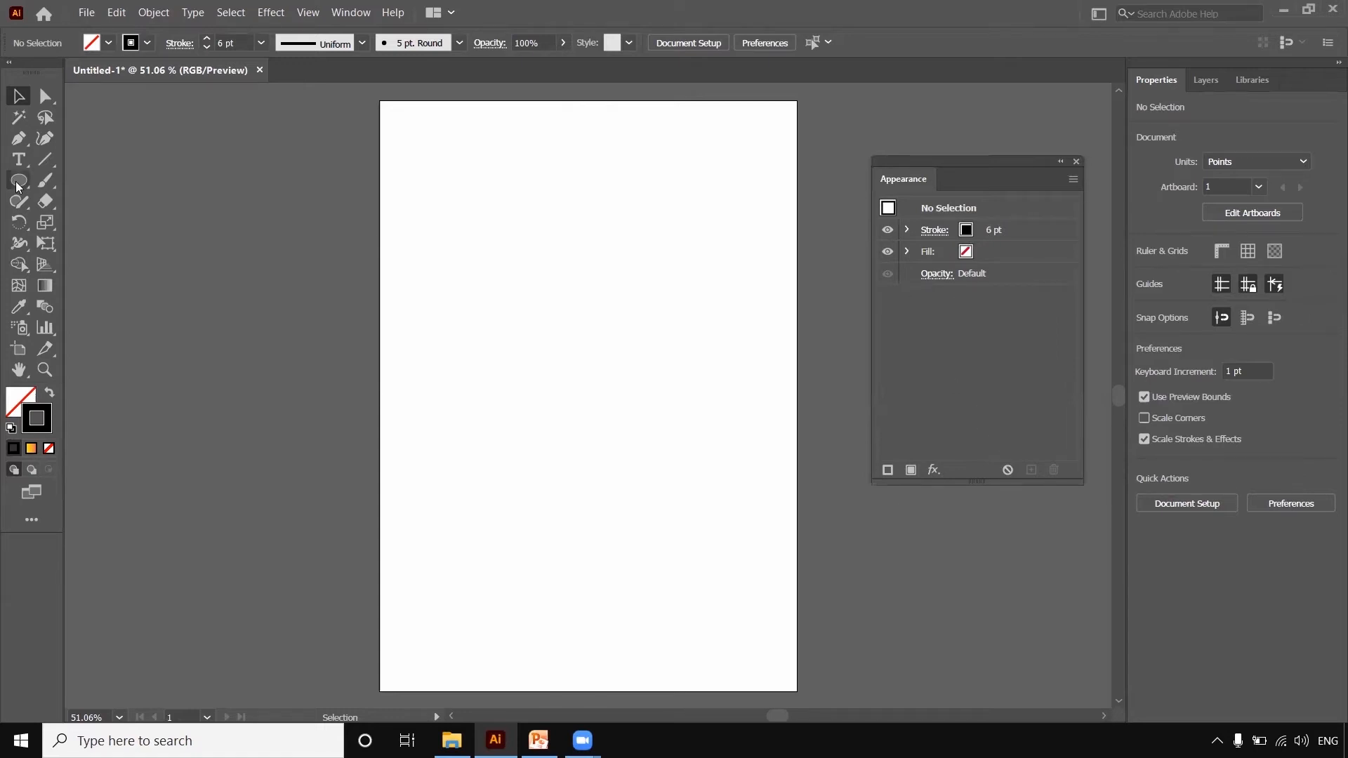
Draw a five-pointed star about 247 × 238 pt and position it upright in the upper middle of the artboard
{"action": "left_click_drag", "start_coordinate": [19, 184], "coordinate": [77, 264]}
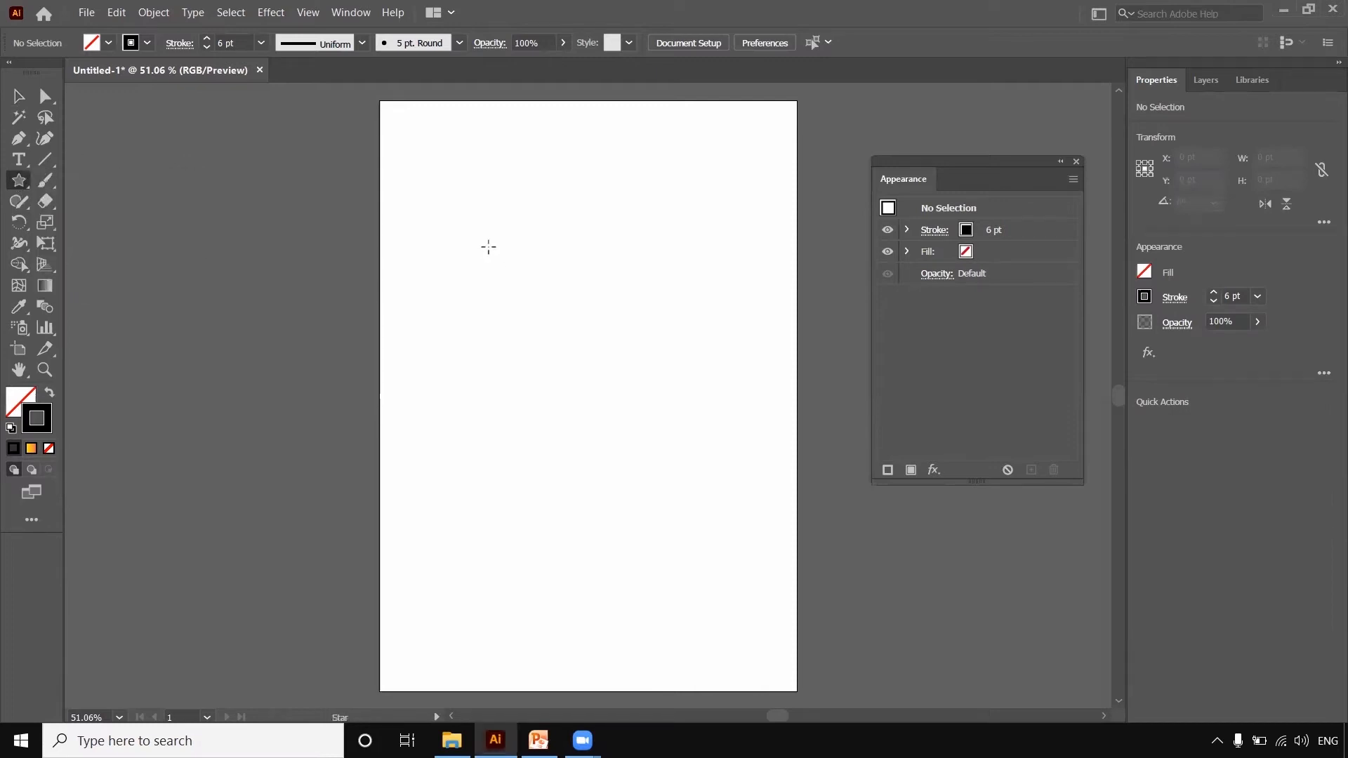
{"action": "left_click_drag", "start_coordinate": [482, 244], "coordinate": [537, 314]}
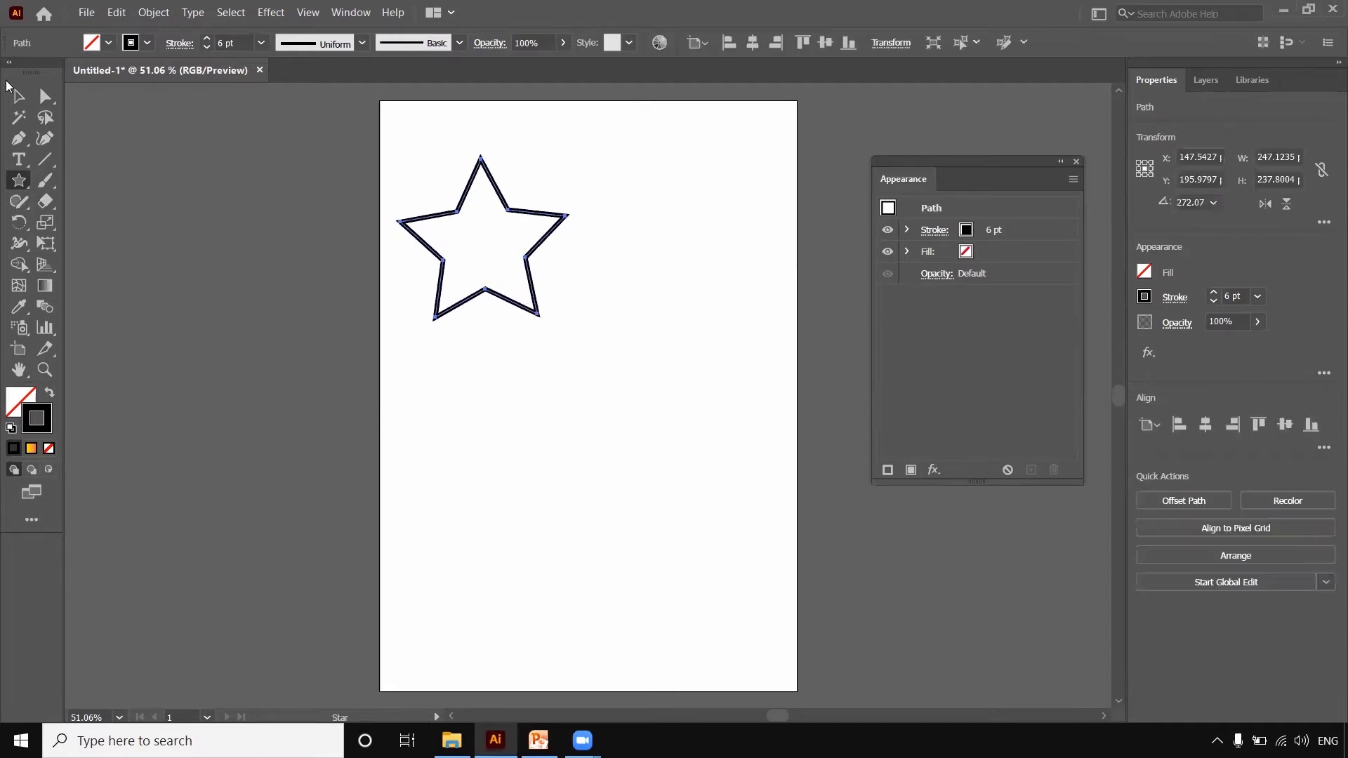
{"action": "left_click", "coordinate": [18, 96]}
{"action": "left_click_drag", "start_coordinate": [558, 233], "coordinate": [633, 276]}
{"action": "left_click_drag", "start_coordinate": [654, 370], "coordinate": [656, 380]}
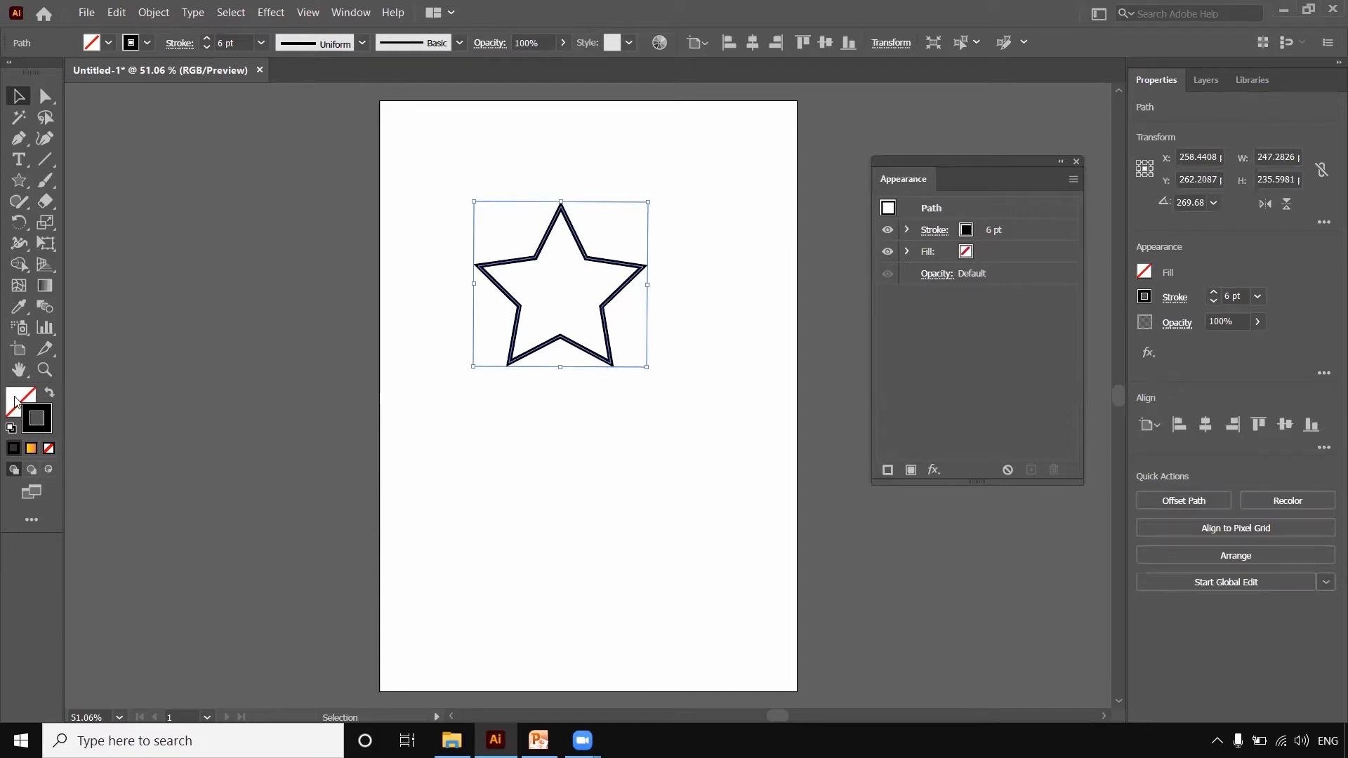
{"action": "left_click", "coordinate": [520, 422]}
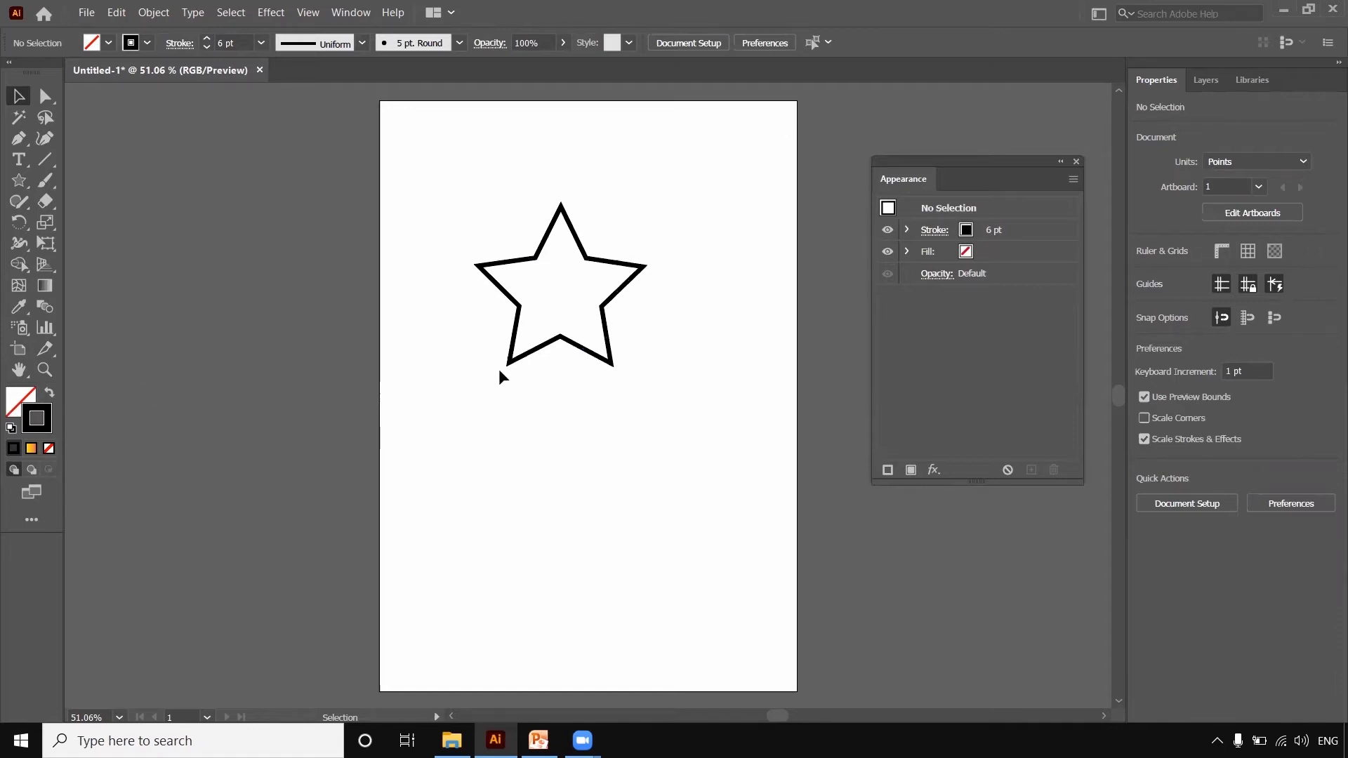
Set the default fill color to red E53333 with no object selected
{"action": "left_click", "coordinate": [19, 401]}
{"action": "left_click_drag", "start_coordinate": [474, 330], "coordinate": [510, 252]}
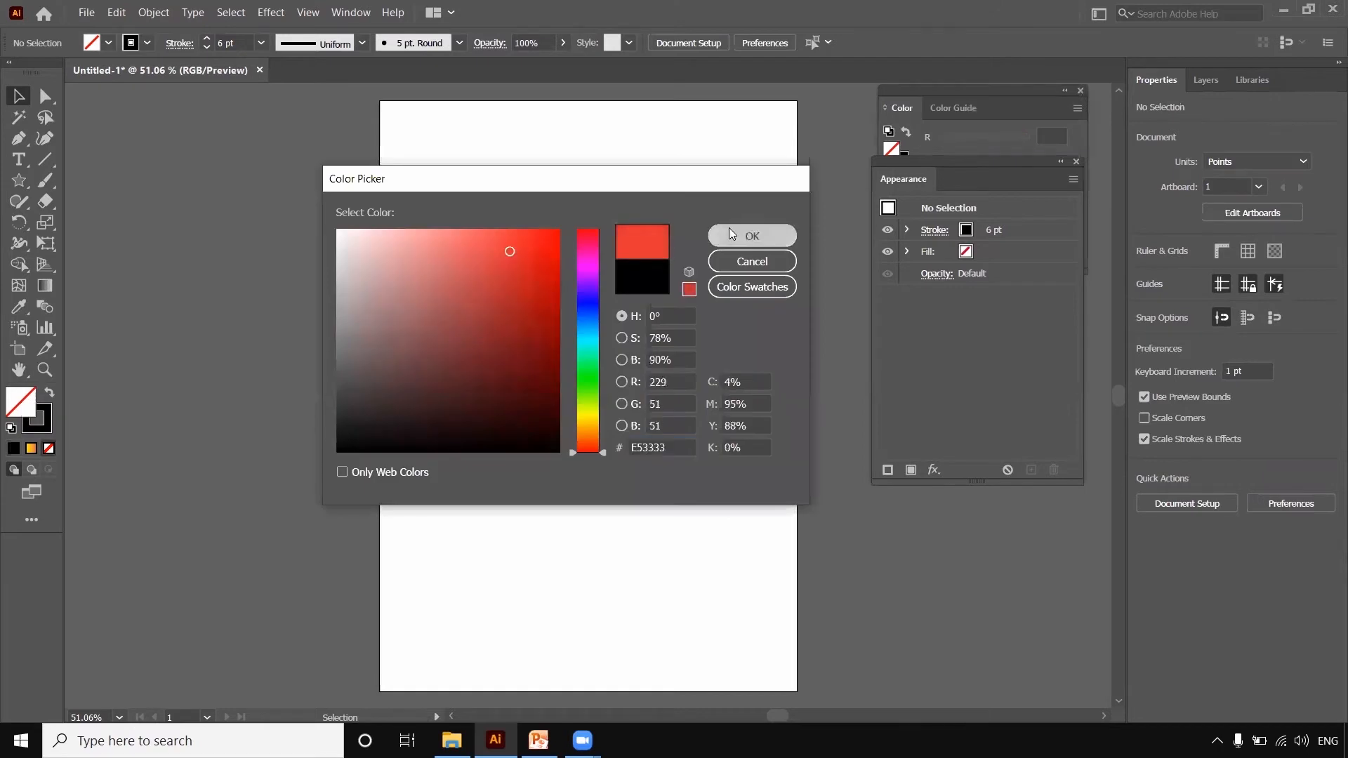
{"action": "left_click", "coordinate": [731, 234]}
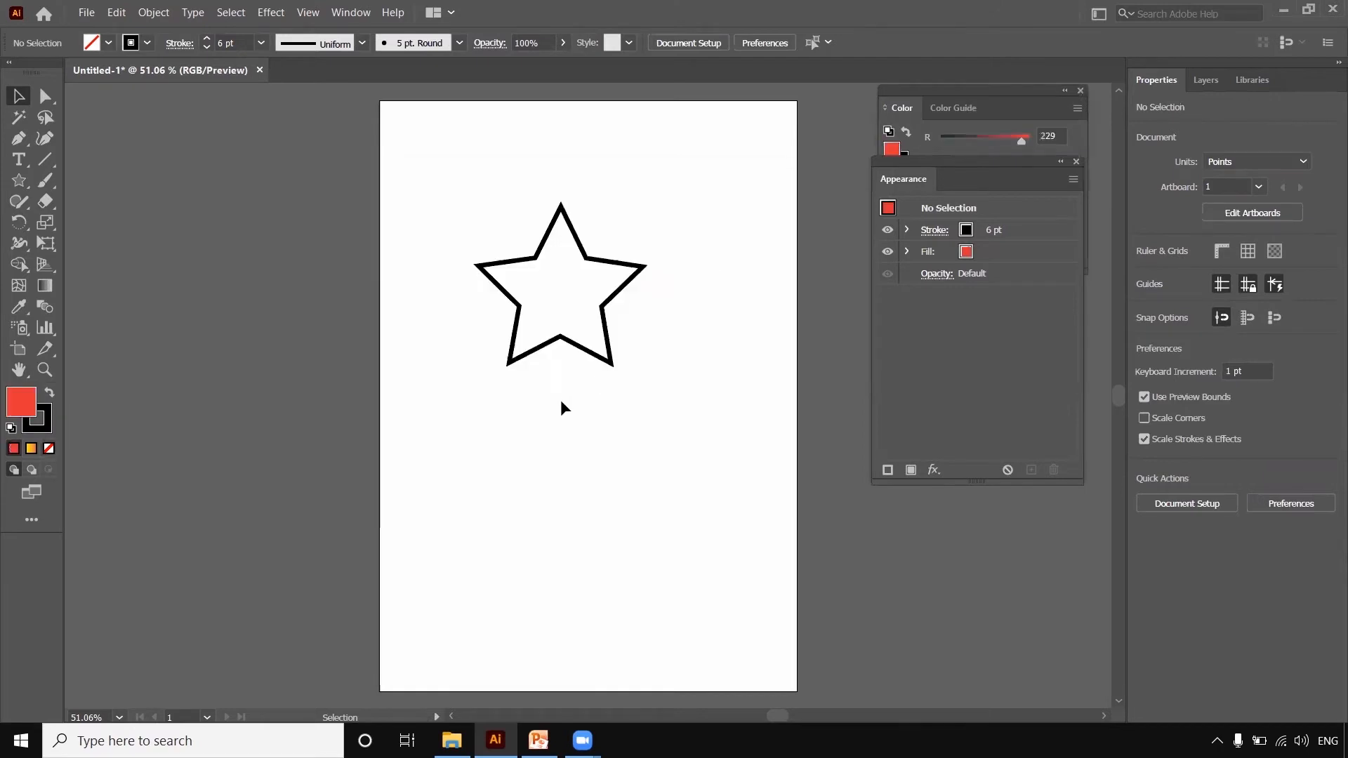
Fill the star with a light salmon red with a red value of 242
{"action": "left_click", "coordinate": [517, 302]}
{"action": "double_click", "coordinate": [20, 396]}
{"action": "left_click_drag", "start_coordinate": [547, 286], "coordinate": [482, 239]}
{"action": "left_click", "coordinate": [734, 240]}
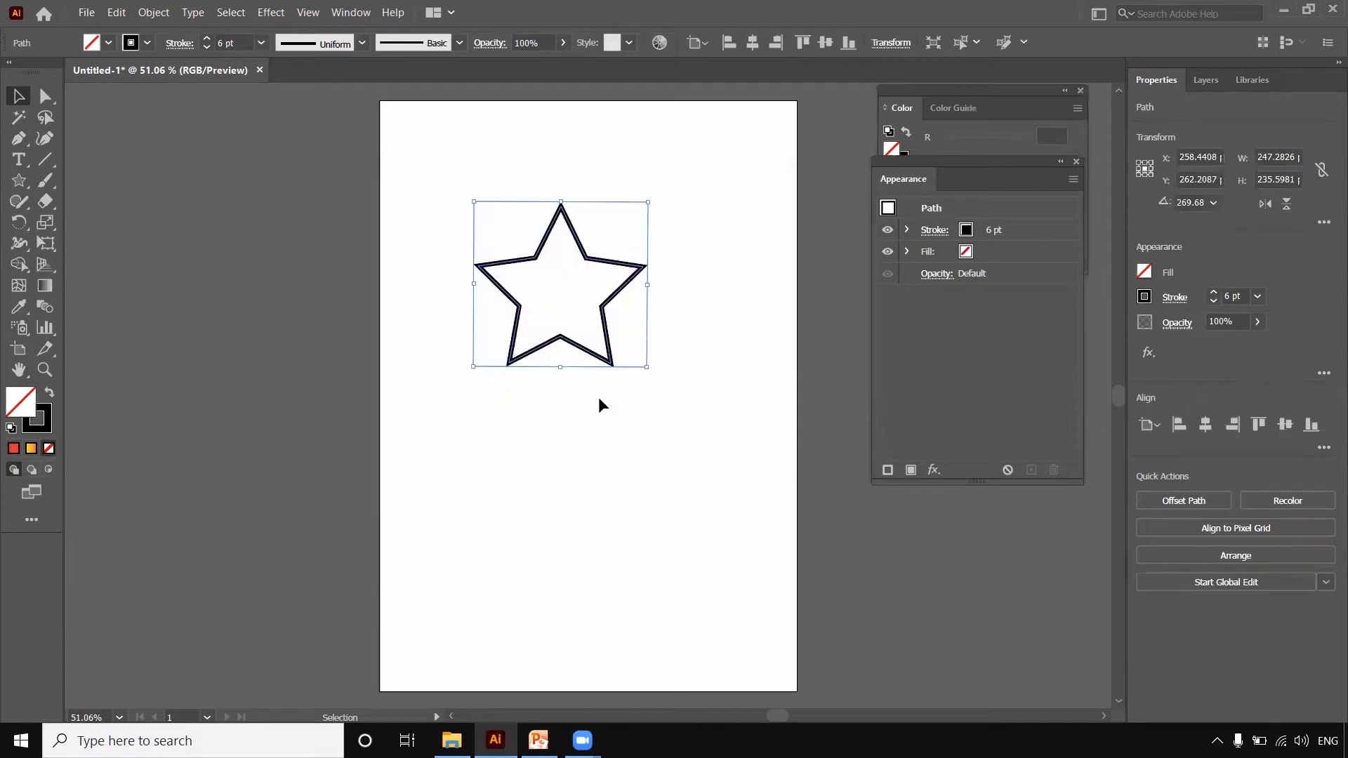
{"action": "left_click", "coordinate": [552, 416]}
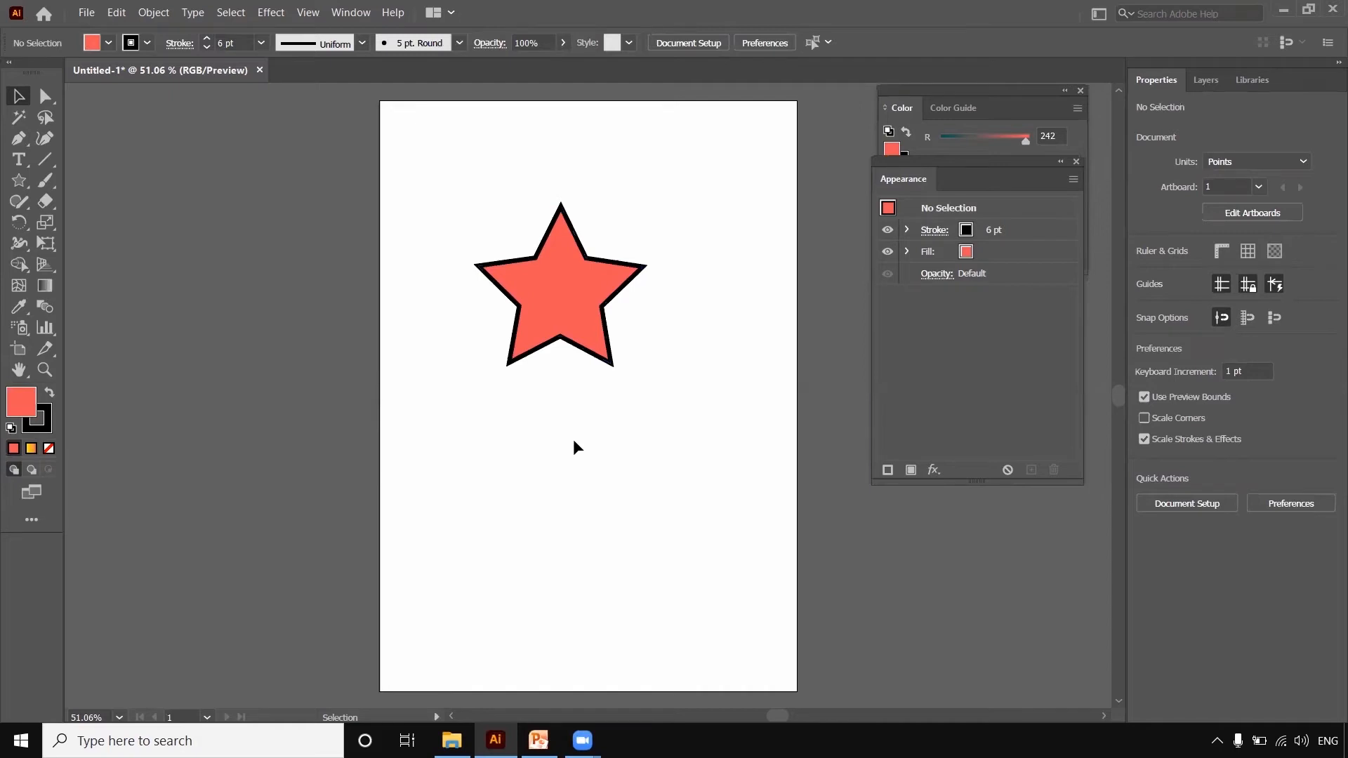
Clear the star's whole appearance so that it has neither fill nor stroke
{"action": "left_click", "coordinate": [549, 306]}
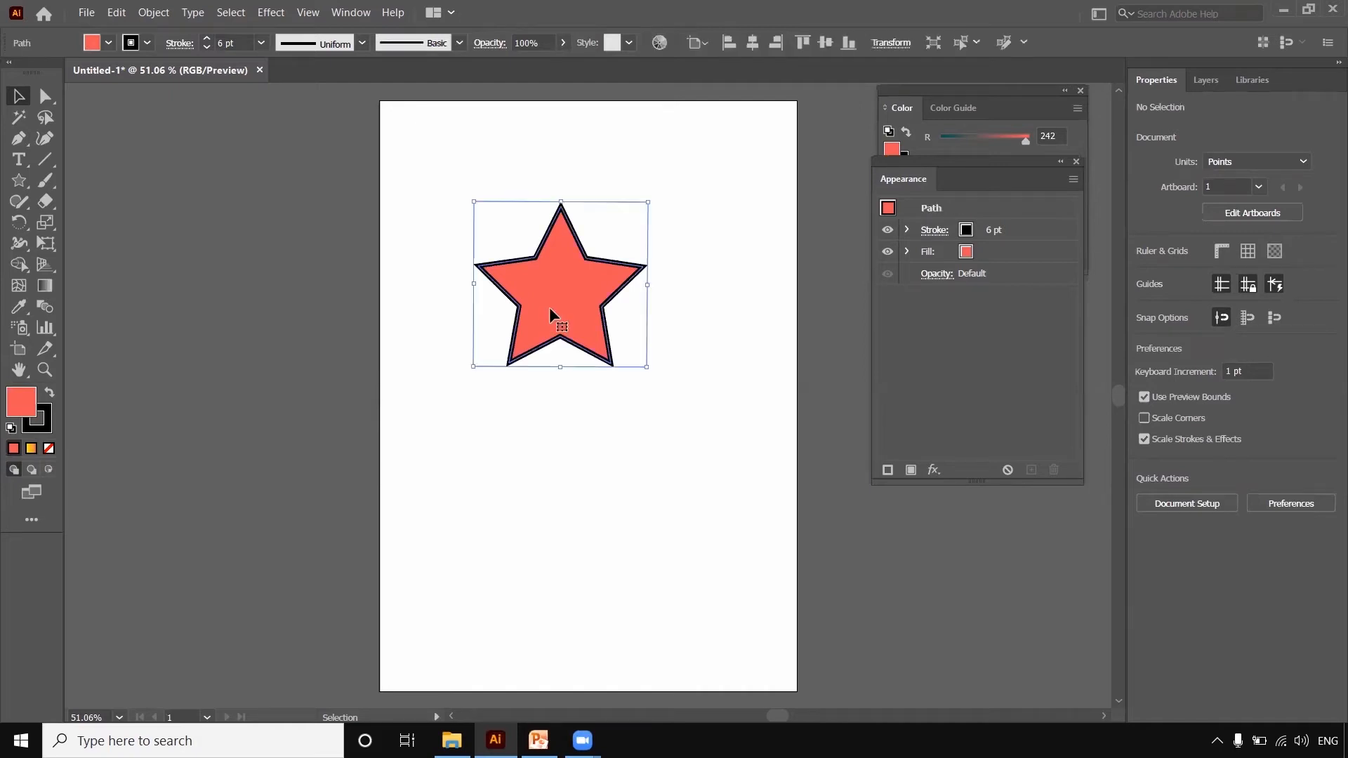
{"action": "left_click", "coordinate": [1080, 90]}
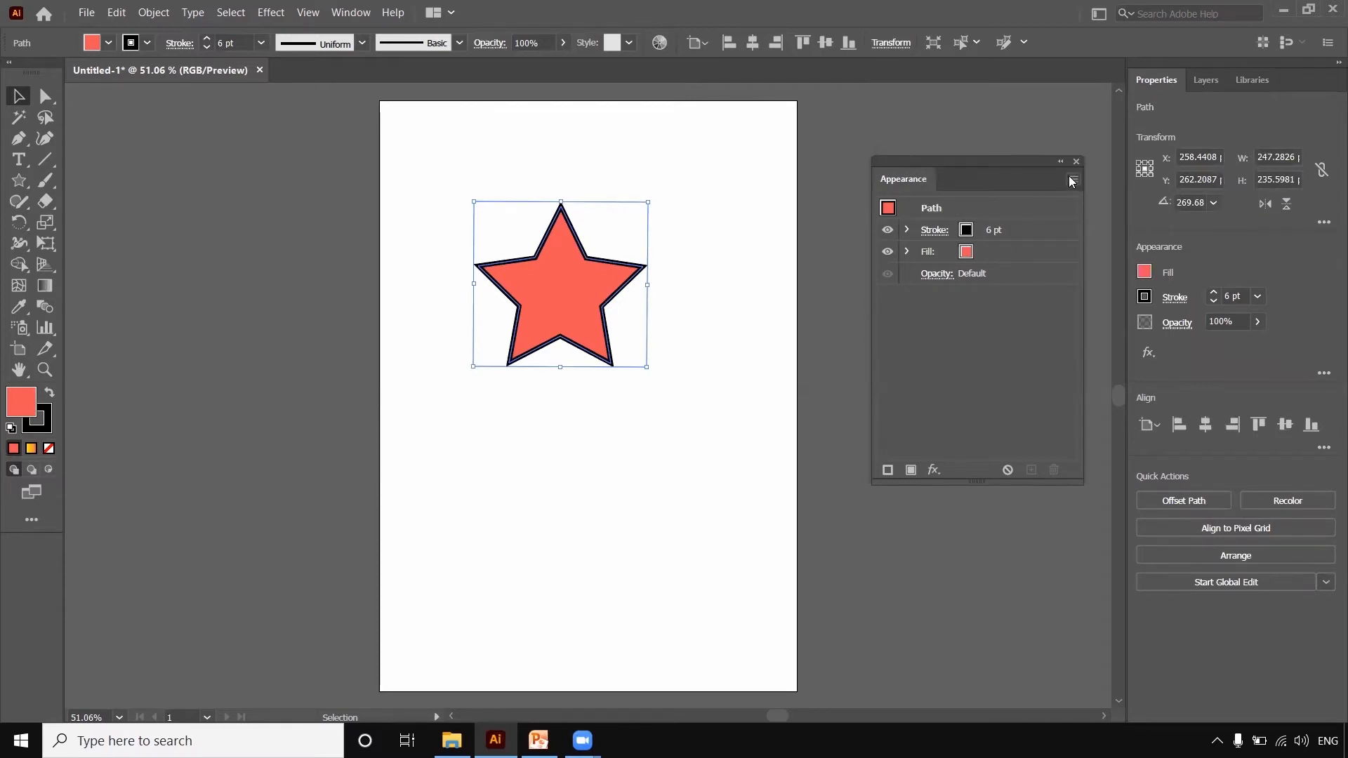
{"action": "left_click", "coordinate": [1073, 181]}
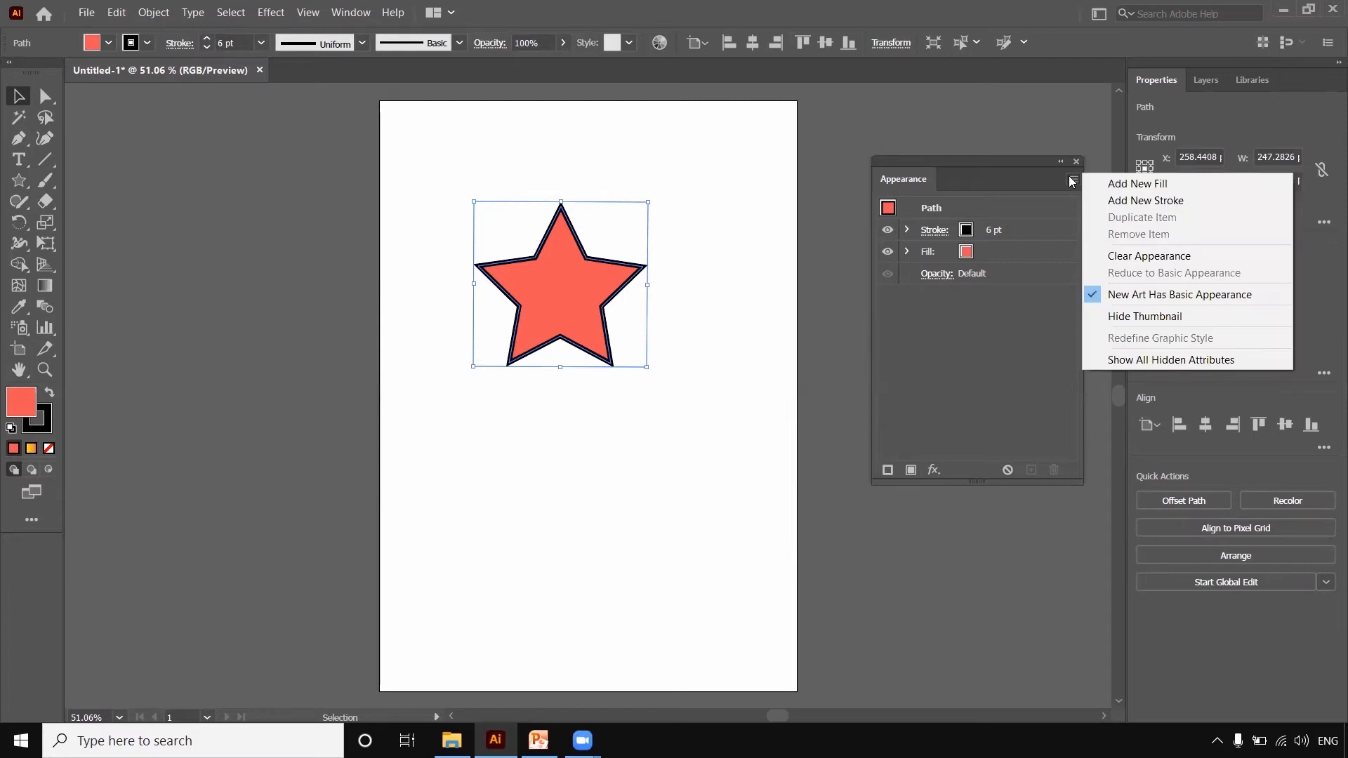
{"action": "left_click", "coordinate": [1120, 255]}
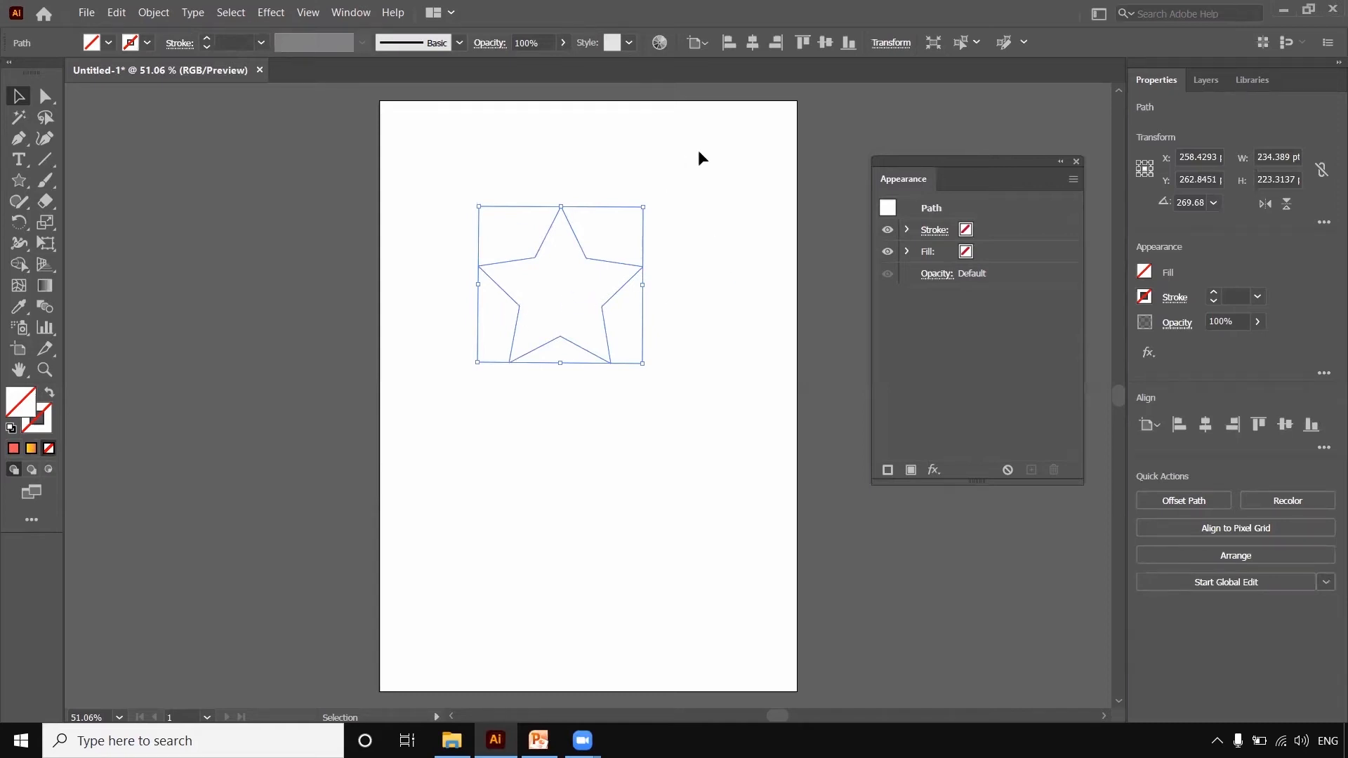
{"action": "left_click", "coordinate": [729, 212]}
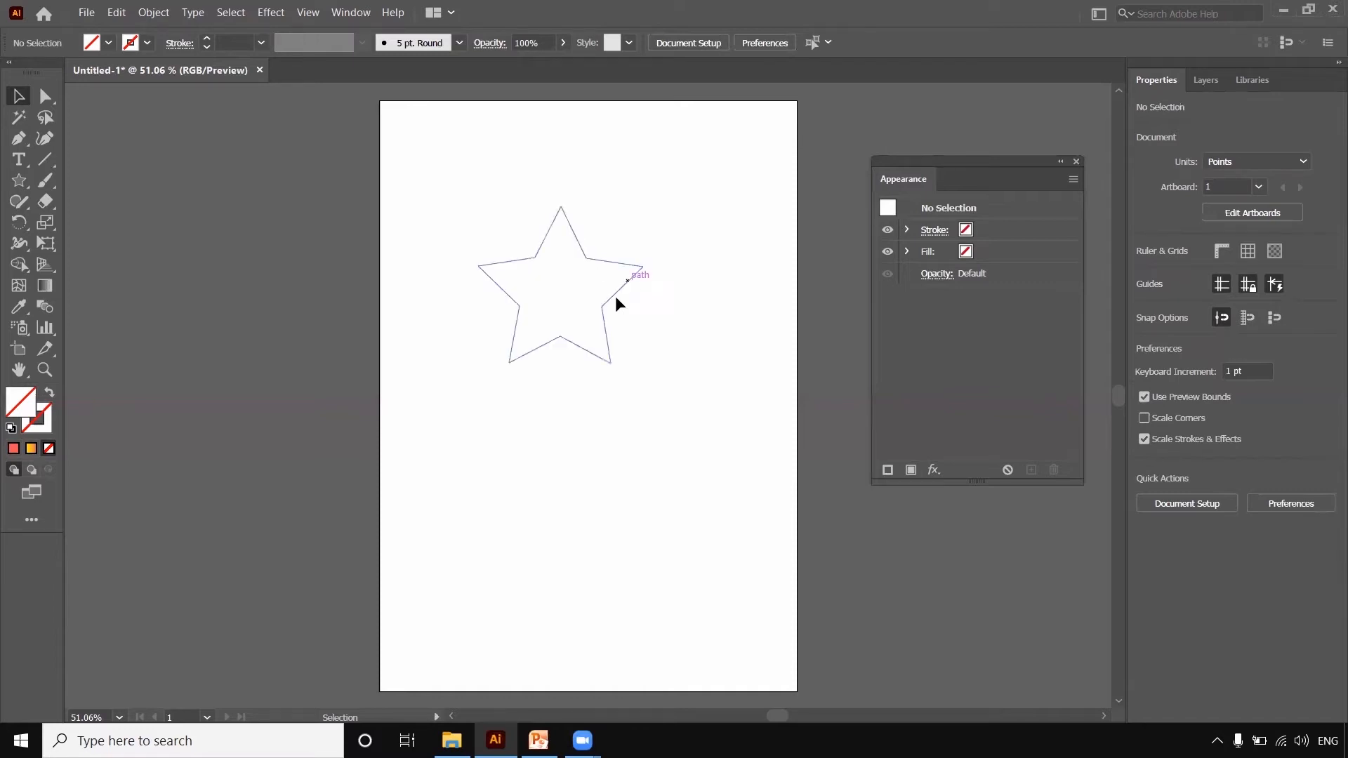
Give the star outline a bright blue stroke color with a hue of 235°
{"action": "left_click", "coordinate": [551, 338]}
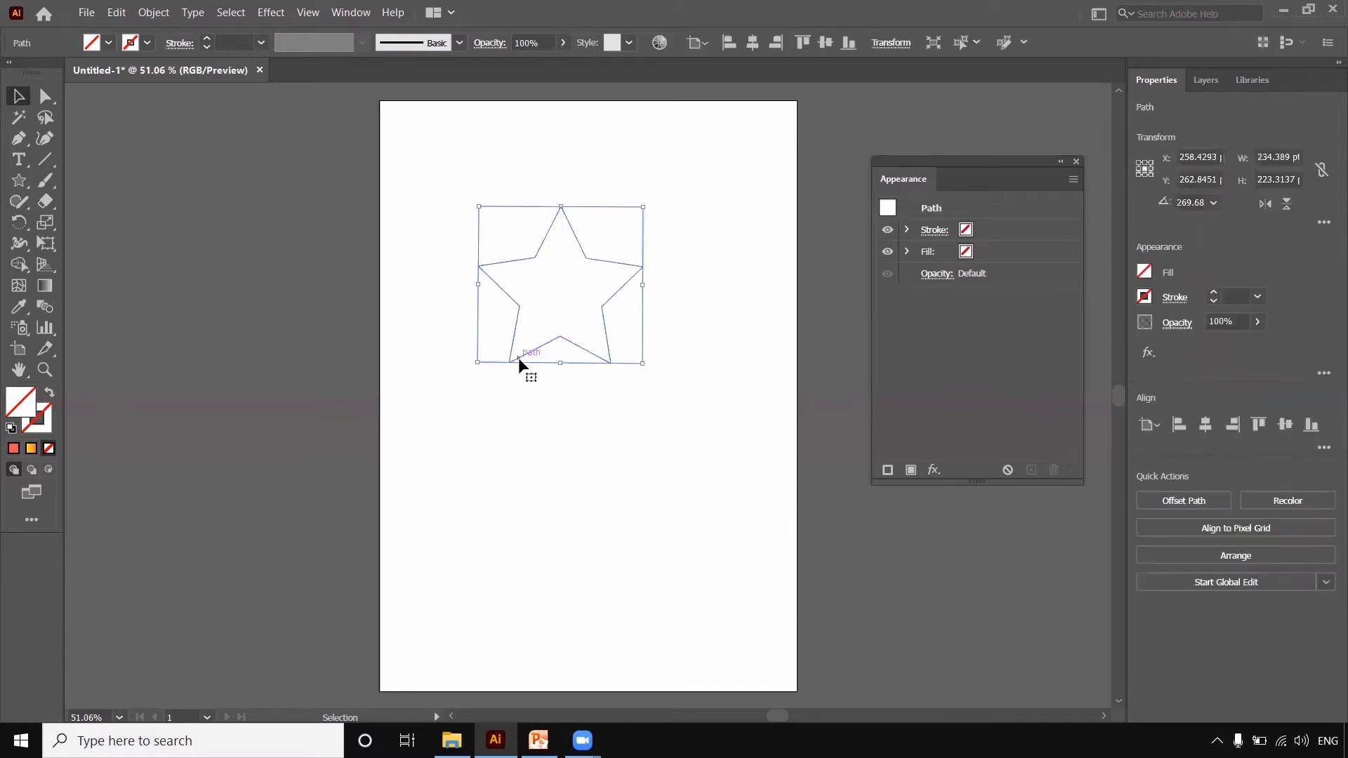
{"action": "left_click", "coordinate": [47, 420]}
{"action": "double_click", "coordinate": [48, 420]}
{"action": "left_click", "coordinate": [481, 366]}
{"action": "mouse_move", "coordinate": [481, 366]}
{"action": "left_mouse_down"}
{"action": "mouse_move", "coordinate": [520, 394]}
{"action": "mouse_move", "coordinate": [546, 379]}
{"action": "left_mouse_up"}
{"action": "left_click", "coordinate": [590, 308]}
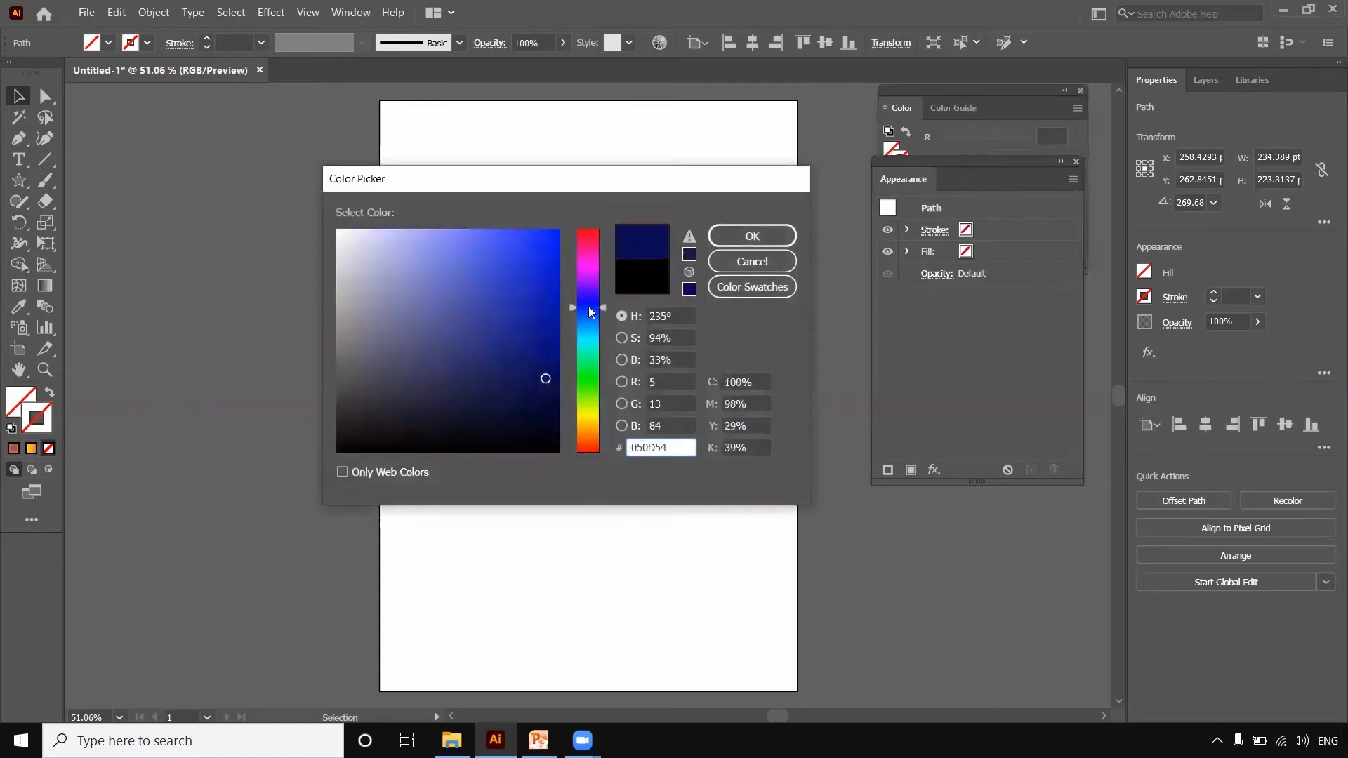
{"action": "left_click_drag", "start_coordinate": [544, 310], "coordinate": [545, 268]}
{"action": "left_click", "coordinate": [746, 236]}
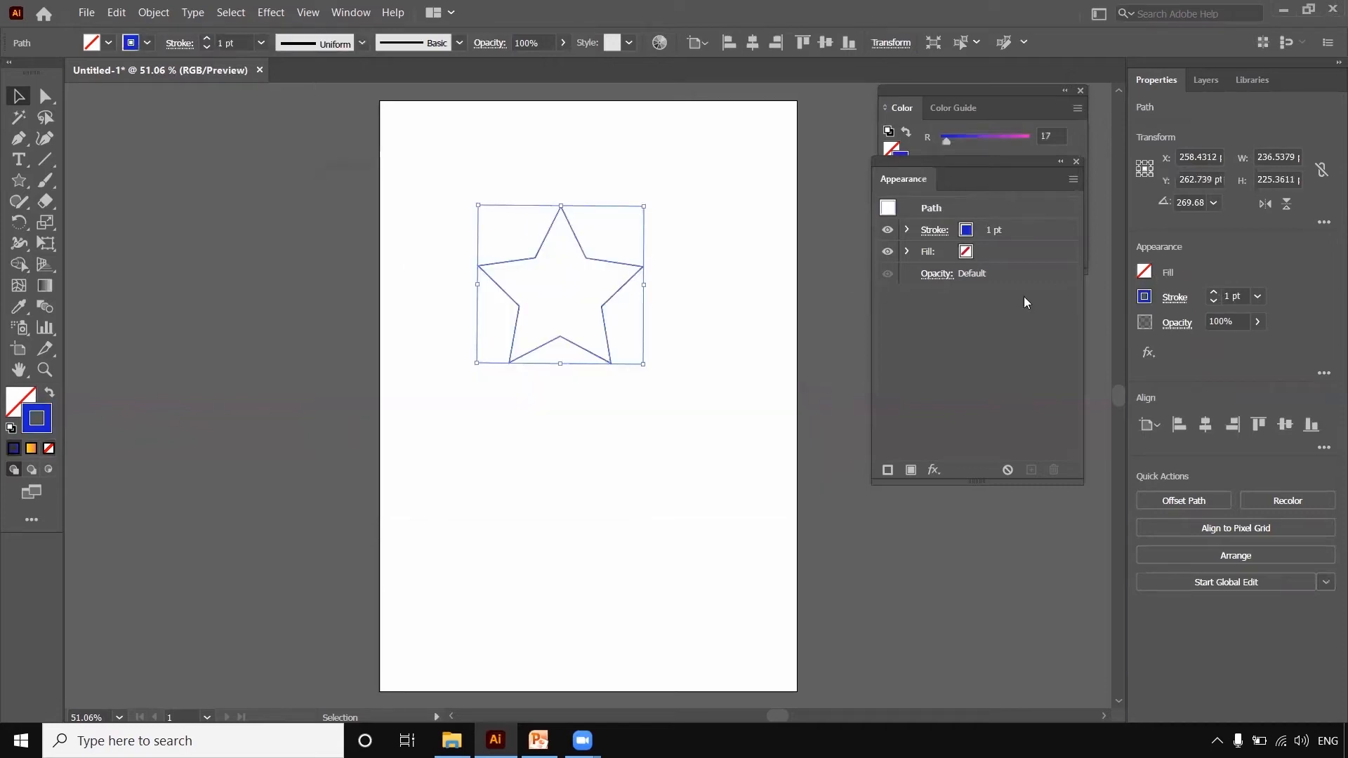
{"action": "left_click", "coordinate": [1080, 90]}
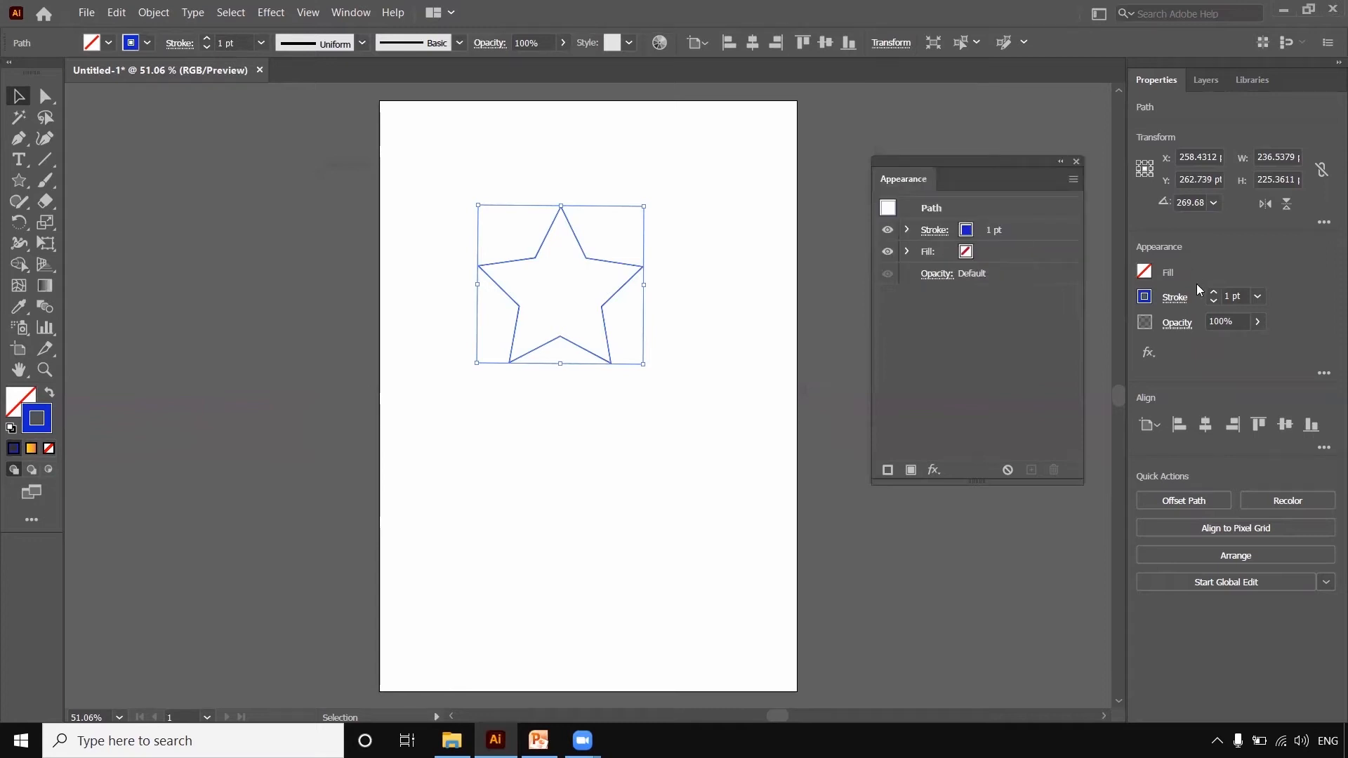
Set the star's blue stroke weight to 10 pt
{"action": "left_click", "coordinate": [990, 231]}
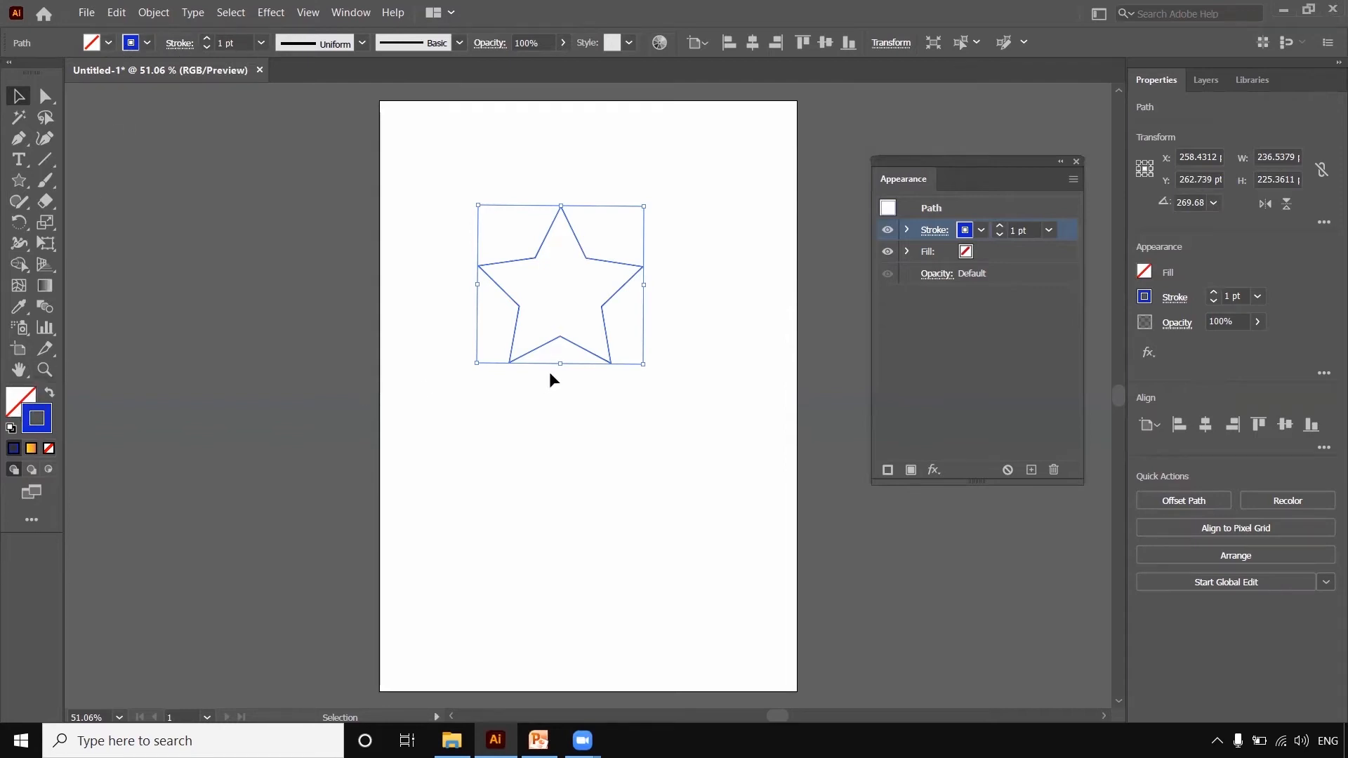
{"action": "left_click", "coordinate": [1000, 228]}
{"action": "left_click", "coordinate": [1000, 227]}
{"action": "left_click", "coordinate": [1000, 227]}
{"action": "left_click", "coordinate": [1000, 228]}
{"action": "left_click", "coordinate": [1000, 228]}
{"action": "left_click", "coordinate": [1000, 227]}
{"action": "left_click", "coordinate": [1000, 228]}
{"action": "left_click", "coordinate": [1000, 227]}
{"action": "left_click", "coordinate": [1000, 227]}
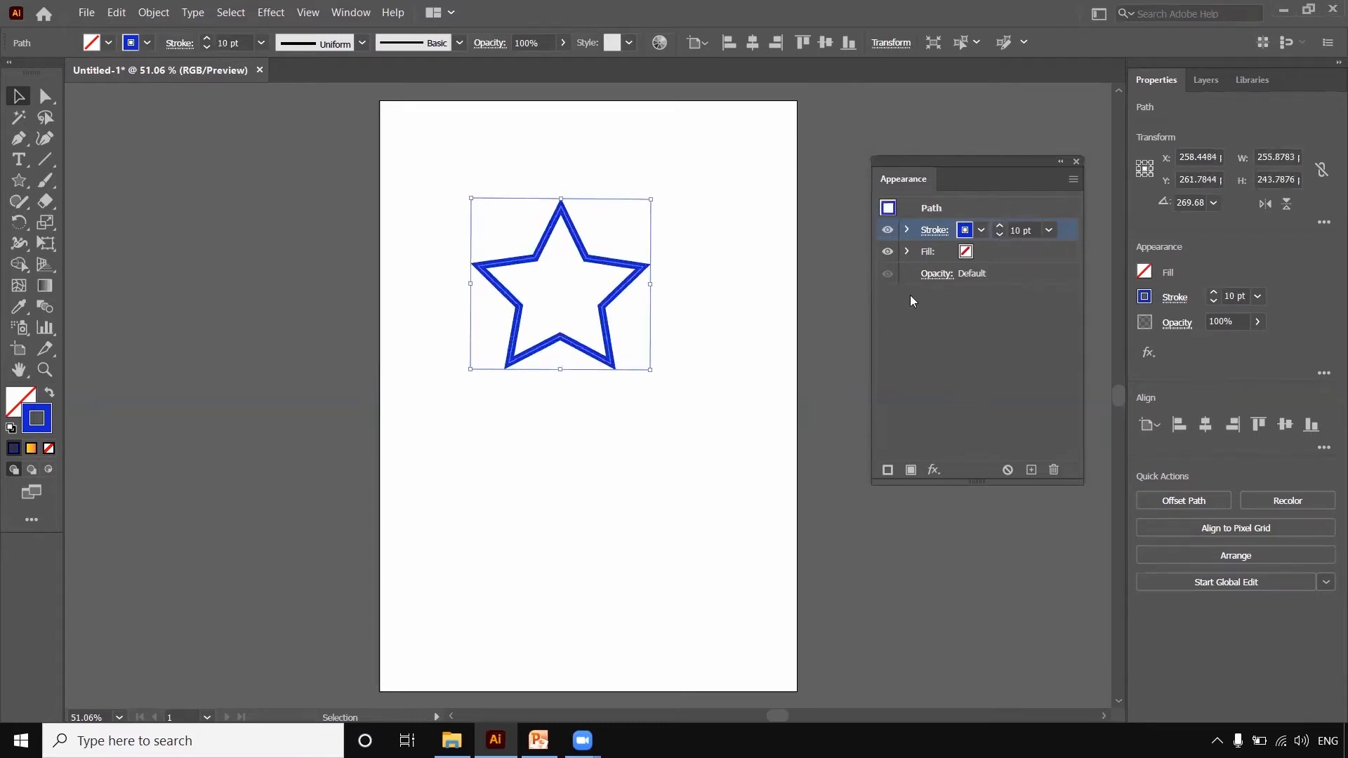
Add a second stroke to the star and color it orange
{"action": "left_click", "coordinate": [651, 481]}
{"action": "left_click_drag", "start_coordinate": [469, 190], "coordinate": [547, 357]}
{"action": "left_click", "coordinate": [885, 471]}
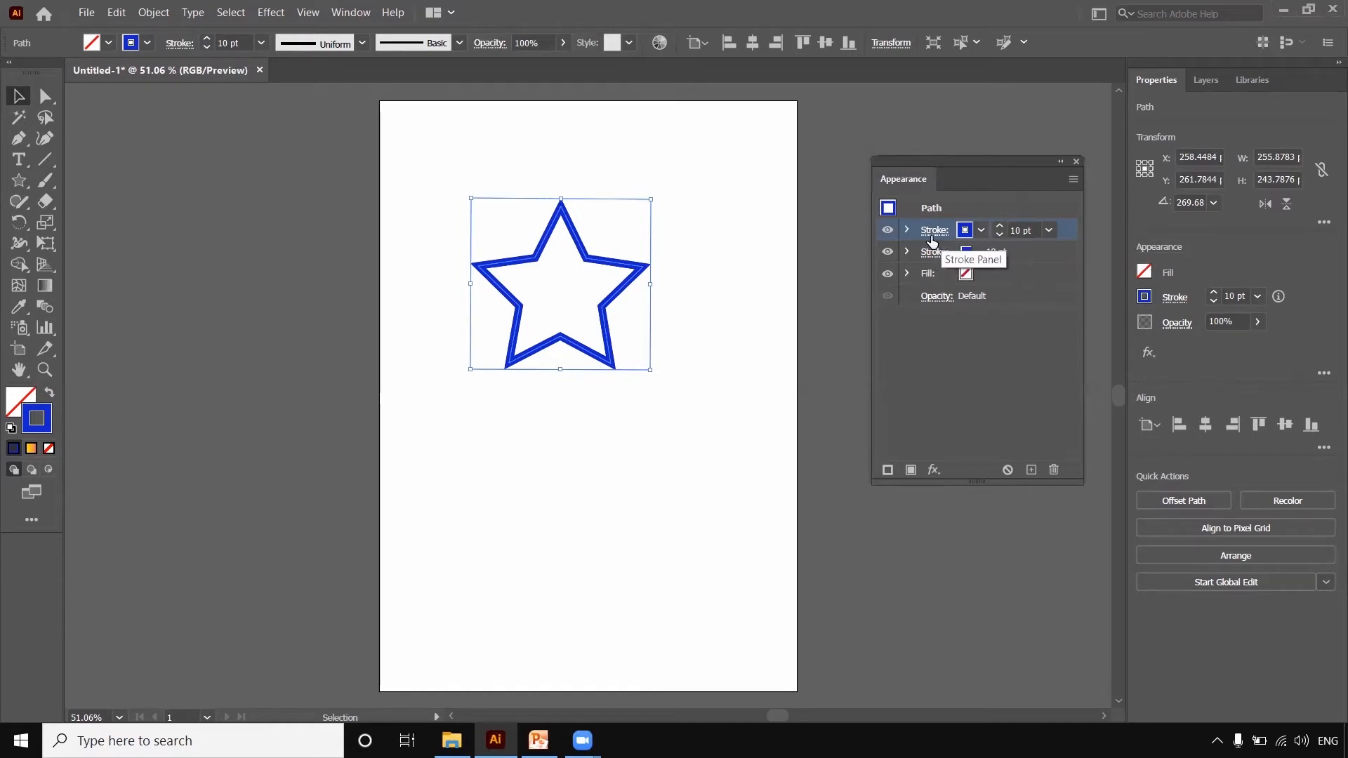
{"action": "left_click", "coordinate": [982, 232]}
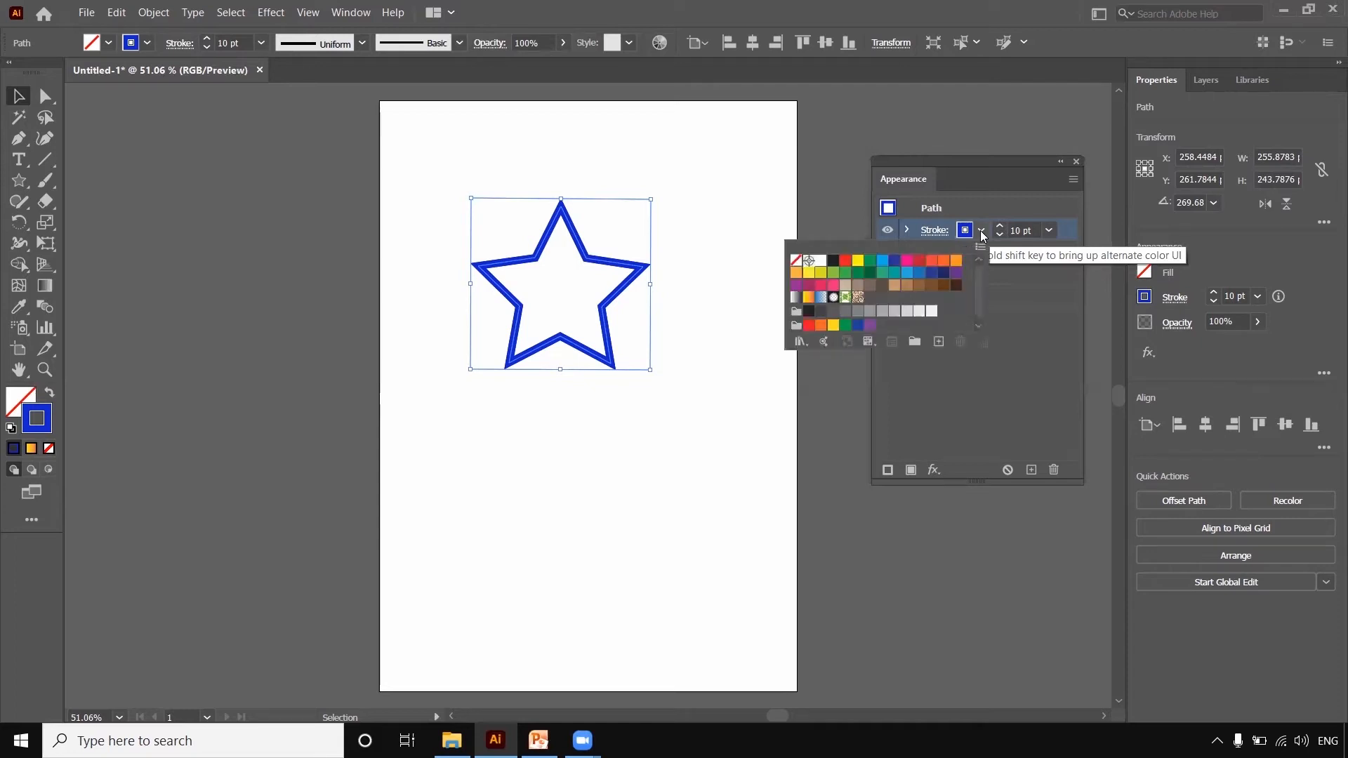
{"action": "left_click", "coordinate": [944, 263]}
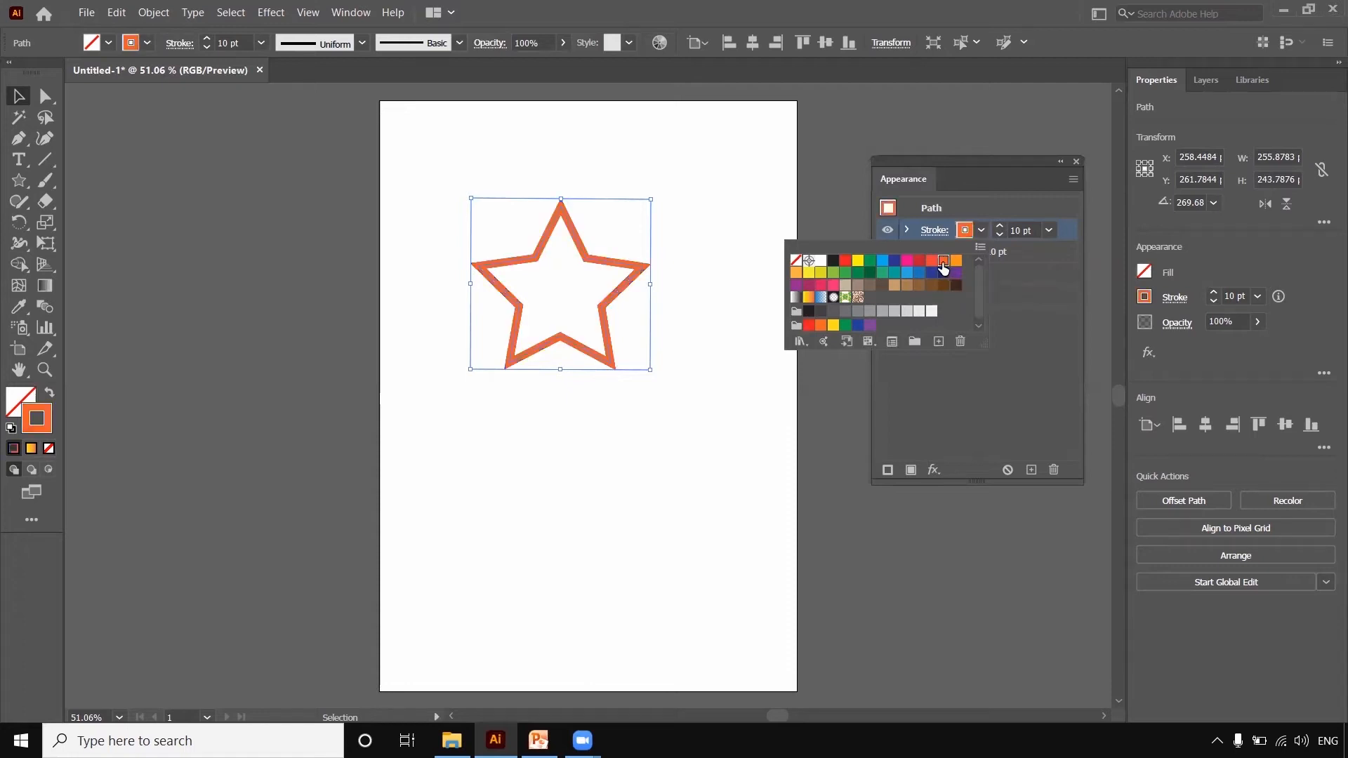
{"action": "left_click", "coordinate": [948, 420]}
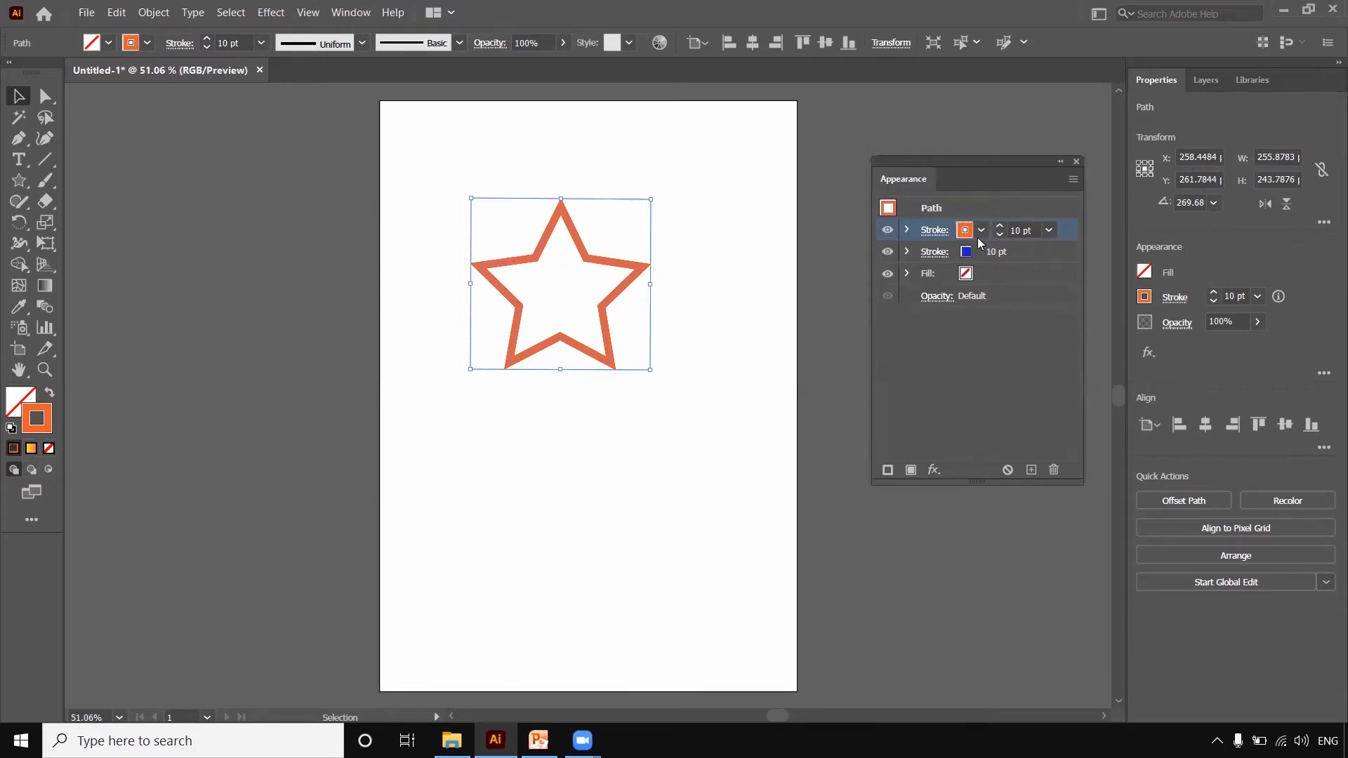
Set the orange stroke's weight to 13 pt and stack the blue stroke above it in the star's appearance
{"action": "left_click", "coordinate": [999, 226]}
{"action": "left_click", "coordinate": [999, 226]}
{"action": "left_click", "coordinate": [999, 226]}
{"action": "left_click", "coordinate": [935, 251]}
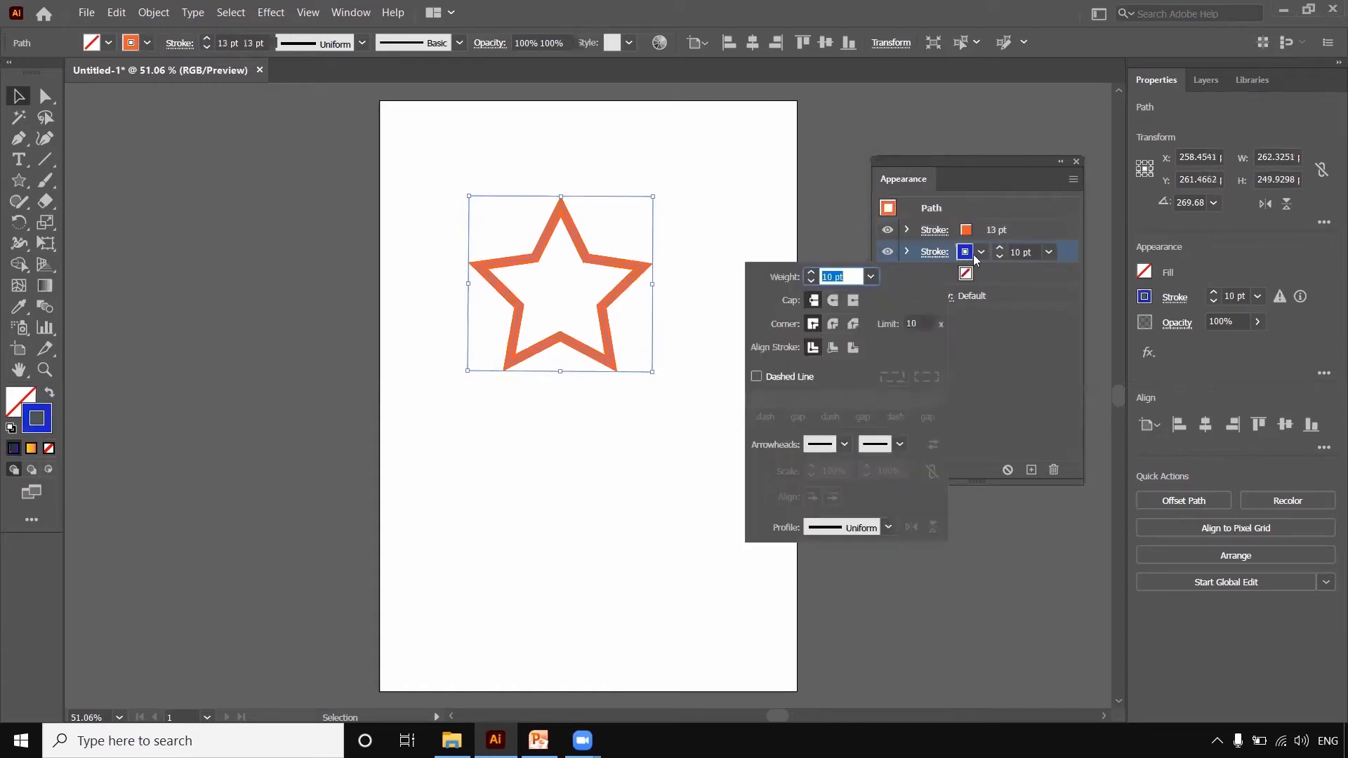
{"action": "left_click", "coordinate": [932, 253]}
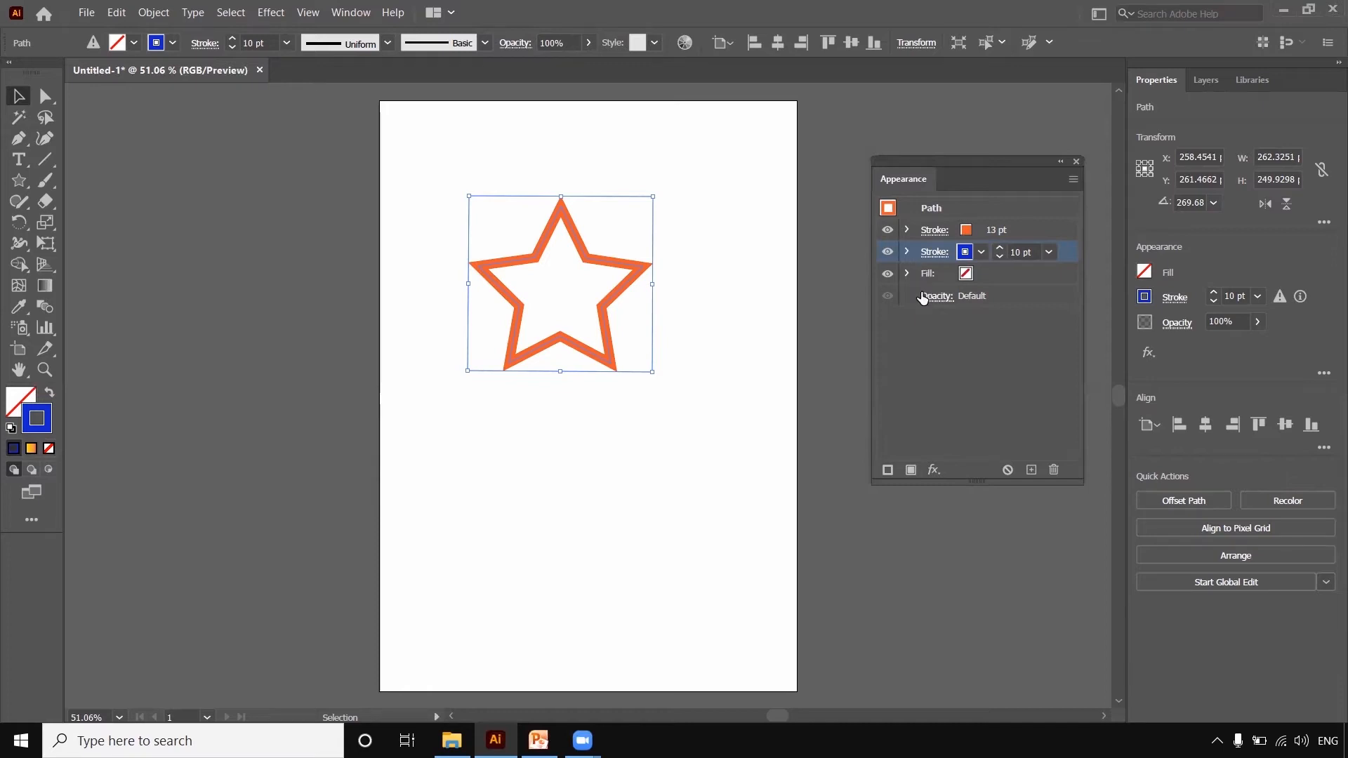
{"action": "left_click", "coordinate": [909, 252]}
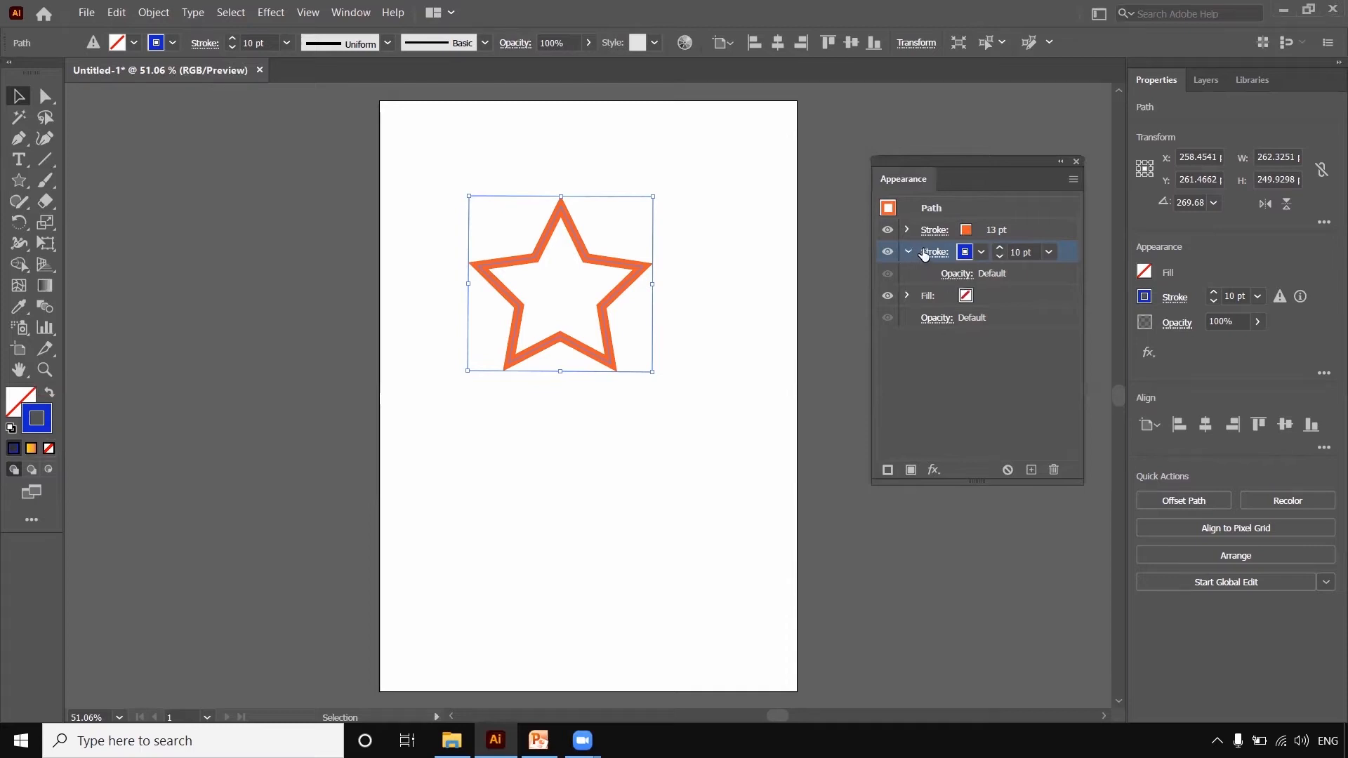
{"action": "left_click_drag", "start_coordinate": [1059, 252], "coordinate": [1059, 226]}
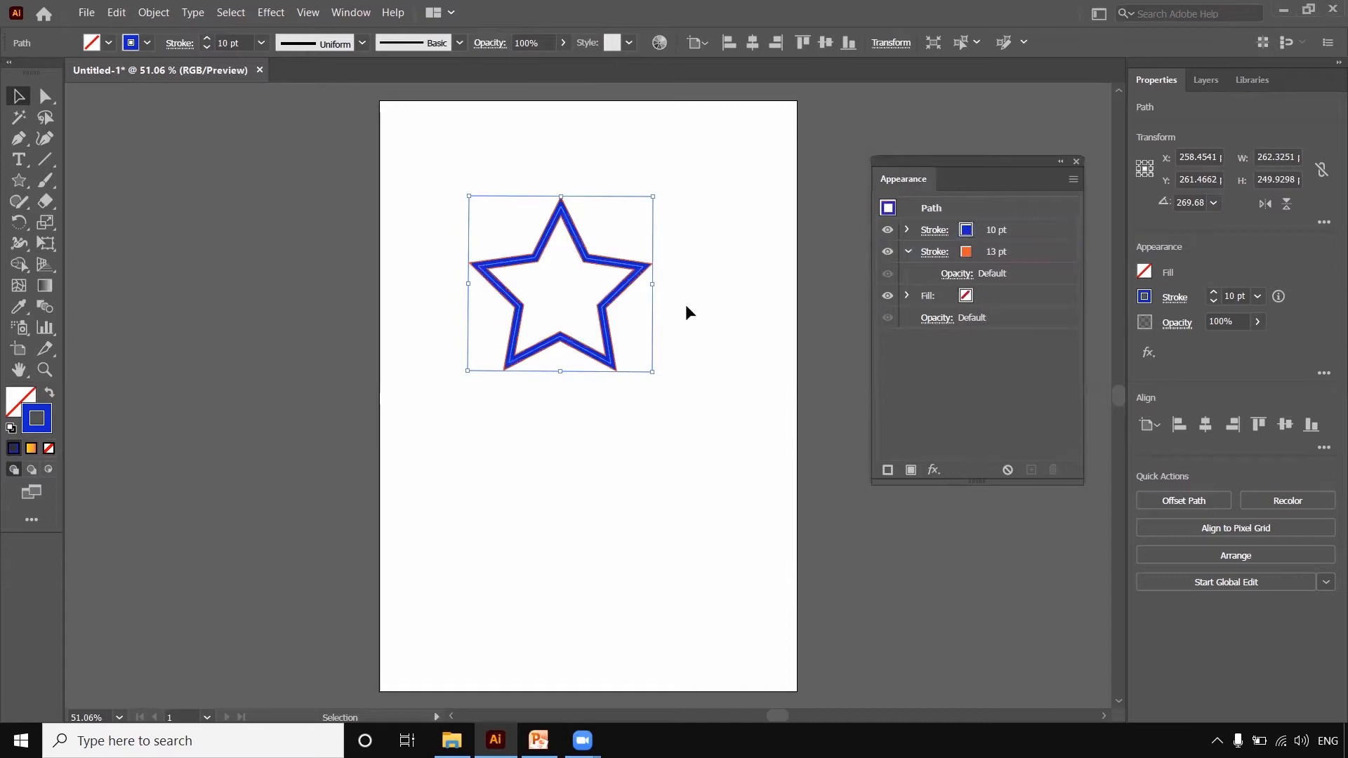
Increase the weight of the star's orange stroke to 21 pt
{"action": "key", "text": "a"}
{"action": "key", "text": "ctrl+equal"}
{"action": "key", "text": "ctrl+equal"}
{"action": "key", "text": "ctrl+equal"}
{"action": "key", "text": "v"}
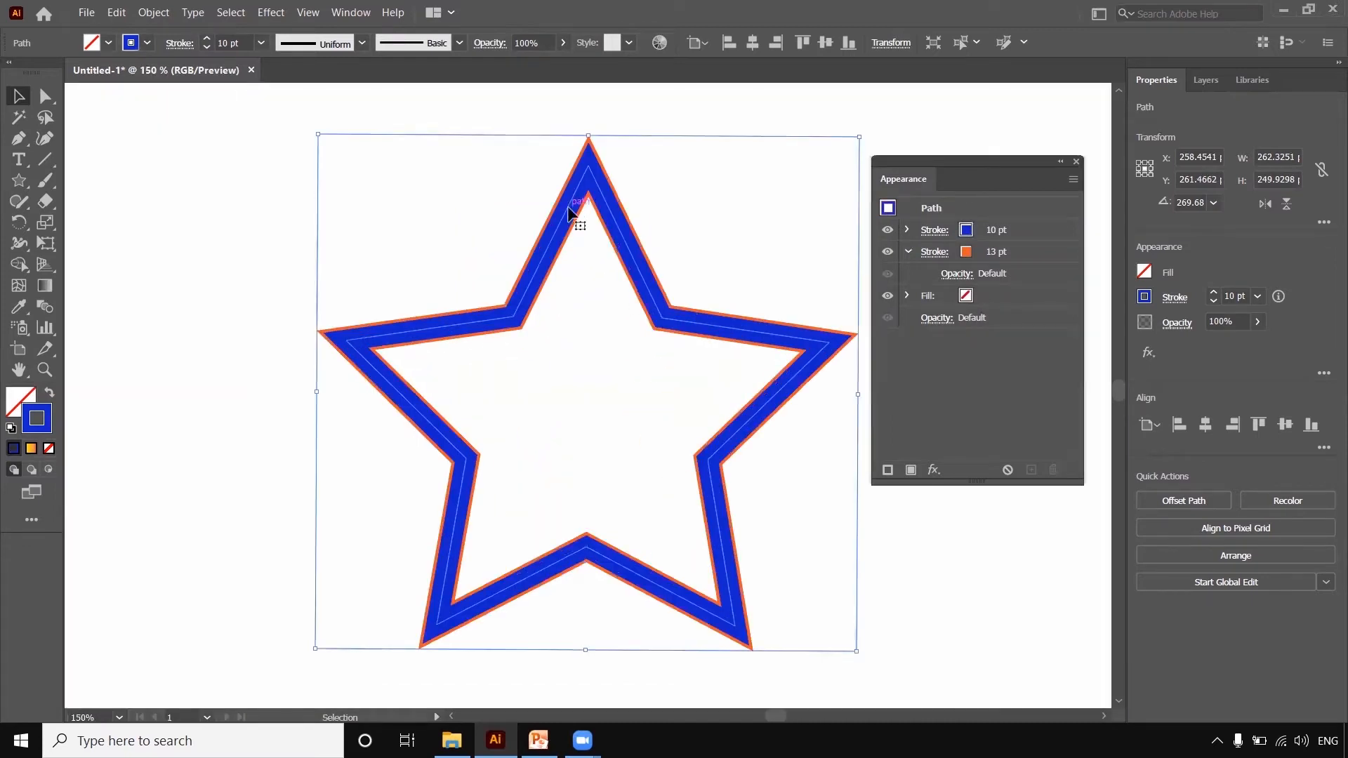
{"action": "left_click", "coordinate": [935, 251]}
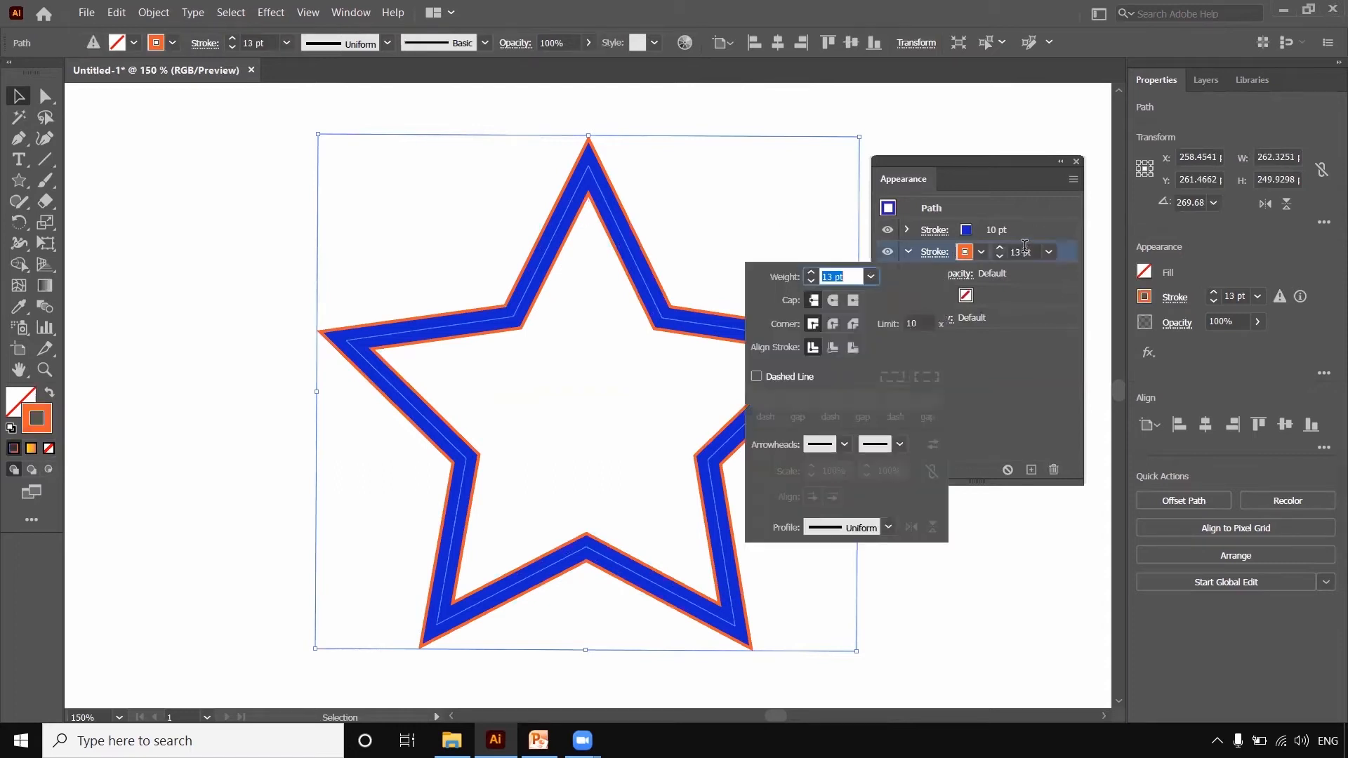
{"action": "left_click", "coordinate": [1001, 250]}
{"action": "left_click", "coordinate": [1001, 250]}
{"action": "left_click", "coordinate": [1001, 250]}
{"action": "left_click", "coordinate": [1001, 250]}
{"action": "left_click", "coordinate": [1001, 250]}
{"action": "left_click", "coordinate": [1001, 250]}
{"action": "left_click", "coordinate": [1000, 249]}
{"action": "left_click", "coordinate": [1001, 249]}
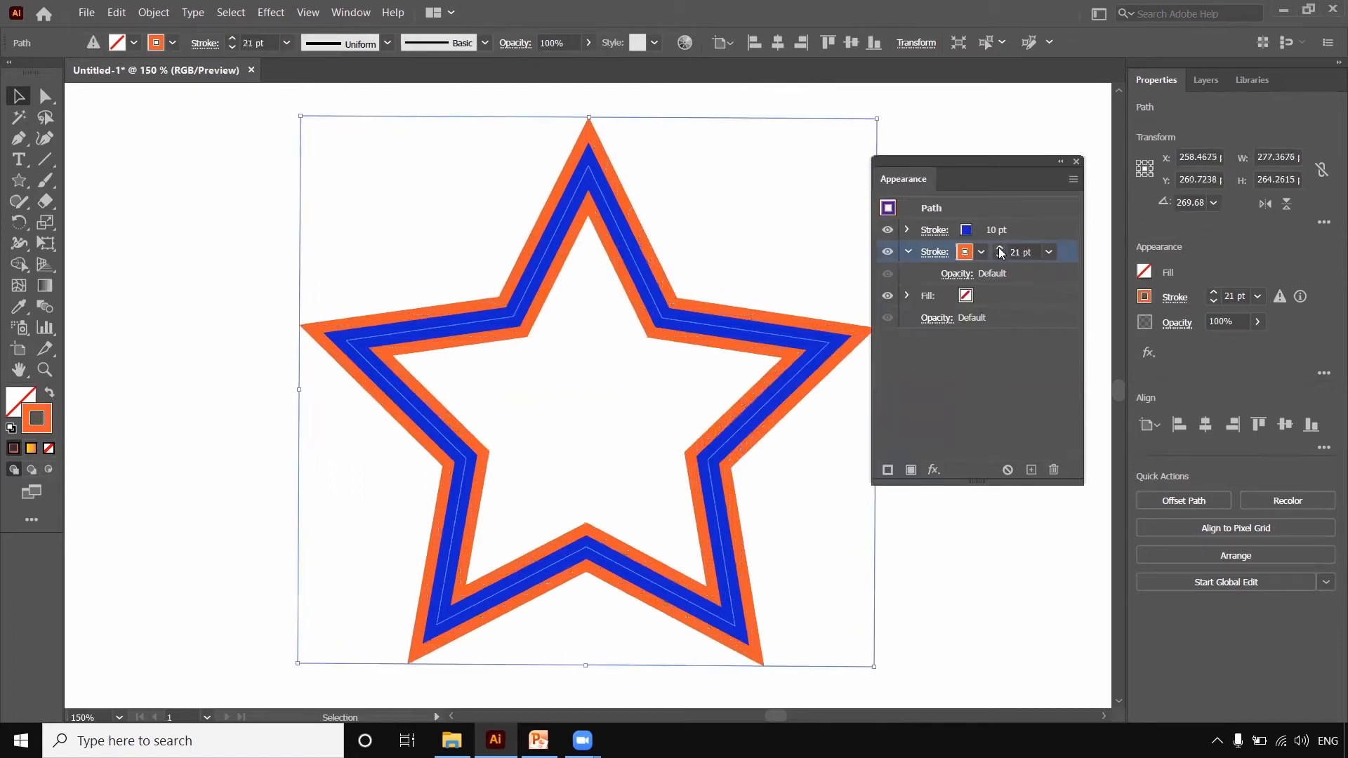
{"action": "left_click", "coordinate": [908, 251]}
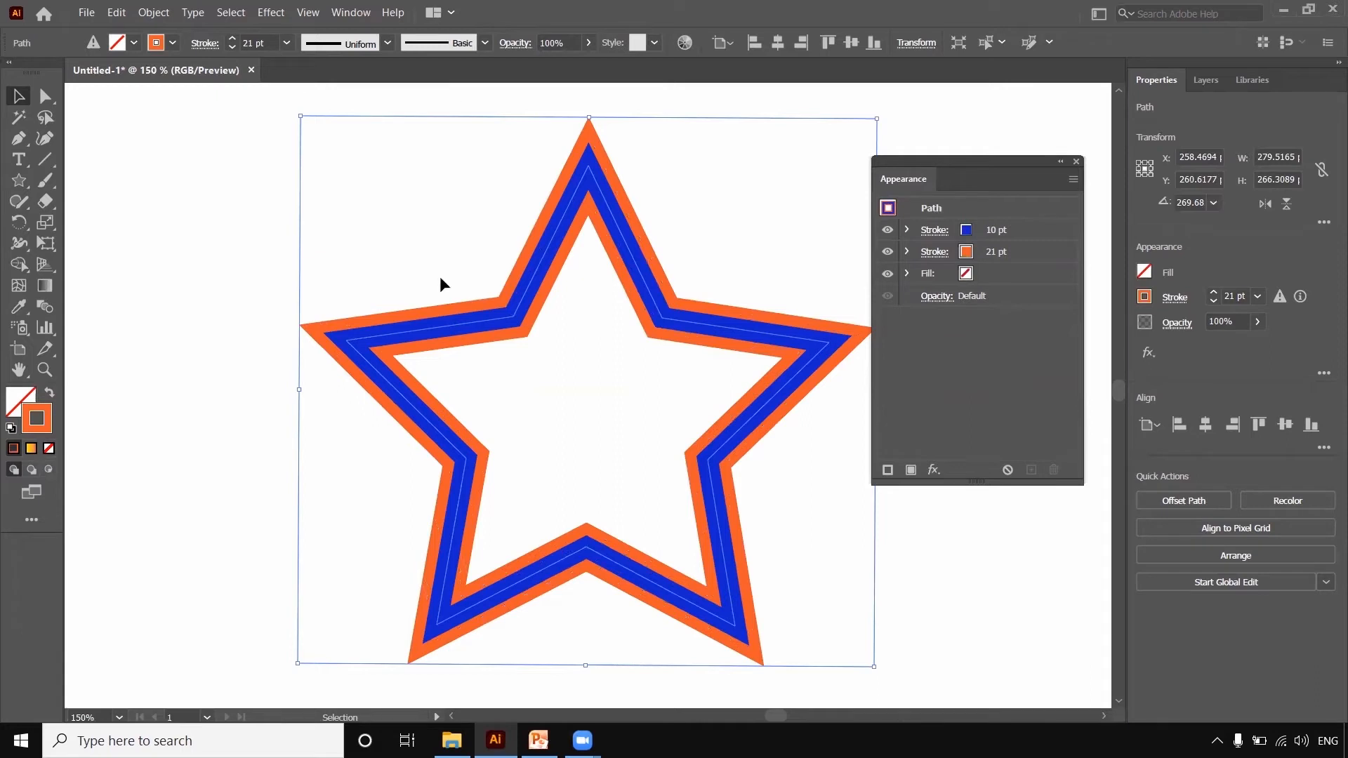
Align the orange stroke to the outside of the star's path
{"action": "left_click", "coordinate": [937, 253]}
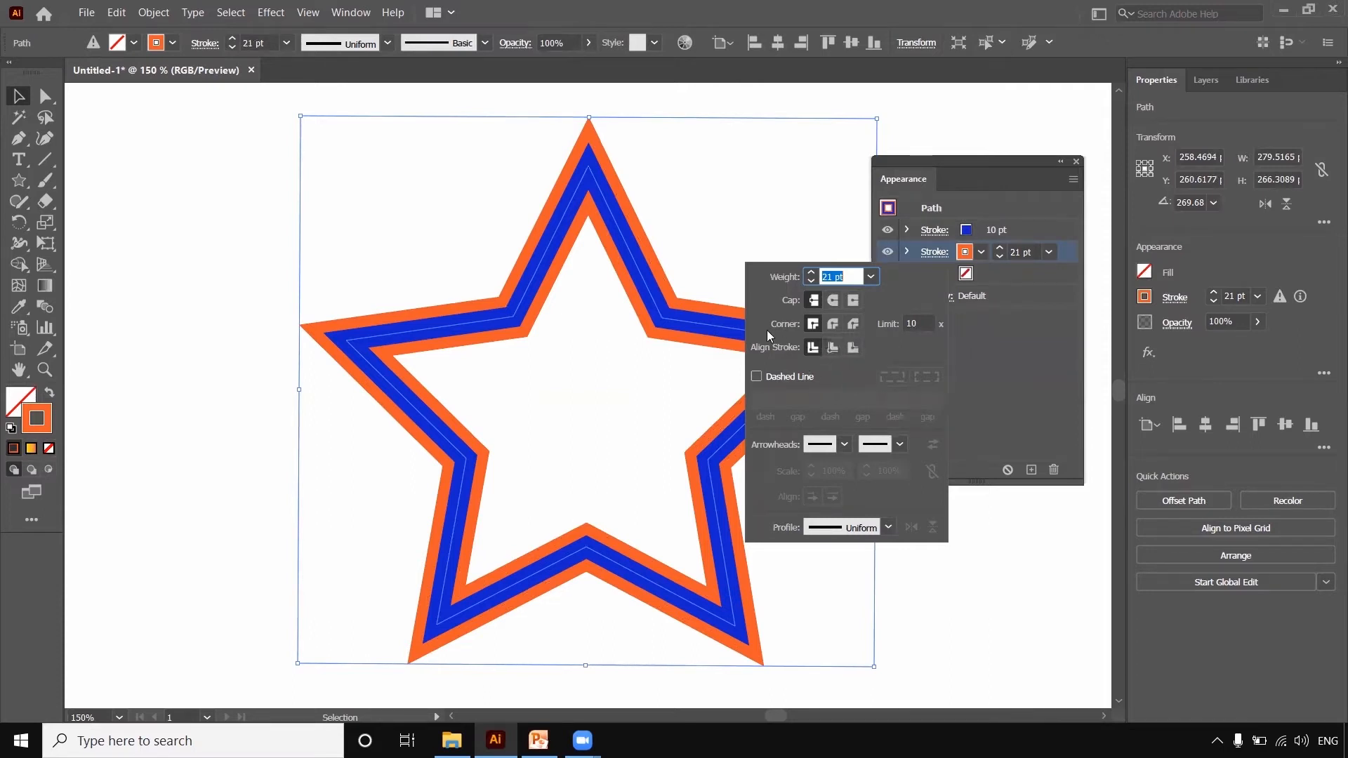
{"action": "left_click", "coordinate": [833, 351]}
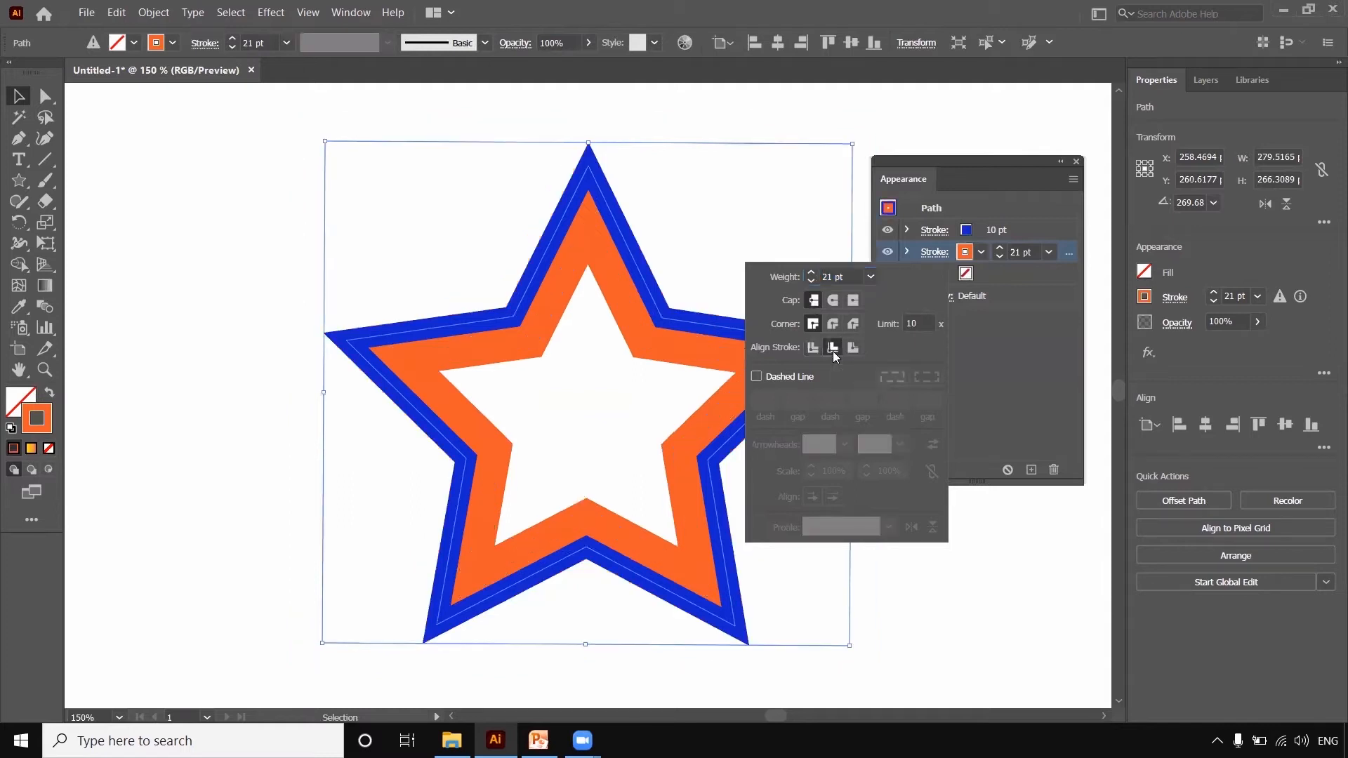
{"action": "left_click", "coordinate": [851, 348]}
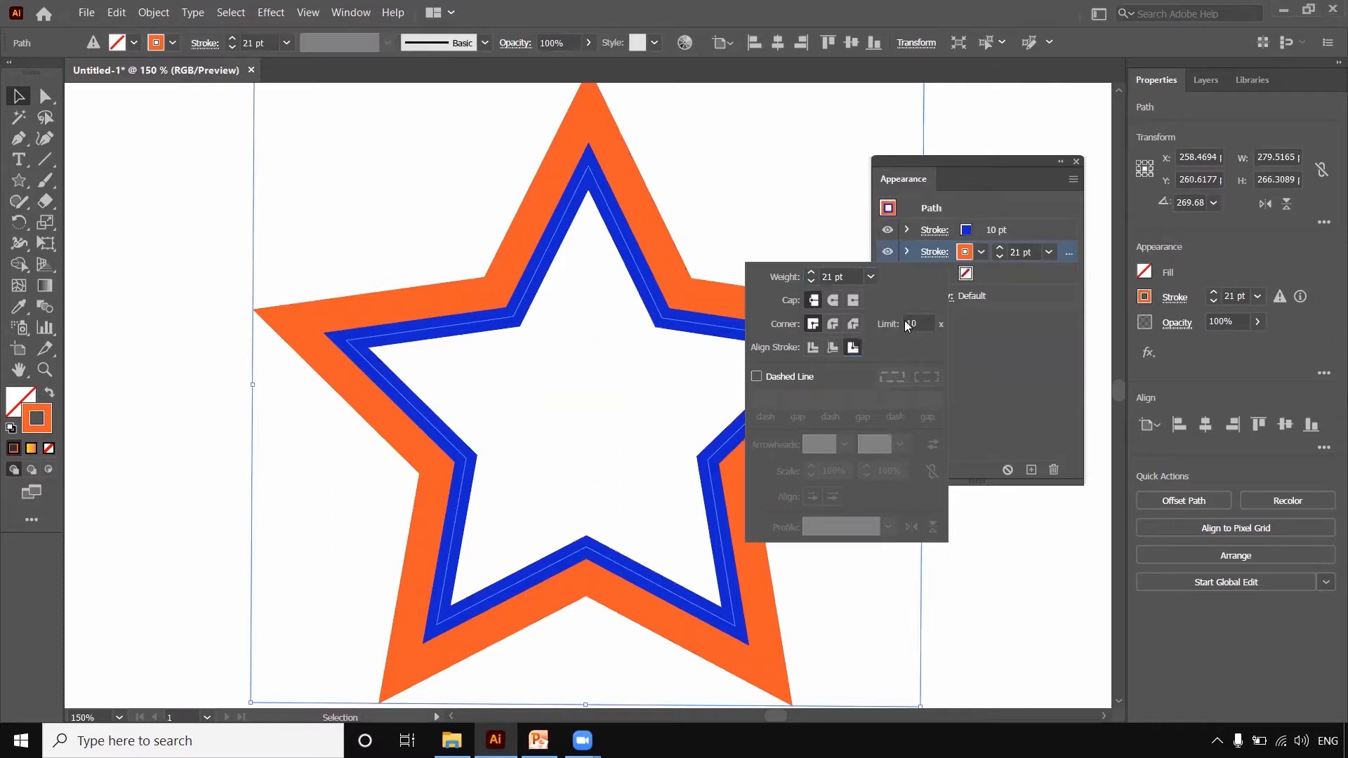
{"action": "left_click", "coordinate": [1013, 337]}
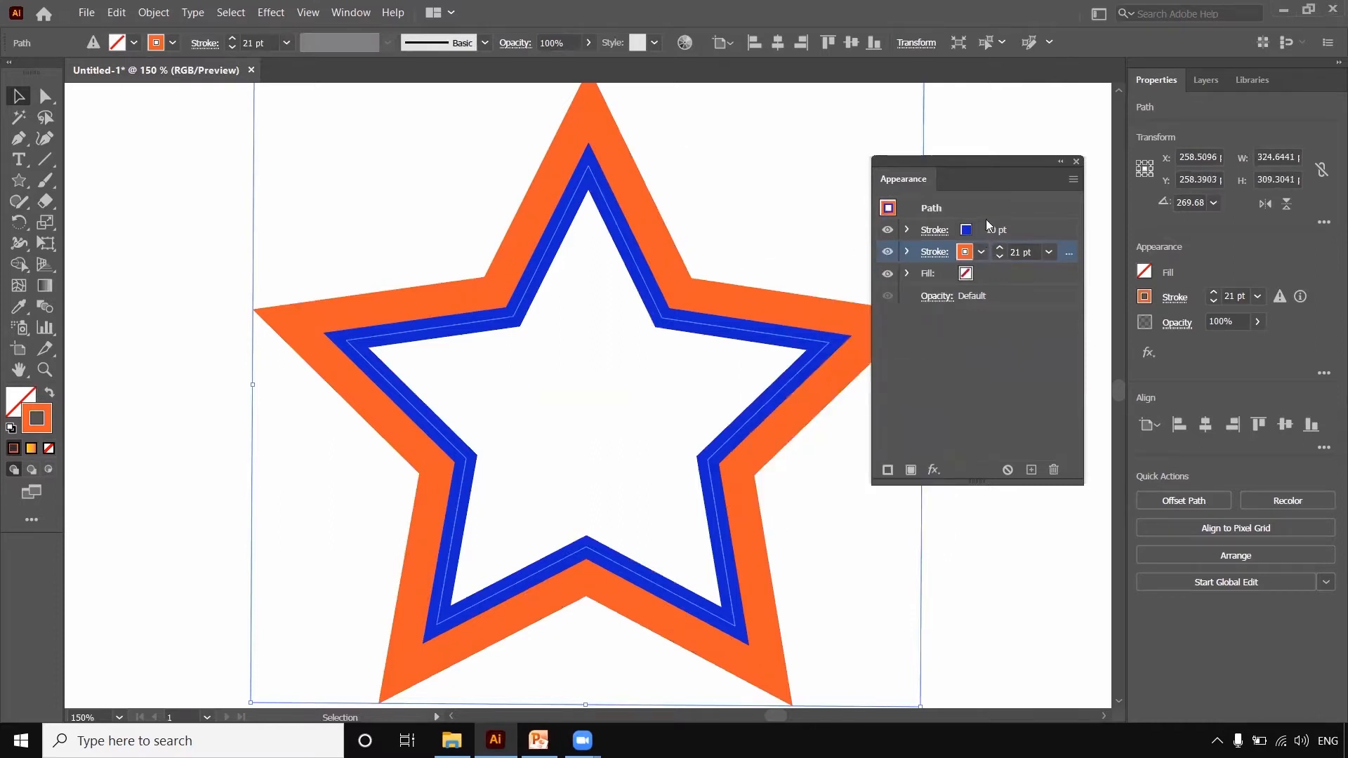
Reduce the weight of the star's orange stroke to 14 pt and deselect the star
{"action": "left_click", "coordinate": [1001, 256]}
{"action": "left_click", "coordinate": [1000, 256]}
{"action": "left_click", "coordinate": [1000, 257]}
{"action": "left_click", "coordinate": [1000, 256]}
{"action": "left_click", "coordinate": [1000, 256]}
{"action": "left_click", "coordinate": [1000, 256]}
{"action": "left_click", "coordinate": [1000, 256]}
{"action": "left_click", "coordinate": [1000, 256]}
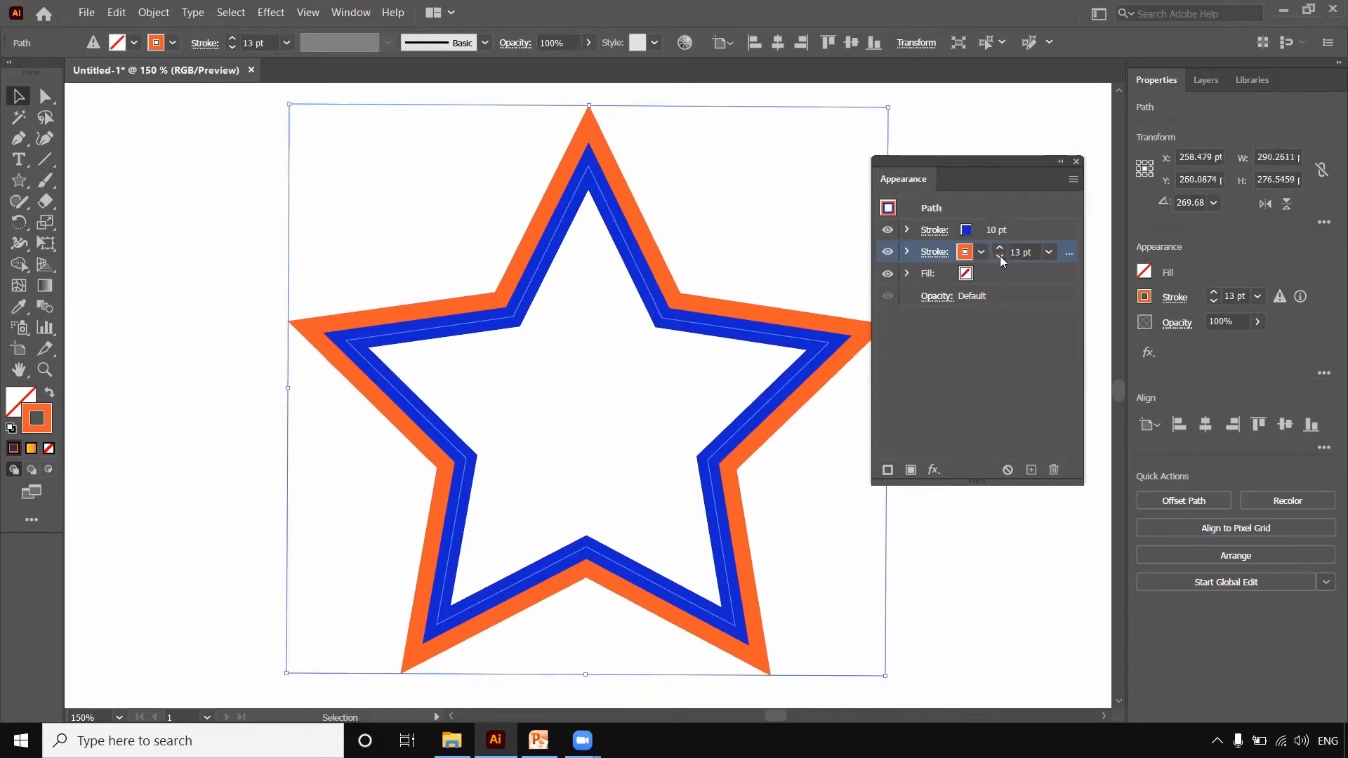
{"action": "left_click", "coordinate": [1000, 248]}
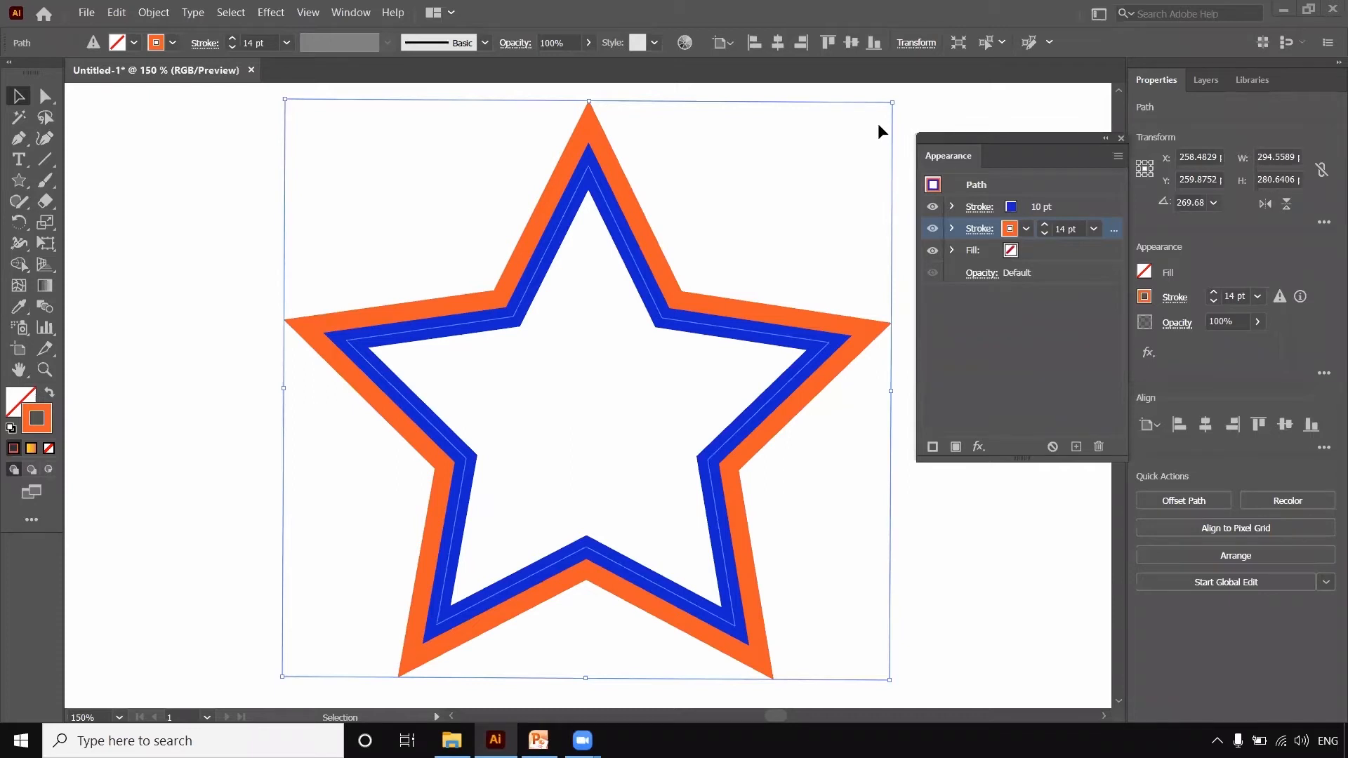
{"action": "left_click", "coordinate": [880, 127]}
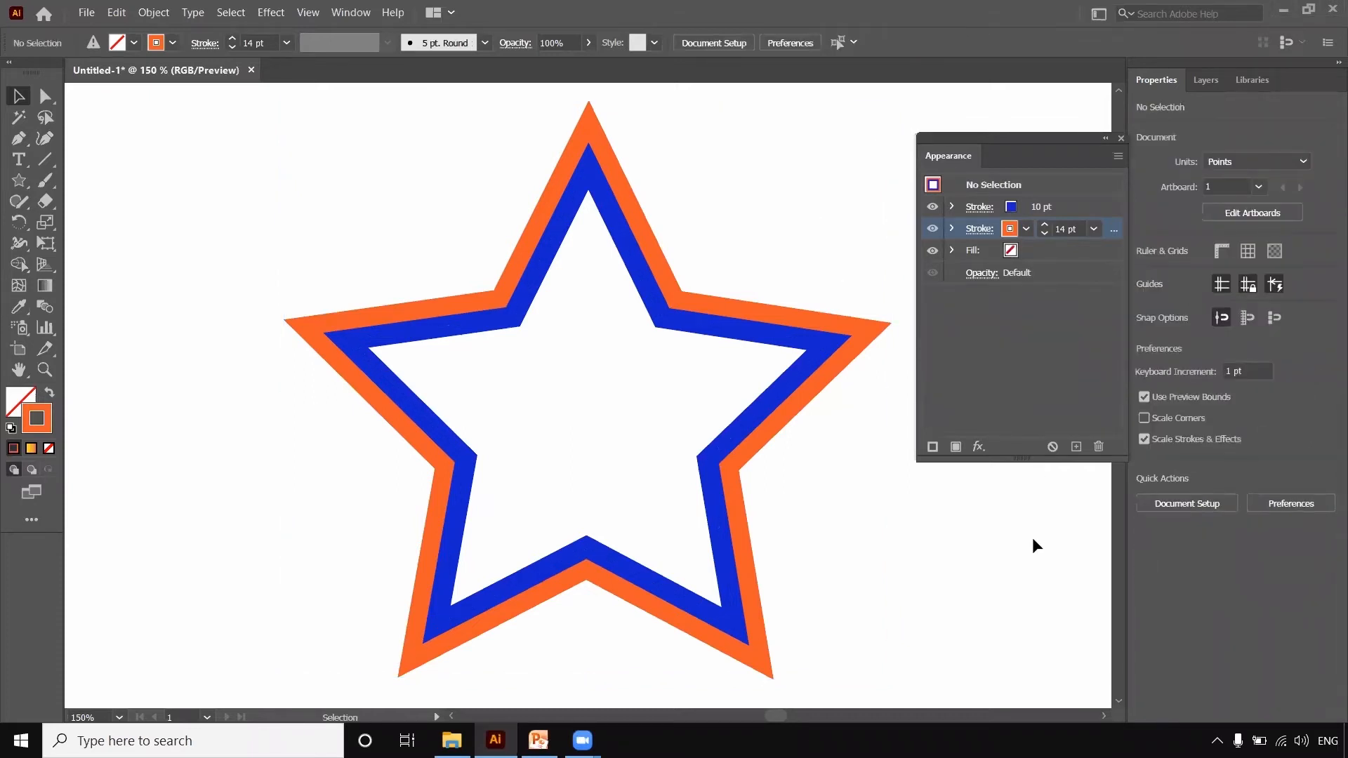
Add a third stroke to the star and color it CMYK Yellow
{"action": "key", "text": "ctrl+1"}
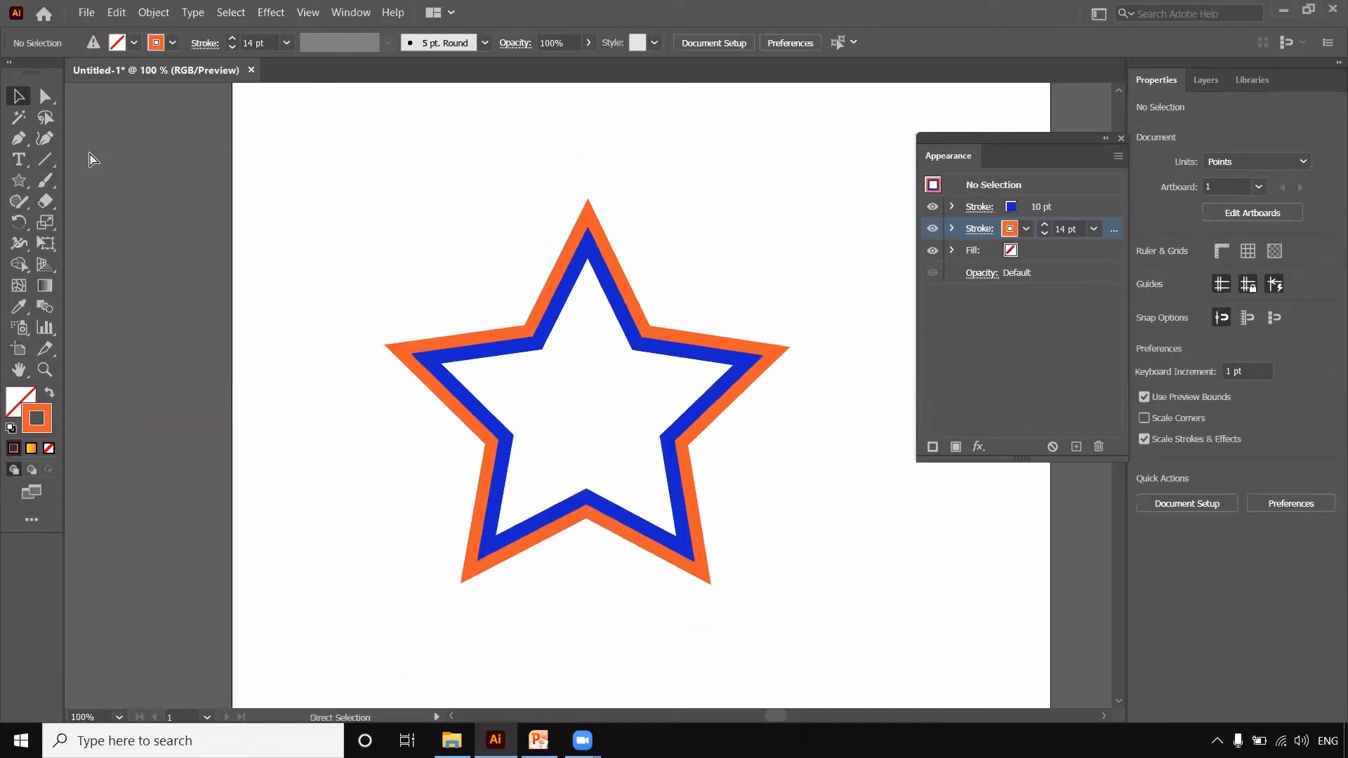
{"action": "left_click", "coordinate": [653, 353]}
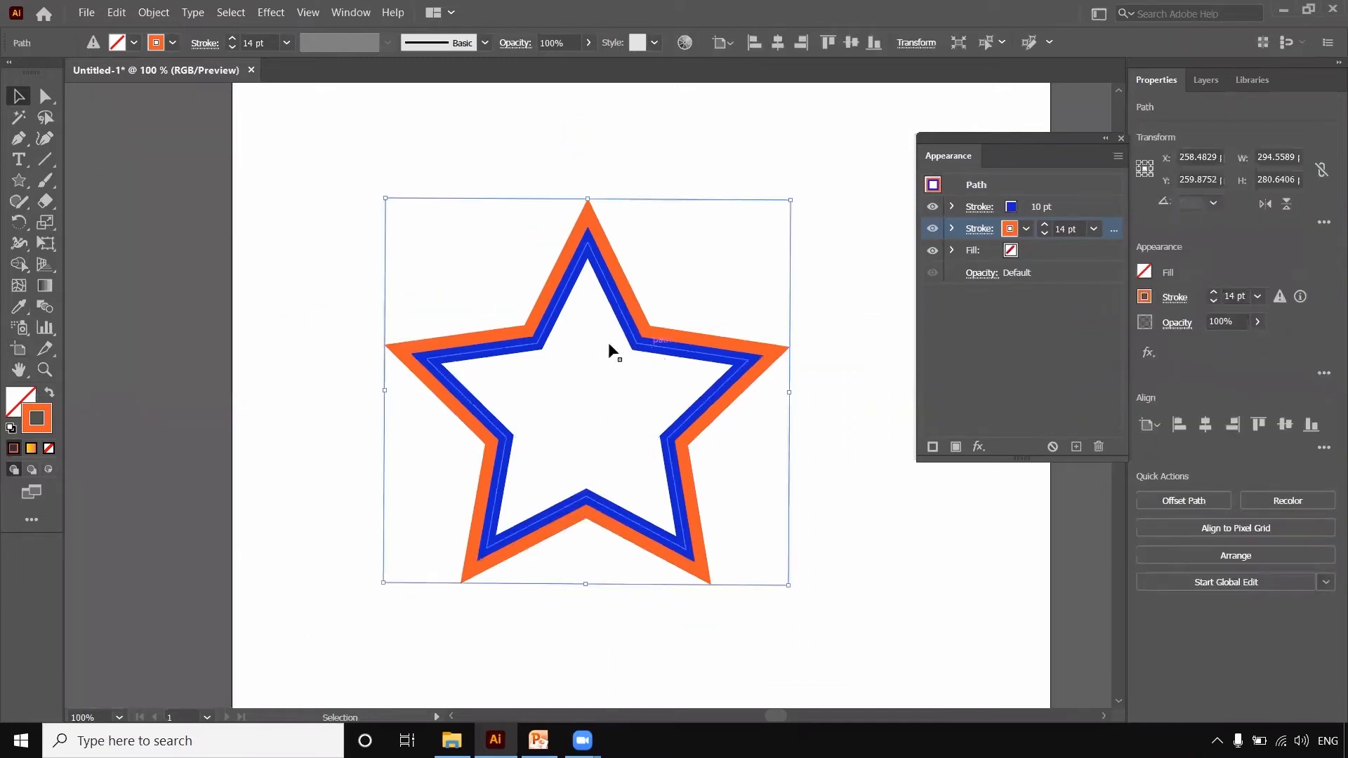
{"action": "left_click", "coordinate": [933, 447]}
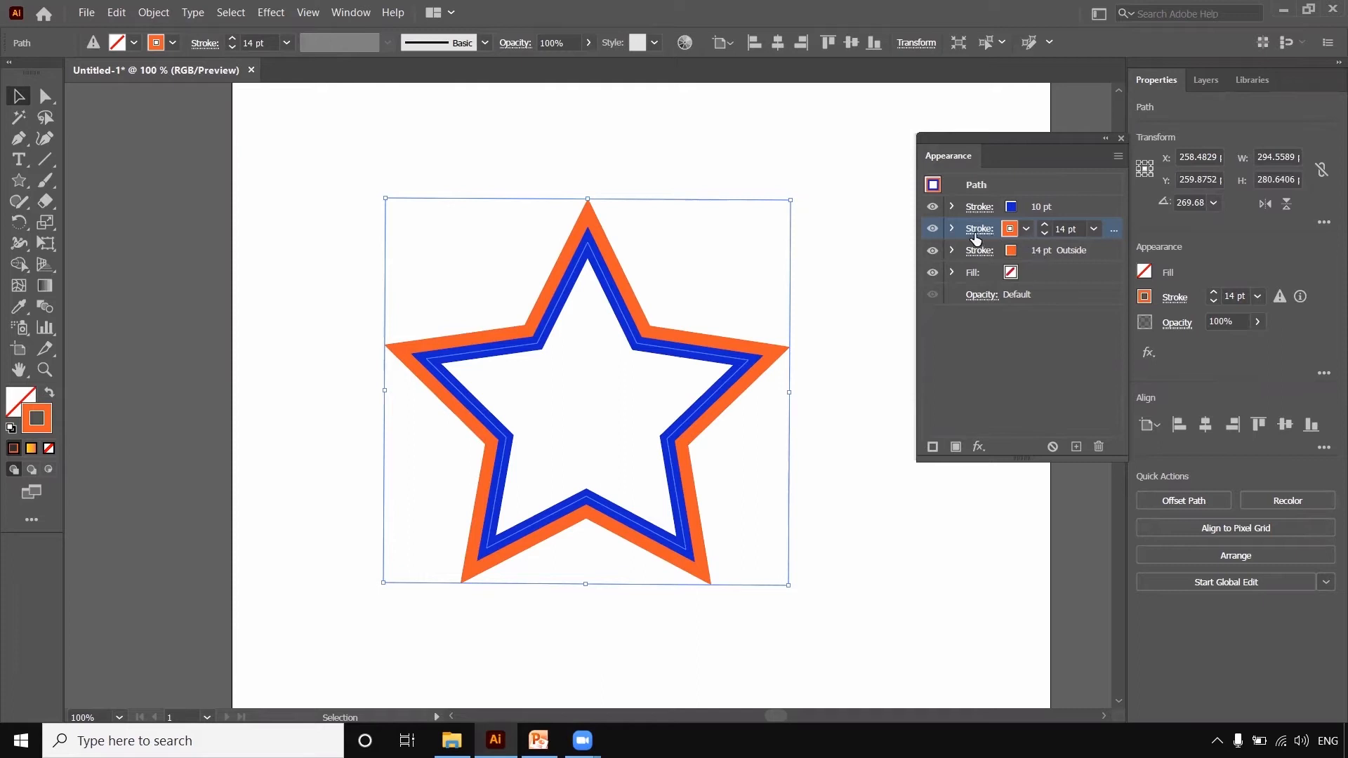
{"action": "left_click", "coordinate": [1017, 235]}
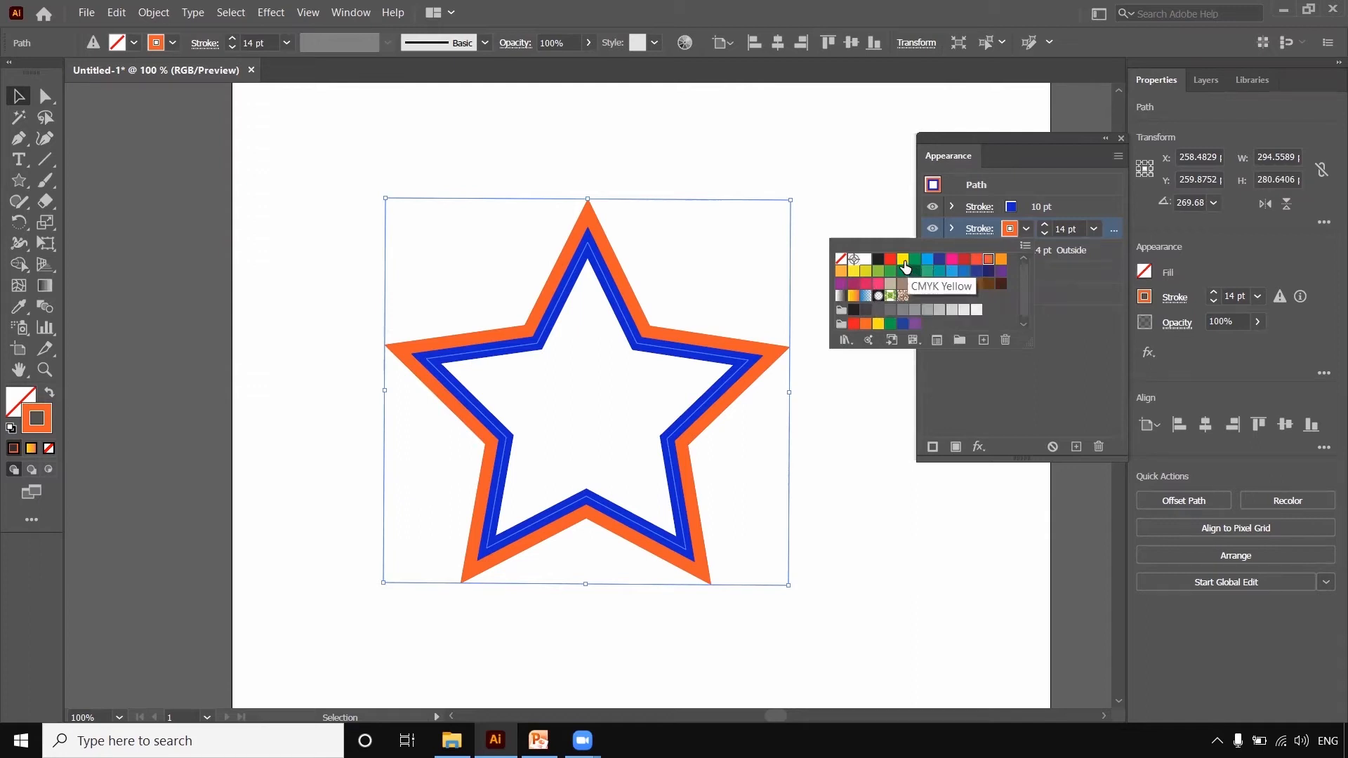
{"action": "left_click", "coordinate": [904, 261]}
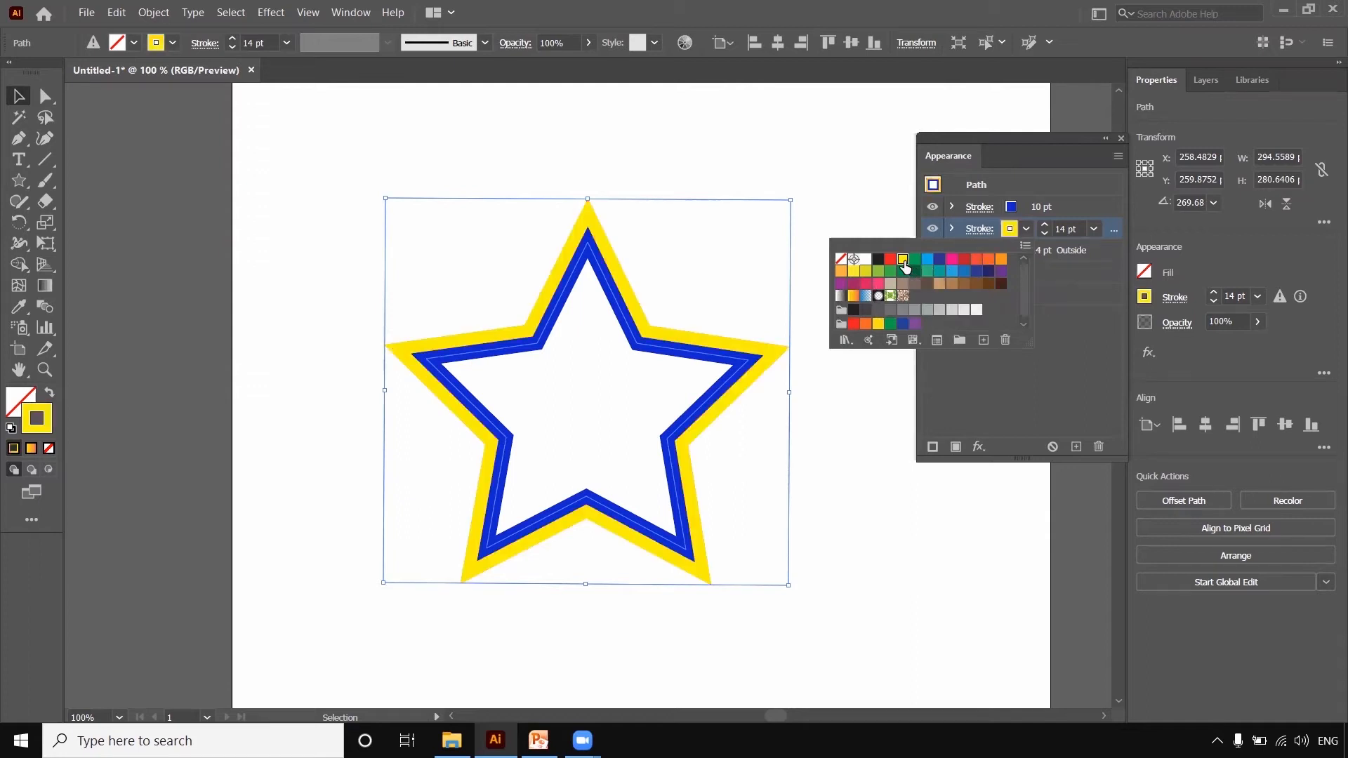
{"action": "left_click", "coordinate": [1065, 364]}
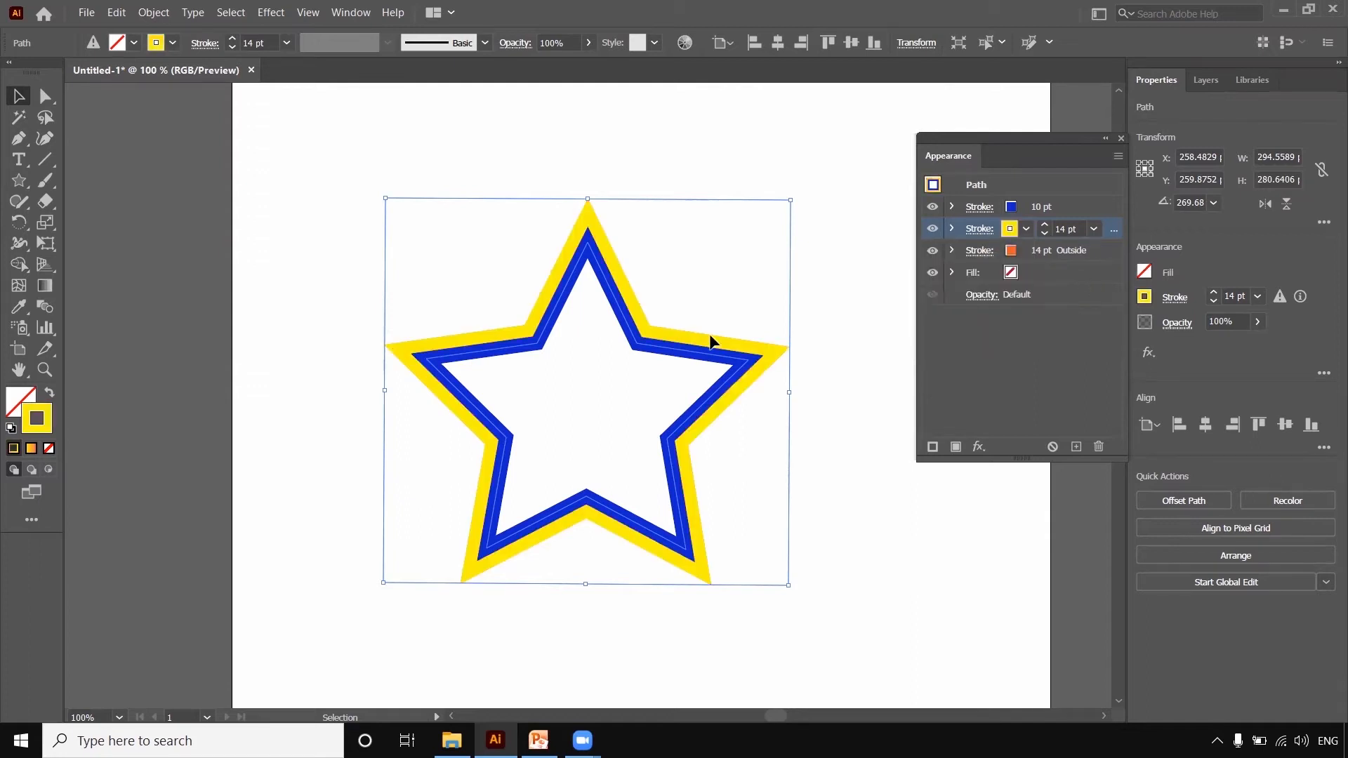
Align the yellow stroke to the outside of the path and stack the orange stroke above it in the star's appearance
{"action": "left_click", "coordinate": [979, 229]}
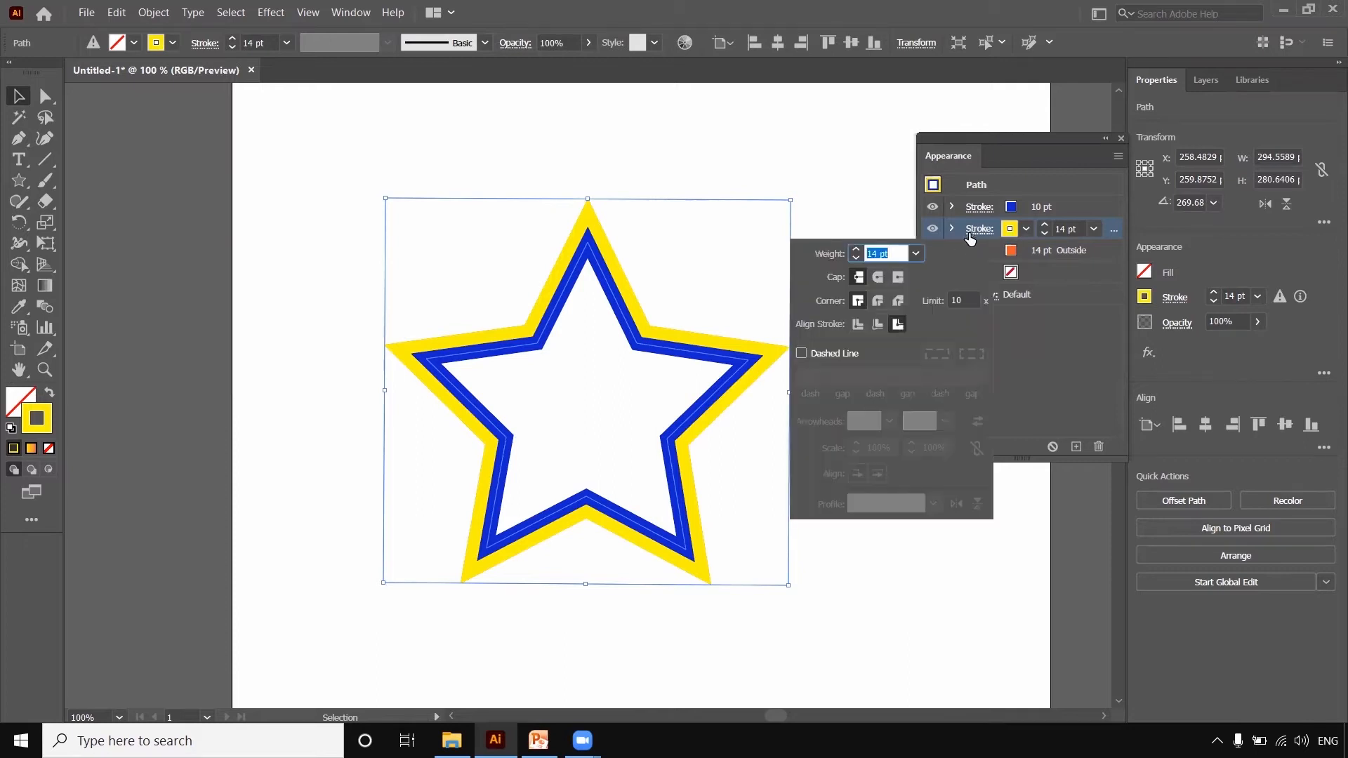
{"action": "left_click", "coordinate": [897, 326]}
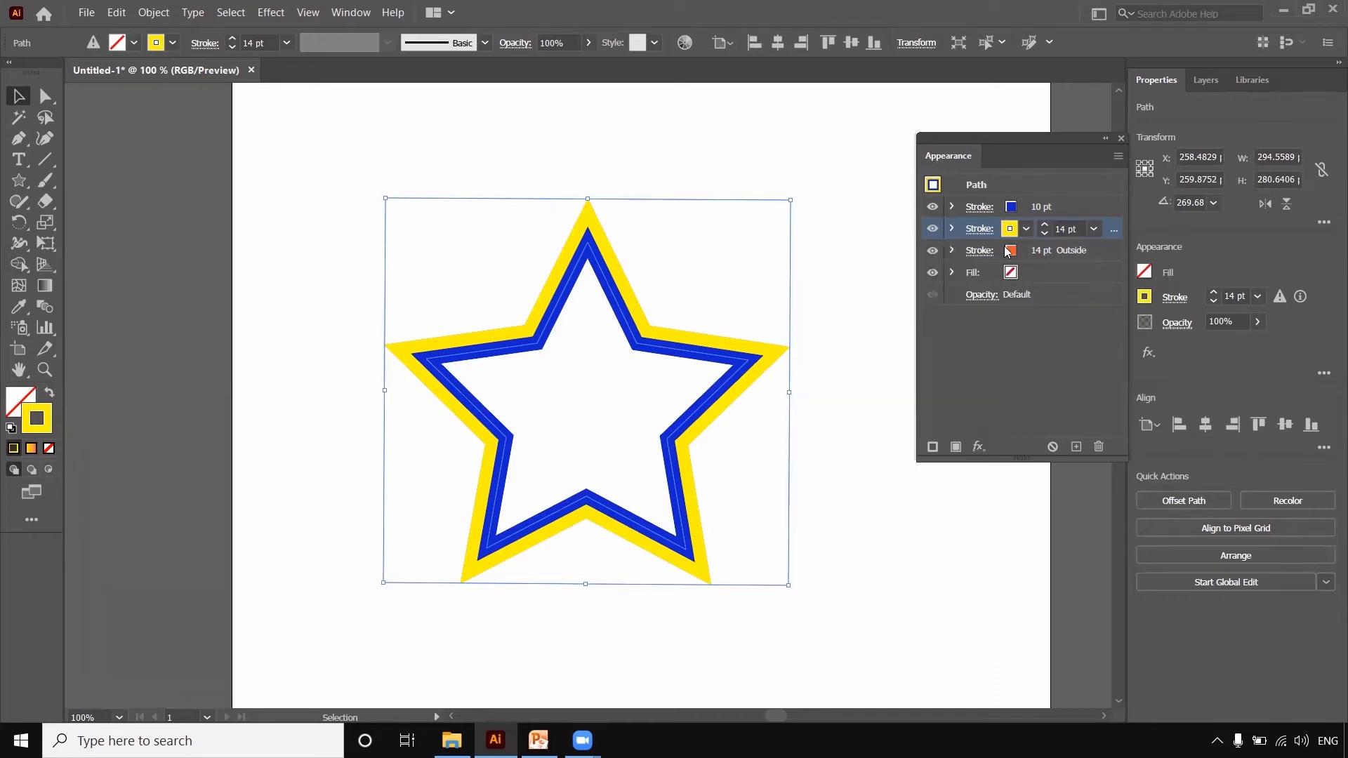
{"action": "left_click", "coordinate": [983, 251]}
{"action": "left_click", "coordinate": [958, 251]}
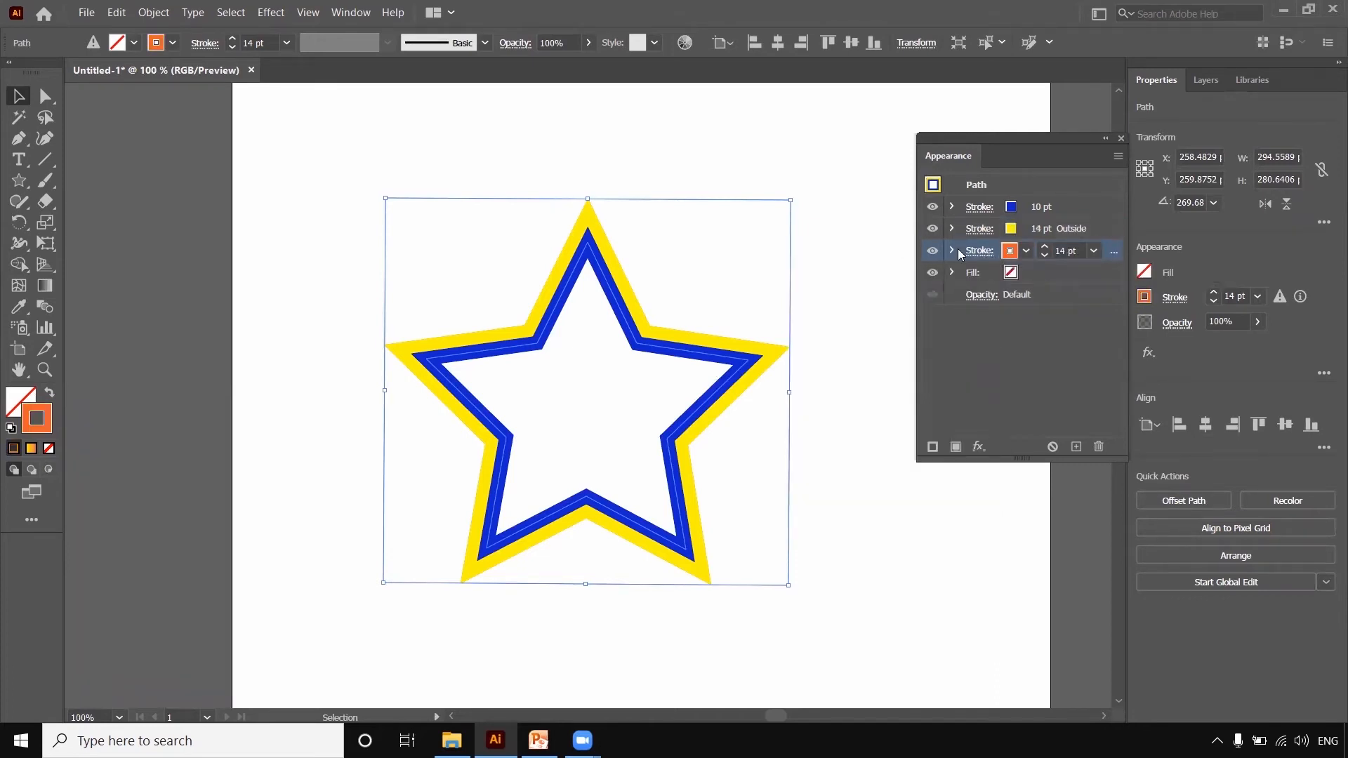
{"action": "mouse_move", "coordinate": [963, 252]}
{"action": "left_mouse_down"}
{"action": "mouse_move", "coordinate": [1110, 232]}
{"action": "mouse_move", "coordinate": [1107, 218]}
{"action": "left_mouse_up"}
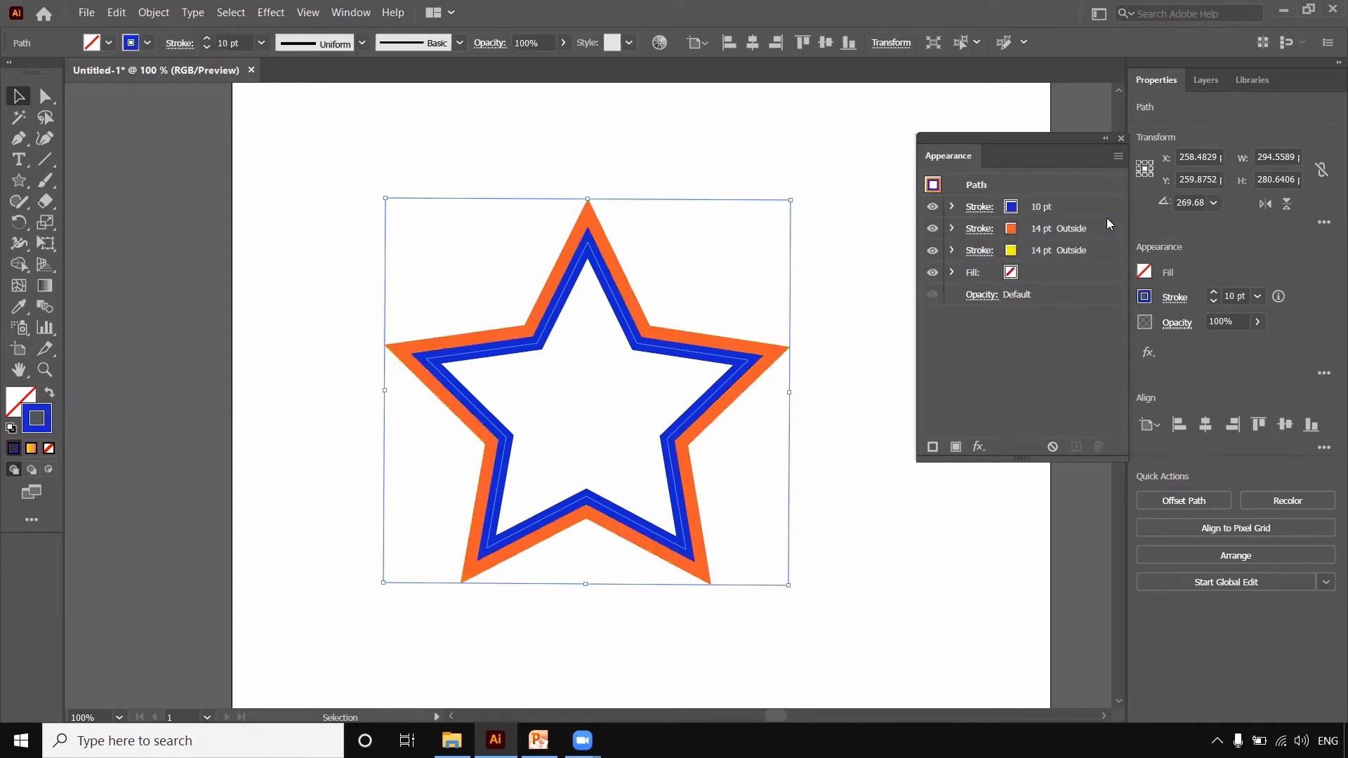
Increase the weight of the star's yellow stroke to 23 pt and deselect the star
{"action": "left_click", "coordinate": [998, 250]}
{"action": "left_click", "coordinate": [1045, 247]}
{"action": "left_click", "coordinate": [1045, 247]}
{"action": "left_click", "coordinate": [1045, 248]}
{"action": "left_click", "coordinate": [1045, 248]}
{"action": "left_click", "coordinate": [1045, 247]}
{"action": "left_click", "coordinate": [1045, 247]}
{"action": "left_click", "coordinate": [1045, 247]}
{"action": "left_click", "coordinate": [1045, 247]}
{"action": "left_click", "coordinate": [1045, 248]}
{"action": "left_click", "coordinate": [1043, 397]}
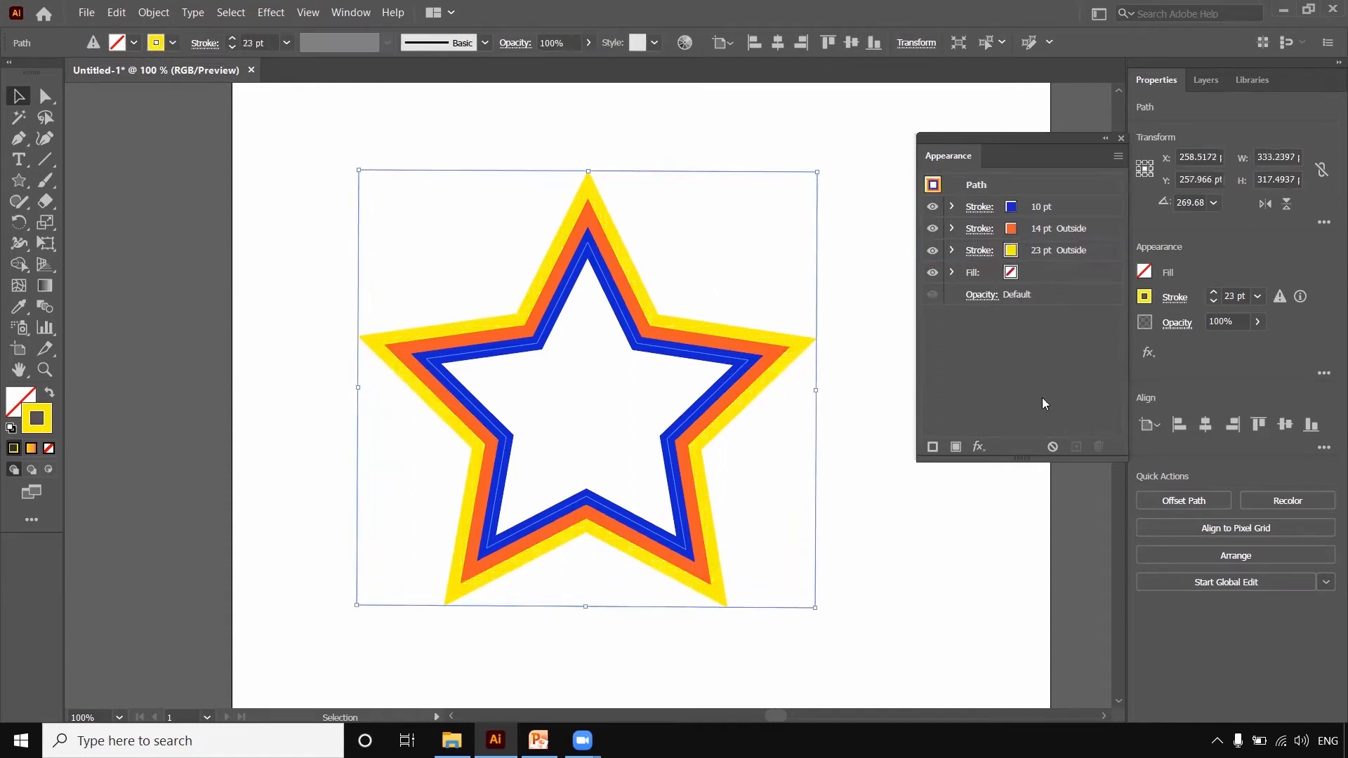
{"action": "left_click", "coordinate": [889, 508]}
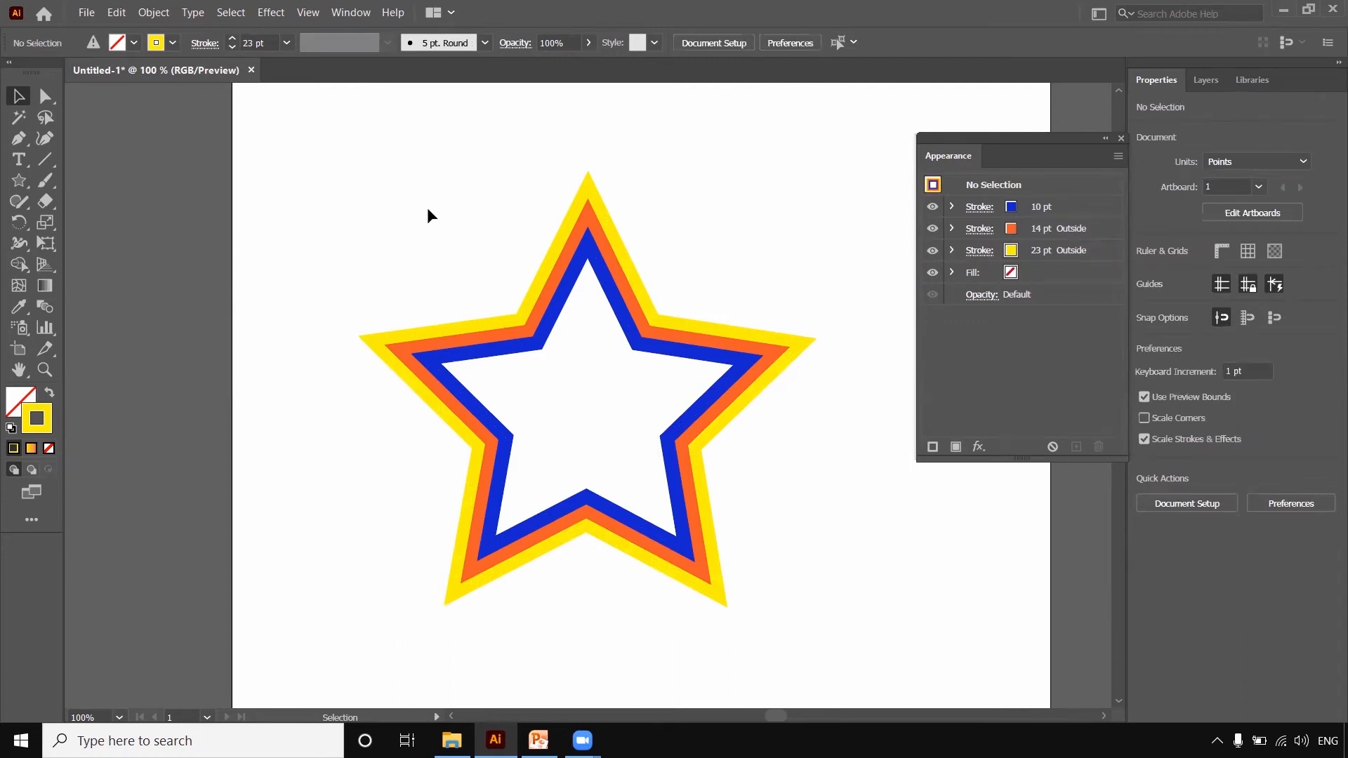
Apply a Radial Blur effect to the whole star with amount 10, Spin method and Good quality
{"action": "left_click_drag", "start_coordinate": [420, 205], "coordinate": [719, 500]}
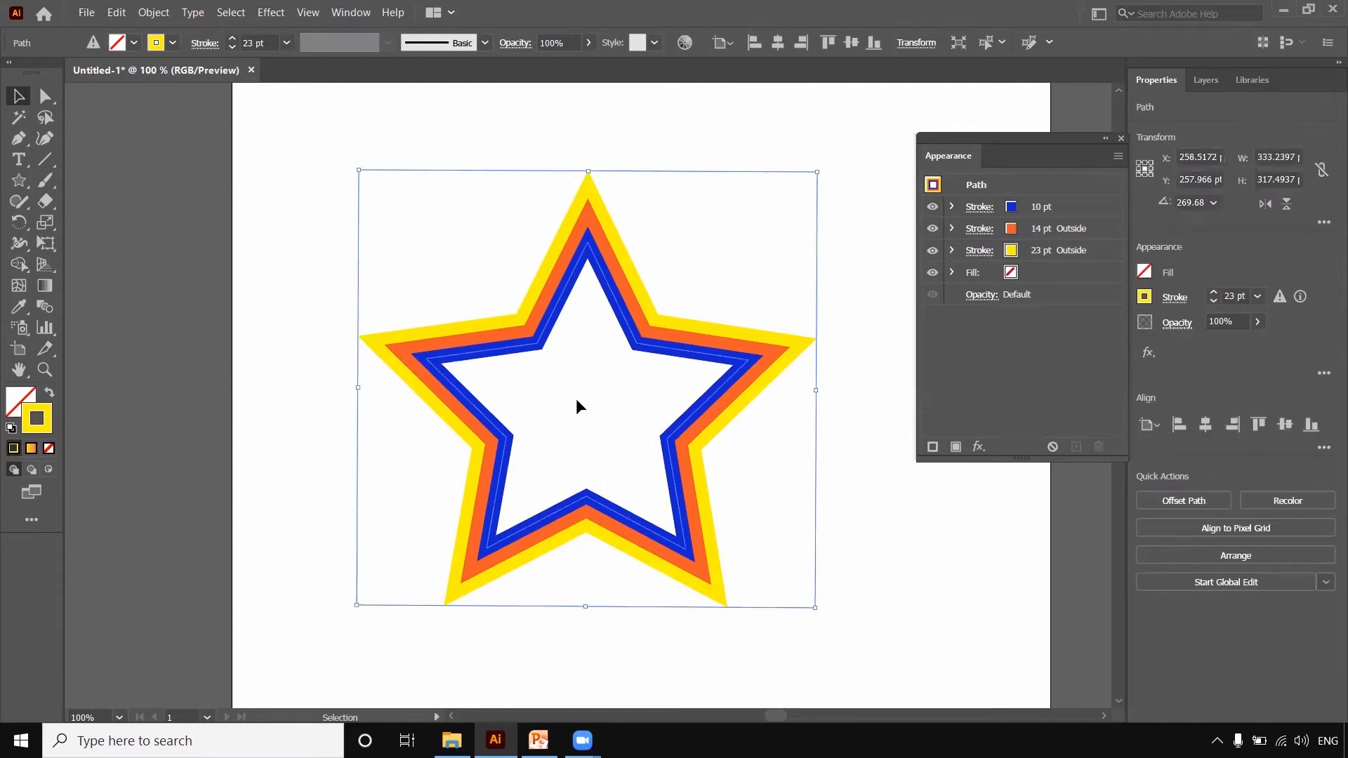
{"action": "left_click", "coordinate": [978, 447]}
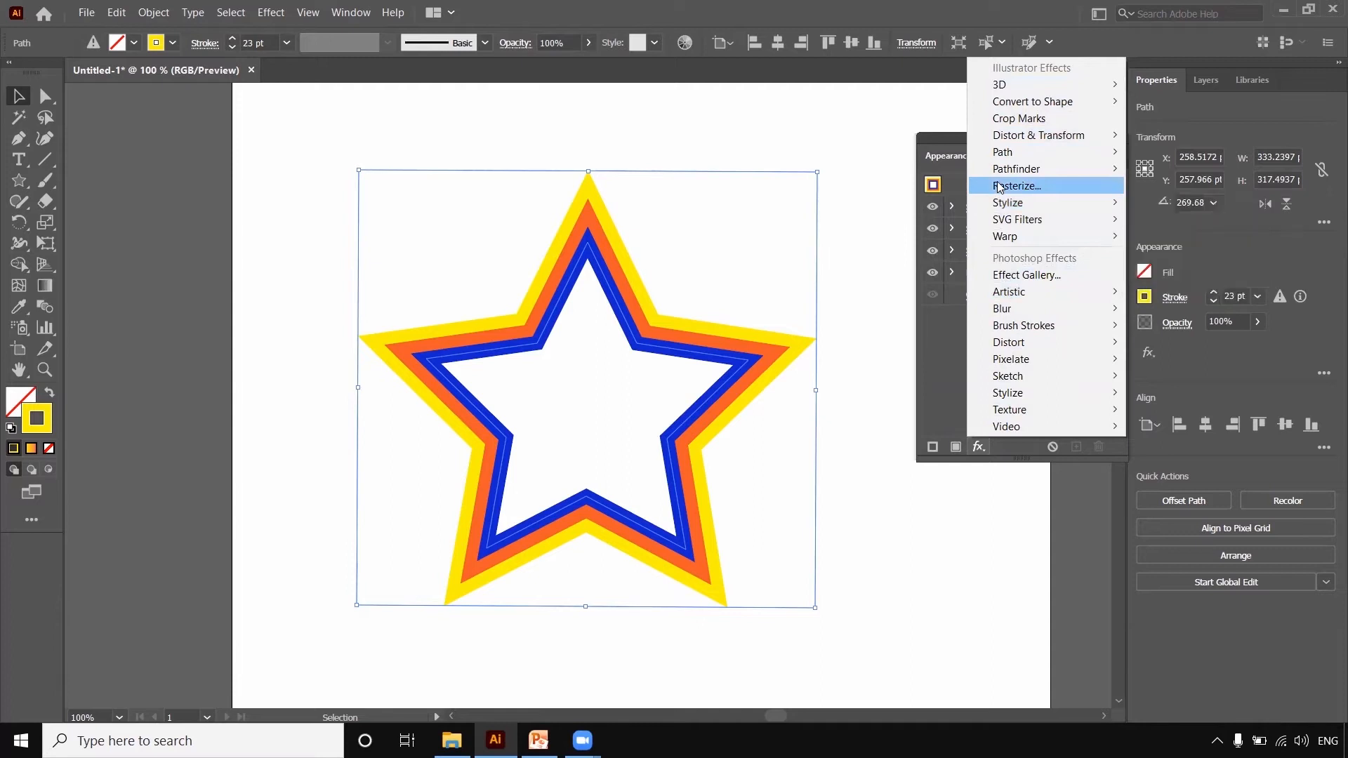
{"action": "mouse_move", "coordinate": [1116, 209]}
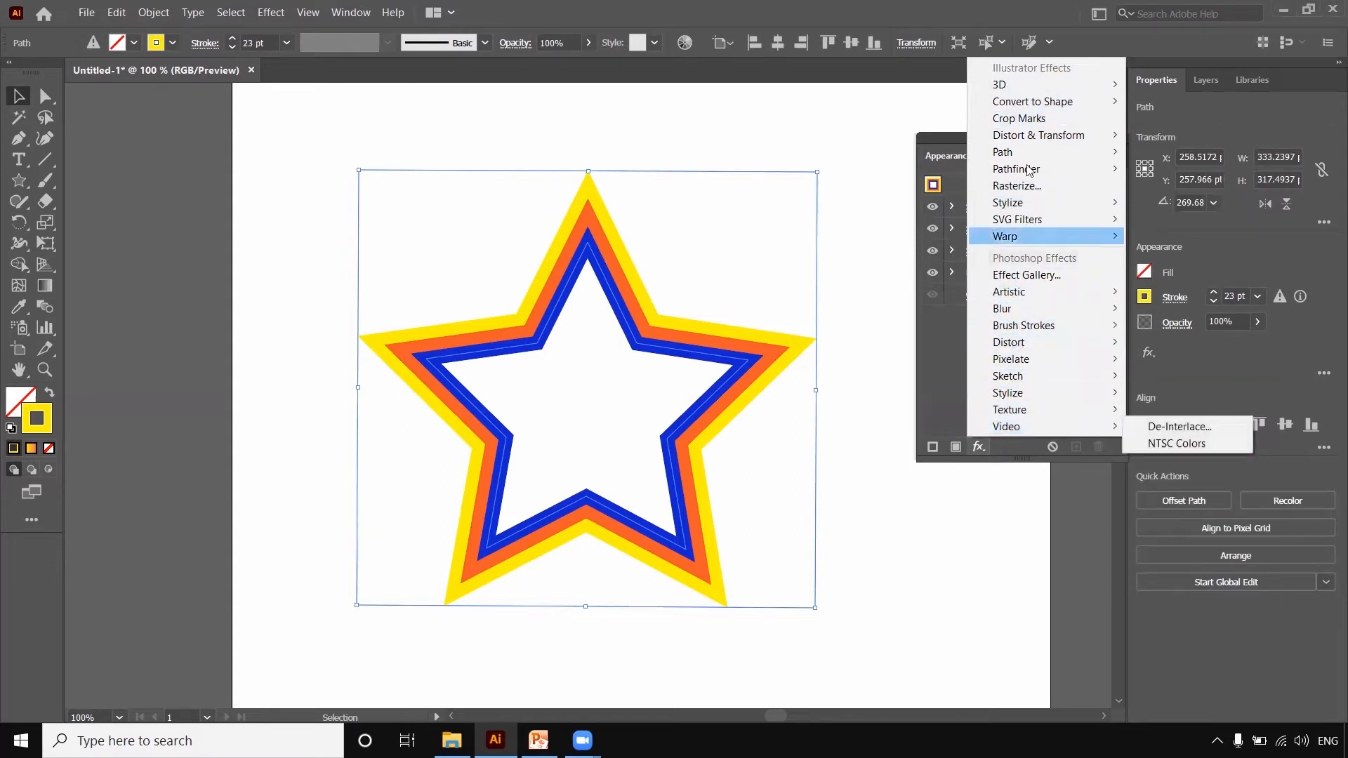
{"action": "mouse_move", "coordinate": [1000, 98]}
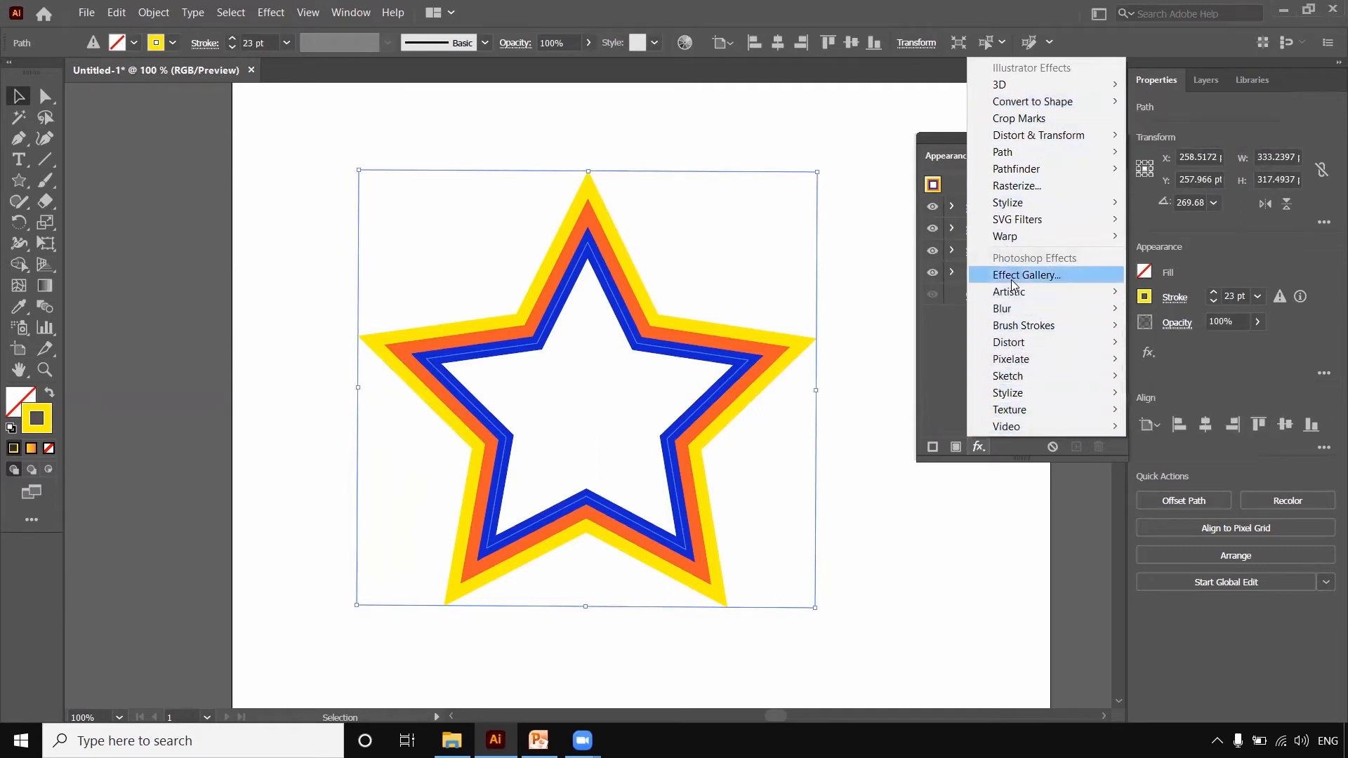
{"action": "mouse_move", "coordinate": [1013, 293]}
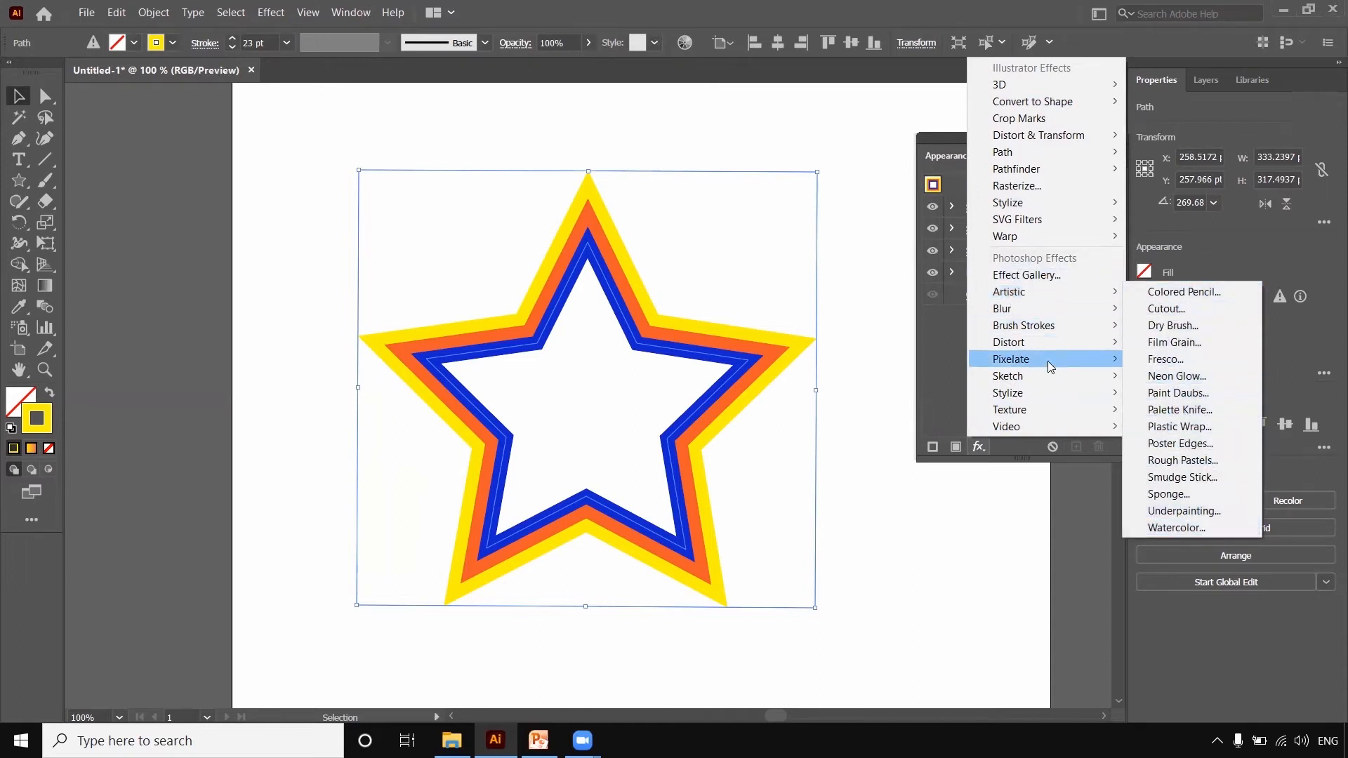
{"action": "mouse_move", "coordinate": [1045, 360]}
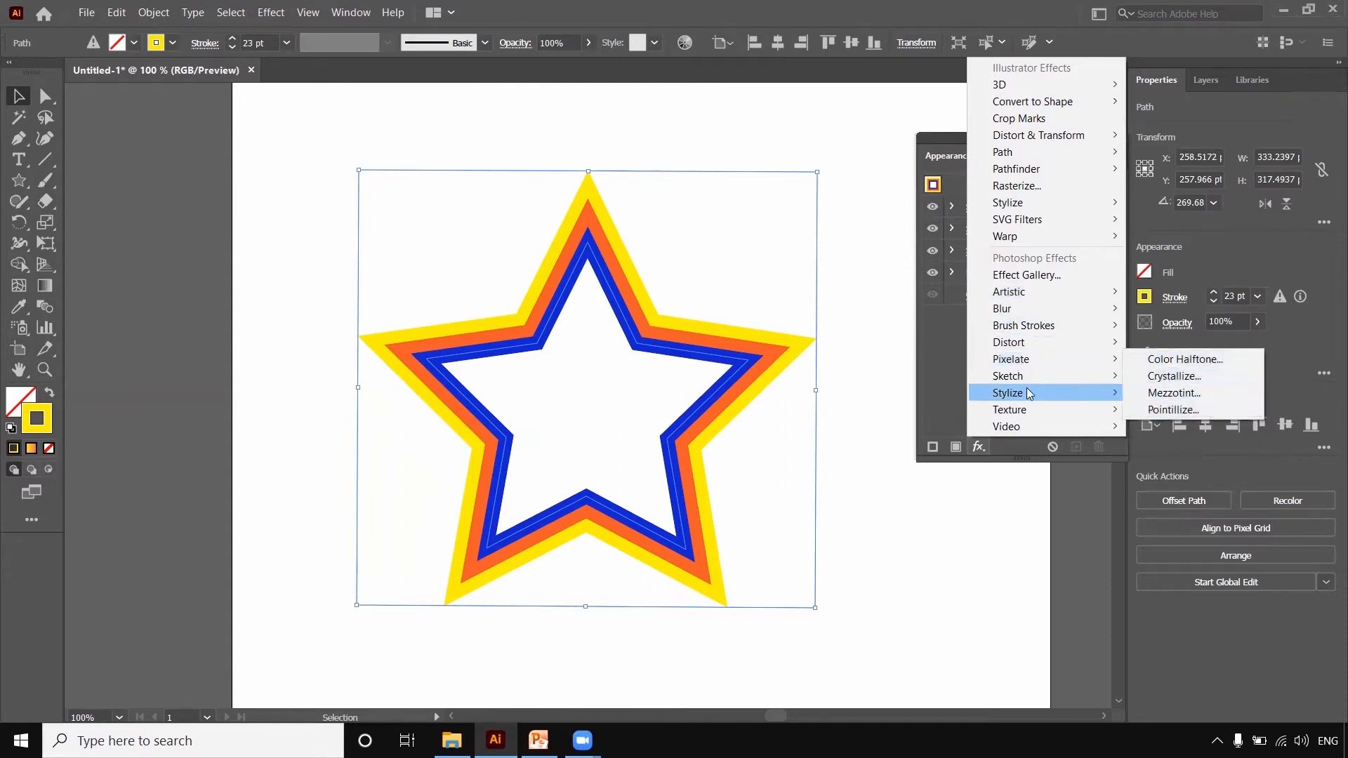
{"action": "mouse_move", "coordinate": [1025, 383]}
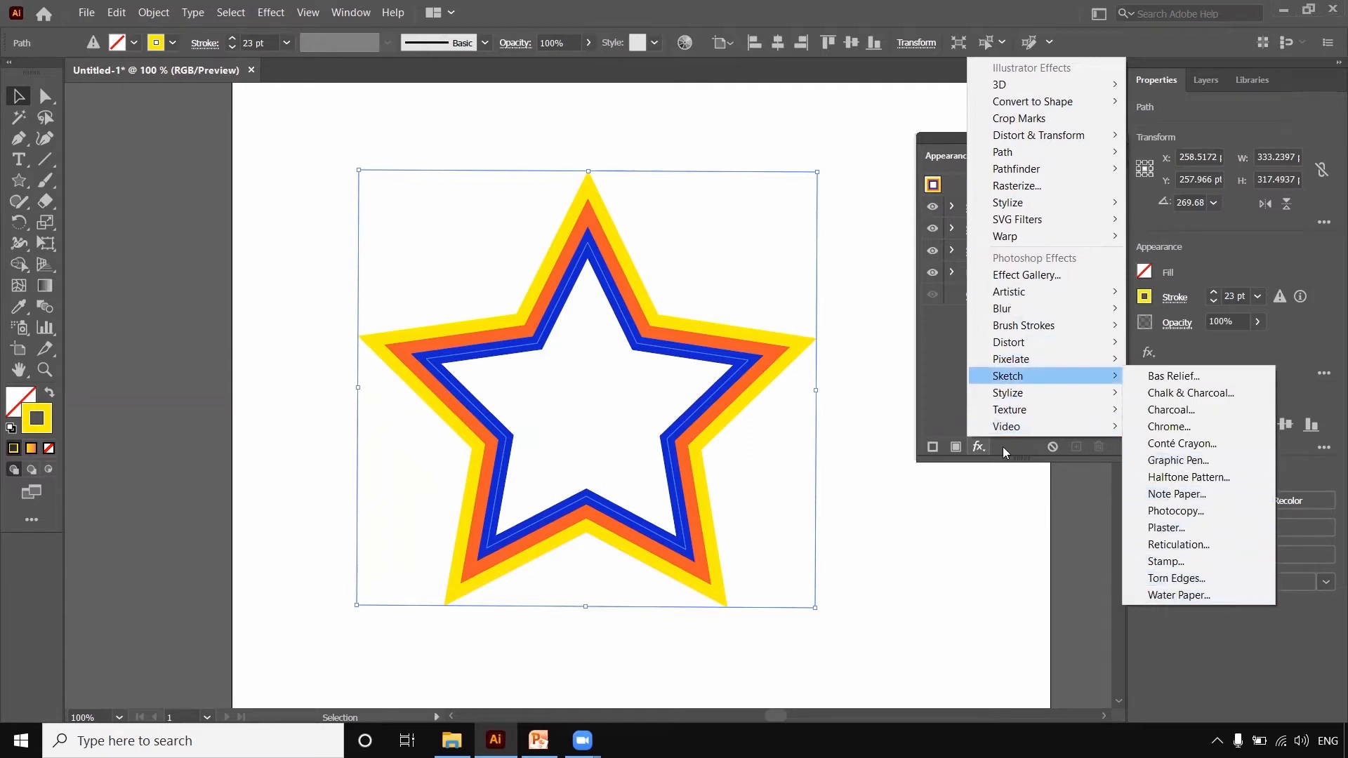
{"action": "mouse_move", "coordinate": [1005, 319]}
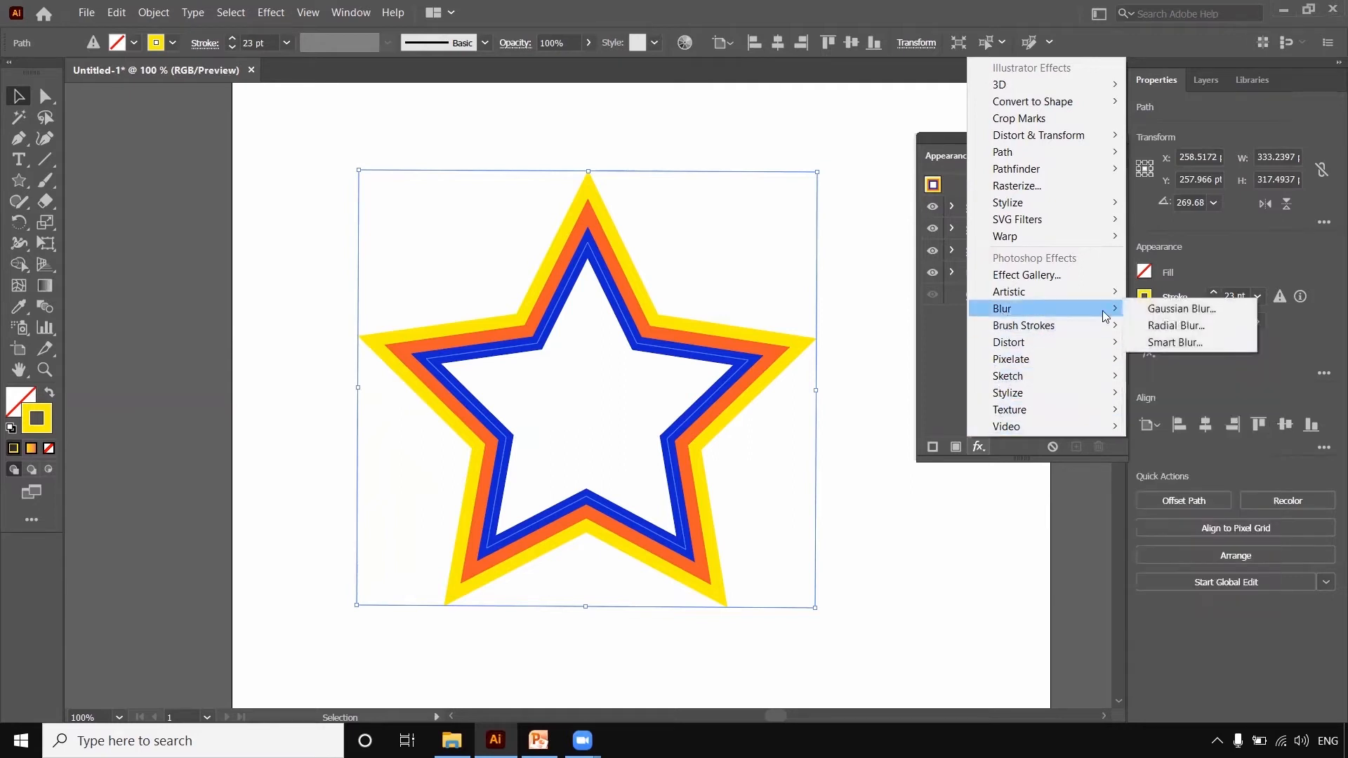
{"action": "left_click", "coordinate": [1157, 326]}
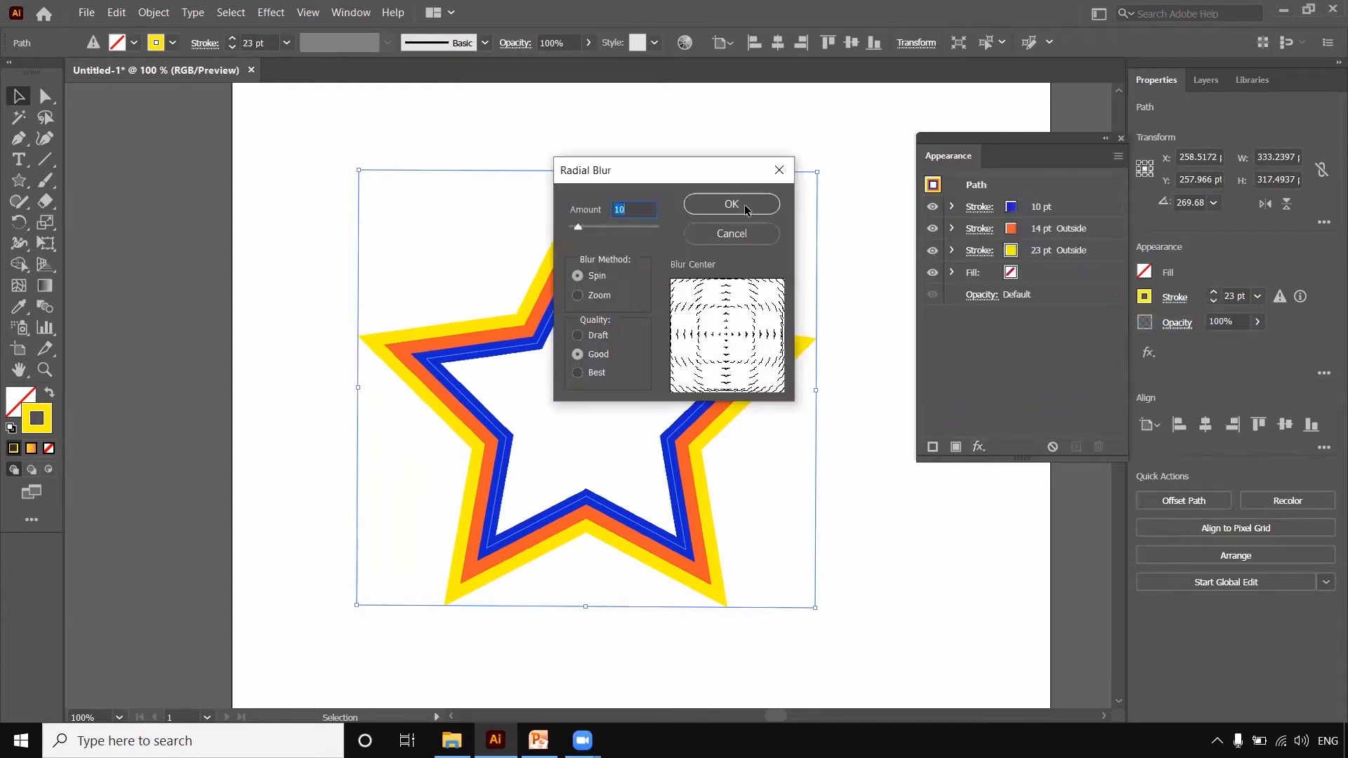
{"action": "left_click", "coordinate": [745, 207]}
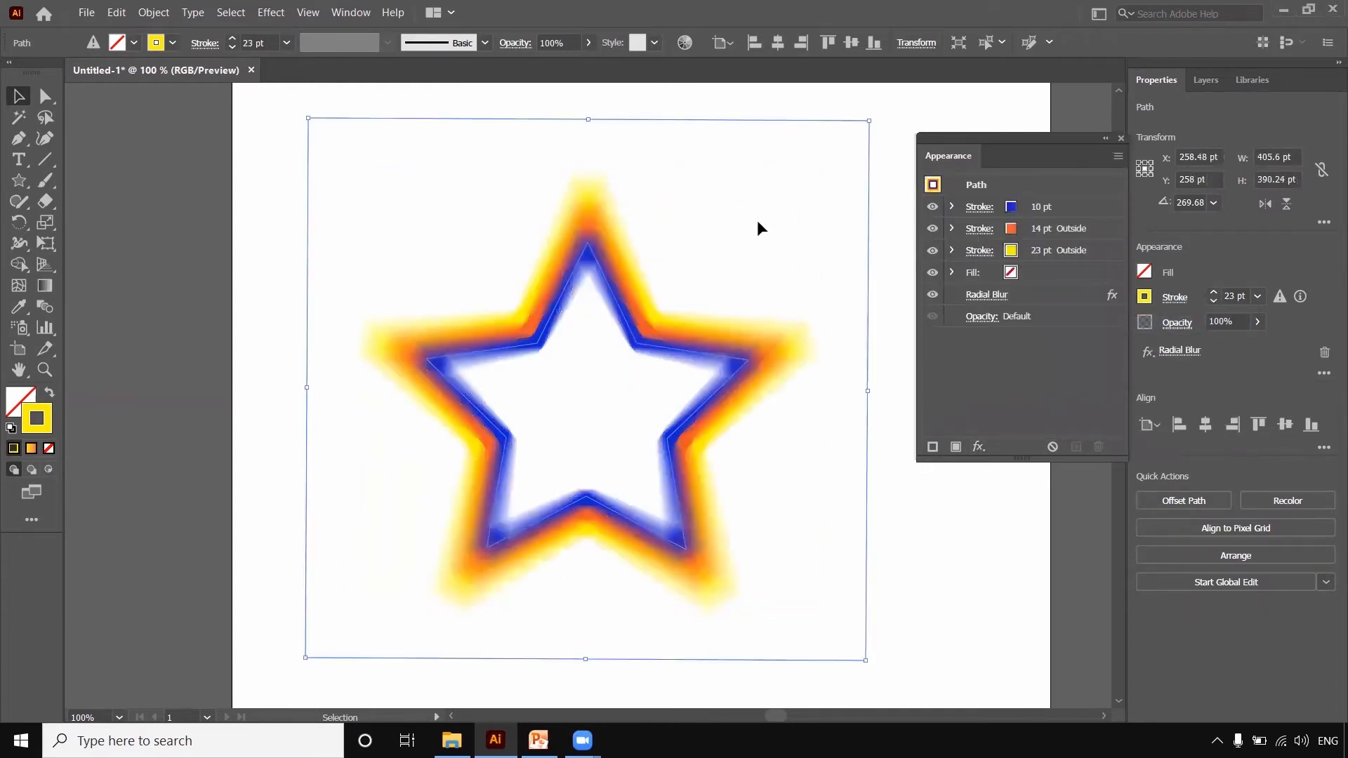
{"action": "left_click", "coordinate": [1122, 138]}
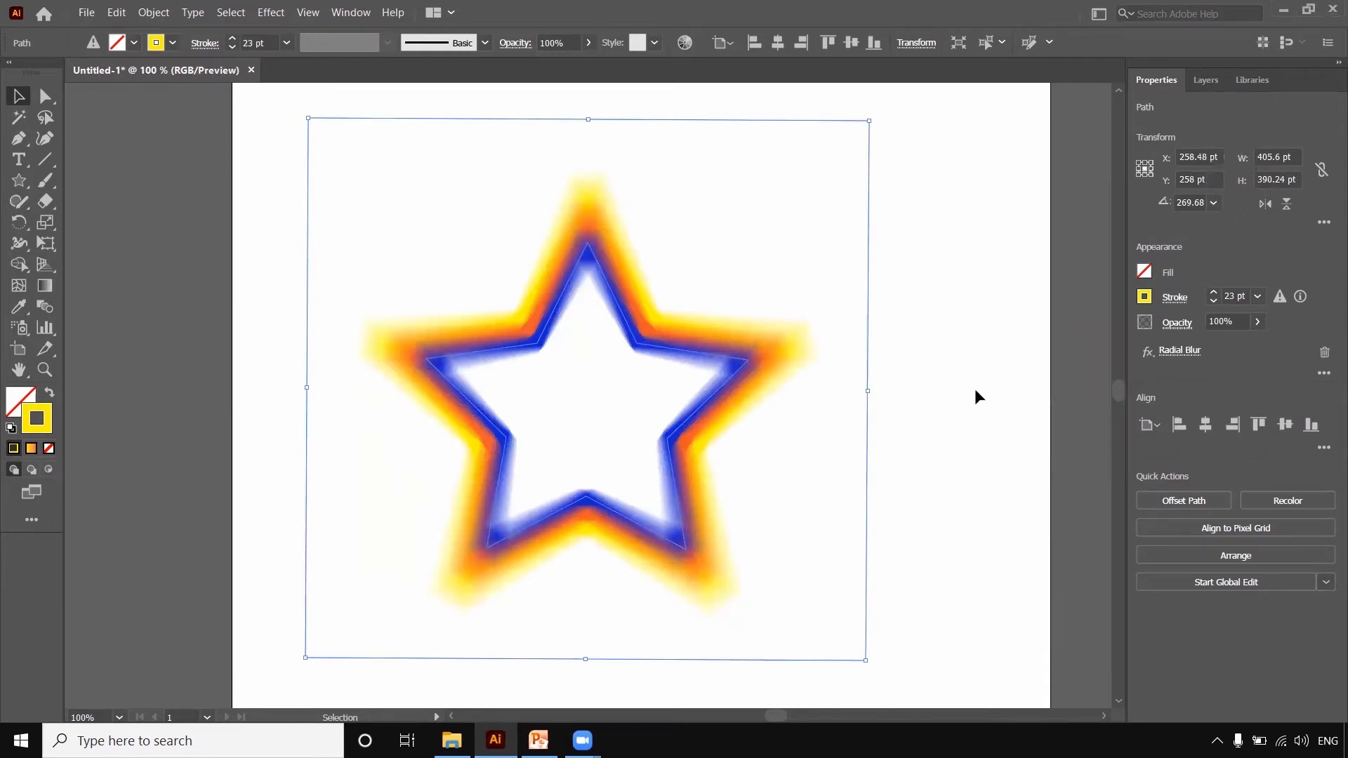
{"action": "left_click", "coordinate": [972, 406]}
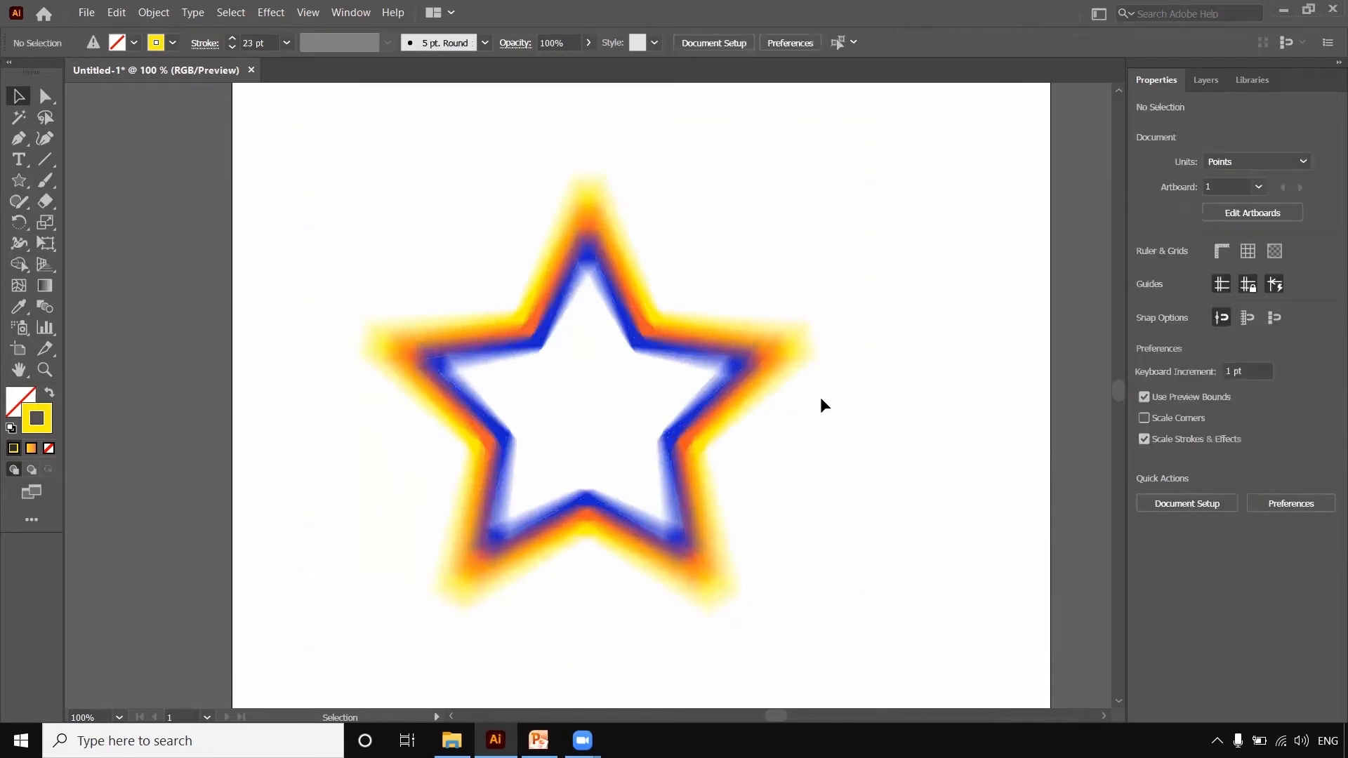
Draw a square of about 476 pt covering the star, with a yellow fill and no stroke
{"action": "key", "text": "a"}
{"action": "key", "text": "ctrl+minus"}
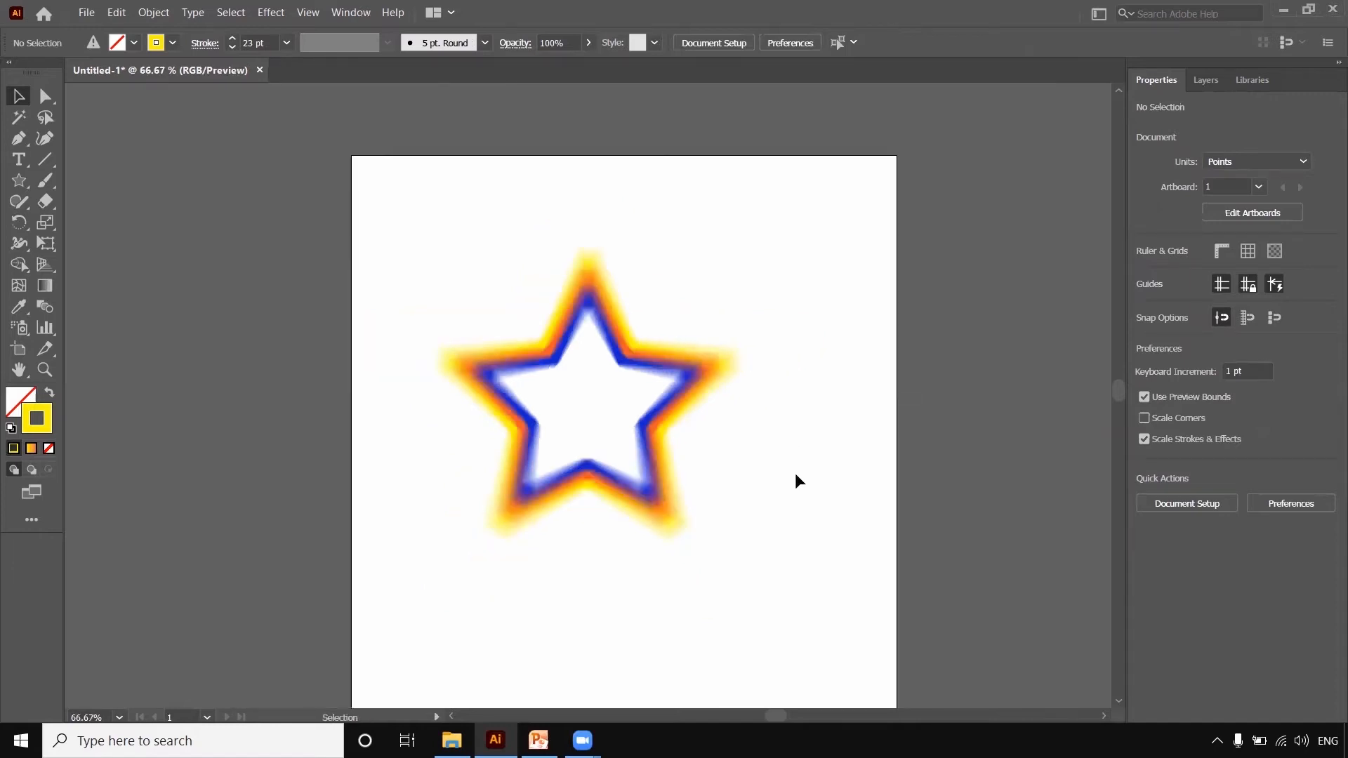
{"action": "key", "text": "space"}
{"action": "left_click_drag", "start_coordinate": [577, 589], "coordinate": [566, 516]}
{"action": "key", "text": "ctrl+minus"}
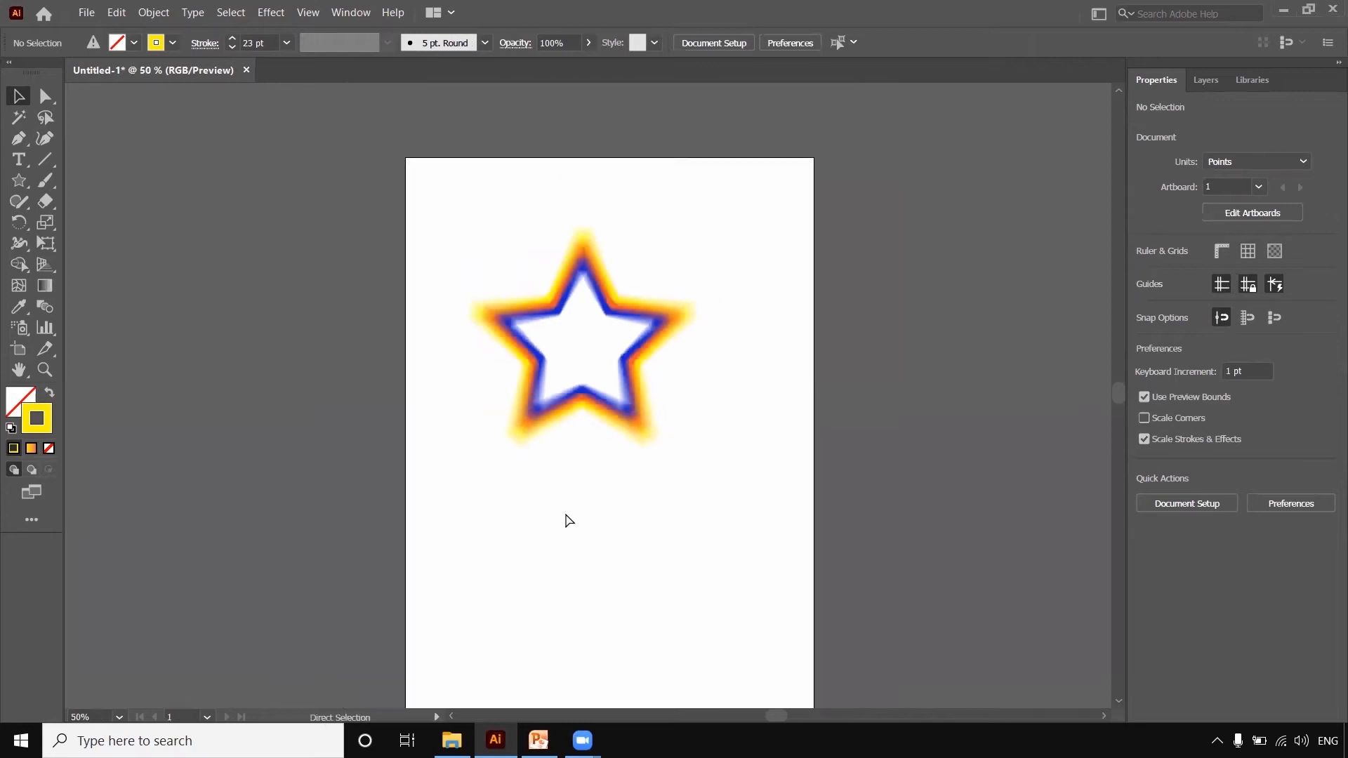
{"action": "key", "text": "ctrl+minus"}
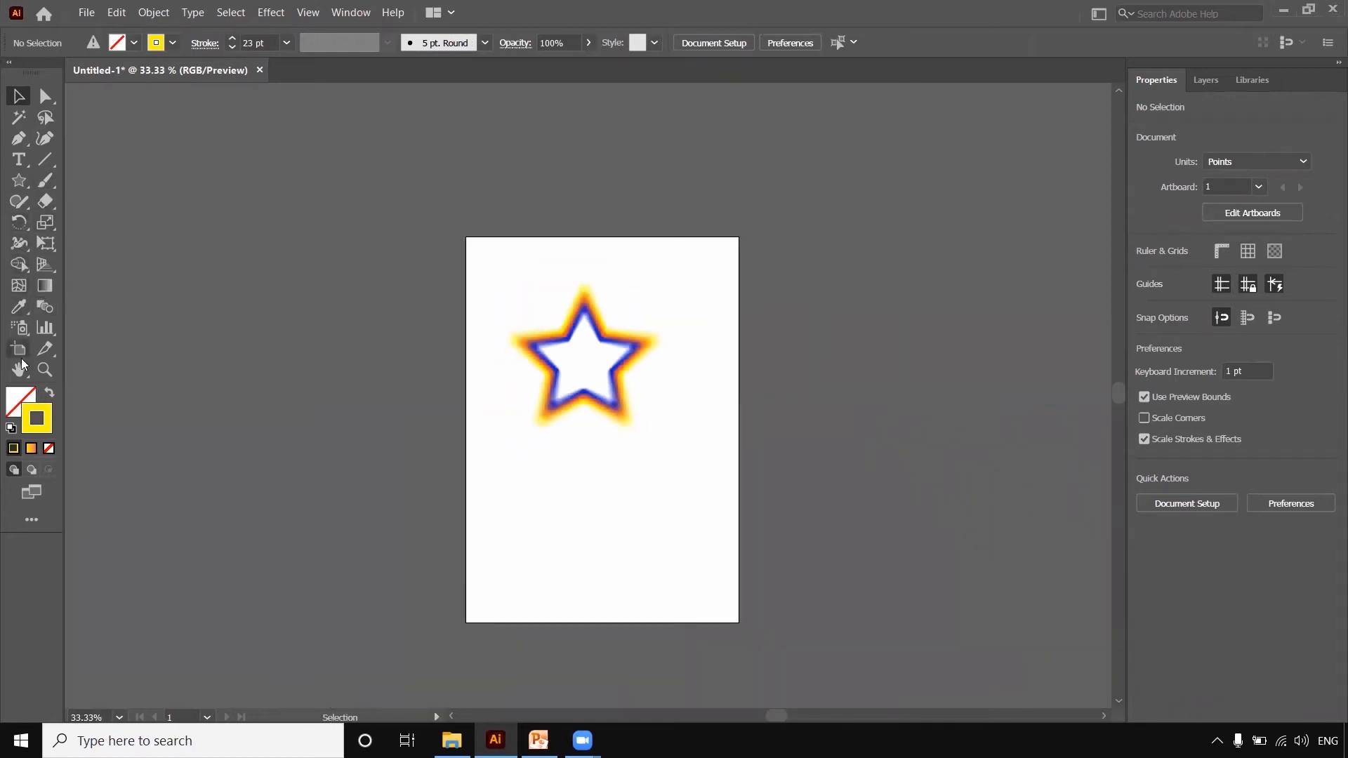
{"action": "left_click", "coordinate": [28, 185]}
{"action": "left_click", "coordinate": [77, 181]}
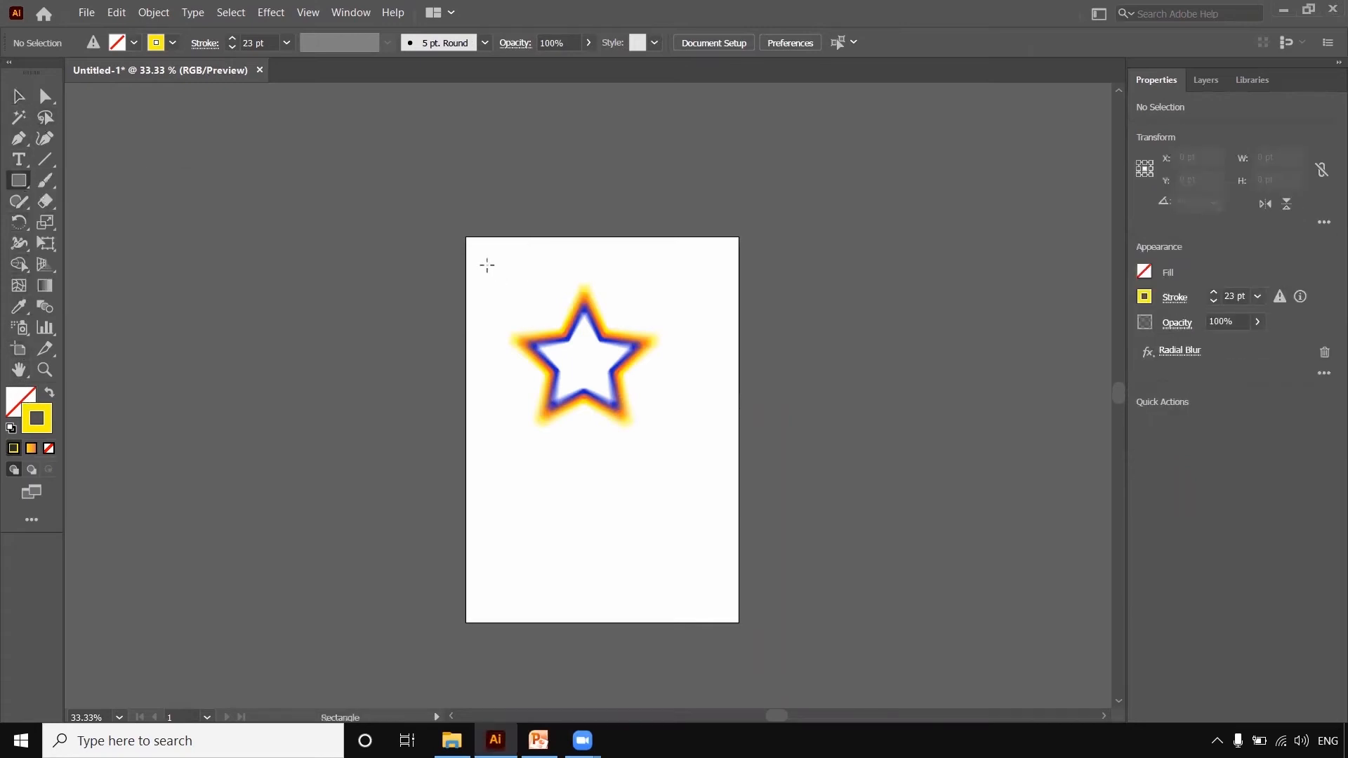
{"action": "mouse_move", "coordinate": [482, 256]}
{"action": "left_mouse_down"}
{"action": "mouse_move", "coordinate": [597, 368]}
{"action": "mouse_move", "coordinate": [658, 465]}
{"action": "mouse_move", "coordinate": [700, 474]}
{"action": "left_mouse_up"}
{"action": "key", "text": "shift+x"}
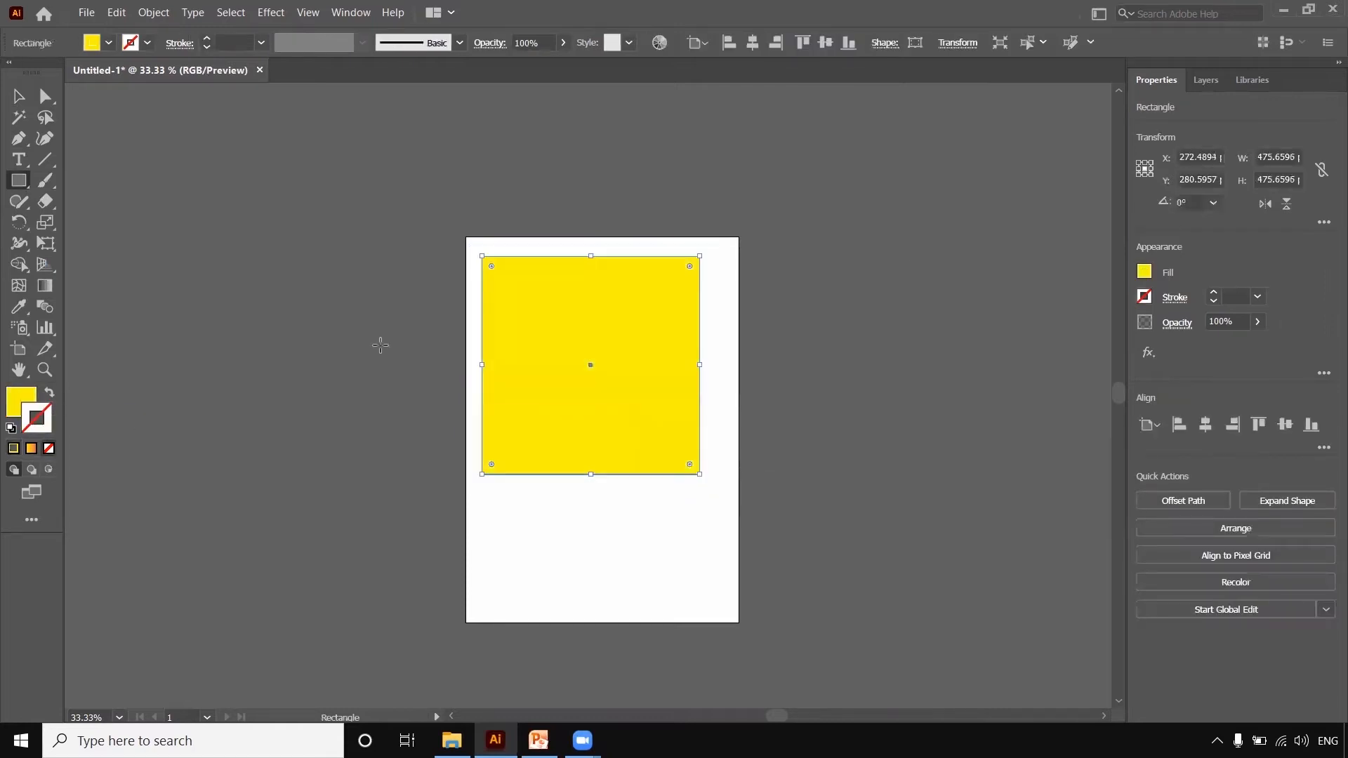
Move the yellow square beneath the star path in Layer 1's stacking order
{"action": "left_click", "coordinate": [1206, 79]}
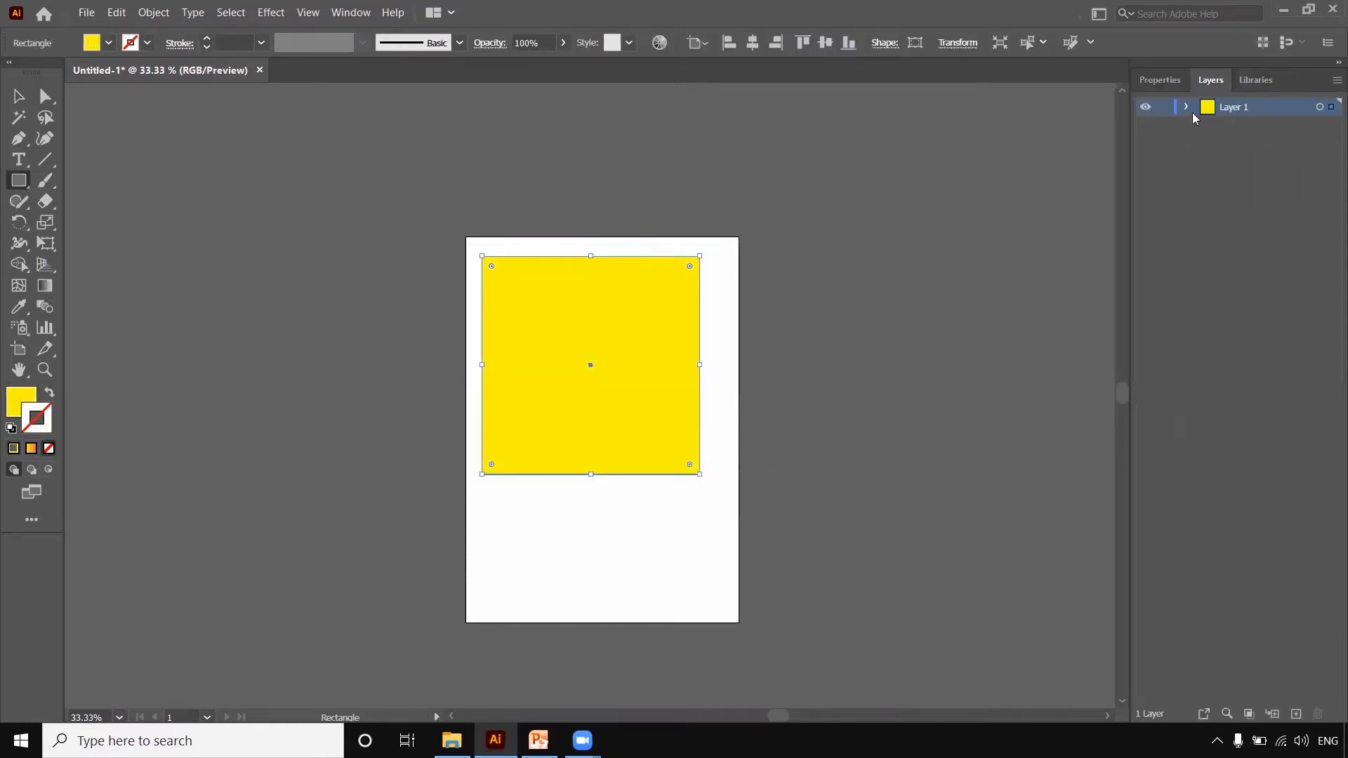
{"action": "left_click_drag", "start_coordinate": [1267, 128], "coordinate": [1257, 154]}
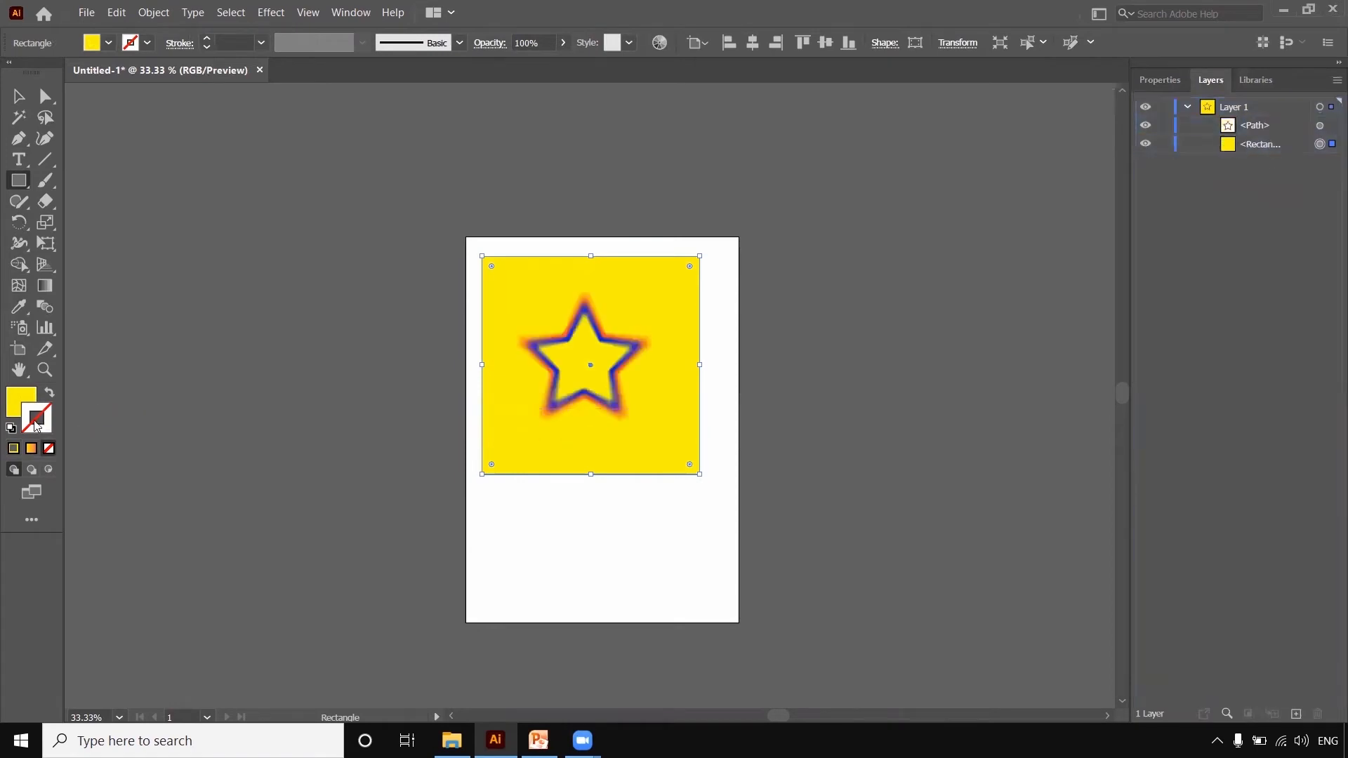
Change the square's fill from yellow to light pink F9A7E4
{"action": "double_click", "coordinate": [17, 401]}
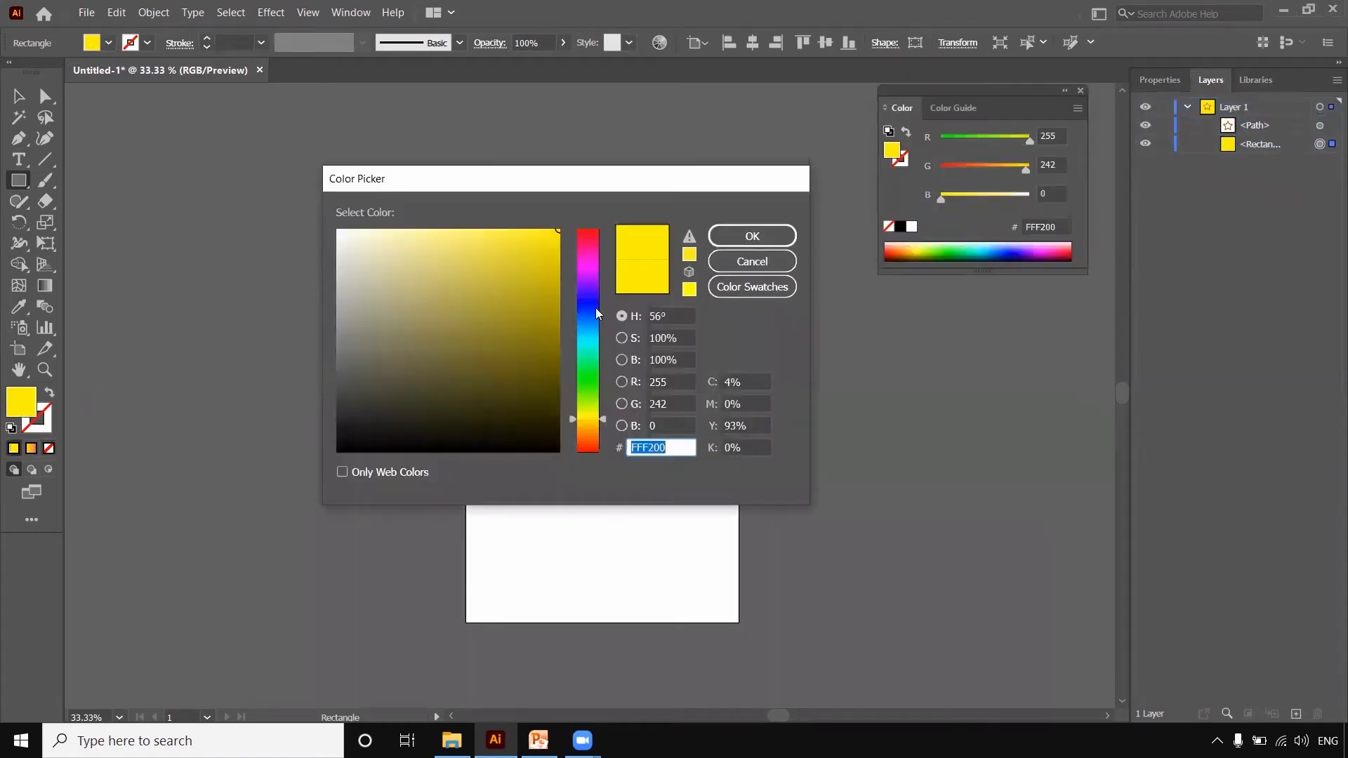
{"action": "left_click_drag", "start_coordinate": [589, 275], "coordinate": [586, 263]}
{"action": "left_click_drag", "start_coordinate": [500, 234], "coordinate": [427, 234]}
{"action": "left_click_drag", "start_coordinate": [605, 264], "coordinate": [601, 256]}
{"action": "mouse_move", "coordinate": [394, 233]}
{"action": "left_mouse_down"}
{"action": "mouse_move", "coordinate": [421, 234]}
{"action": "mouse_move", "coordinate": [410, 234]}
{"action": "left_mouse_up"}
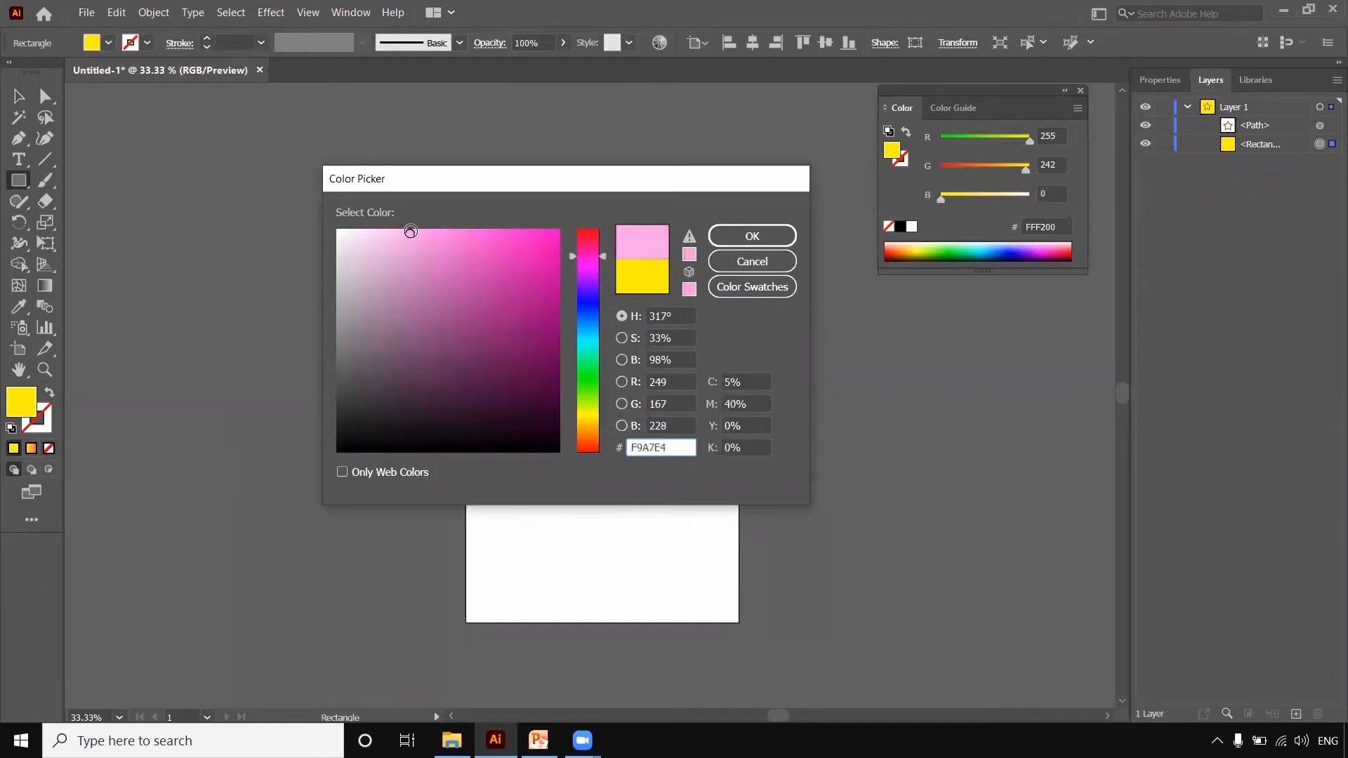
{"action": "left_click", "coordinate": [727, 239]}
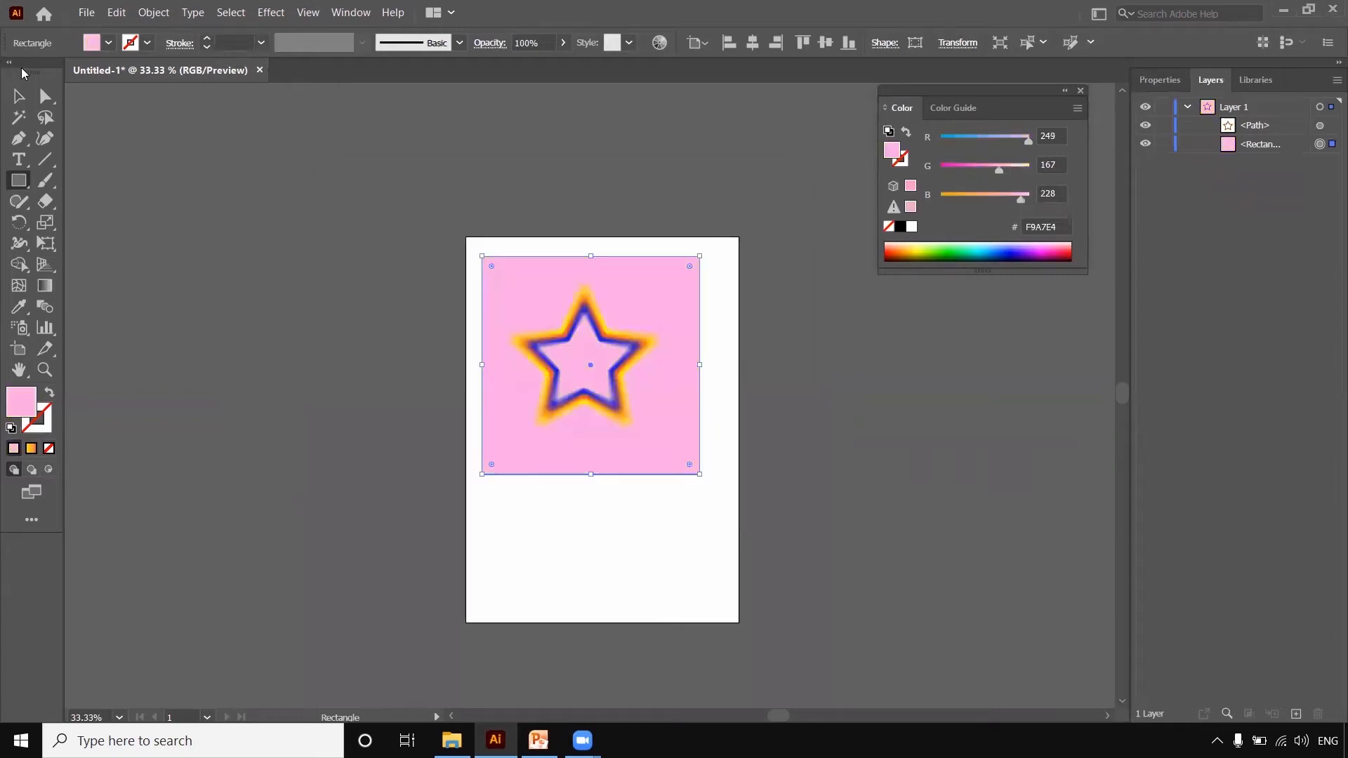
Refine the square's fill to a warmer, more saturated pink, FF92CE
{"action": "double_click", "coordinate": [16, 409]}
{"action": "left_click_drag", "start_coordinate": [597, 258], "coordinate": [597, 243]}
{"action": "mouse_move", "coordinate": [413, 237]}
{"action": "left_mouse_down"}
{"action": "mouse_move", "coordinate": [437, 245]}
{"action": "mouse_move", "coordinate": [432, 229]}
{"action": "left_mouse_up"}
{"action": "left_click", "coordinate": [782, 235]}
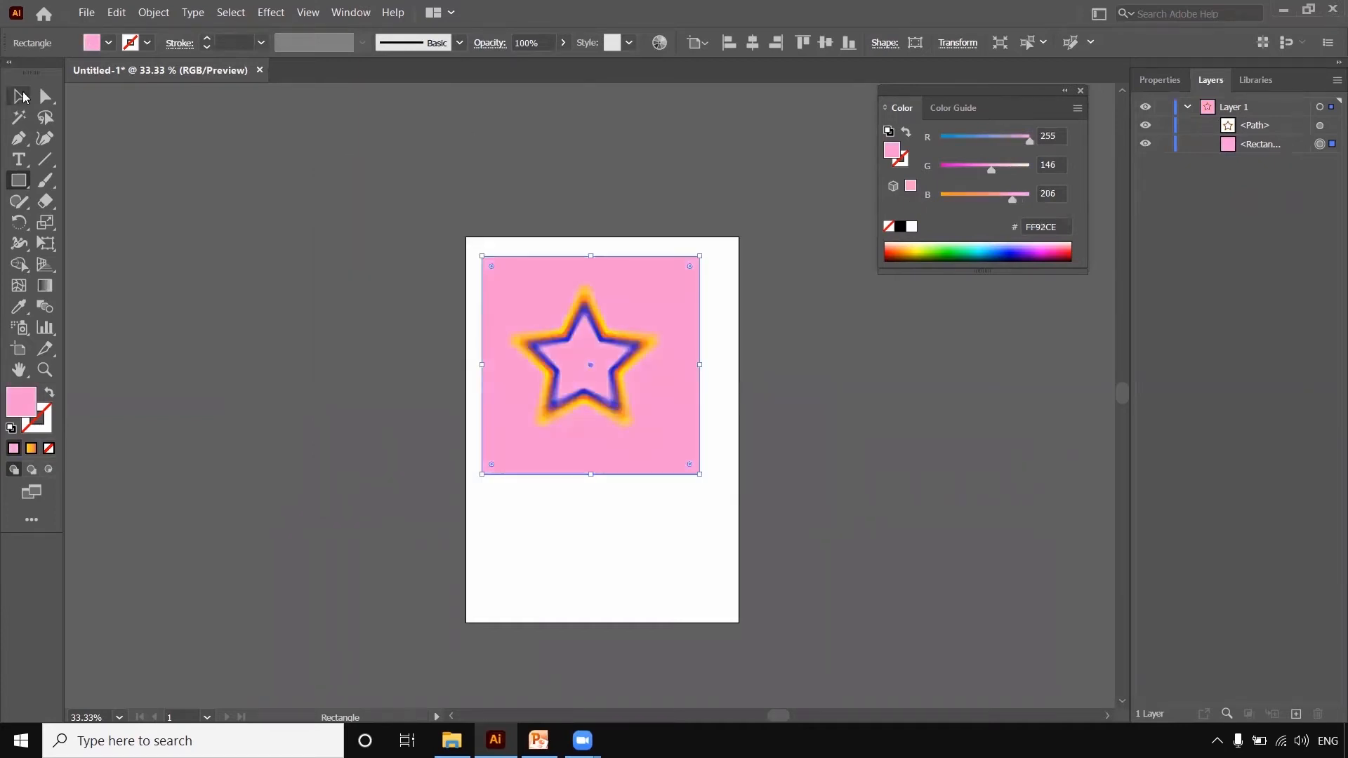
{"action": "left_click", "coordinate": [21, 96]}
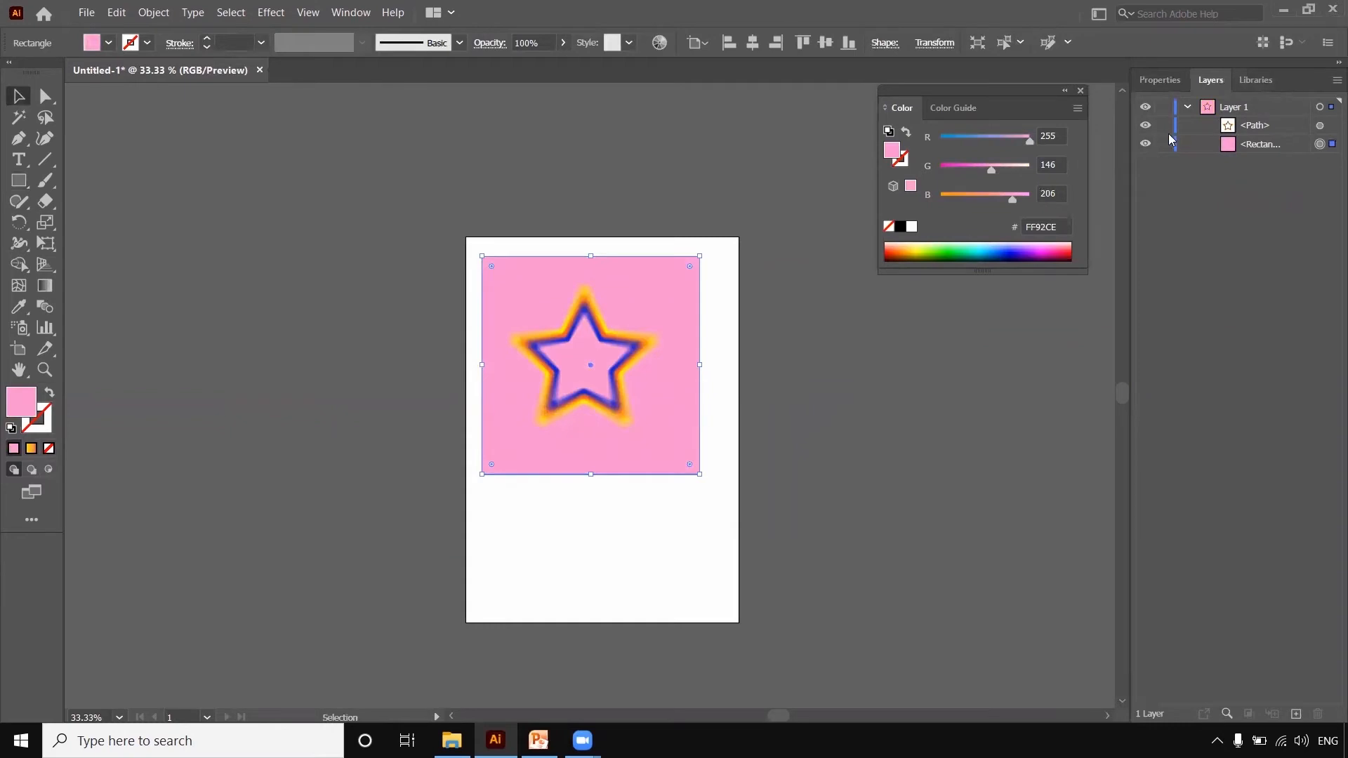
Scale the star down proportionally so it occupies the upper-left part of the pink square, undoing a stray move
{"action": "left_click", "coordinate": [902, 355]}
{"action": "key", "text": "ctrl+equal"}
{"action": "key", "text": "ctrl+equal"}
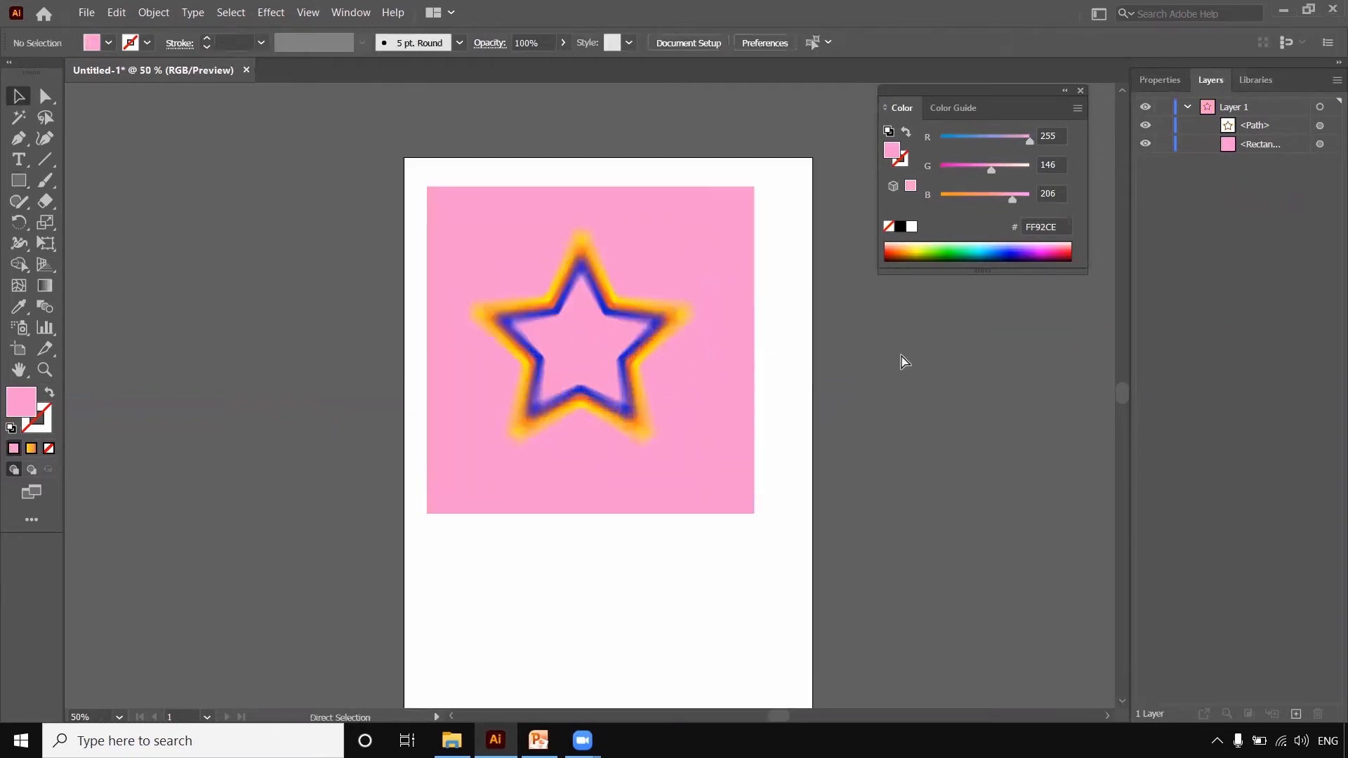
{"action": "key", "text": "ctrl+equal"}
{"action": "left_click_drag", "start_coordinate": [744, 352], "coordinate": [708, 433]}
{"action": "key", "text": "ctrl+minus"}
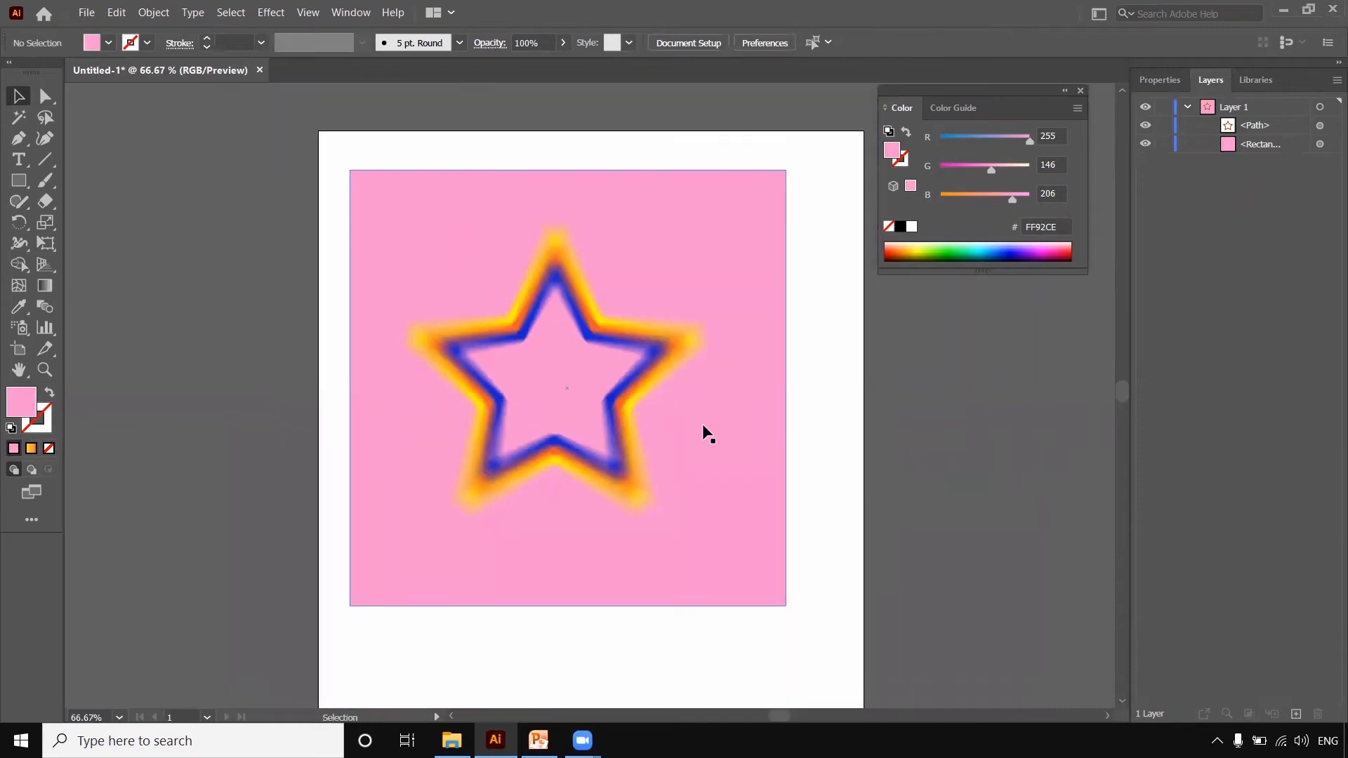
{"action": "left_click", "coordinate": [620, 385]}
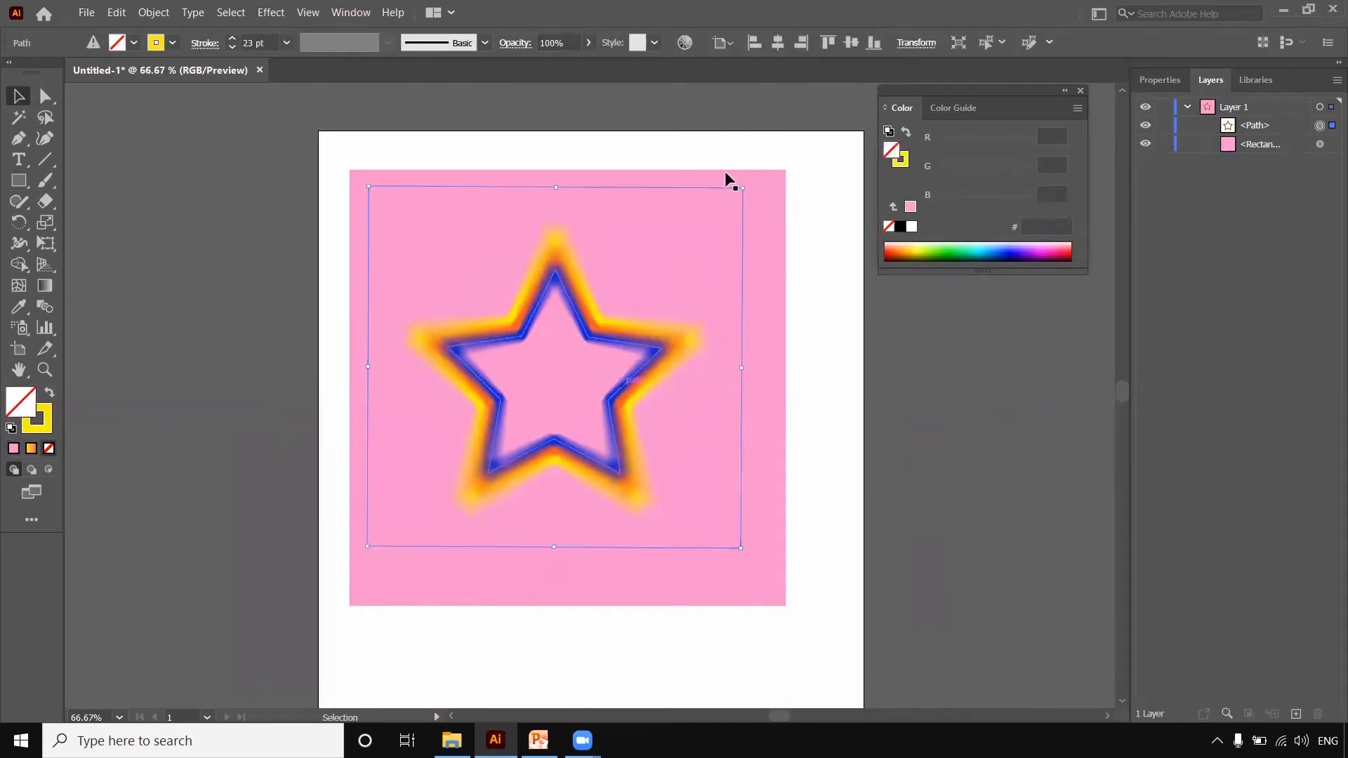
{"action": "left_click_drag", "start_coordinate": [742, 187], "coordinate": [740, 190]}
{"action": "mouse_move", "coordinate": [741, 548]}
{"action": "left_mouse_down"}
{"action": "mouse_move", "coordinate": [623, 421]}
{"action": "mouse_move", "coordinate": [541, 372]}
{"action": "left_mouse_up"}
{"action": "left_click_drag", "start_coordinate": [500, 321], "coordinate": [636, 460]}
{"action": "key", "text": "ctrl+z"}
Duplicate the small star into the square's lower-left and lower-right areas, and rotate the lower-left copy clockwise
{"action": "left_click", "coordinate": [514, 314]}
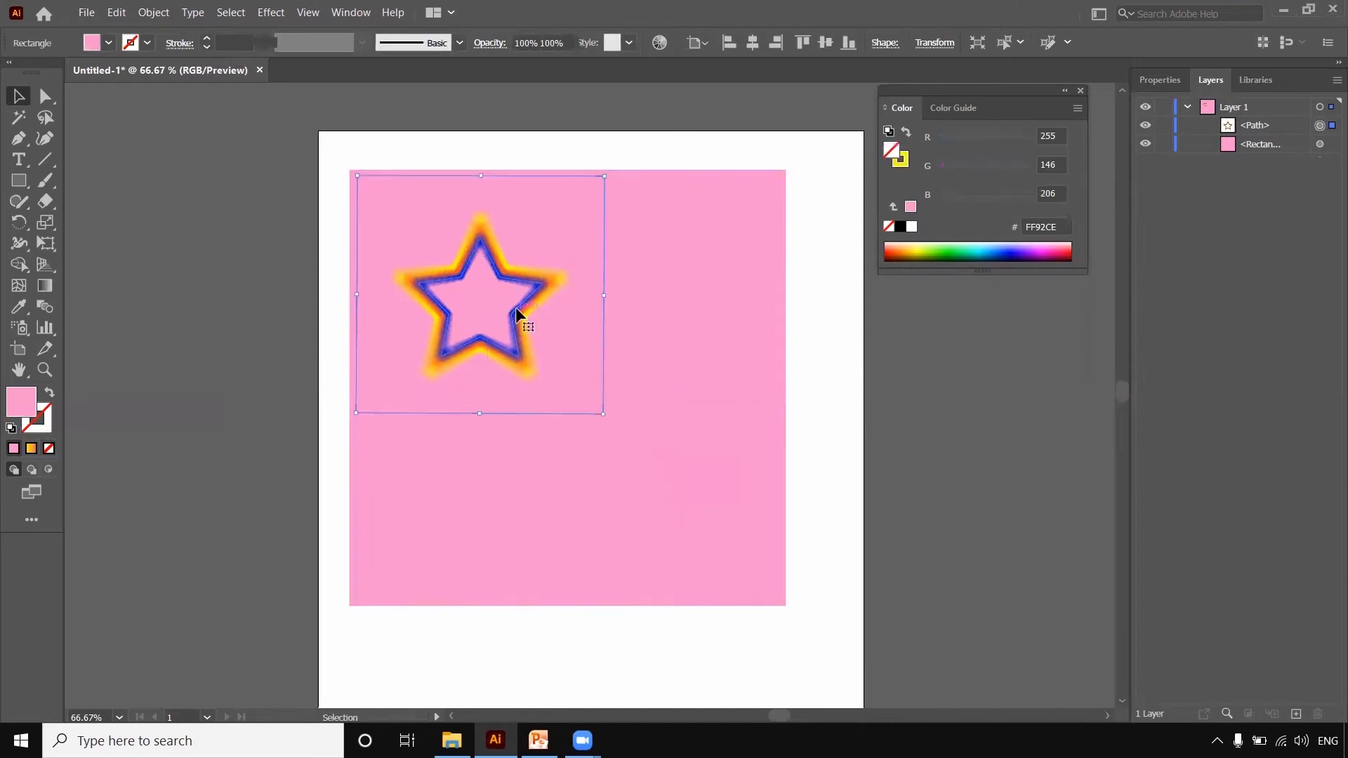
{"action": "left_click_drag", "start_coordinate": [529, 320], "coordinate": [424, 467]}
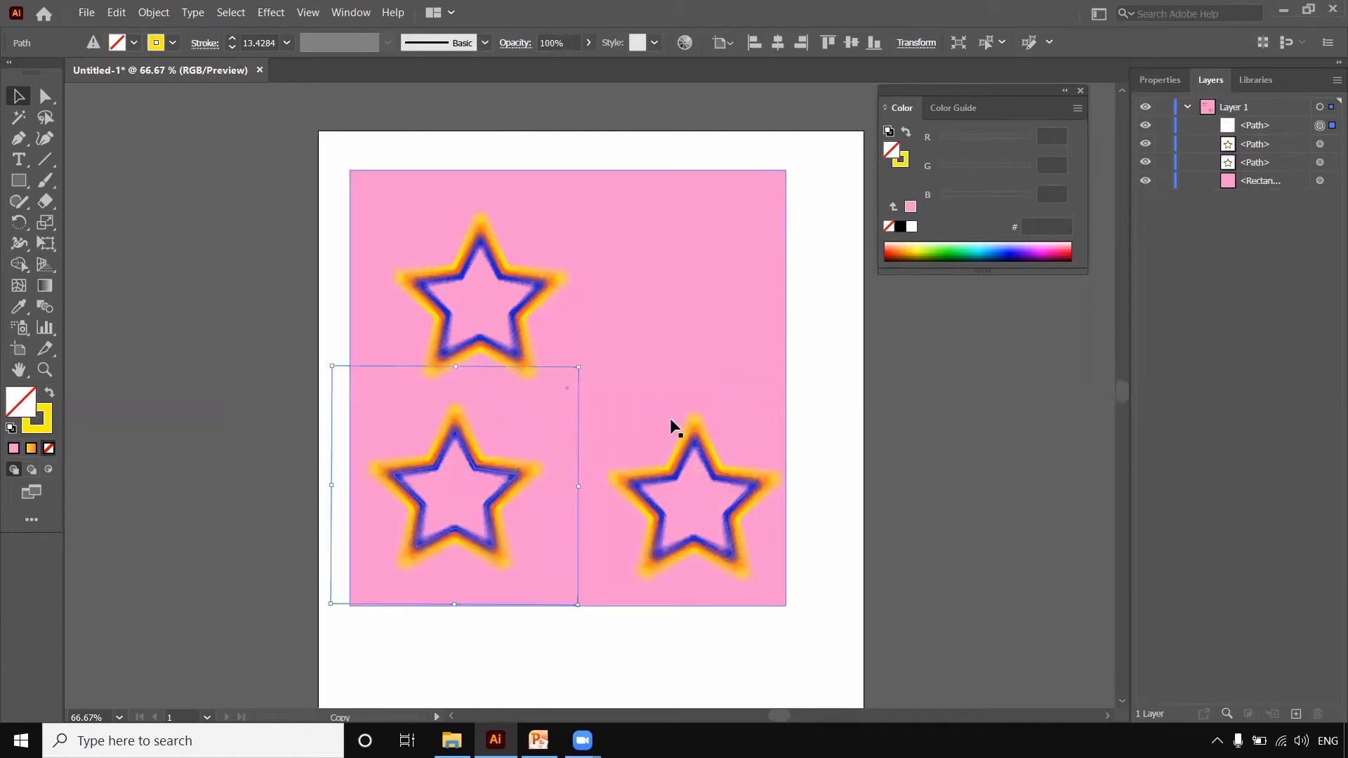
{"action": "left_click_drag", "start_coordinate": [589, 366], "coordinate": [638, 419]}
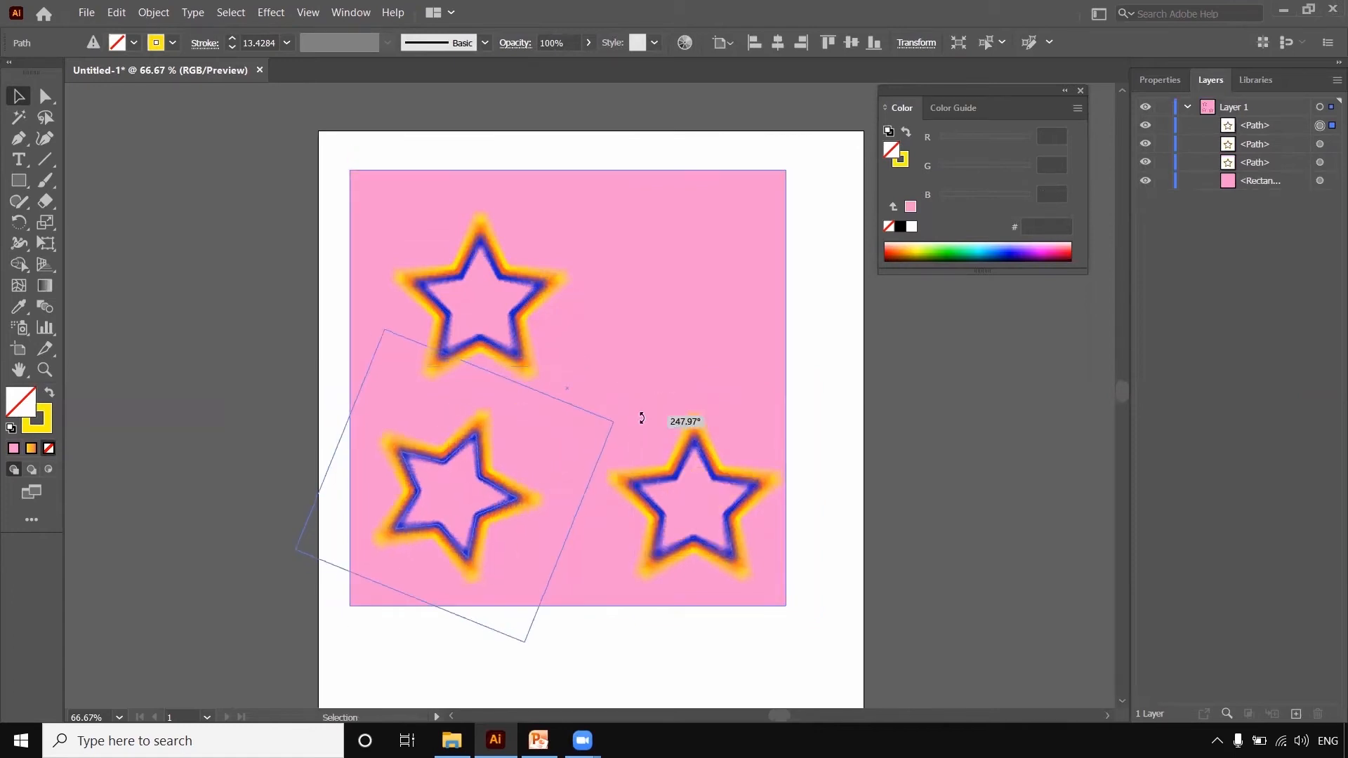
Enlarge the lower-right star copy proportionally and reposition it within the pink square
{"action": "left_click", "coordinate": [693, 430]}
{"action": "left_click_drag", "start_coordinate": [822, 375], "coordinate": [864, 331]}
{"action": "mouse_move", "coordinate": [577, 334]}
{"action": "left_mouse_down"}
{"action": "mouse_move", "coordinate": [427, 256]}
{"action": "mouse_move", "coordinate": [521, 325]}
{"action": "mouse_move", "coordinate": [515, 309]}
{"action": "mouse_move", "coordinate": [539, 302]}
{"action": "left_mouse_up"}
{"action": "left_click", "coordinate": [678, 347]}
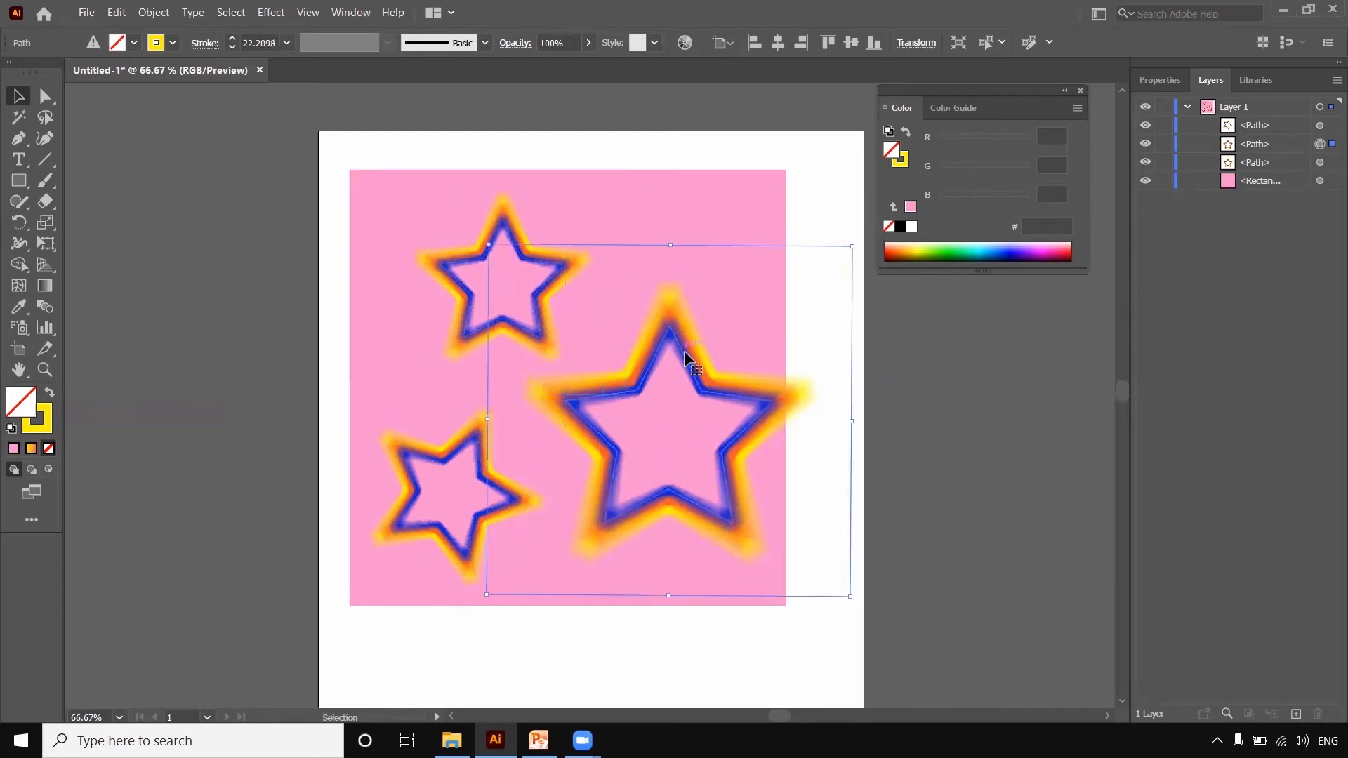
{"action": "left_click_drag", "start_coordinate": [681, 357], "coordinate": [657, 372]}
Nudge the two left-hand stars slightly to the left to balance the composition
{"action": "left_click_drag", "start_coordinate": [442, 457], "coordinate": [438, 456]}
{"action": "left_click", "coordinate": [453, 280]}
{"action": "left_click", "coordinate": [453, 280]}
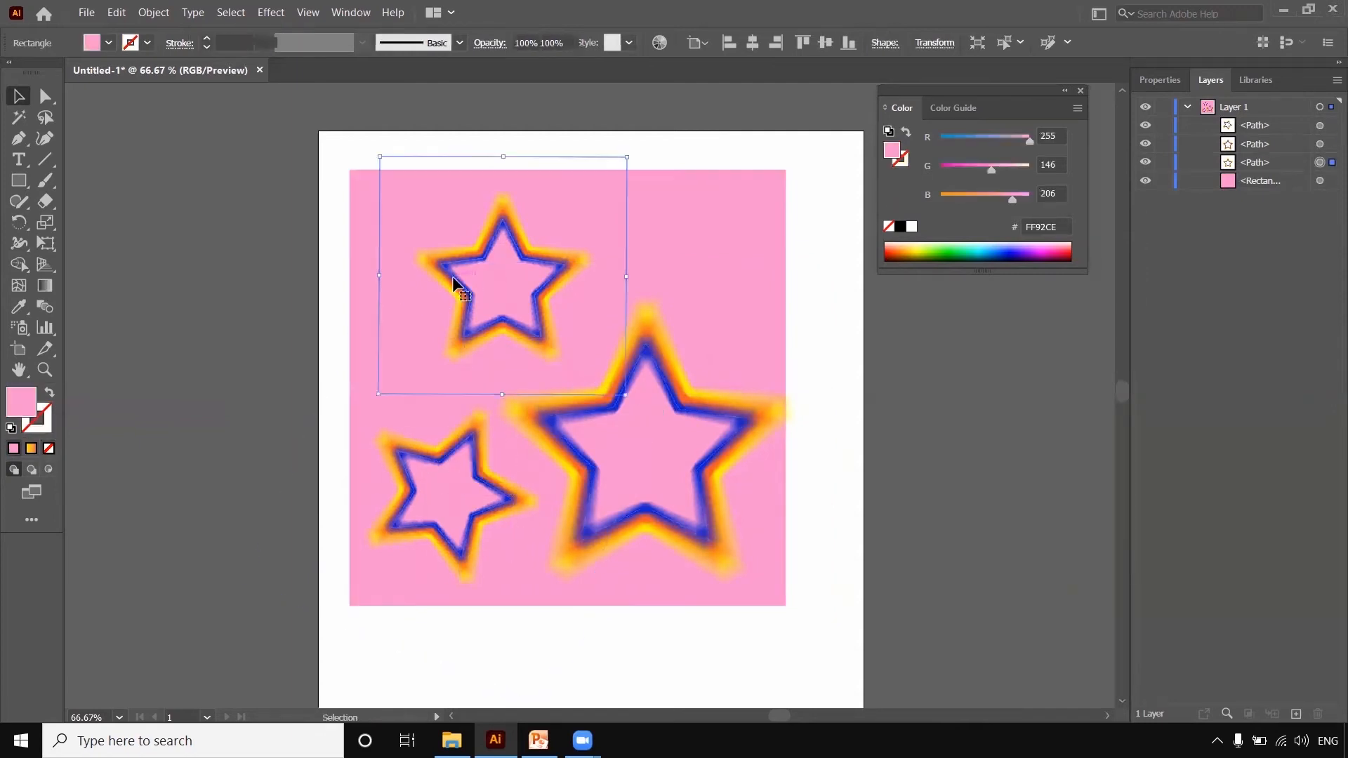
{"action": "left_click_drag", "start_coordinate": [445, 276], "coordinate": [423, 268]}
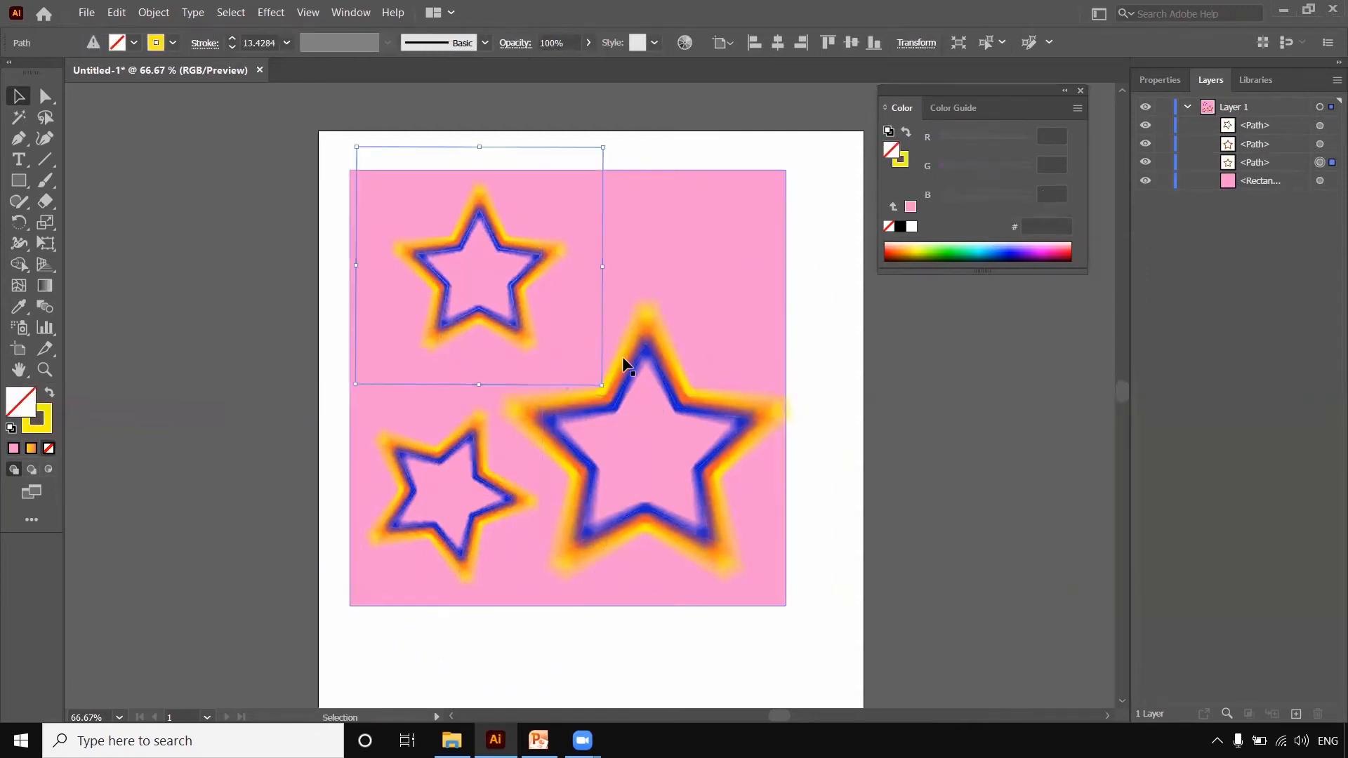
Duplicate the large star into the square's upper-right corner, shrink the copy, rotate it slightly clockwise and deselect it
{"action": "left_click_drag", "start_coordinate": [626, 357], "coordinate": [687, 223]}
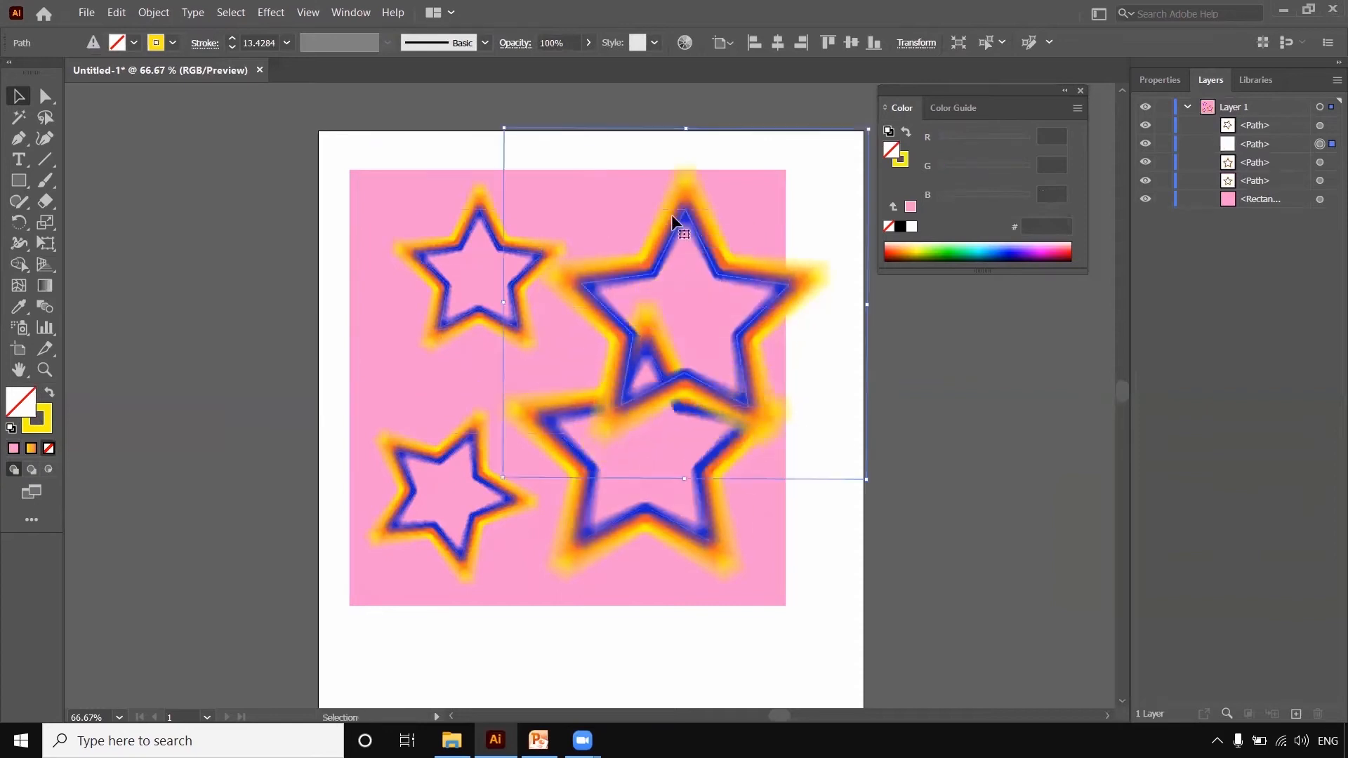
{"action": "left_click_drag", "start_coordinate": [787, 180], "coordinate": [590, 337]}
{"action": "left_click_drag", "start_coordinate": [562, 392], "coordinate": [716, 213]}
{"action": "left_click_drag", "start_coordinate": [784, 151], "coordinate": [826, 176]}
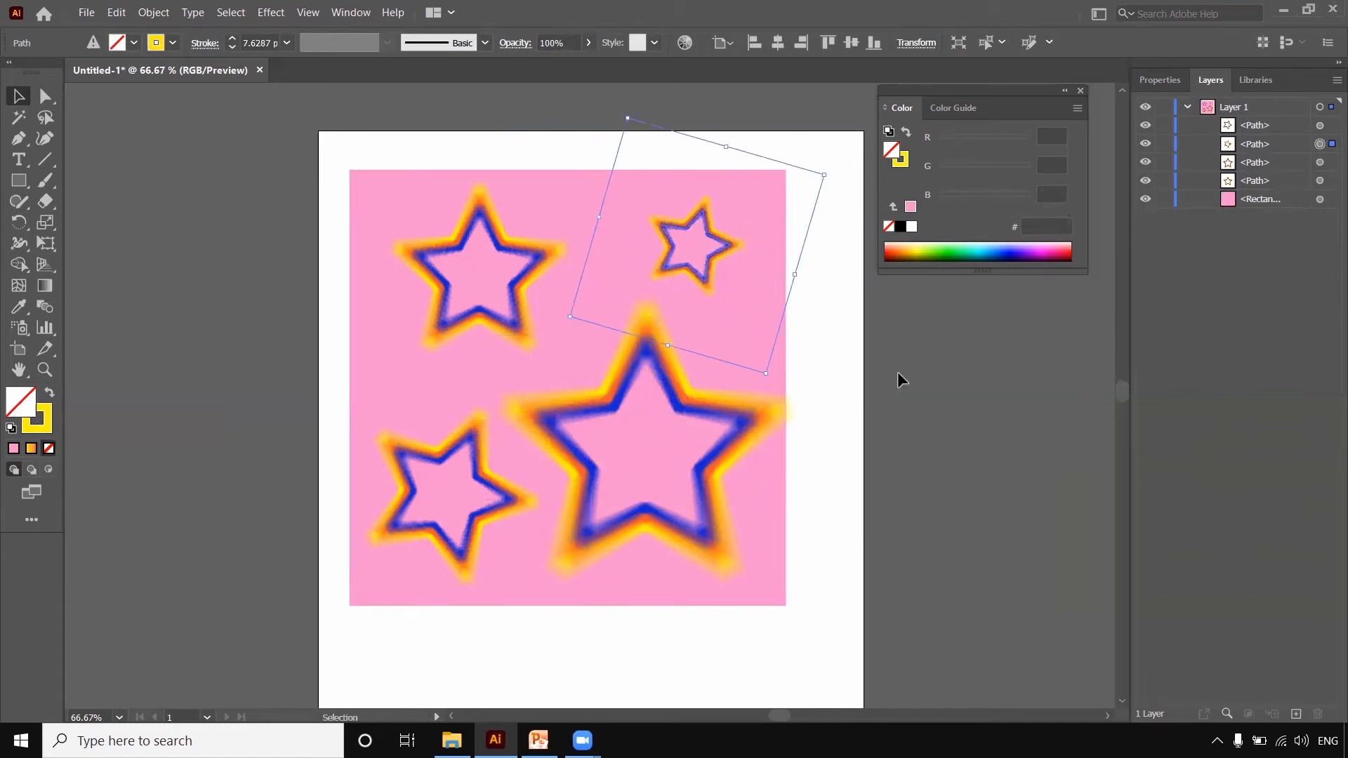
{"action": "left_click", "coordinate": [937, 396]}
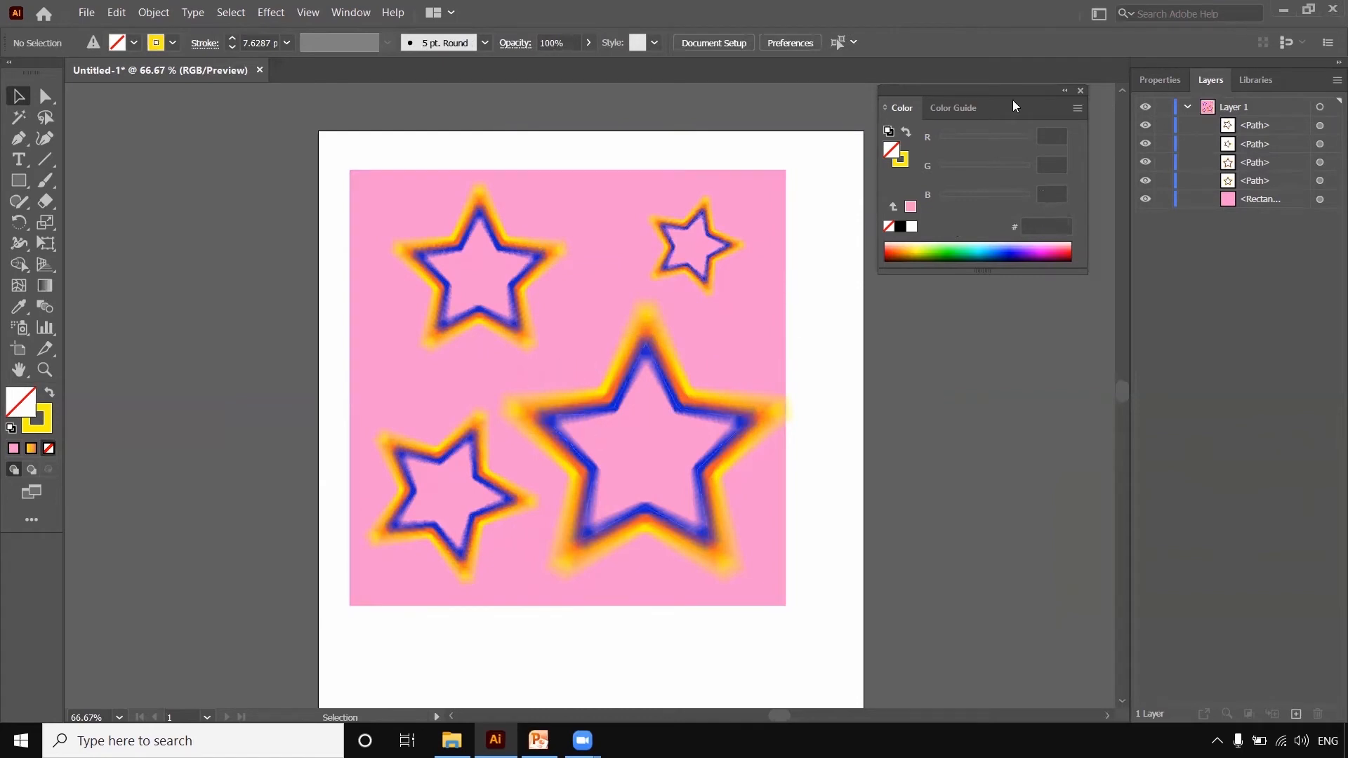
Close the floating color controls and open the appearance attributes of the upper-left star
{"action": "key", "text": "F6"}
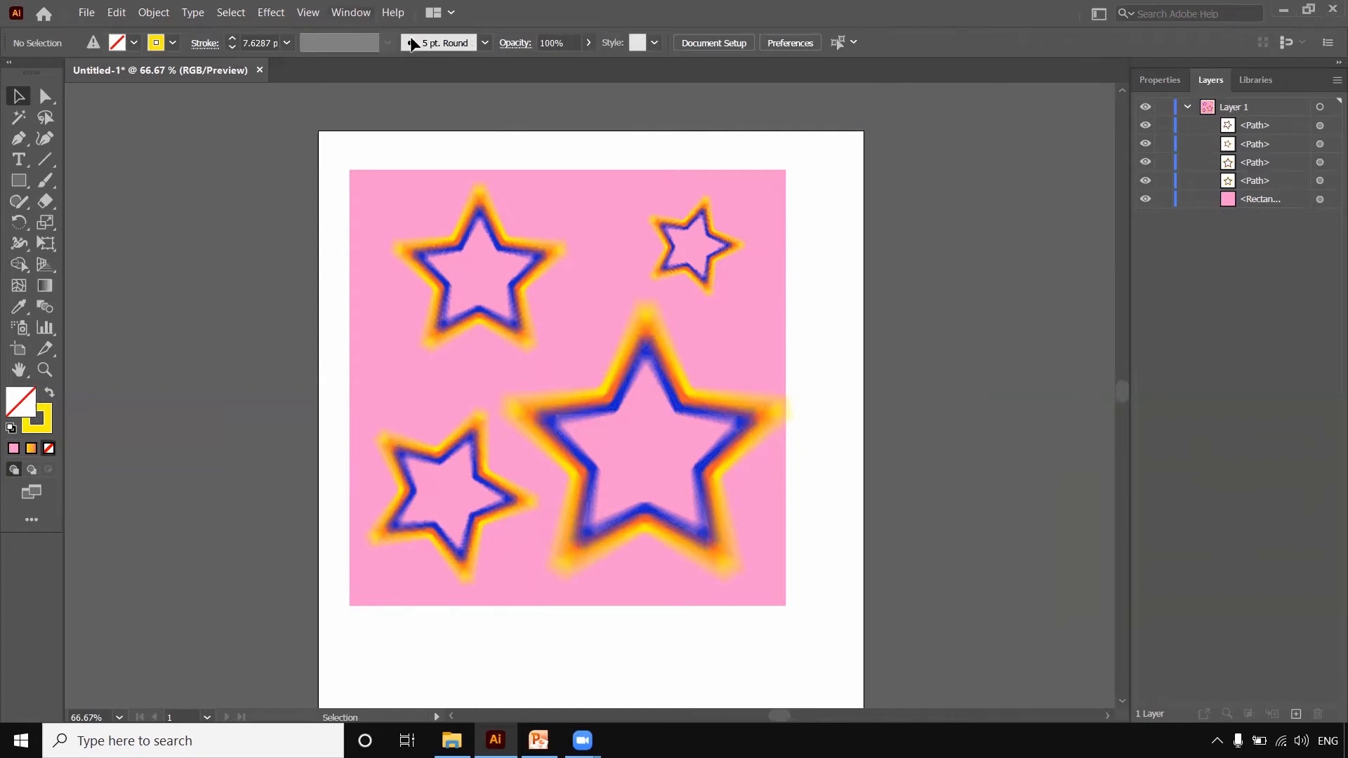
{"action": "left_click", "coordinate": [352, 12]}
{"action": "left_click", "coordinate": [422, 192]}
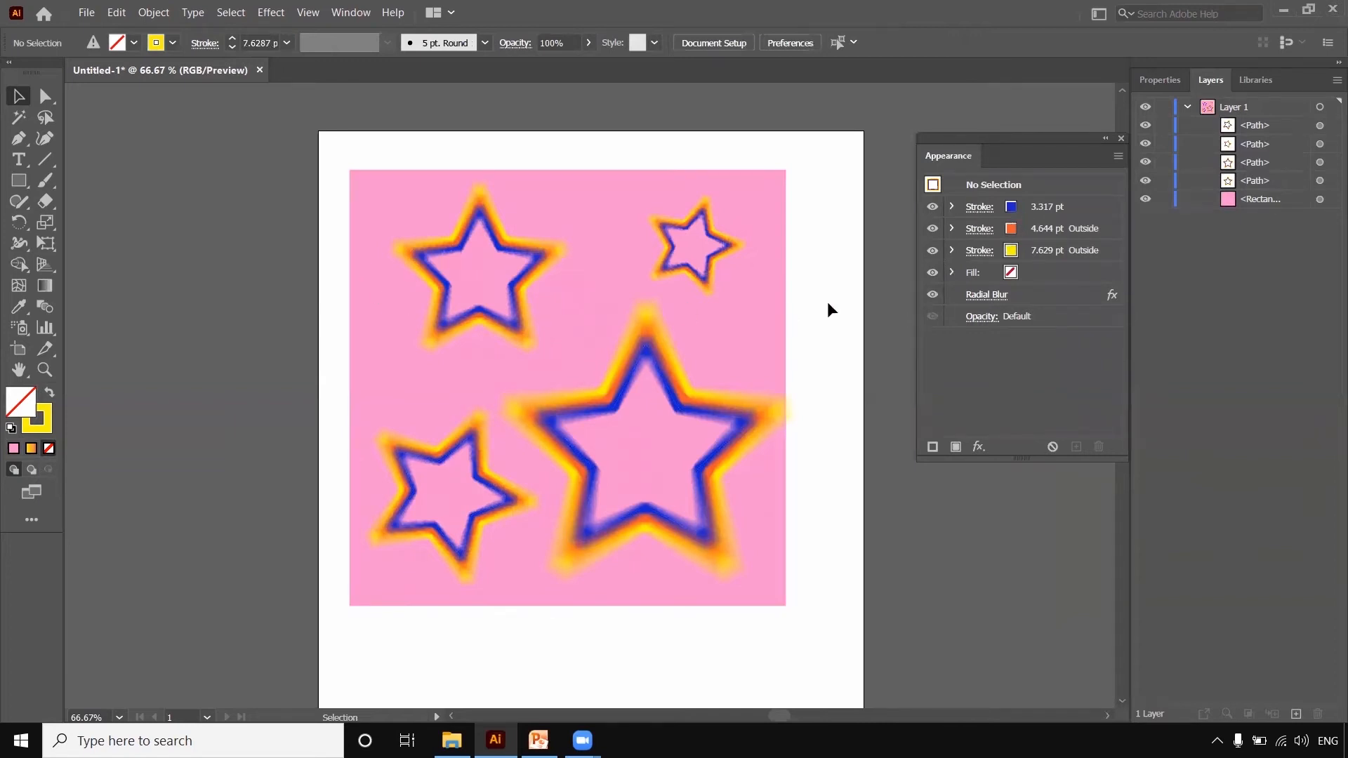
{"action": "left_click", "coordinate": [439, 297]}
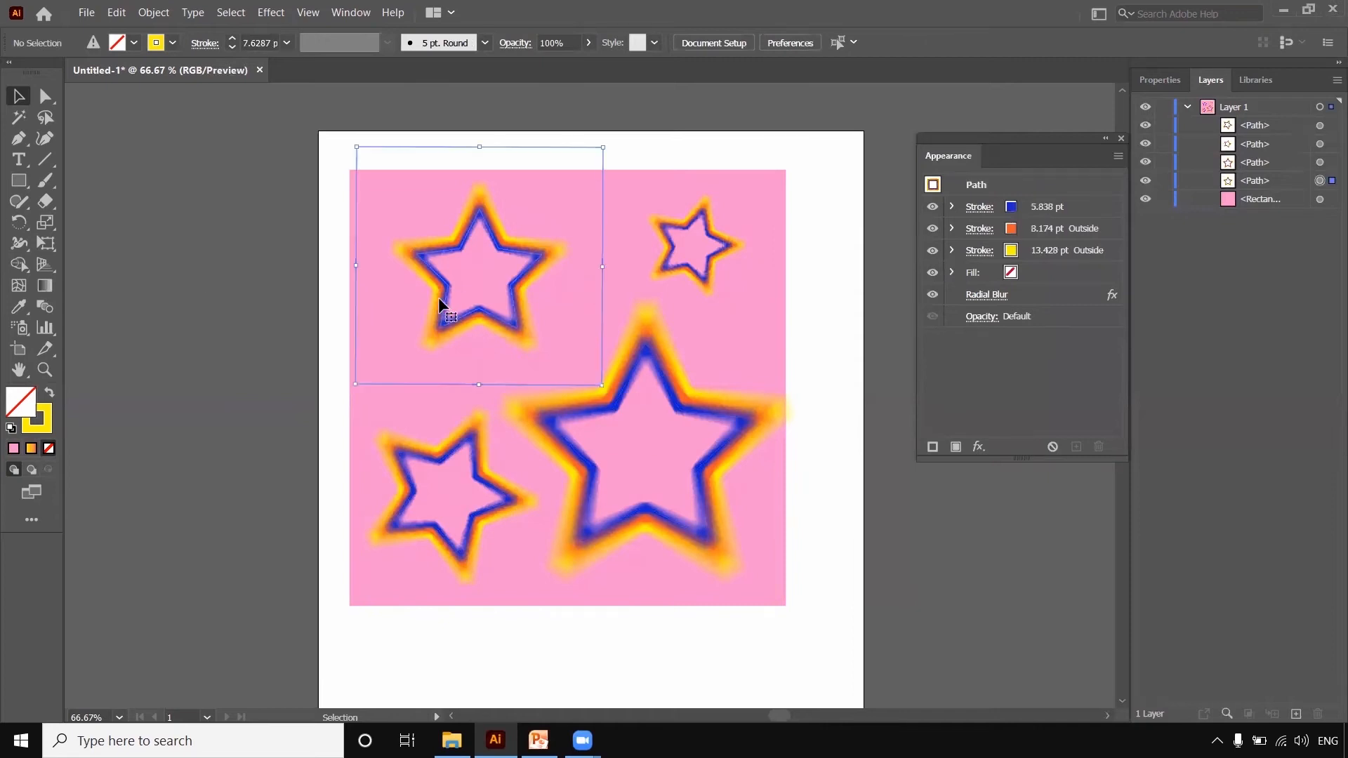
Toggle the visibility of the upper-left star's blue stroke off and on, leave it visible and deselect the star
{"action": "left_click", "coordinate": [933, 211]}
{"action": "left_click", "coordinate": [933, 208]}
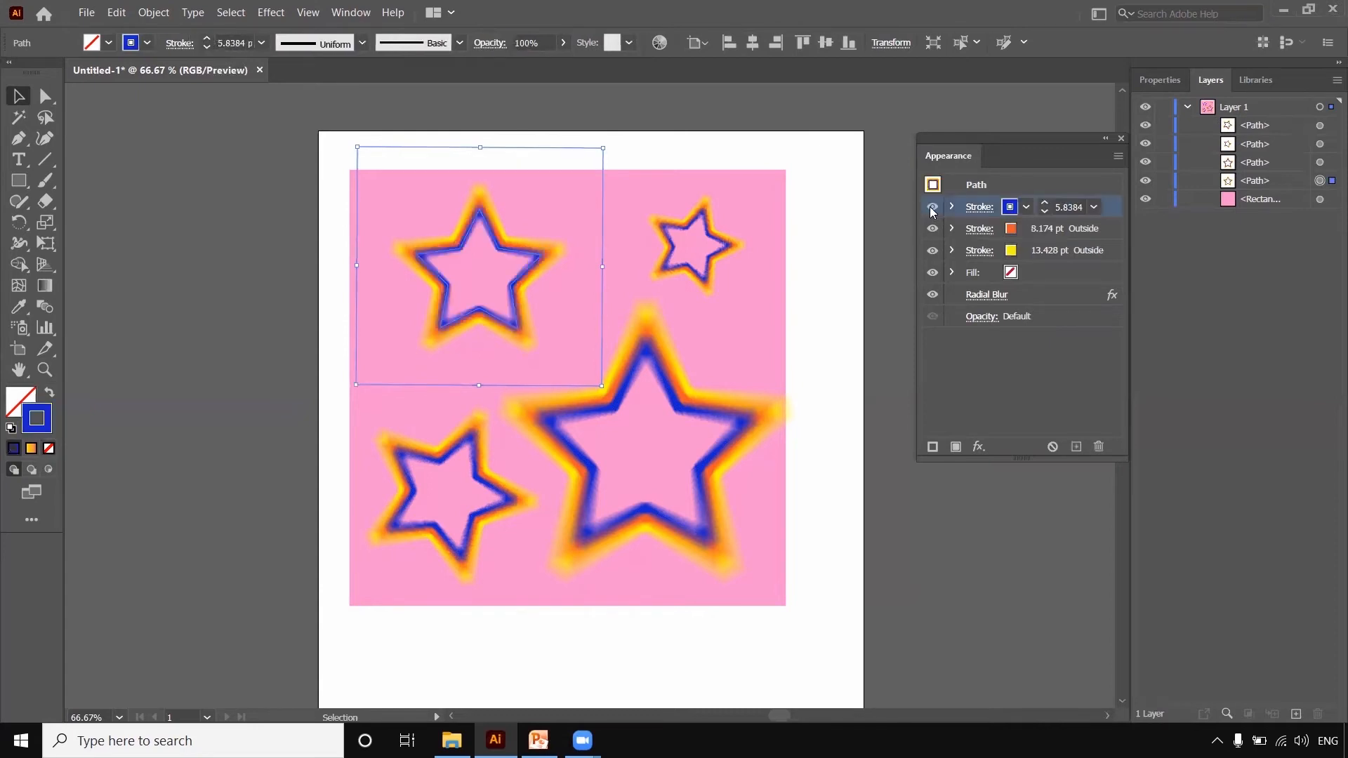
{"action": "left_click", "coordinate": [933, 208]}
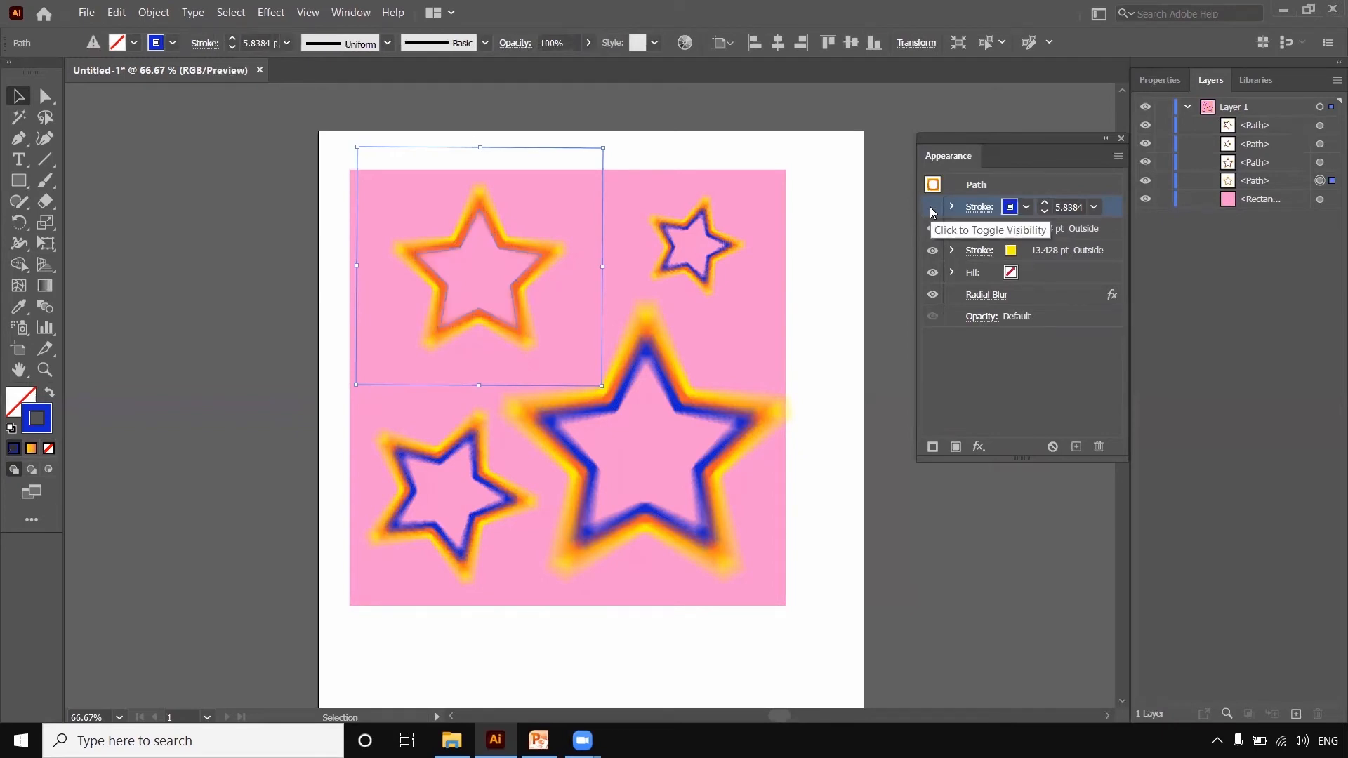
{"action": "left_click", "coordinate": [932, 210]}
{"action": "left_click", "coordinate": [932, 209]}
{"action": "left_click", "coordinate": [933, 209]}
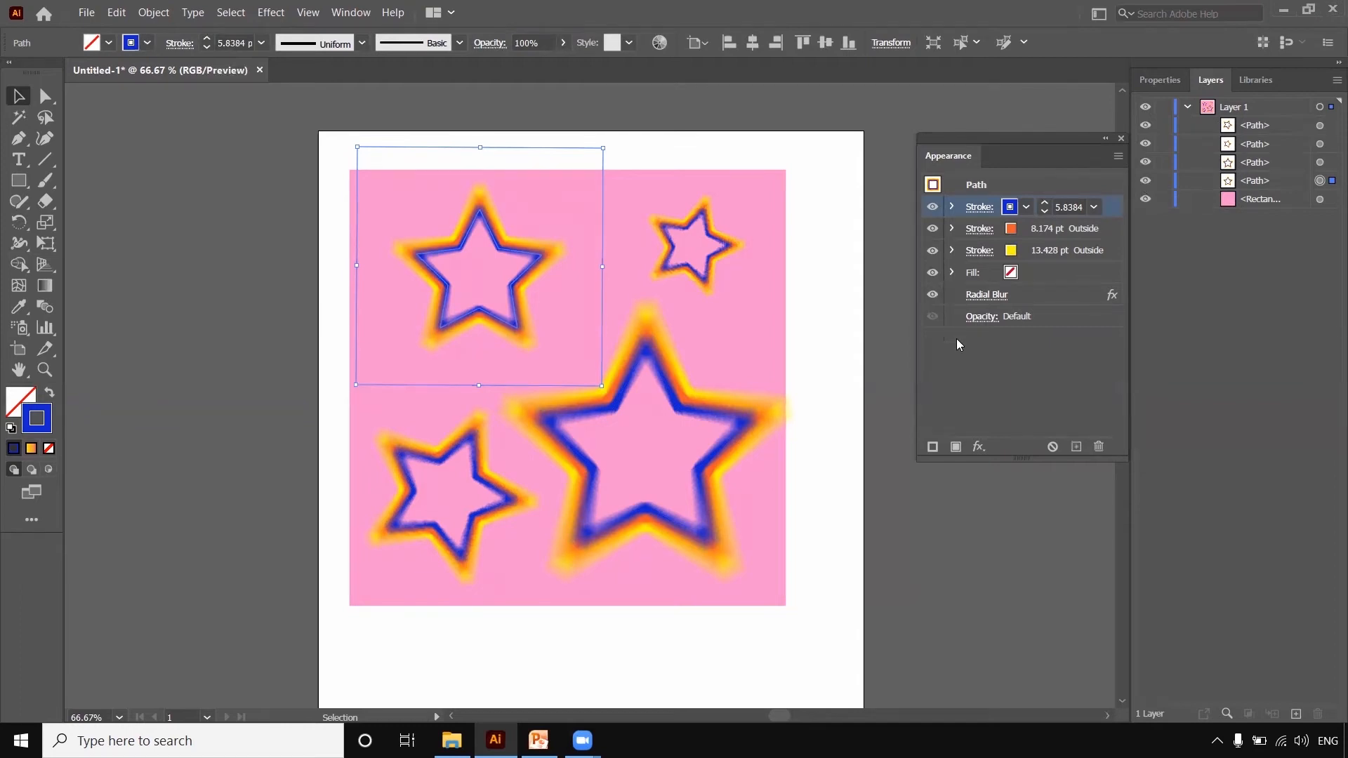
{"action": "left_click", "coordinate": [927, 572]}
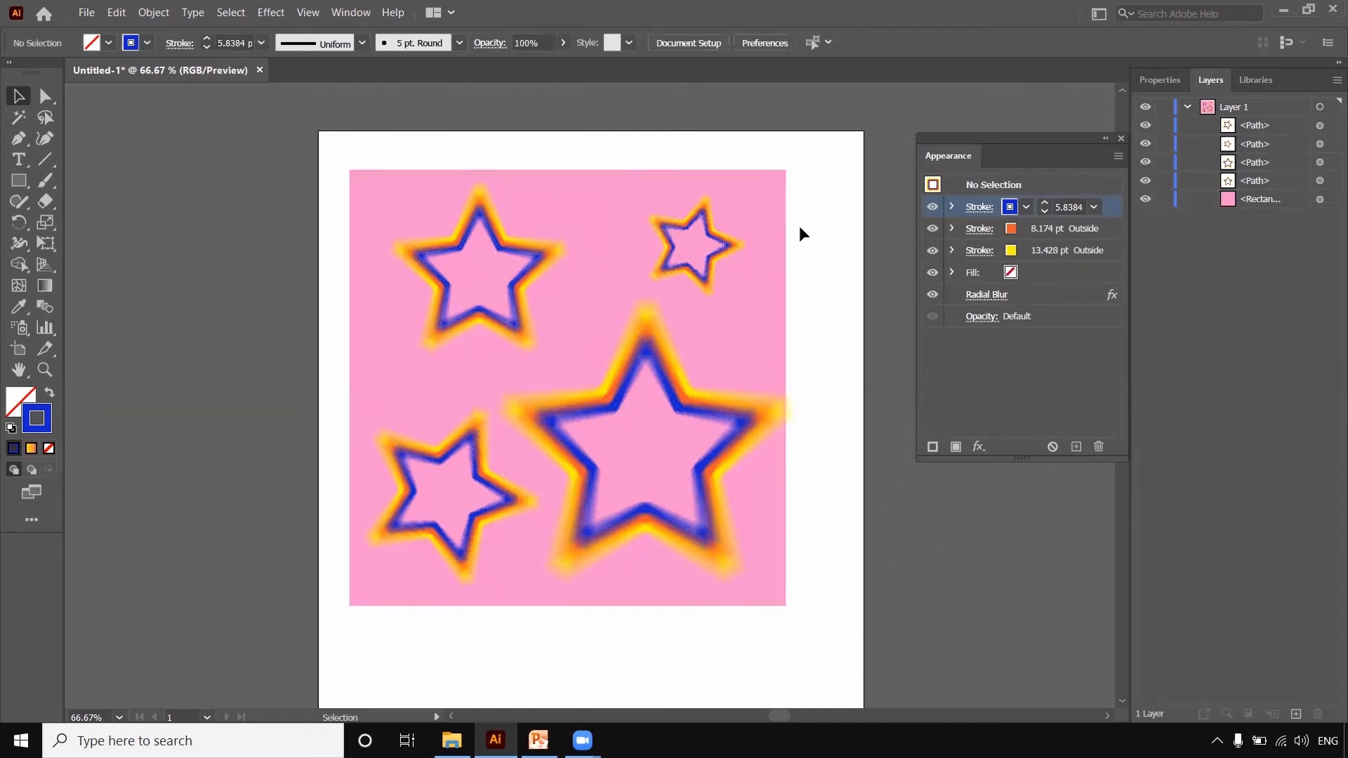
Delete the pink square and every star except the upper-left one
{"action": "left_click", "coordinate": [738, 298]}
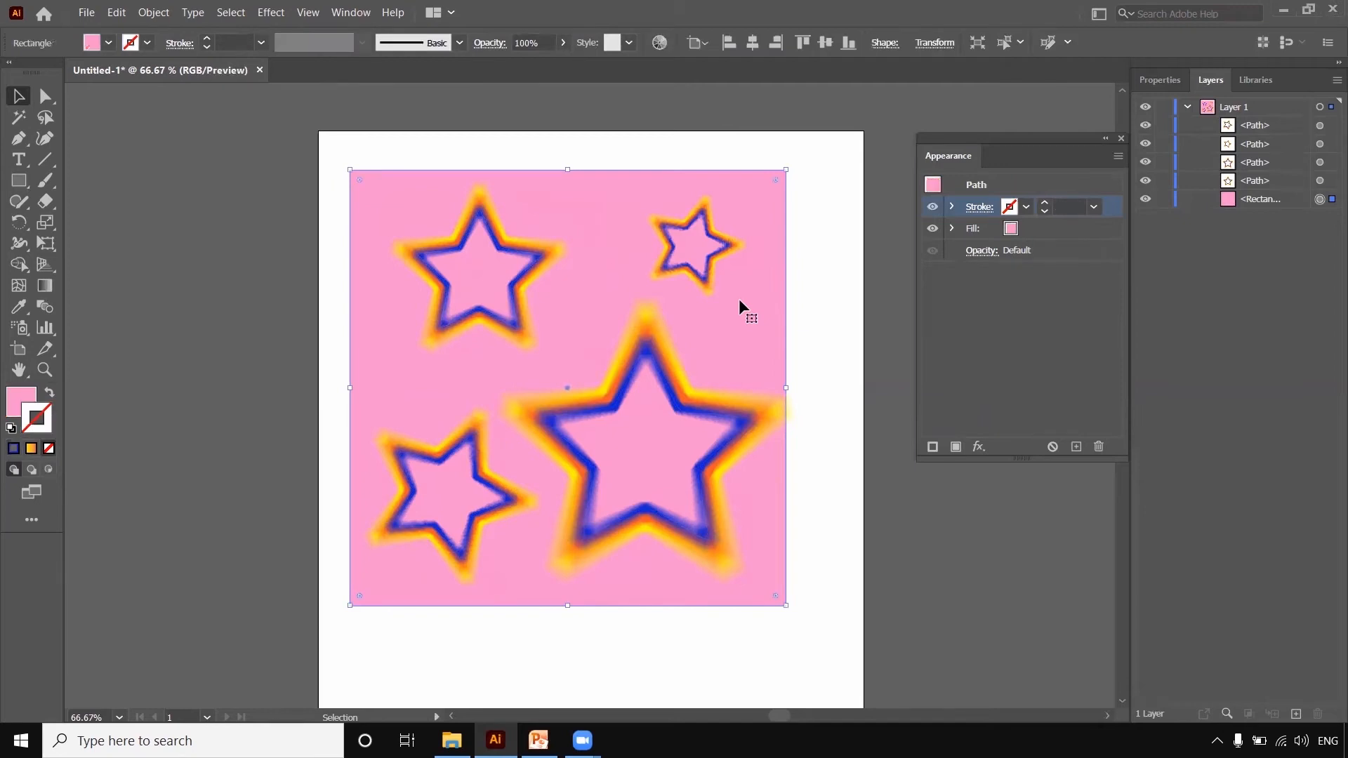
{"action": "key", "text": "Delete"}
{"action": "left_click", "coordinate": [694, 510]}
{"action": "key", "text": "Delete"}
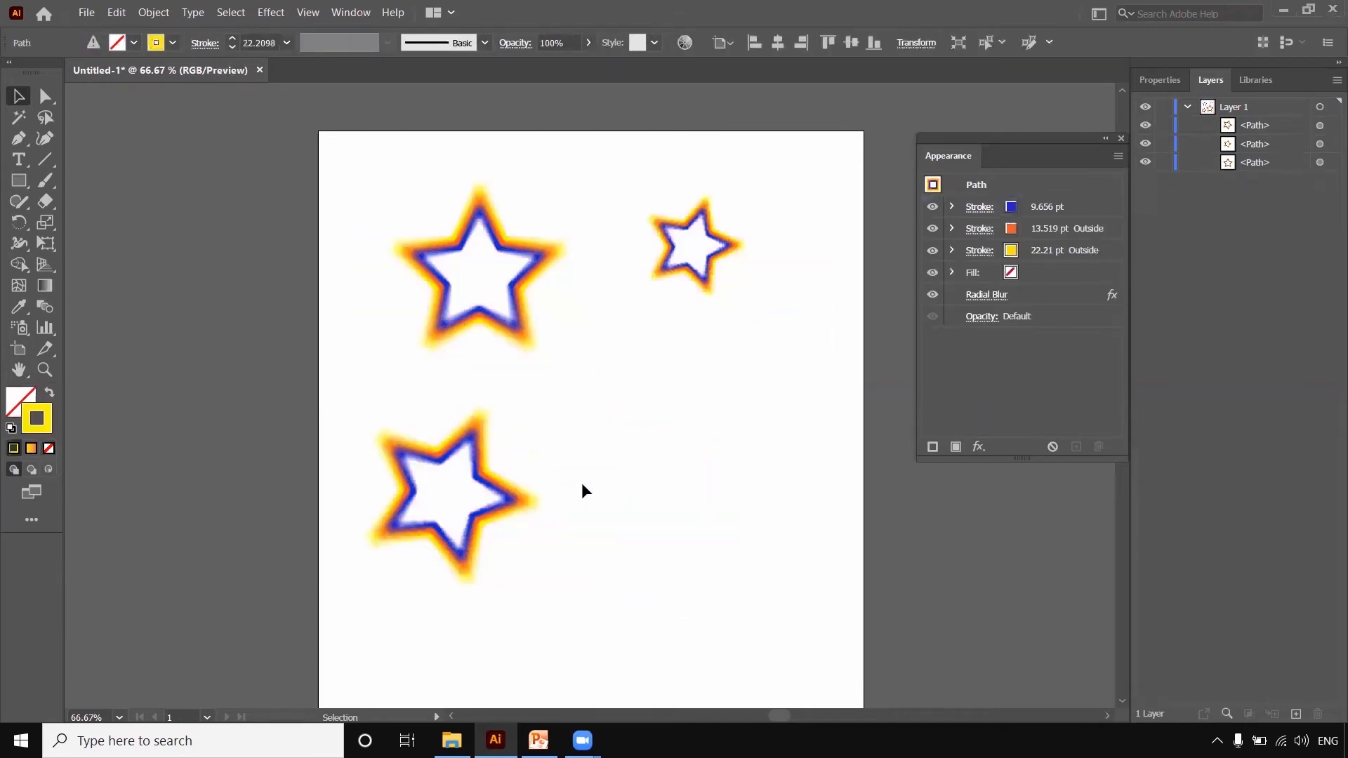
{"action": "left_click", "coordinate": [405, 519]}
{"action": "key", "text": "Delete"}
{"action": "left_click", "coordinate": [723, 262]}
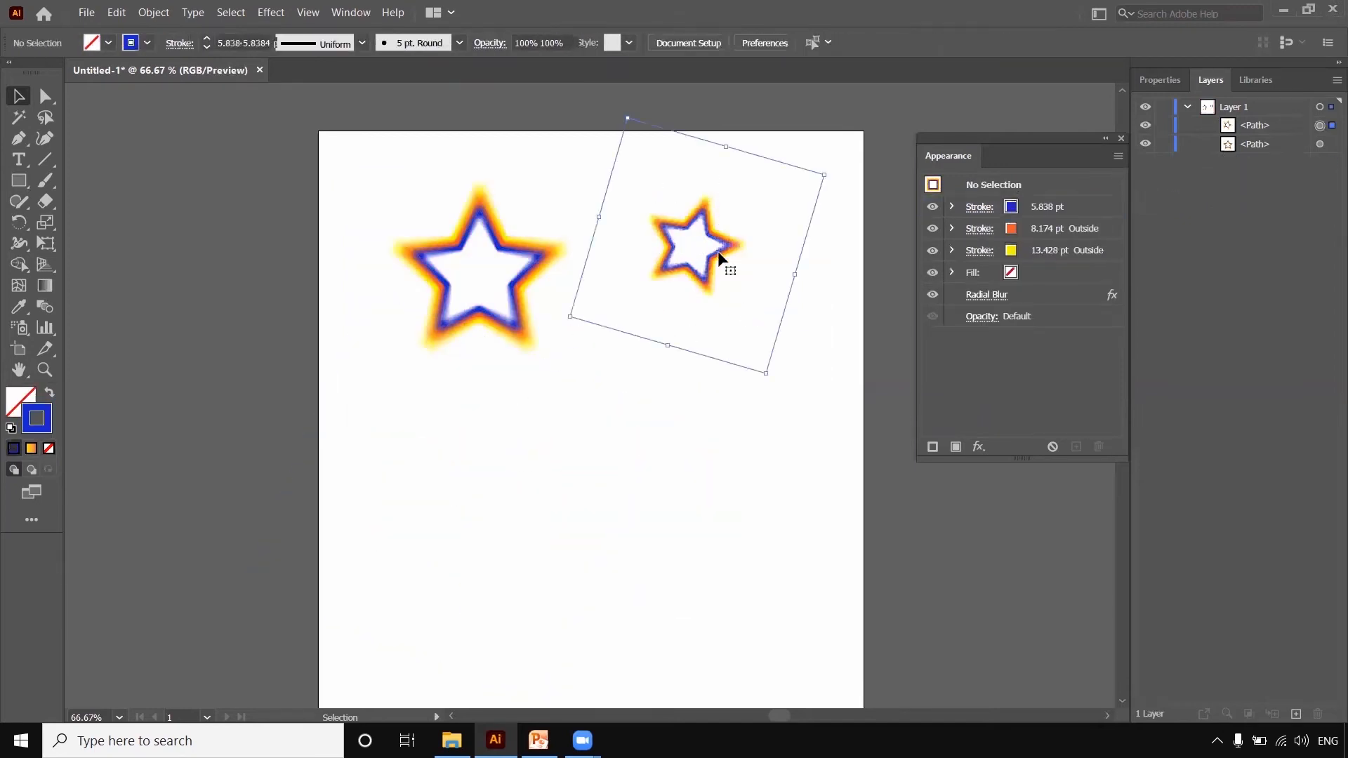
{"action": "key", "text": "Delete"}
Duplicate the remaining star to its lower right and enlarge the copy proportionally
{"action": "left_click", "coordinate": [528, 251]}
{"action": "left_click_drag", "start_coordinate": [528, 251], "coordinate": [740, 430]}
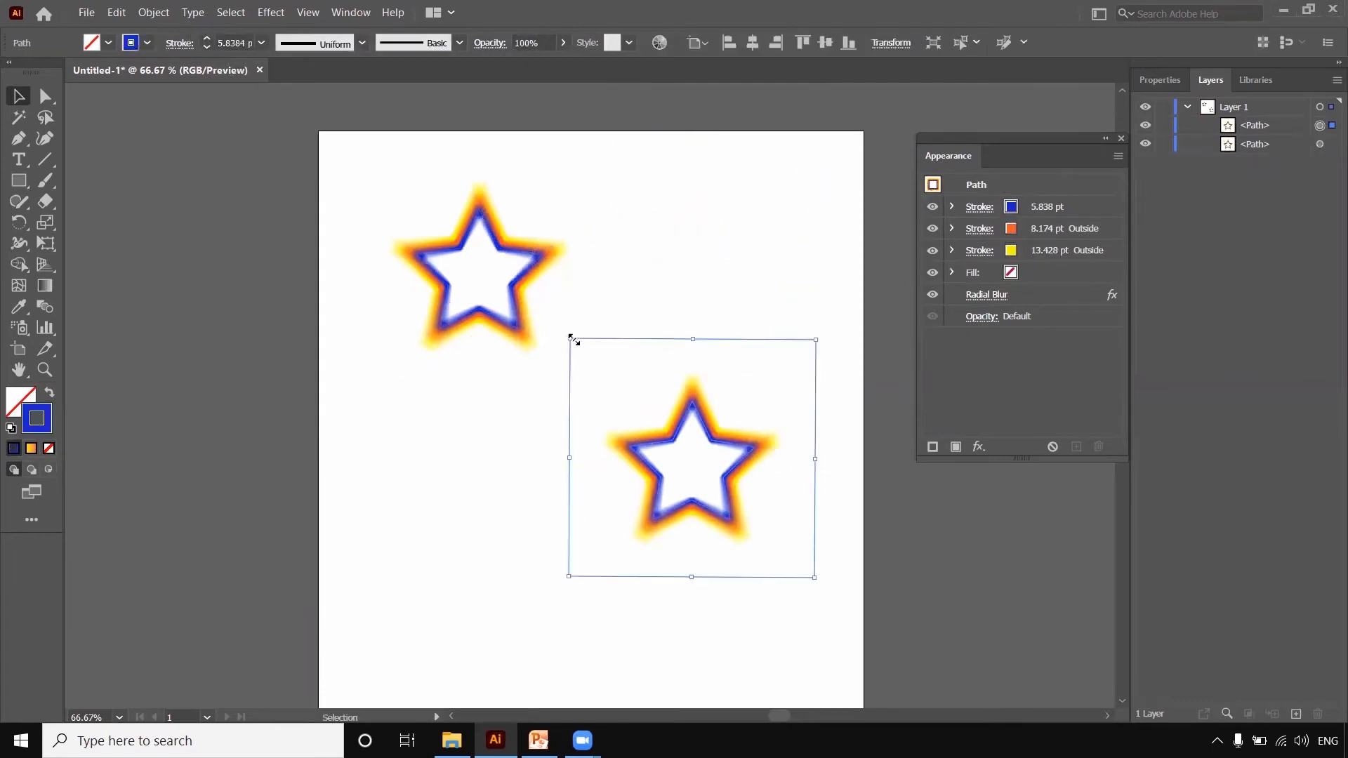
{"action": "mouse_move", "coordinate": [571, 339]}
{"action": "left_mouse_down"}
{"action": "mouse_move", "coordinate": [541, 313]}
{"action": "mouse_move", "coordinate": [340, 229]}
{"action": "left_mouse_up"}
{"action": "left_click_drag", "start_coordinate": [605, 380], "coordinate": [612, 388]}
Hide the Radial Blur effect on the large star and deselect it
{"action": "left_click", "coordinate": [937, 295]}
{"action": "left_click", "coordinate": [933, 295]}
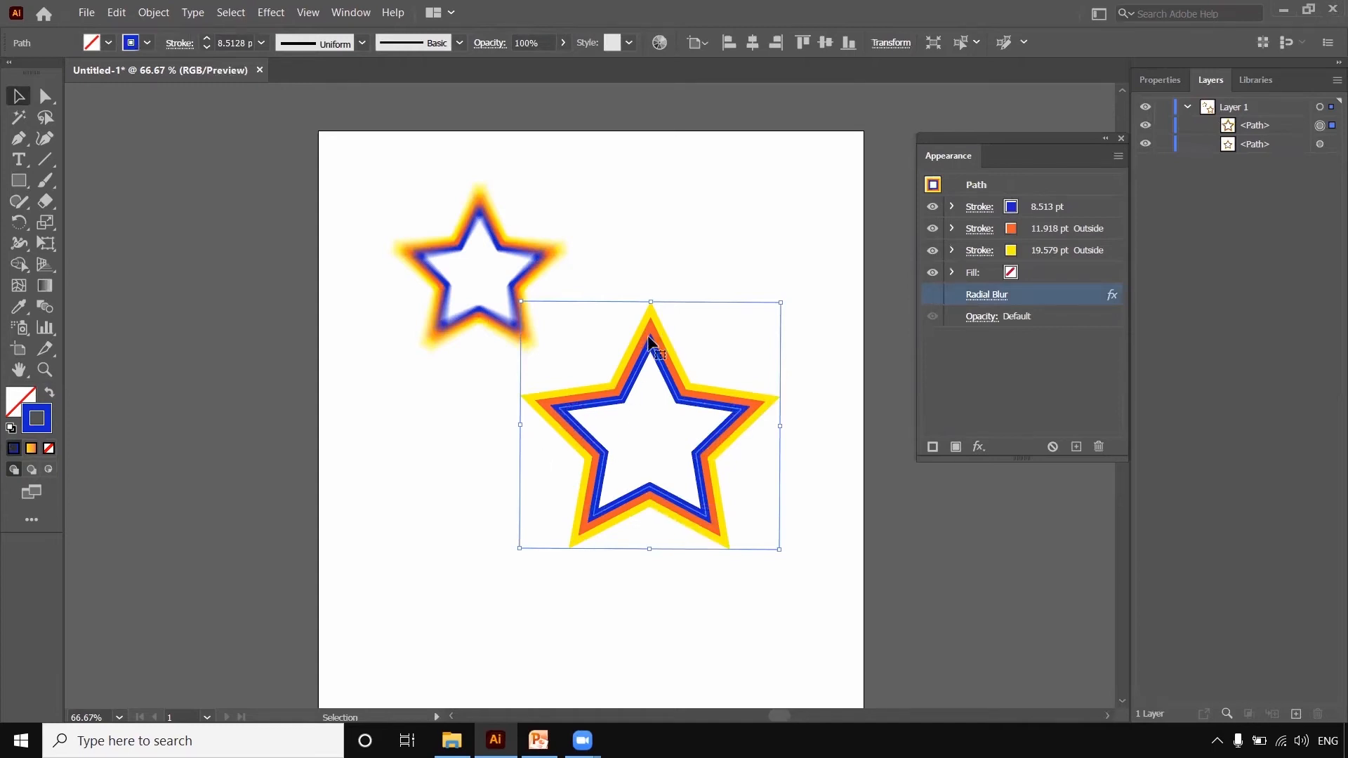
{"action": "left_click", "coordinate": [388, 205]}
{"action": "left_click", "coordinate": [486, 274]}
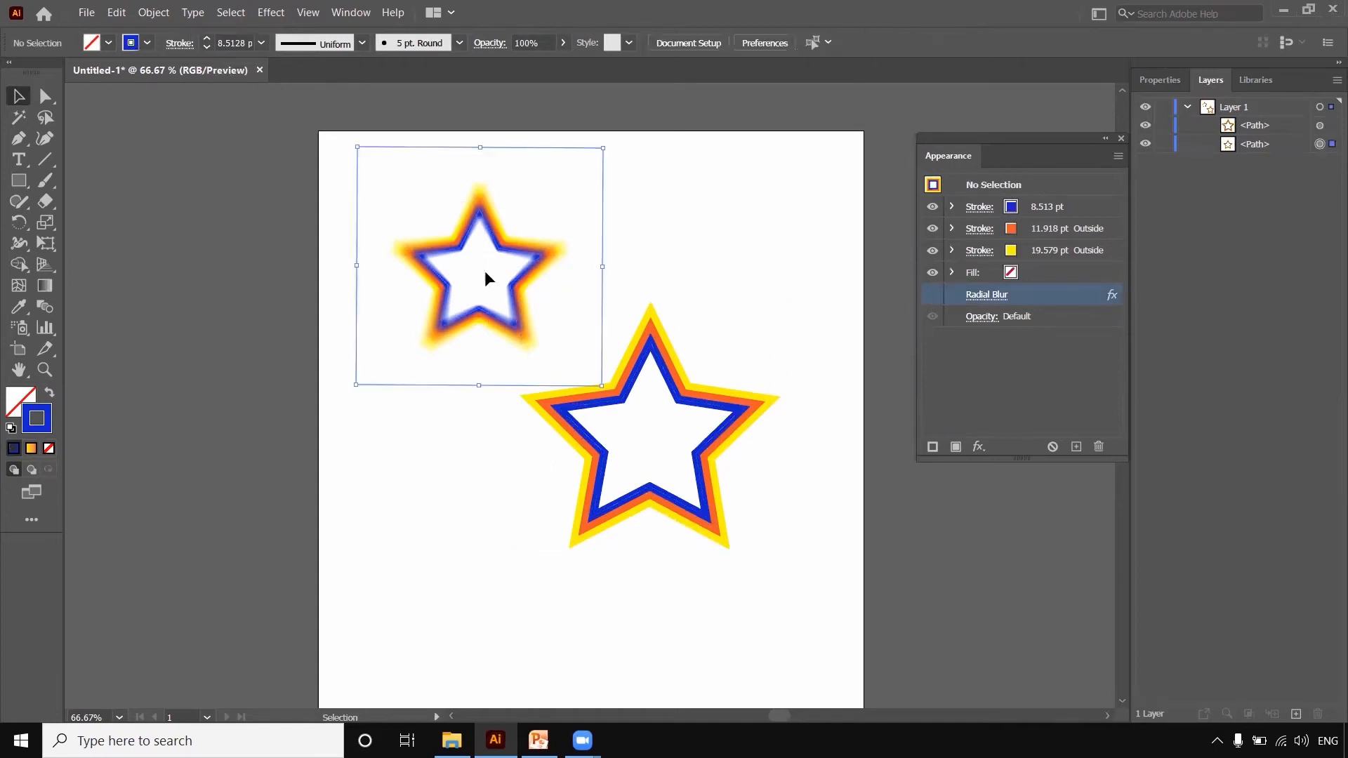
{"action": "left_click", "coordinate": [676, 272]}
Fill the large star with the light blue linear gradient swatch, deselect it, and select it again through its filled interior
{"action": "left_click", "coordinate": [677, 358]}
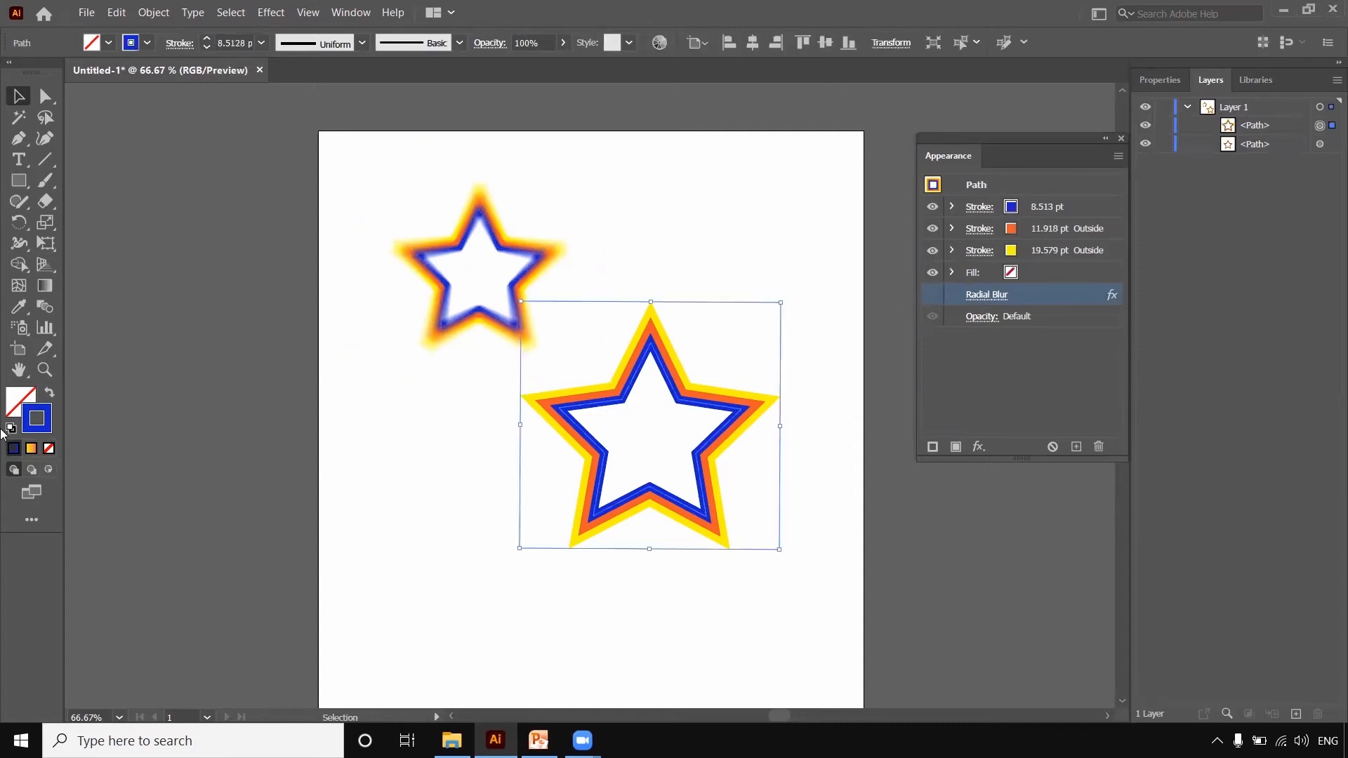
{"action": "left_click", "coordinate": [1015, 276]}
{"action": "left_click", "coordinate": [1026, 273]}
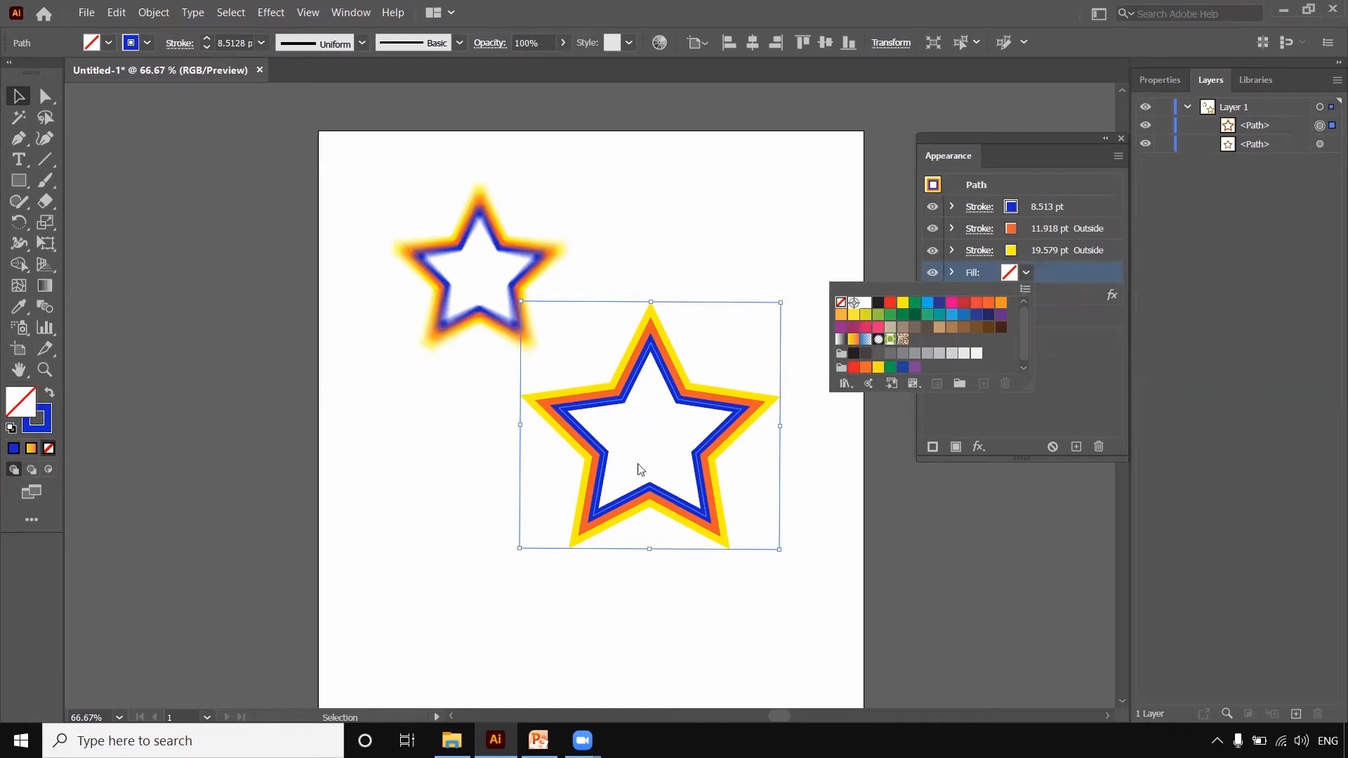
{"action": "left_click", "coordinate": [865, 342]}
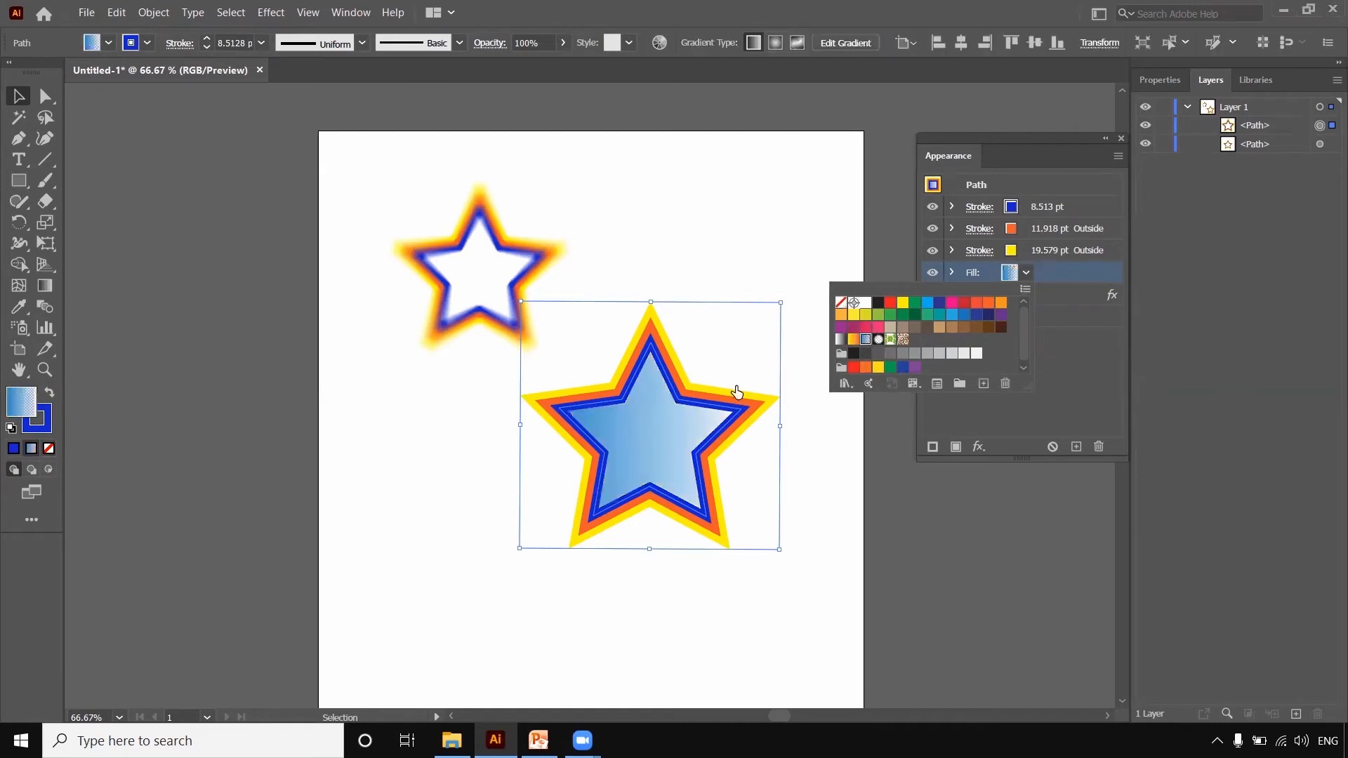
{"action": "left_click", "coordinate": [1063, 378]}
{"action": "left_click", "coordinate": [805, 298]}
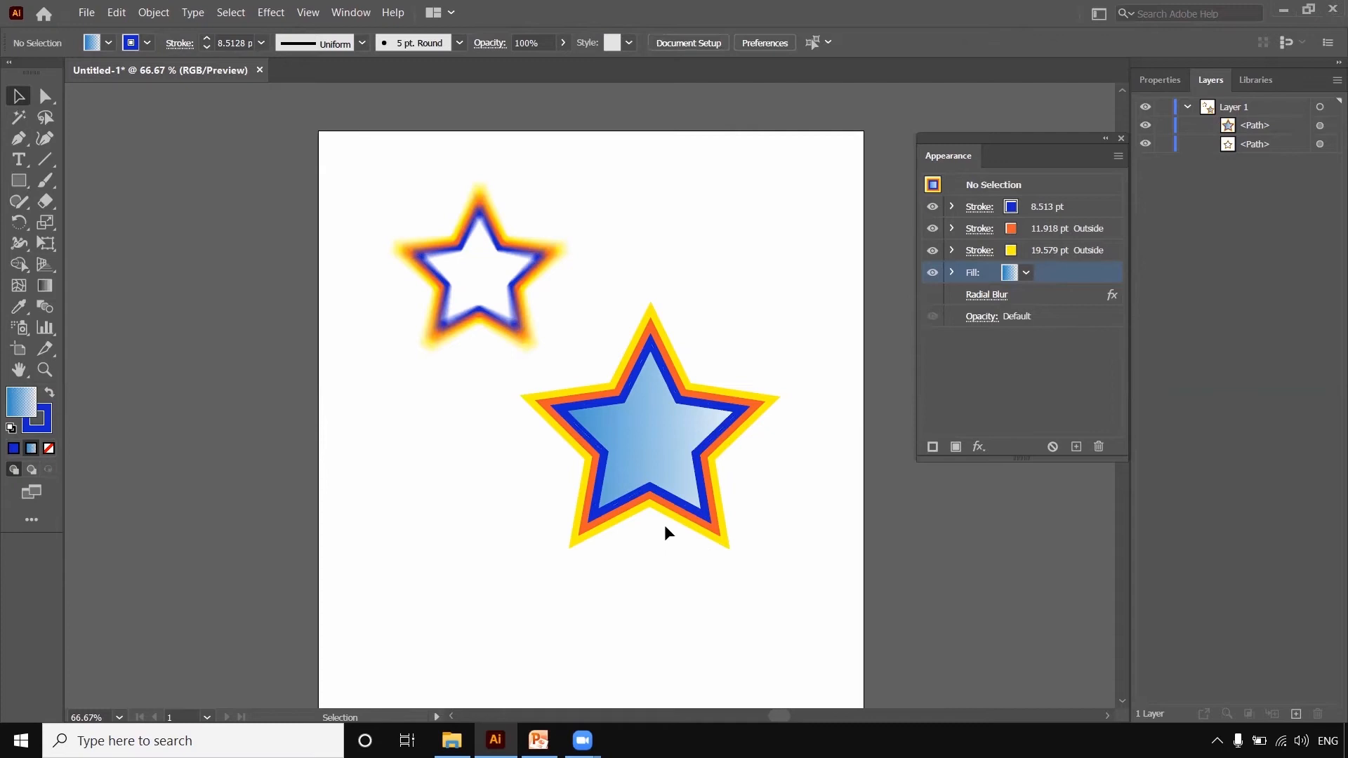
{"action": "left_click", "coordinate": [646, 444]}
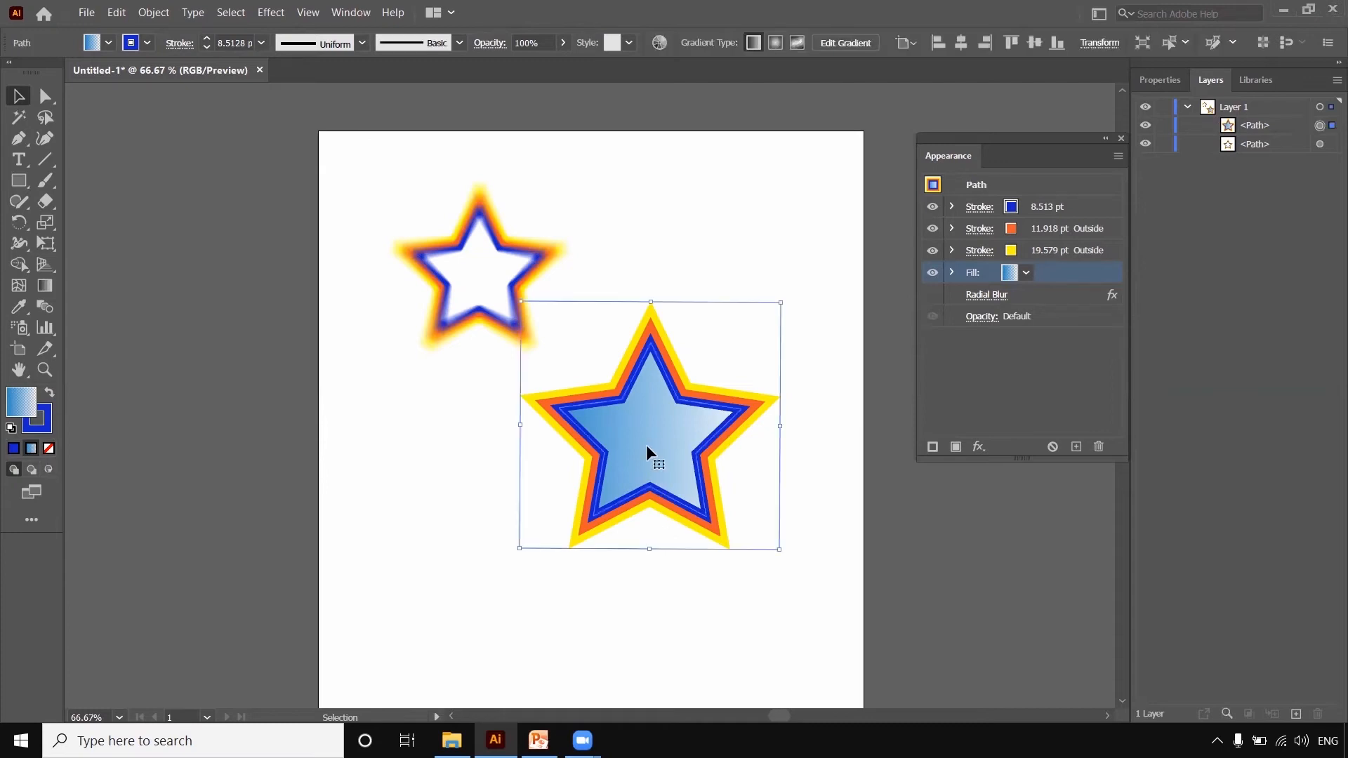
Add a second fill above the large star's blue gradient fill and give it the yellow-to-orange gradient swatch
{"action": "left_click", "coordinate": [955, 448]}
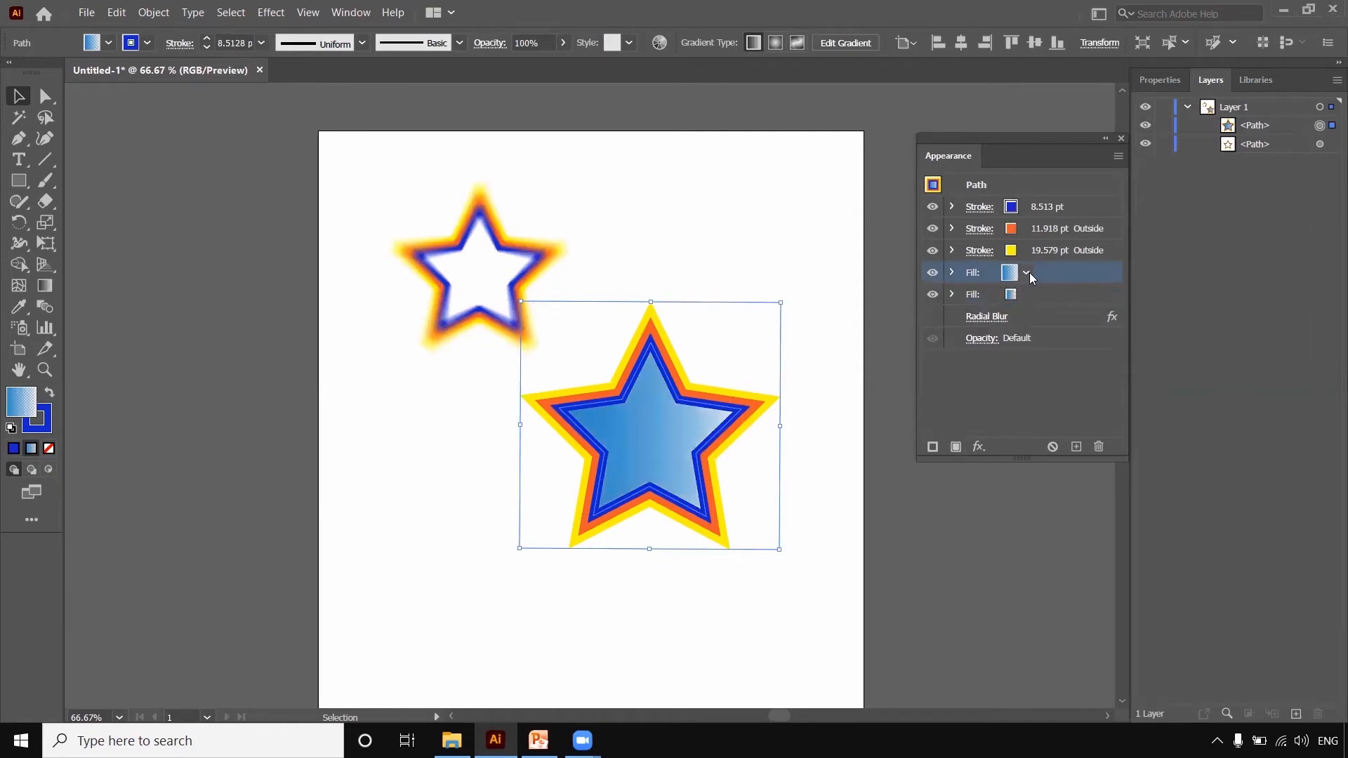
{"action": "left_click", "coordinate": [1026, 274]}
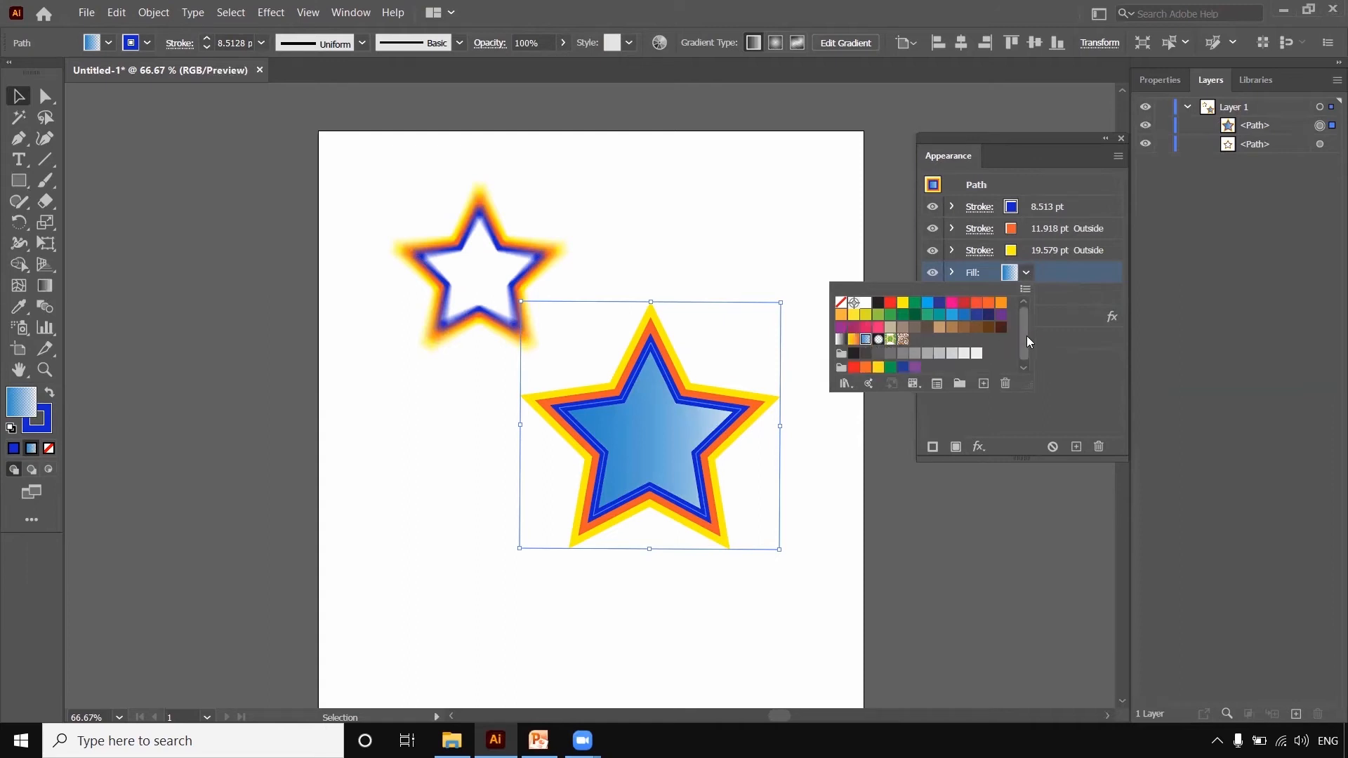
{"action": "left_click_drag", "start_coordinate": [1025, 335], "coordinate": [1024, 349]}
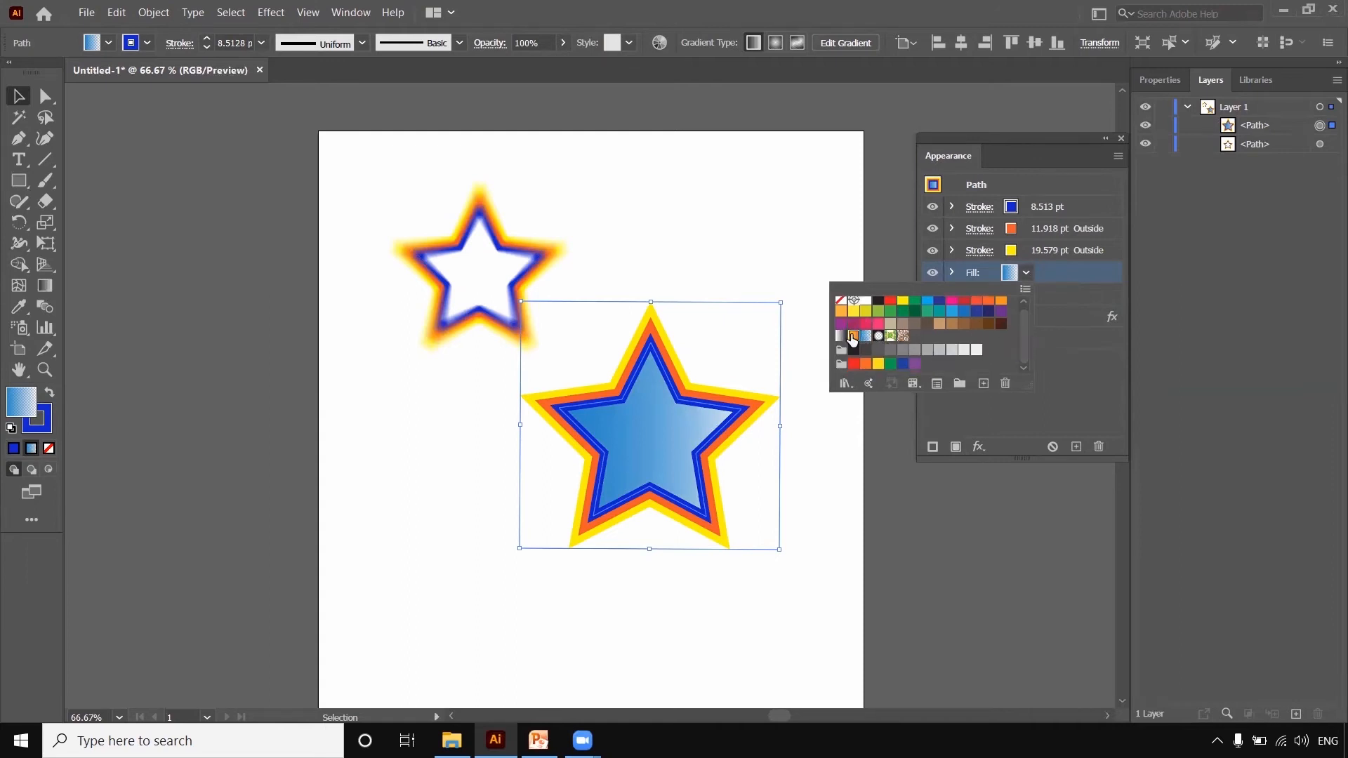
{"action": "left_click", "coordinate": [853, 335]}
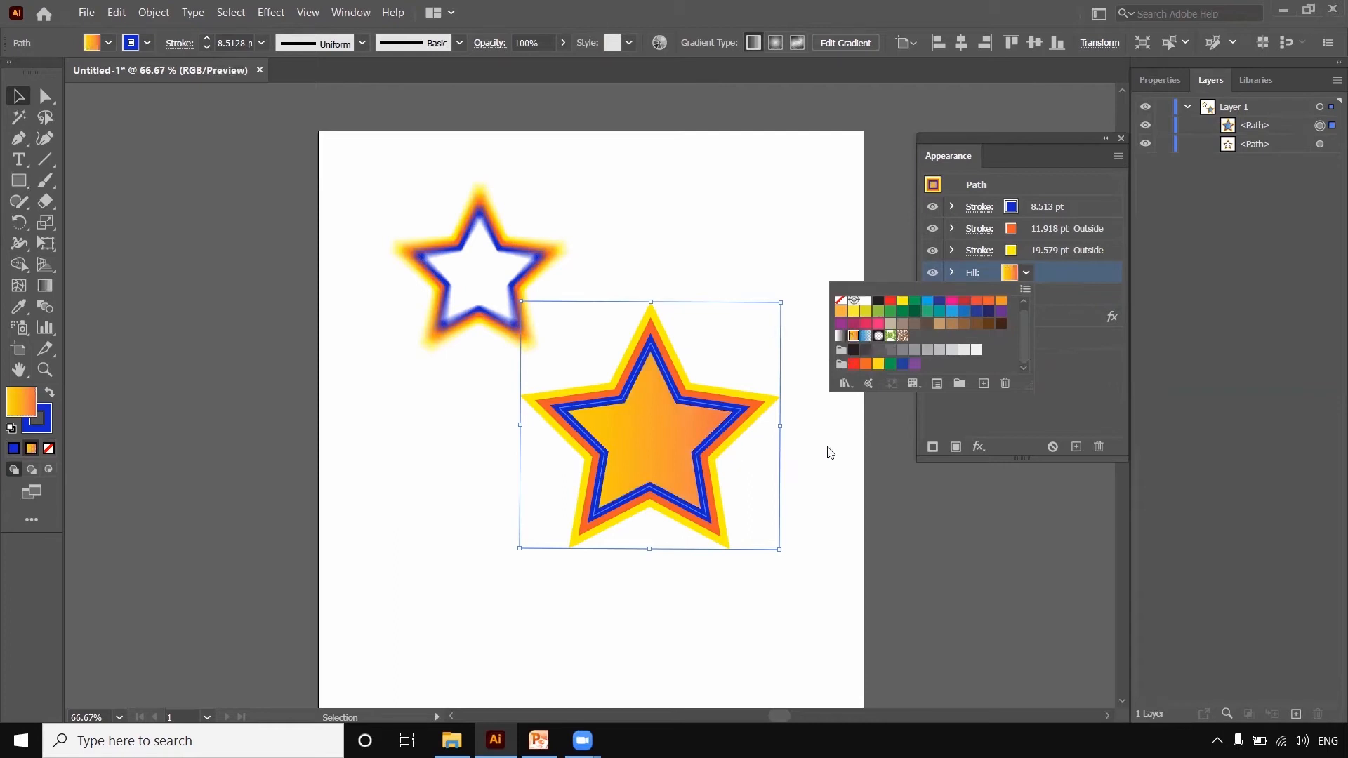
{"action": "left_click", "coordinate": [1070, 365]}
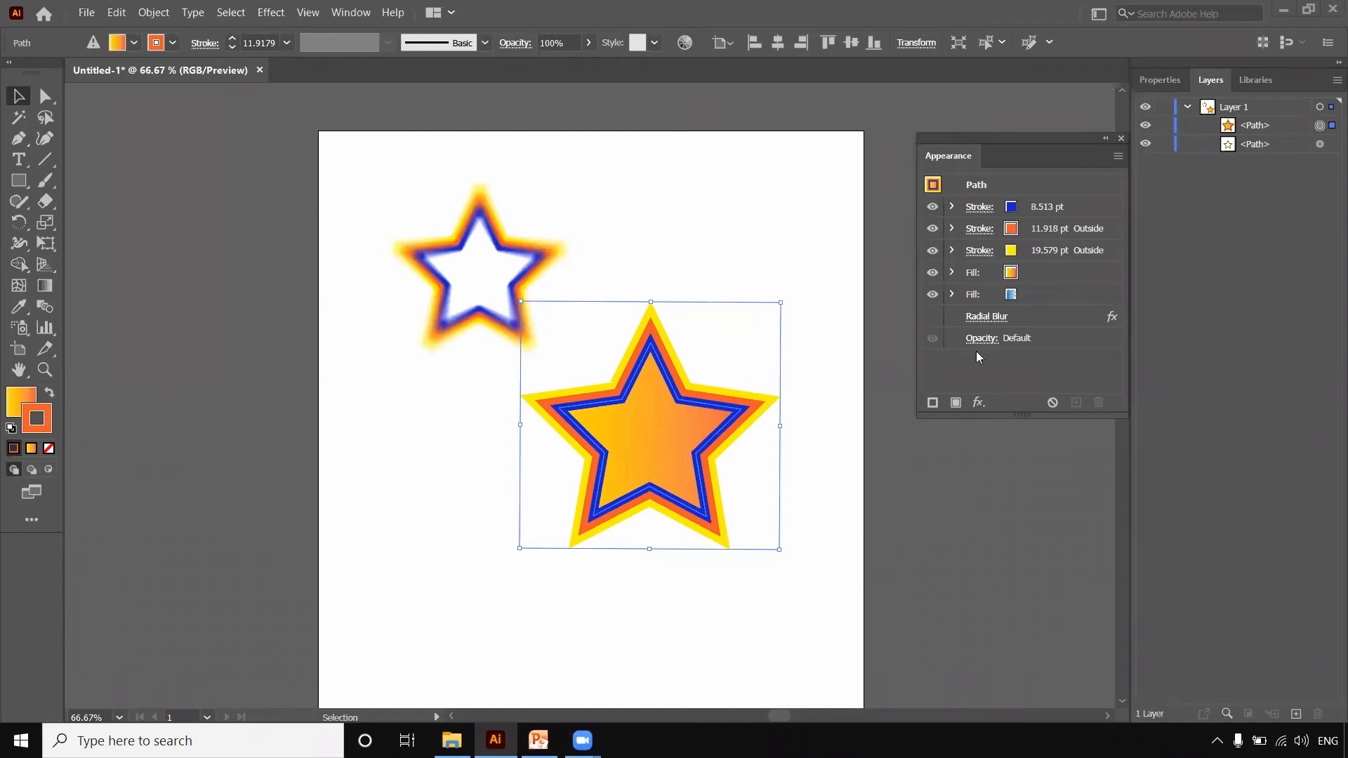
Reduce the opacity of the large star's orange gradient fill to 66%
{"action": "left_click", "coordinate": [982, 275]}
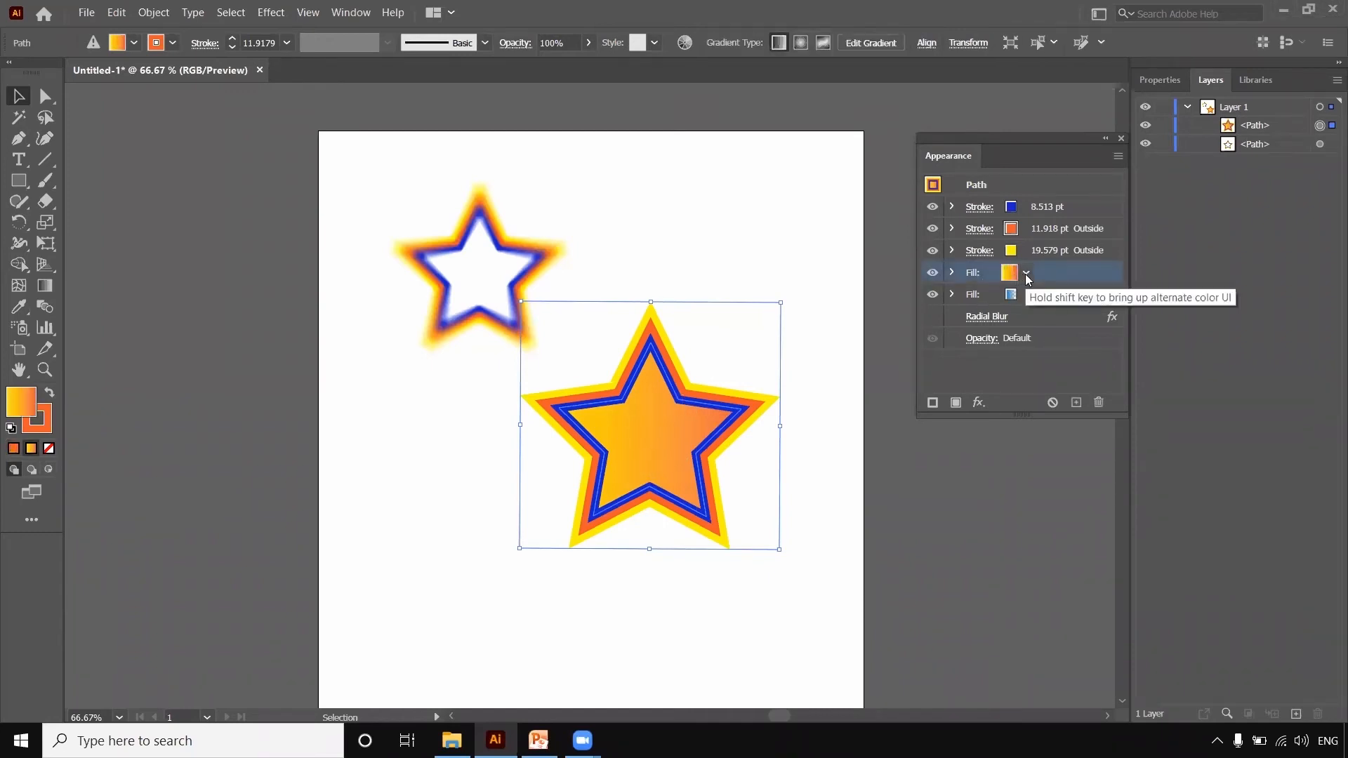
{"action": "left_click", "coordinate": [1025, 274]}
{"action": "left_click", "coordinate": [983, 283]}
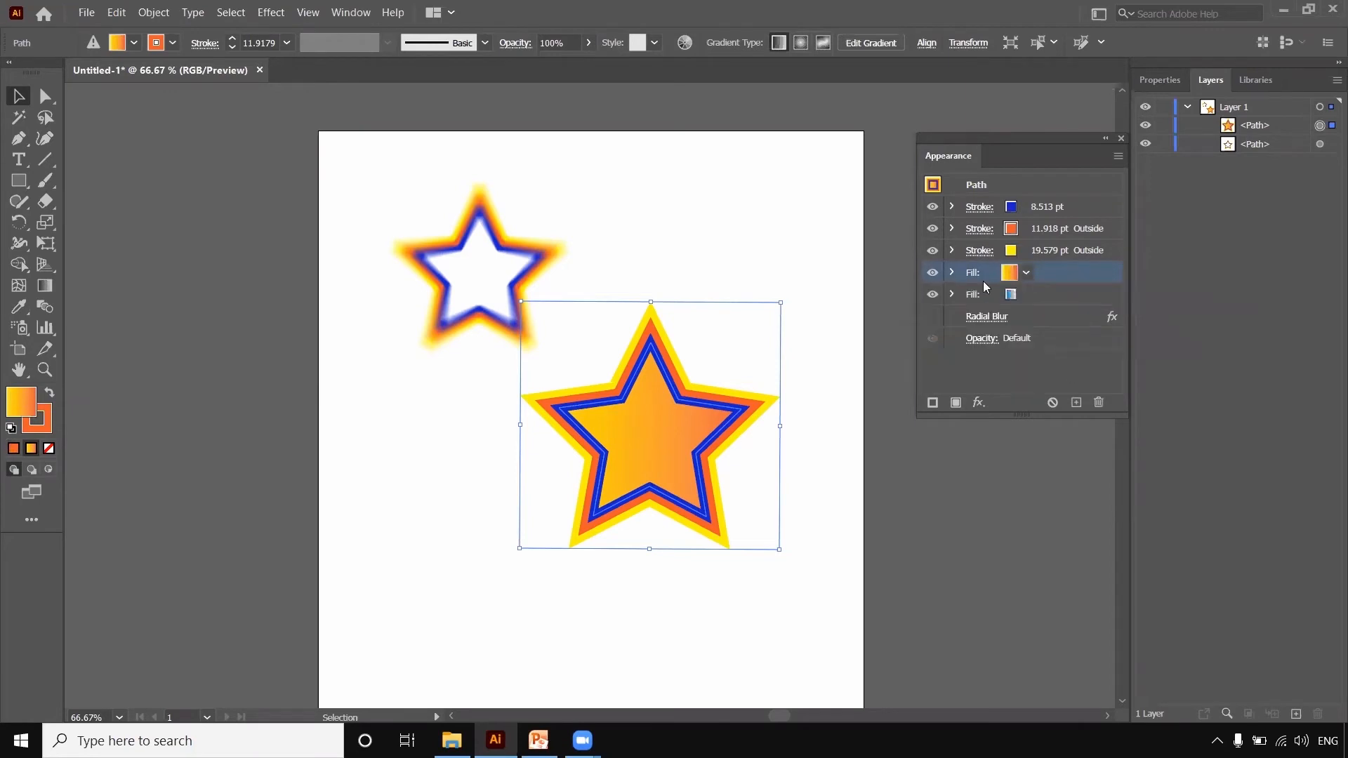
{"action": "left_click", "coordinate": [952, 274]}
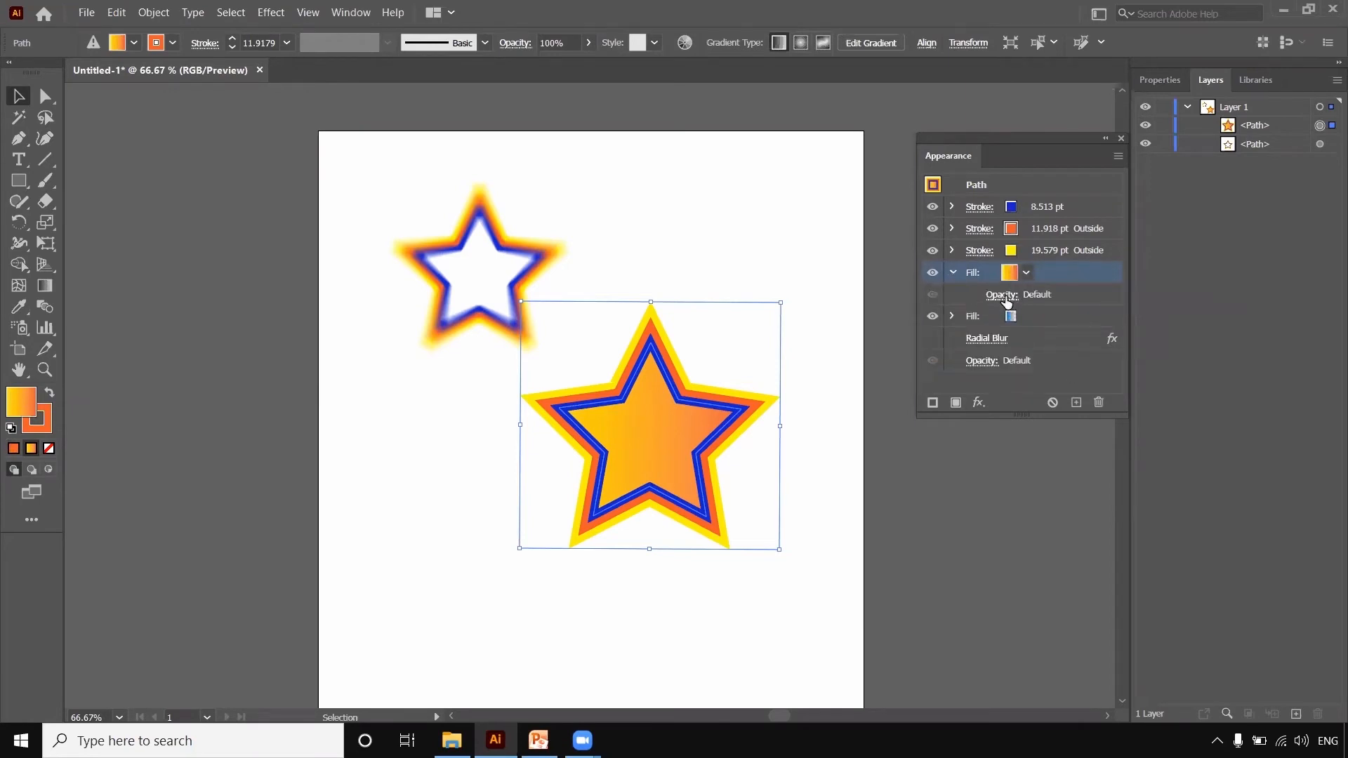
{"action": "left_click", "coordinate": [1001, 298]}
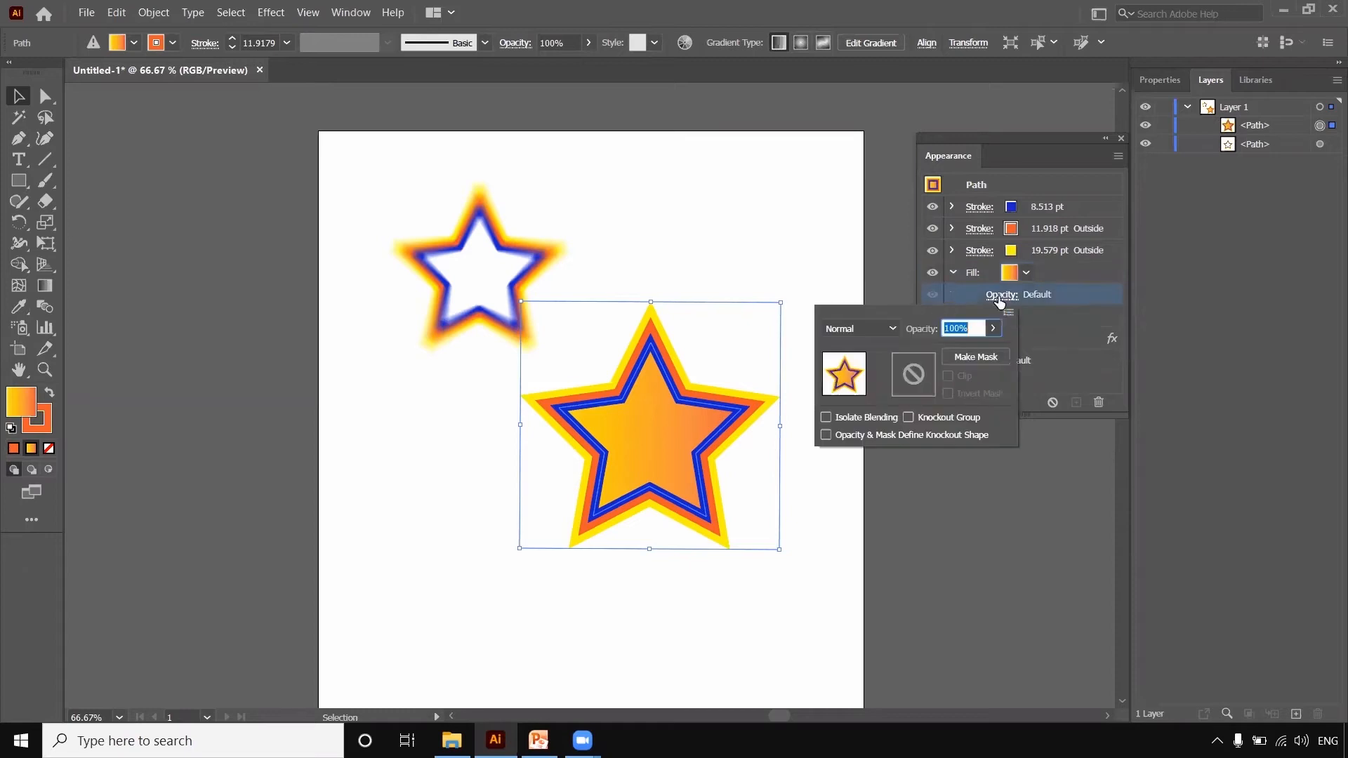
{"action": "left_click", "coordinate": [993, 329]}
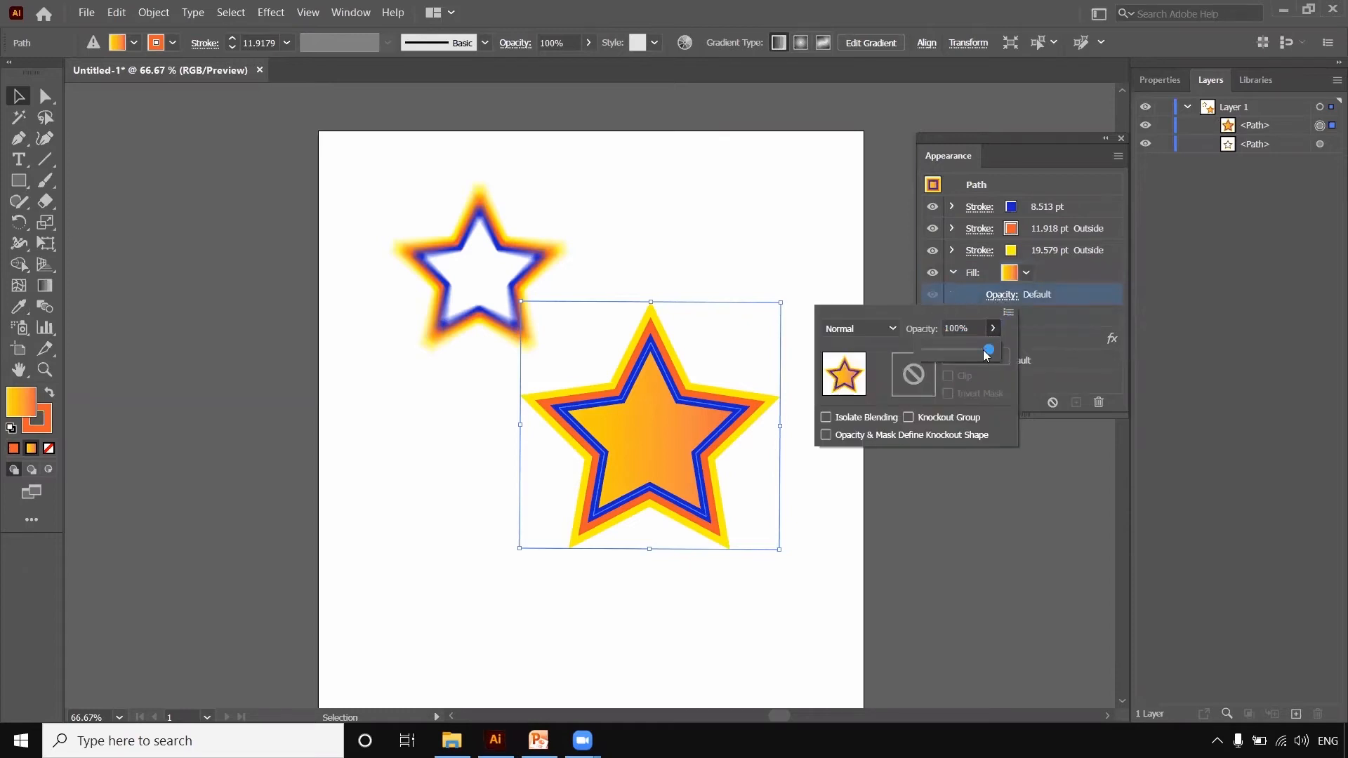
{"action": "mouse_move", "coordinate": [947, 356]}
{"action": "left_mouse_down"}
{"action": "mouse_move", "coordinate": [931, 347]}
{"action": "mouse_move", "coordinate": [968, 352]}
{"action": "left_mouse_up"}
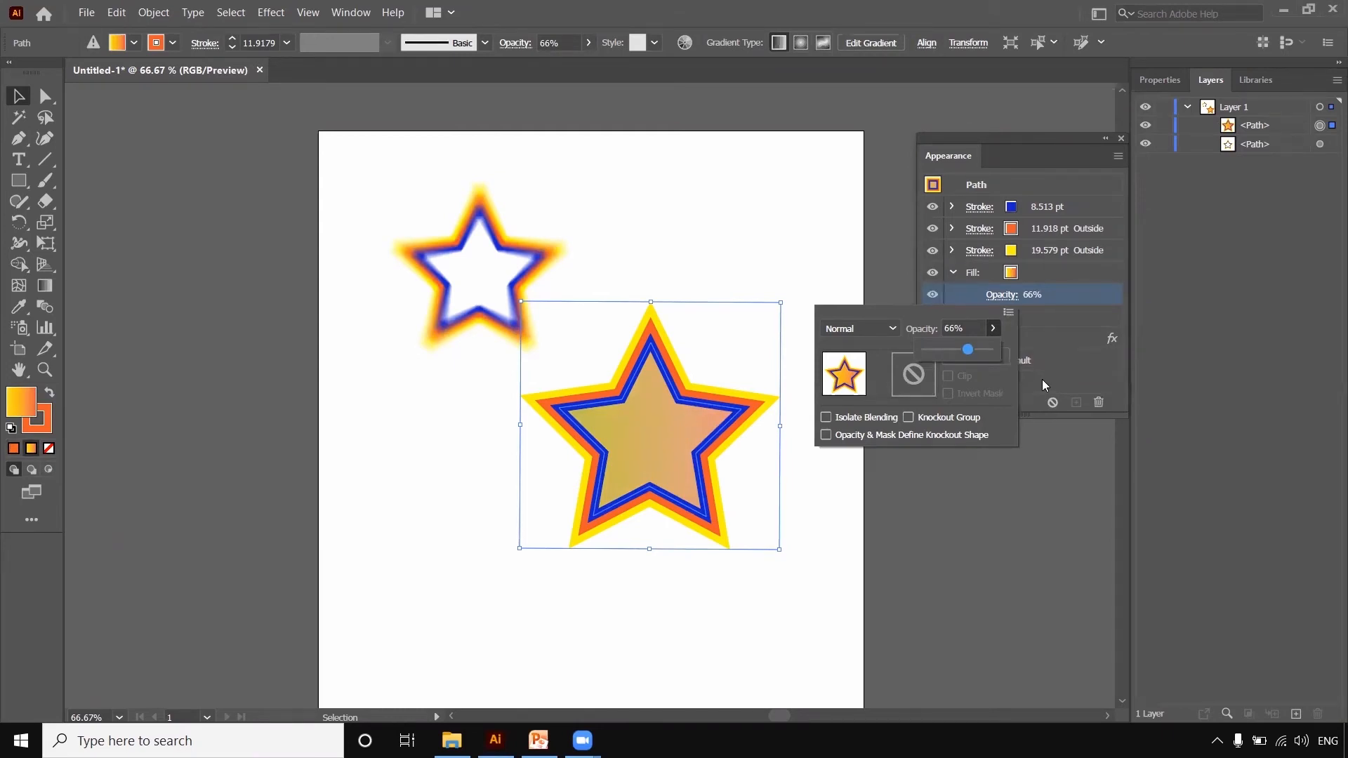
{"action": "left_click", "coordinate": [1042, 379]}
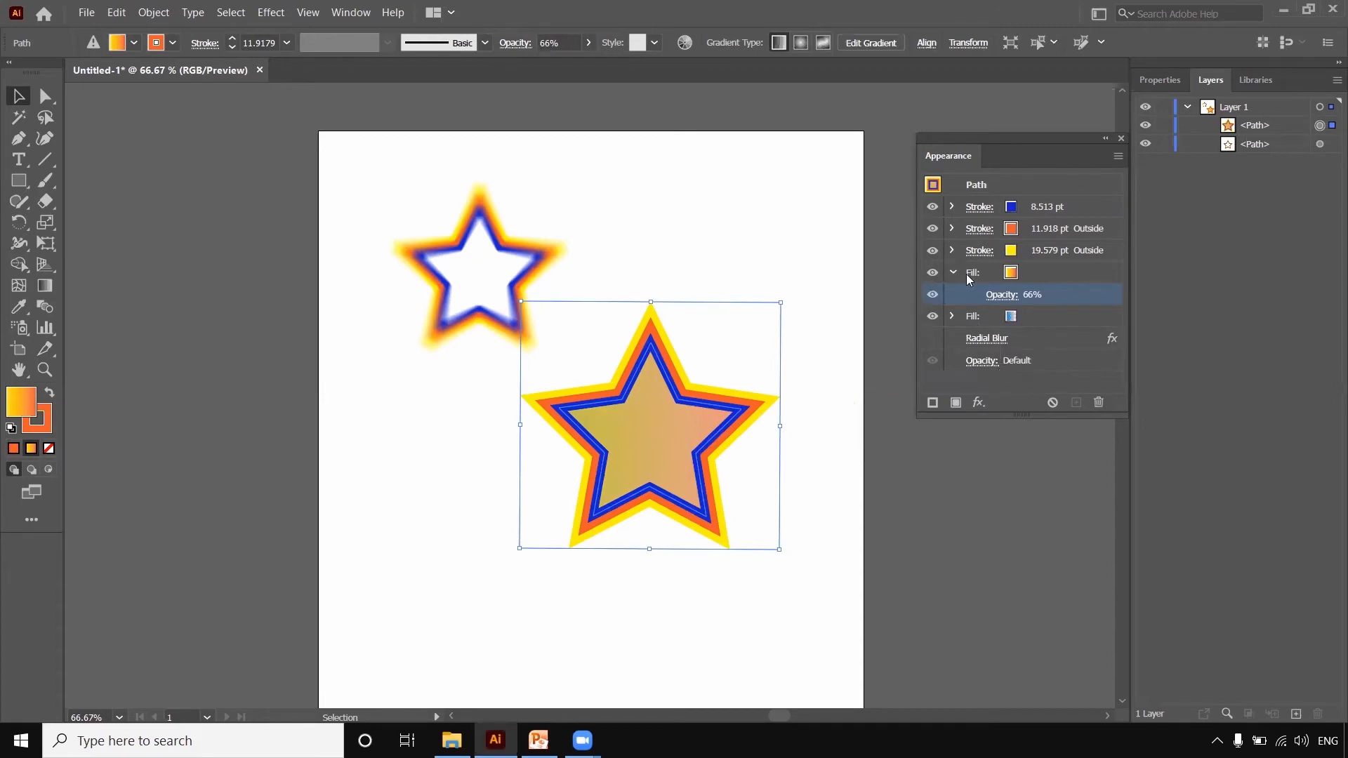
Try the Screen, Color Dodge, Soft Light and Saturation blending modes on the orange gradient fill
{"action": "left_click", "coordinate": [998, 296]}
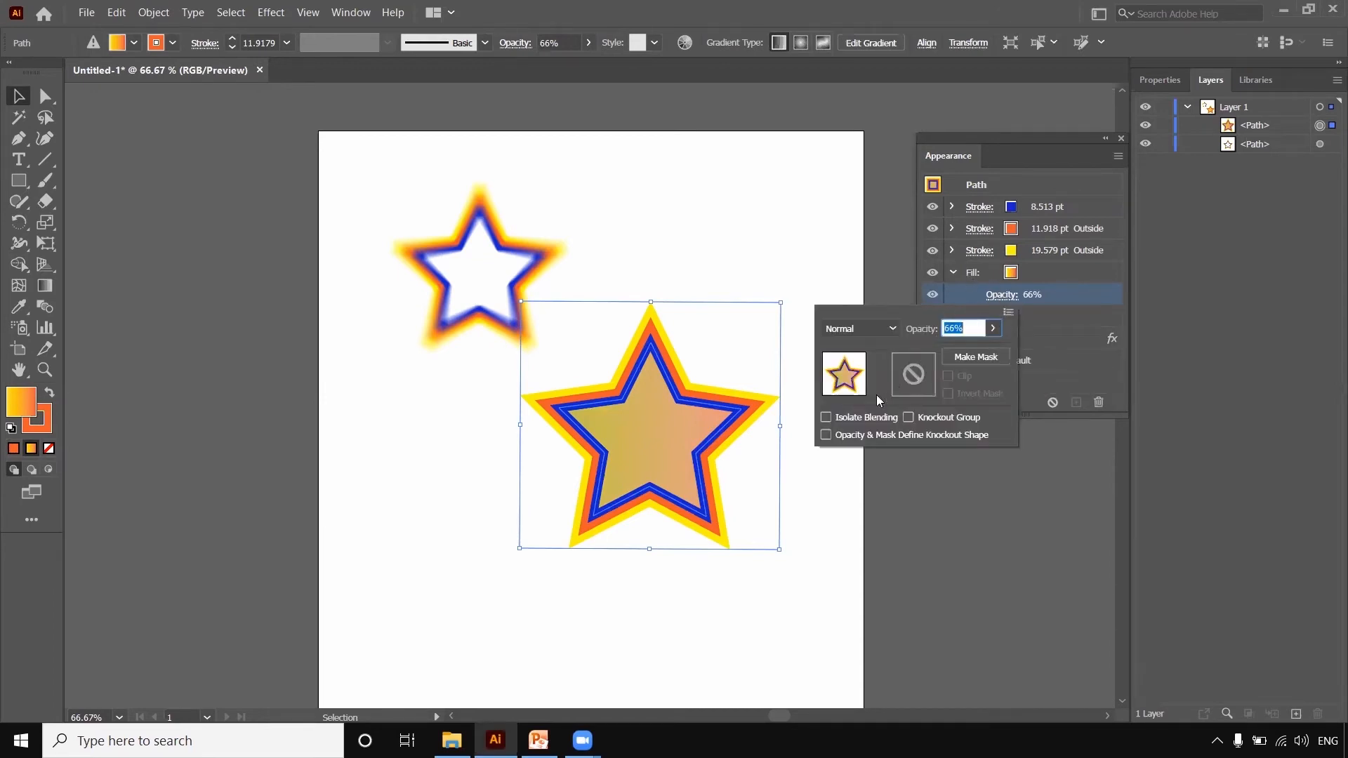
{"action": "left_click", "coordinate": [847, 330]}
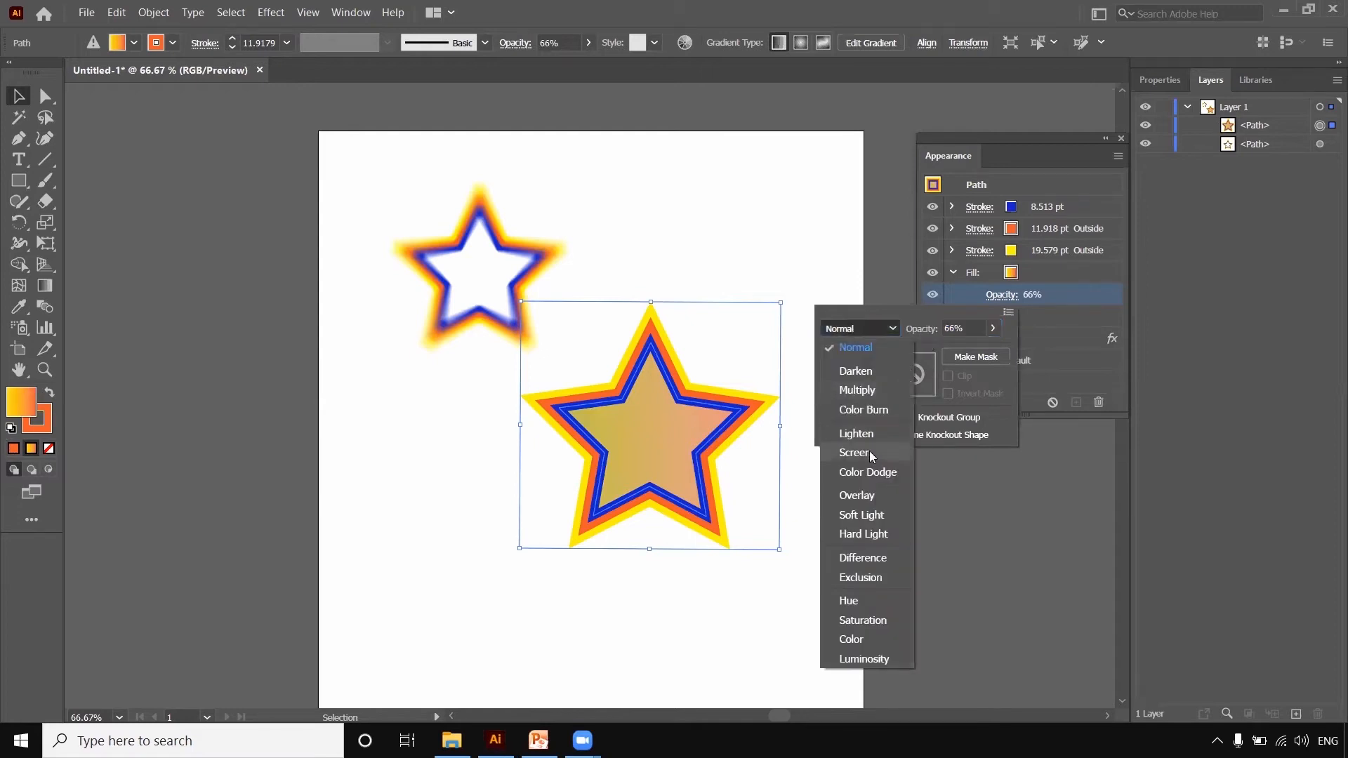
{"action": "left_click", "coordinate": [869, 451]}
{"action": "left_click", "coordinate": [854, 331]}
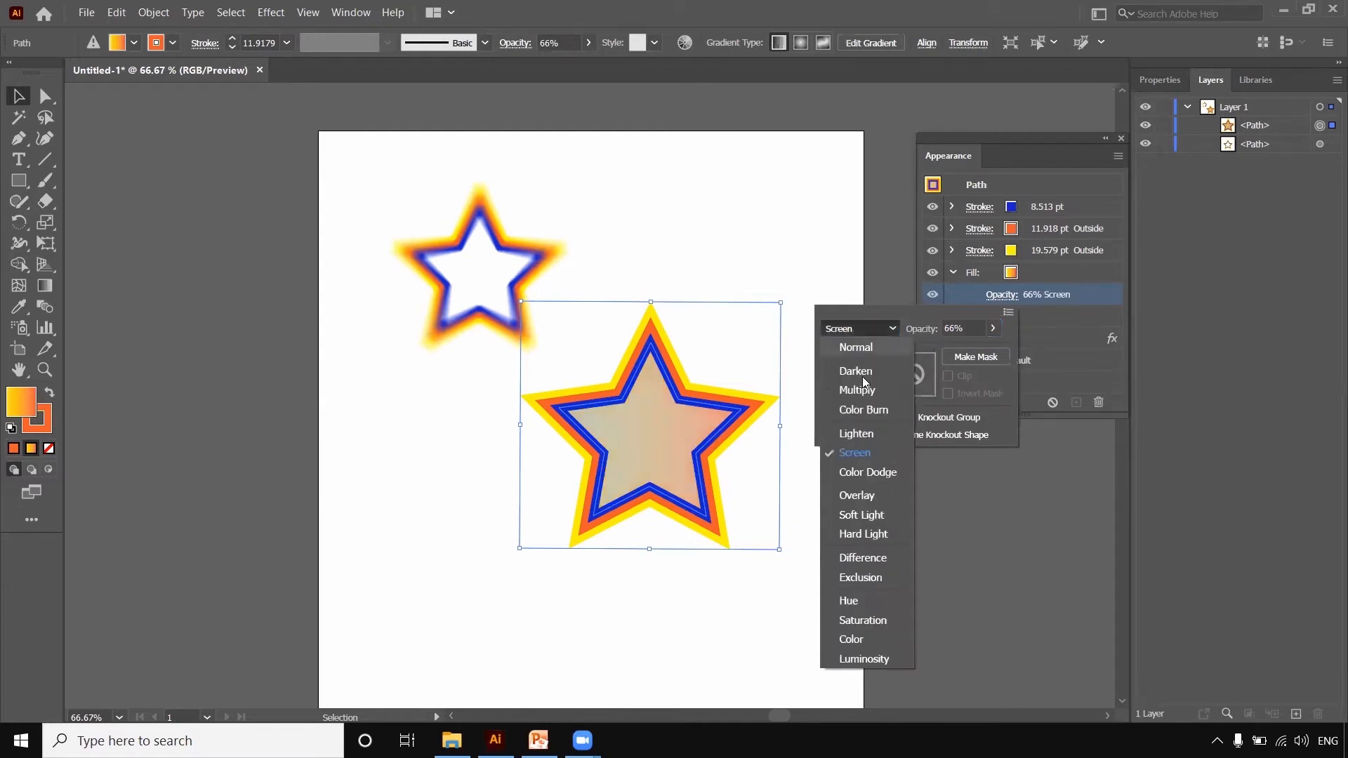
{"action": "left_click", "coordinate": [858, 476]}
{"action": "left_click", "coordinate": [853, 329]}
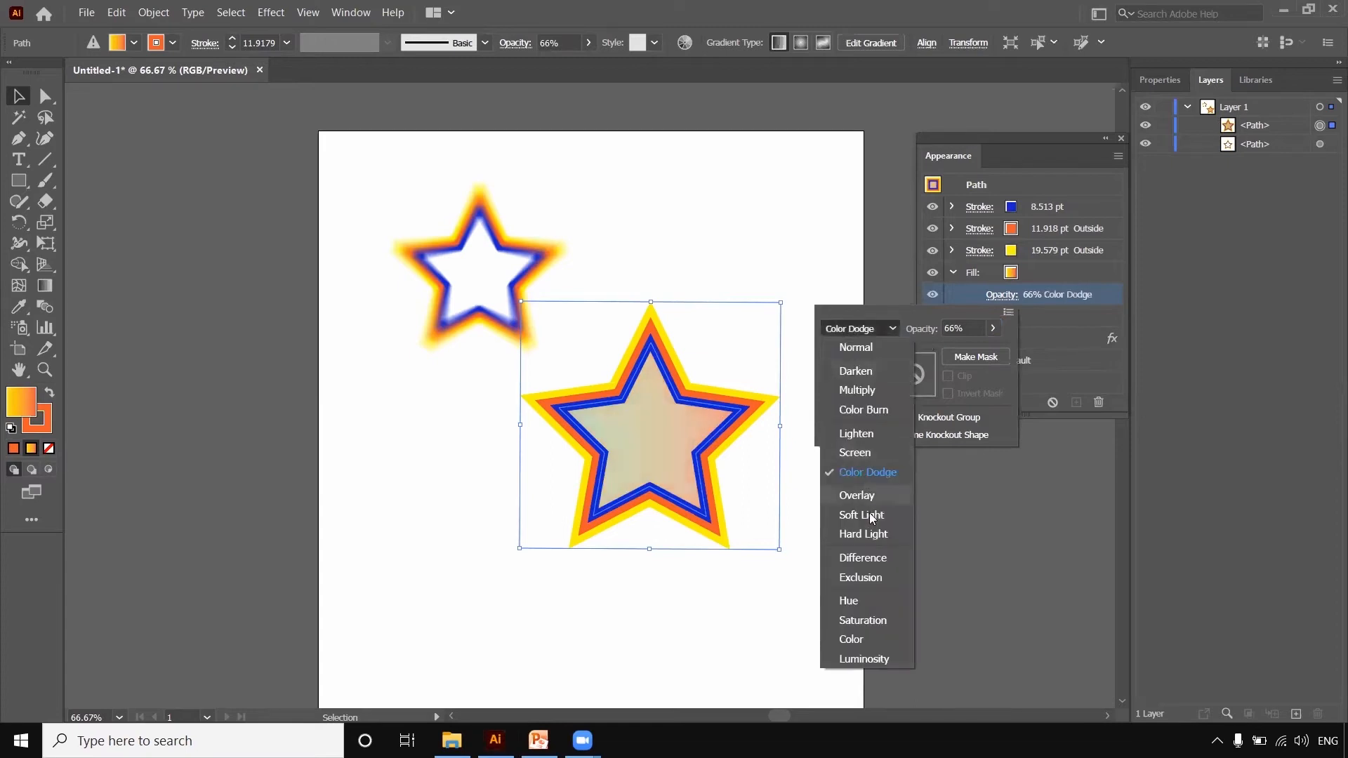
{"action": "left_click", "coordinate": [869, 516]}
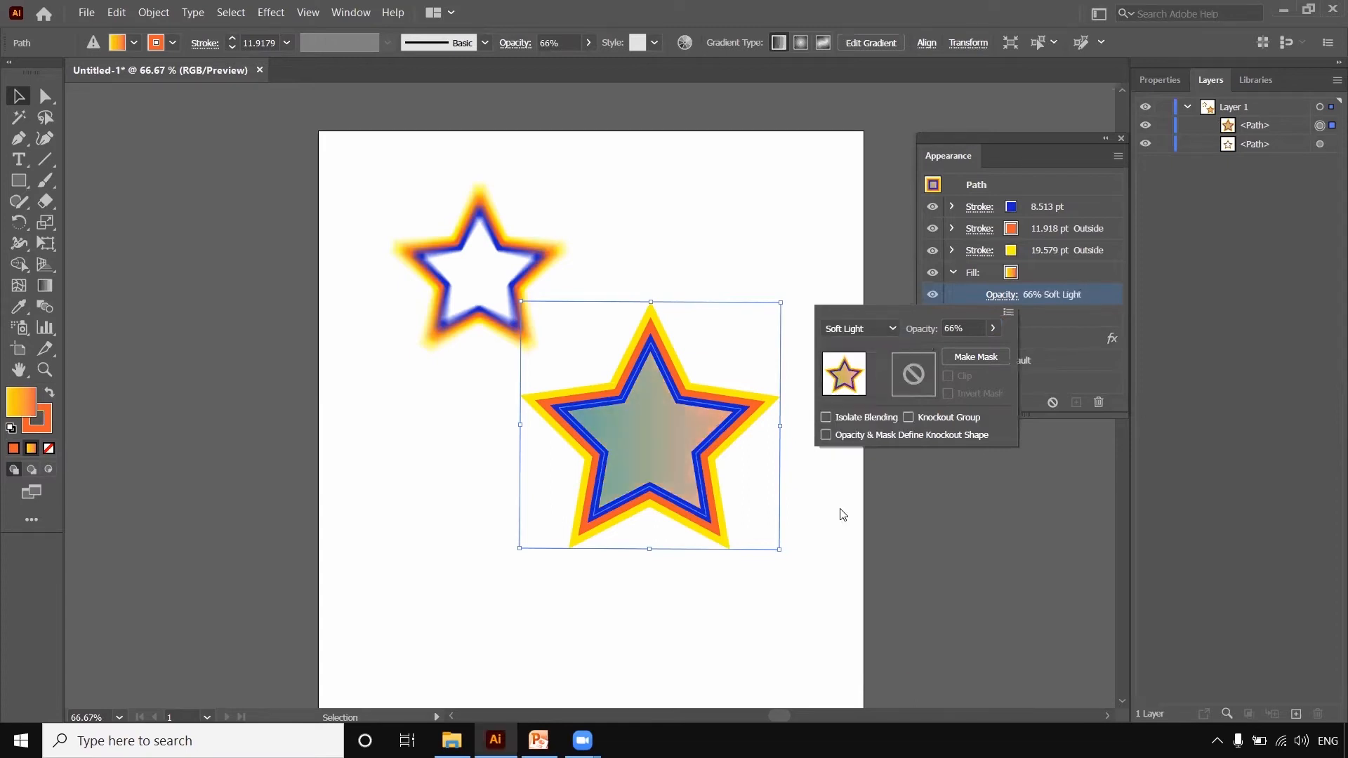
{"action": "left_click", "coordinate": [863, 338]}
{"action": "left_click", "coordinate": [847, 622]}
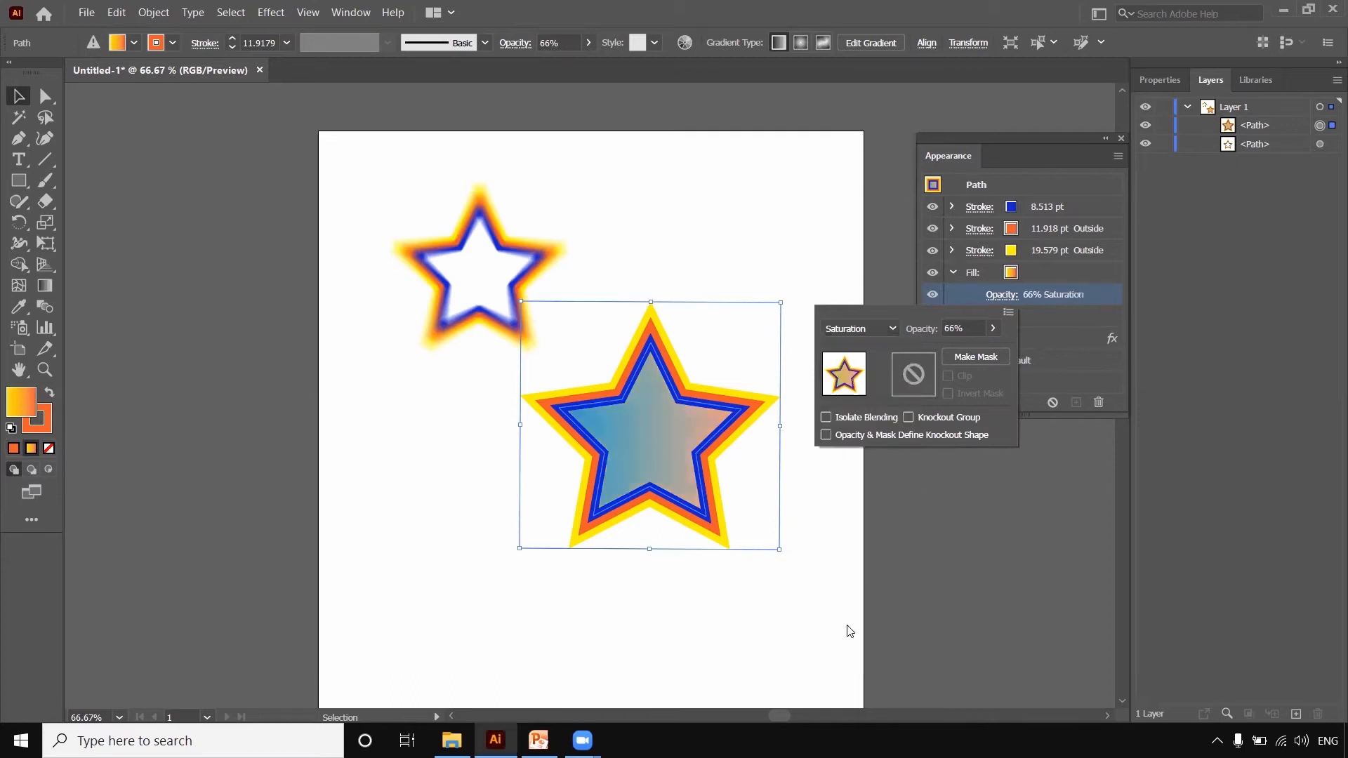
Set the orange gradient fill's blending mode to Multiply and deselect the large star
{"action": "left_click", "coordinate": [849, 328]}
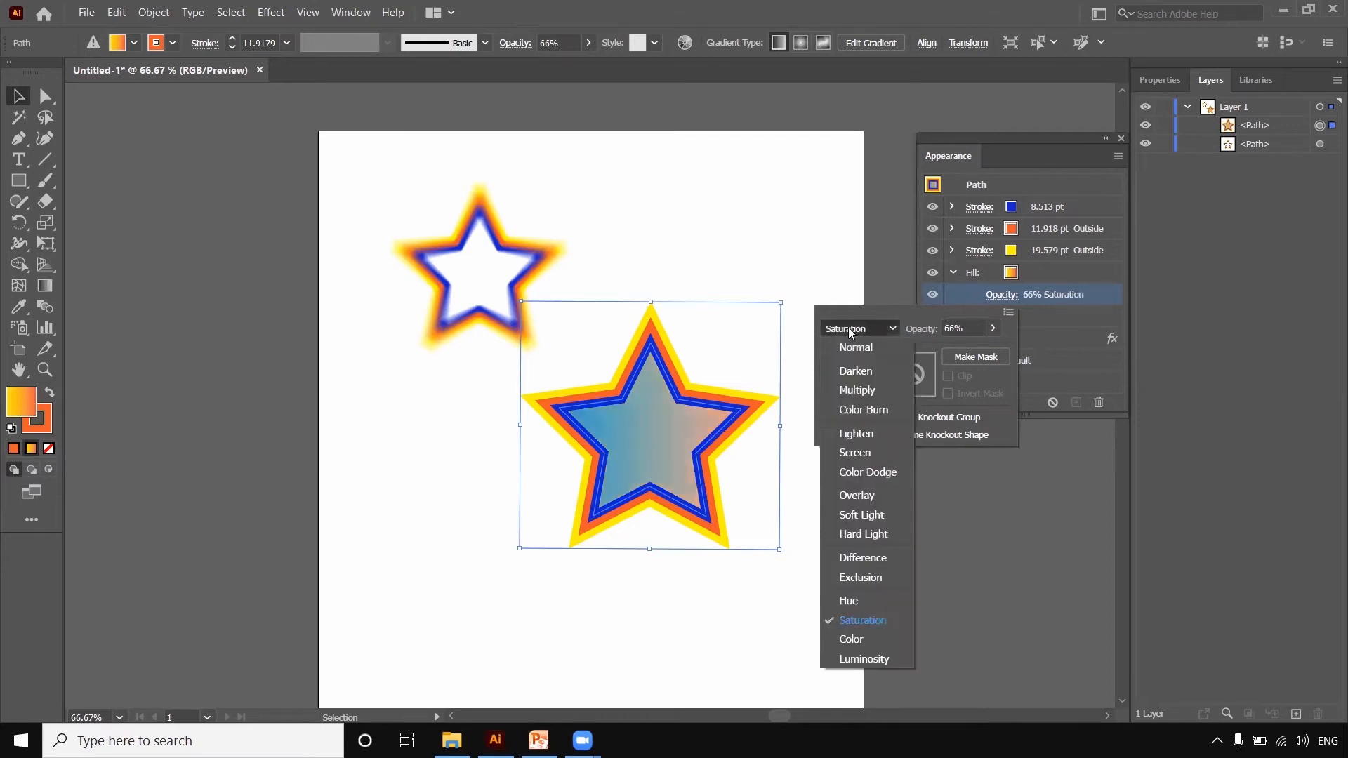
{"action": "left_click", "coordinate": [857, 390]}
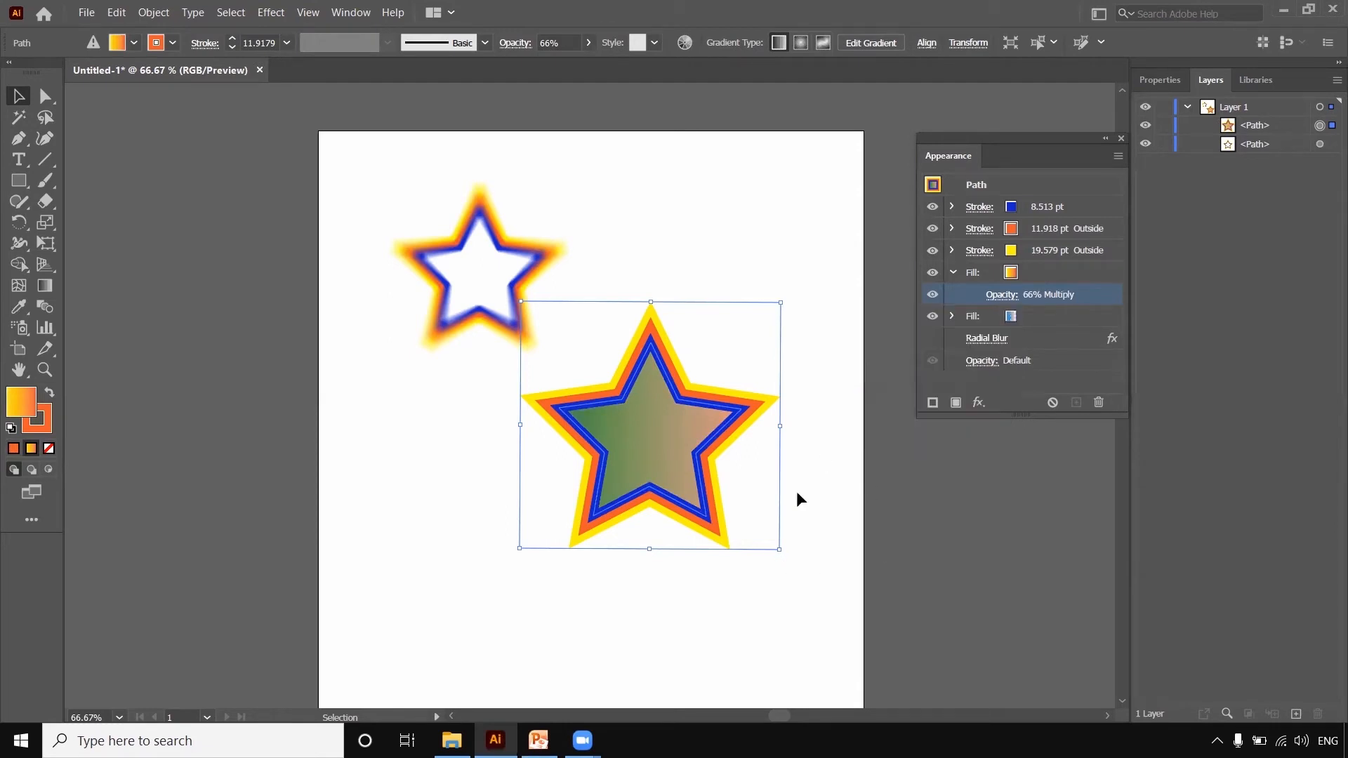
{"action": "left_click", "coordinate": [840, 564]}
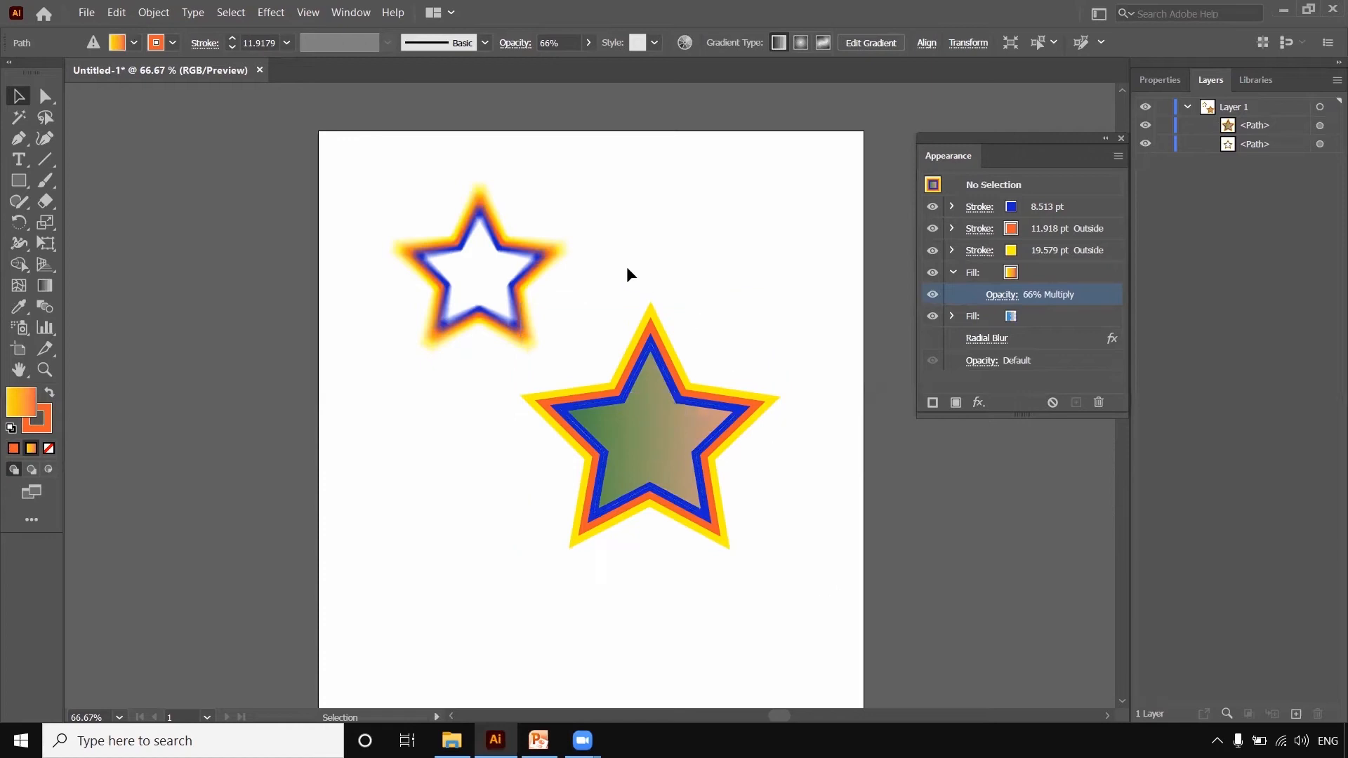
Select the large star and apply the Spatter effect to its orange gradient fill with spray radius 10 and smoothness 5
{"action": "left_click_drag", "start_coordinate": [639, 361], "coordinate": [701, 545]}
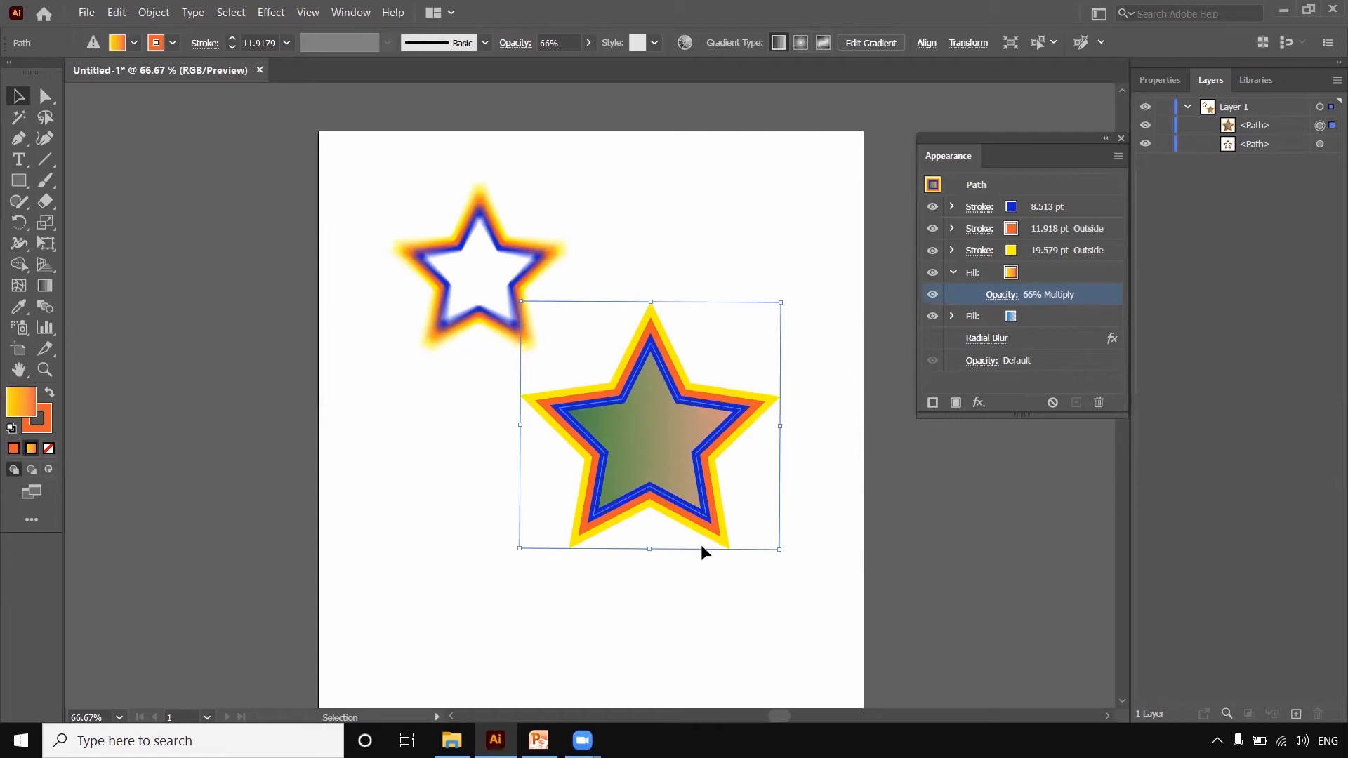
{"action": "left_click", "coordinate": [978, 404]}
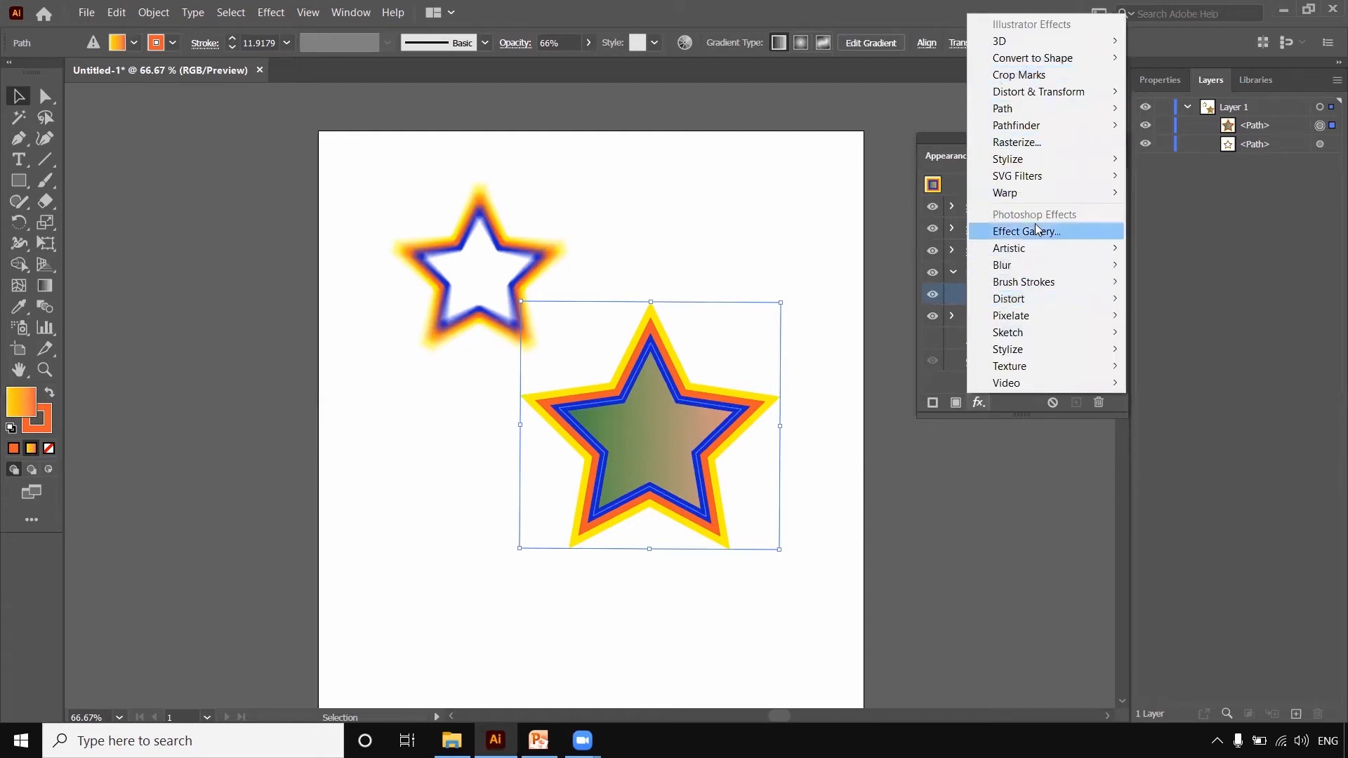
{"action": "mouse_move", "coordinate": [1033, 248]}
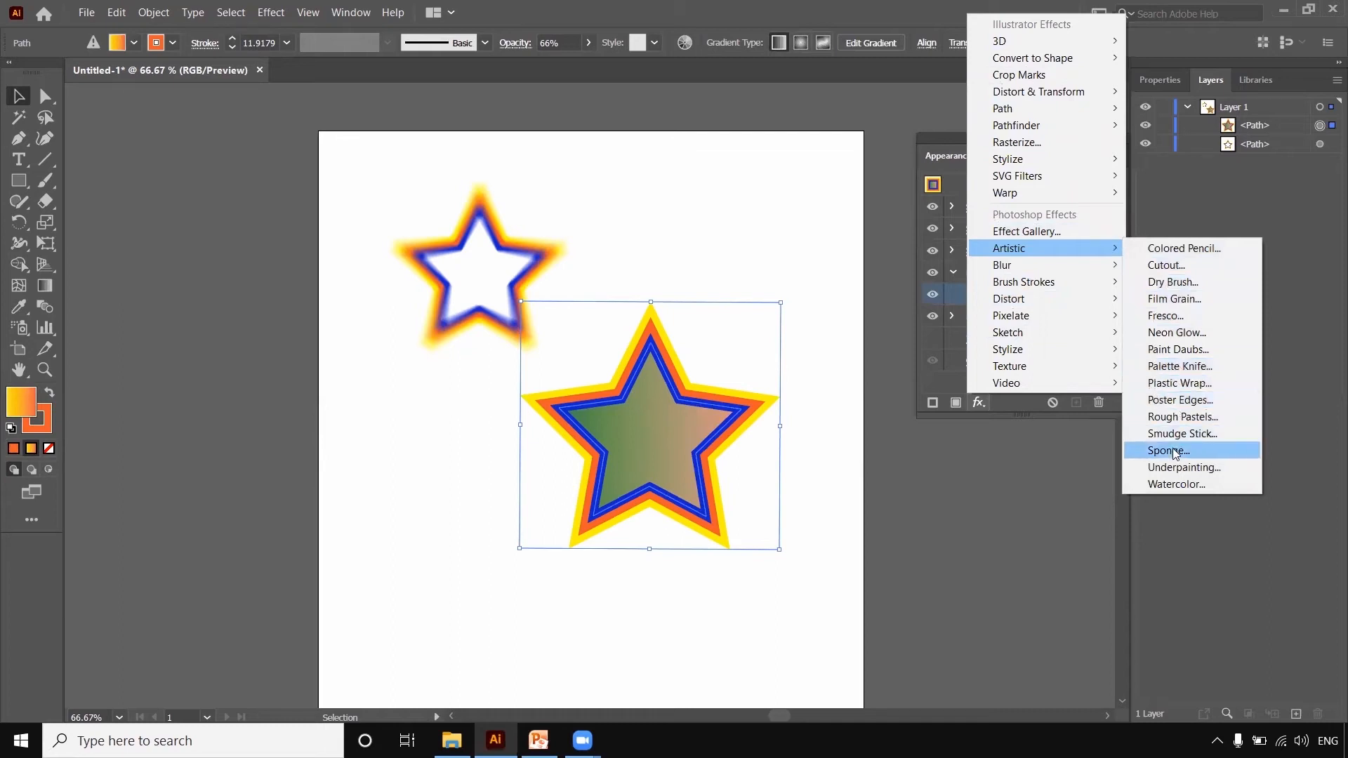
{"action": "mouse_move", "coordinate": [1013, 284]}
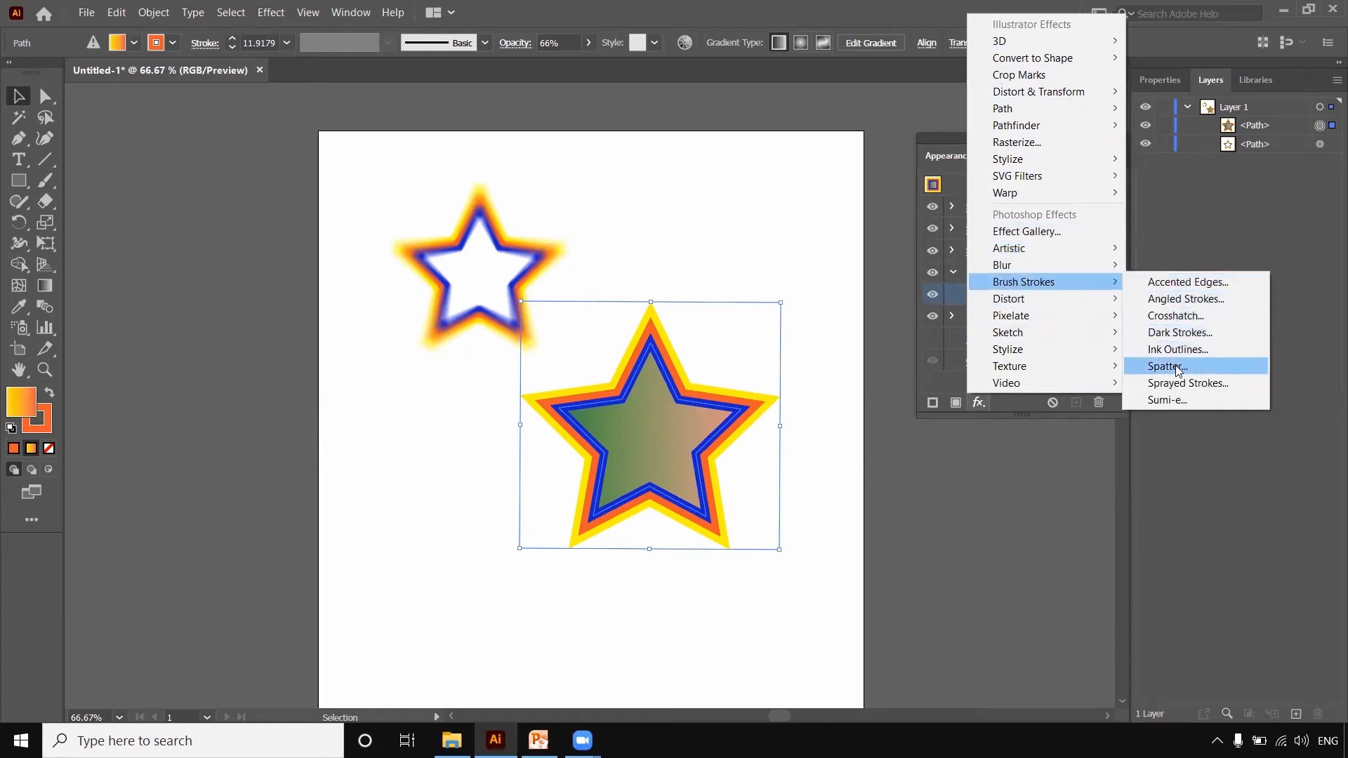
{"action": "left_click", "coordinate": [739, 511]}
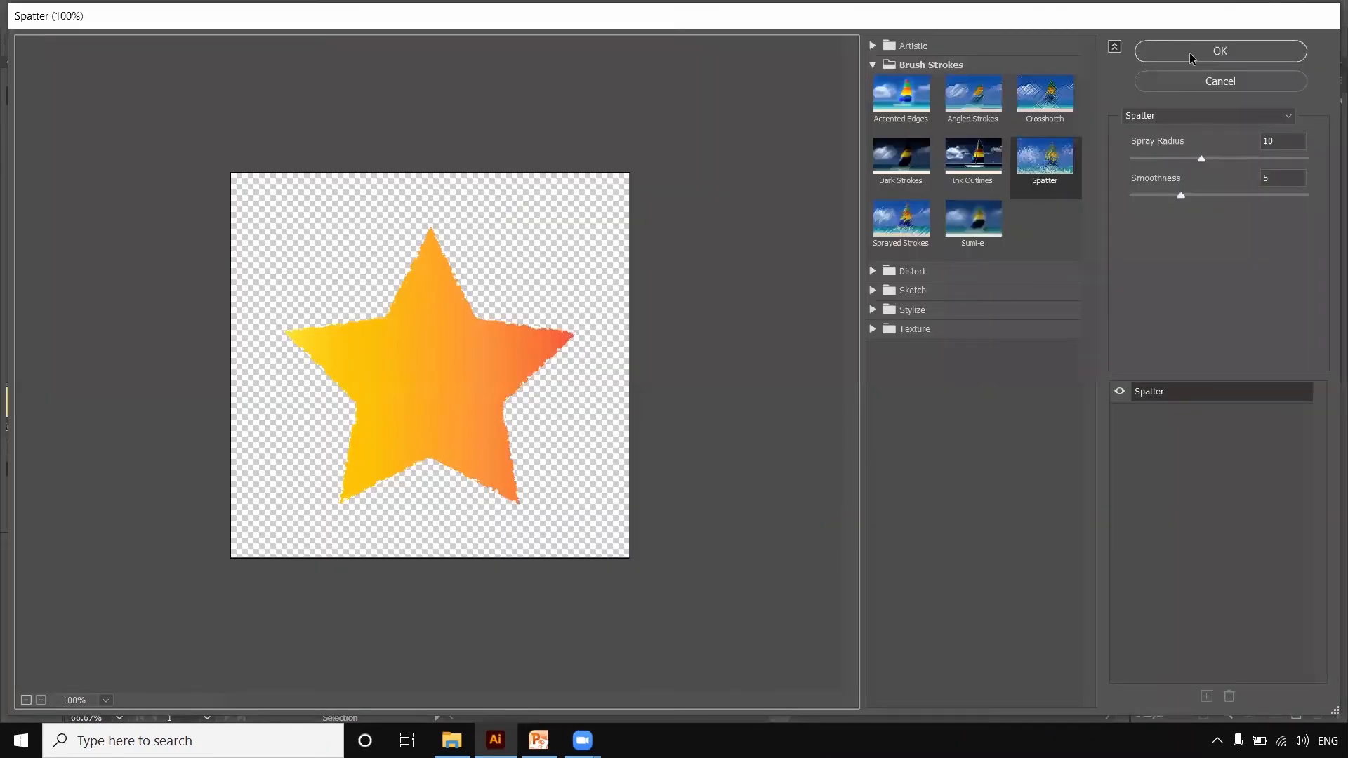
{"action": "left_click", "coordinate": [1192, 55]}
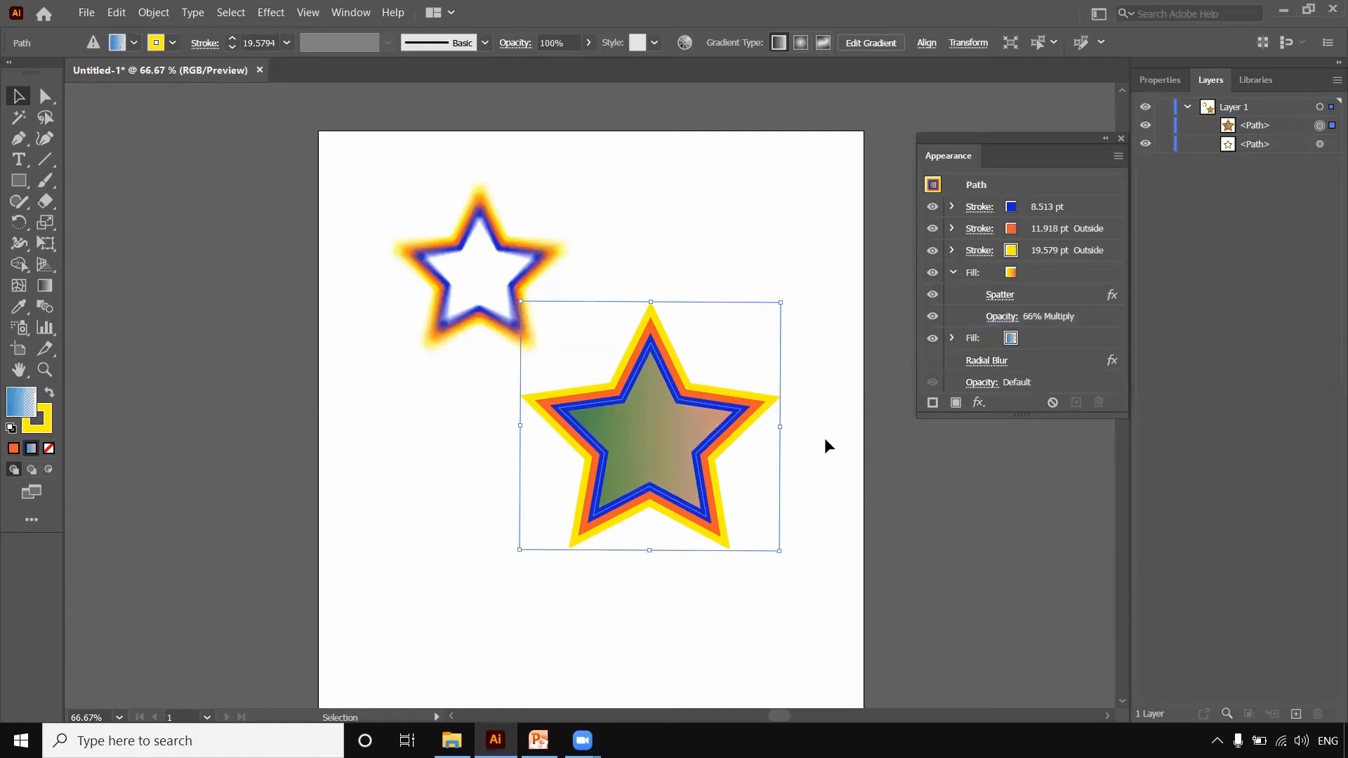
Examine the spattered fill of the large star up close and undo the Spatter effect
{"action": "left_click", "coordinate": [830, 439]}
{"action": "left_click", "coordinate": [681, 433]}
{"action": "left_click", "coordinate": [847, 467]}
{"action": "left_click", "coordinate": [656, 458]}
{"action": "key", "text": "ctrl+equal"}
{"action": "key", "text": "ctrl+equal"}
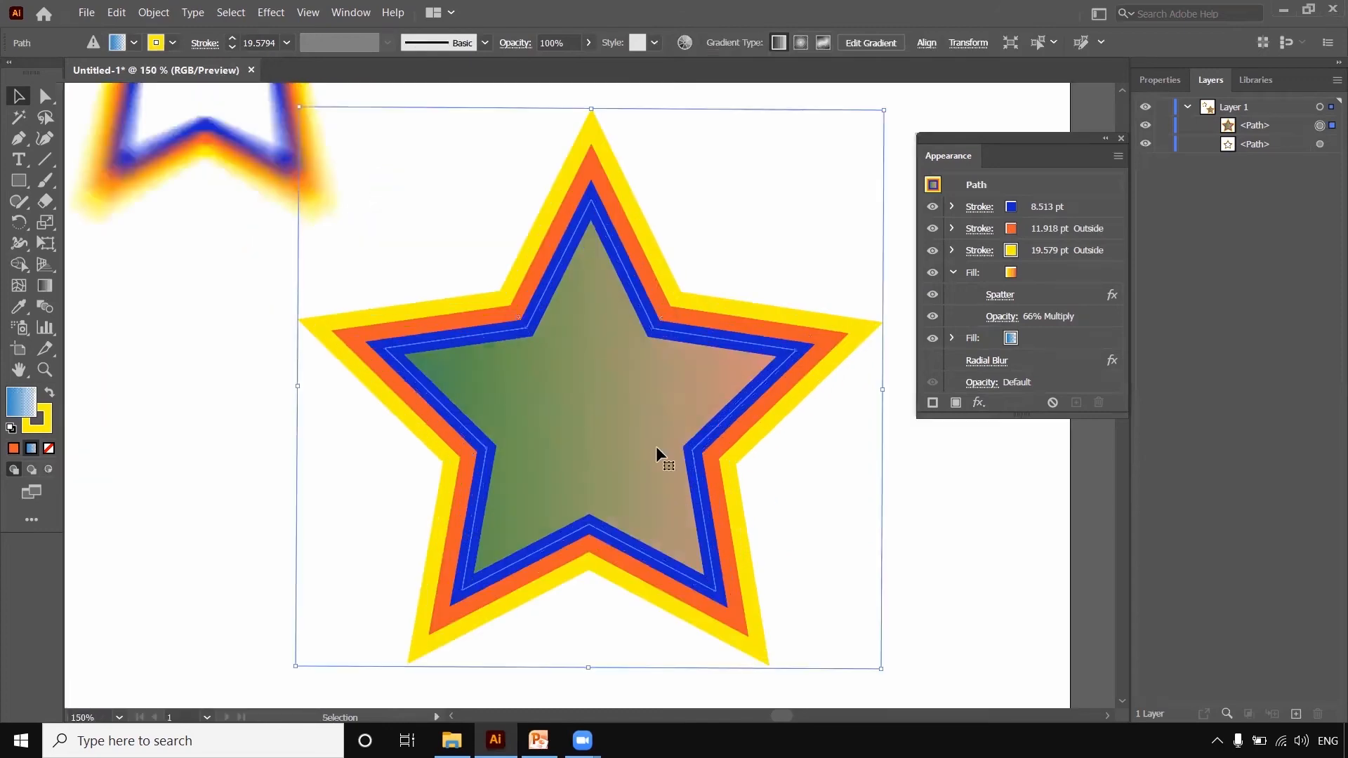
{"action": "key", "text": "ctrl+minus"}
{"action": "key", "text": "ctrl+minus"}
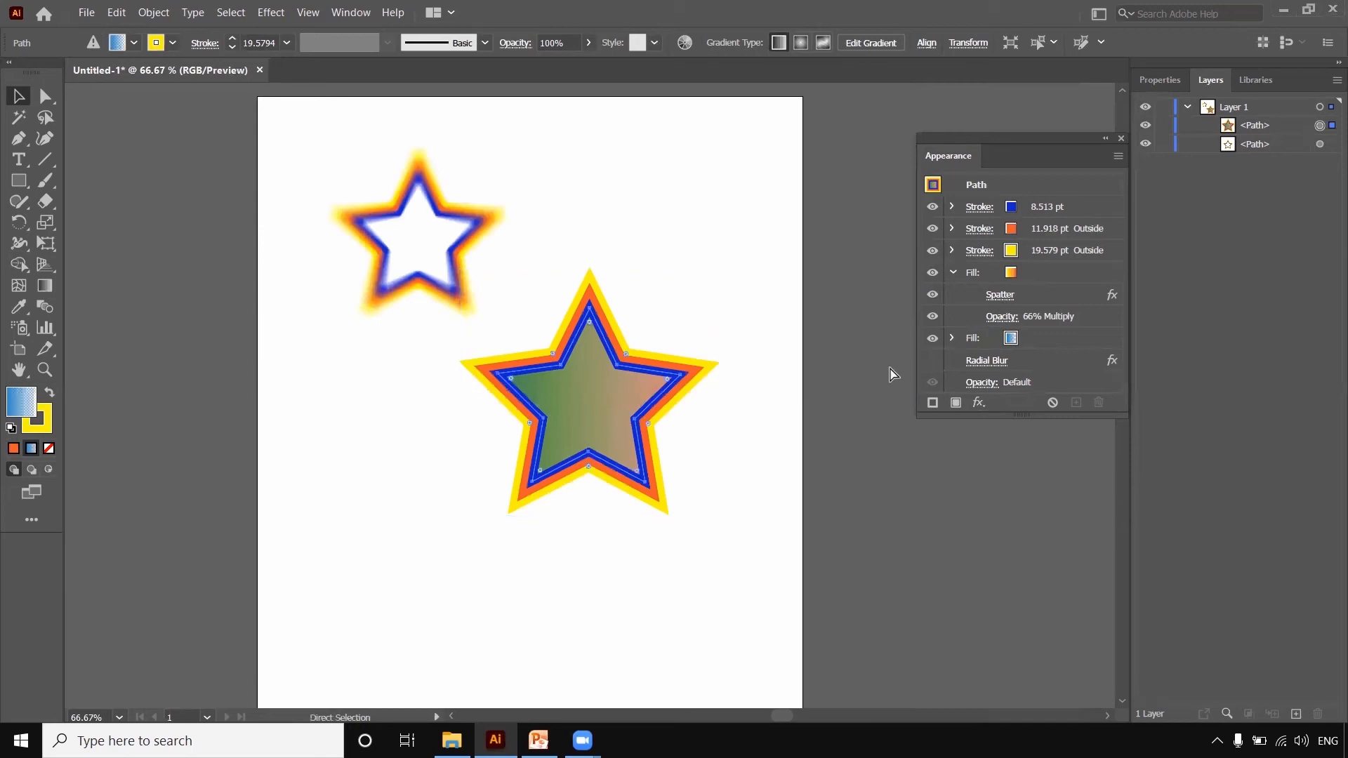
{"action": "key", "text": "ctrl+z"}
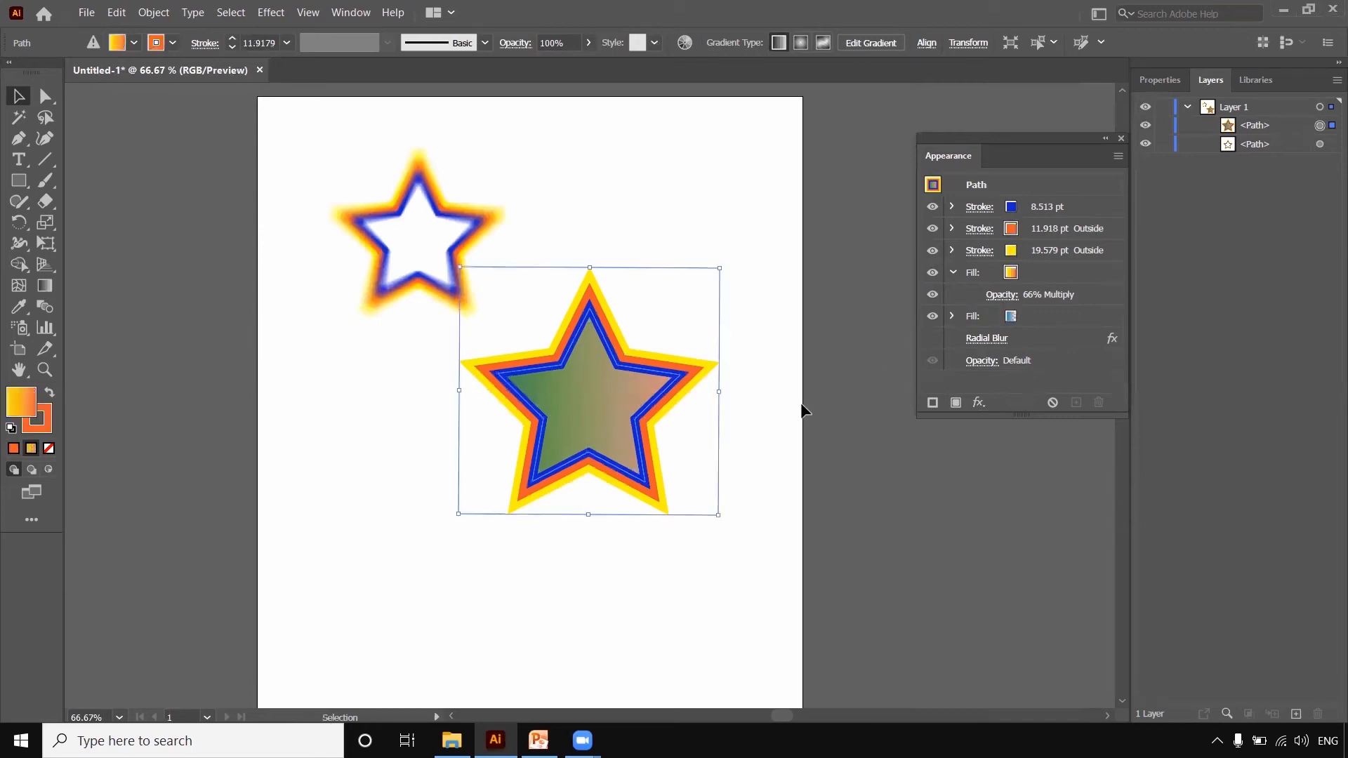
Apply the Stained Glass texture to the whole large star with cell size 10, border thickness 4 and light intensity 3, and deselect it
{"action": "left_click", "coordinate": [978, 402]}
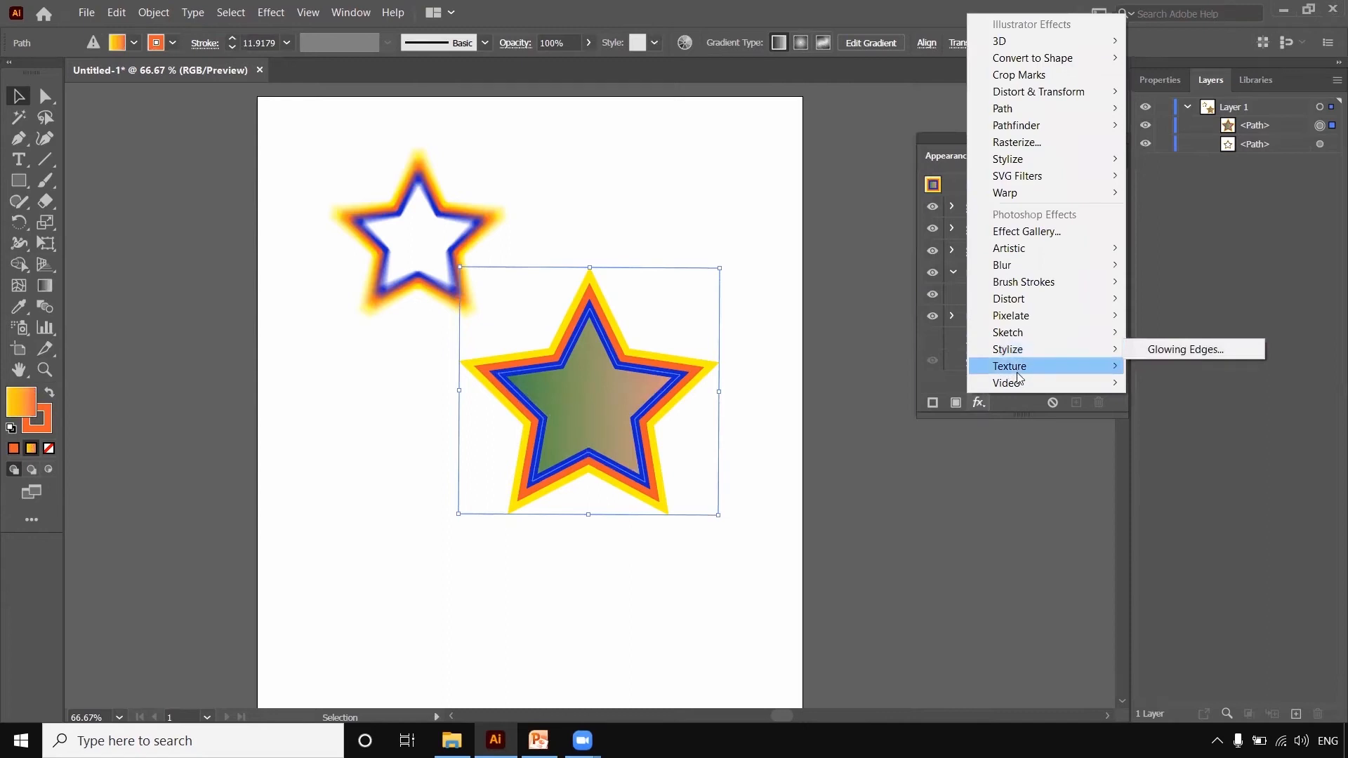
{"action": "mouse_move", "coordinate": [1011, 366]}
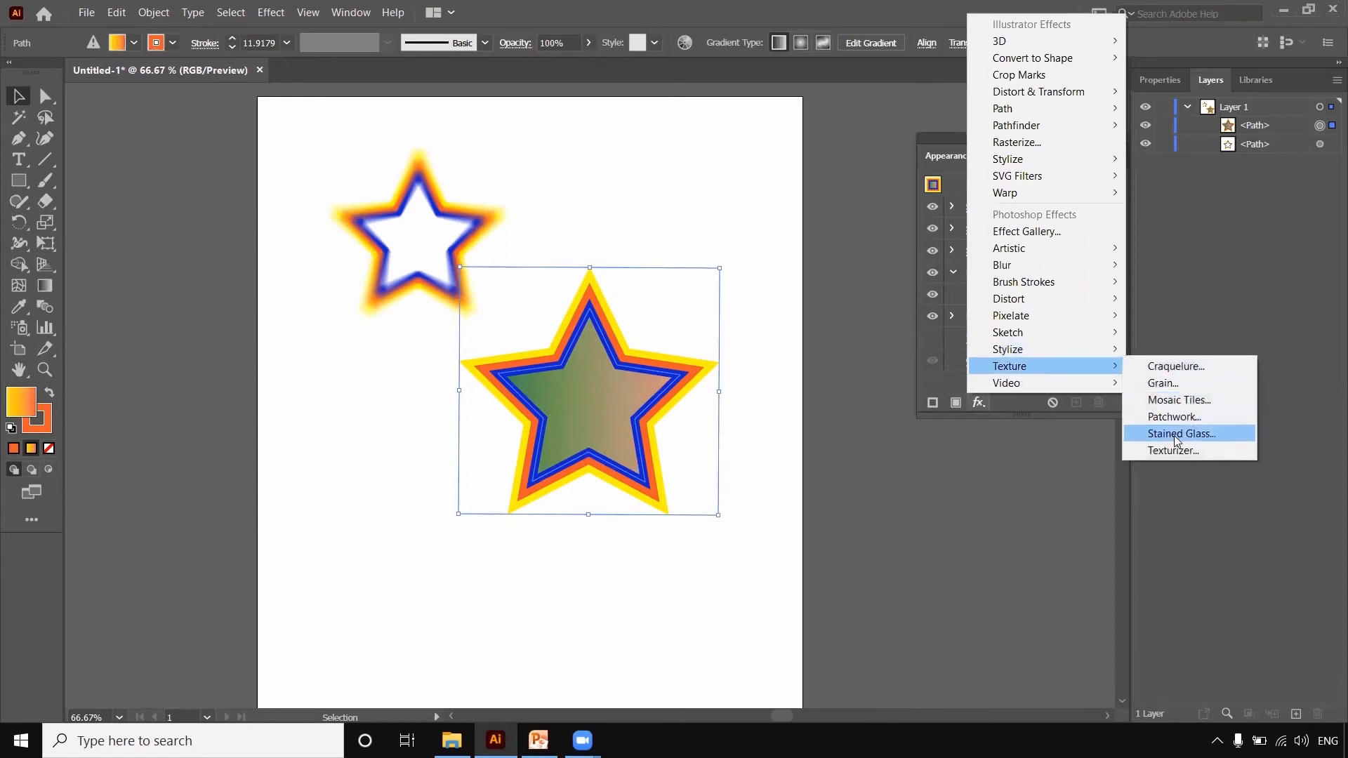
{"action": "left_click", "coordinate": [805, 511]}
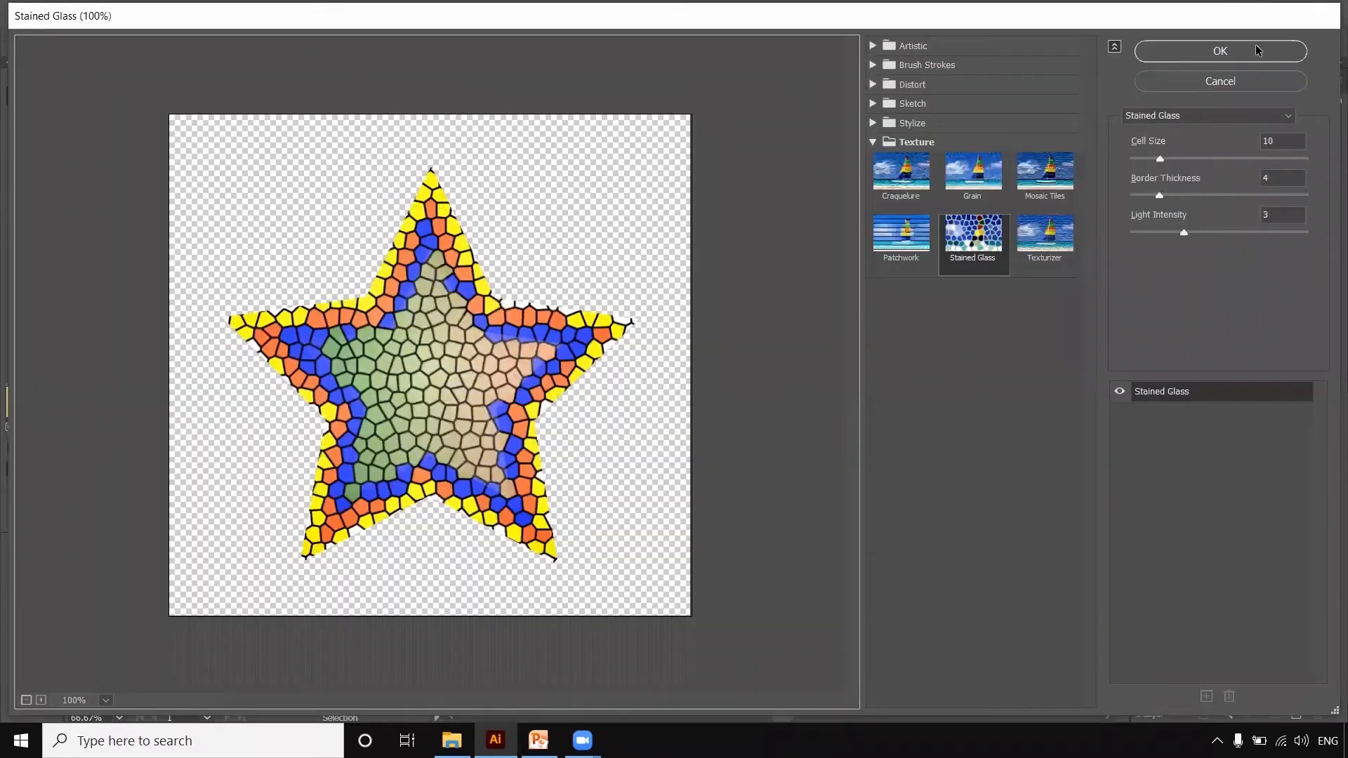
{"action": "left_click", "coordinate": [1257, 49]}
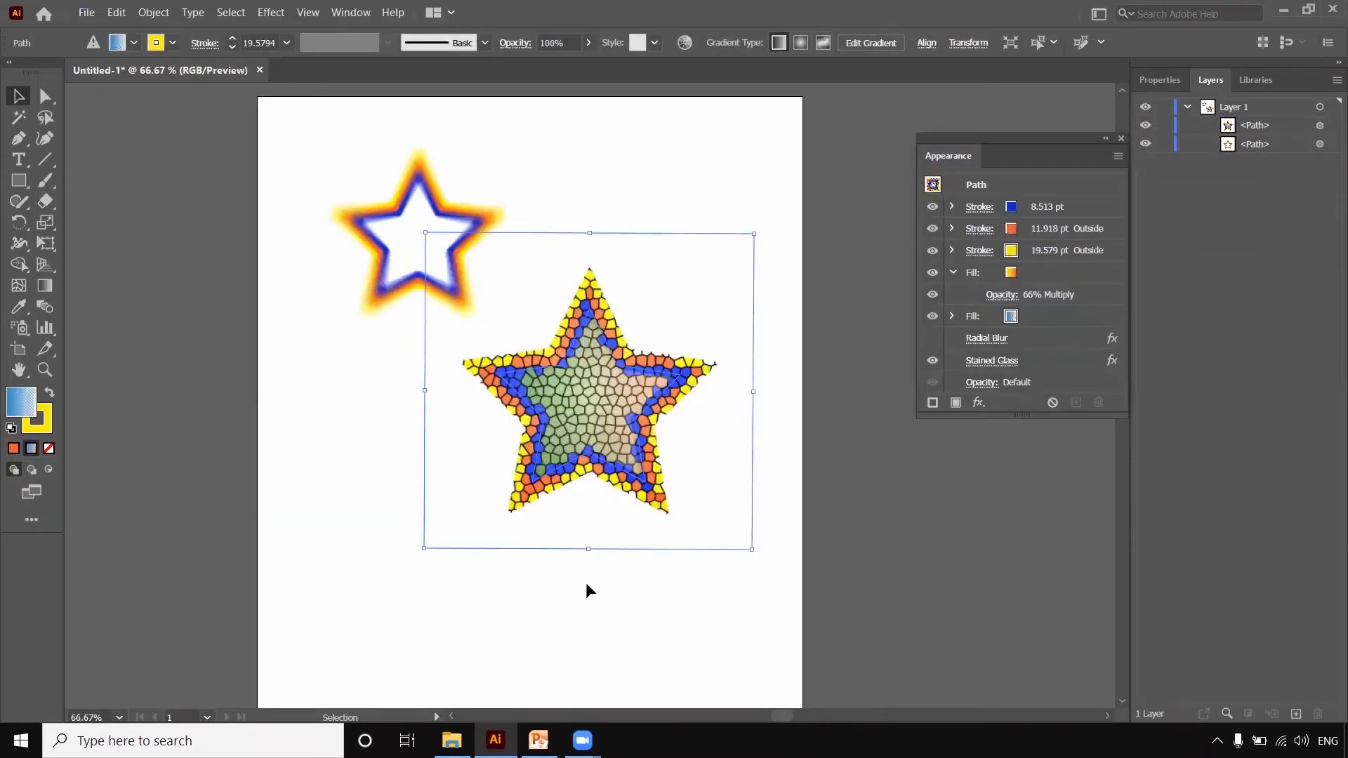
{"action": "left_click", "coordinate": [585, 583]}
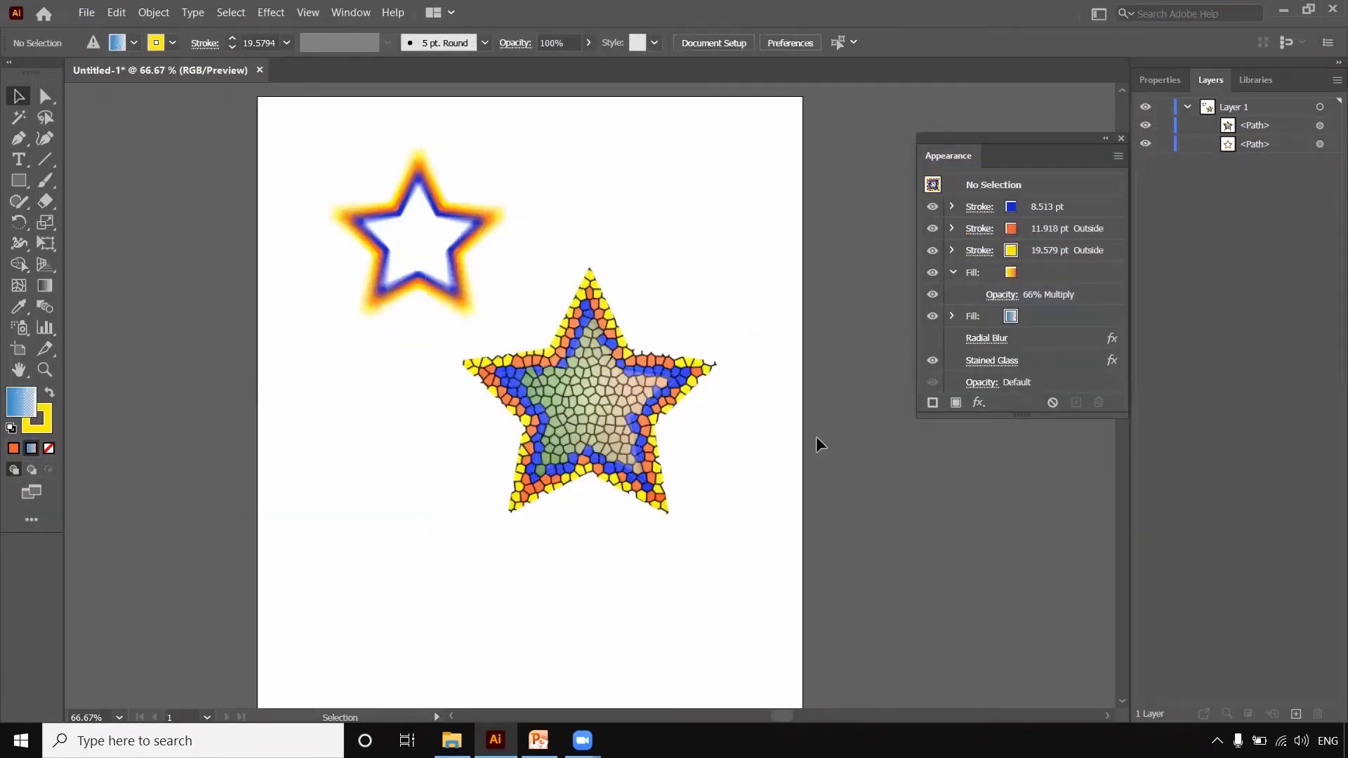
Select the large stained-glass star and scale it up to about one and a half times its size
{"action": "left_click_drag", "start_coordinate": [522, 250], "coordinate": [667, 461]}
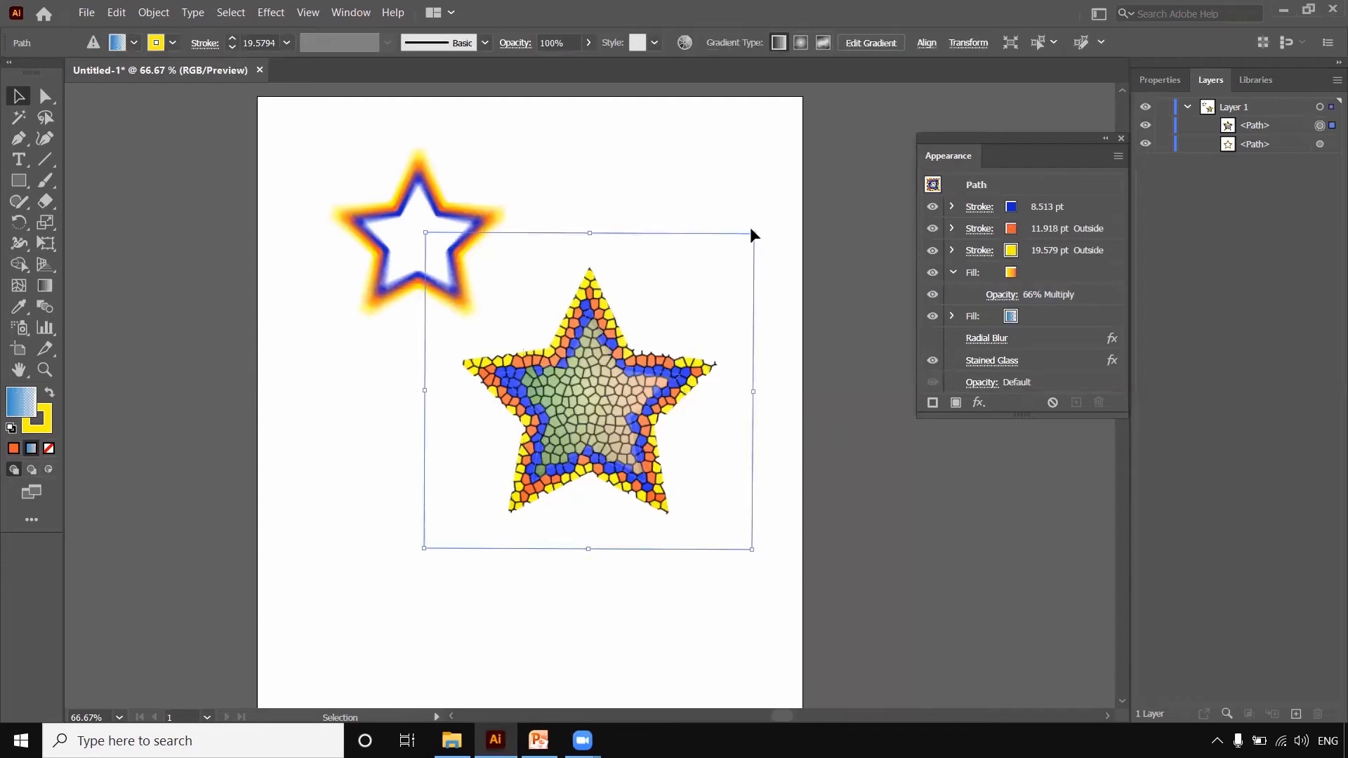
{"action": "mouse_move", "coordinate": [752, 233]}
{"action": "left_mouse_down"}
{"action": "mouse_move", "coordinate": [787, 184]}
{"action": "mouse_move", "coordinate": [812, 178]}
{"action": "left_mouse_up"}
{"action": "left_click_drag", "start_coordinate": [427, 546], "coordinate": [310, 622]}
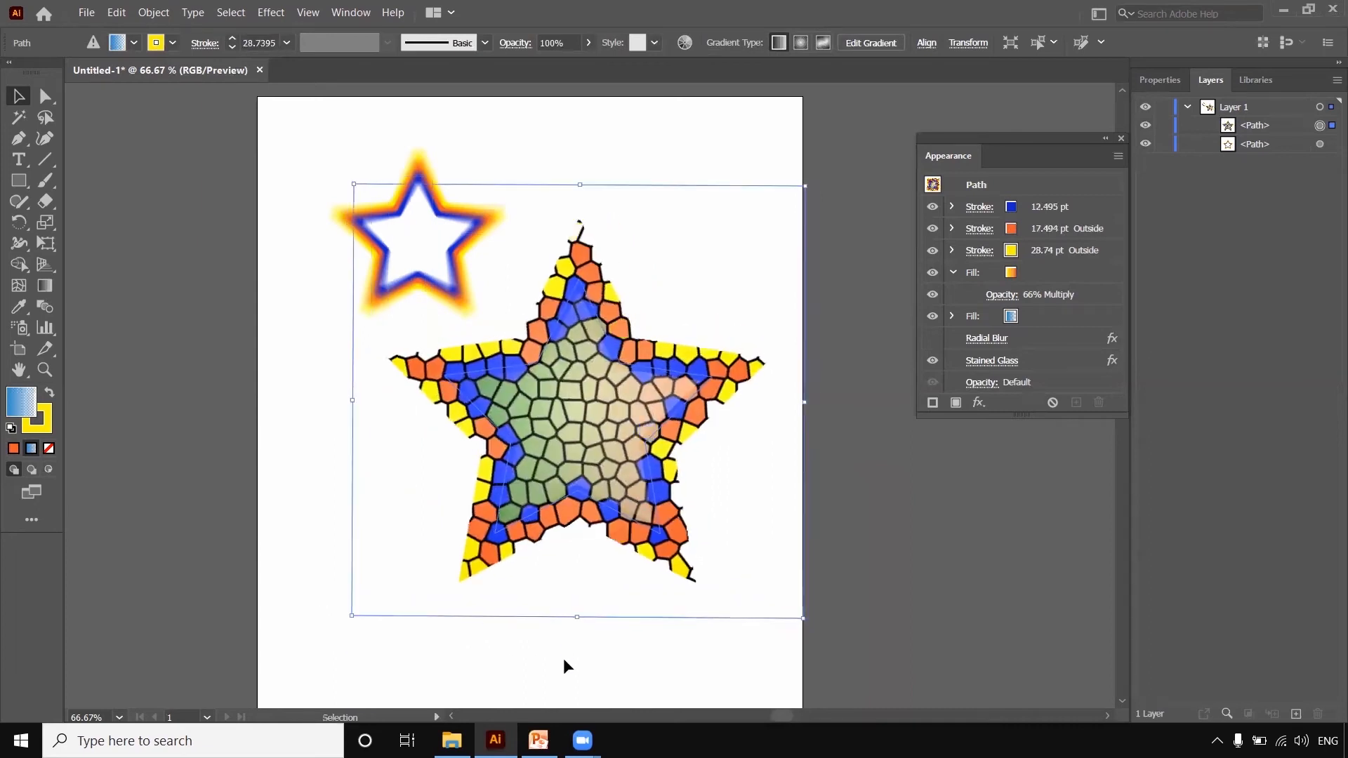
{"action": "left_click", "coordinate": [582, 589]}
{"action": "left_click", "coordinate": [577, 414]}
Try scaling the large star down toward the artboard's lower right, undo the change and deselect the star
{"action": "mouse_move", "coordinate": [354, 184]}
{"action": "left_mouse_down"}
{"action": "mouse_move", "coordinate": [533, 301]}
{"action": "mouse_move", "coordinate": [517, 295]}
{"action": "left_mouse_up"}
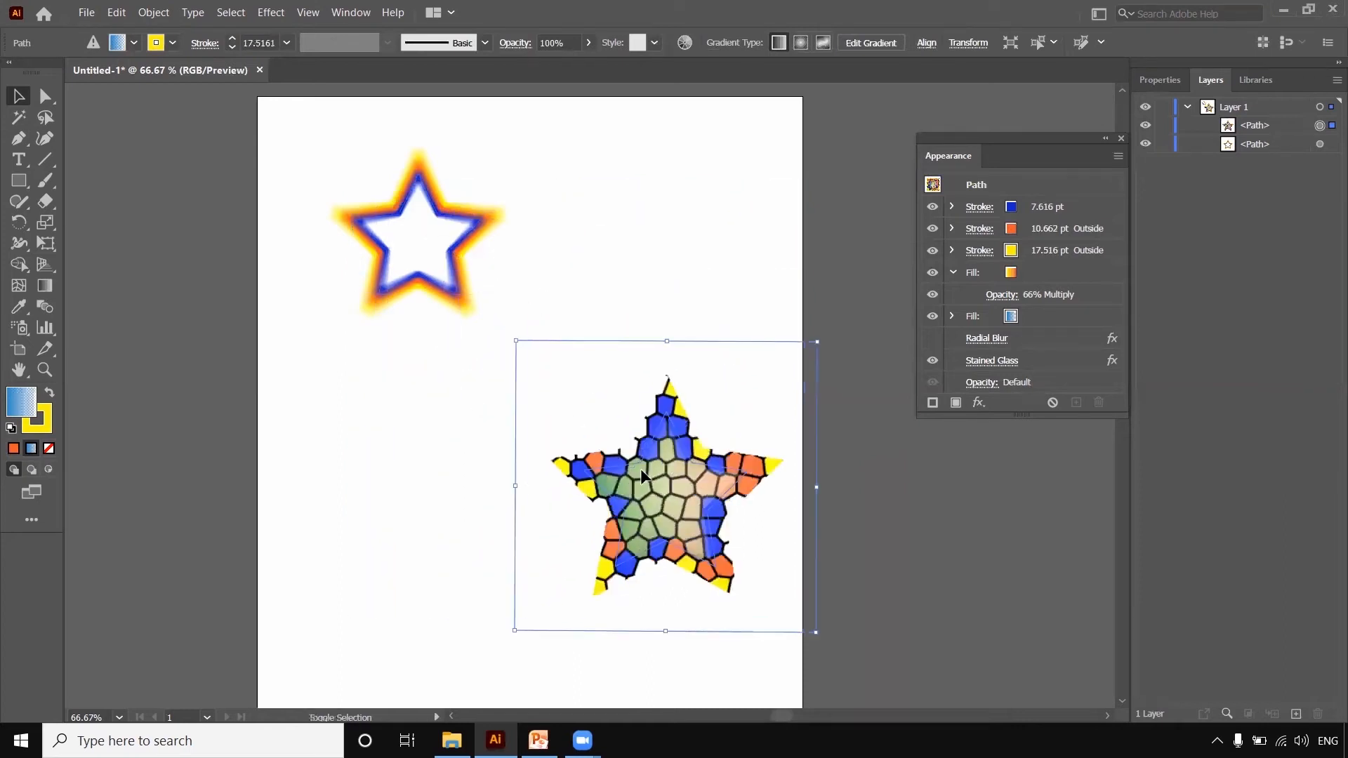
{"action": "left_click", "coordinate": [654, 656]}
{"action": "key", "text": "ctrl+z"}
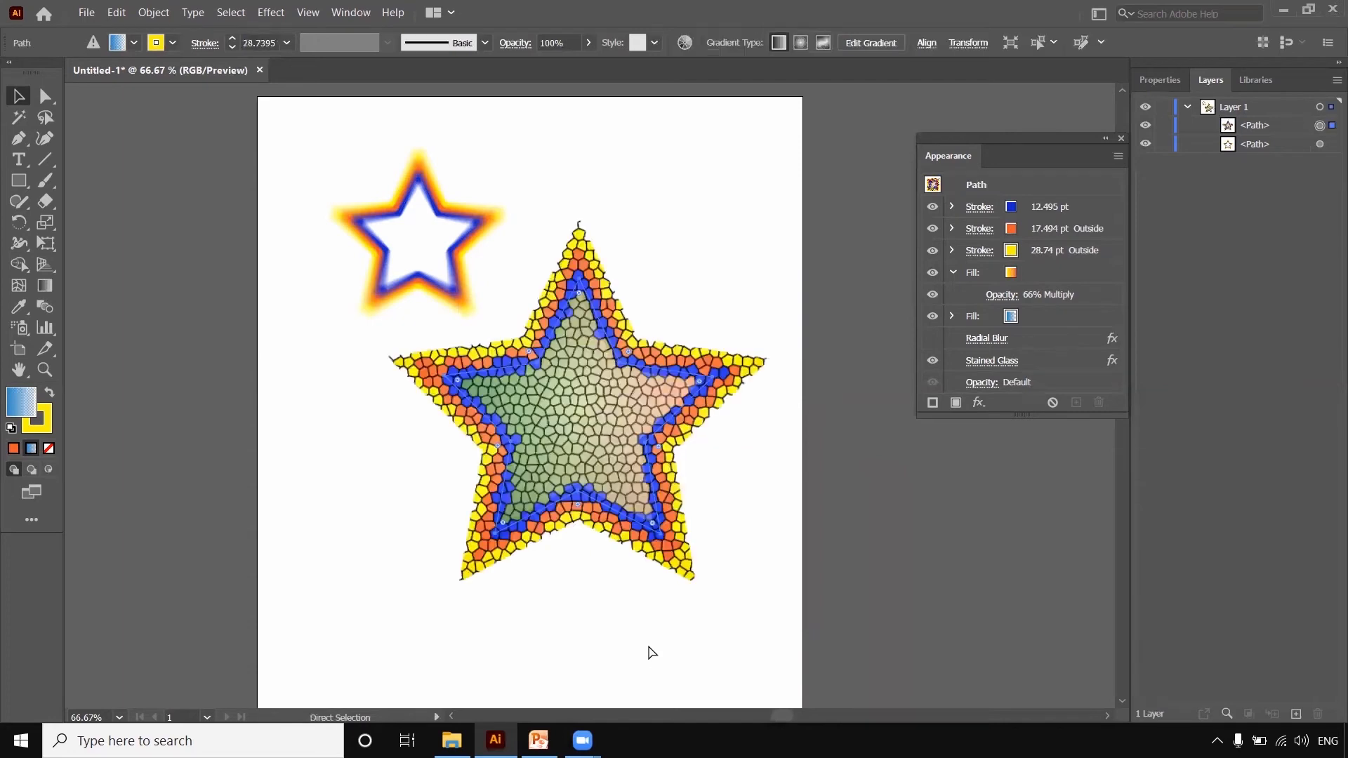
{"action": "left_click", "coordinate": [537, 644]}
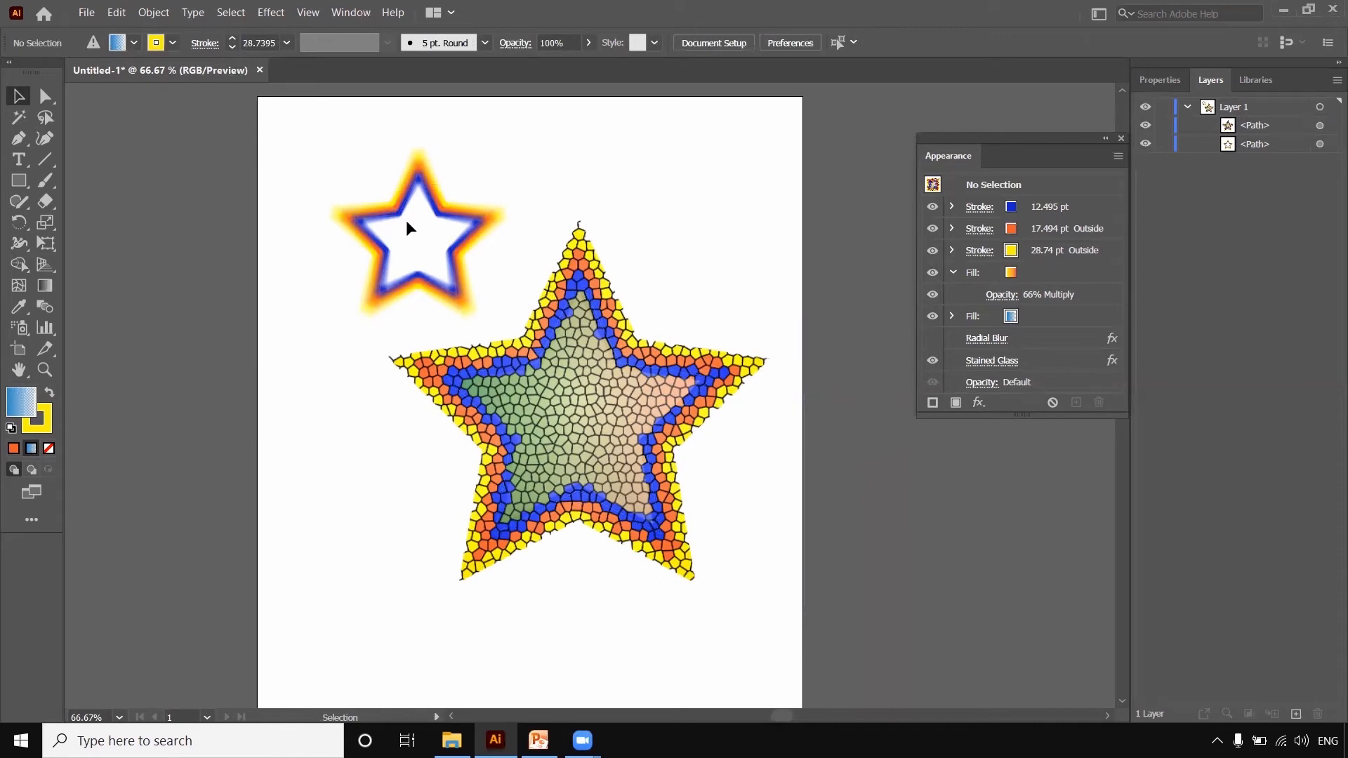
Move the small blurred star closer to the artboard's upper-left corner and shift the large star slightly up and to the right
{"action": "left_click_drag", "start_coordinate": [392, 211], "coordinate": [347, 181]}
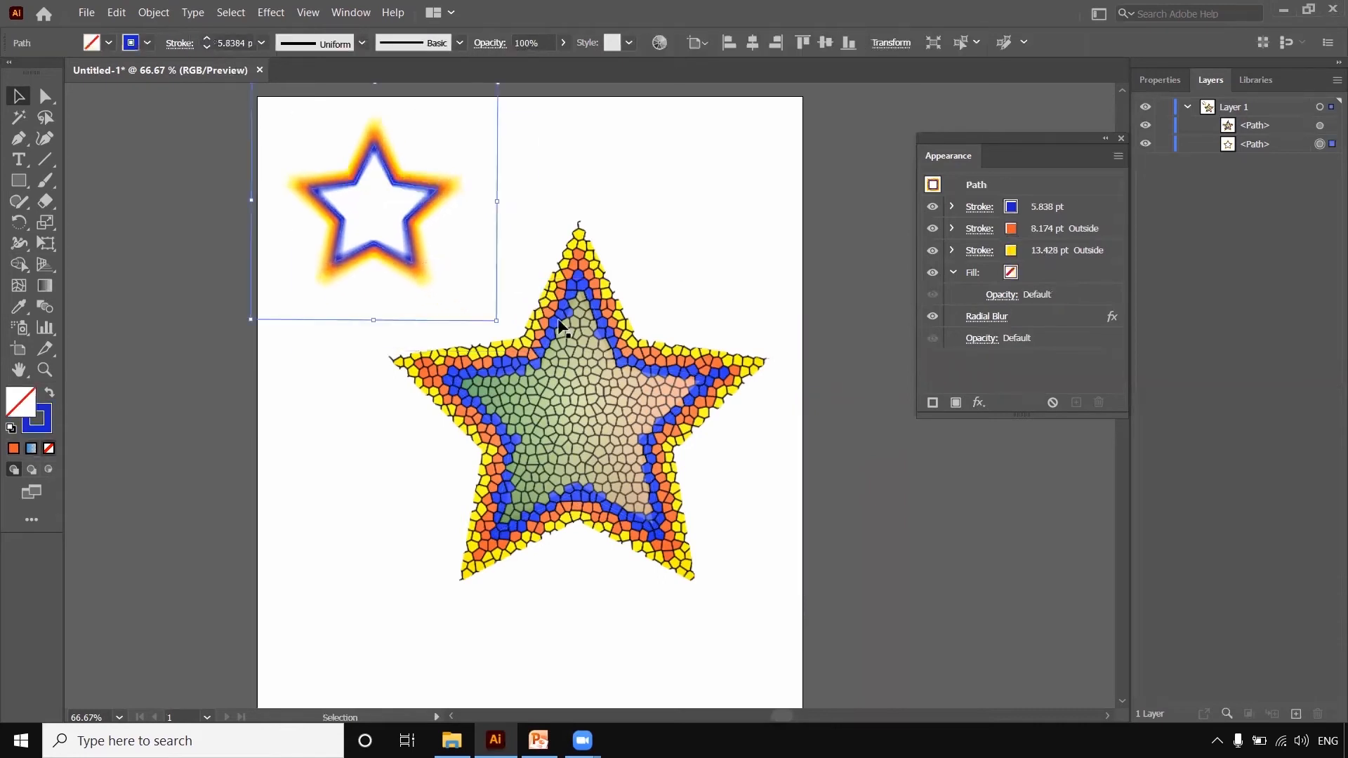
{"action": "left_click", "coordinate": [611, 374]}
{"action": "left_click", "coordinate": [589, 642]}
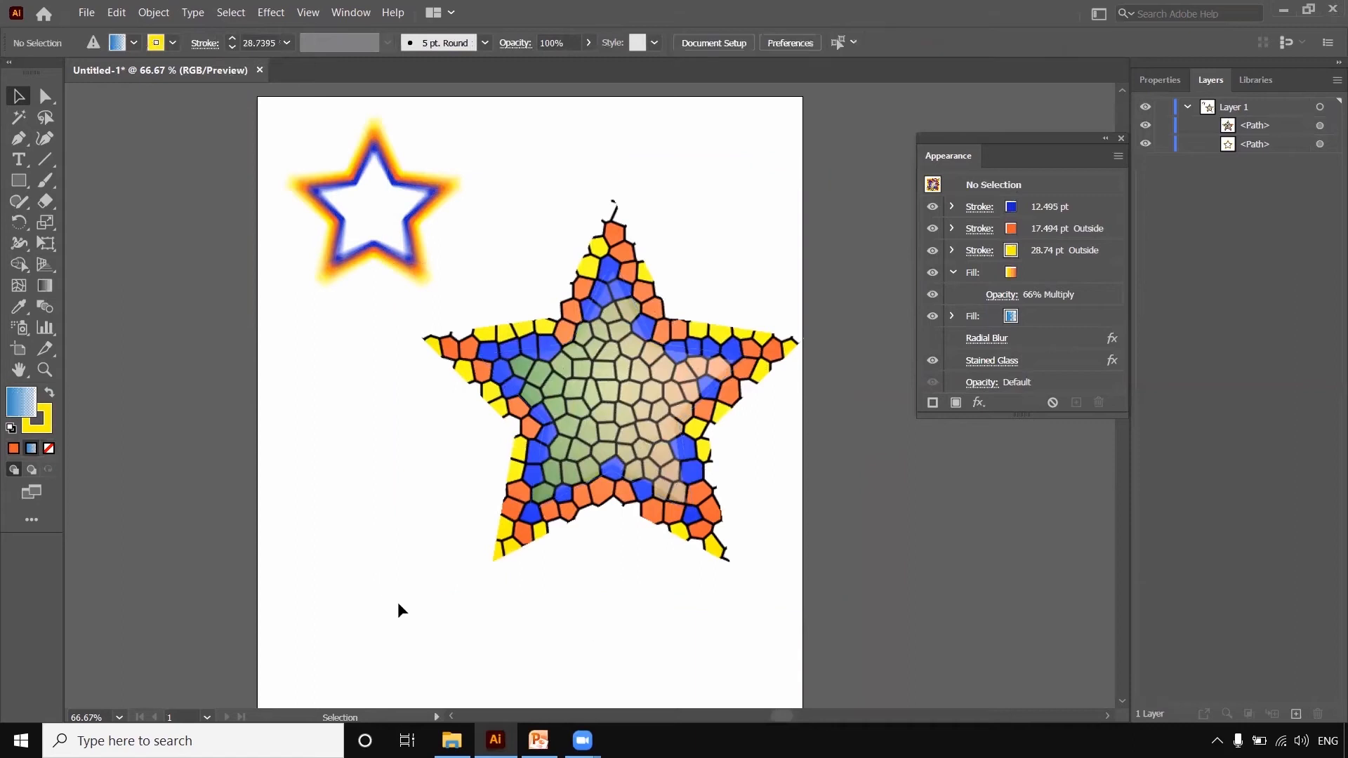
Delete the large stained-glass star and undo the deletion
{"action": "key", "text": "ctrl+minus"}
{"action": "key", "text": "ctrl+minus"}
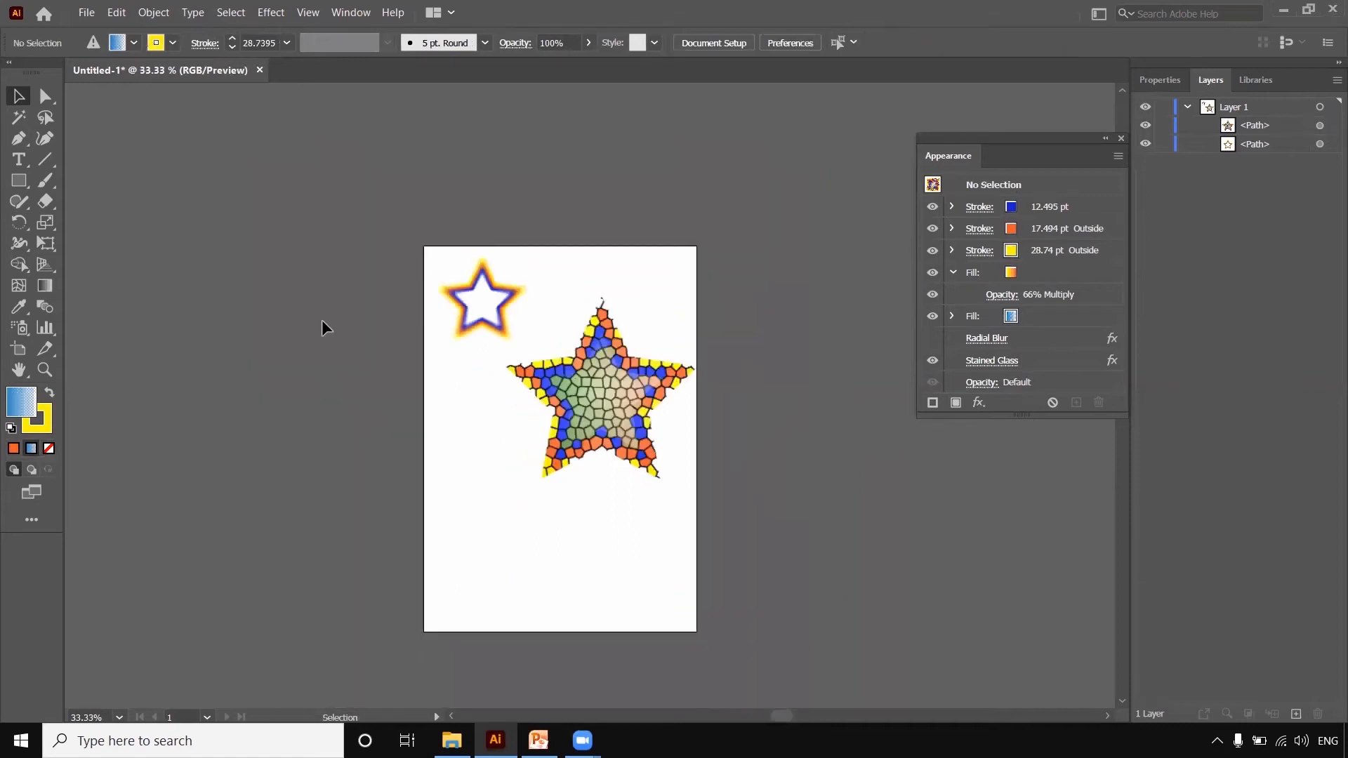
{"action": "left_click", "coordinate": [979, 403]}
{"action": "left_click", "coordinate": [571, 577]}
{"action": "left_click", "coordinate": [584, 393]}
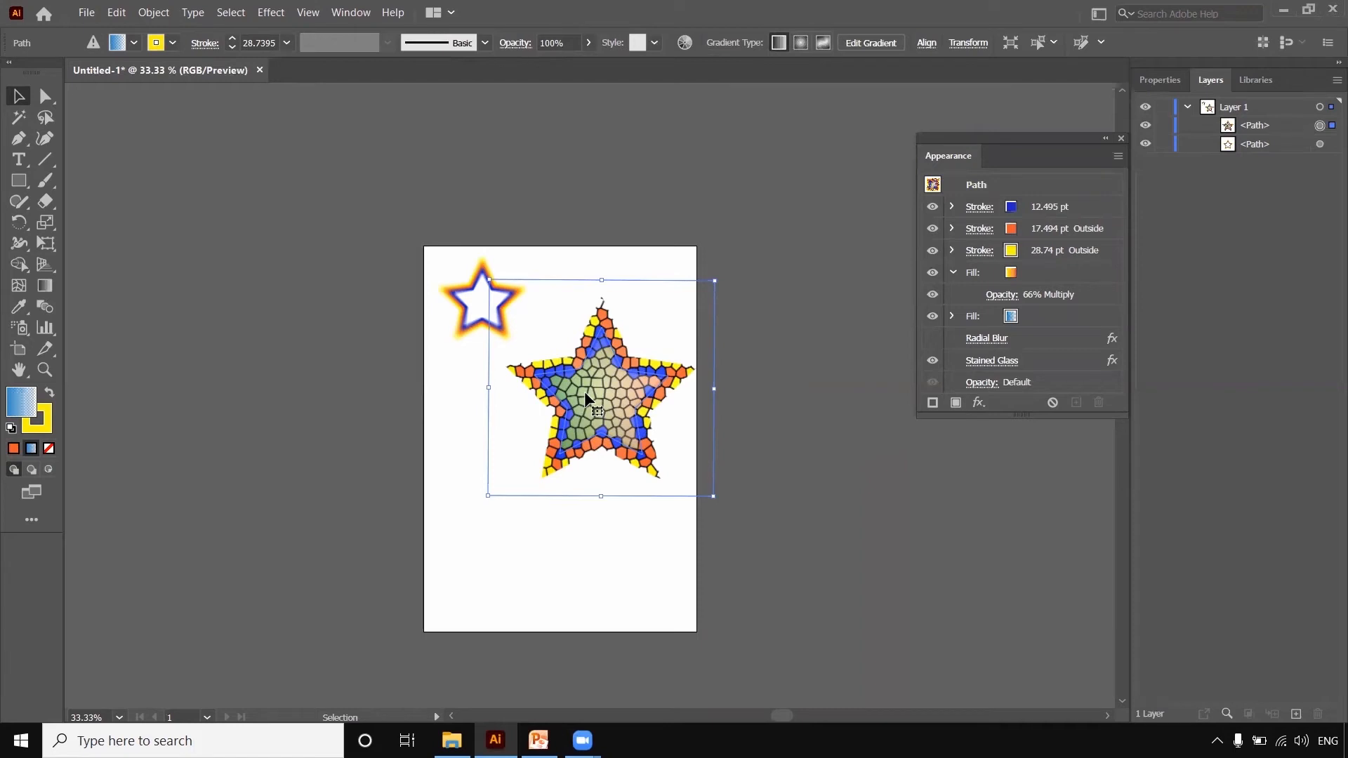
{"action": "key", "text": "Delete"}
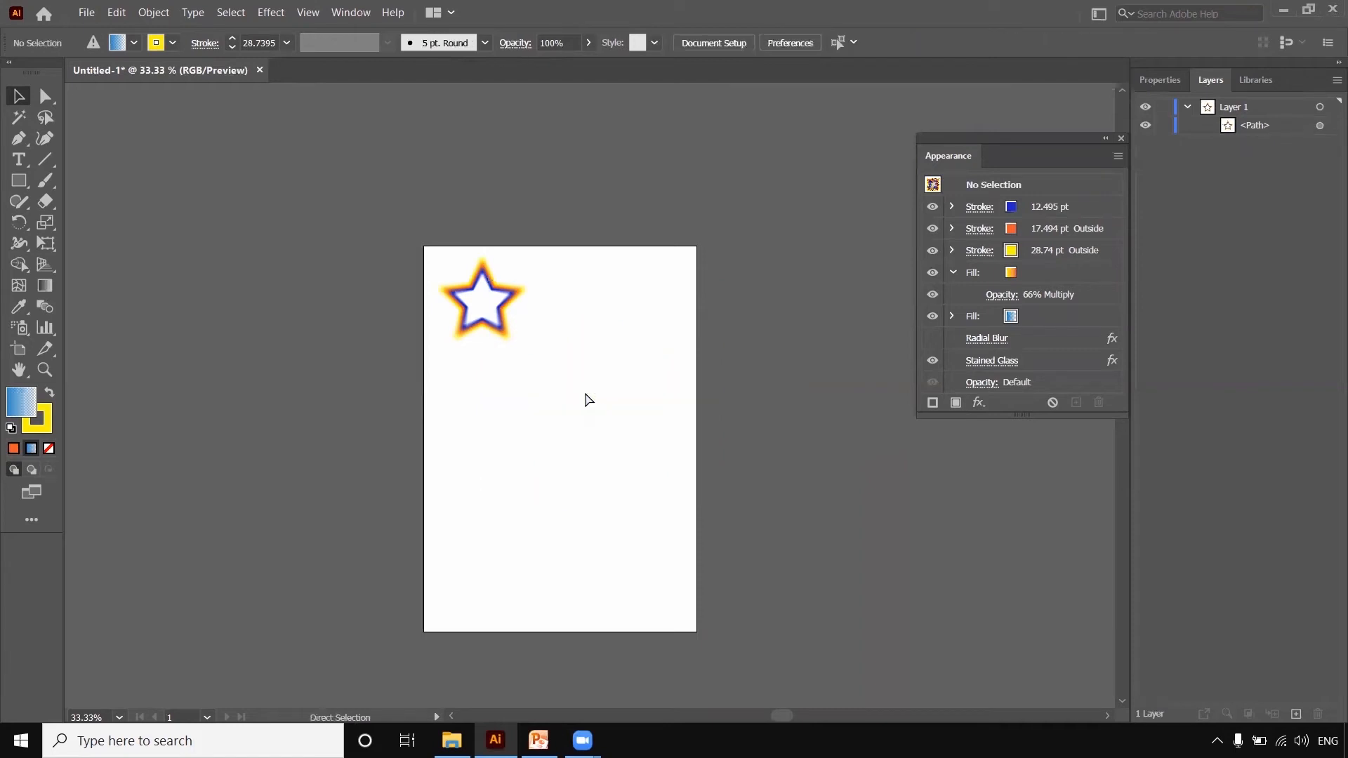
{"action": "key", "text": "ctrl+z"}
Shrink the large stained-glass star and move it off the artboard beyond its upper-right corner
{"action": "mouse_move", "coordinate": [714, 496]}
{"action": "left_mouse_down"}
{"action": "mouse_move", "coordinate": [668, 434]}
{"action": "mouse_move", "coordinate": [614, 404]}
{"action": "mouse_move", "coordinate": [674, 443]}
{"action": "mouse_move", "coordinate": [658, 443]}
{"action": "left_mouse_up"}
{"action": "left_click_drag", "start_coordinate": [600, 361], "coordinate": [795, 214]}
{"action": "left_click", "coordinate": [559, 322]}
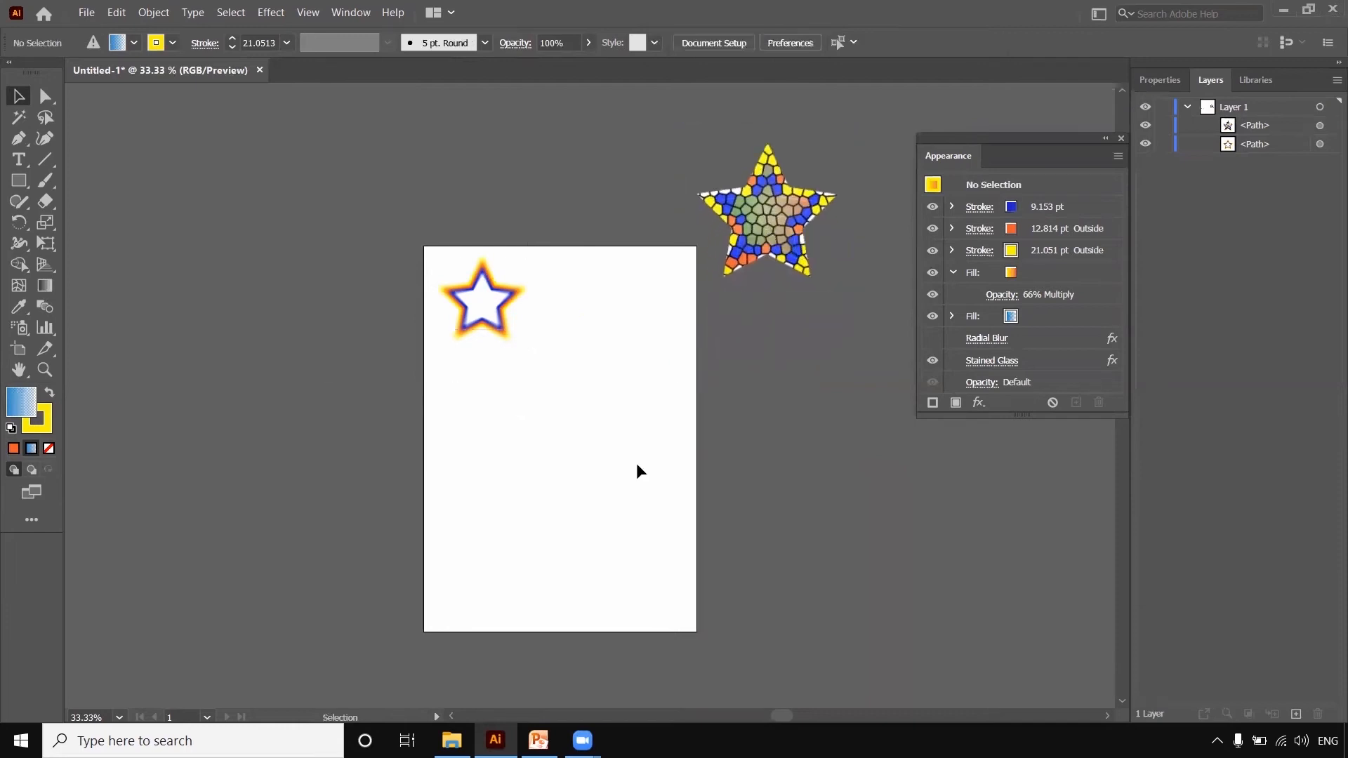
Draw a tall, narrow ellipse with a 17 pt blue stroke and no fill in the middle of the artboard
{"action": "key", "text": "ctrl+plus"}
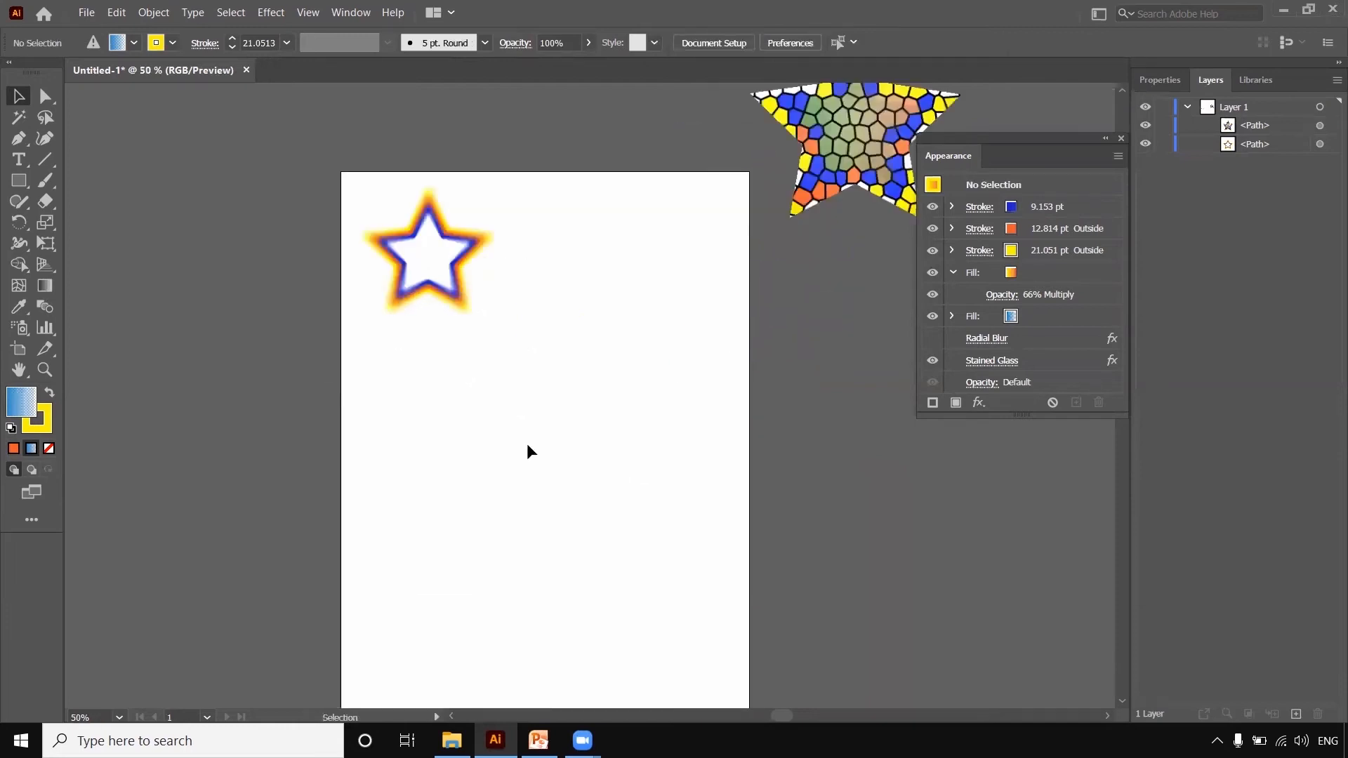
{"action": "scroll", "coordinate": [543, 495], "scroll_direction": "down", "scroll_amount": 2}
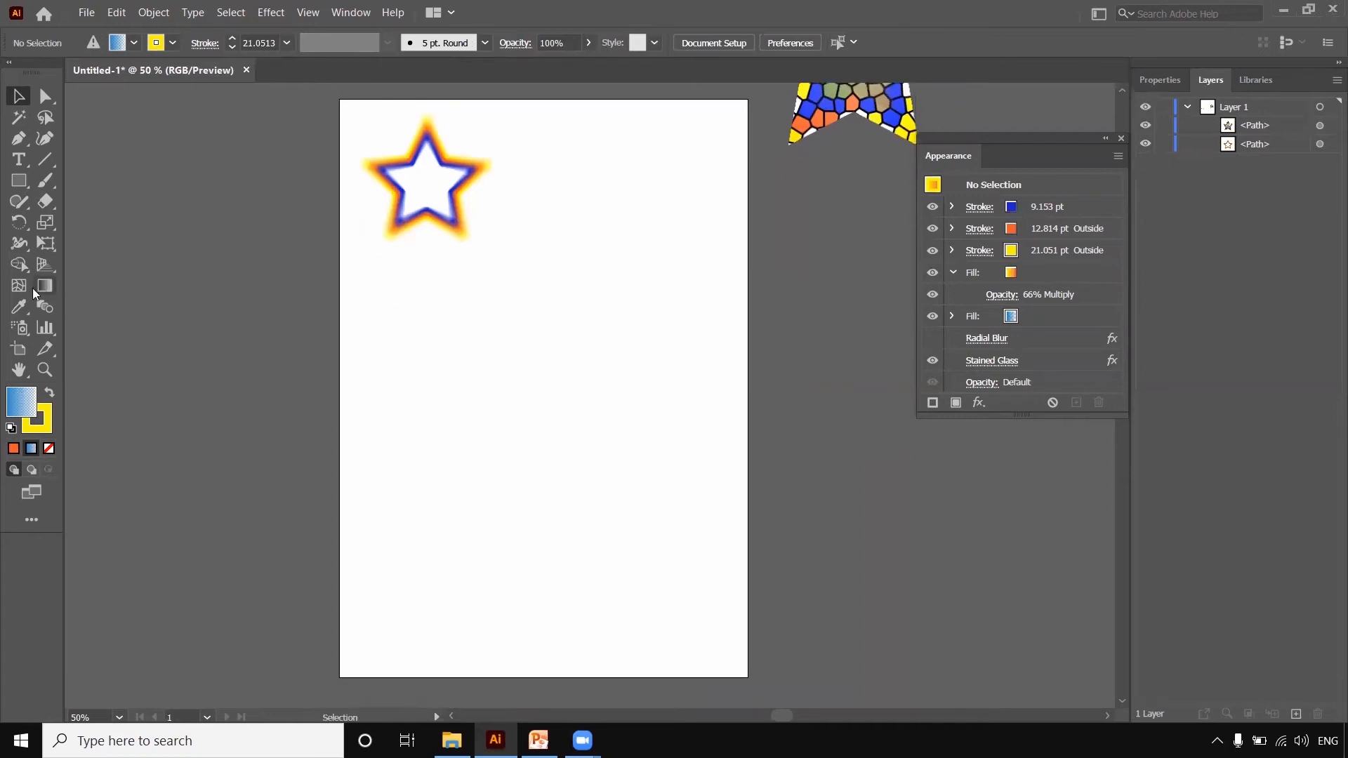
{"action": "left_click_drag", "start_coordinate": [24, 186], "coordinate": [102, 223]}
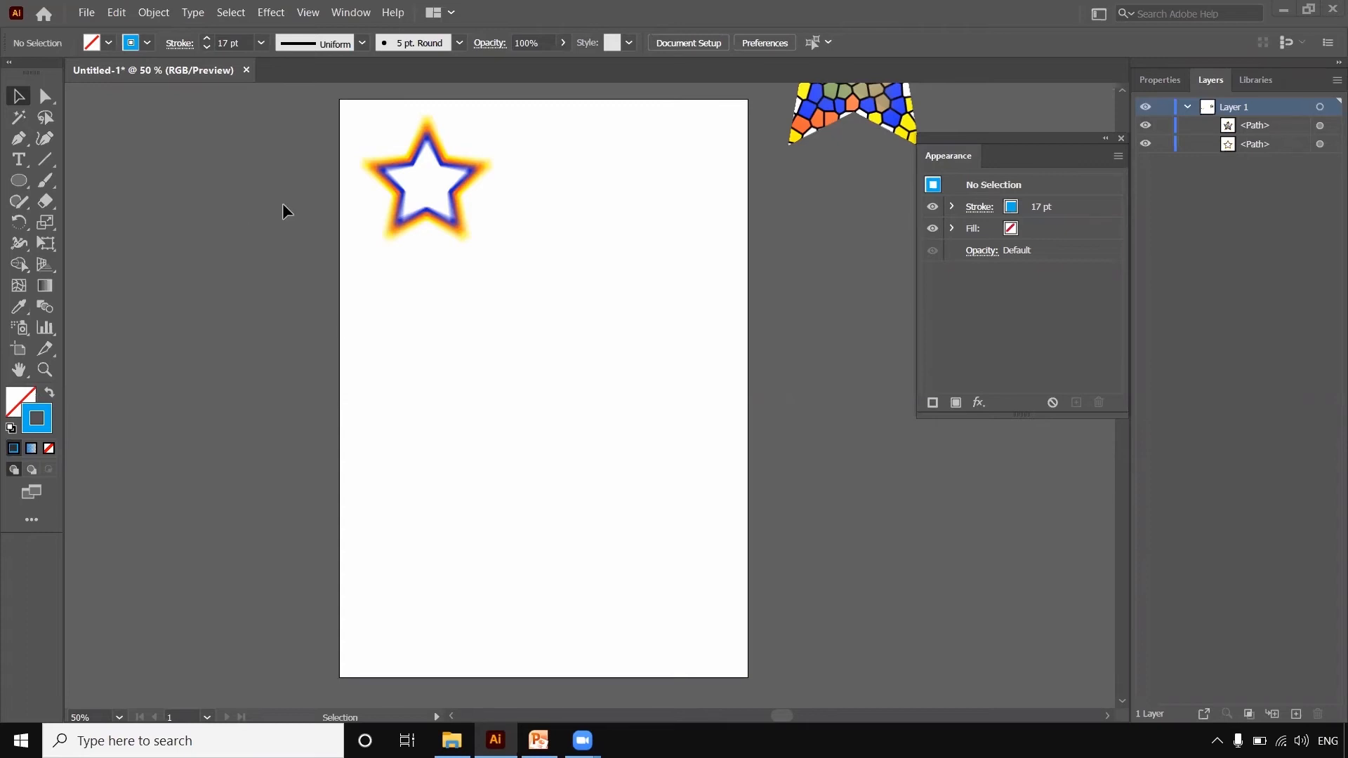
{"action": "left_click", "coordinate": [20, 180]}
{"action": "left_click_drag", "start_coordinate": [479, 292], "coordinate": [563, 513]}
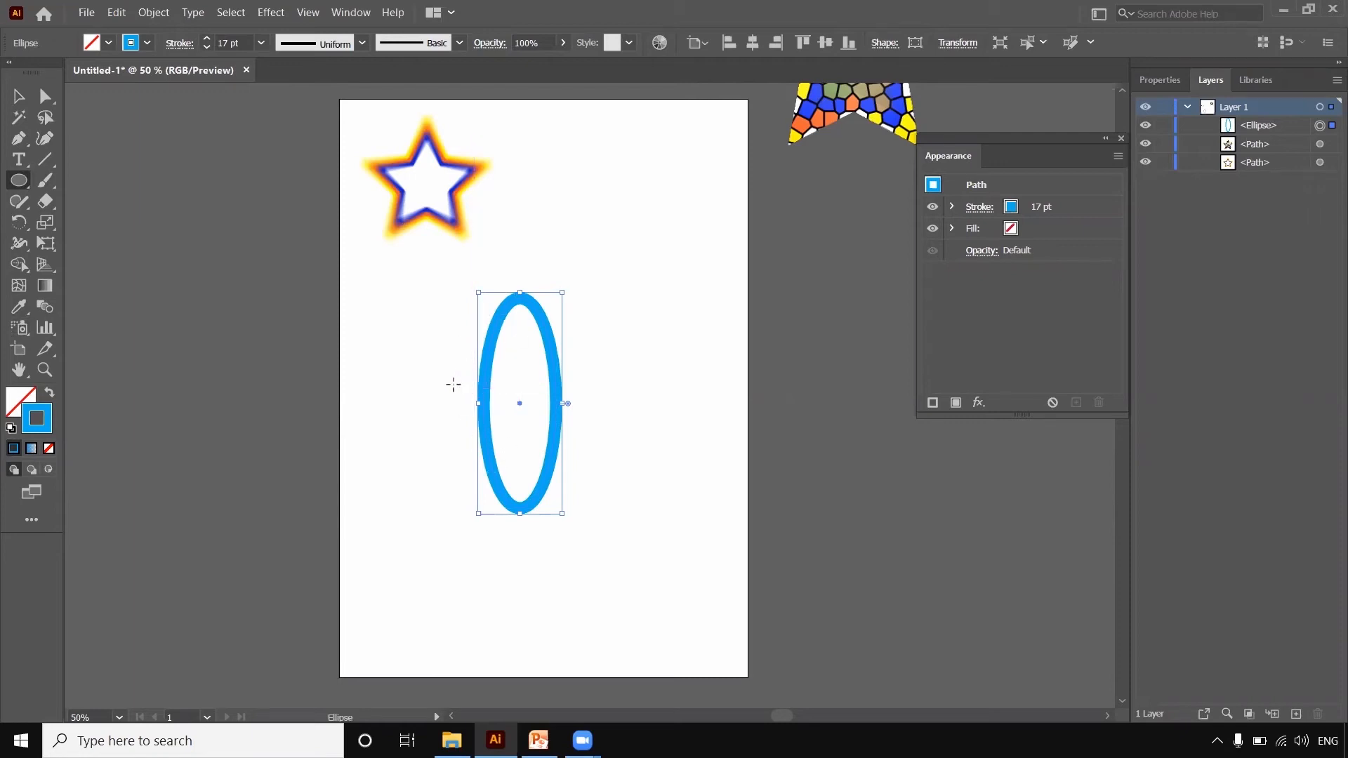
Clear the ellipse's appearance so it has neither stroke nor fill
{"action": "left_click", "coordinate": [1119, 157]}
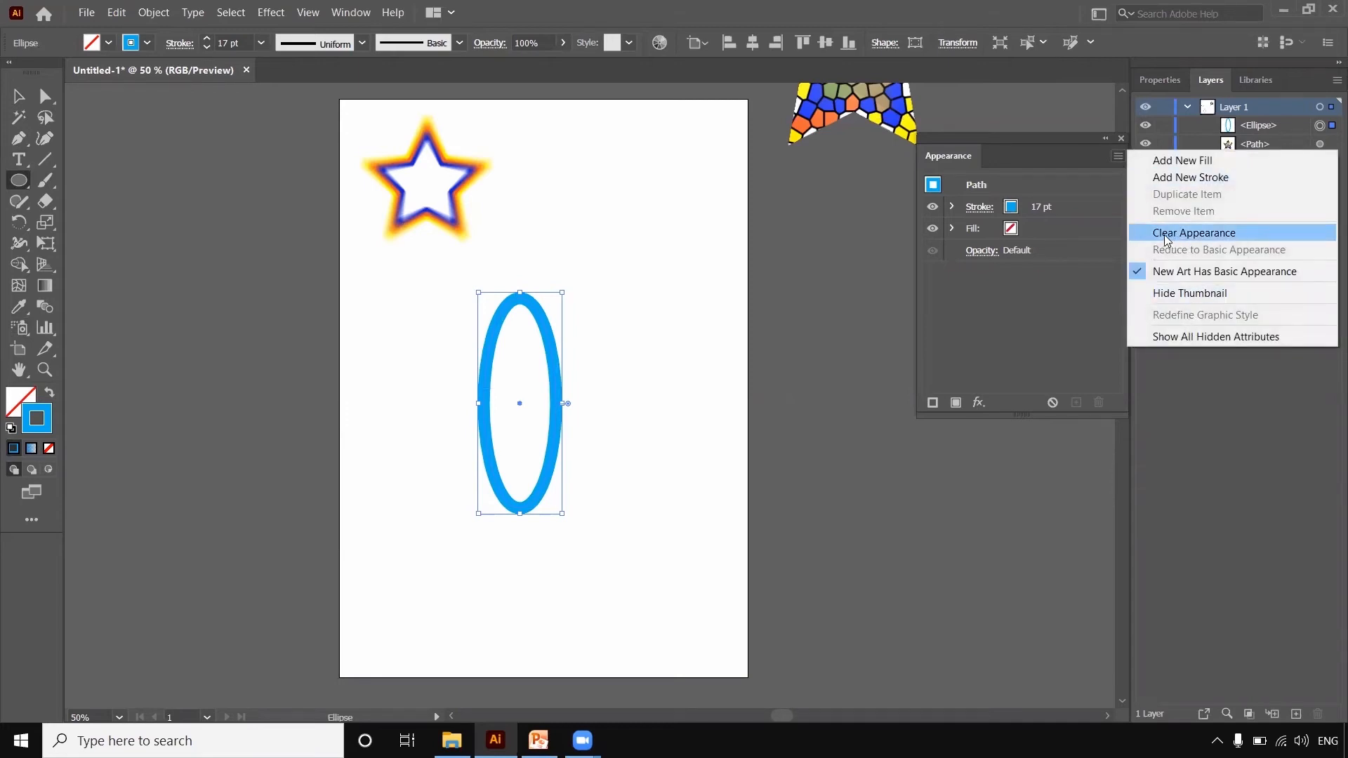
{"action": "left_click", "coordinate": [1055, 403]}
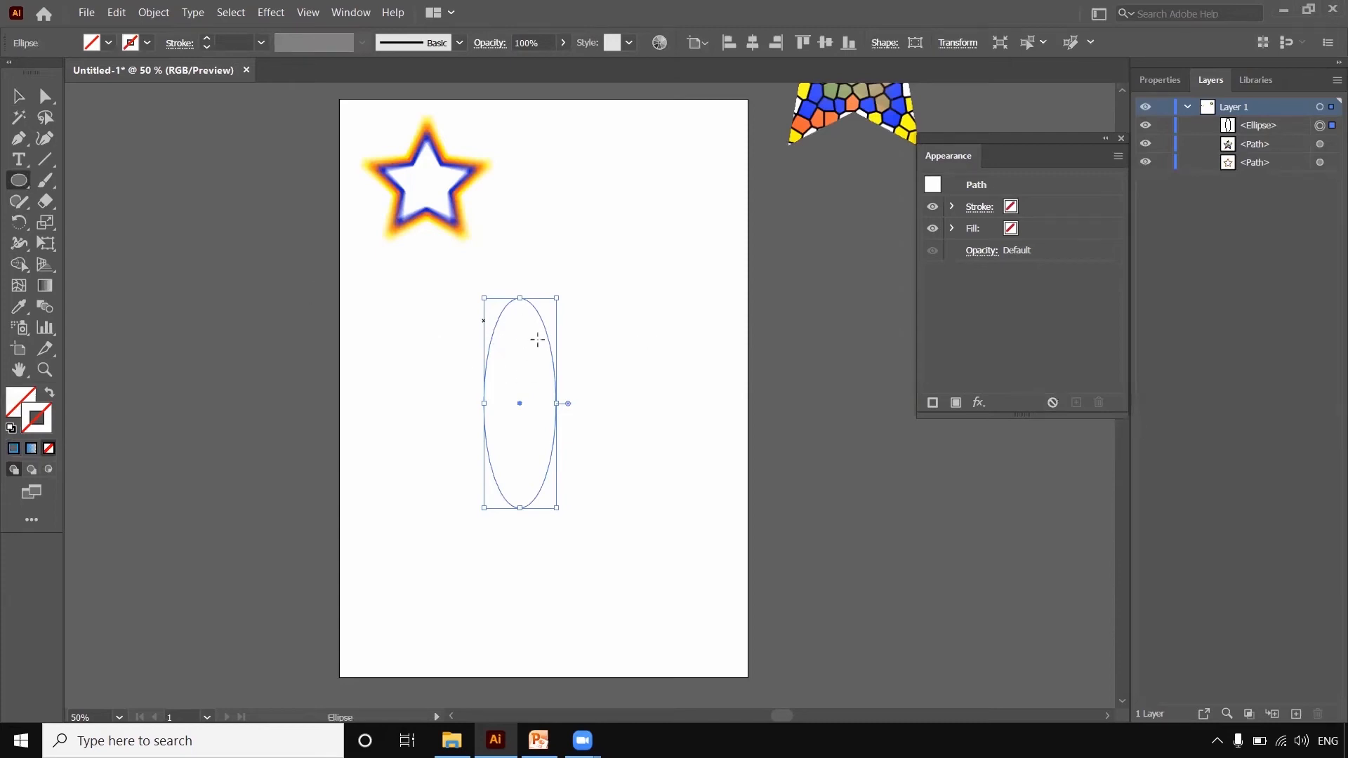
{"action": "left_click", "coordinate": [16, 97]}
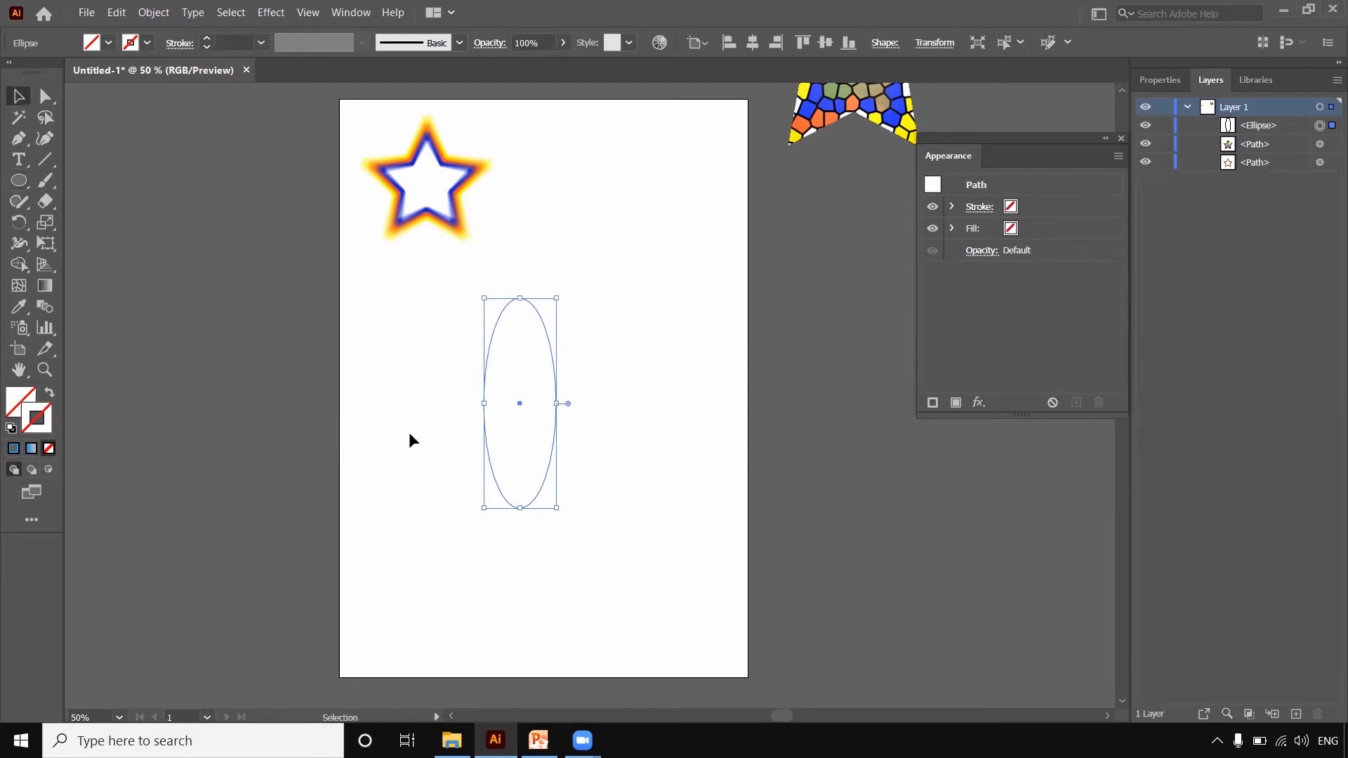
Try to give the cleared ellipse a black stroke colour
{"action": "double_click", "coordinate": [47, 422]}
{"action": "left_click", "coordinate": [508, 399]}
{"action": "mouse_move", "coordinate": [529, 421]}
{"action": "left_mouse_down"}
{"action": "mouse_move", "coordinate": [565, 449]}
{"action": "mouse_move", "coordinate": [569, 406]}
{"action": "mouse_move", "coordinate": [580, 449]}
{"action": "left_mouse_up"}
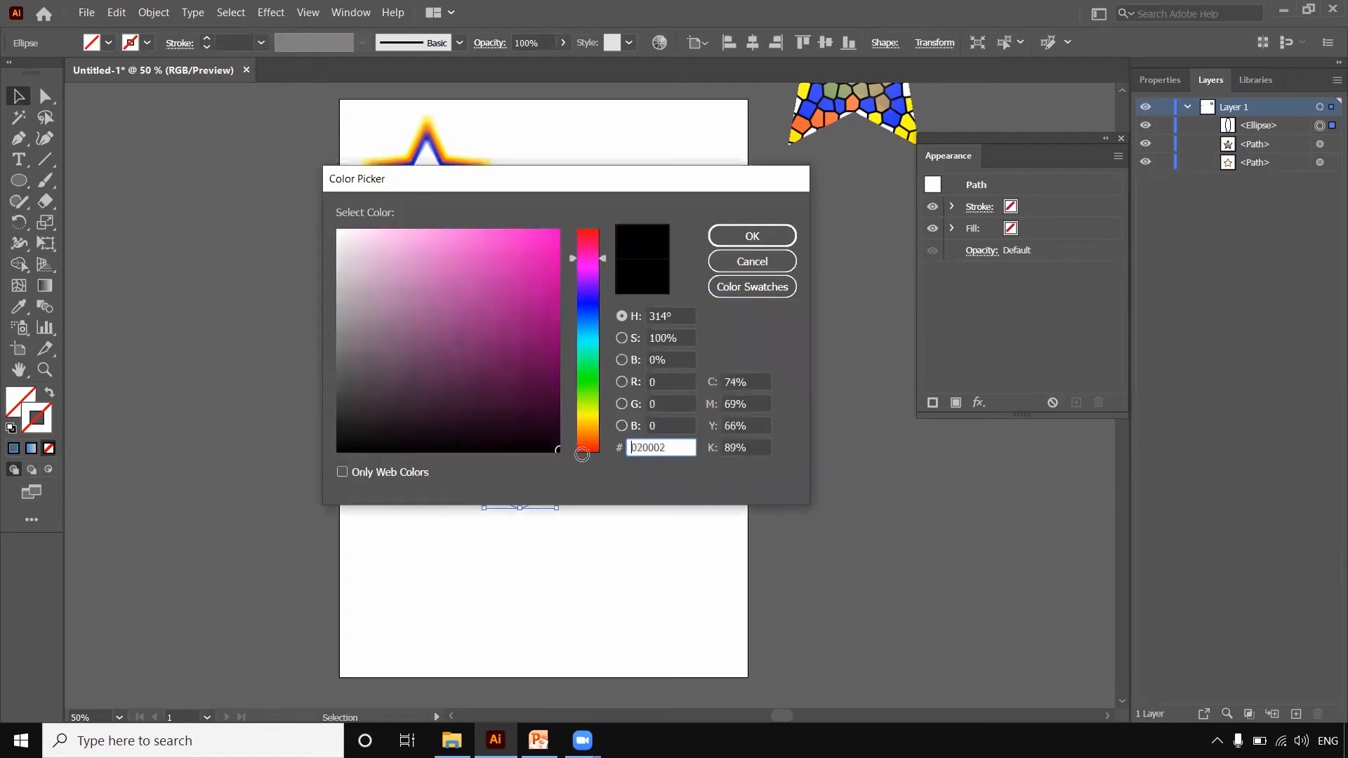
{"action": "left_click", "coordinate": [751, 235]}
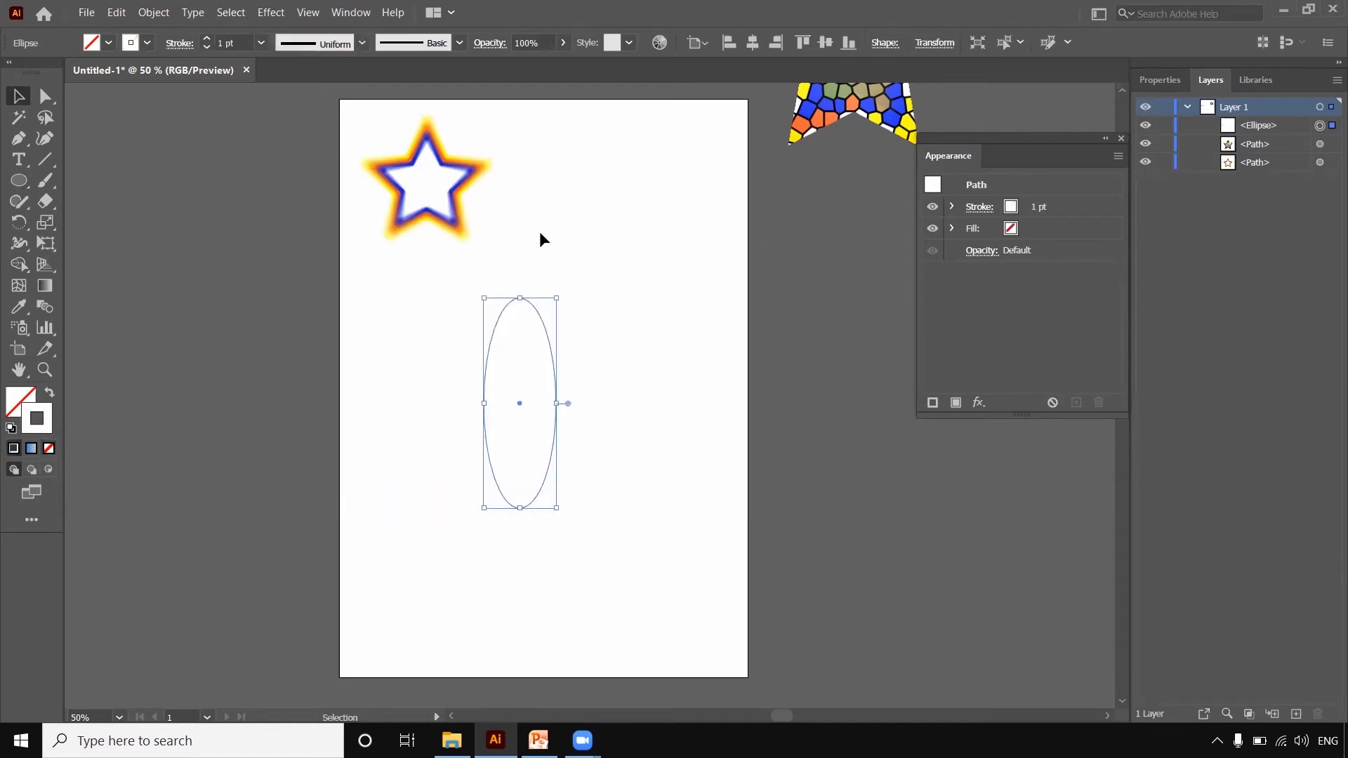
Set the ellipse's stroke weight to 18 pt
{"action": "left_click", "coordinate": [1046, 207]}
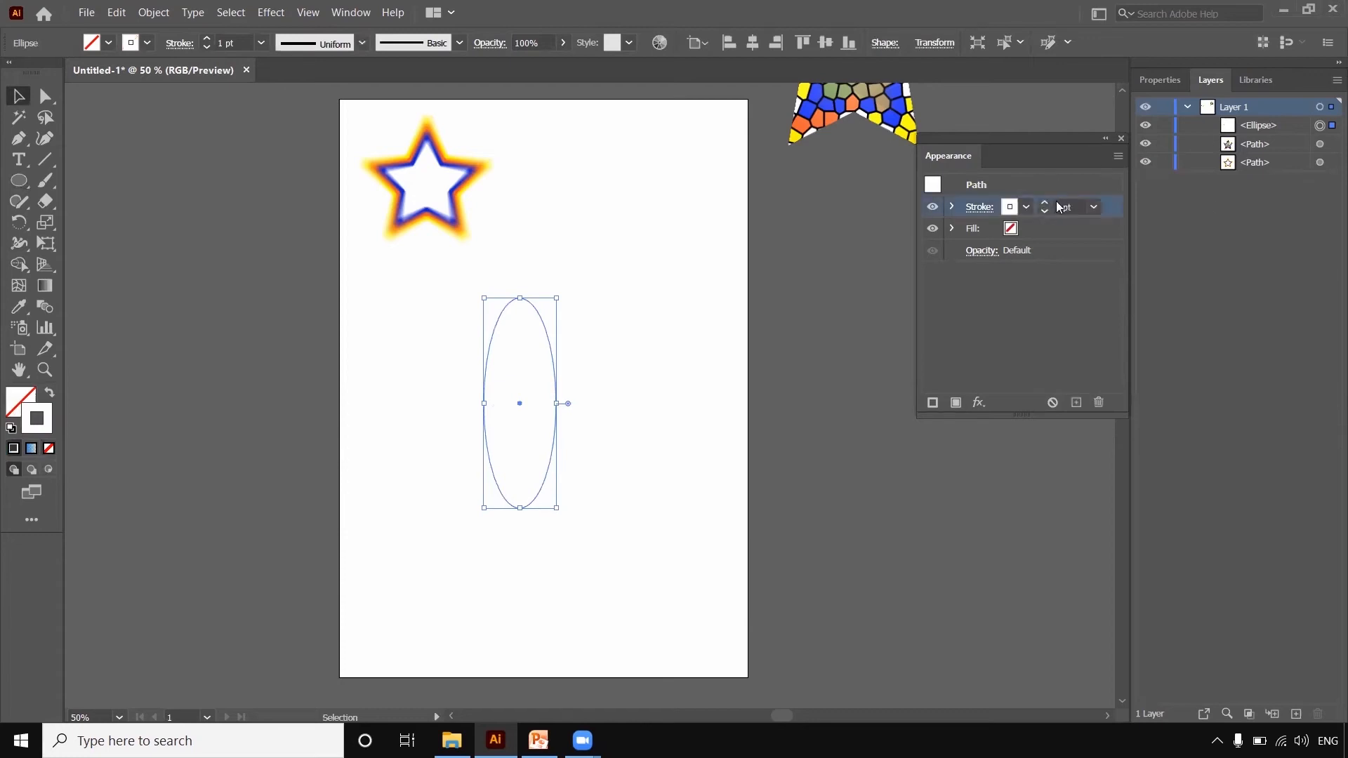
{"action": "left_click", "coordinate": [1046, 202]}
{"action": "left_click", "coordinate": [1047, 202]}
{"action": "left_click", "coordinate": [1046, 203]}
{"action": "left_click", "coordinate": [1047, 202]}
{"action": "left_click", "coordinate": [1047, 202]}
{"action": "left_click", "coordinate": [1047, 203]}
{"action": "left_click", "coordinate": [1047, 202]}
{"action": "left_click", "coordinate": [1047, 203]}
{"action": "left_click", "coordinate": [1046, 203]}
{"action": "left_click", "coordinate": [1047, 203]}
{"action": "left_click", "coordinate": [1046, 203]}
{"action": "left_click", "coordinate": [1047, 203]}
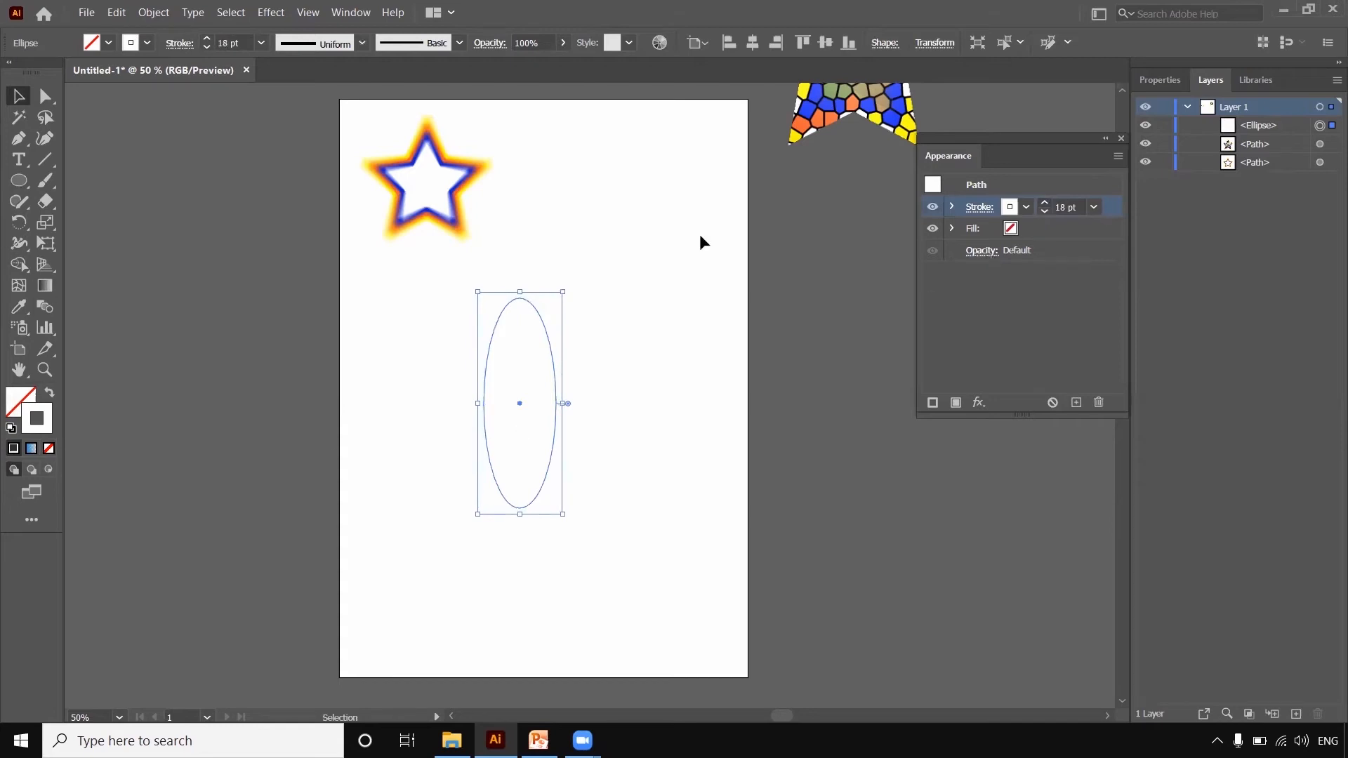
Set the ellipse's stroke colour to black and deselect the ellipse
{"action": "double_click", "coordinate": [37, 429]}
{"action": "left_click_drag", "start_coordinate": [472, 423], "coordinate": [560, 451]}
{"action": "left_click", "coordinate": [741, 238]}
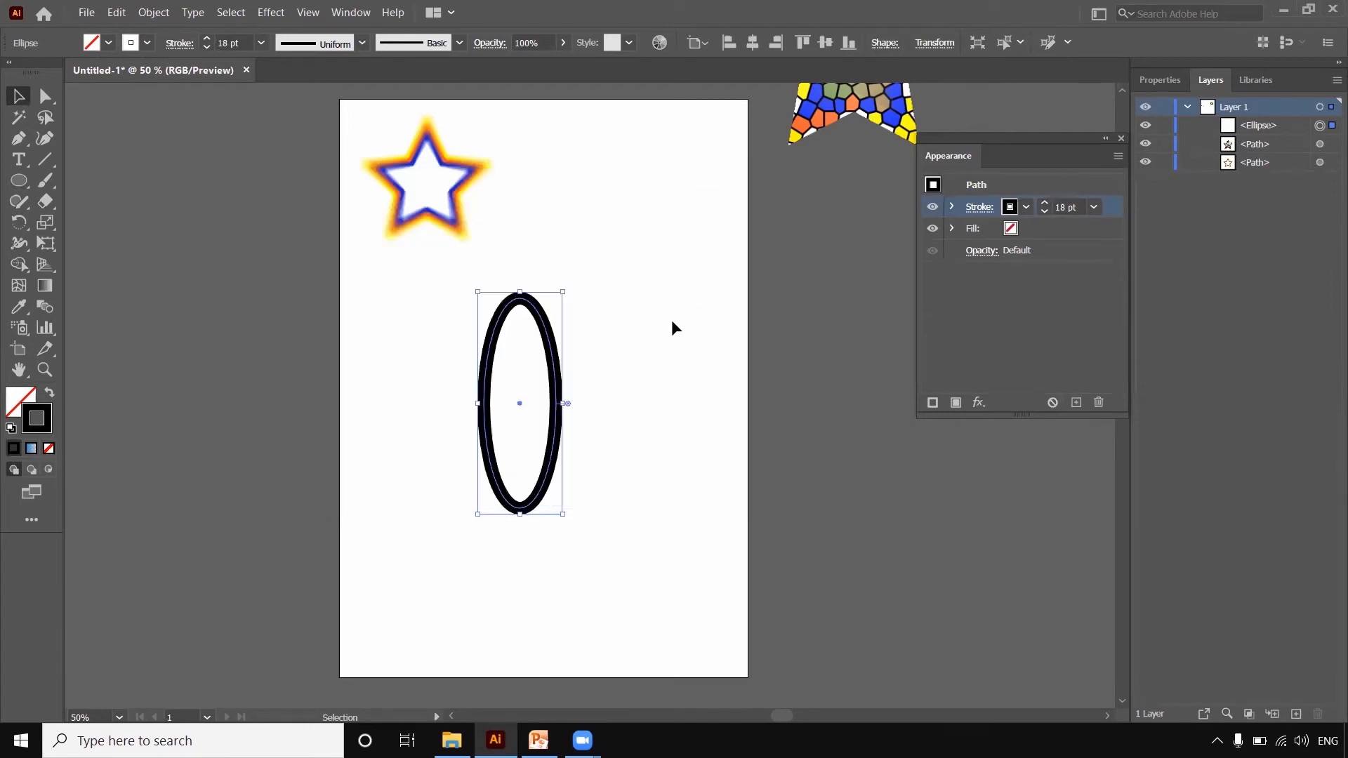
{"action": "left_click", "coordinate": [665, 332]}
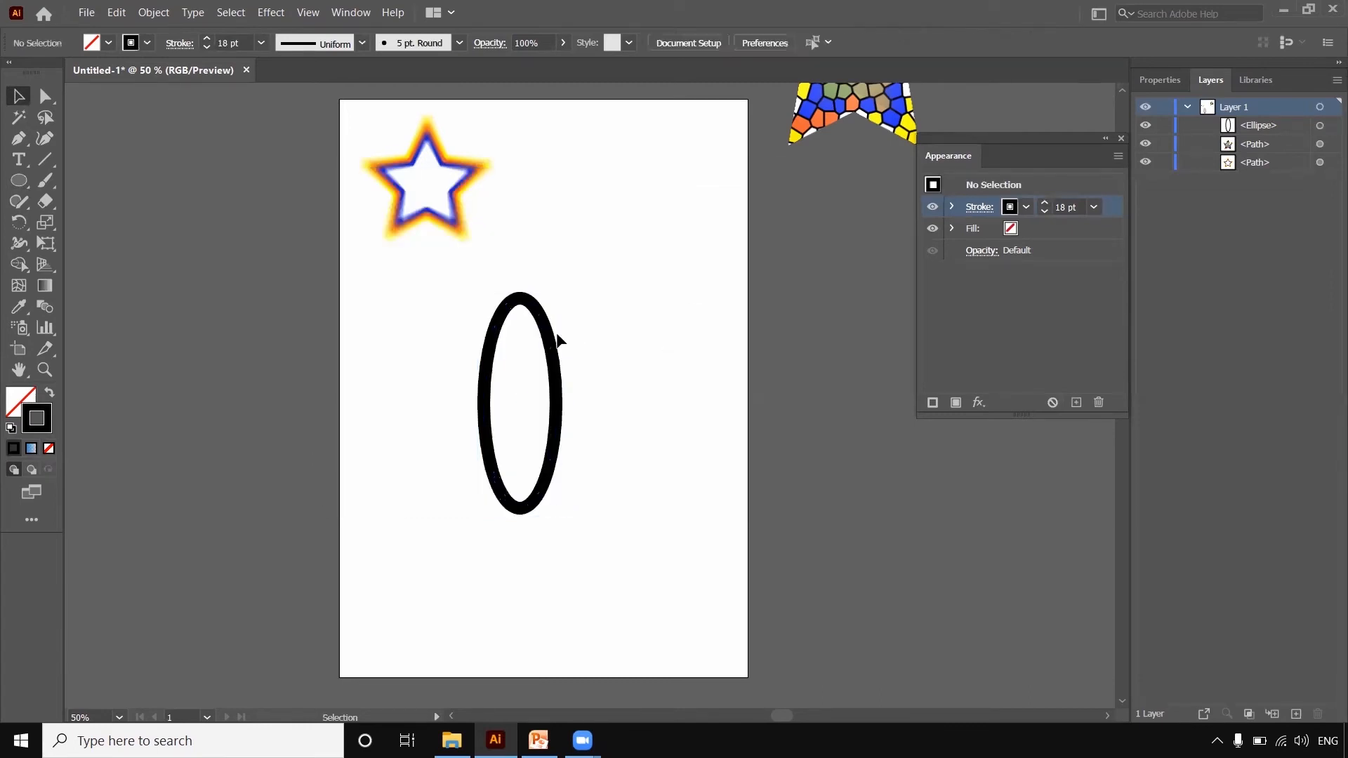
Move the black ellipse toward the artboard's left side, below the small star, and deselect it
{"action": "left_click_drag", "start_coordinate": [549, 339], "coordinate": [467, 354]}
{"action": "left_click", "coordinate": [567, 373]}
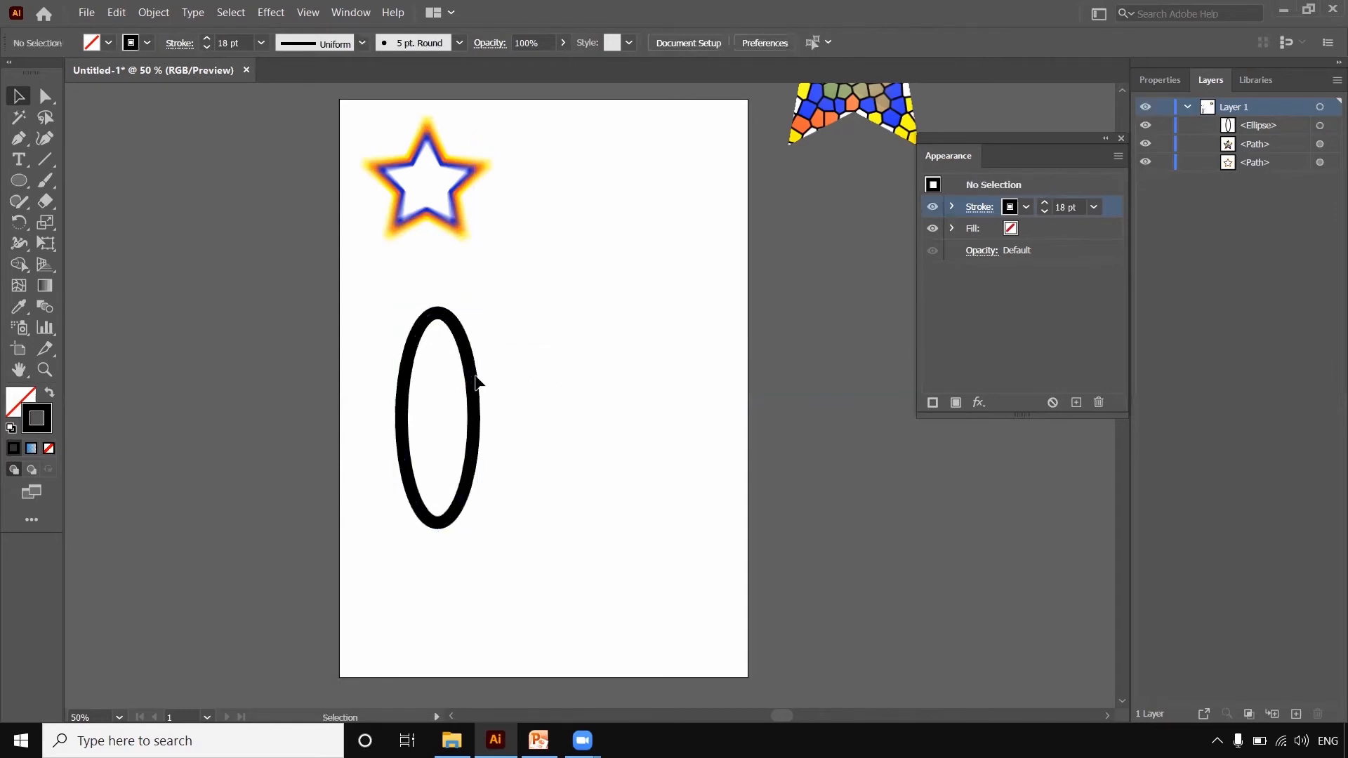
{"action": "left_click", "coordinate": [473, 379]}
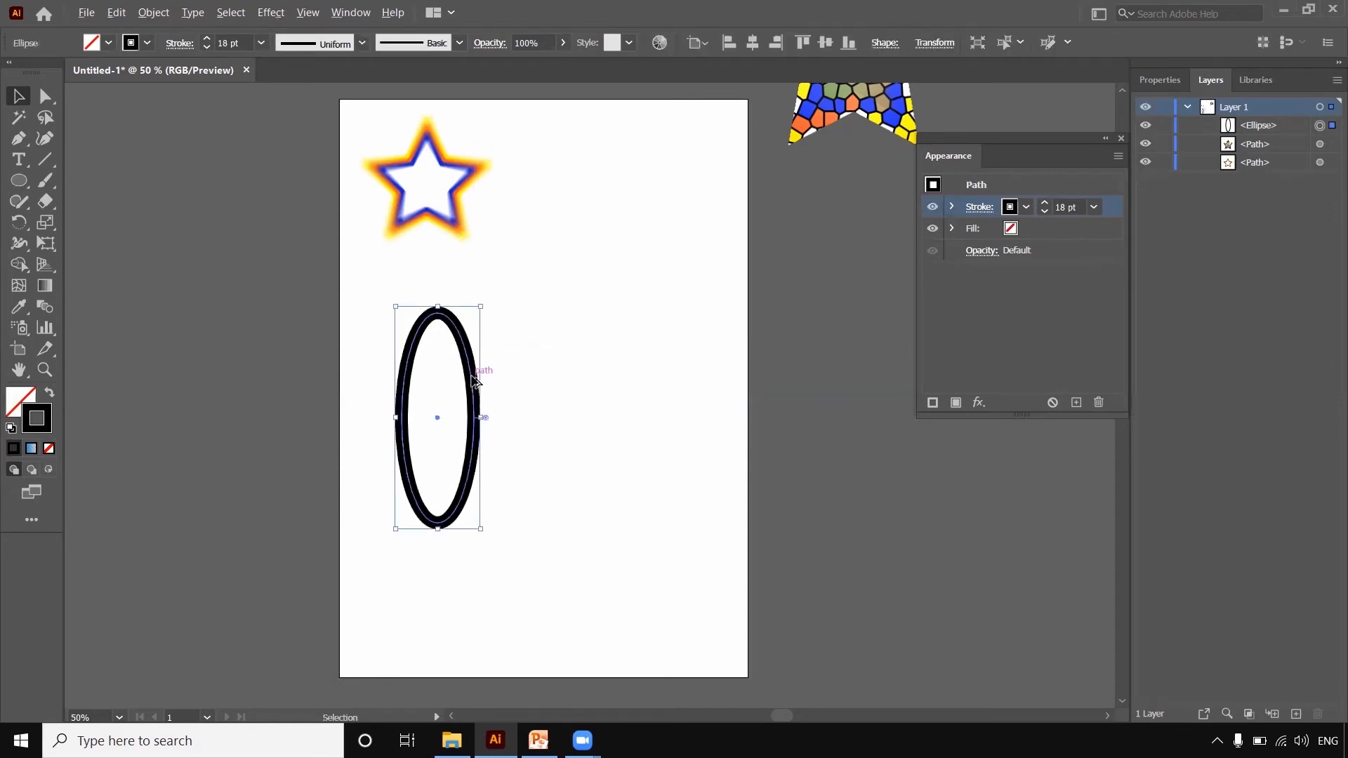
{"action": "left_click", "coordinate": [564, 372]}
Copy the ellipse, paste the copy in front and shift it slightly right so that it overlaps the original
{"action": "key", "text": "a"}
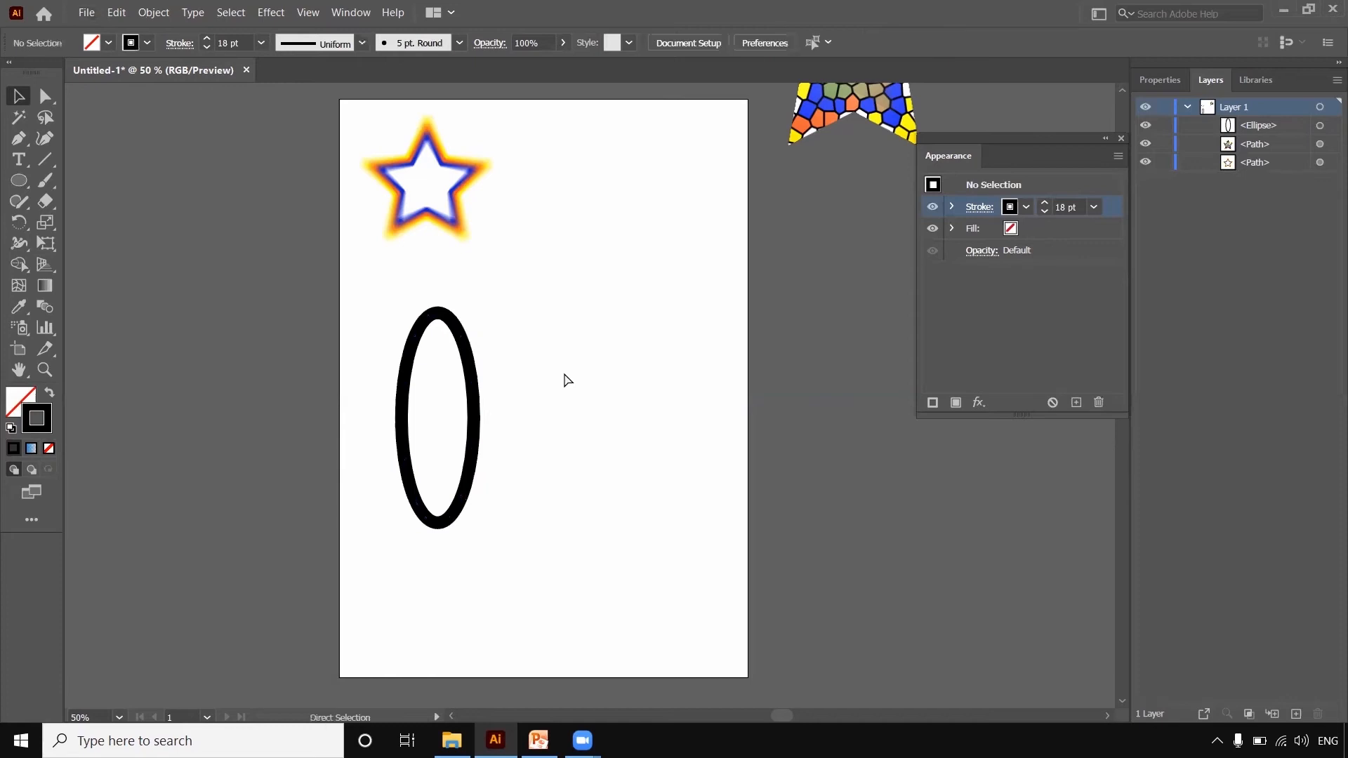
{"action": "left_click", "coordinate": [472, 385]}
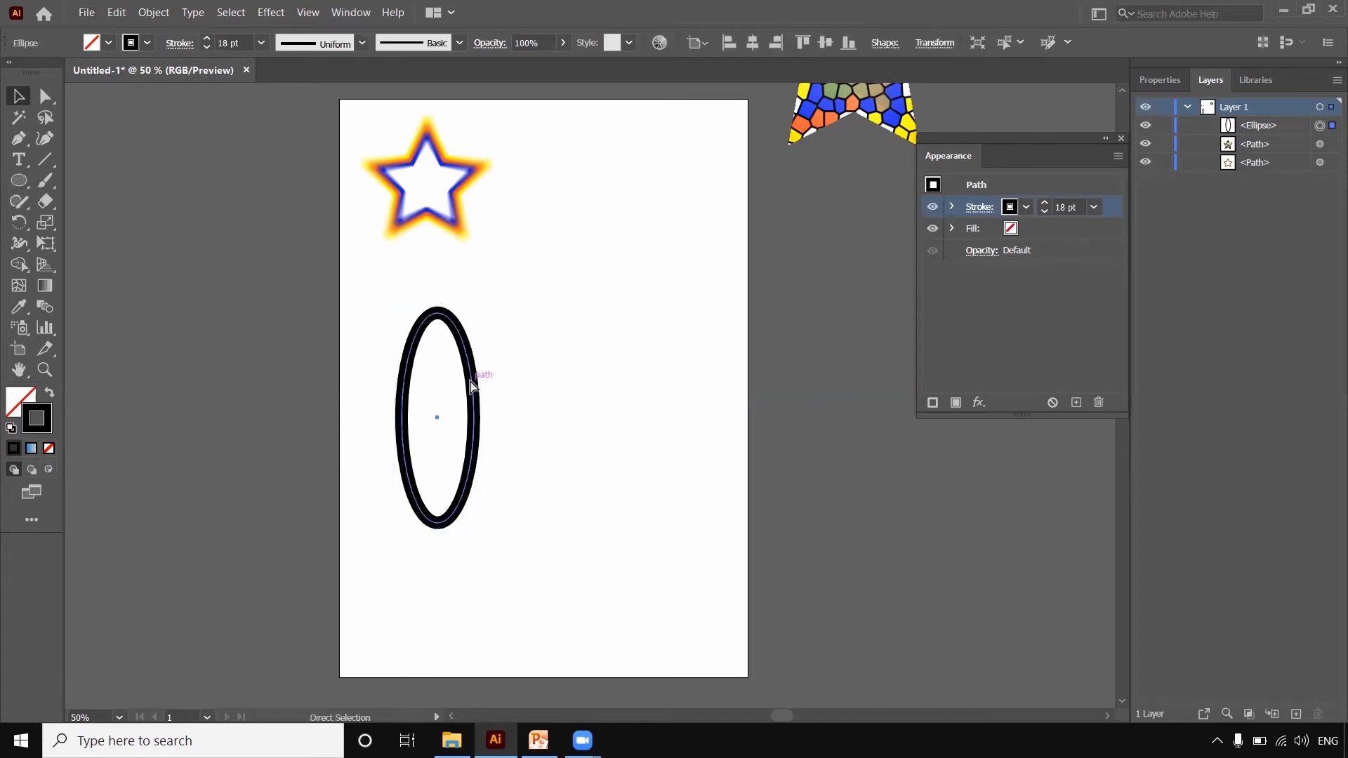
{"action": "key", "text": "ctrl+c"}
{"action": "key", "text": "ctrl+f"}
{"action": "key", "text": "v"}
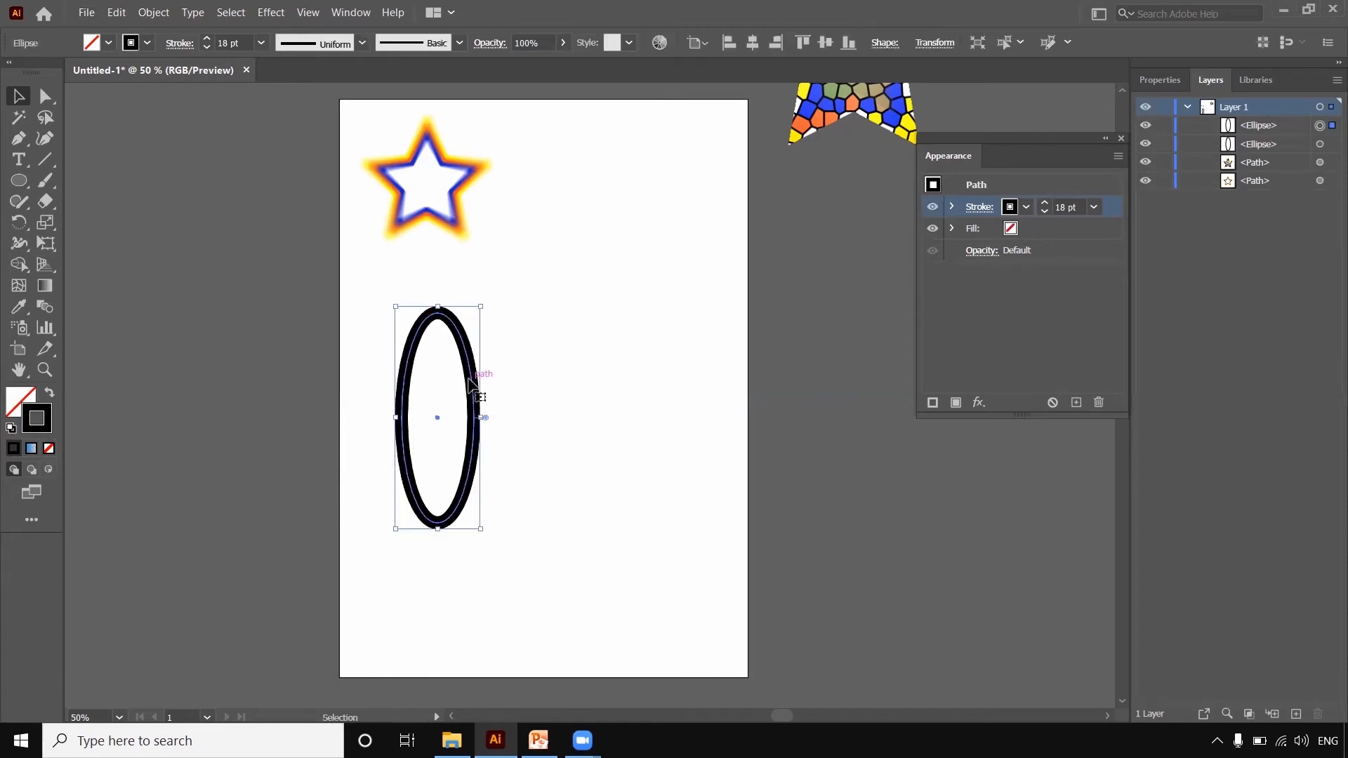
{"action": "left_click_drag", "start_coordinate": [473, 380], "coordinate": [496, 385]}
{"action": "left_click", "coordinate": [573, 395]}
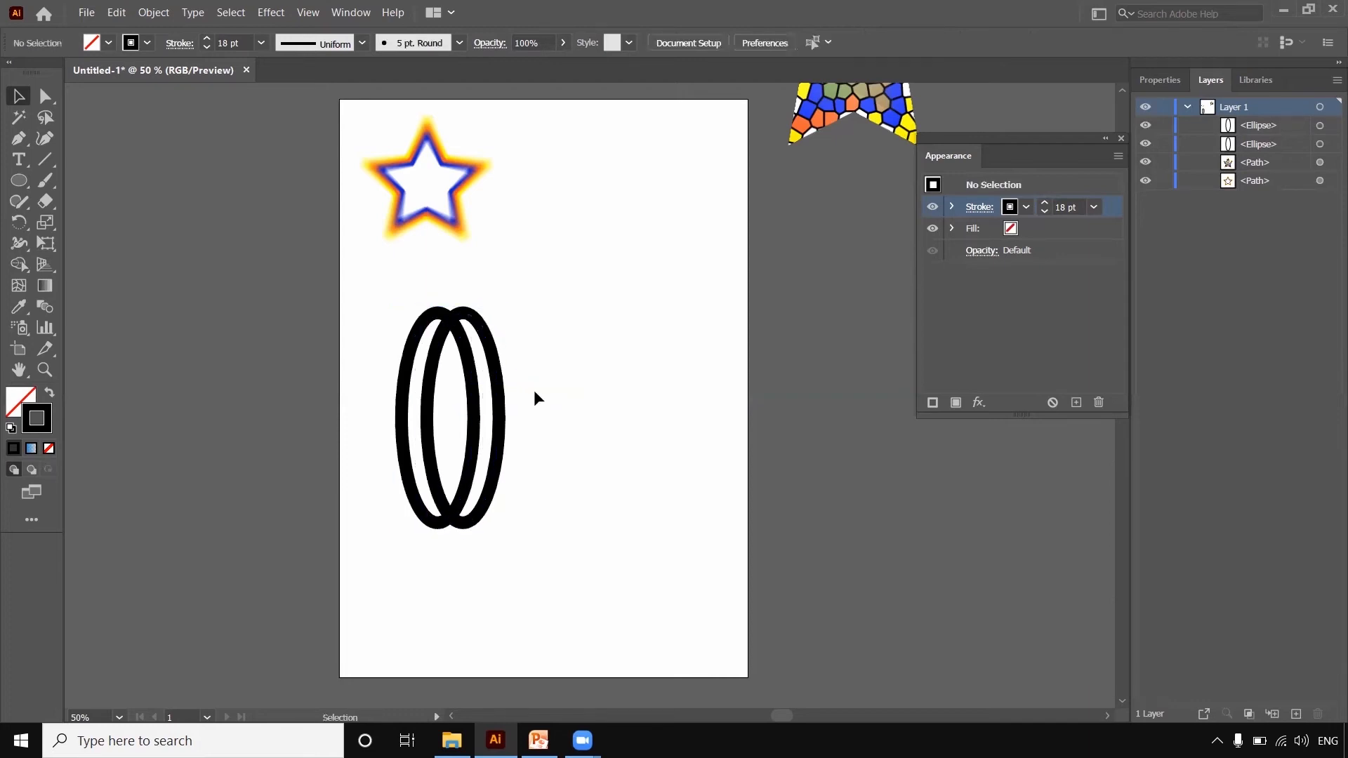
Repeat the last move twice on the copied ellipse and undo all of its moves back onto the original
{"action": "left_click", "coordinate": [504, 386]}
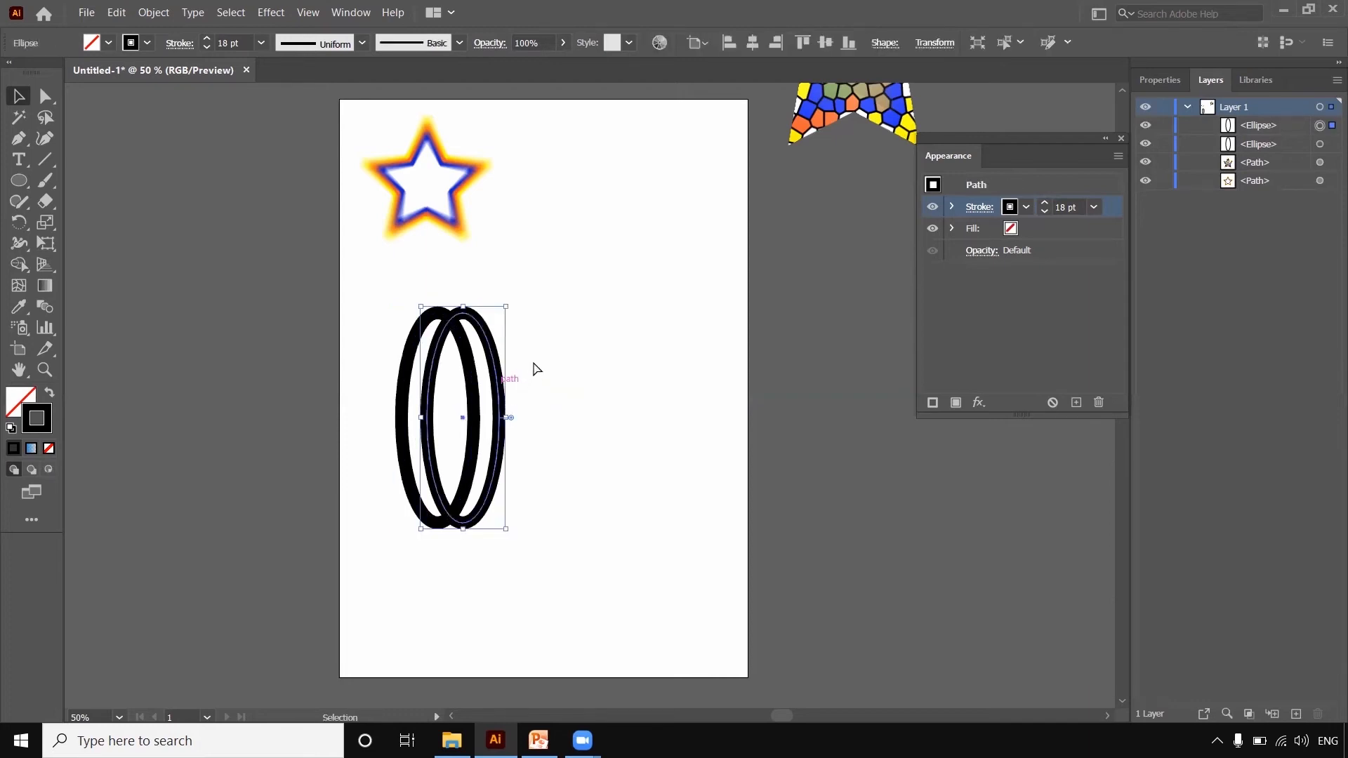
{"action": "key", "text": "ctrl+d"}
{"action": "key", "text": "ctrl+d"}
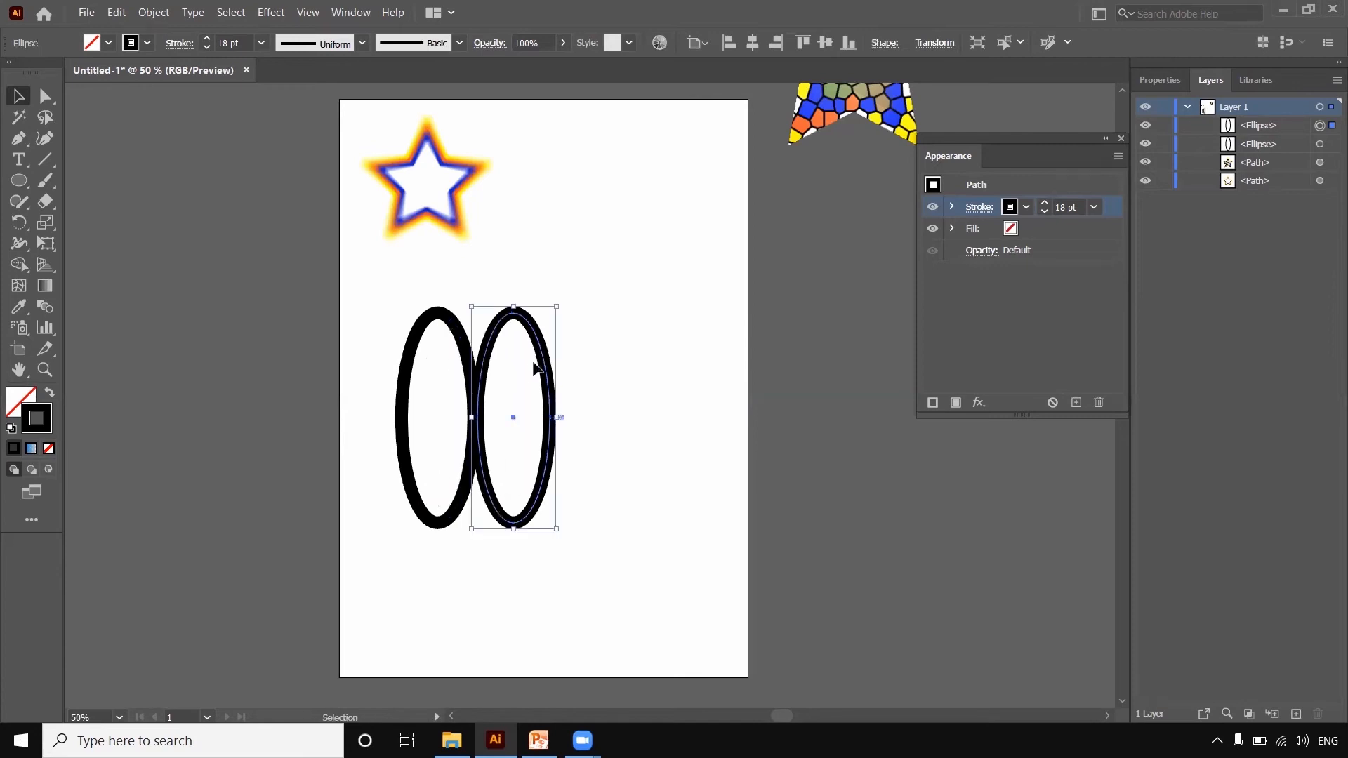
{"action": "key", "text": "ctrl+z"}
{"action": "key", "text": "ctrl+z"}
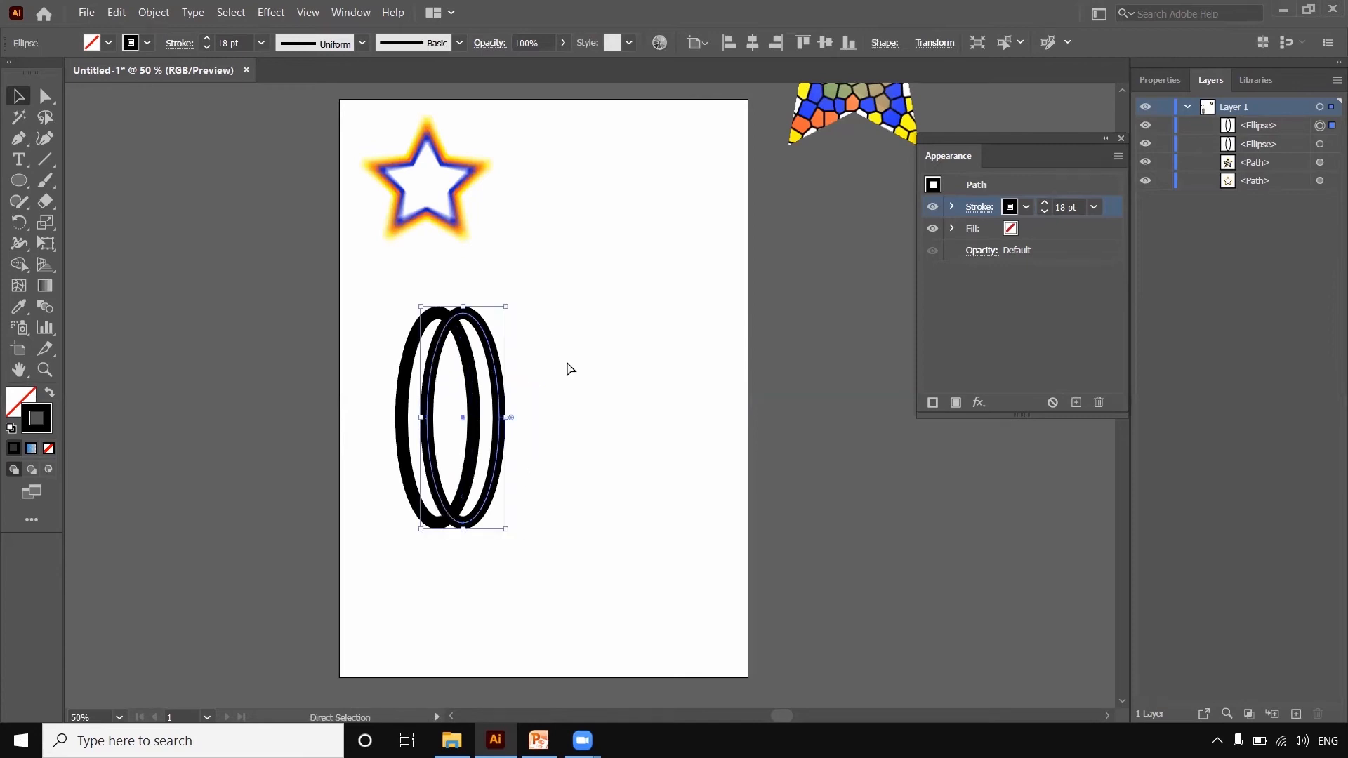
{"action": "key", "text": "ctrl+z"}
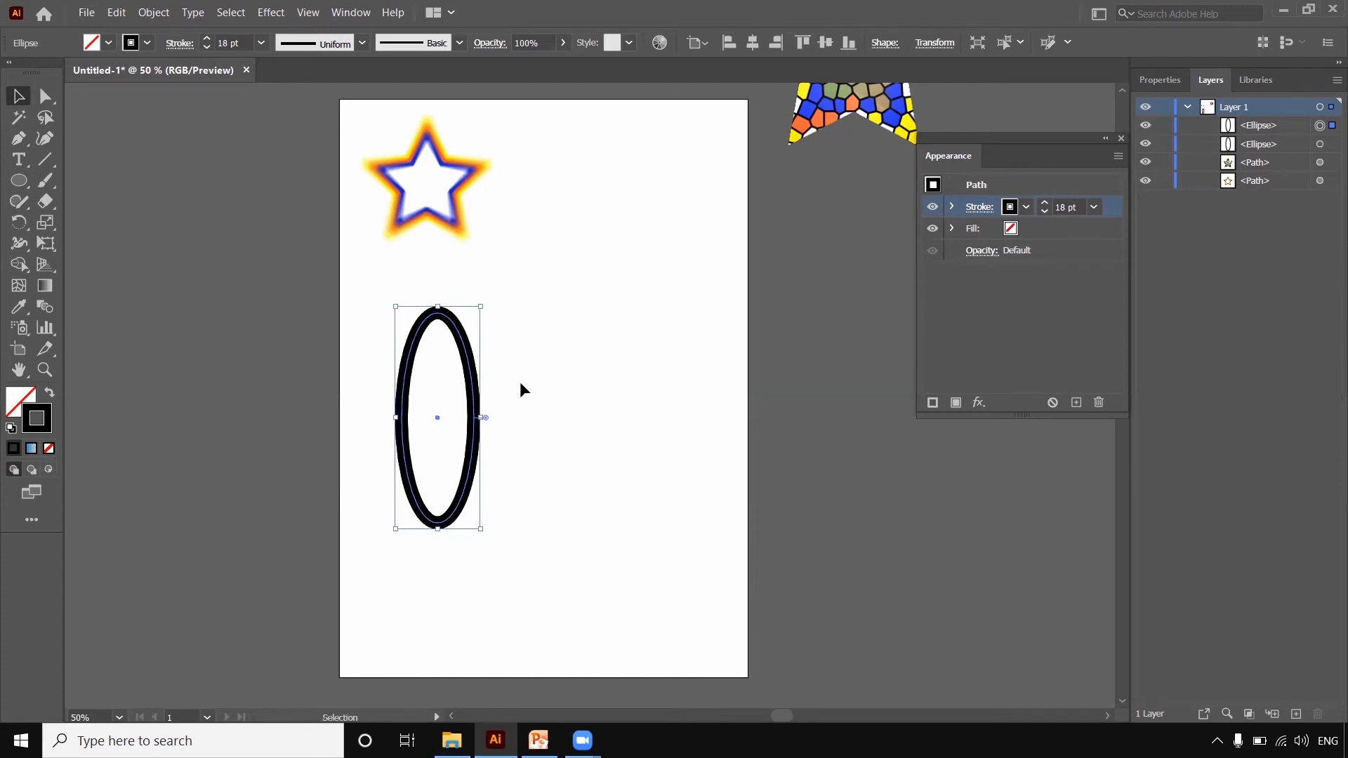
Shift the copied ellipse slightly right so it overlaps the original, and delete the original ellipse
{"action": "left_click_drag", "start_coordinate": [474, 386], "coordinate": [499, 389]}
{"action": "left_click_drag", "start_coordinate": [391, 335], "coordinate": [442, 369]}
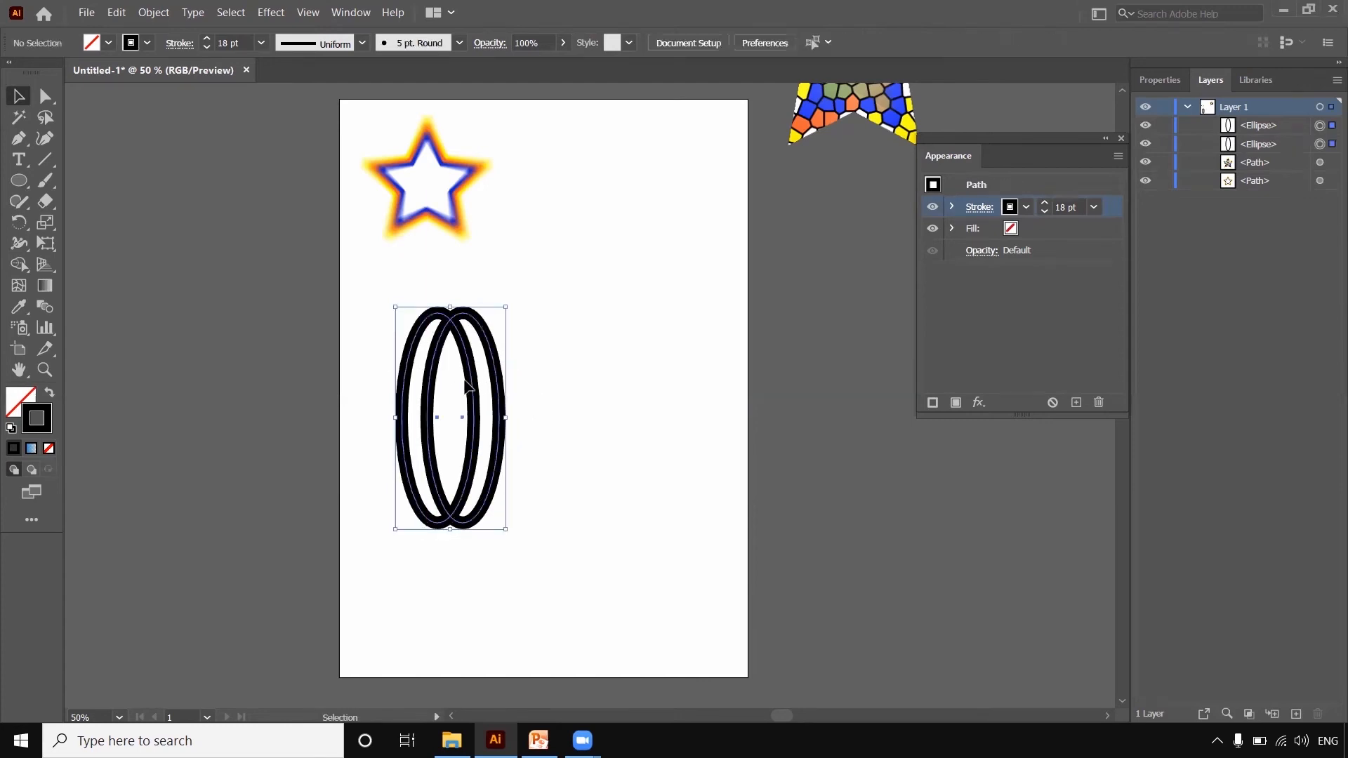
{"action": "key", "text": "ctrl+d"}
{"action": "key", "text": "v"}
{"action": "left_click", "coordinate": [576, 390]}
{"action": "left_click_drag", "start_coordinate": [462, 359], "coordinate": [399, 351]}
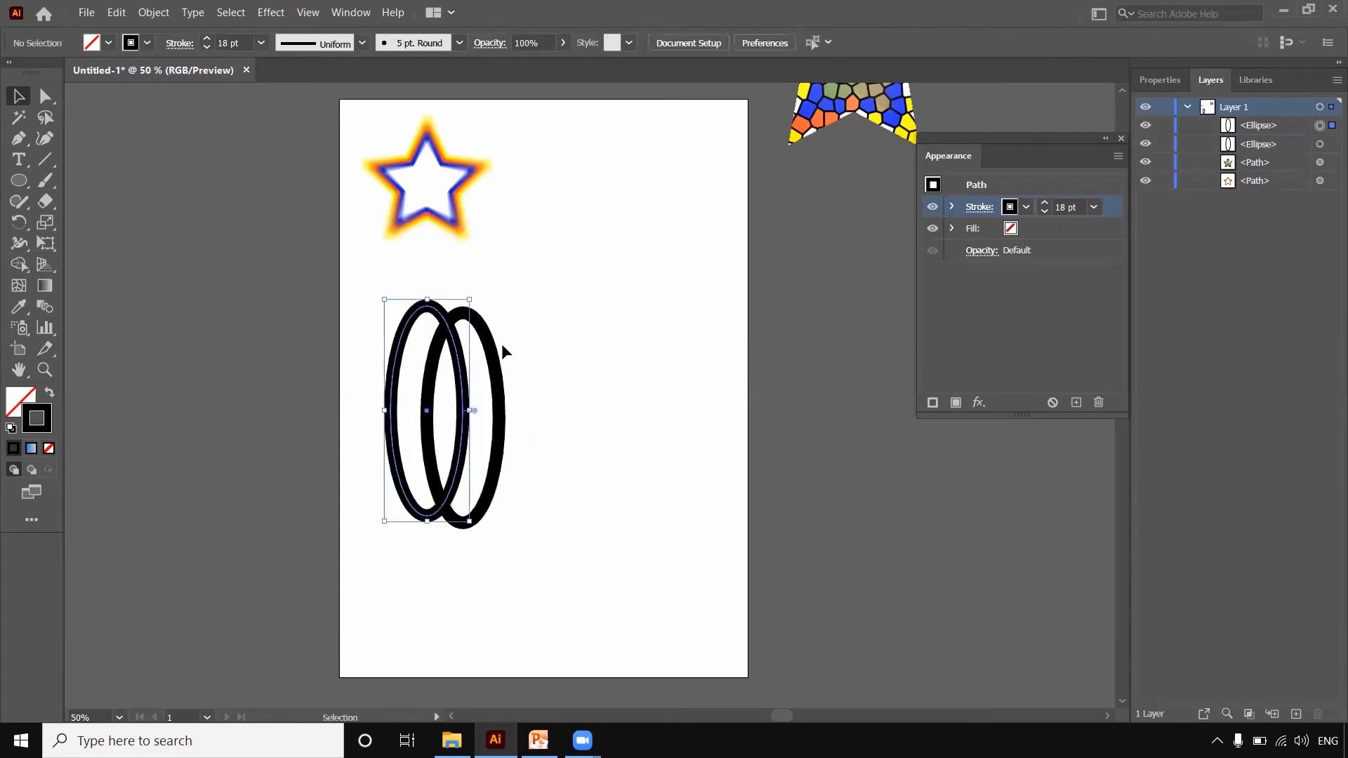
{"action": "key", "text": "Delete"}
Delete the remaining ellipse, undo that deletion and deselect the ellipse
{"action": "left_click", "coordinate": [482, 377]}
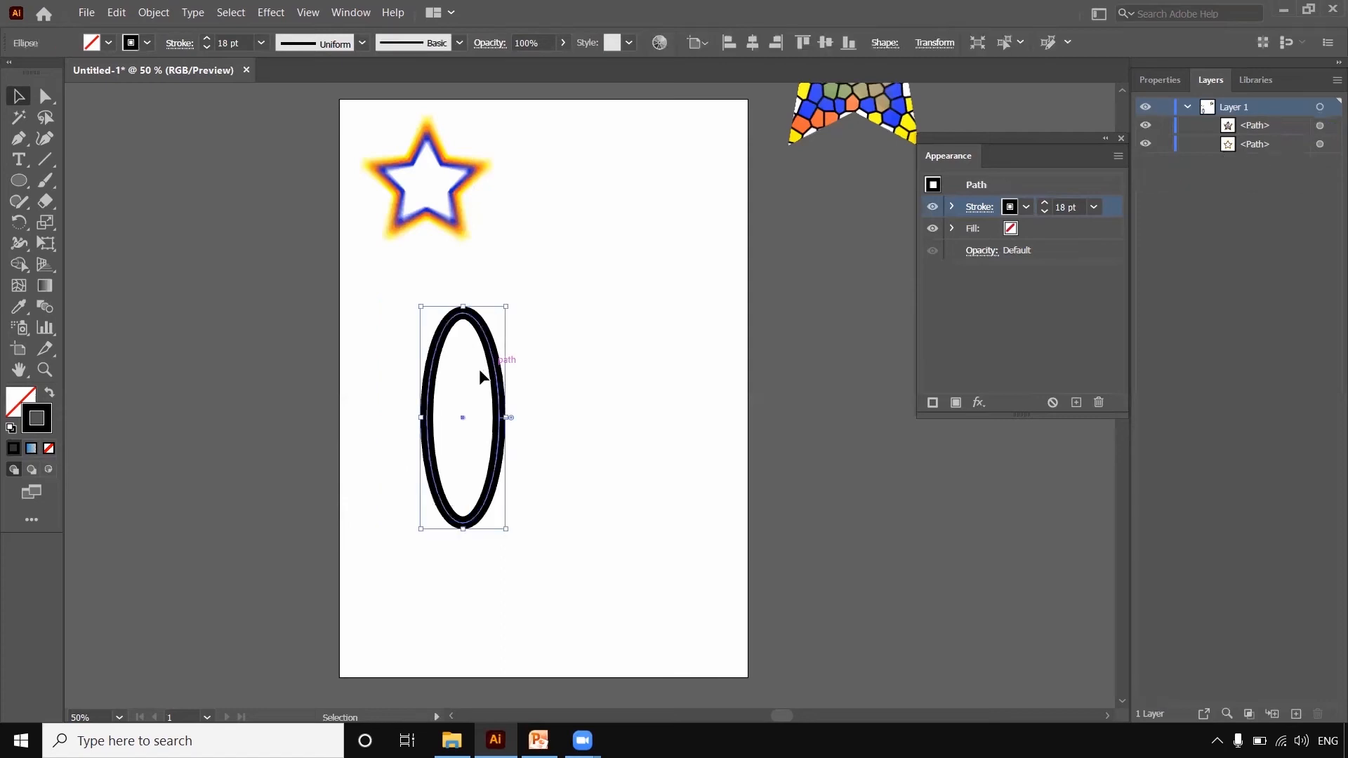
{"action": "key", "text": "Delete"}
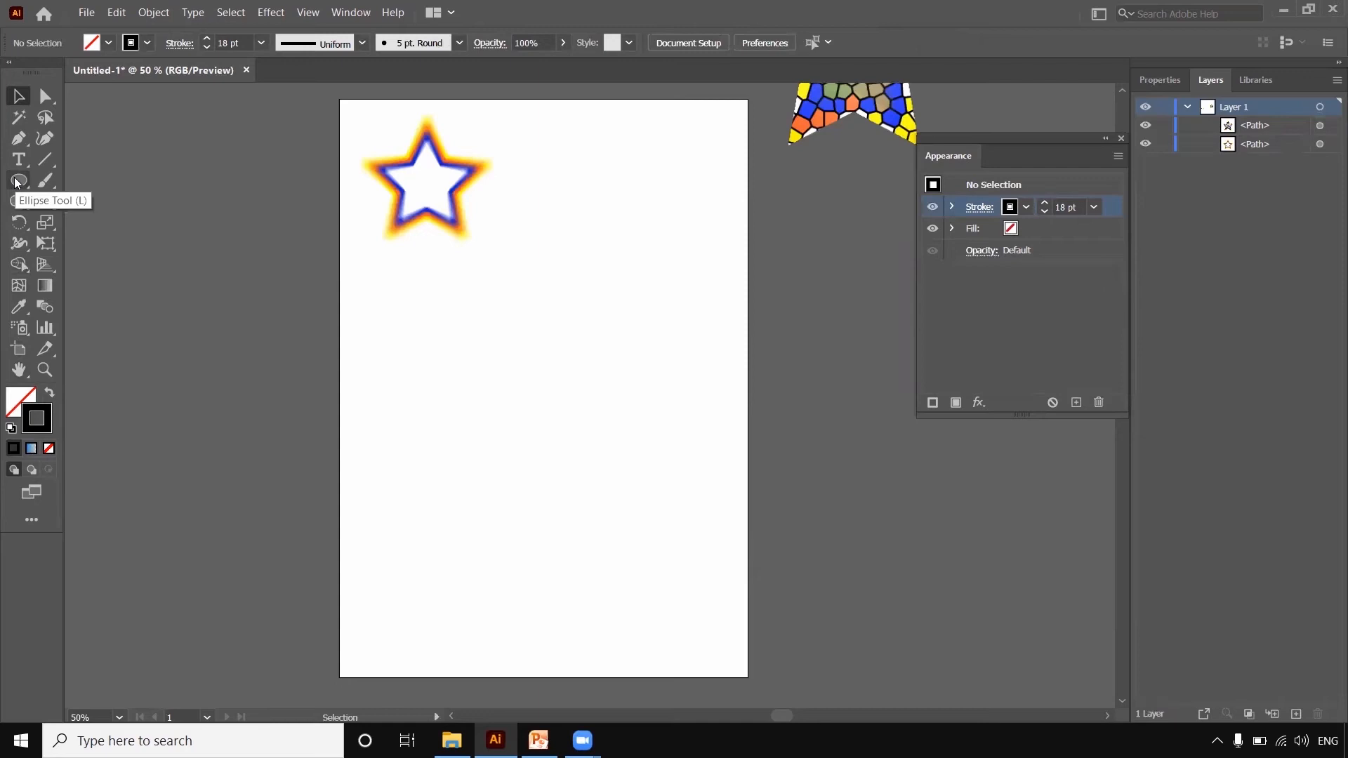
{"action": "key", "text": "ctrl+z"}
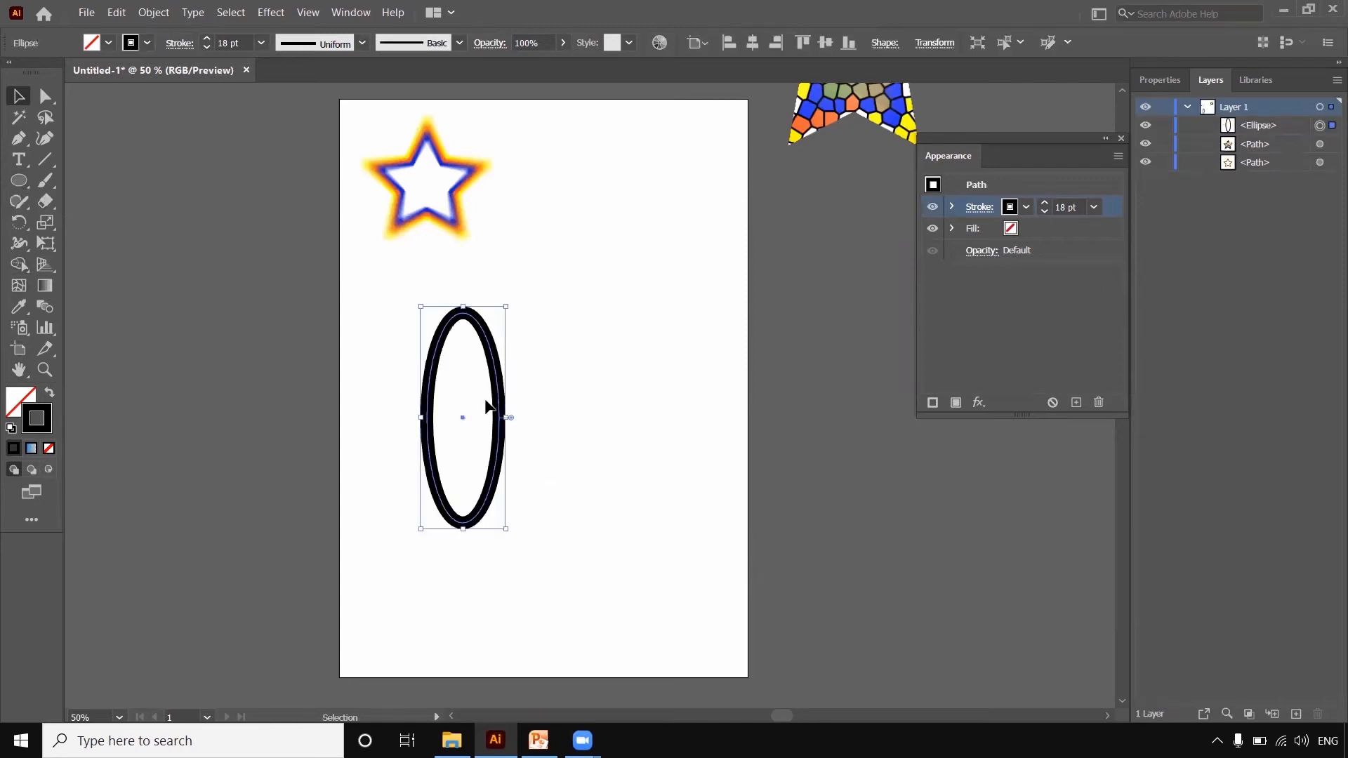
{"action": "left_click", "coordinate": [520, 386]}
Duplicate the ellipse slightly to the right and repeat the duplication into a row of seven overlapping ellipses
{"action": "left_click_drag", "start_coordinate": [497, 381], "coordinate": [528, 385]}
{"action": "key", "text": "ctrl+d"}
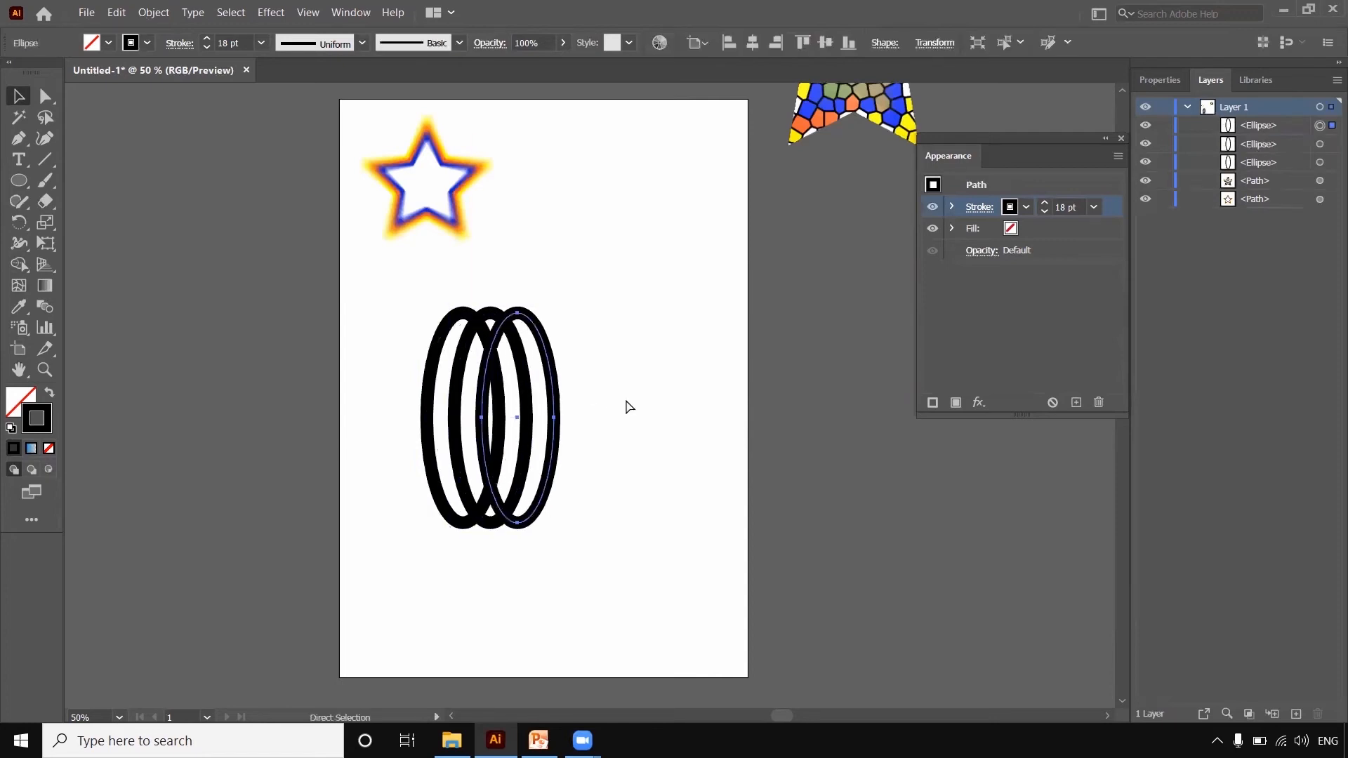
{"action": "key", "text": "ctrl+d"}
{"action": "key", "text": "ctrl+d"}
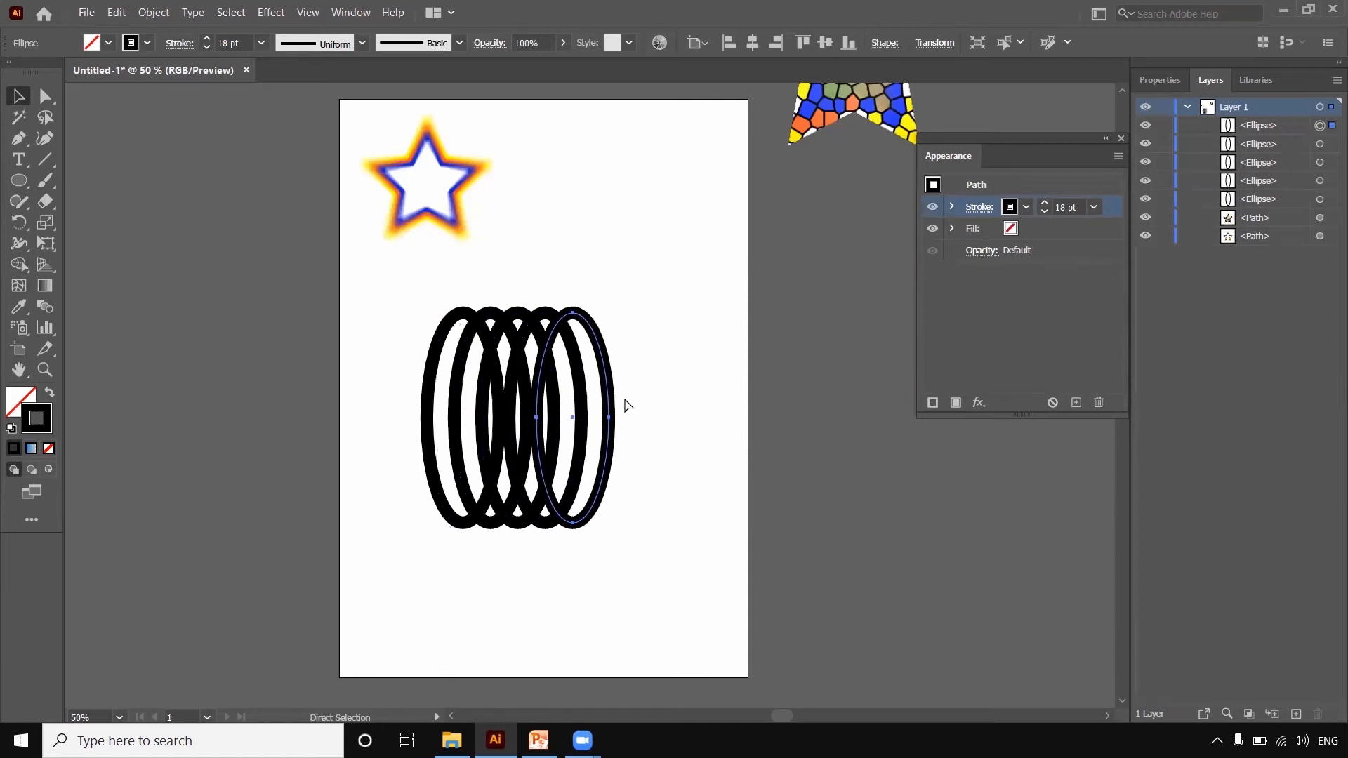
{"action": "key", "text": "ctrl+d"}
{"action": "key", "text": "ctrl+d"}
{"action": "key", "text": "v"}
{"action": "left_click", "coordinate": [566, 560]}
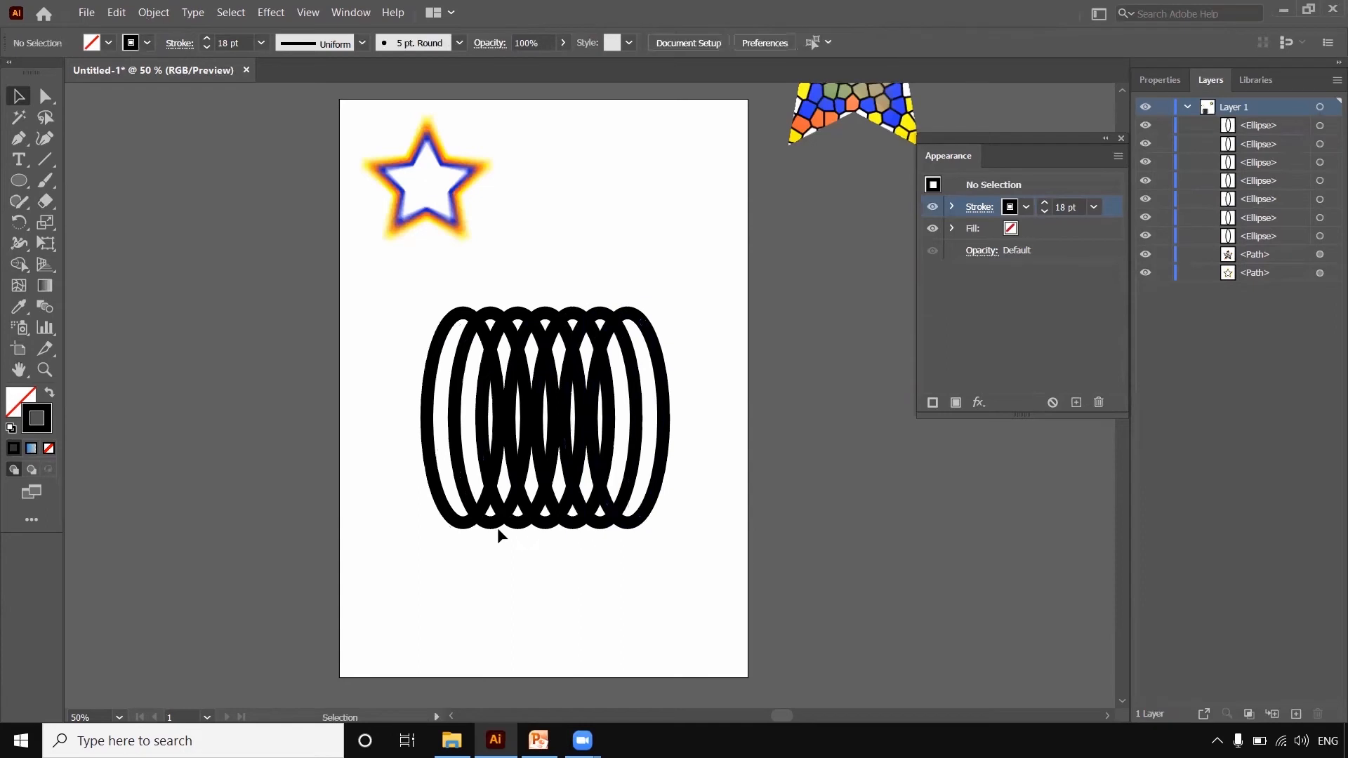
Select all seven ellipses, inspect their paths in Outline view and return to the normal preview
{"action": "left_click_drag", "start_coordinate": [399, 296], "coordinate": [672, 535]}
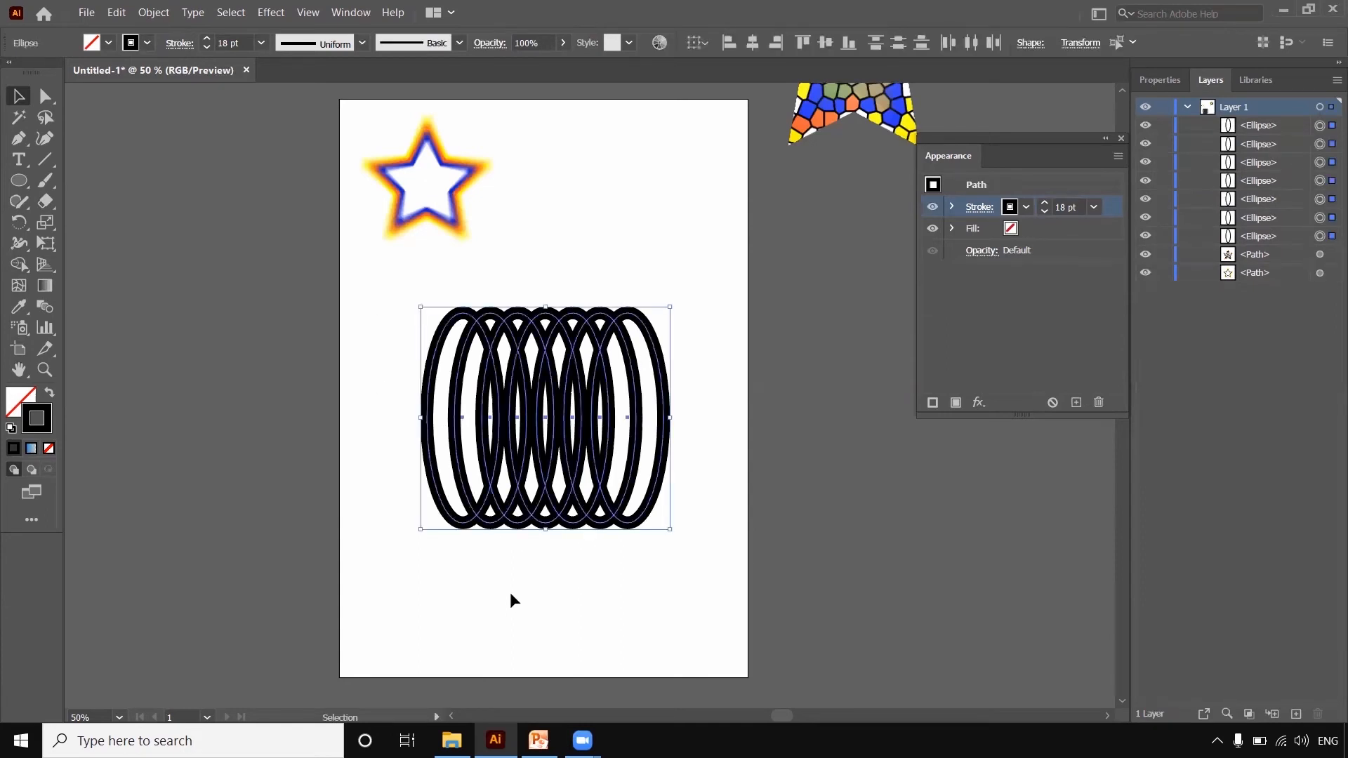
{"action": "key", "text": "a"}
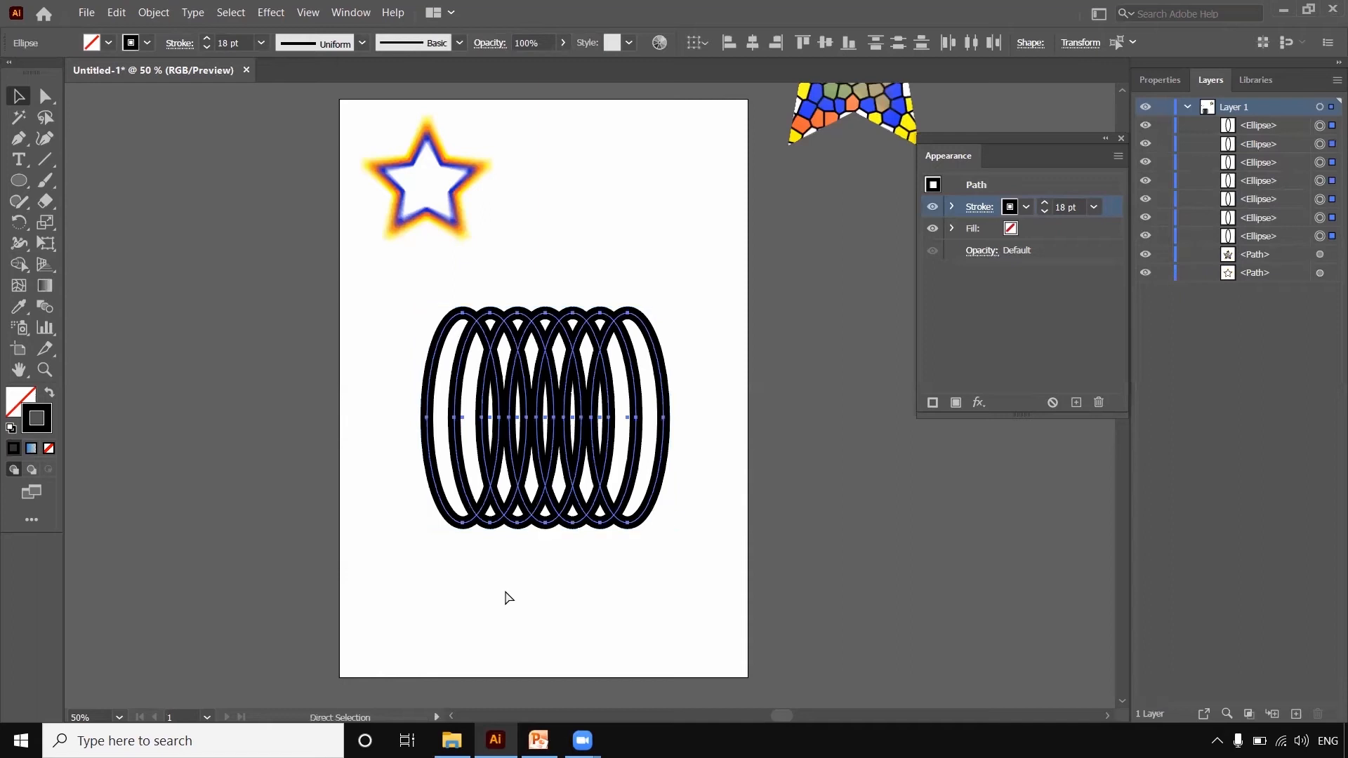
{"action": "key", "text": "ctrl+y"}
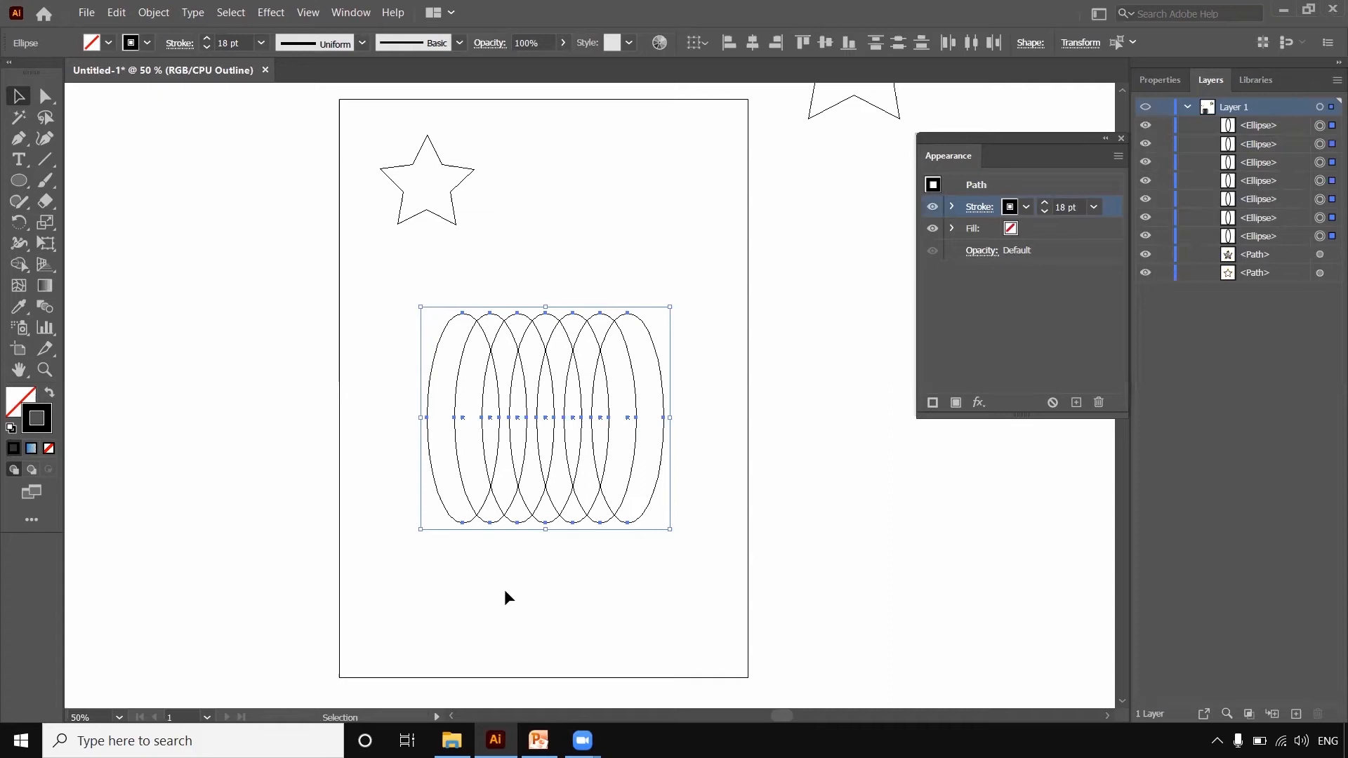
{"action": "key", "text": "a"}
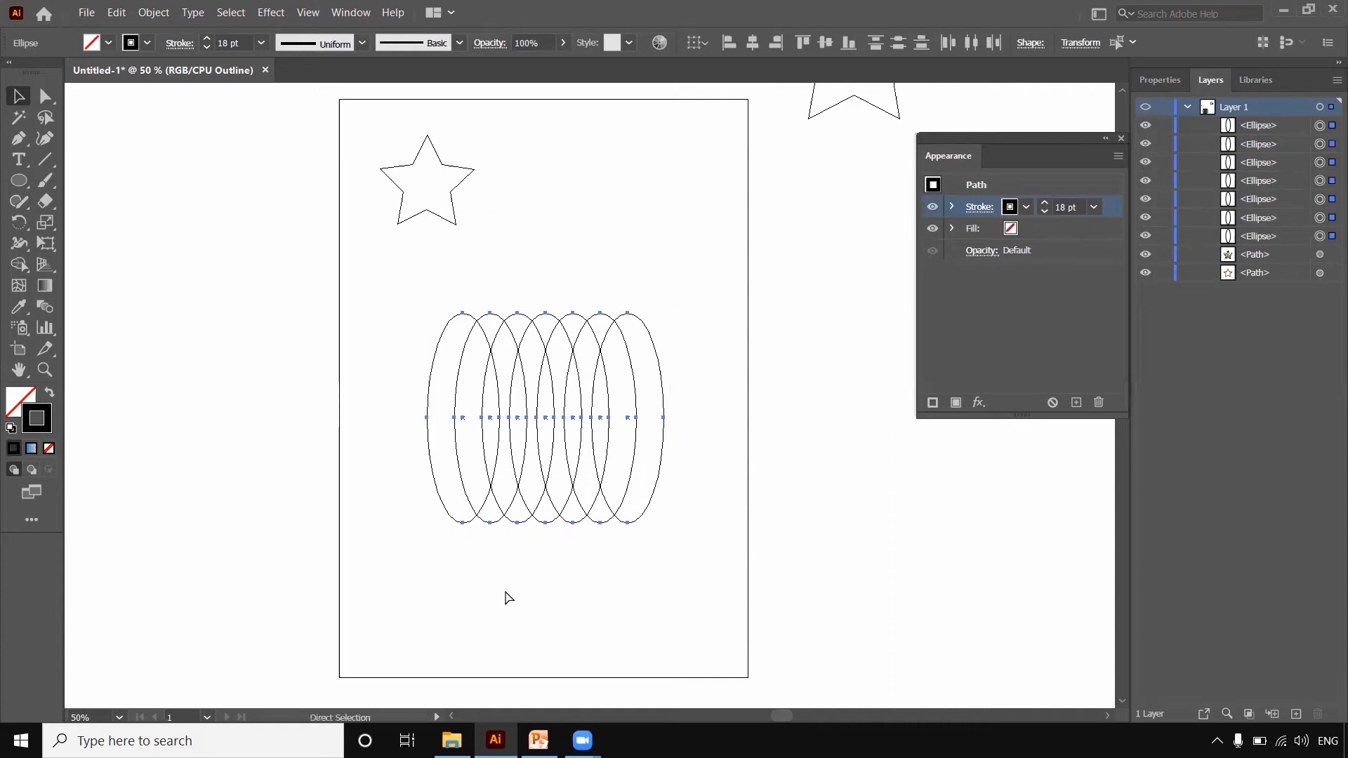
{"action": "key", "text": "ctrl+y"}
{"action": "key", "text": "v"}
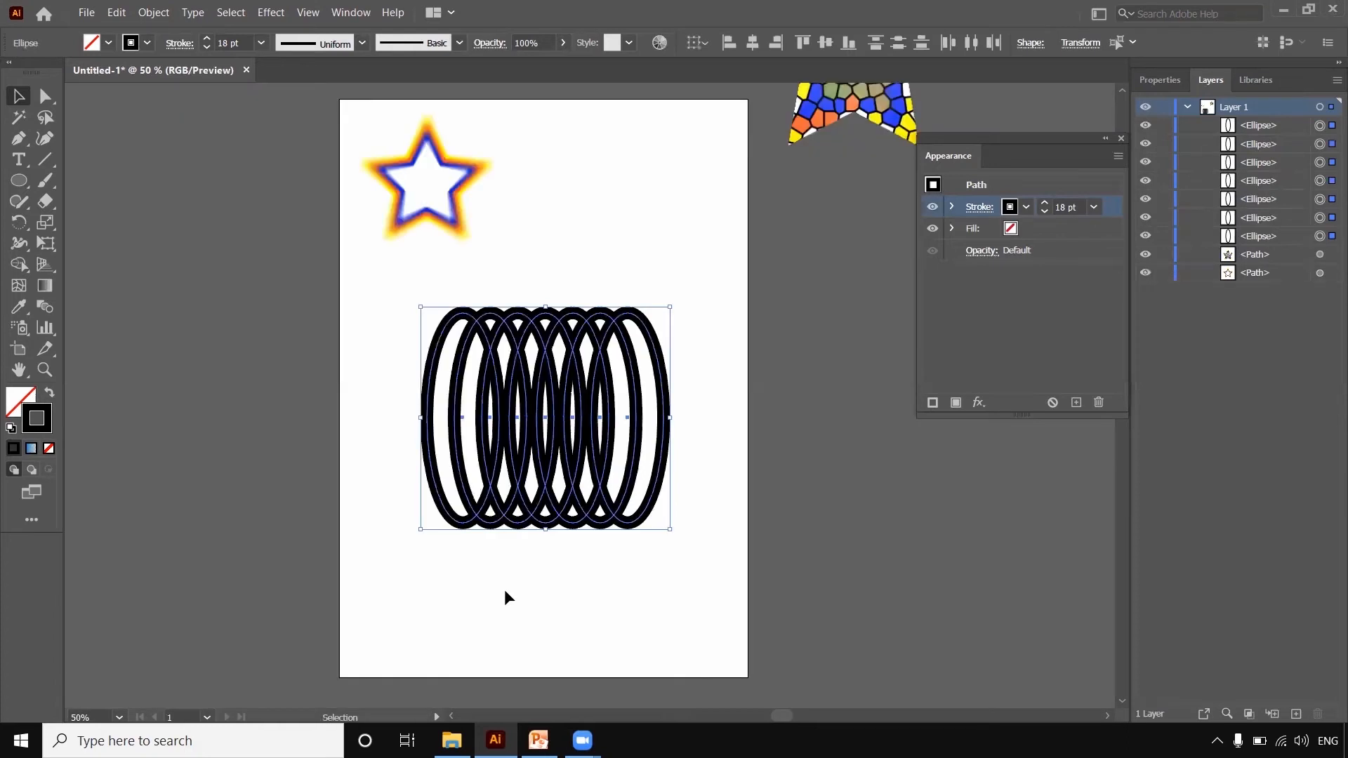
Undo all the ellipse duplications back to the single original ellipse and deselect it
{"action": "left_click", "coordinate": [506, 592]}
{"action": "key", "text": "a"}
{"action": "key", "text": "ctrl+z"}
{"action": "key", "text": "ctrl+z"}
{"action": "key", "text": "ctrl+z"}
{"action": "key", "text": "ctrl+z"}
{"action": "key", "text": "ctrl+z"}
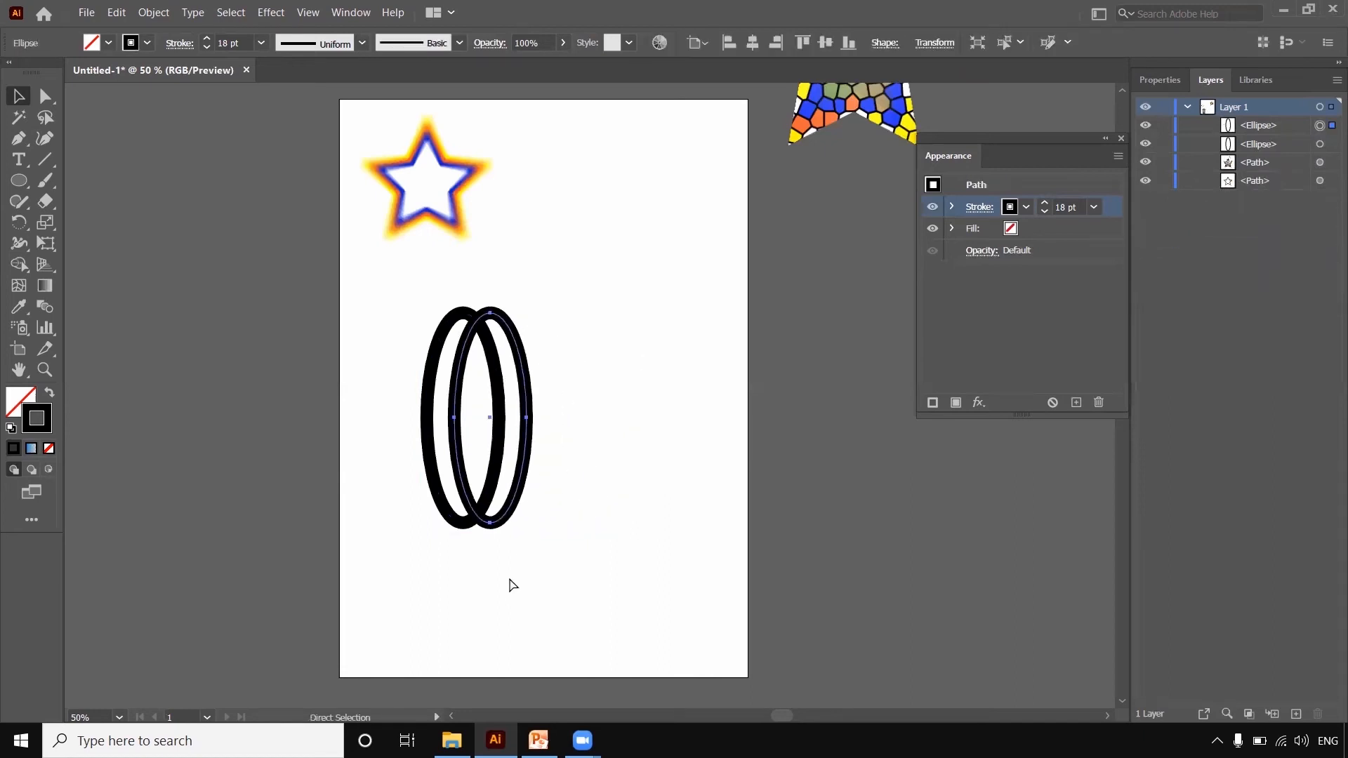
{"action": "key", "text": "ctrl+z"}
{"action": "key", "text": "v"}
{"action": "left_click", "coordinate": [532, 404]}
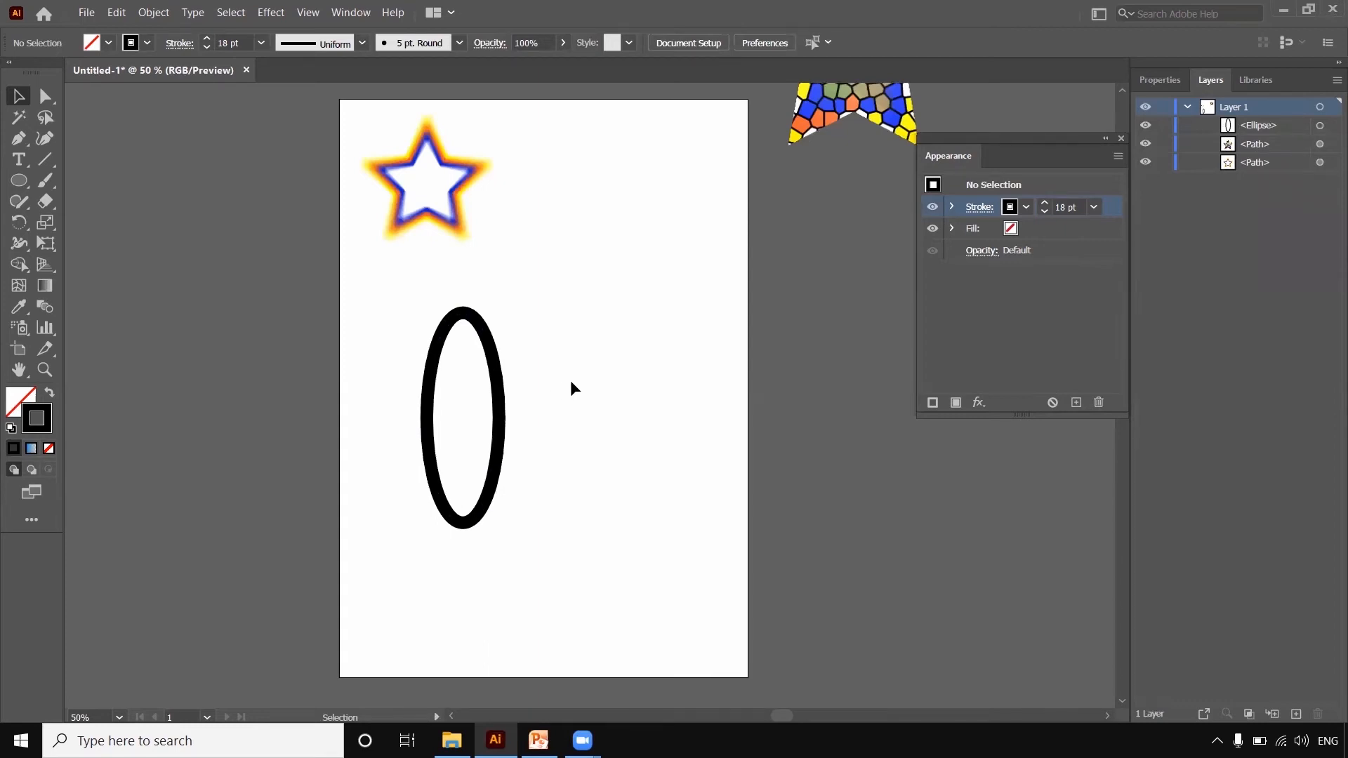
Add a second stroke to the ellipse's appearance and colour the lower stroke pink
{"action": "left_click", "coordinate": [503, 369]}
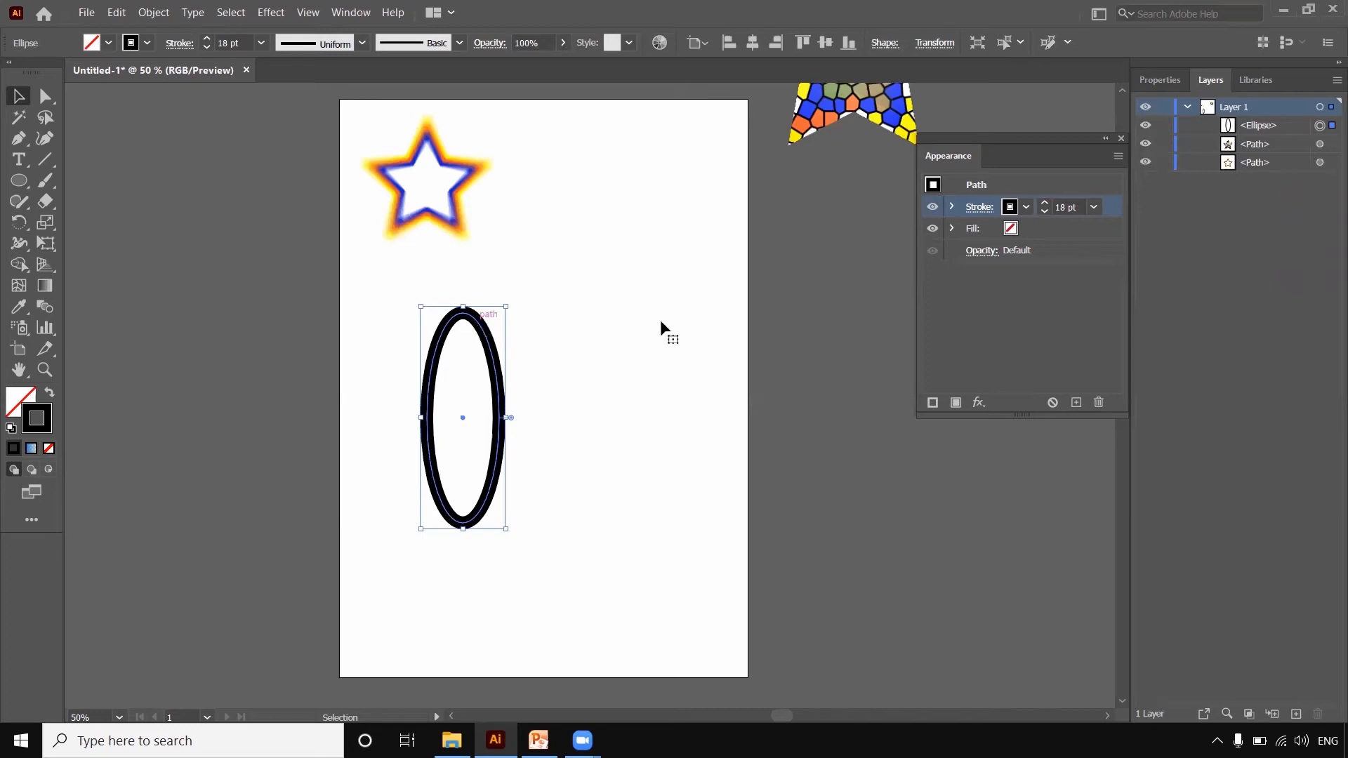
{"action": "left_click", "coordinate": [1075, 403]}
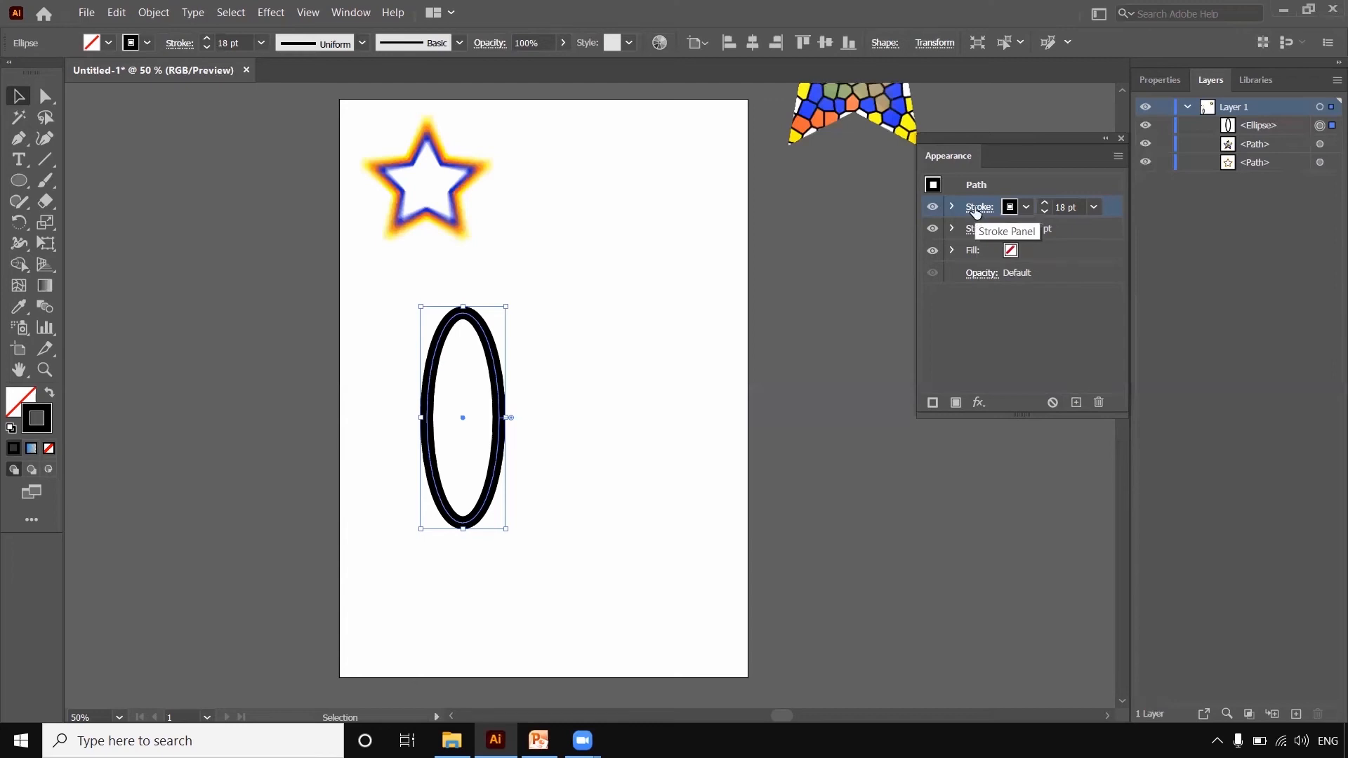
{"action": "left_click", "coordinate": [997, 234]}
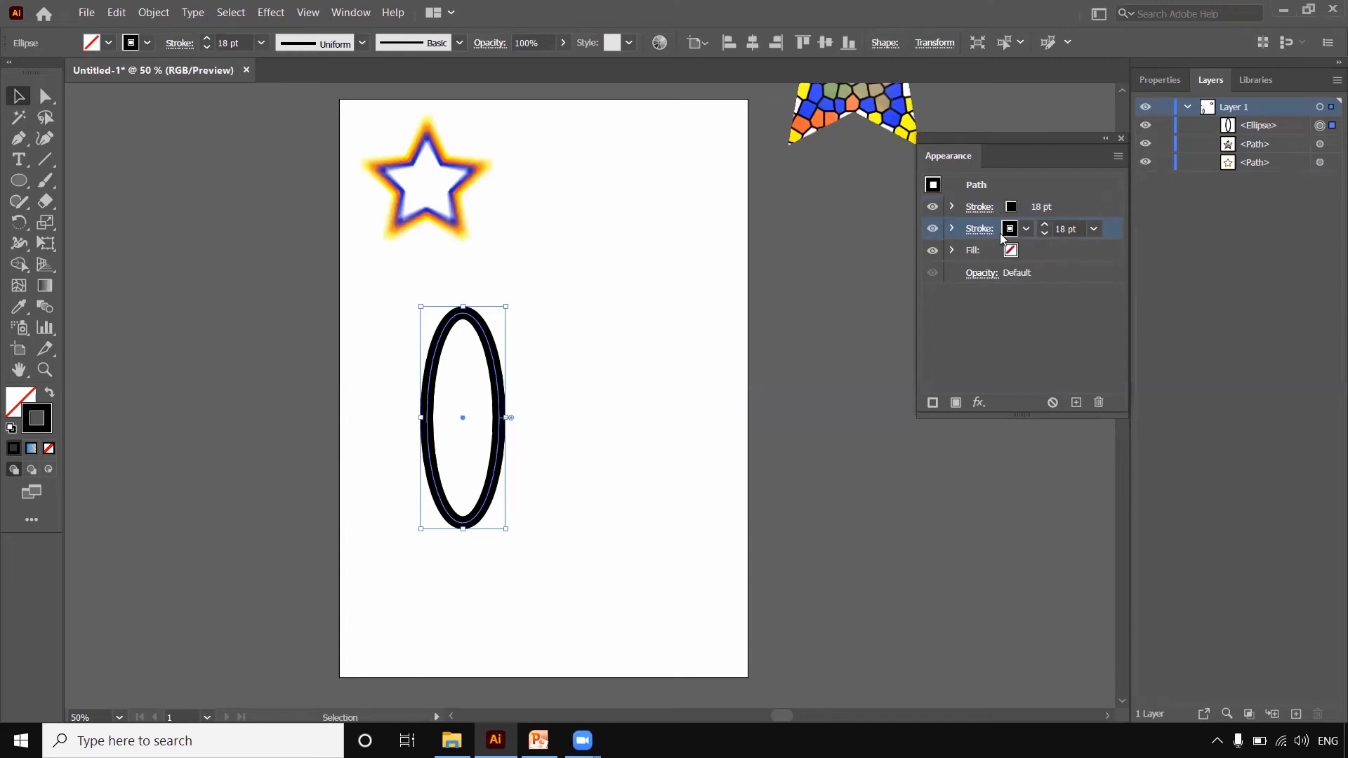
{"action": "left_click", "coordinate": [1026, 229]}
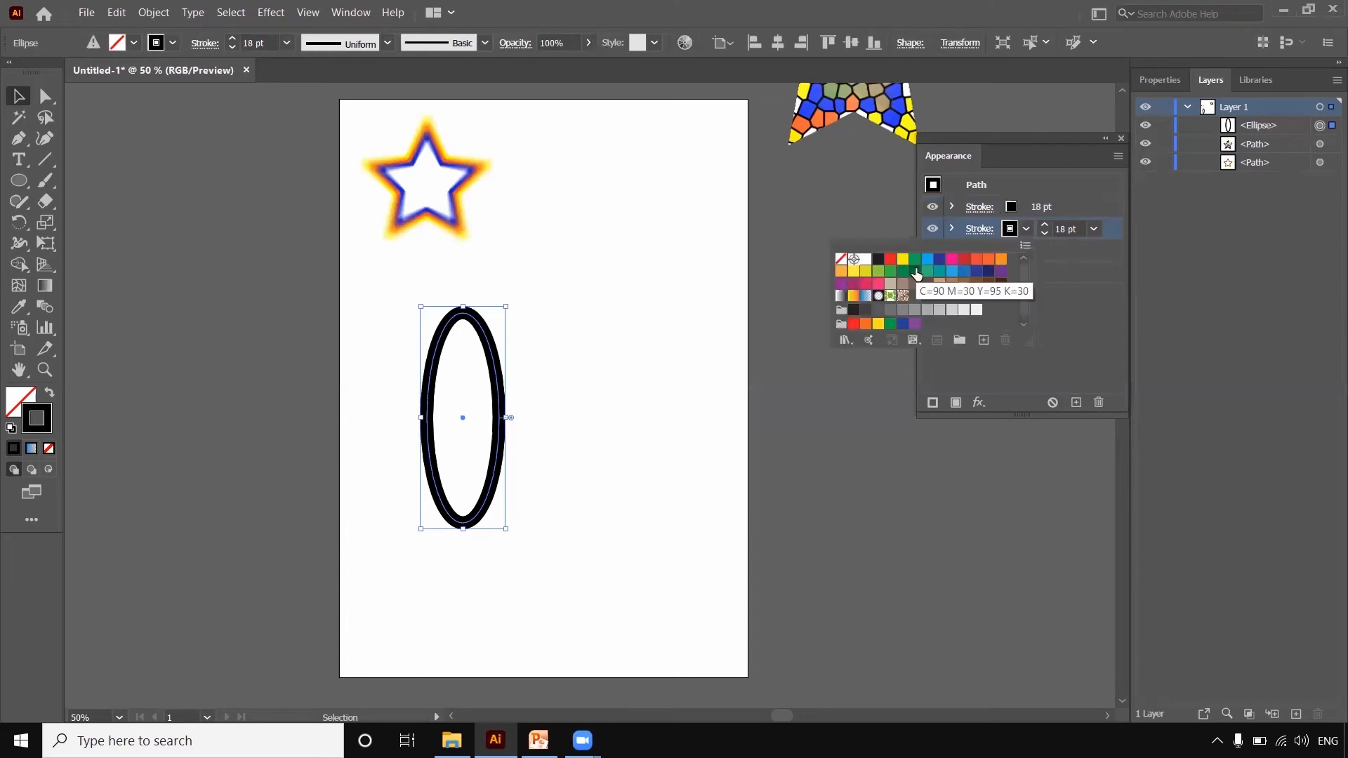
{"action": "left_click", "coordinate": [878, 283]}
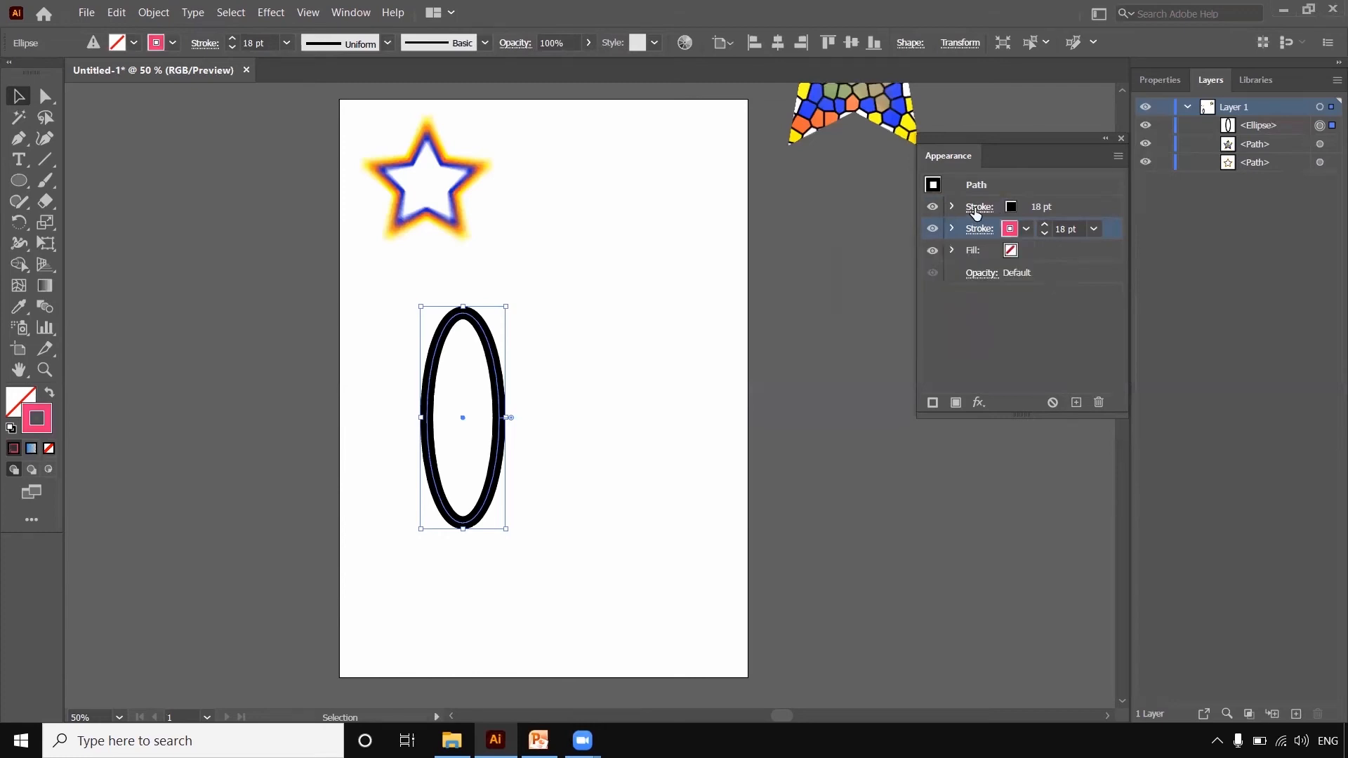
Set the colour of the ellipse's upper stroke to light blue
{"action": "left_click", "coordinate": [1067, 207]}
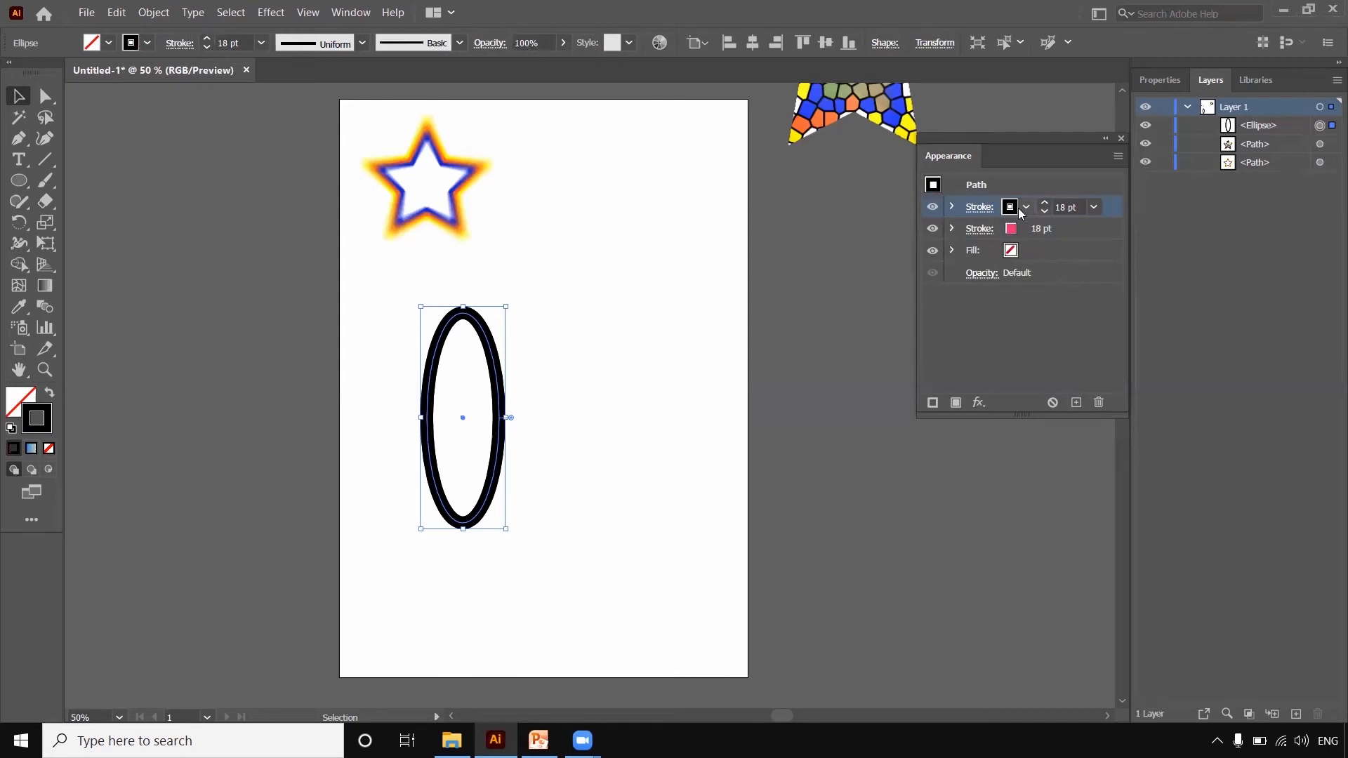
{"action": "left_click", "coordinate": [1025, 207]}
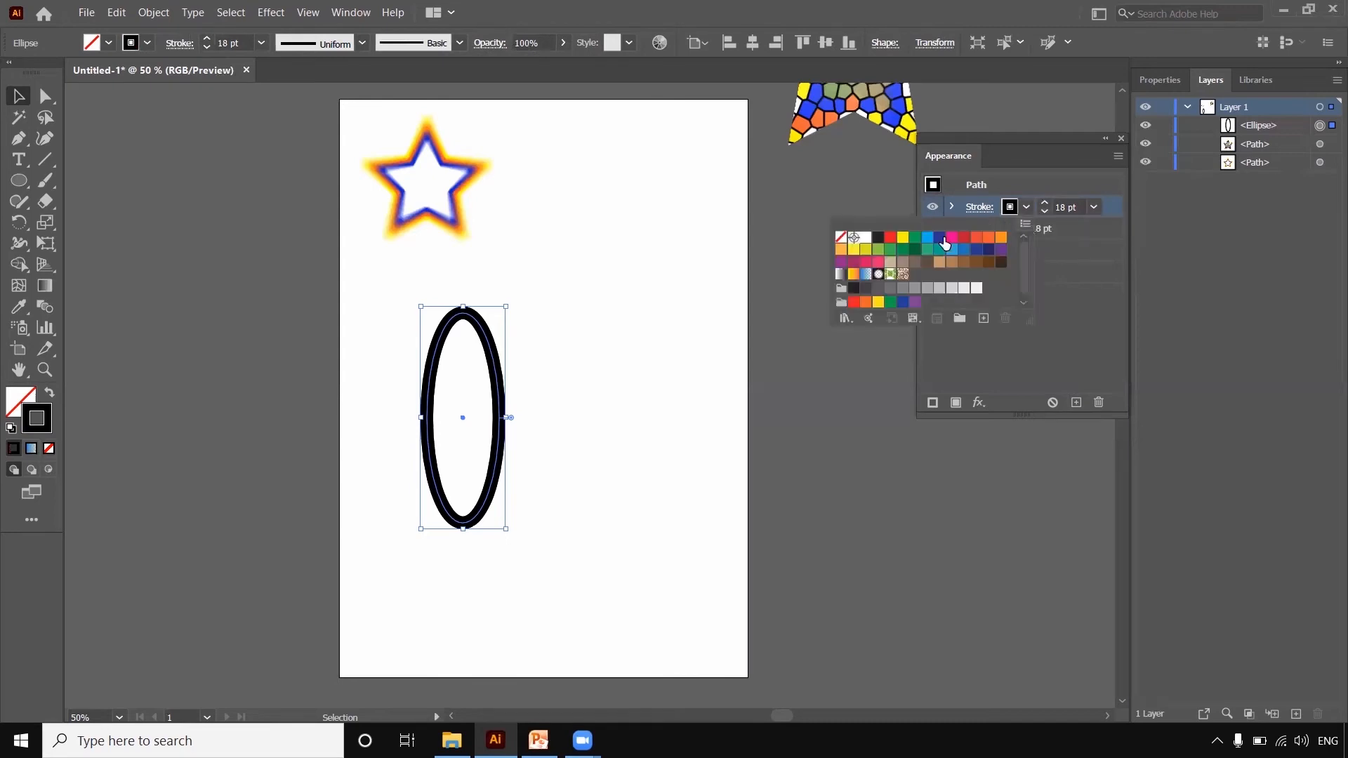
{"action": "left_click", "coordinate": [927, 240]}
{"action": "left_click", "coordinate": [1024, 381]}
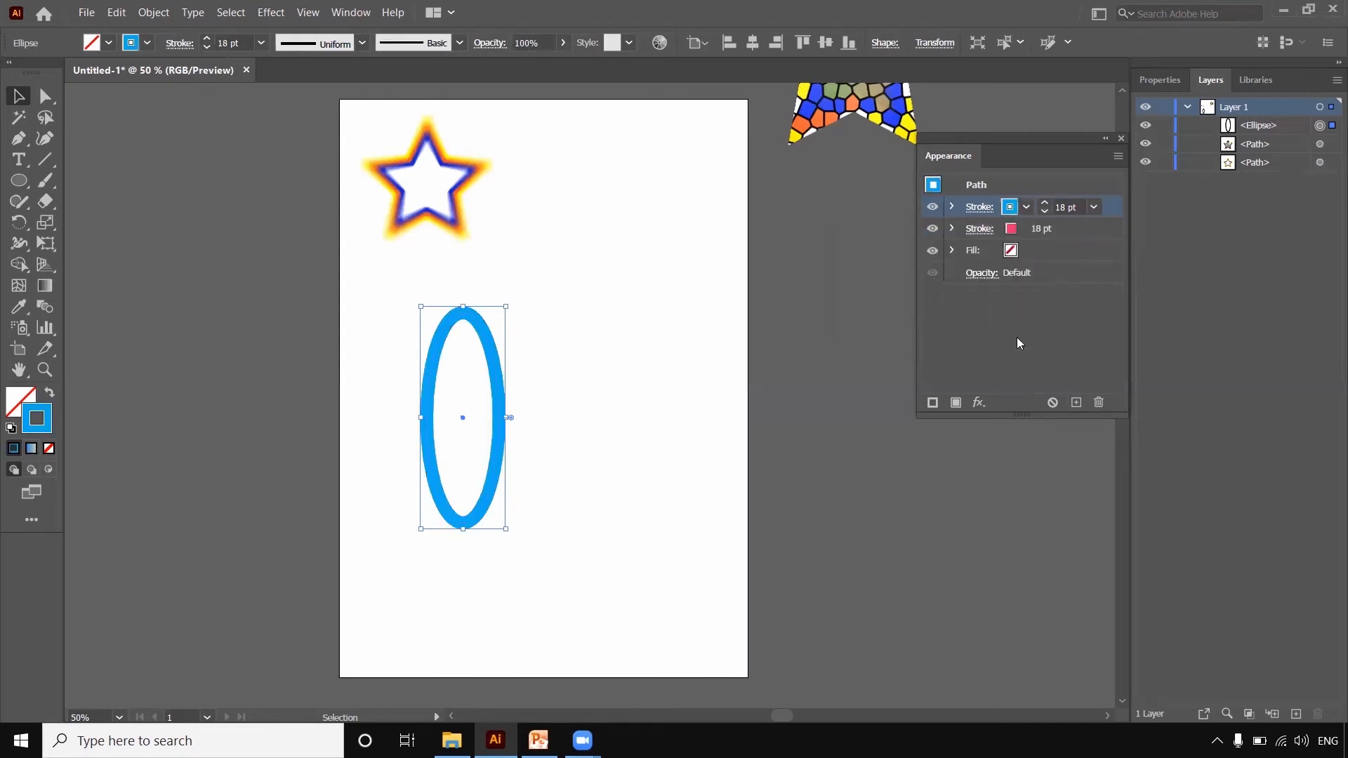
Apply a Transform effect with a 50° rotation to the ellipse's blue stroke and deselect the ellipse
{"action": "left_click", "coordinate": [960, 207]}
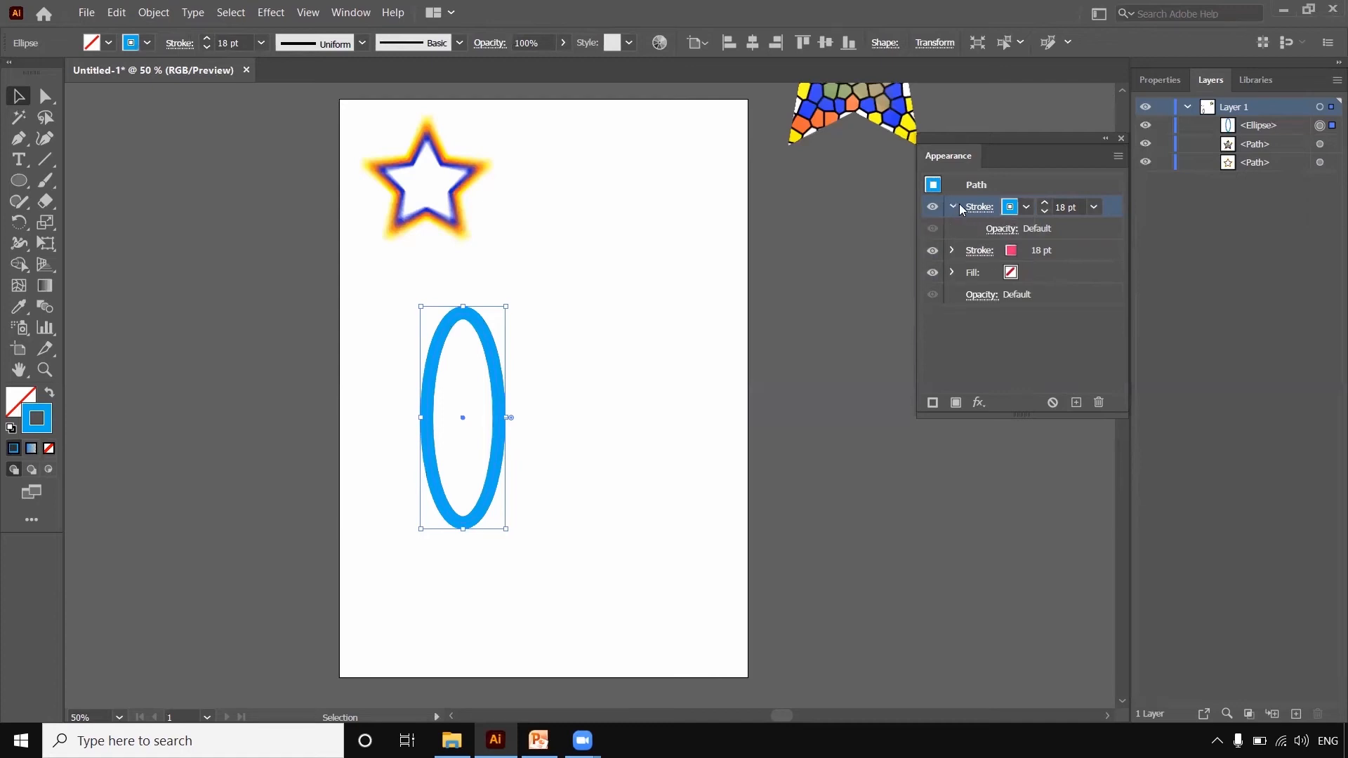
{"action": "left_click", "coordinate": [954, 207]}
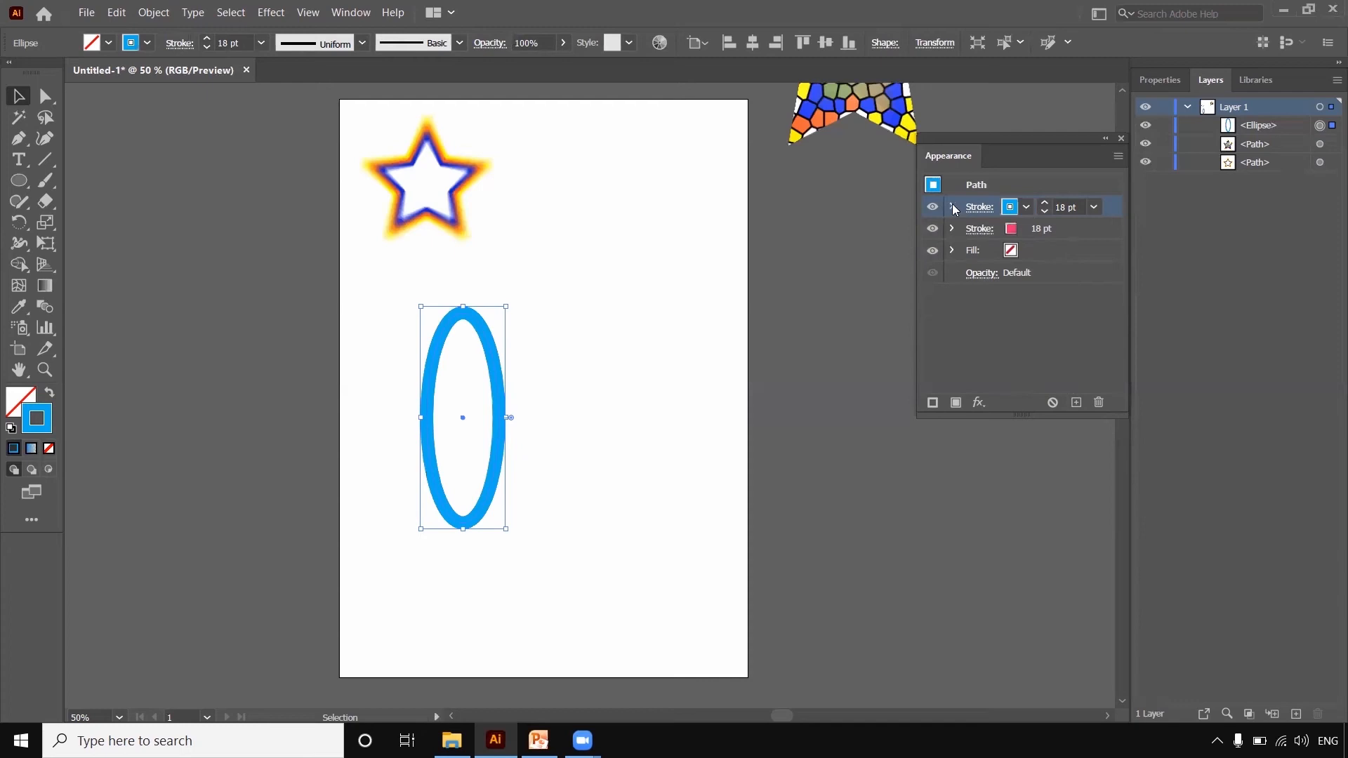
{"action": "left_click", "coordinate": [979, 403]}
{"action": "mouse_move", "coordinate": [1016, 96]}
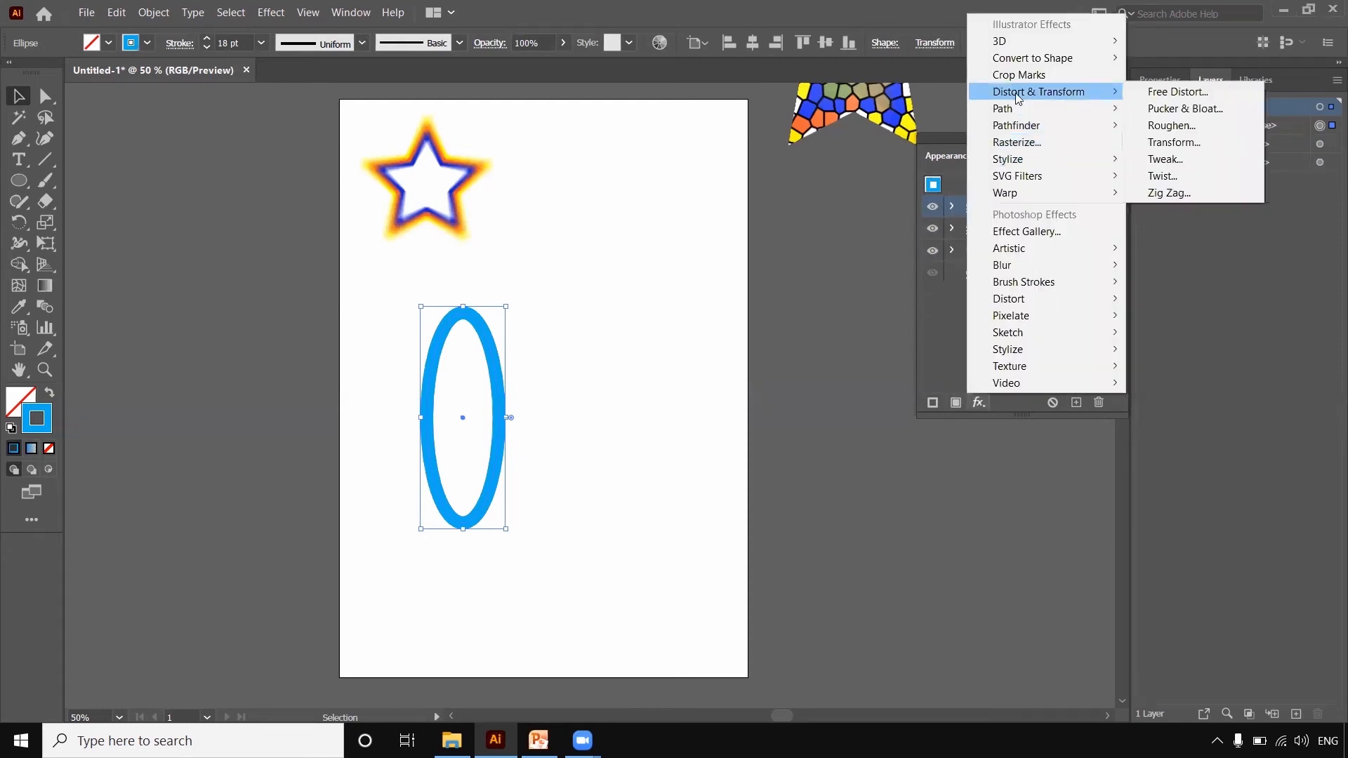
{"action": "left_click", "coordinate": [1173, 143]}
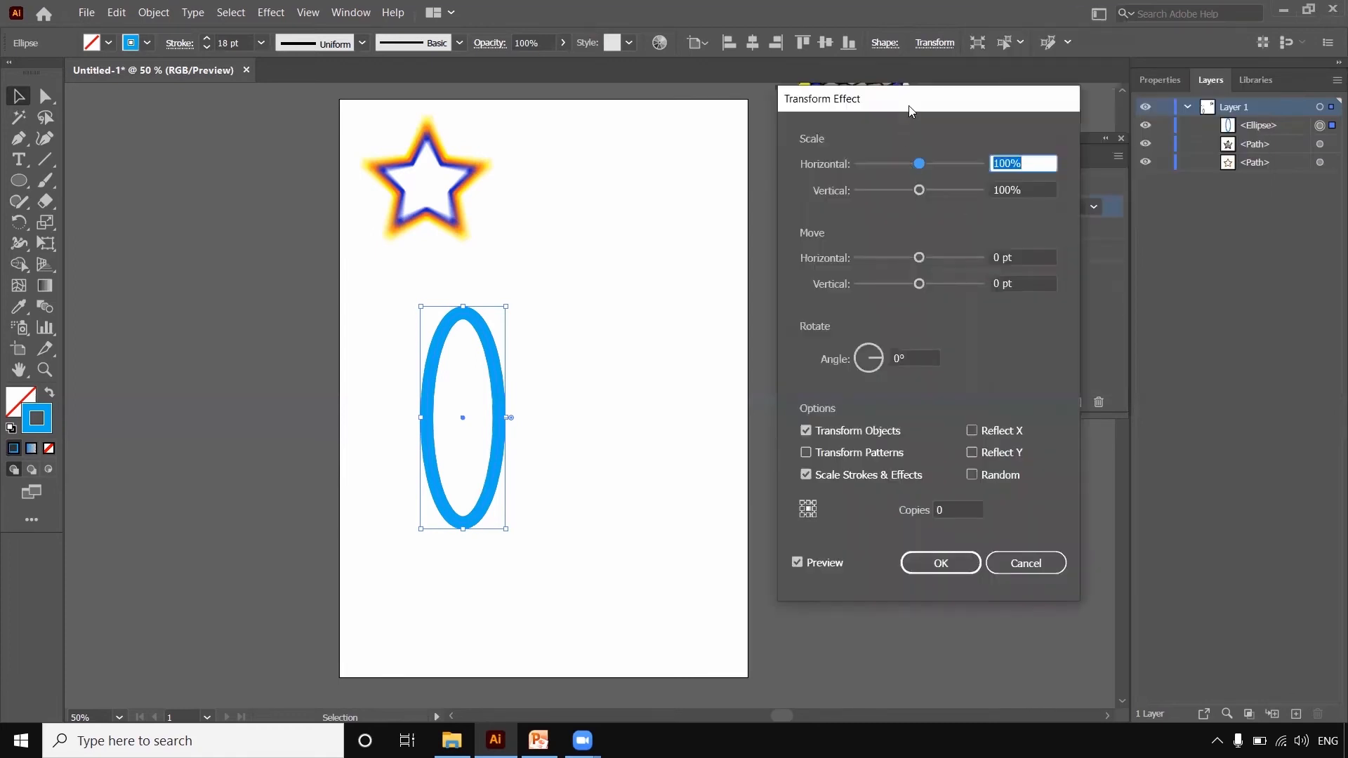
{"action": "left_click_drag", "start_coordinate": [909, 106], "coordinate": [812, 105]}
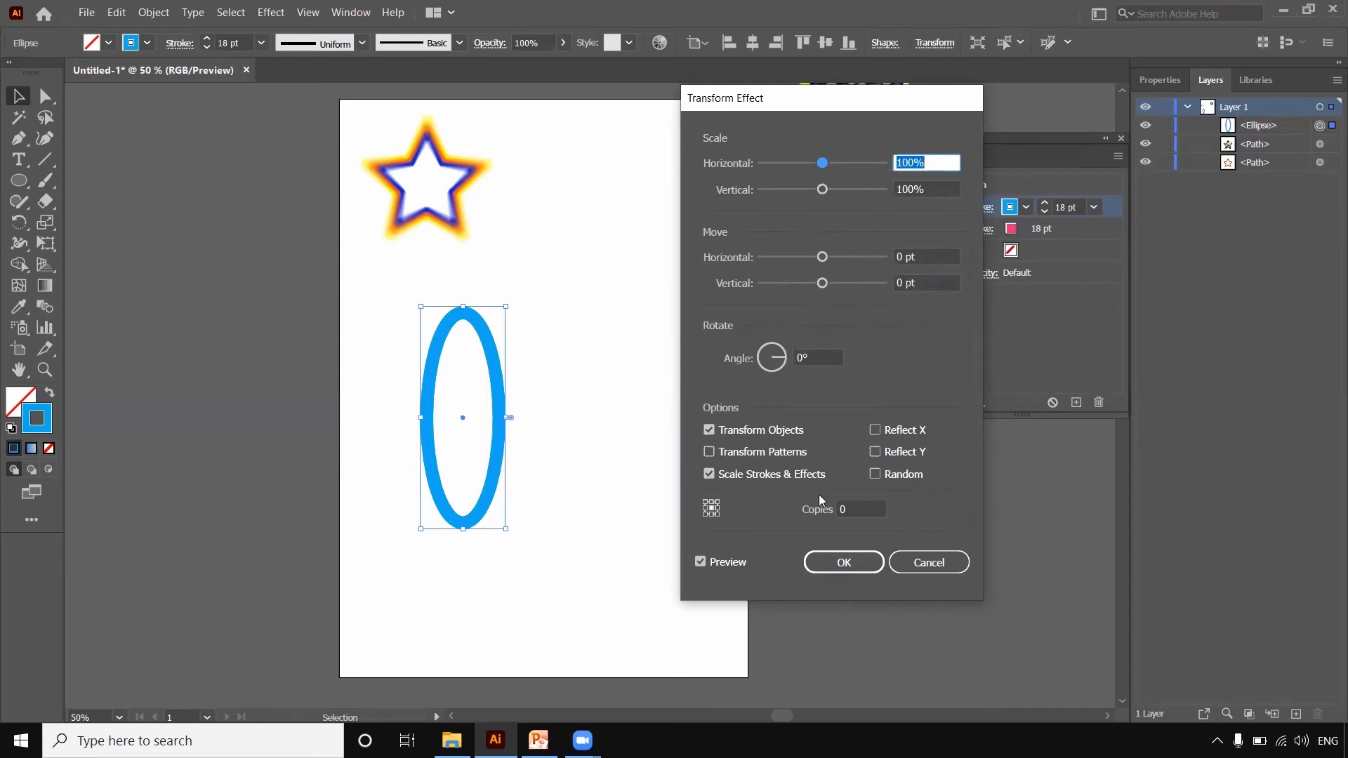
{"action": "left_click", "coordinate": [795, 357]}
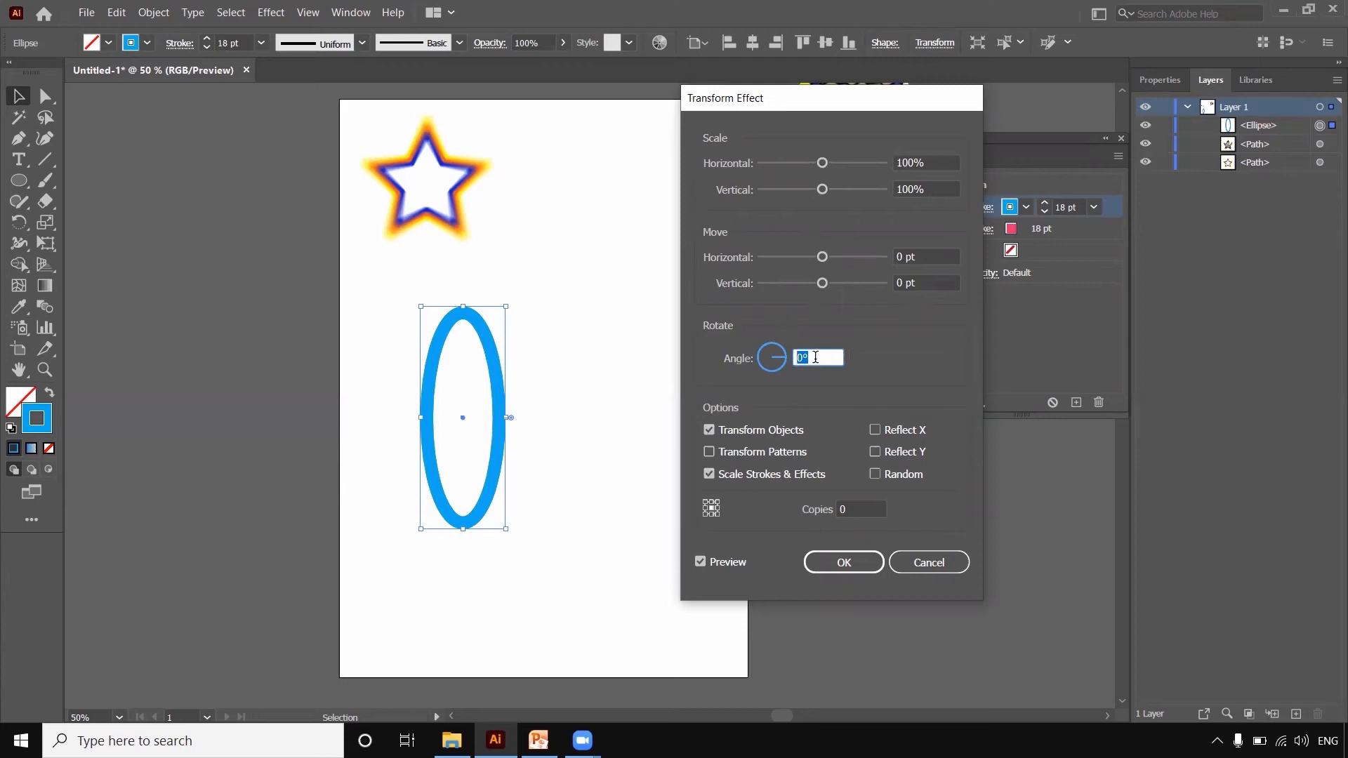
{"action": "type", "text": "50"}
{"action": "left_click", "coordinate": [849, 563]}
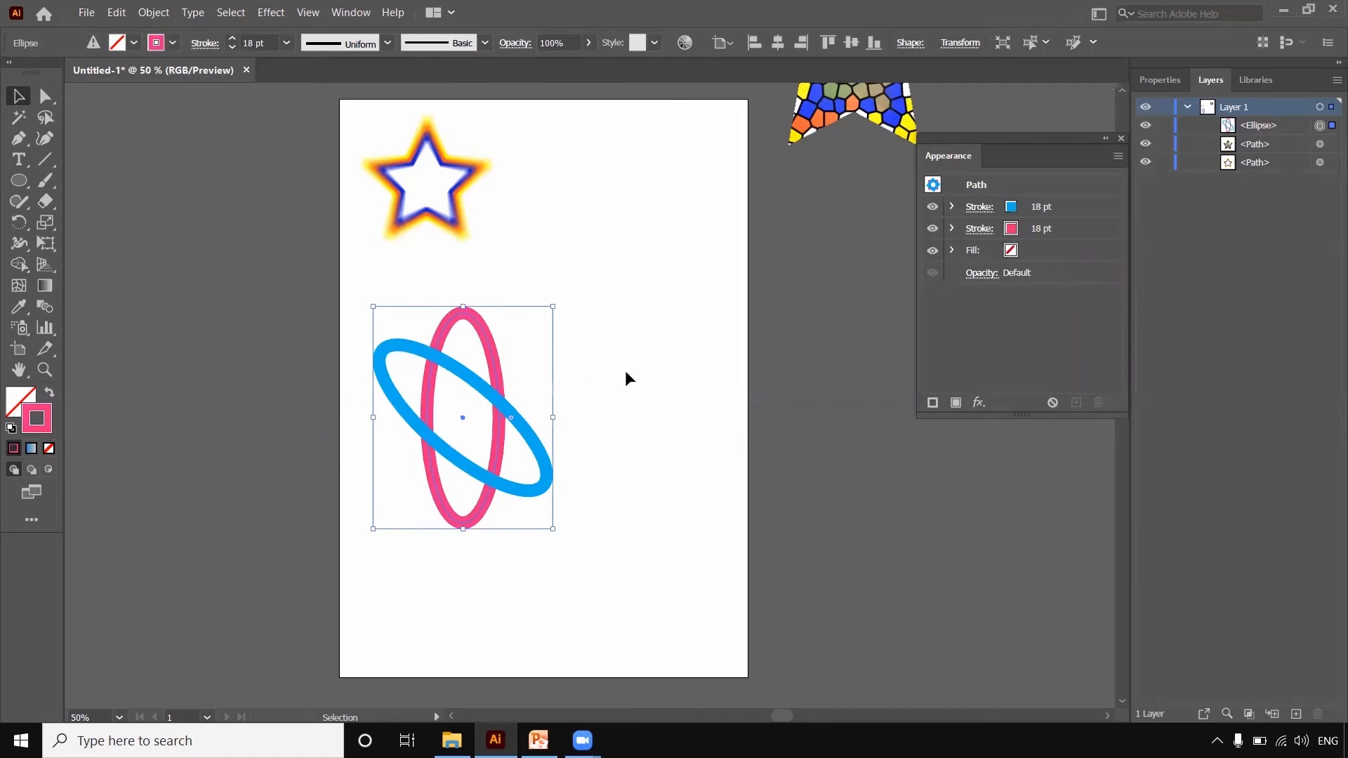
{"action": "left_click", "coordinate": [614, 340]}
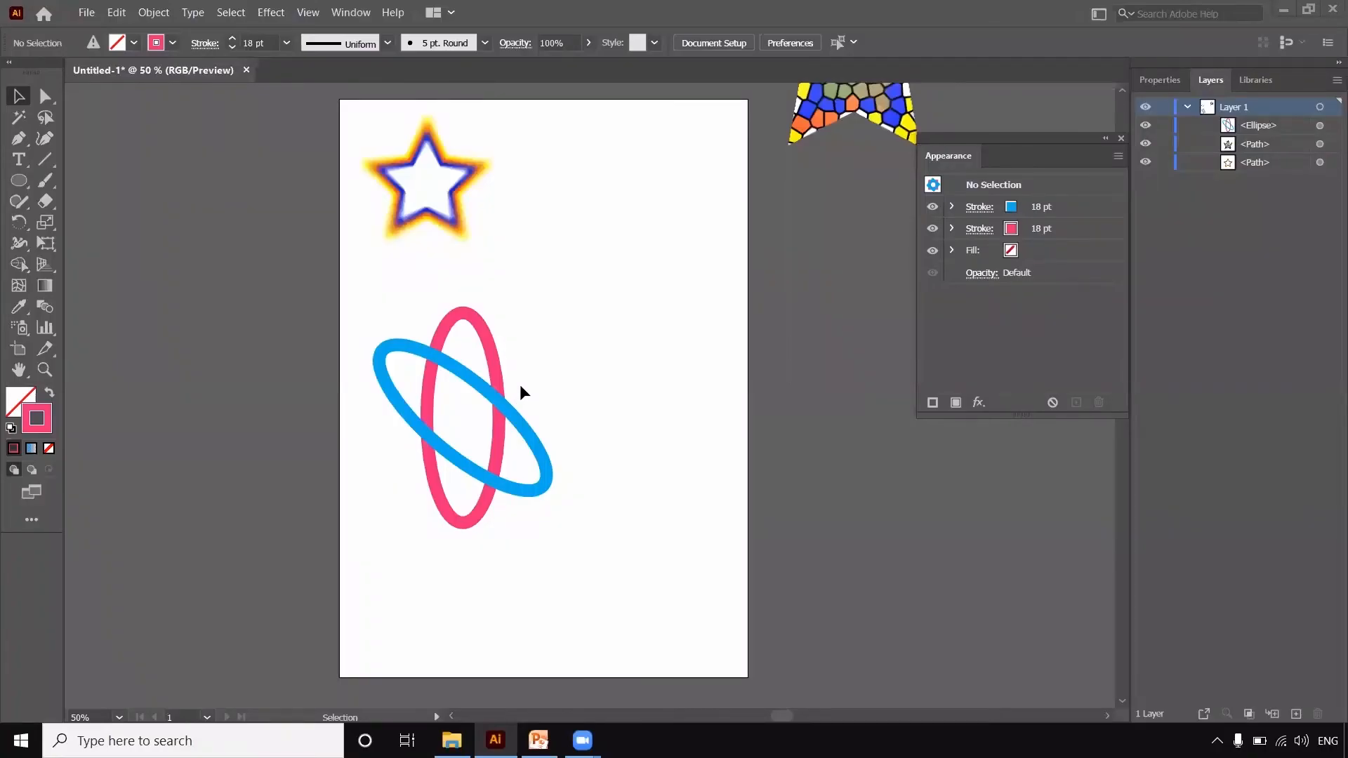
{"action": "left_click", "coordinate": [493, 355]}
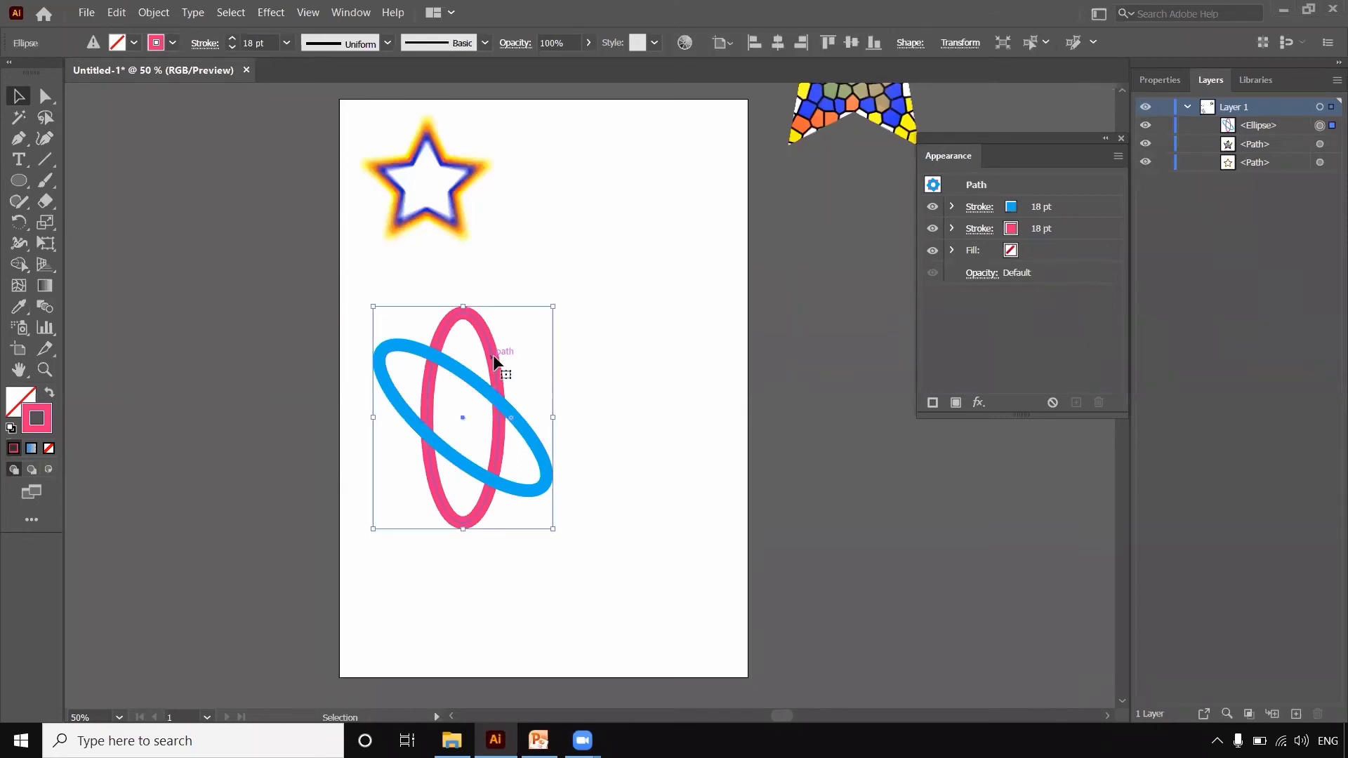
{"action": "left_click", "coordinate": [533, 355]}
{"action": "key", "text": "ctrl+z"}
{"action": "left_click", "coordinate": [552, 390]}
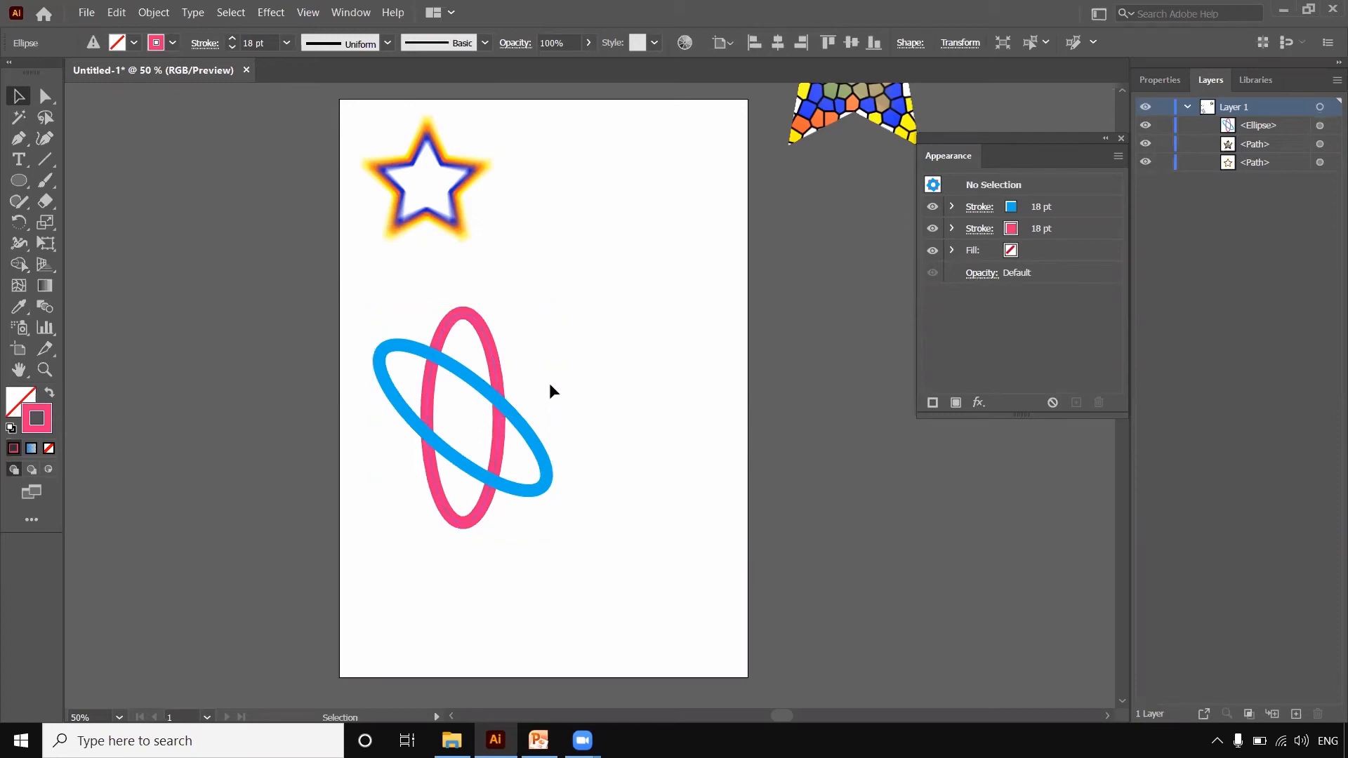
{"action": "left_click", "coordinate": [496, 383]}
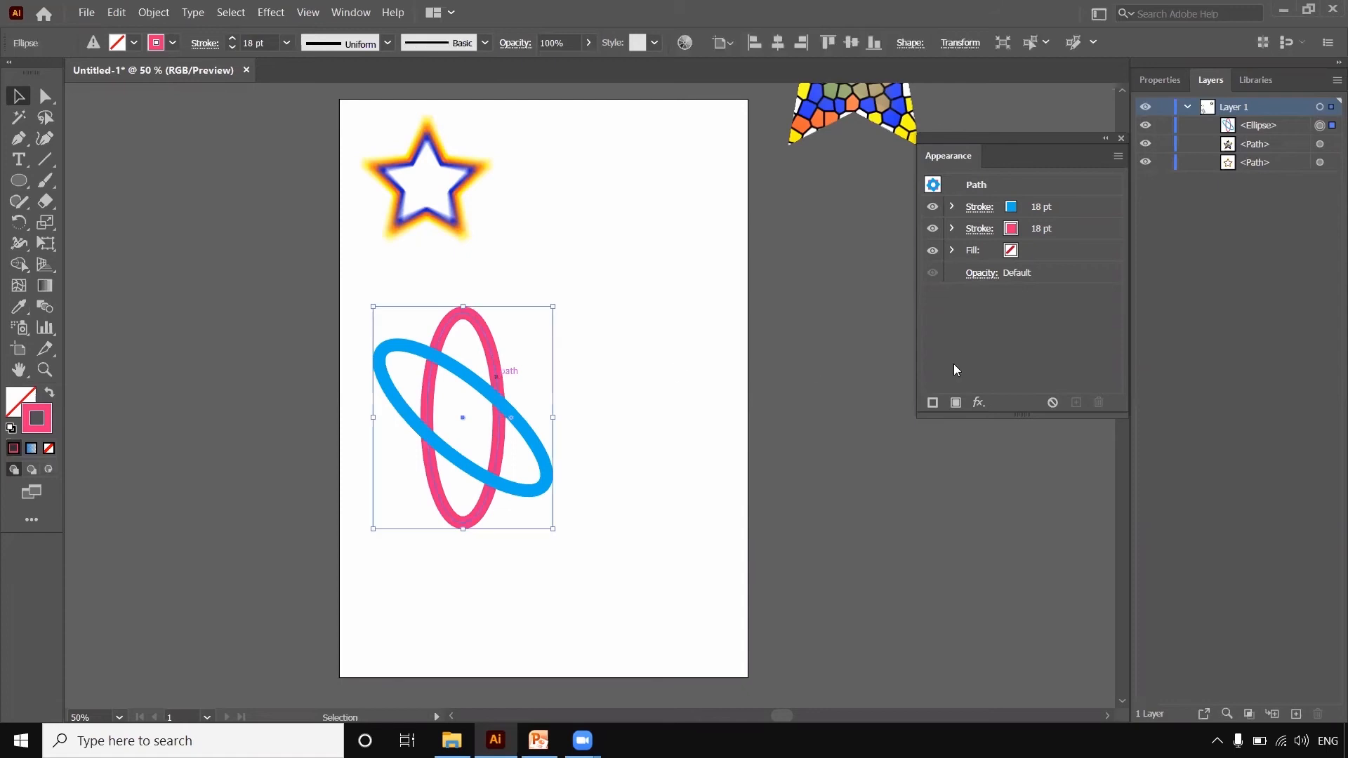
{"action": "left_click", "coordinate": [663, 364]}
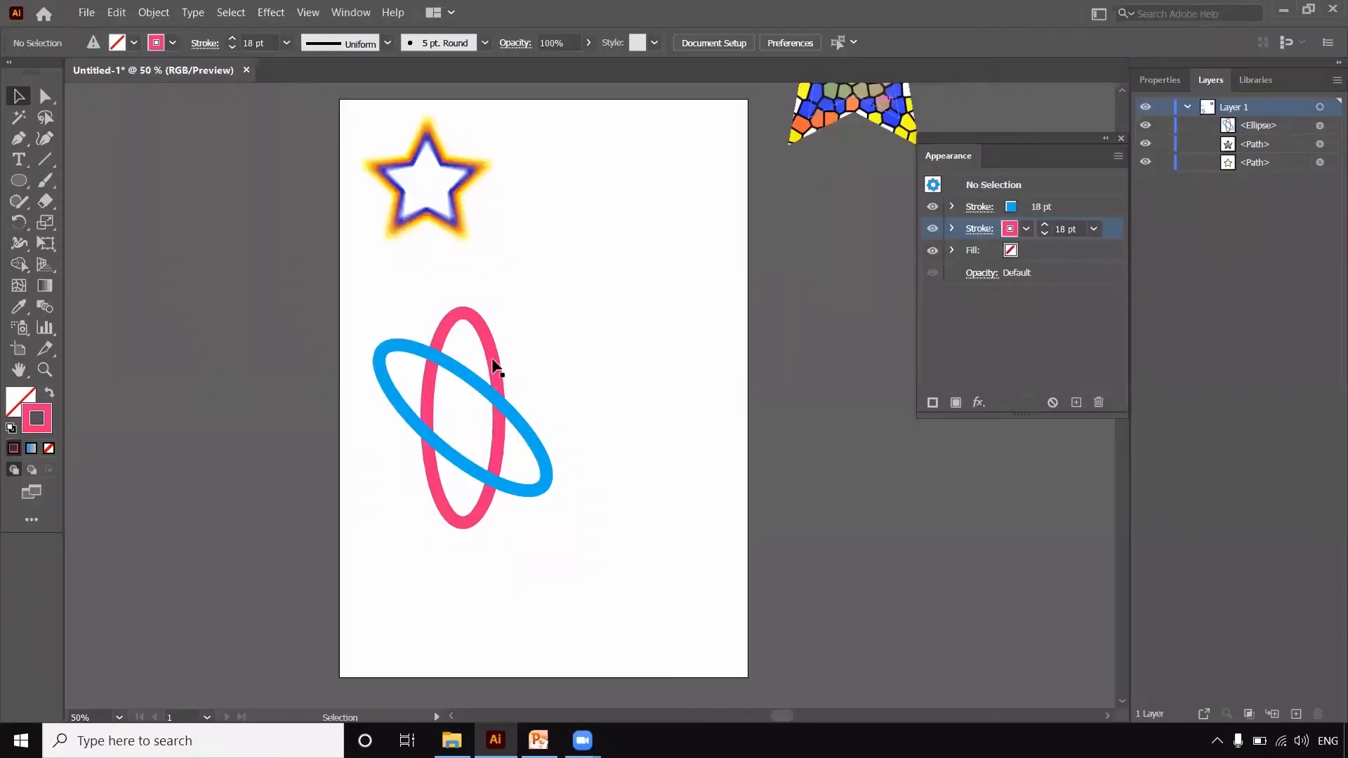
Duplicate the ellipse's pink stroke and colour the upper duplicate orange (C=0 M=50 Y=100 K=0)
{"action": "left_click", "coordinate": [494, 363]}
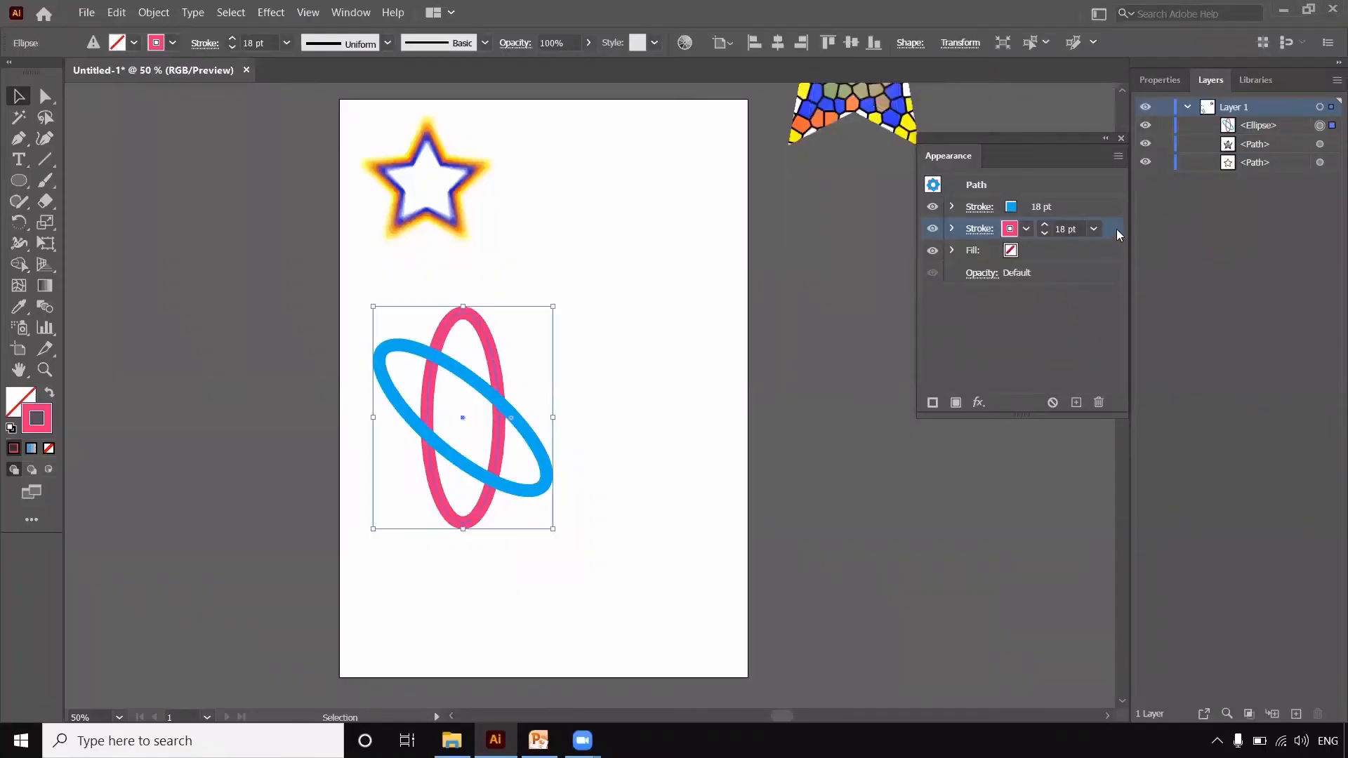
{"action": "left_click", "coordinate": [1076, 403]}
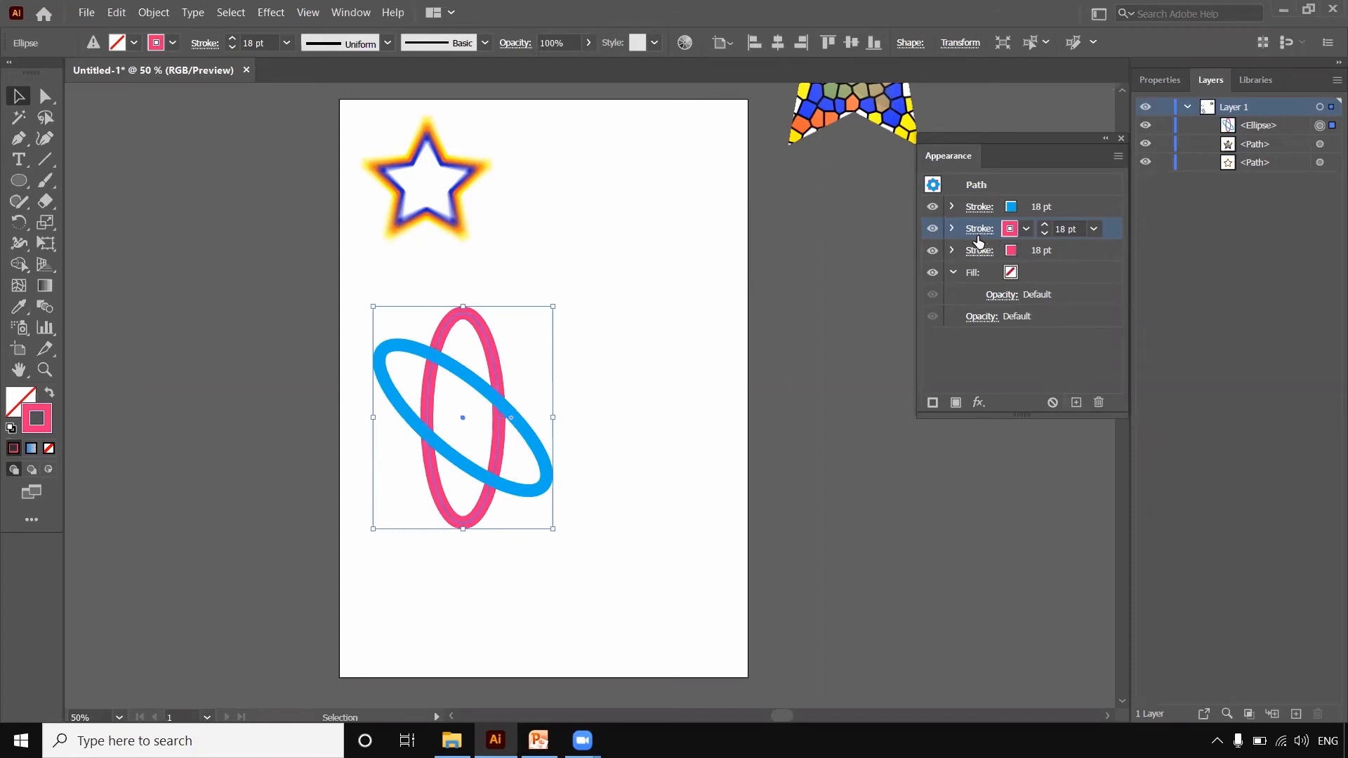
{"action": "left_click", "coordinate": [1026, 229]}
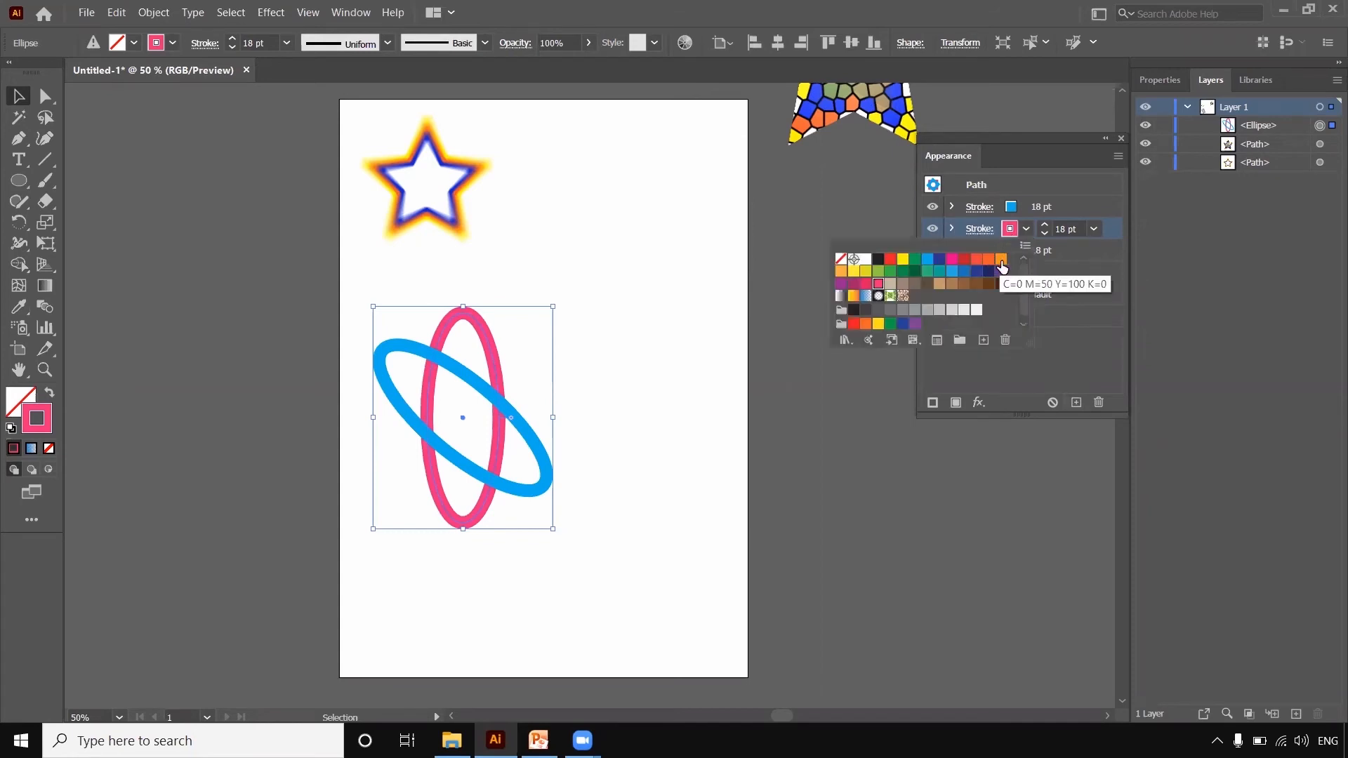
{"action": "left_click", "coordinate": [1002, 261]}
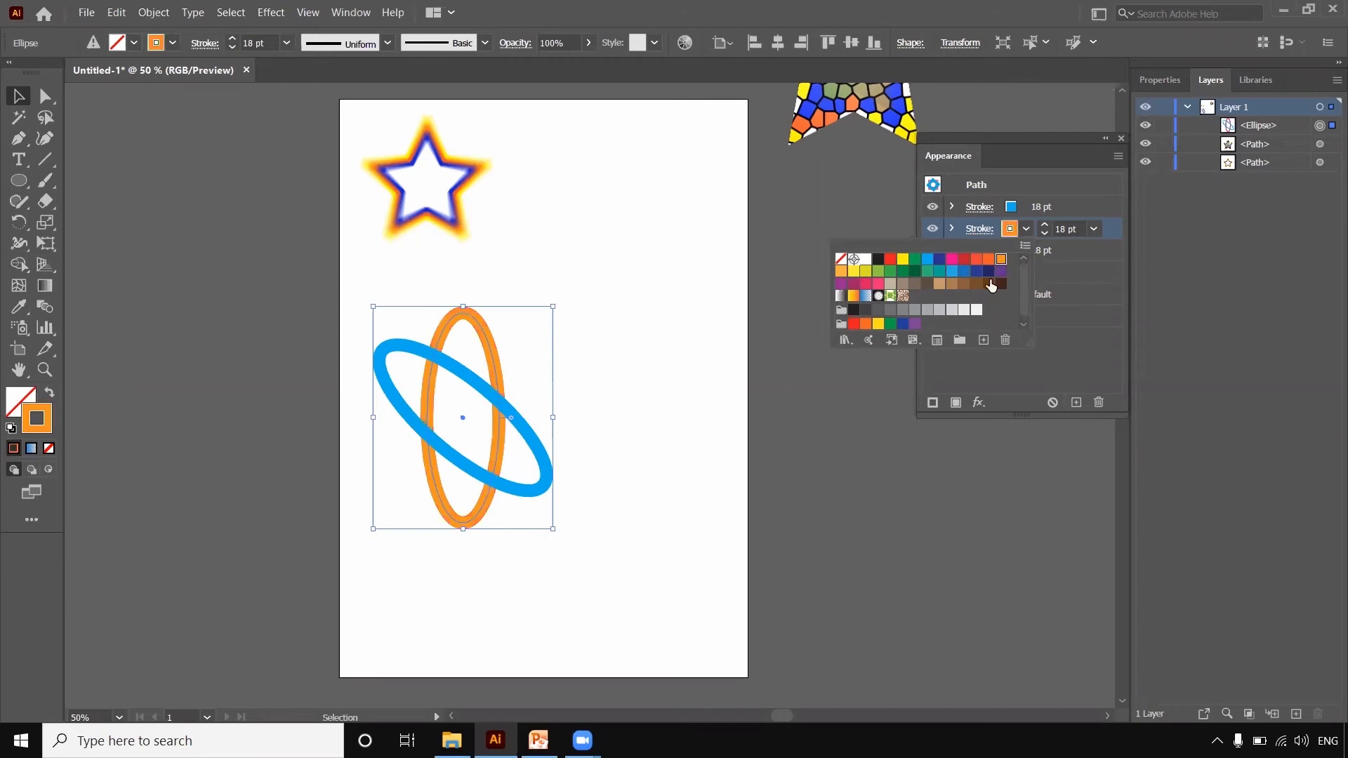
{"action": "left_click", "coordinate": [1024, 391]}
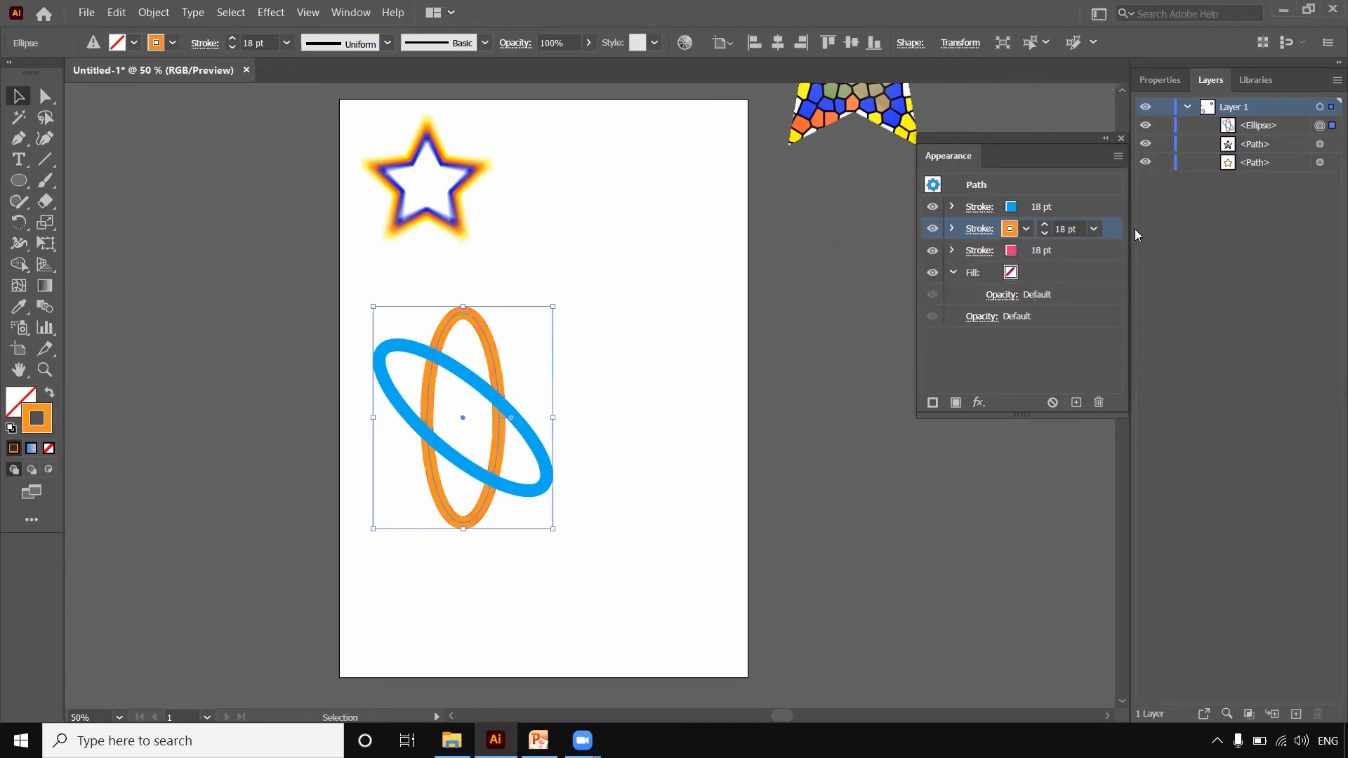
{"action": "key", "text": "F6"}
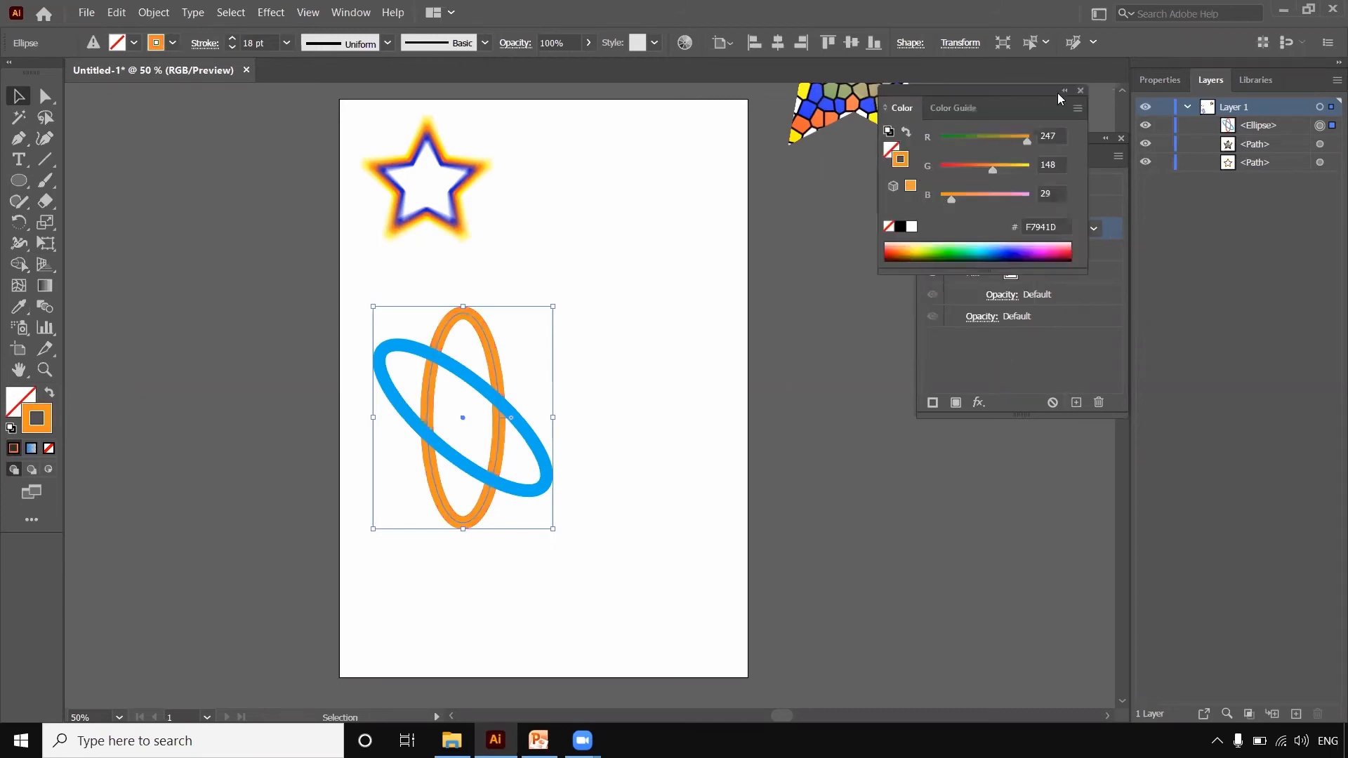
{"action": "left_click", "coordinate": [1082, 90]}
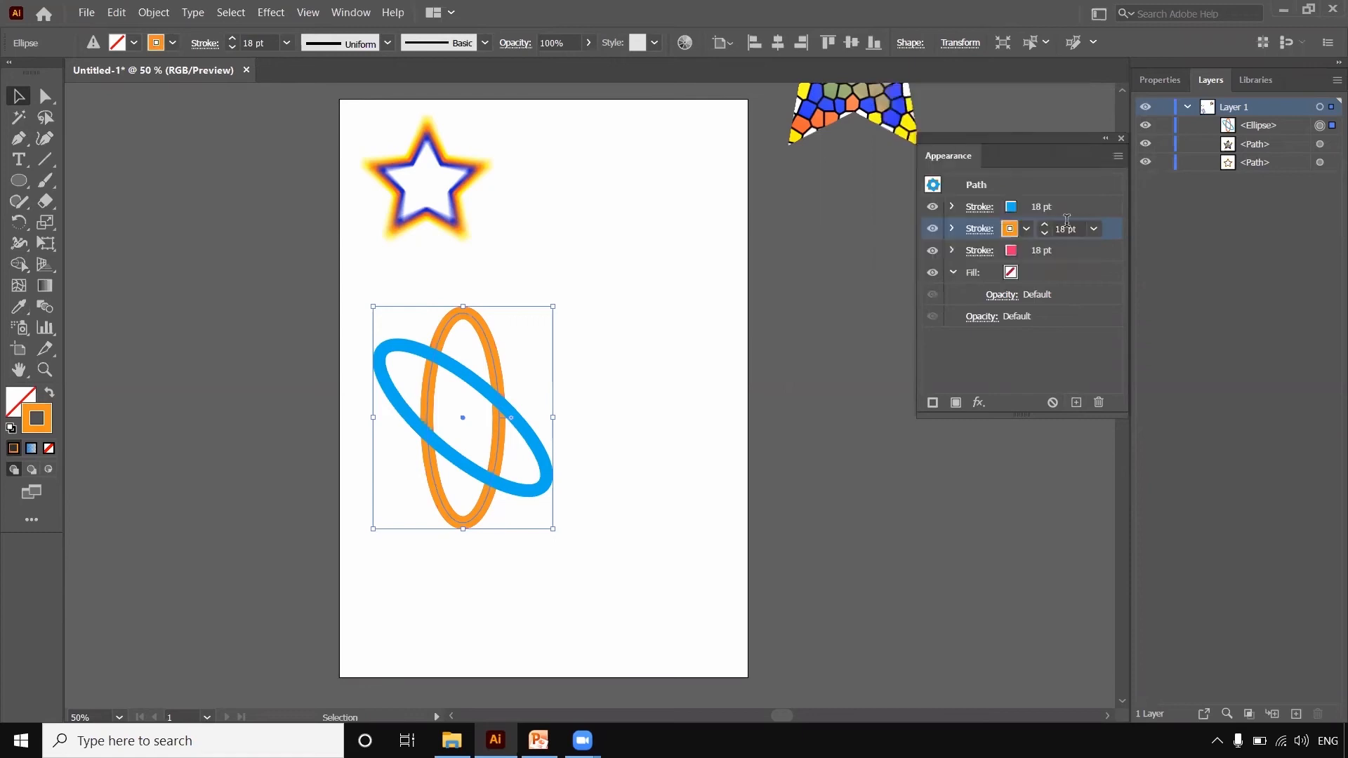
Rotate the orange stroke by -50° with a Transform effect, and deselect the ellipse
{"action": "left_click", "coordinate": [979, 403]}
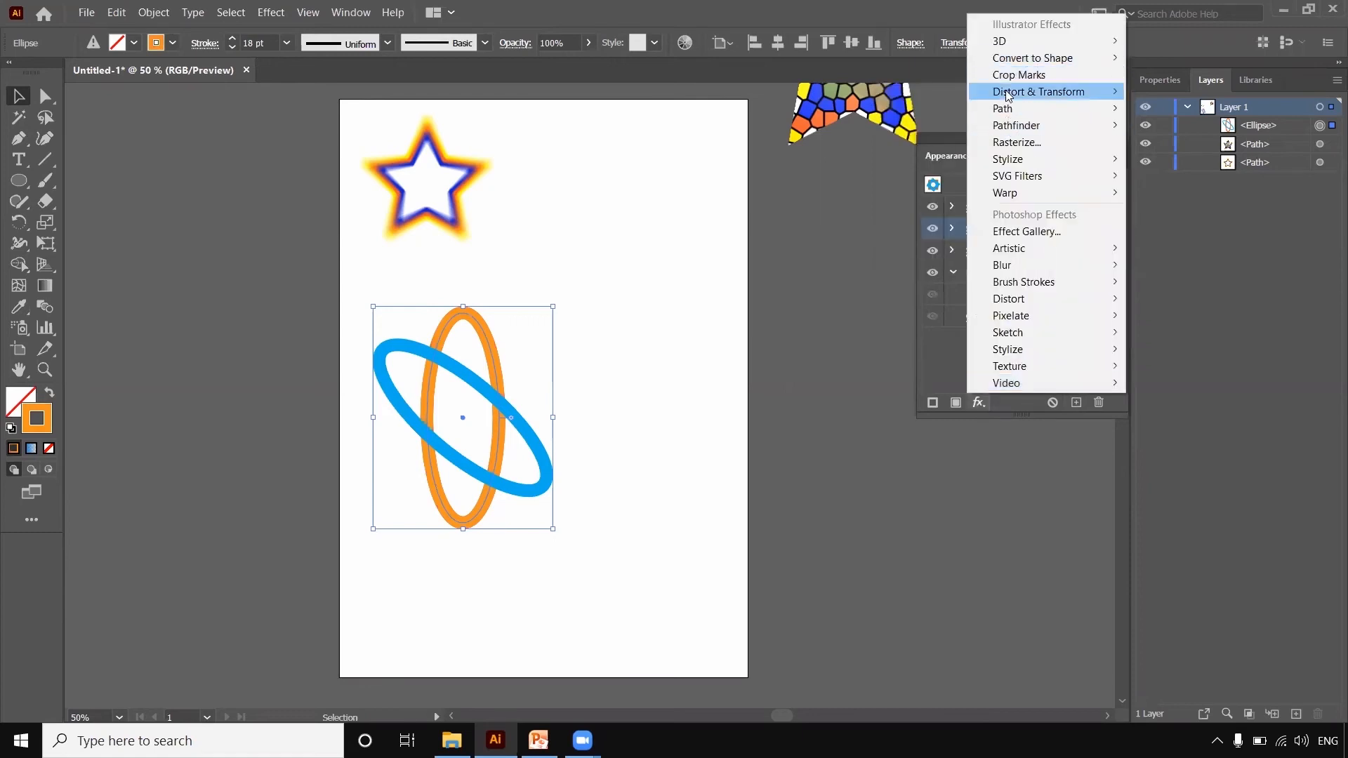
{"action": "mouse_move", "coordinate": [1009, 96]}
{"action": "left_click", "coordinate": [1166, 143]}
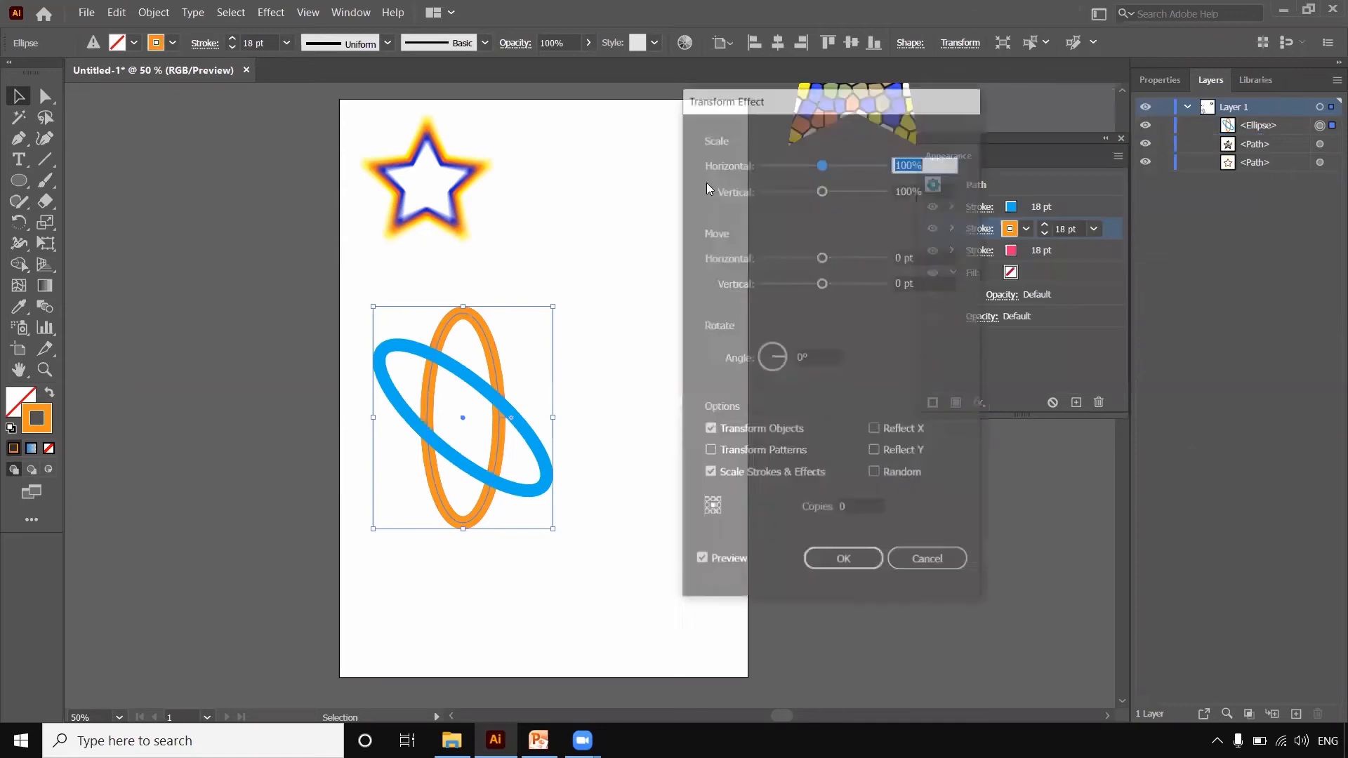
{"action": "left_click", "coordinate": [808, 359]}
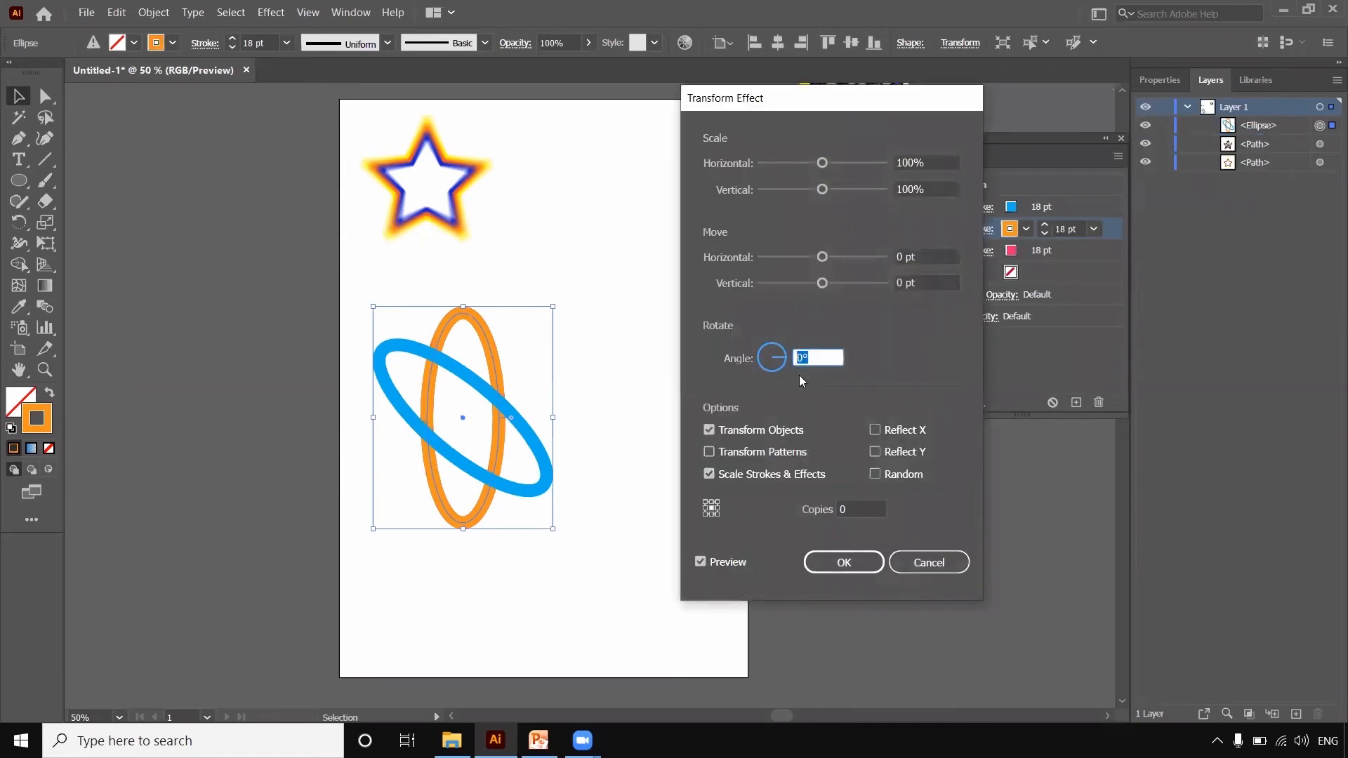
{"action": "type", "text": "-50"}
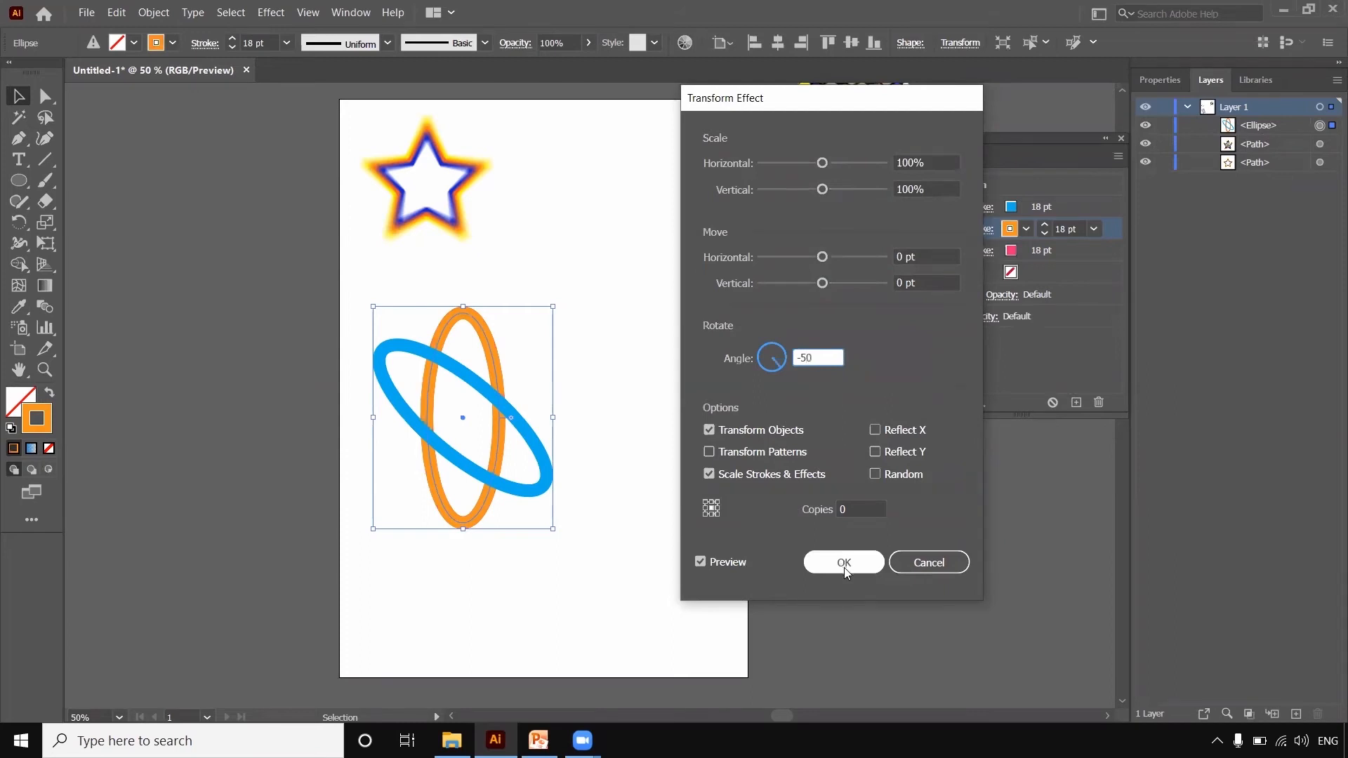
{"action": "left_click", "coordinate": [843, 562]}
{"action": "left_click", "coordinate": [593, 441]}
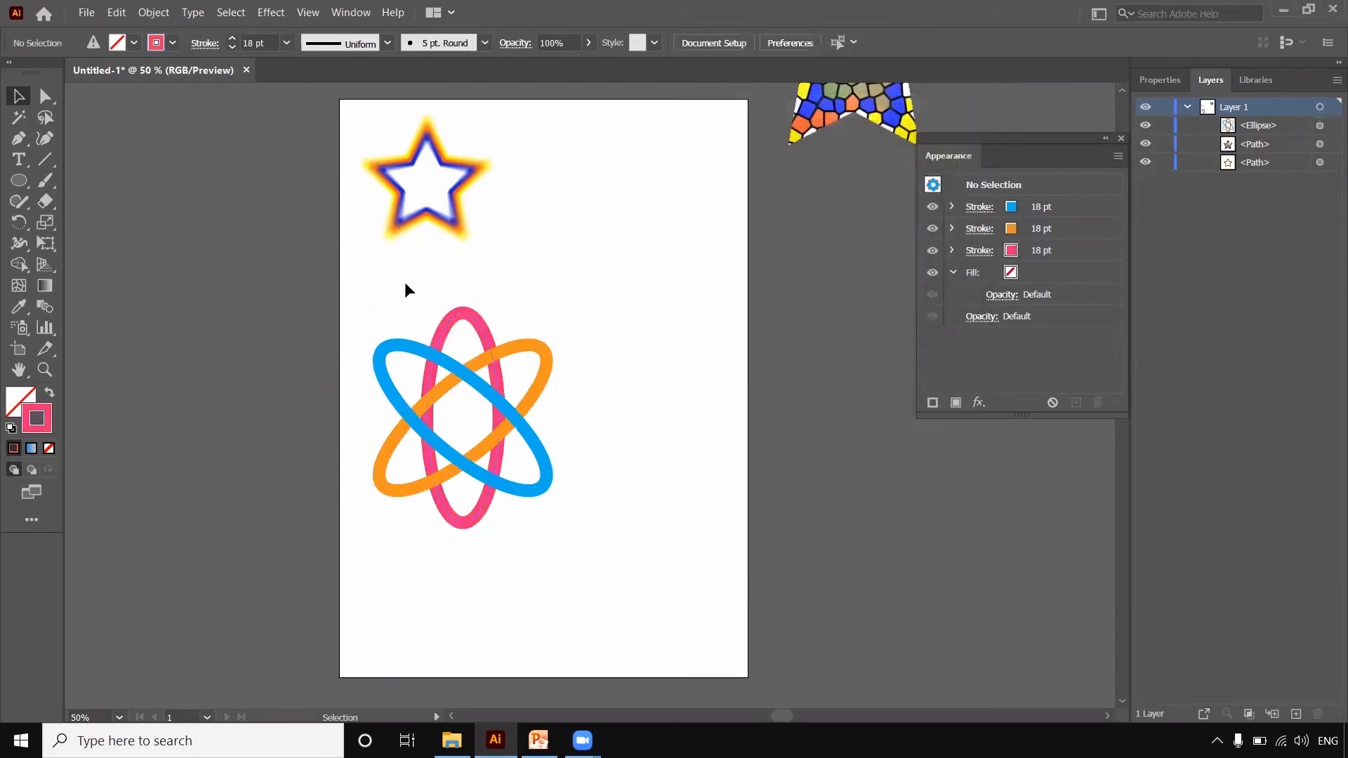
Select the three-coloured ellipse and examine its underlying path in Outline view before returning to Preview
{"action": "left_click_drag", "start_coordinate": [383, 280], "coordinate": [566, 513]}
{"action": "left_click", "coordinate": [627, 512]}
{"action": "left_click_drag", "start_coordinate": [359, 298], "coordinate": [575, 518]}
{"action": "key", "text": "a"}
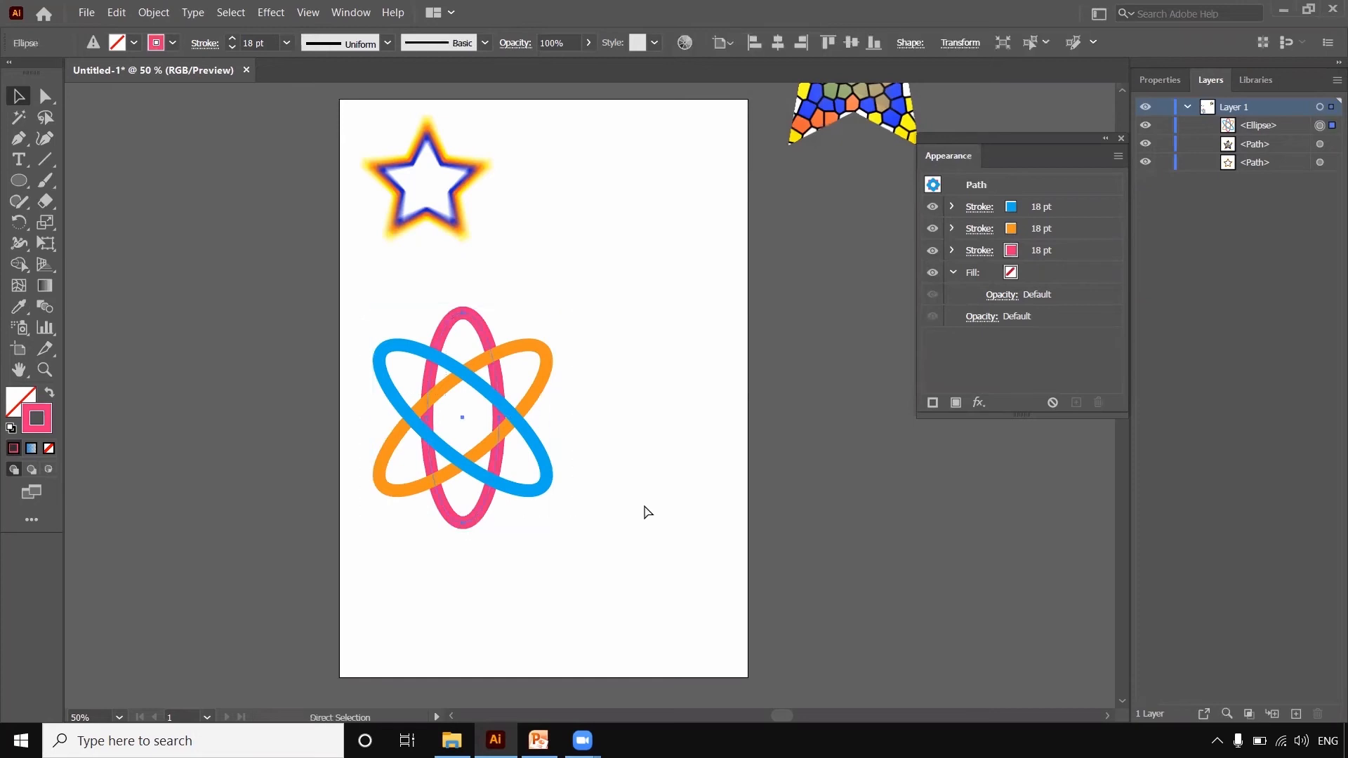
{"action": "key", "text": "ctrl+y"}
{"action": "key", "text": "v"}
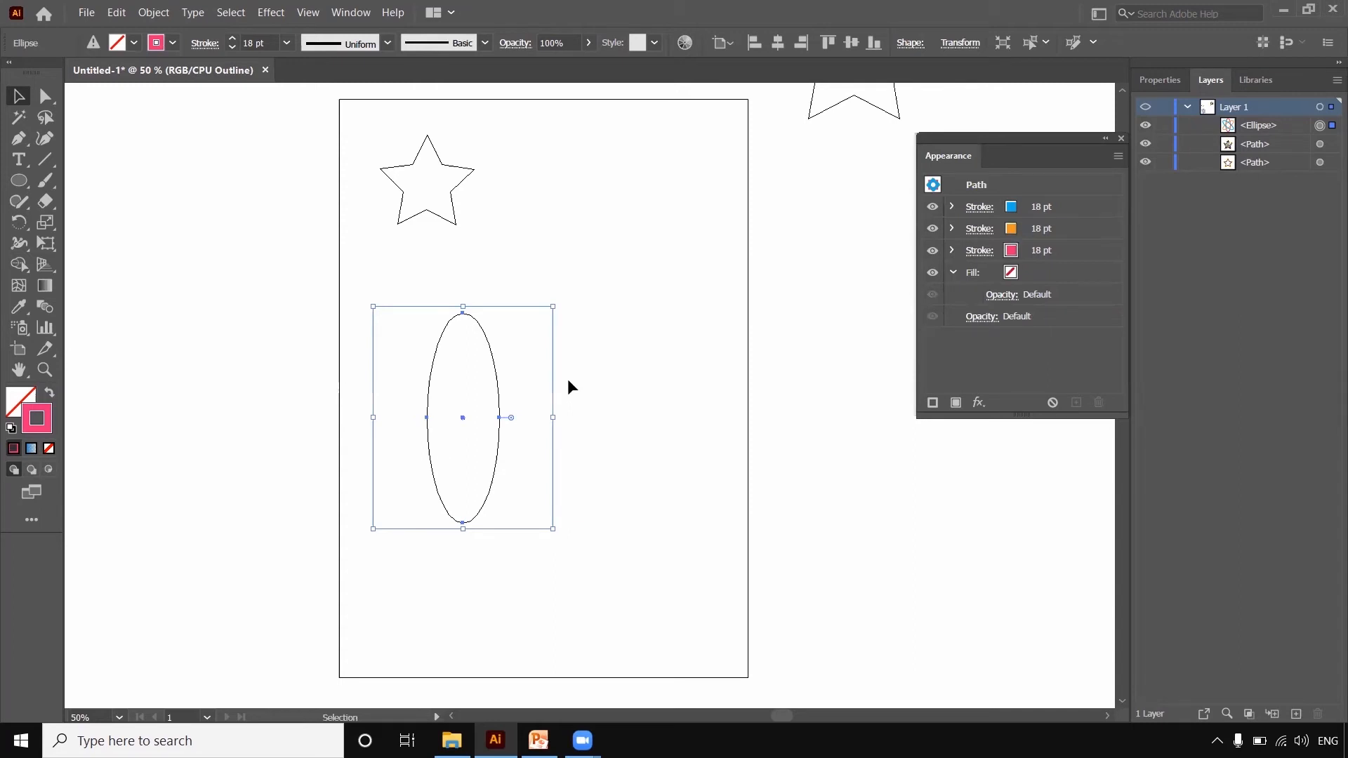
{"action": "key", "text": "ctrl"}
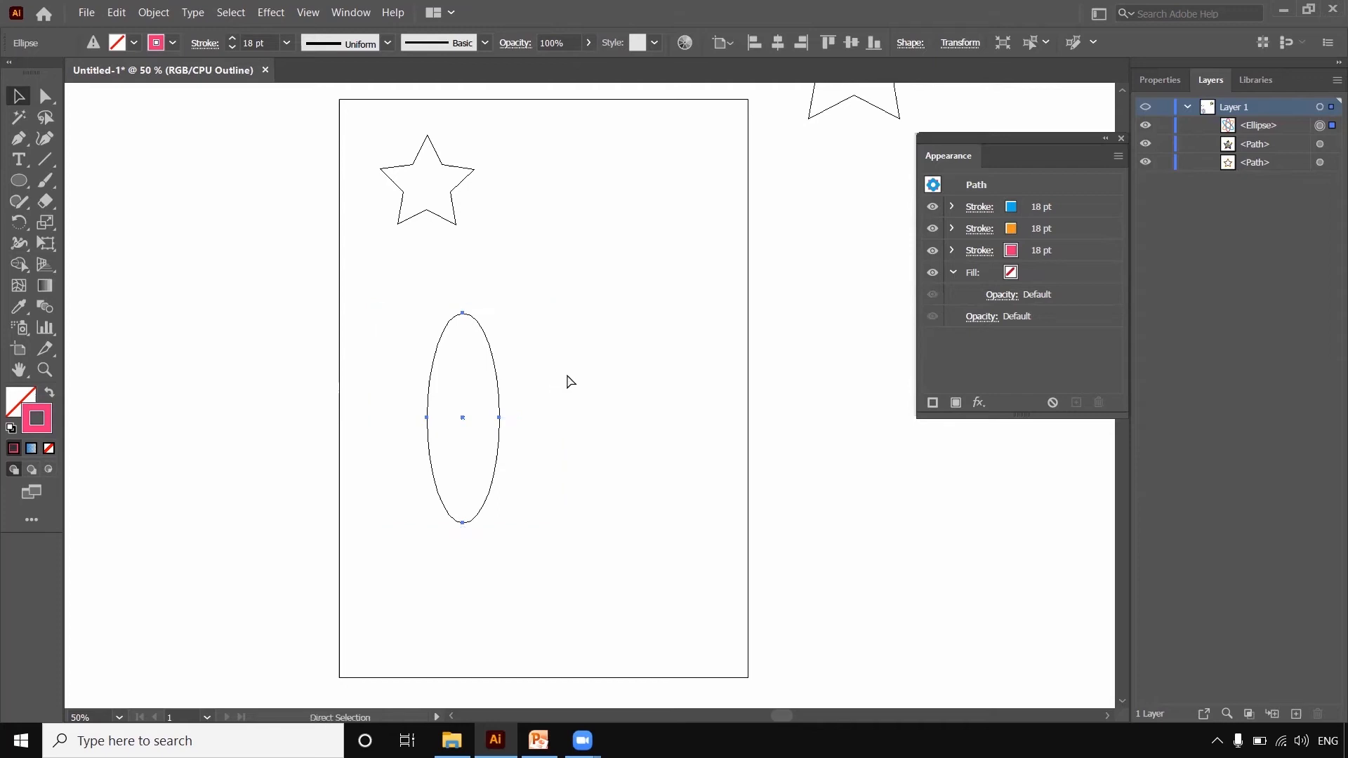
{"action": "key", "text": "ctrl"}
{"action": "key", "text": "ctrl+y"}
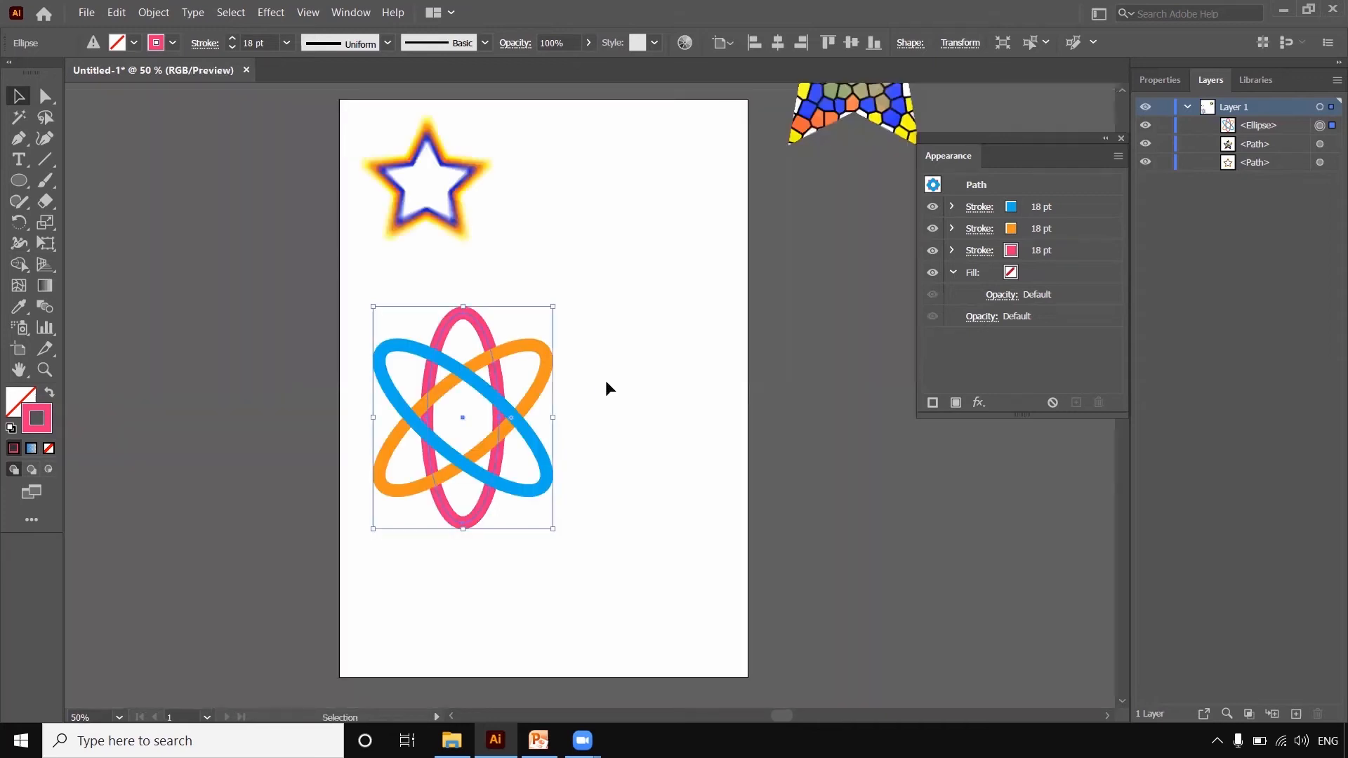
Move the ellipse artwork horizontally toward the artboard's centre and scale it down proportionally until its strokes are about 15.1 pt
{"action": "left_click_drag", "start_coordinate": [382, 307], "coordinate": [542, 517]}
{"action": "left_click_drag", "start_coordinate": [460, 325], "coordinate": [546, 326]}
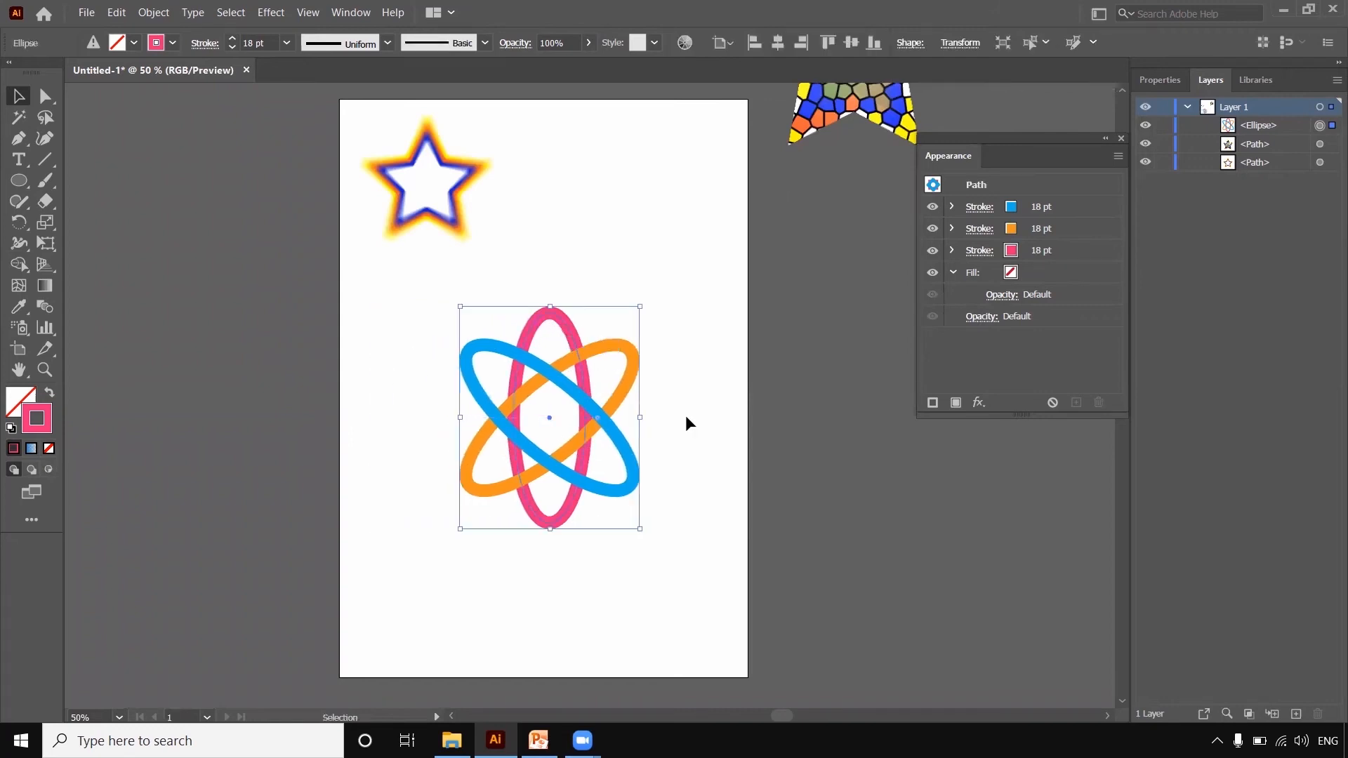
{"action": "left_click", "coordinate": [687, 418]}
{"action": "left_click", "coordinate": [549, 318]}
{"action": "left_click_drag", "start_coordinate": [549, 309], "coordinate": [550, 369]}
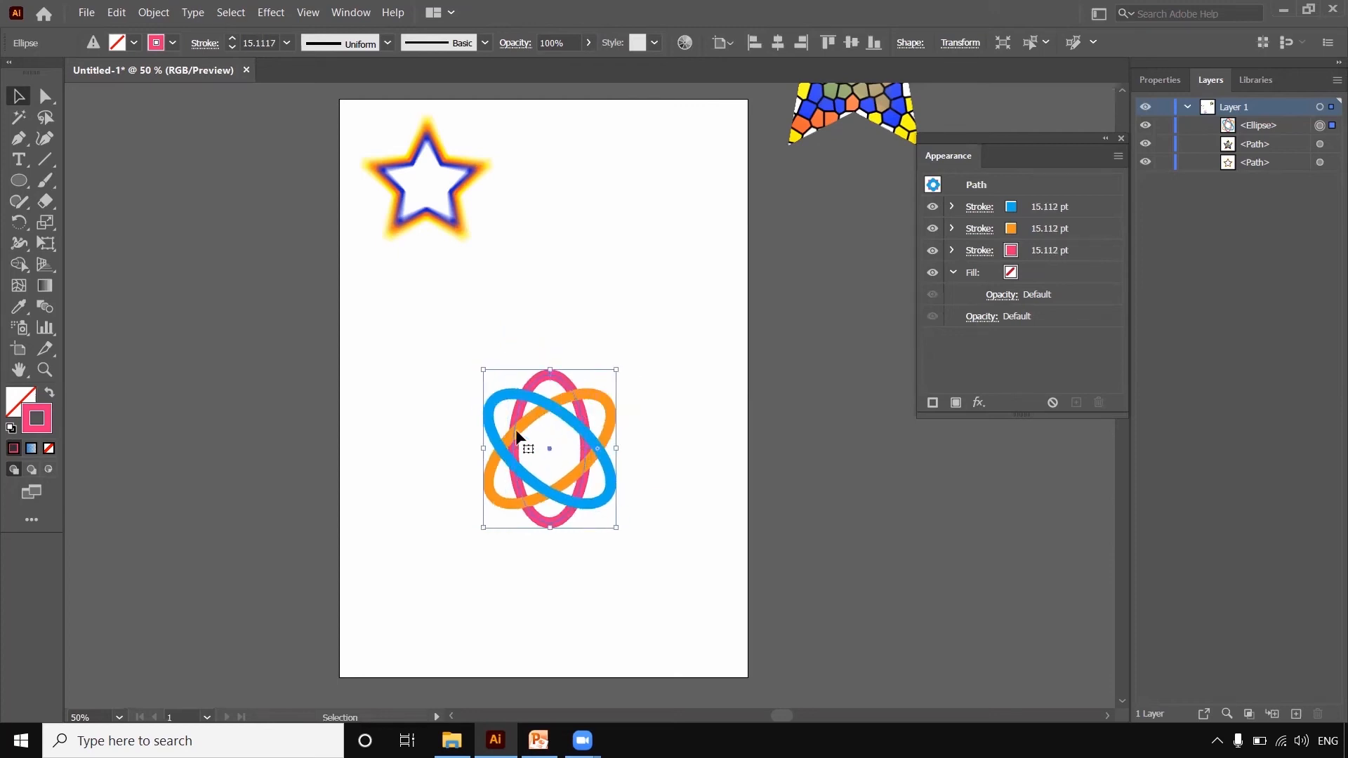
{"action": "left_click", "coordinate": [701, 462]}
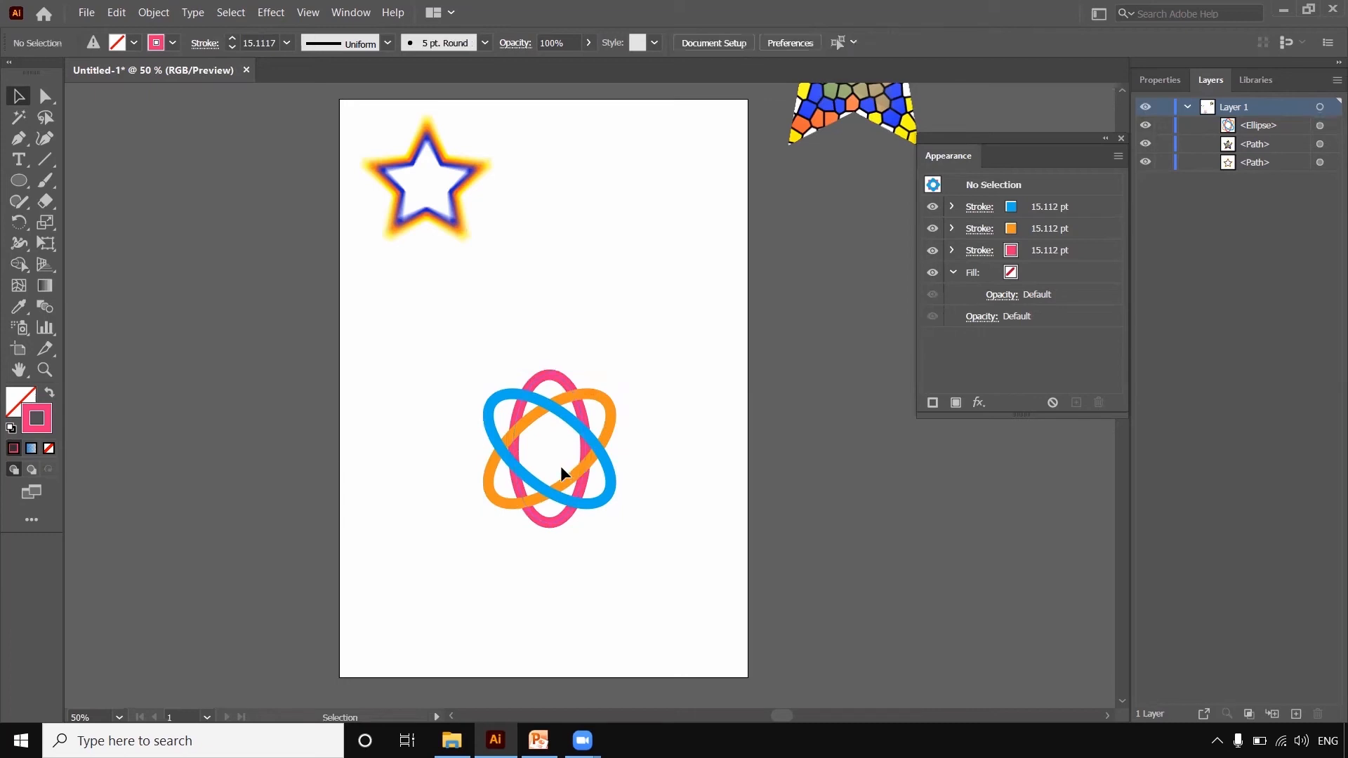
{"action": "left_click", "coordinate": [528, 478]}
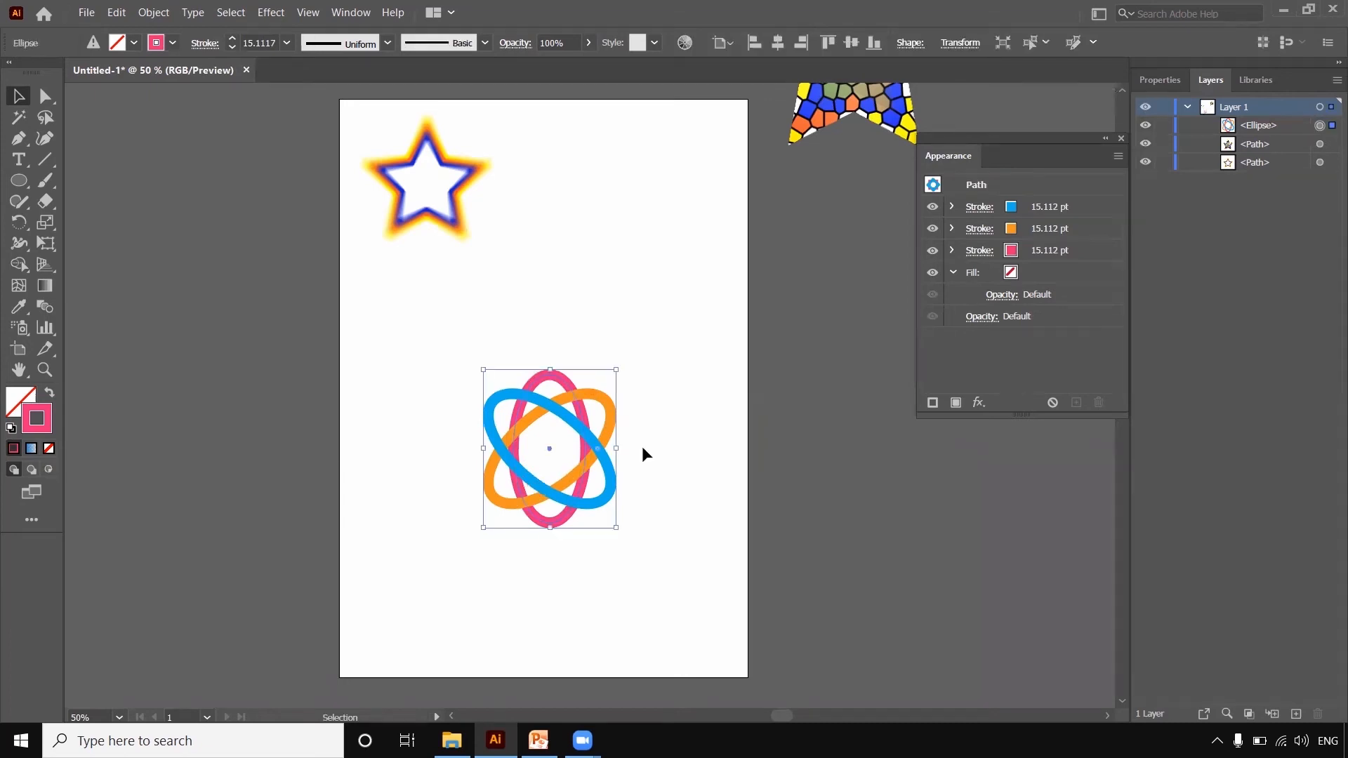
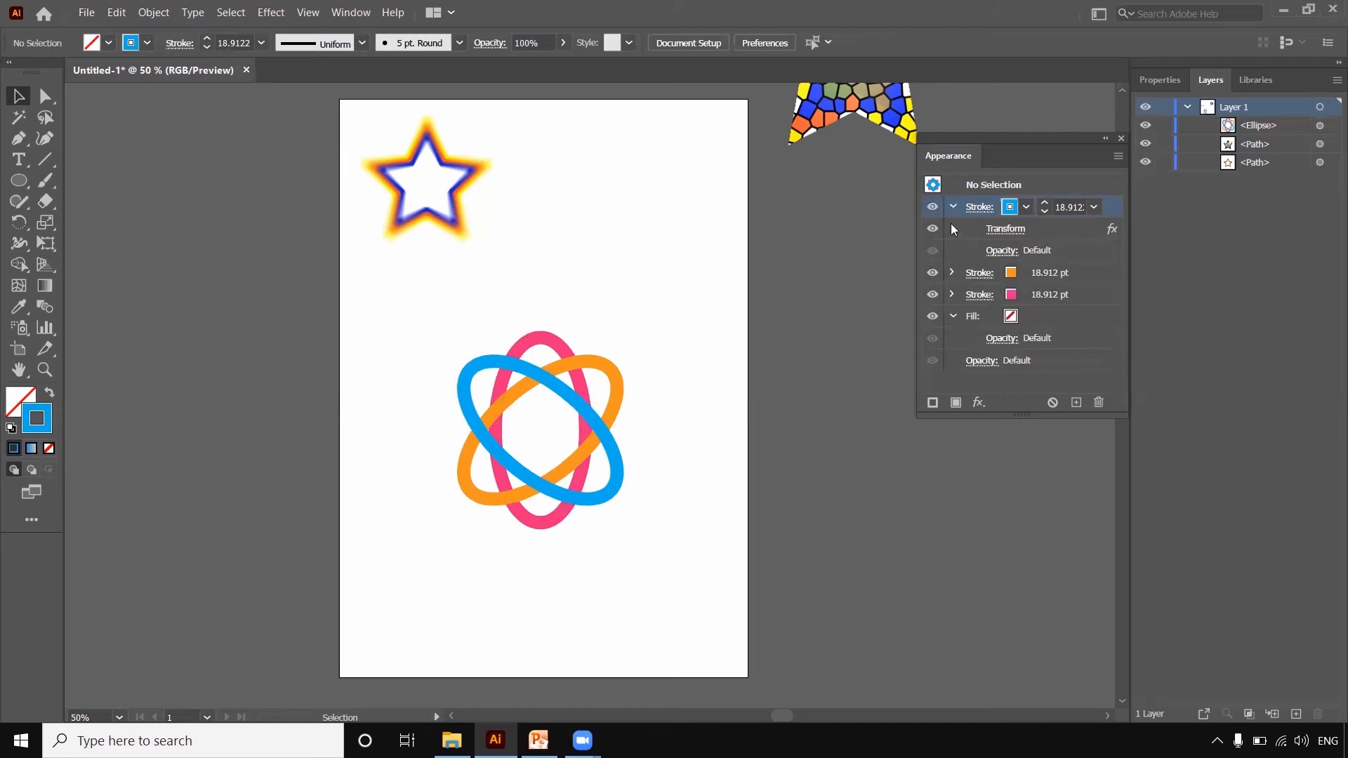
Check the blue stroke's Transform effect settings, and try lowering the stroke's opacity to 65% with nothing selected
{"action": "left_click", "coordinate": [993, 231]}
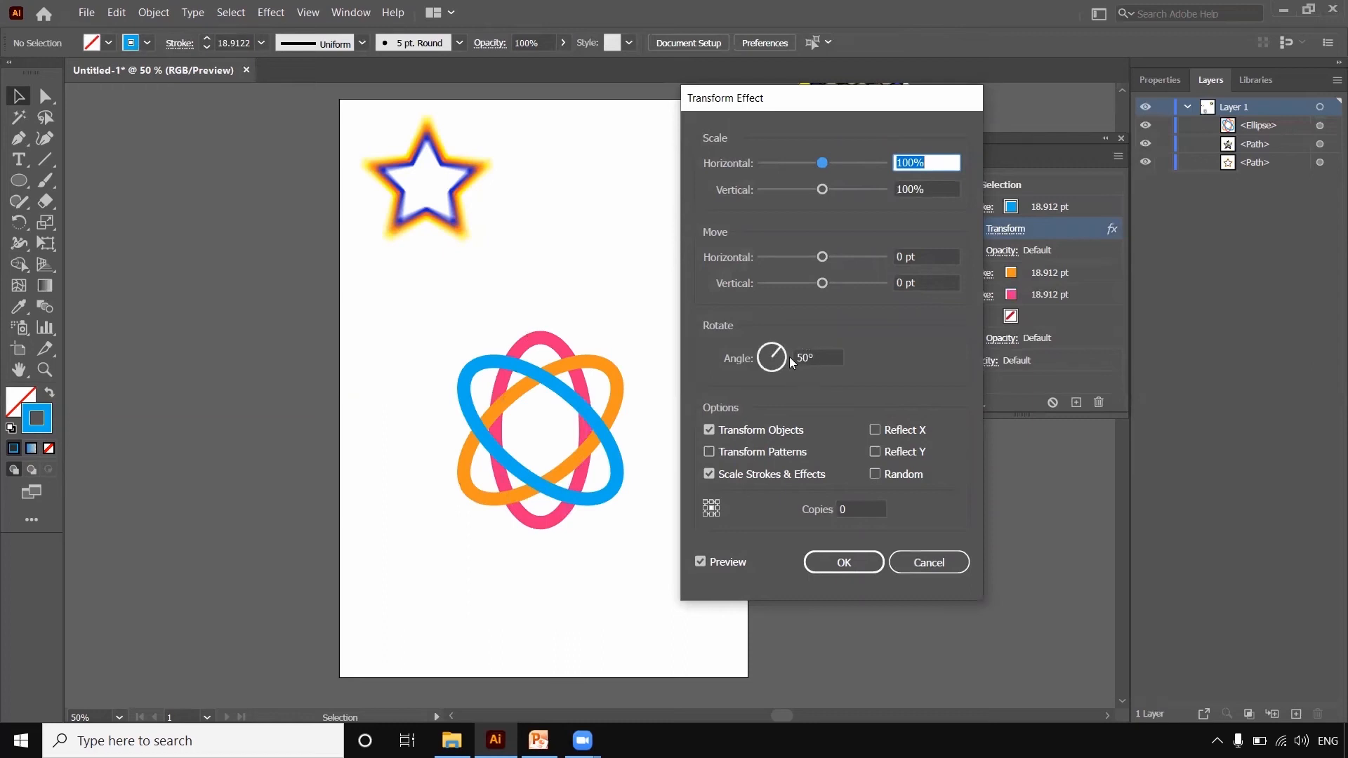
{"action": "left_click", "coordinate": [843, 562]}
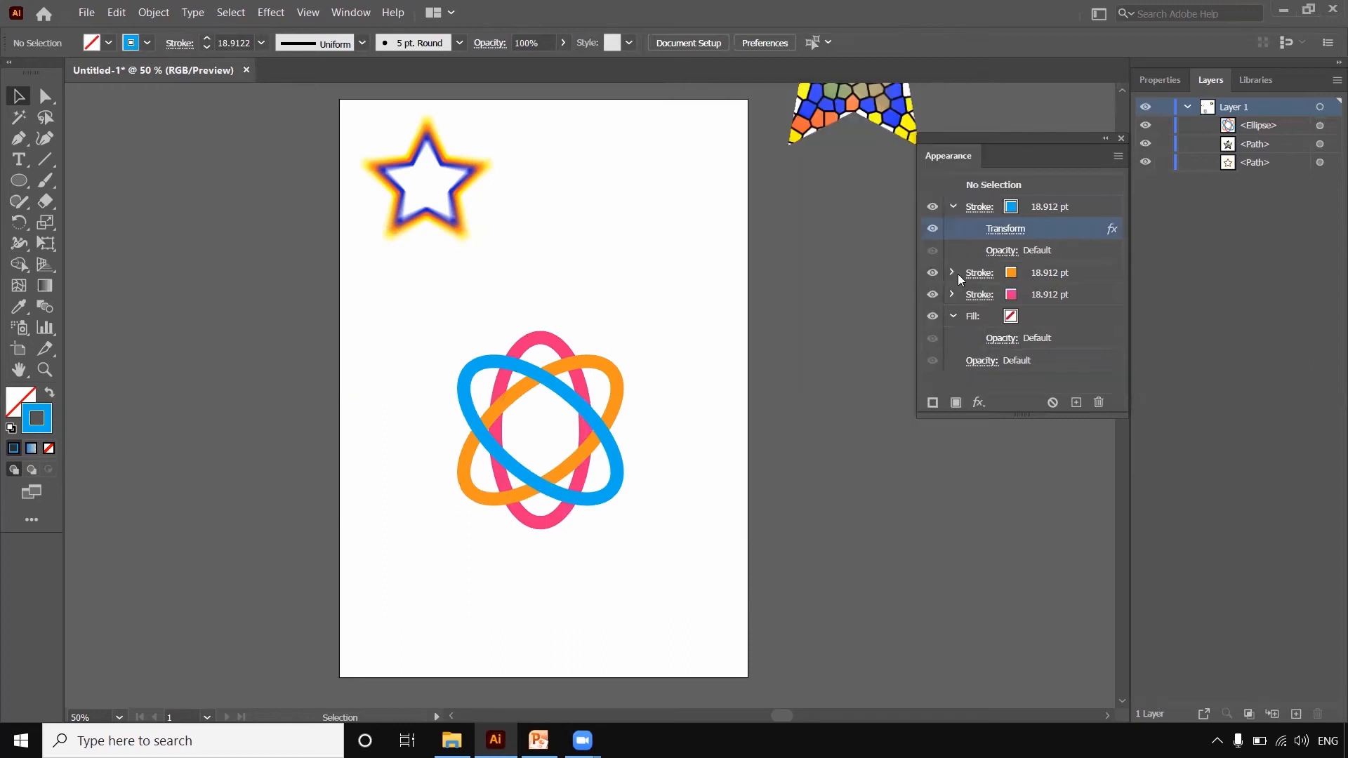
{"action": "left_click", "coordinate": [997, 250]}
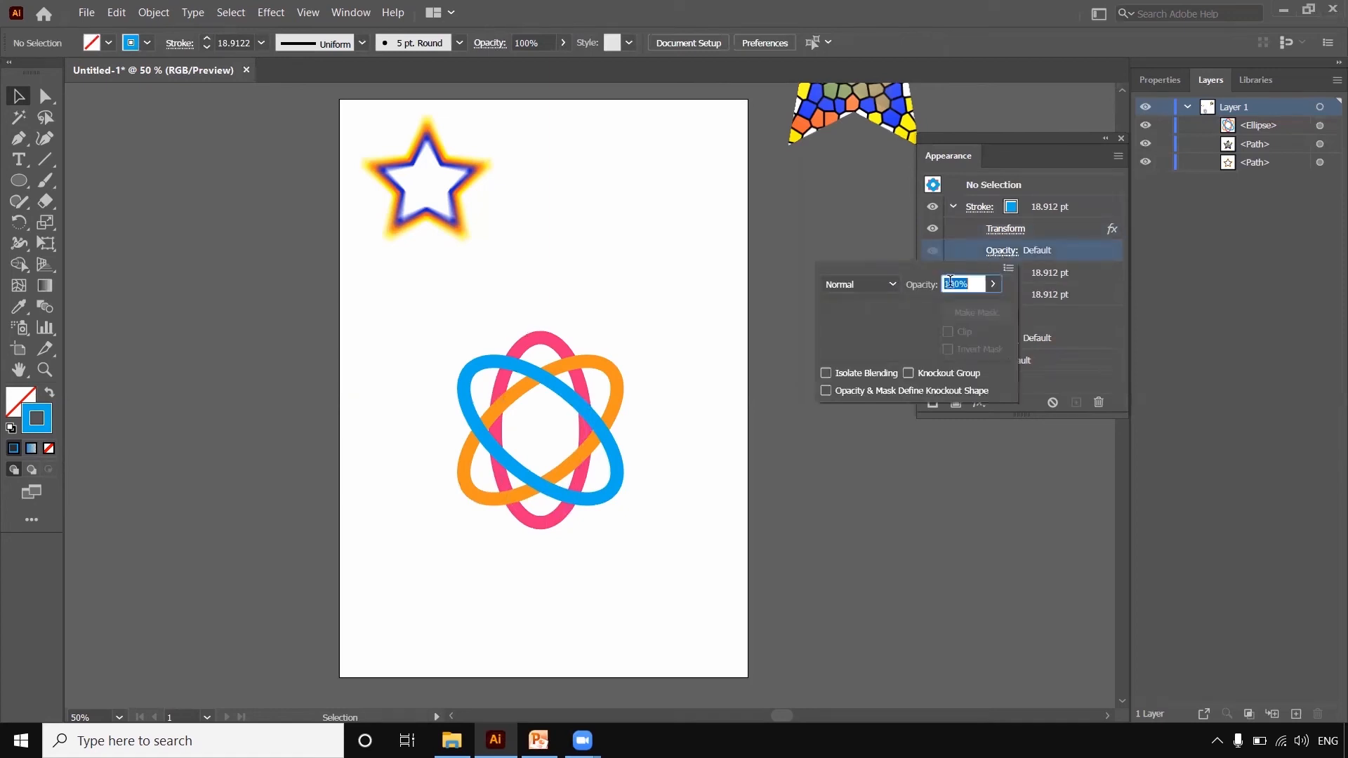
{"action": "left_click", "coordinate": [996, 287]}
{"action": "left_click_drag", "start_coordinate": [981, 313], "coordinate": [969, 309]}
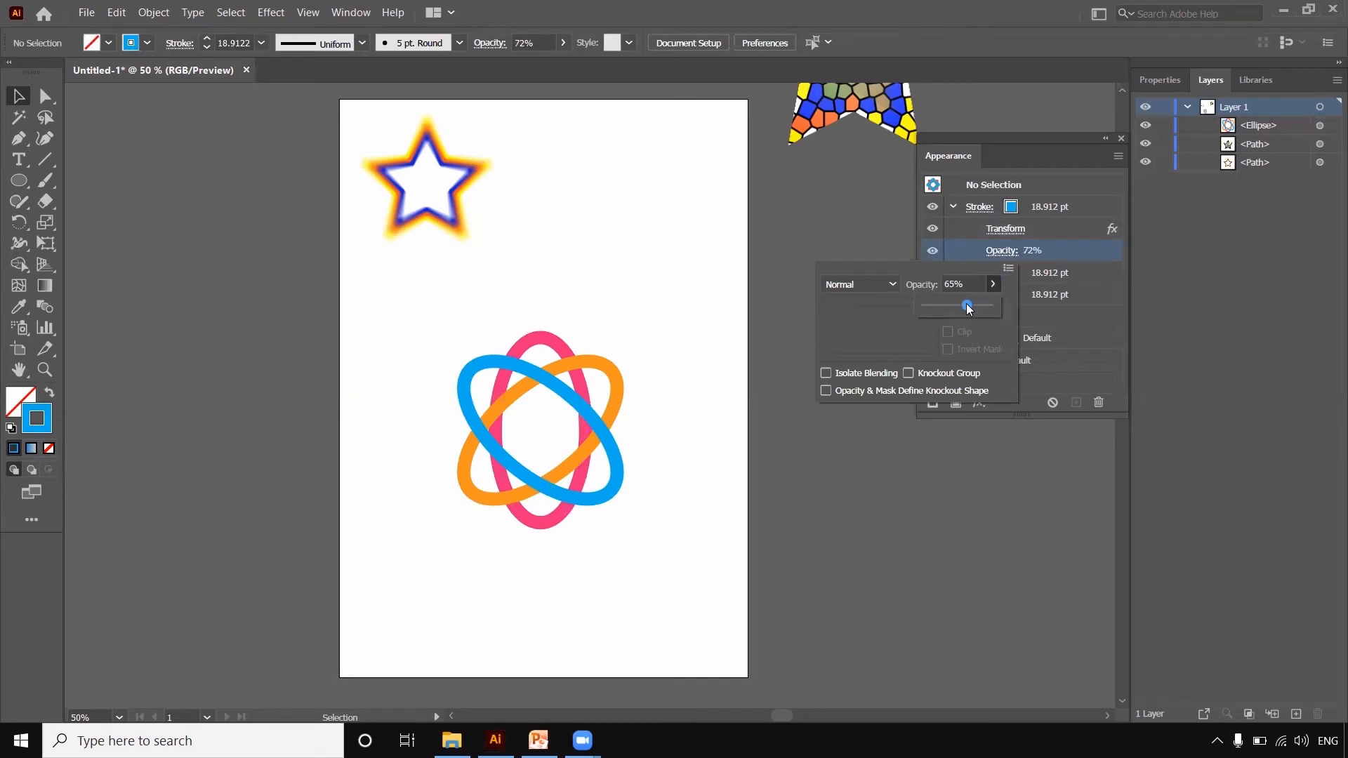
{"action": "left_click", "coordinate": [996, 181]}
Check the blue stroke's weight and opacity settings in its appearance attributes
{"action": "left_click", "coordinate": [980, 206]}
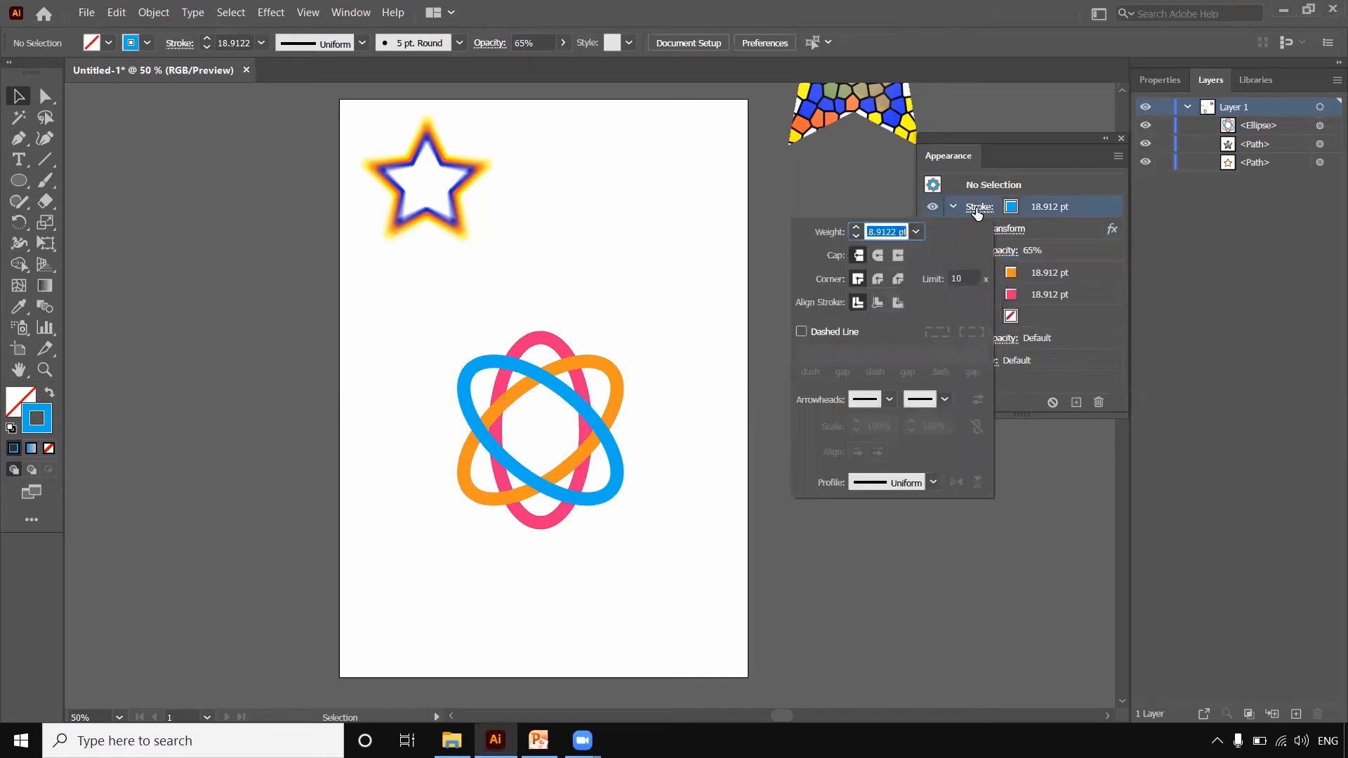
{"action": "left_click", "coordinate": [1004, 252]}
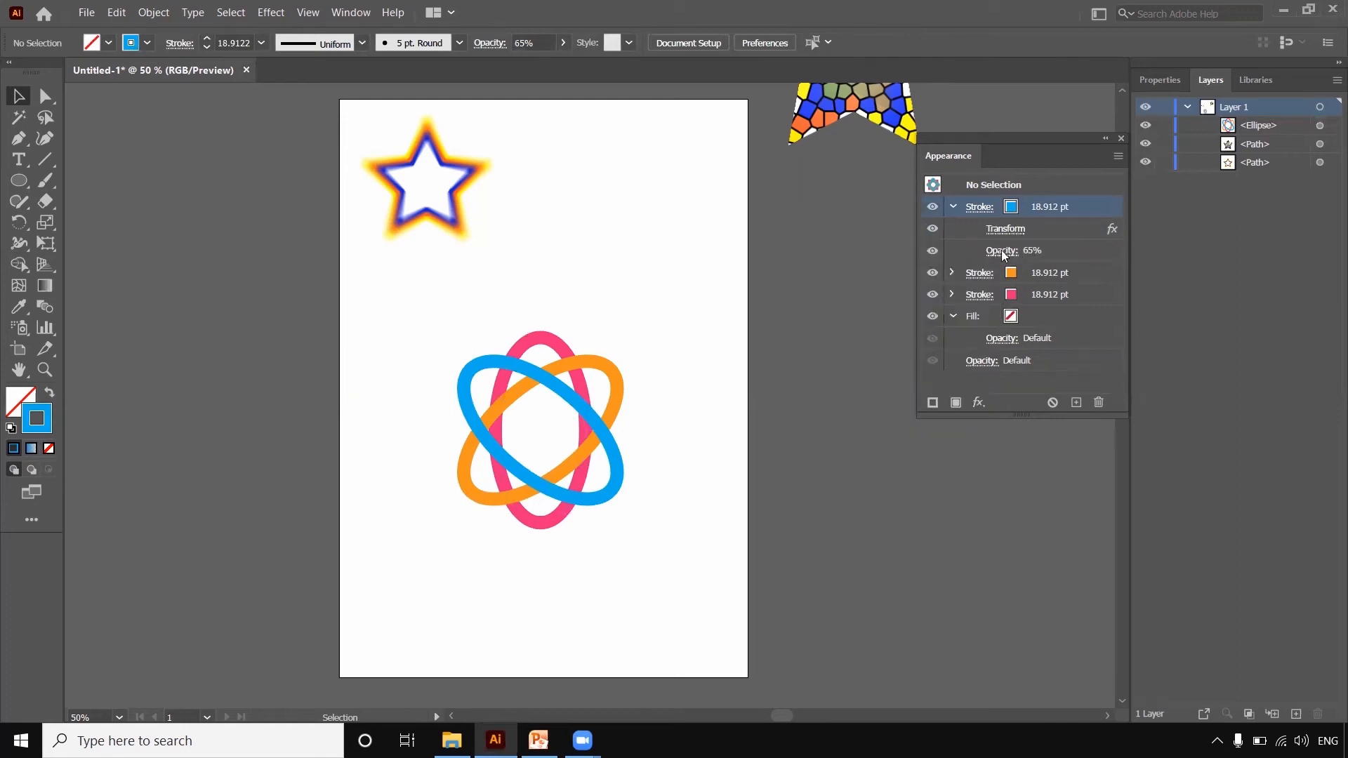
{"action": "left_click", "coordinate": [1001, 250]}
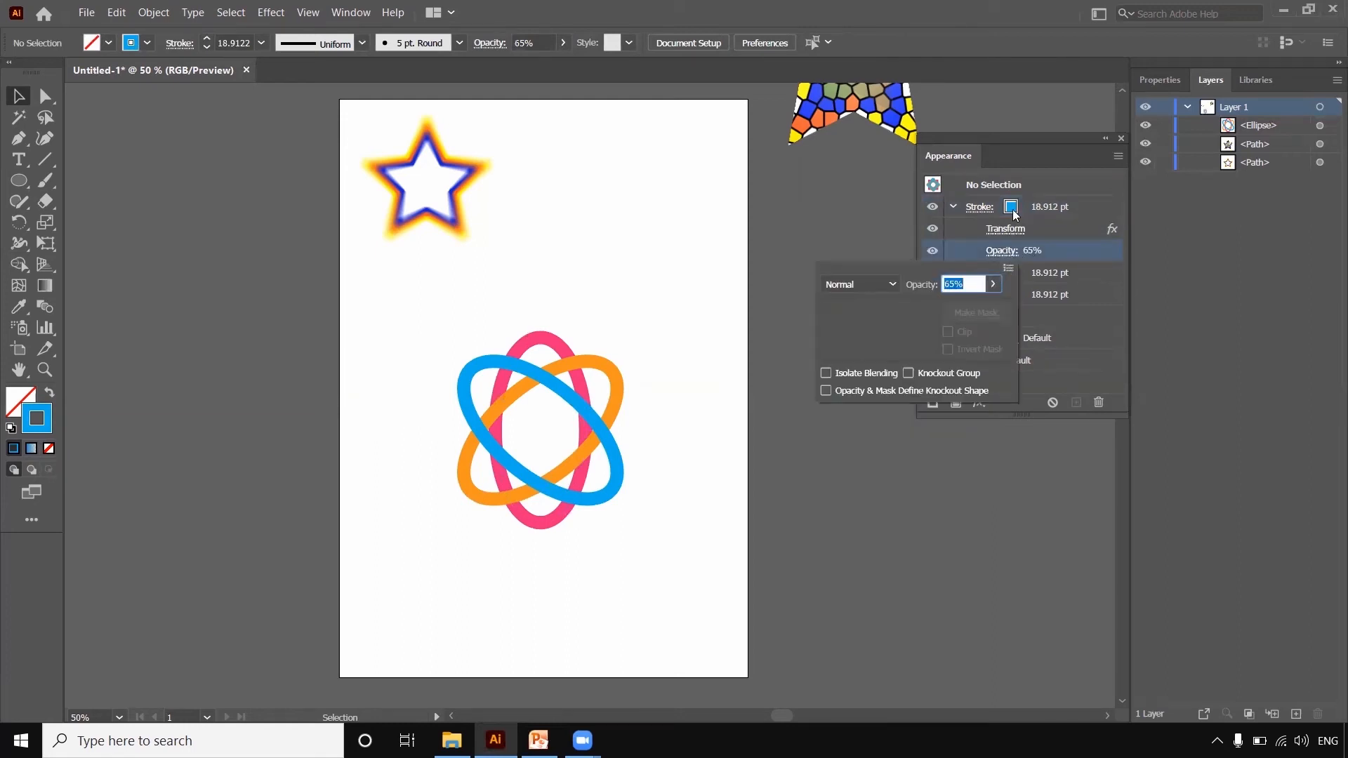
{"action": "left_click", "coordinate": [1049, 207]}
{"action": "left_click", "coordinate": [1052, 207]}
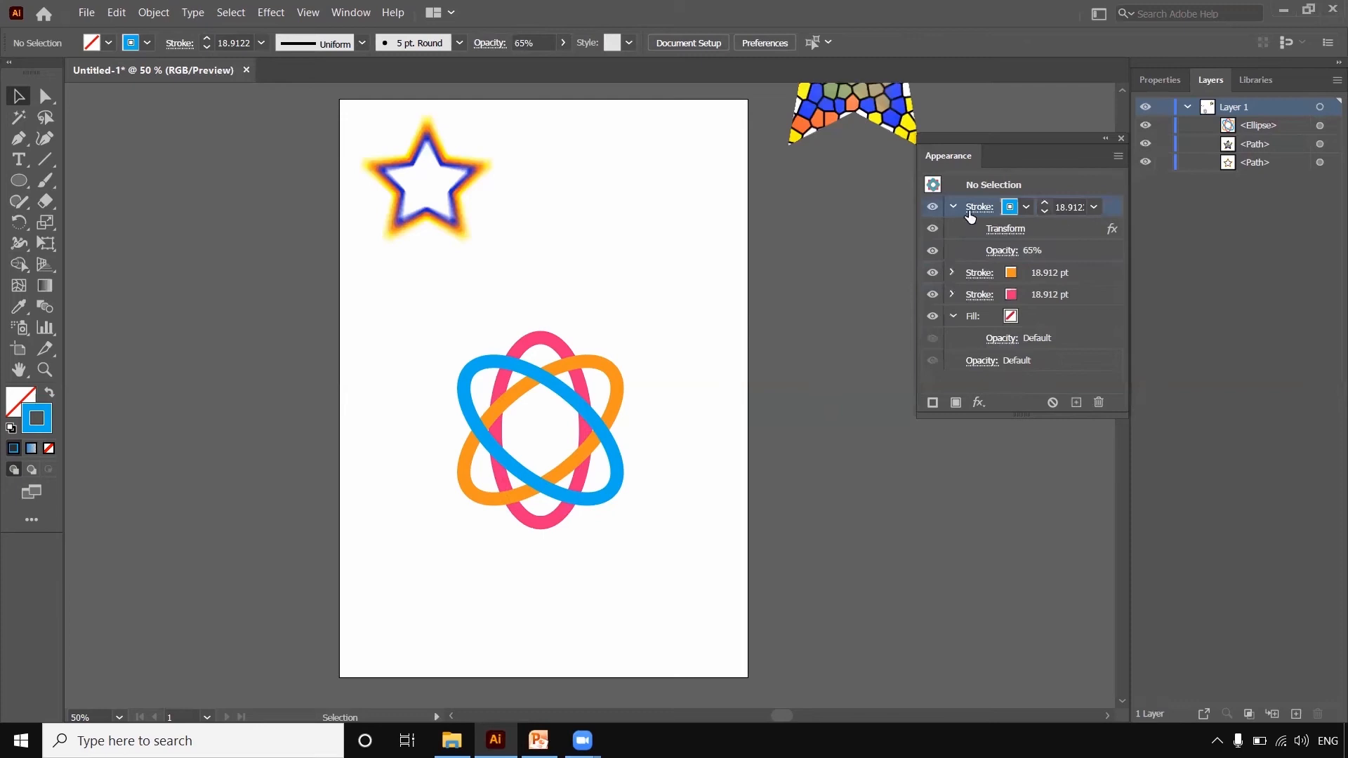
{"action": "left_click", "coordinate": [1031, 251]}
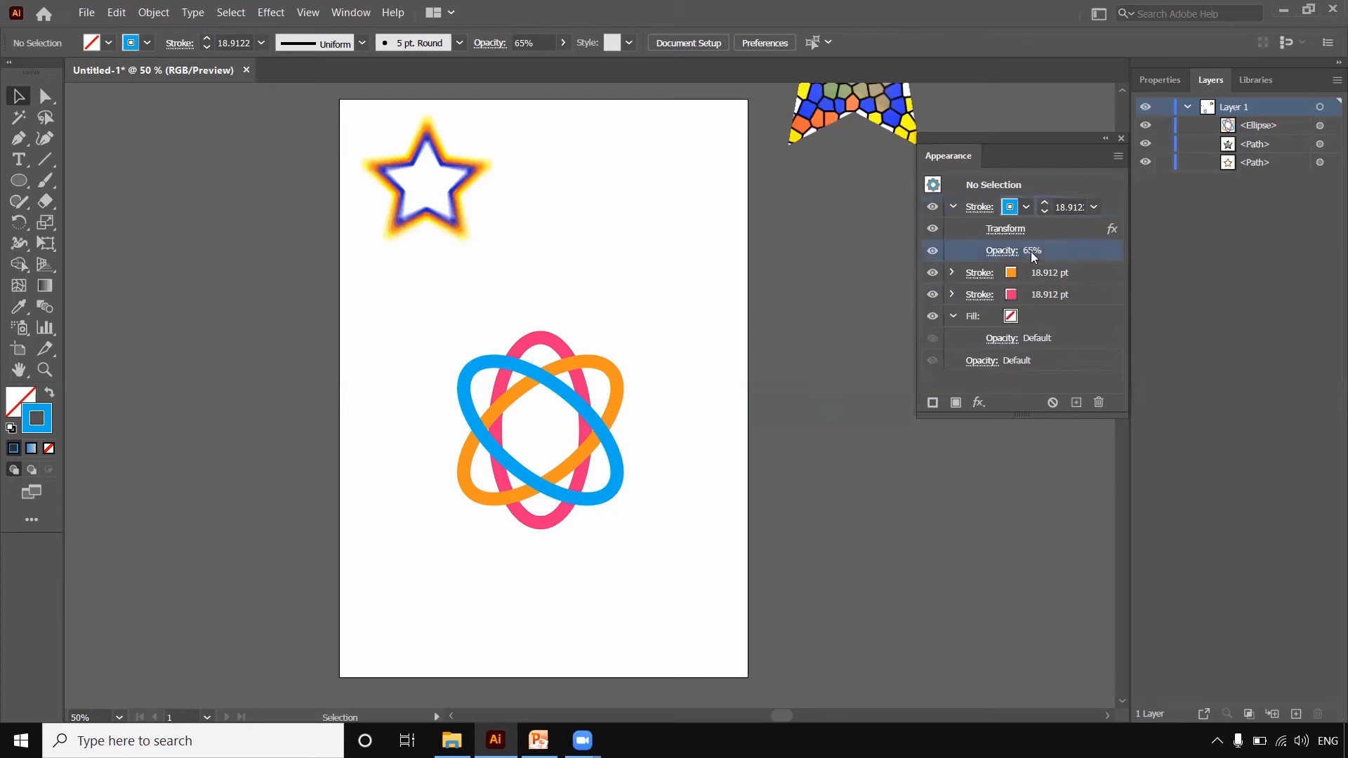
Expand the orange stroke's attributes and try lowering its opacity to 32% with nothing selected
{"action": "left_click", "coordinate": [1041, 273]}
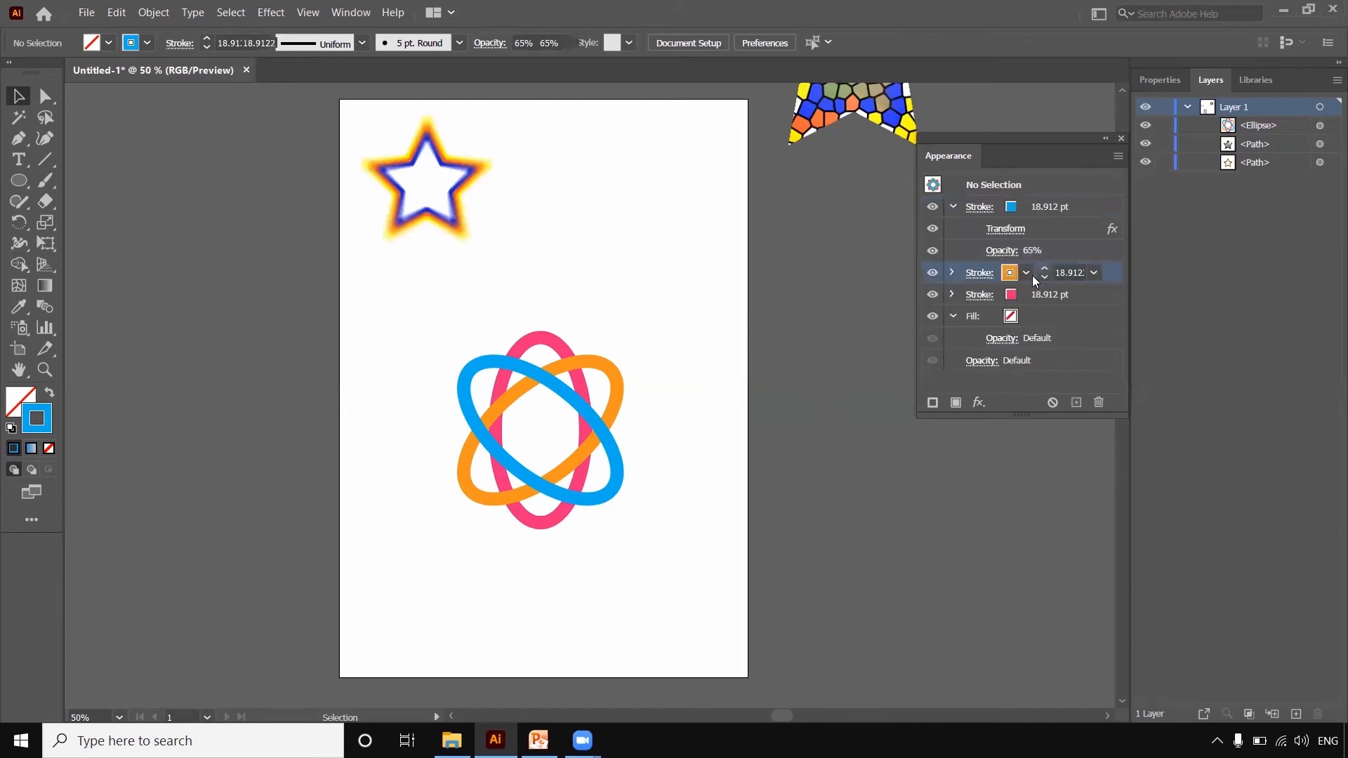
{"action": "left_click", "coordinate": [952, 273]}
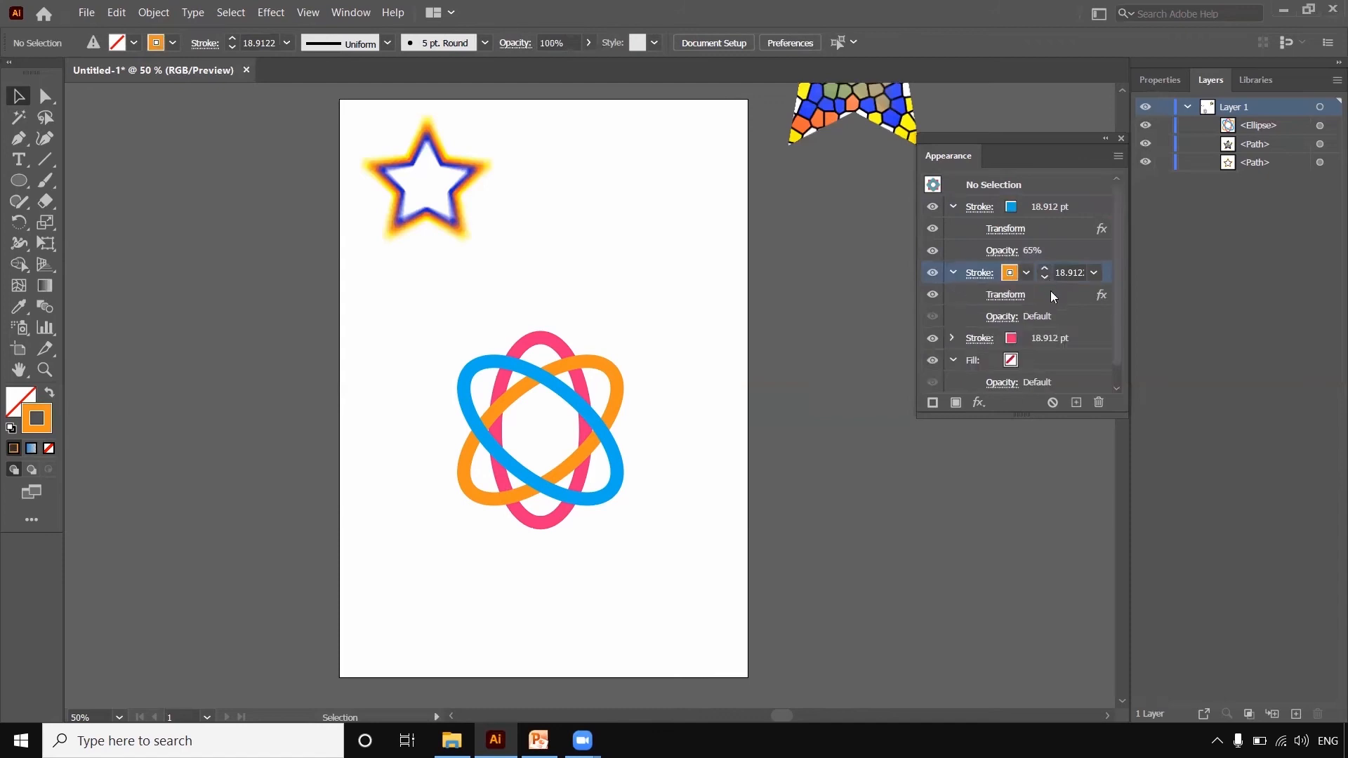
{"action": "left_click", "coordinate": [1003, 317]}
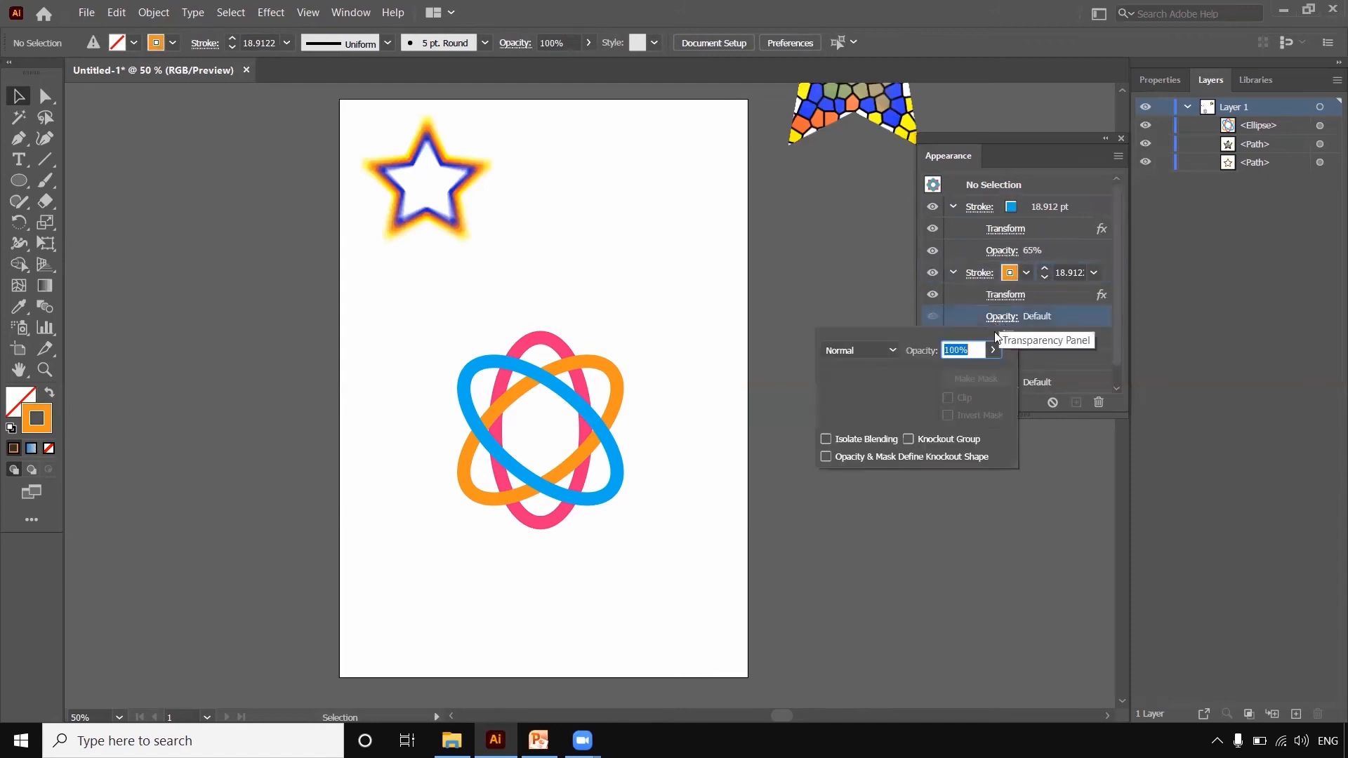
{"action": "left_click", "coordinate": [993, 350]}
{"action": "left_click_drag", "start_coordinate": [992, 377], "coordinate": [963, 374]}
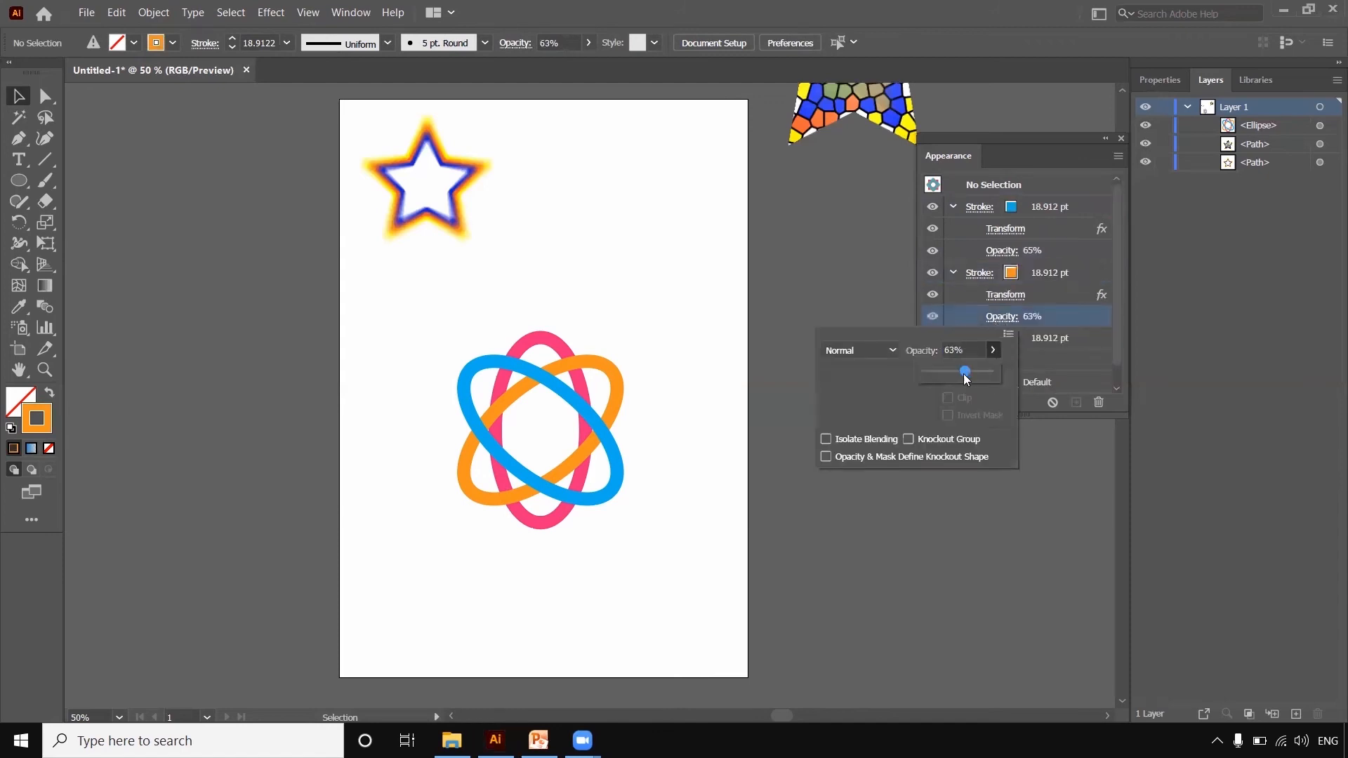
{"action": "left_click", "coordinate": [654, 344]}
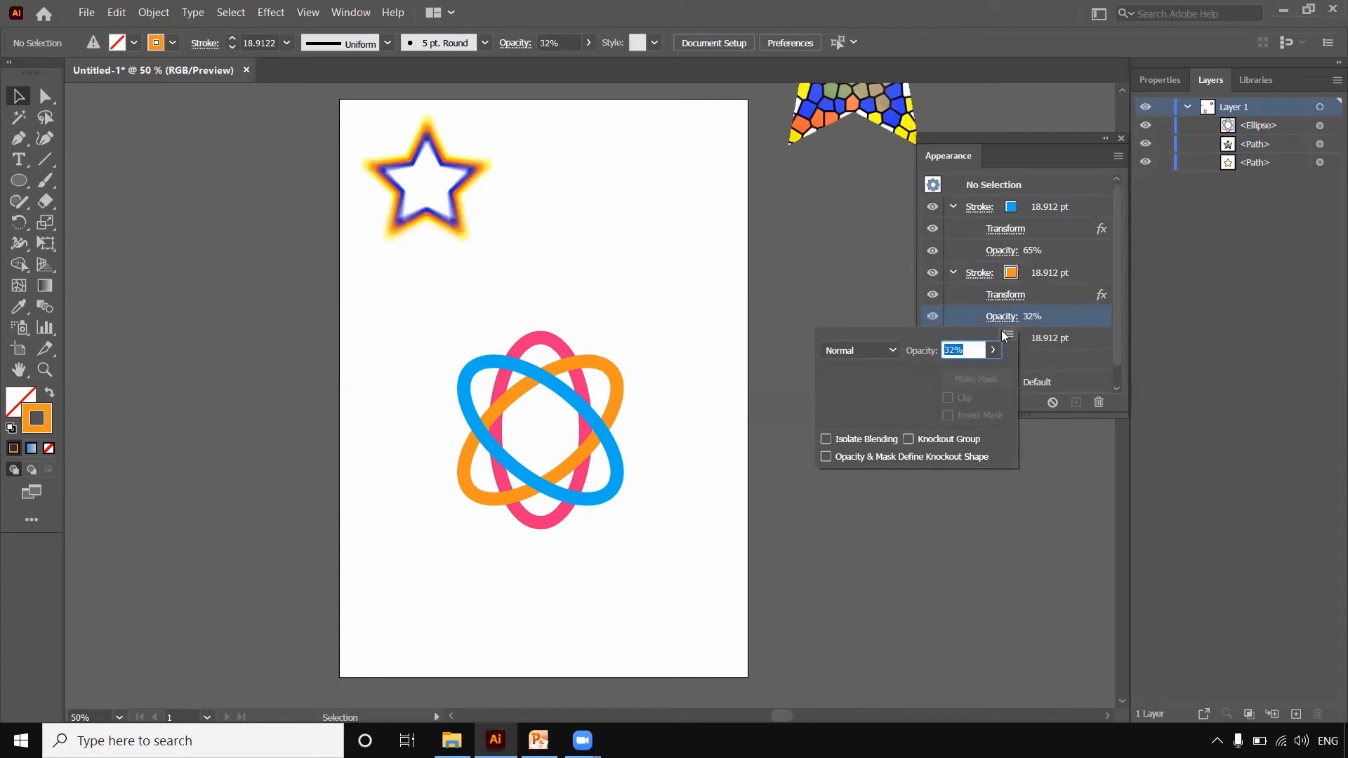
{"action": "left_click", "coordinate": [717, 318]}
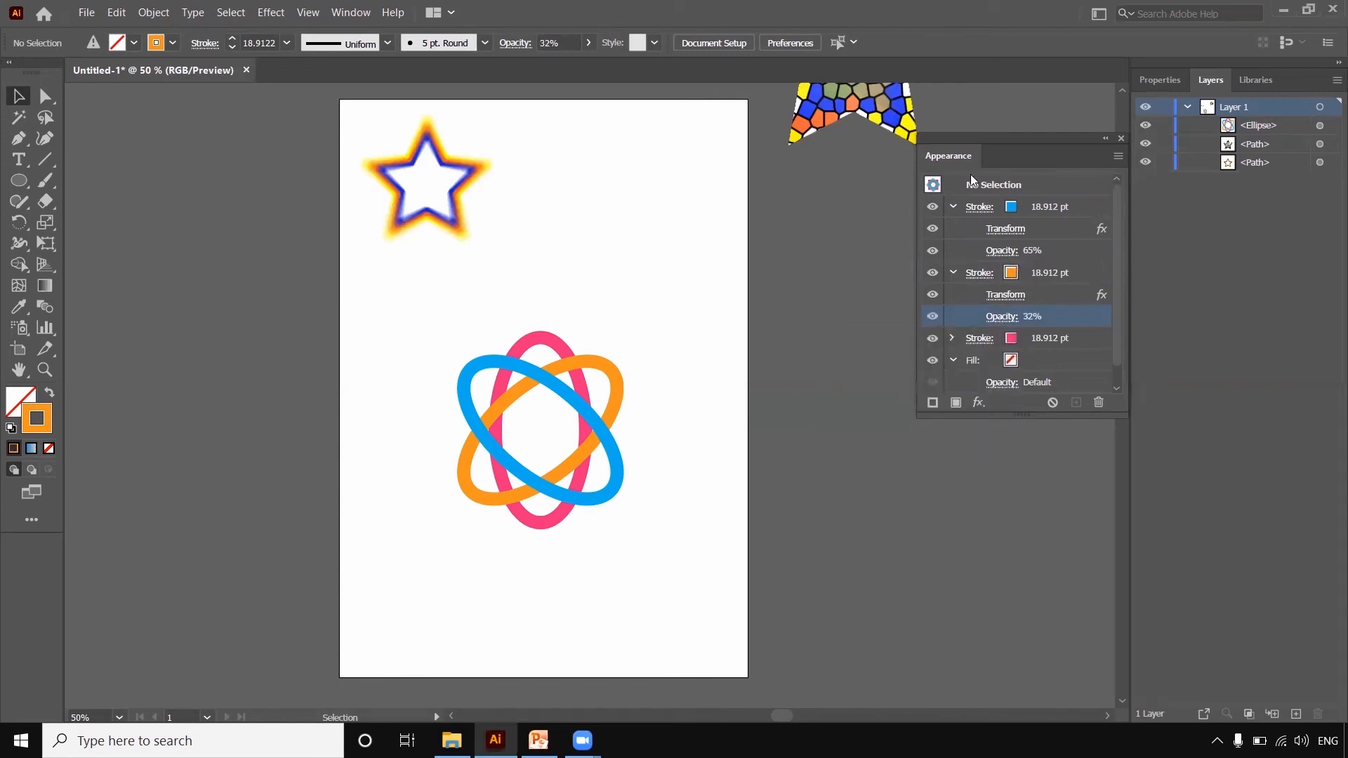
Select the ellipse artwork and set its blue stroke's opacity to 65%
{"action": "left_click", "coordinate": [592, 479]}
{"action": "left_click", "coordinate": [1054, 208]}
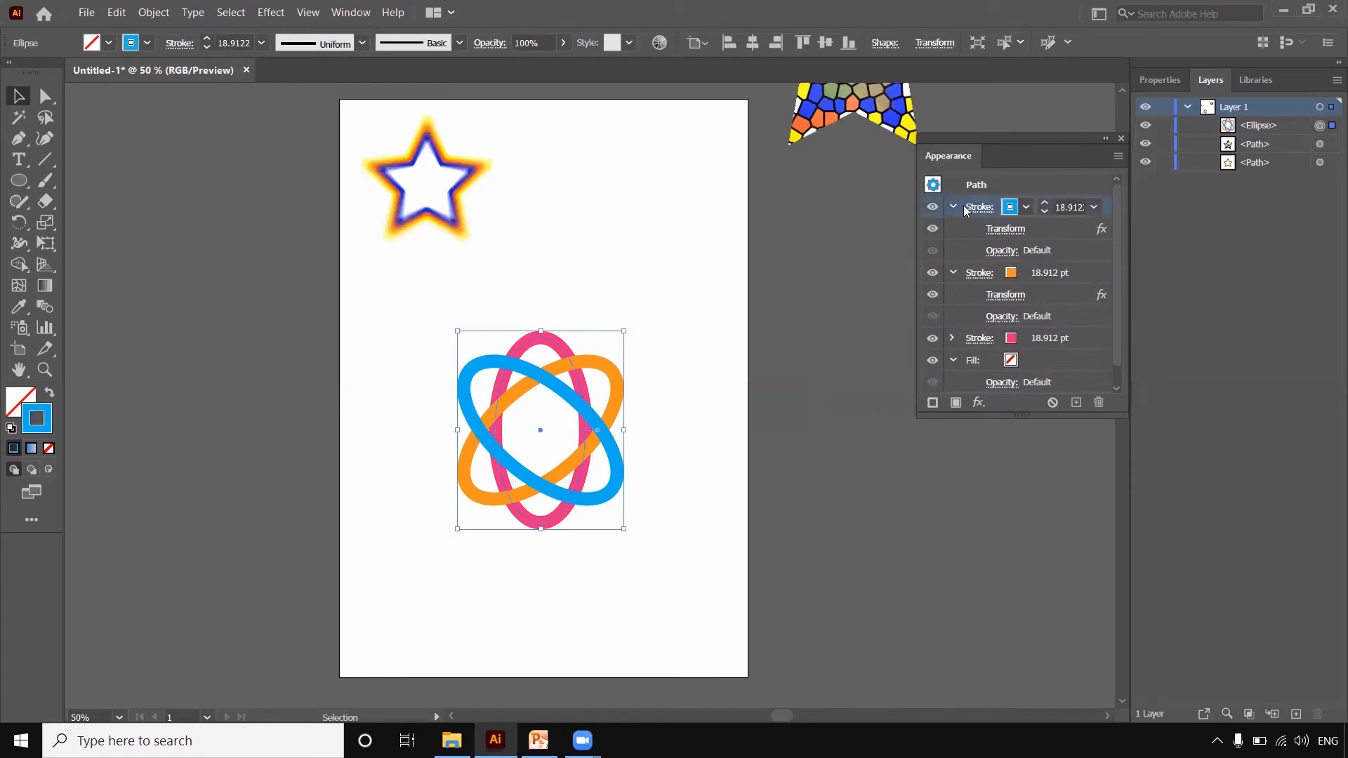
{"action": "left_click", "coordinate": [1003, 252]}
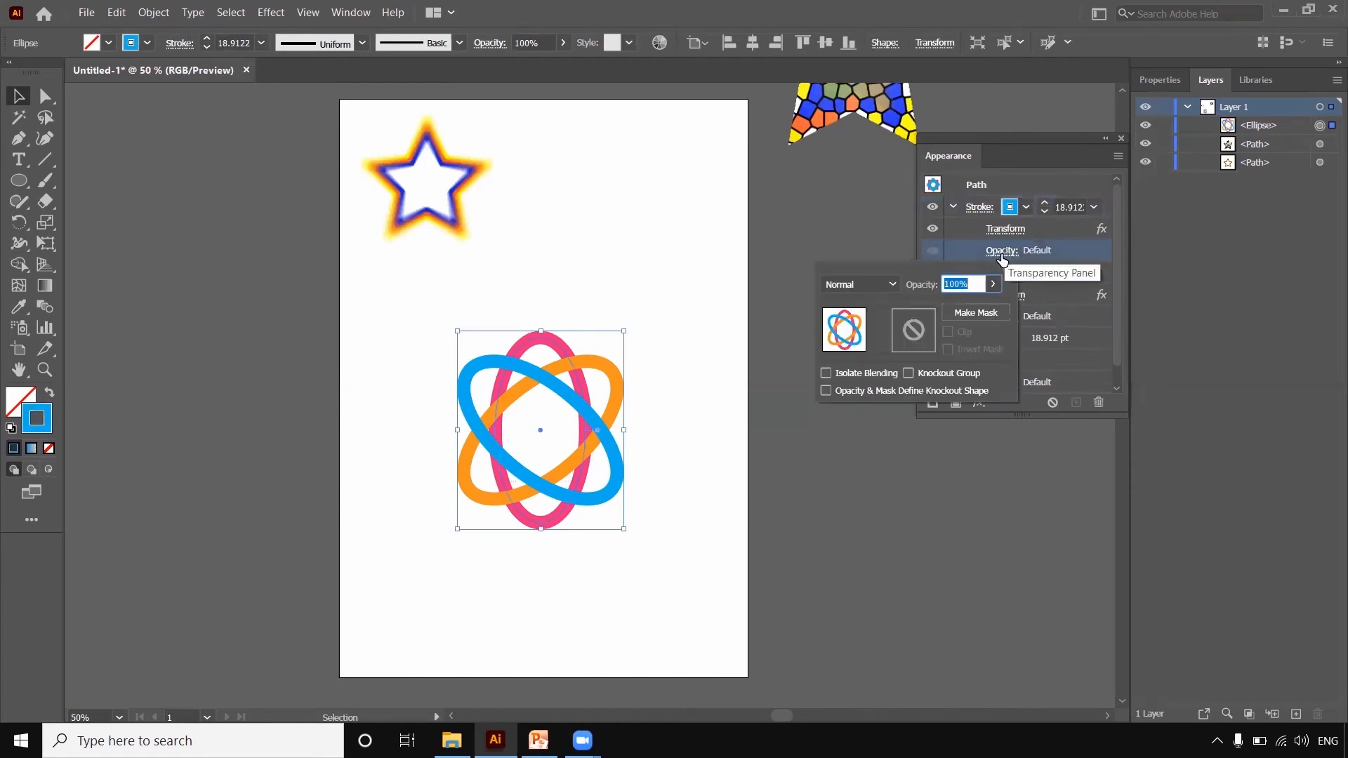
{"action": "left_click", "coordinate": [994, 286]}
{"action": "left_click_drag", "start_coordinate": [993, 306], "coordinate": [964, 306]}
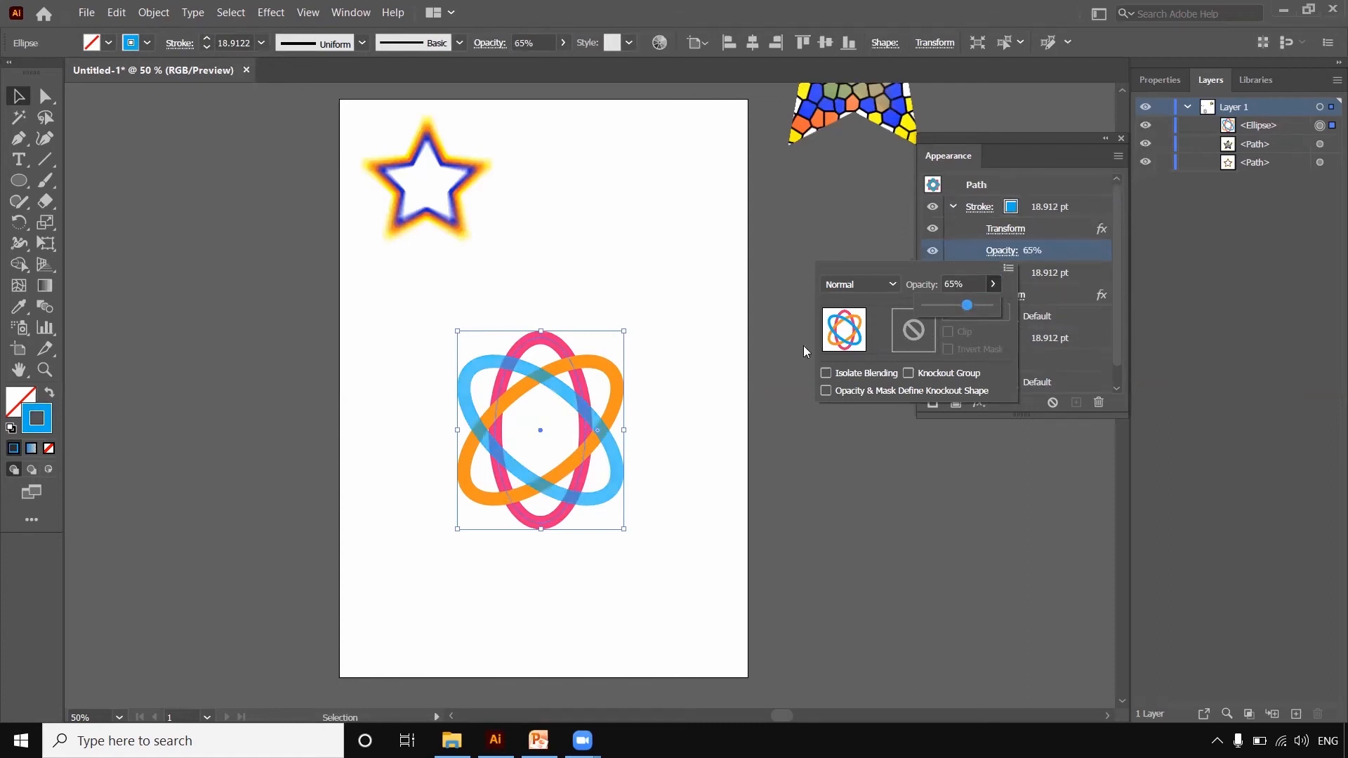
Set the orange stroke's opacity to 65% and deselect the artwork
{"action": "left_click", "coordinate": [1073, 284]}
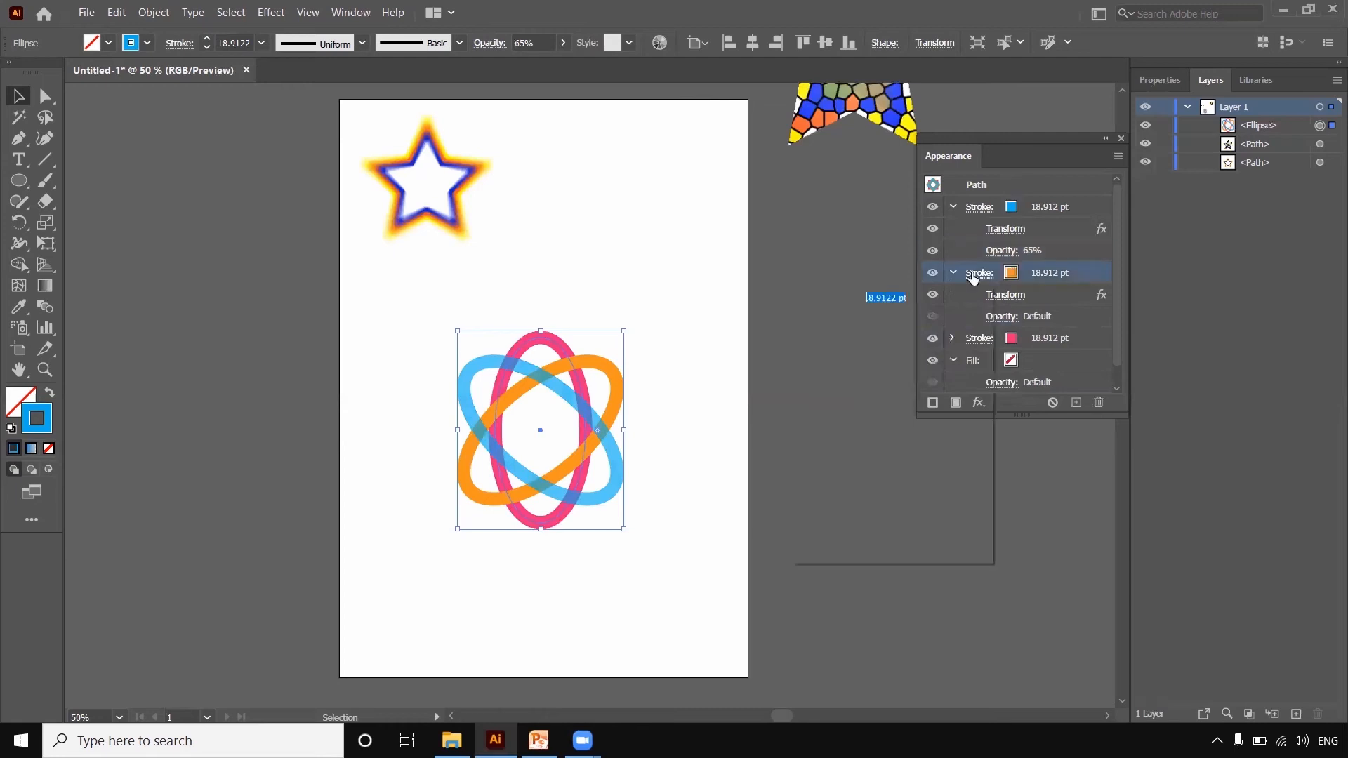
{"action": "left_click", "coordinate": [973, 279]}
{"action": "left_click", "coordinate": [1038, 284]}
{"action": "left_click", "coordinate": [1007, 324]}
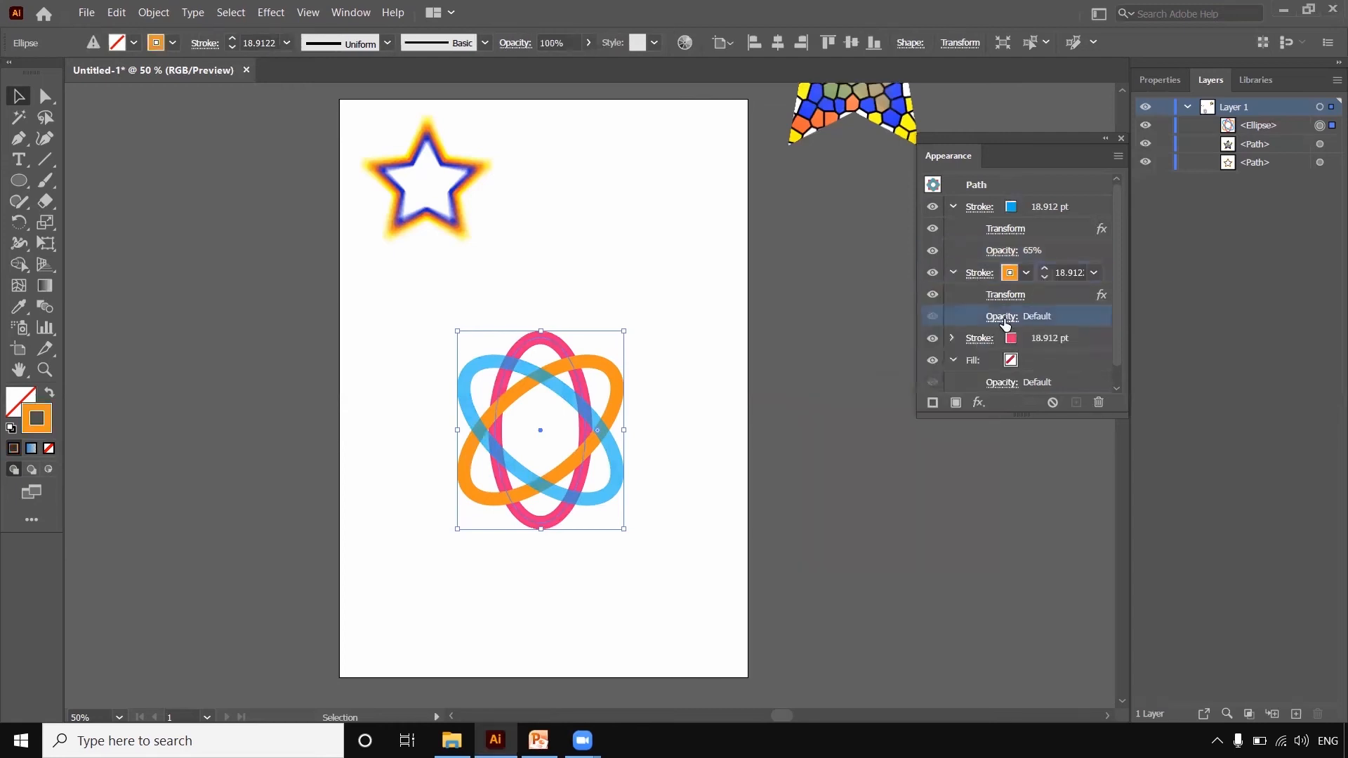
{"action": "left_click", "coordinate": [1008, 323]}
{"action": "left_click", "coordinate": [994, 353]}
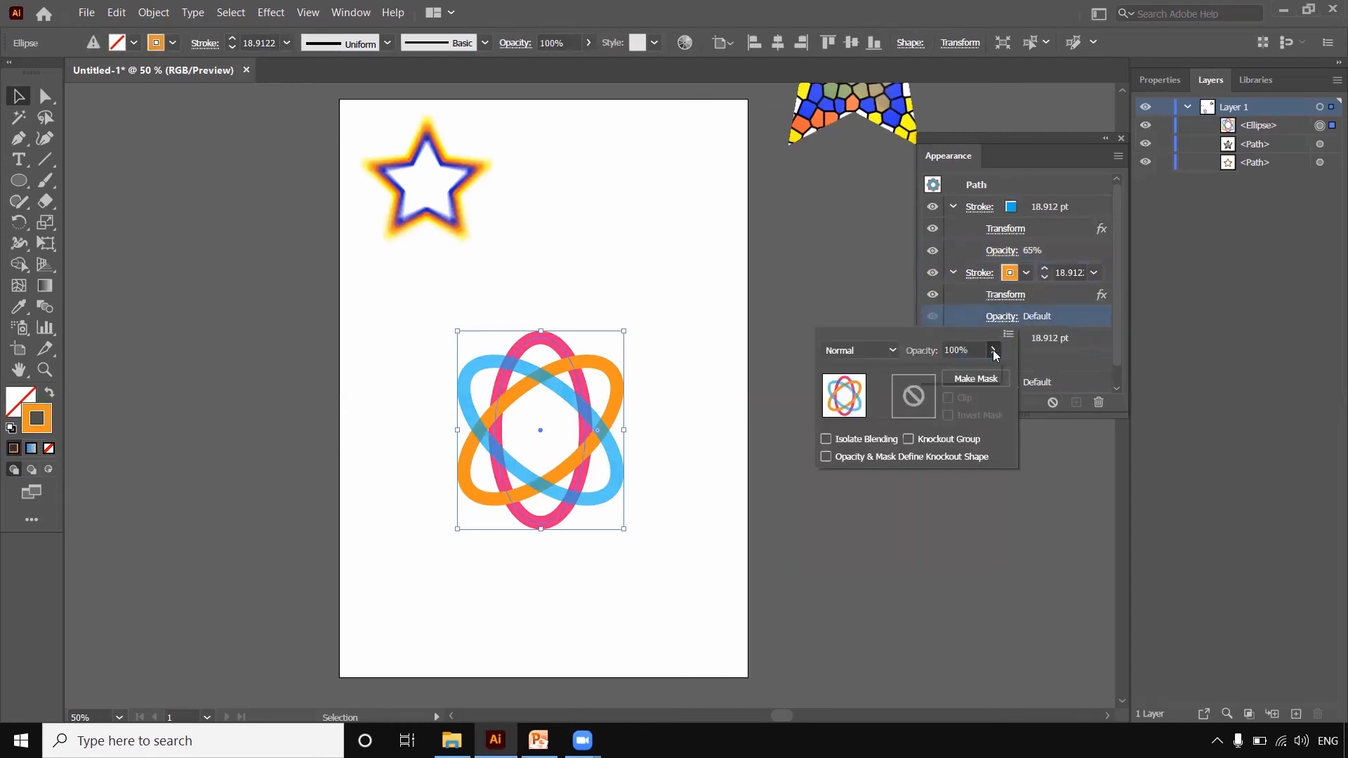
{"action": "left_click_drag", "start_coordinate": [972, 349], "coordinate": [942, 353]}
{"action": "type", "text": "65"}
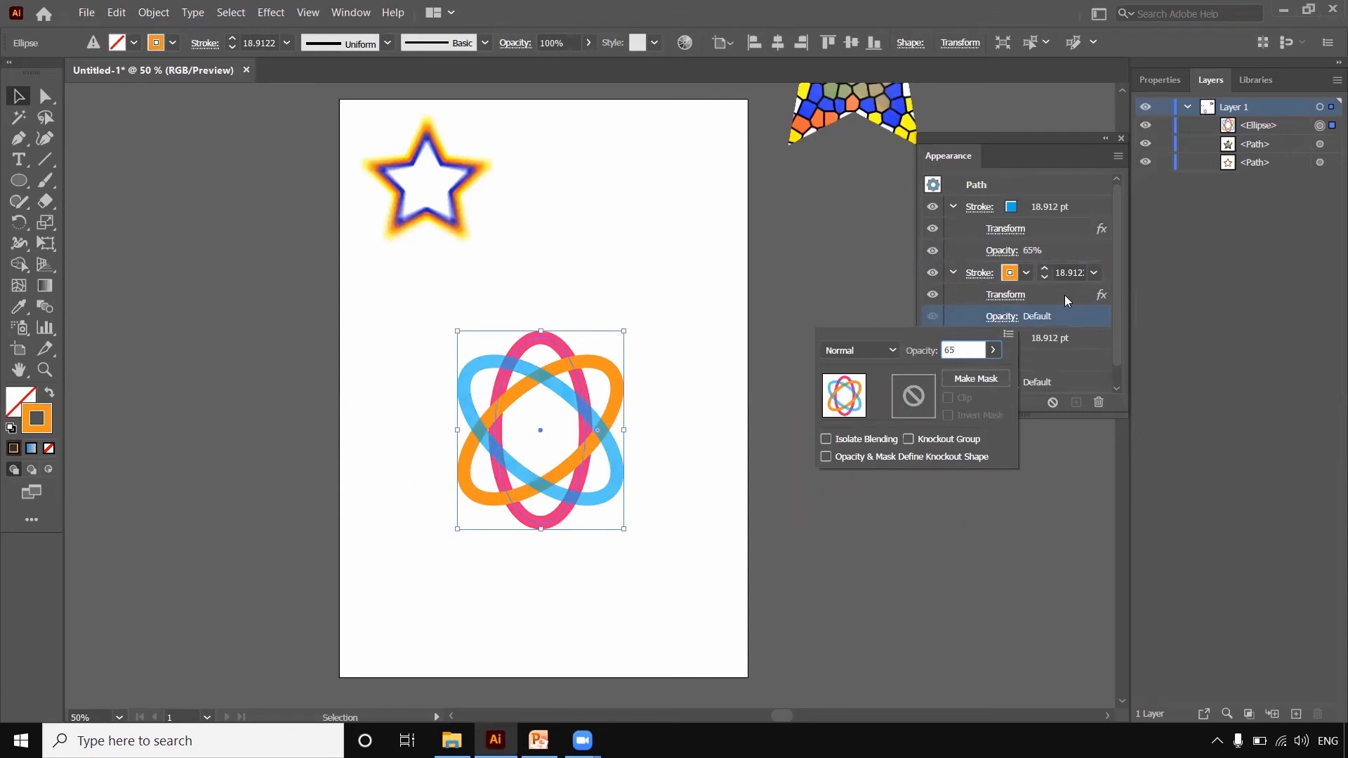
{"action": "key", "text": "Return"}
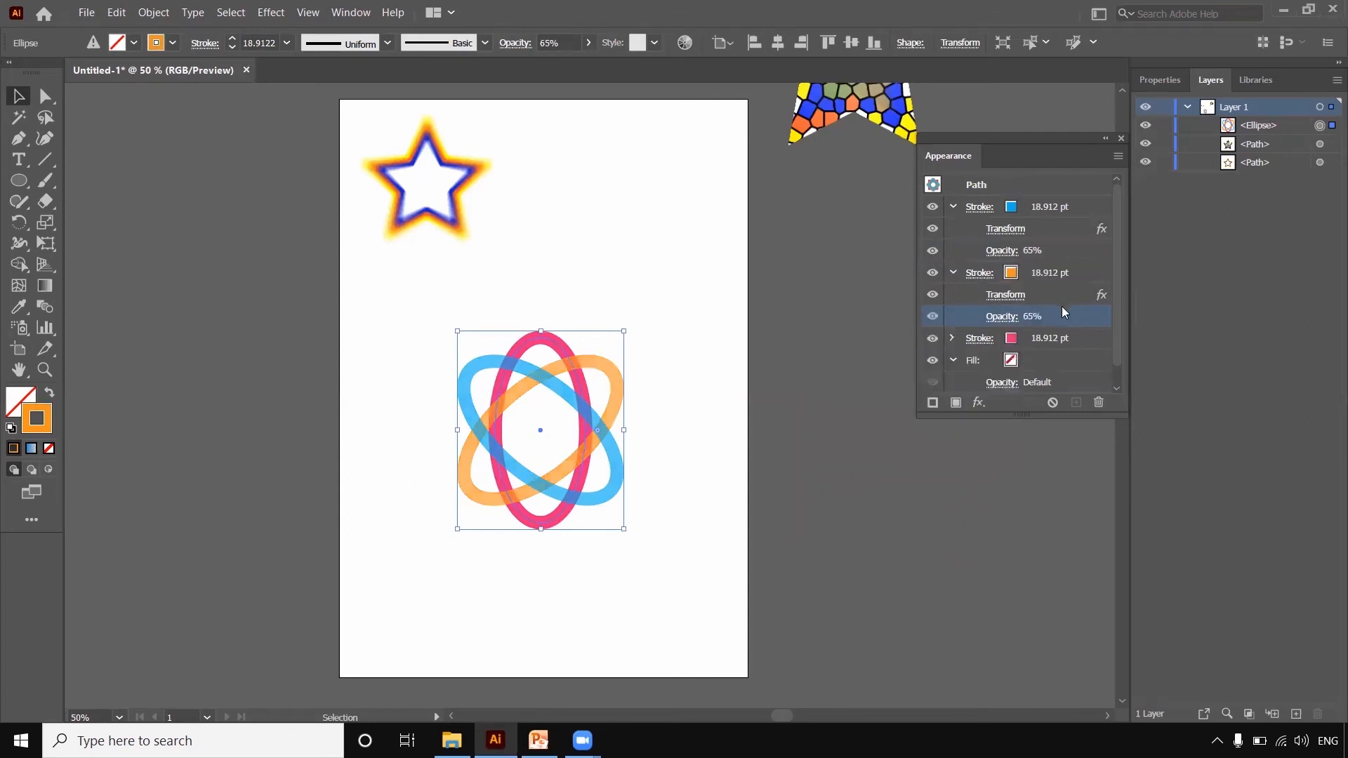
{"action": "left_click", "coordinate": [688, 435]}
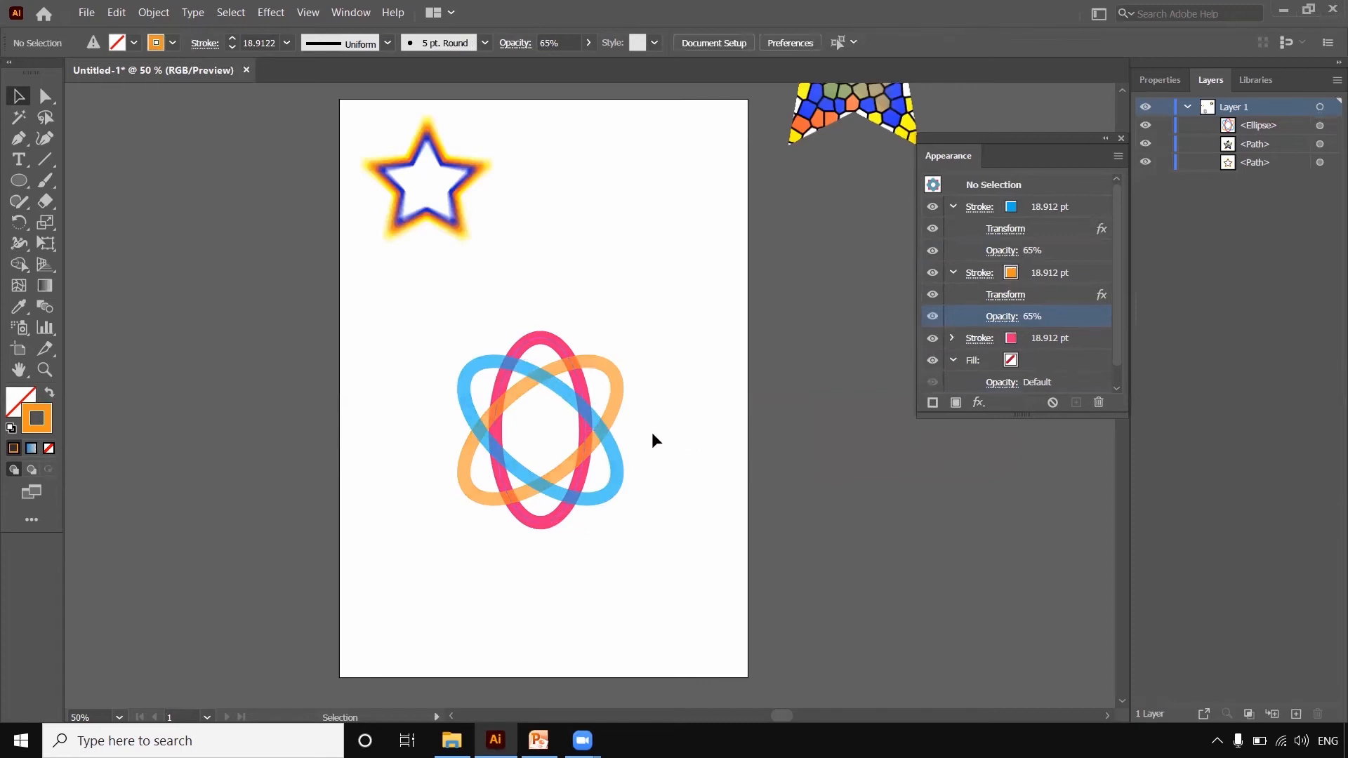
Select the ellipse artwork and raise its orange stroke's opacity to 85%
{"action": "key", "text": "ctrl+1"}
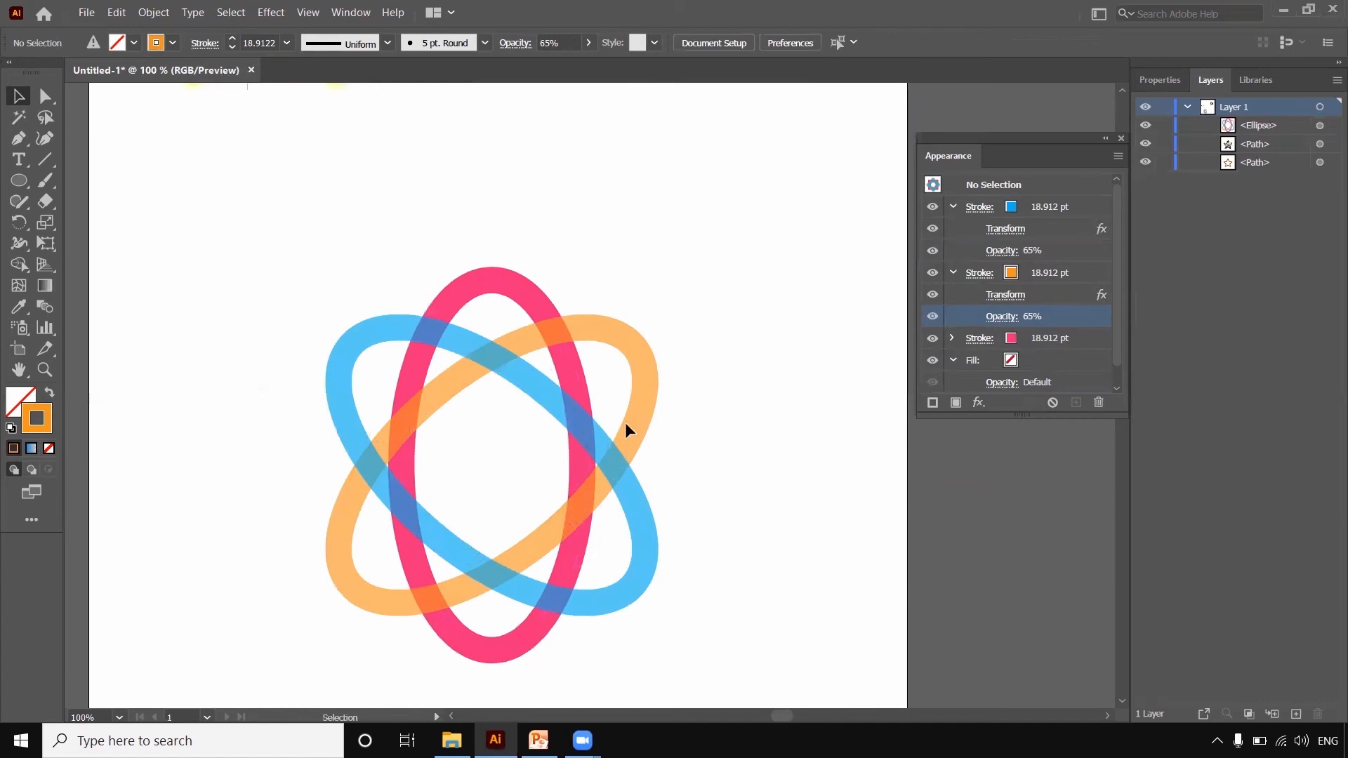
{"action": "left_click_drag", "start_coordinate": [681, 482], "coordinate": [686, 401]}
{"action": "left_click_drag", "start_coordinate": [288, 183], "coordinate": [677, 576]}
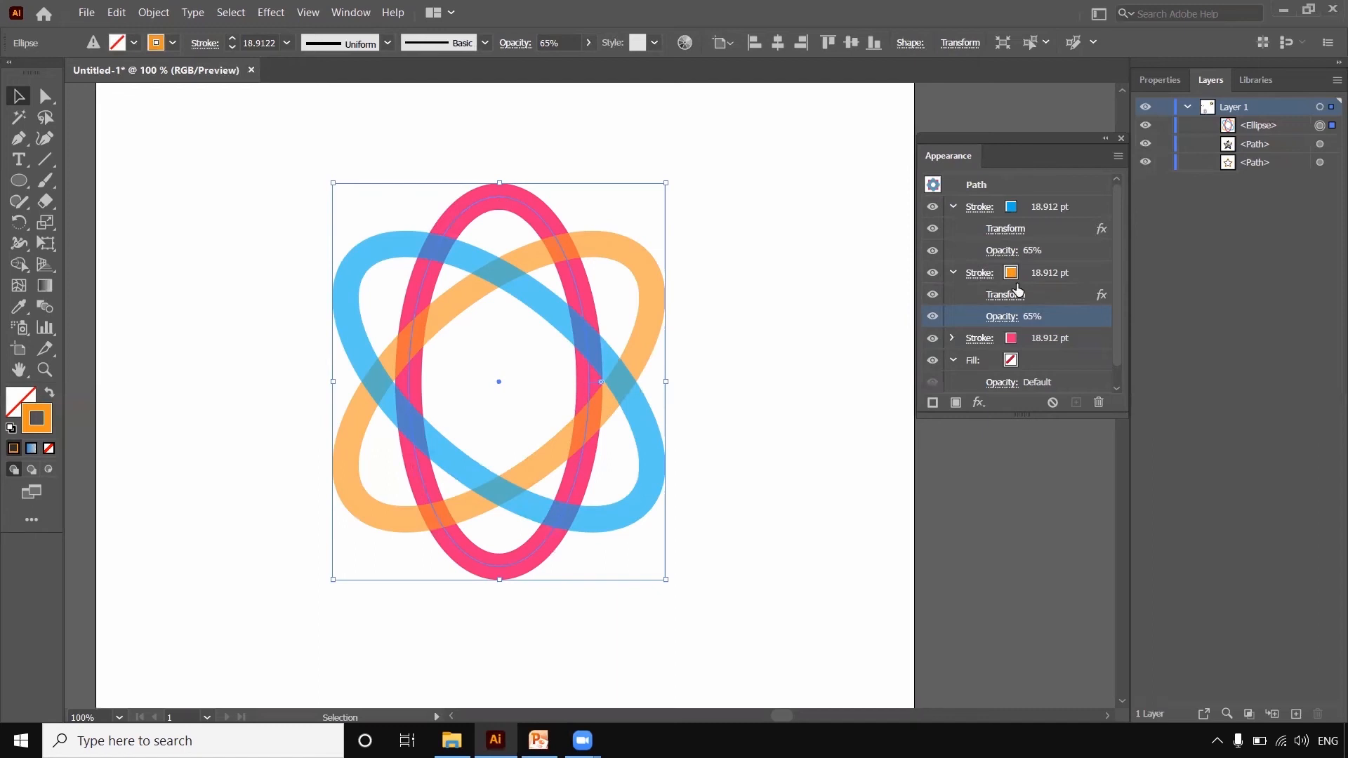
{"action": "left_click", "coordinate": [1068, 273]}
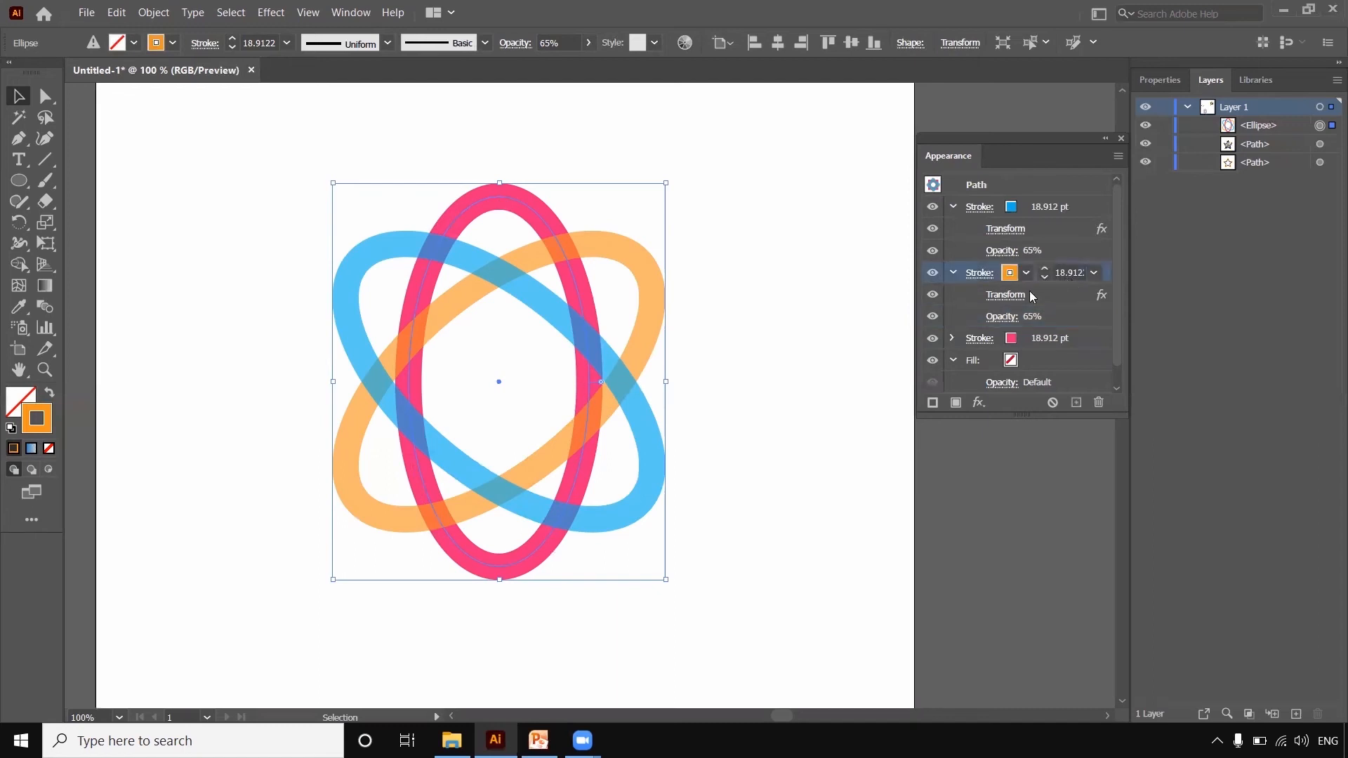
{"action": "left_click", "coordinate": [1002, 316]}
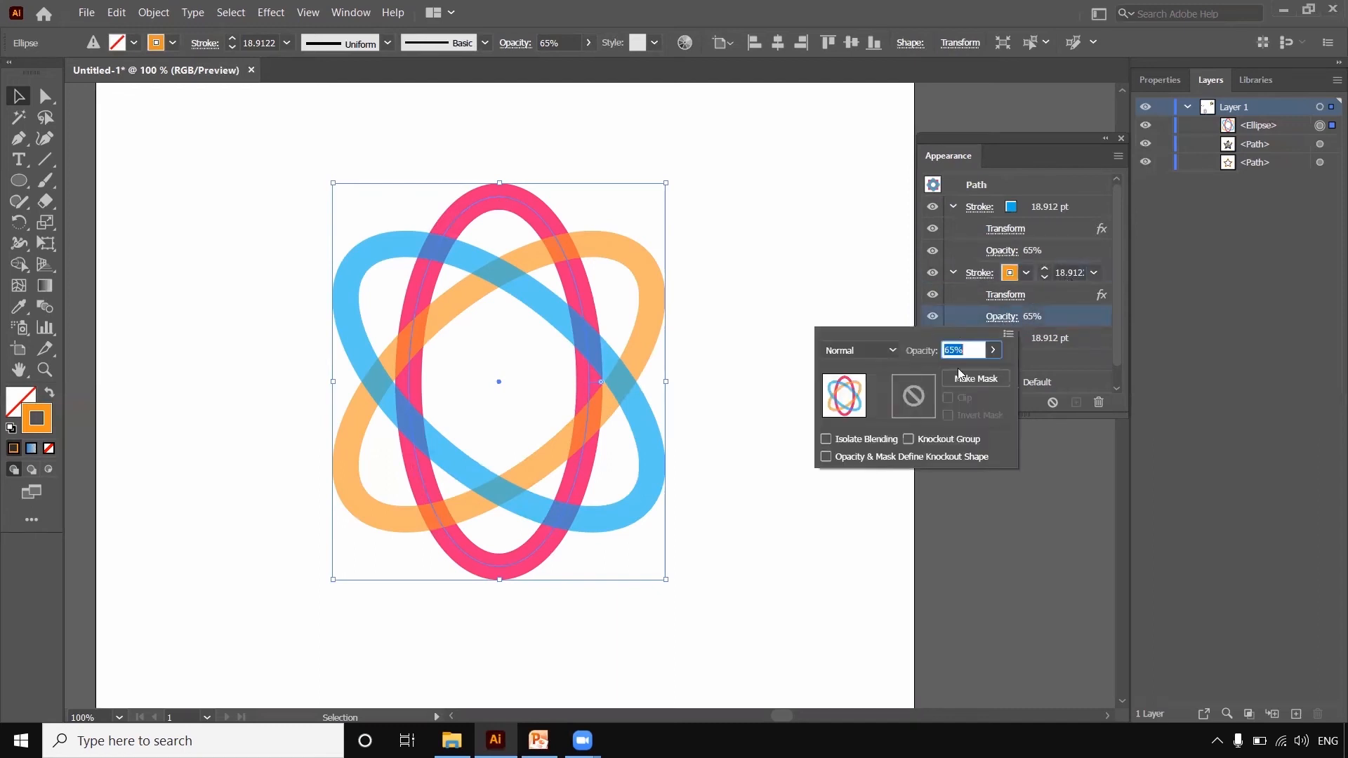
{"action": "left_click", "coordinate": [993, 350]}
{"action": "left_click_drag", "start_coordinate": [969, 372], "coordinate": [986, 377]}
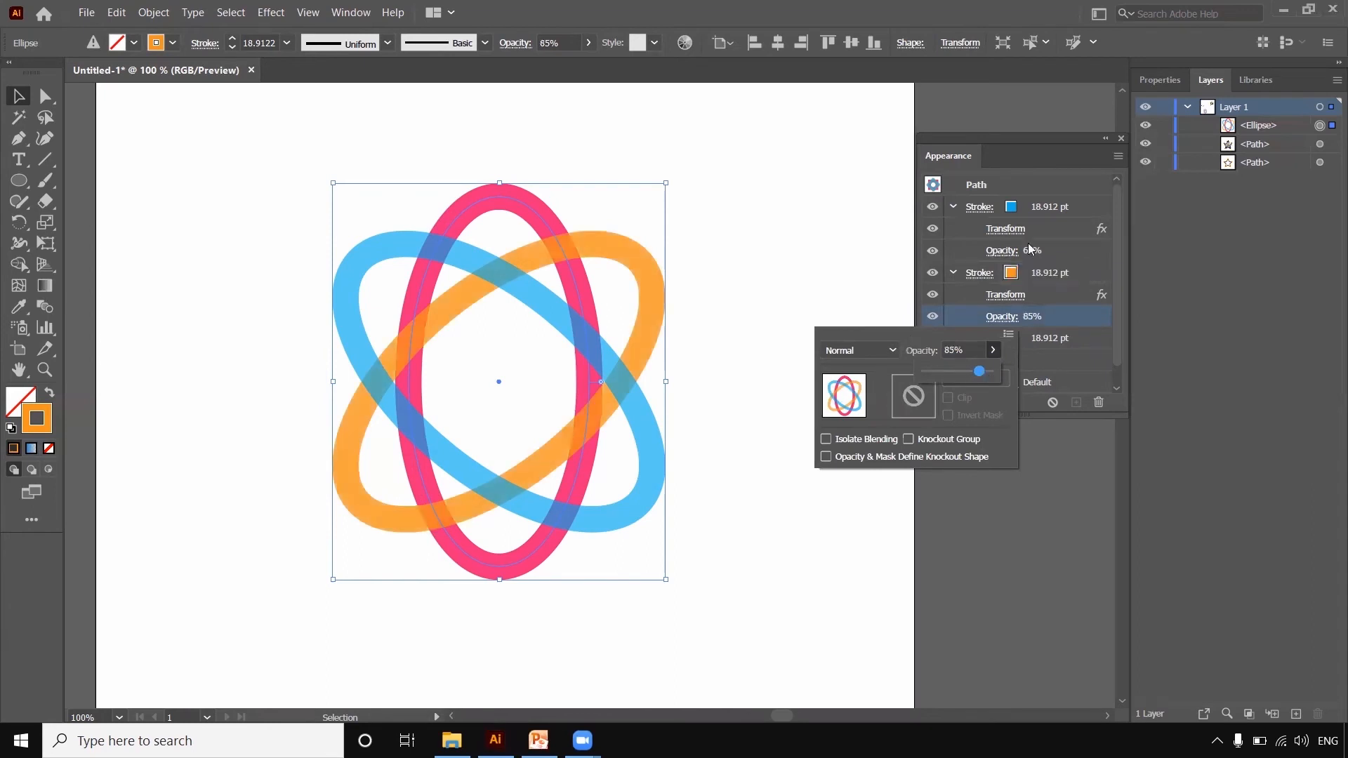
{"action": "left_click", "coordinate": [1057, 239]}
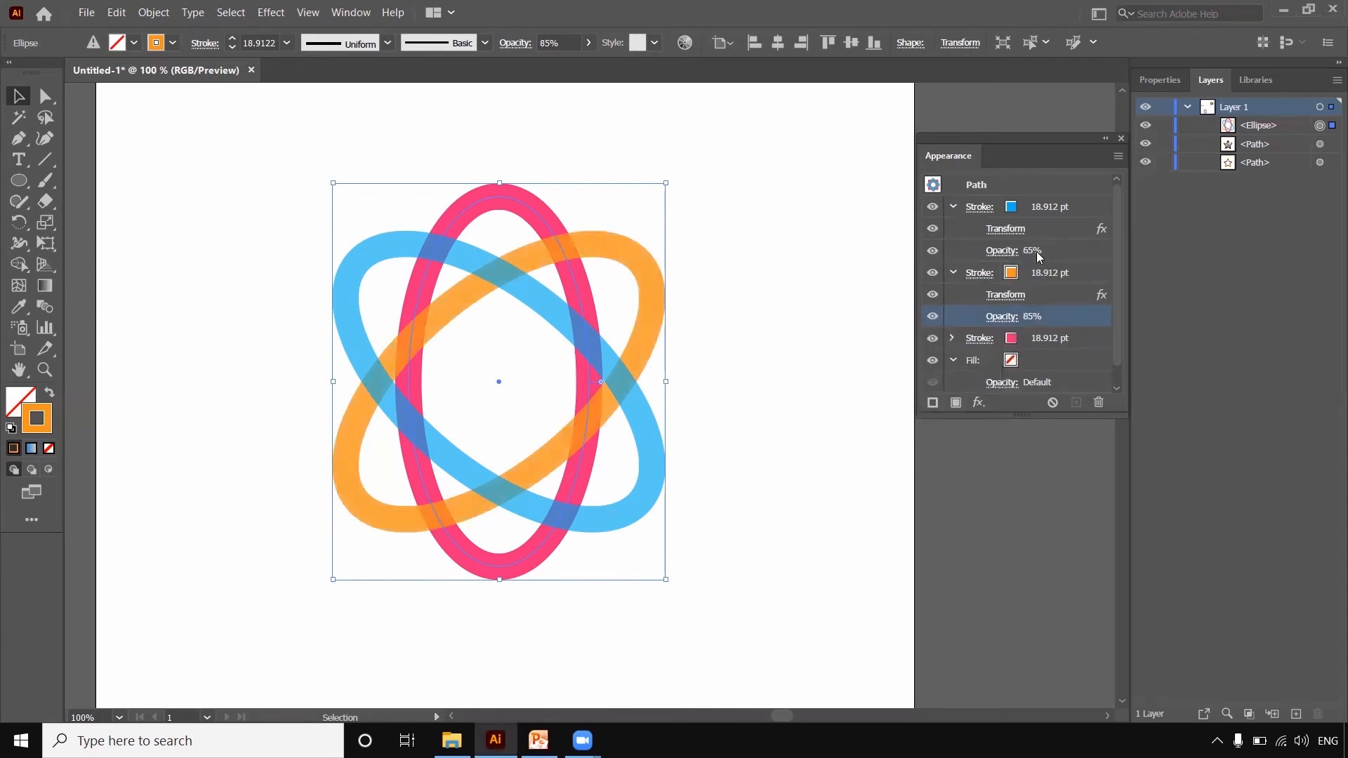
Set the blue stroke's opacity to 85% and its blending mode to Multiply
{"action": "left_click", "coordinate": [1033, 255]}
{"action": "left_click", "coordinate": [1029, 254]}
{"action": "left_click", "coordinate": [953, 461]}
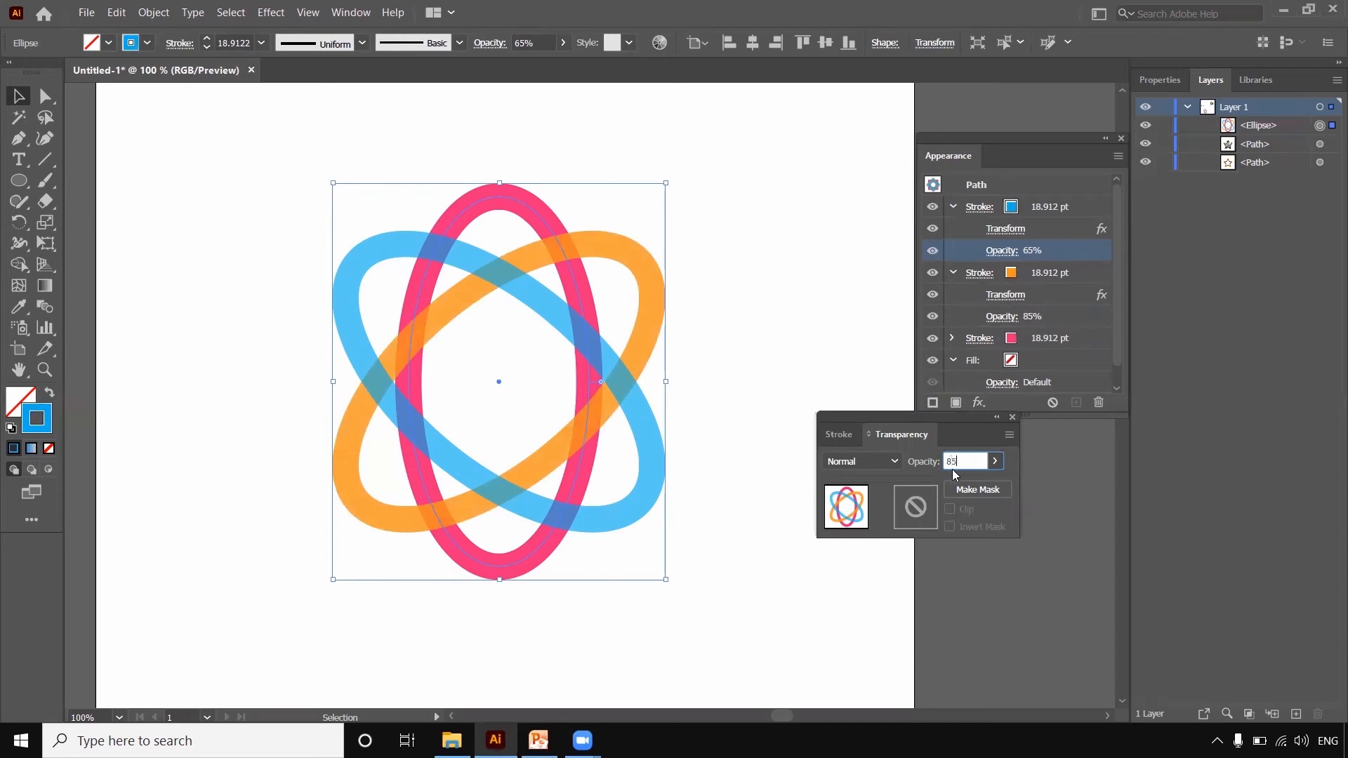
{"action": "type", "text": "85"}
{"action": "left_click", "coordinate": [879, 461]}
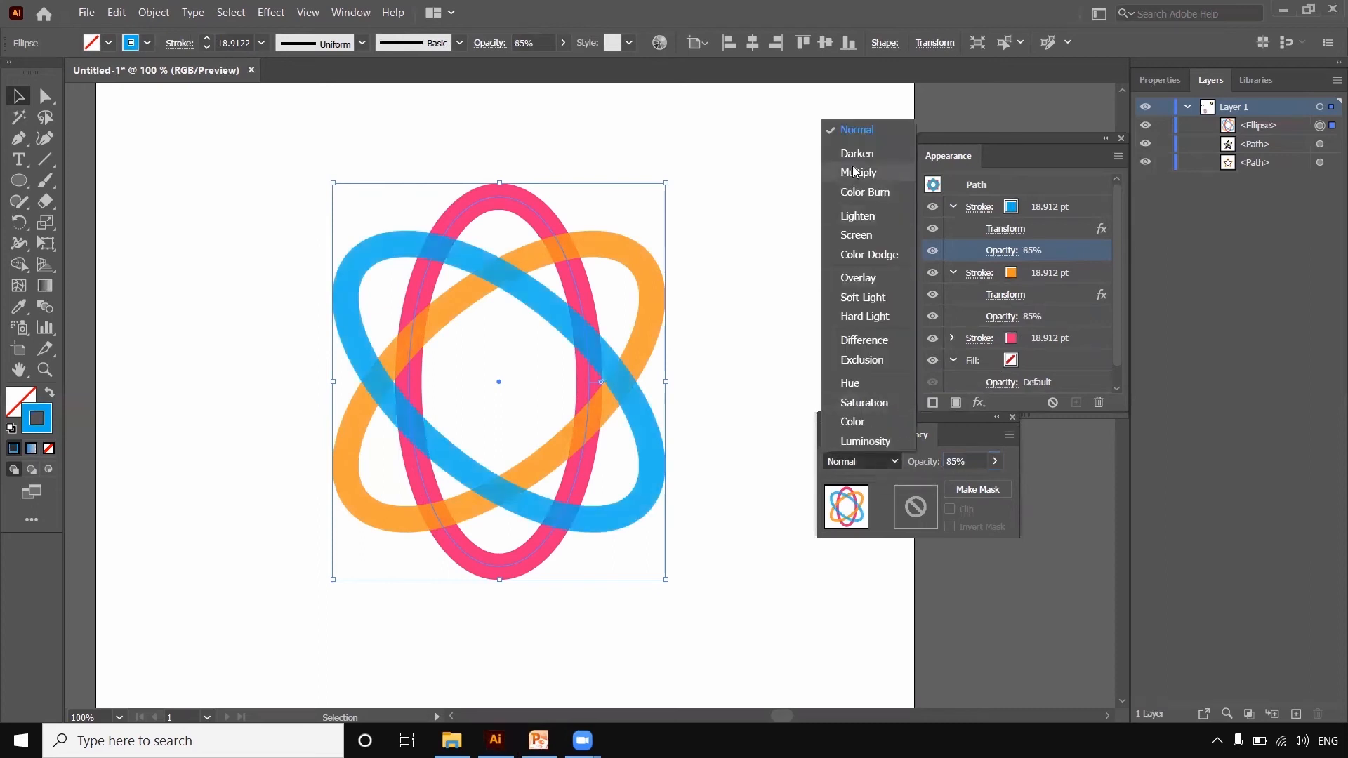
{"action": "left_click", "coordinate": [858, 172]}
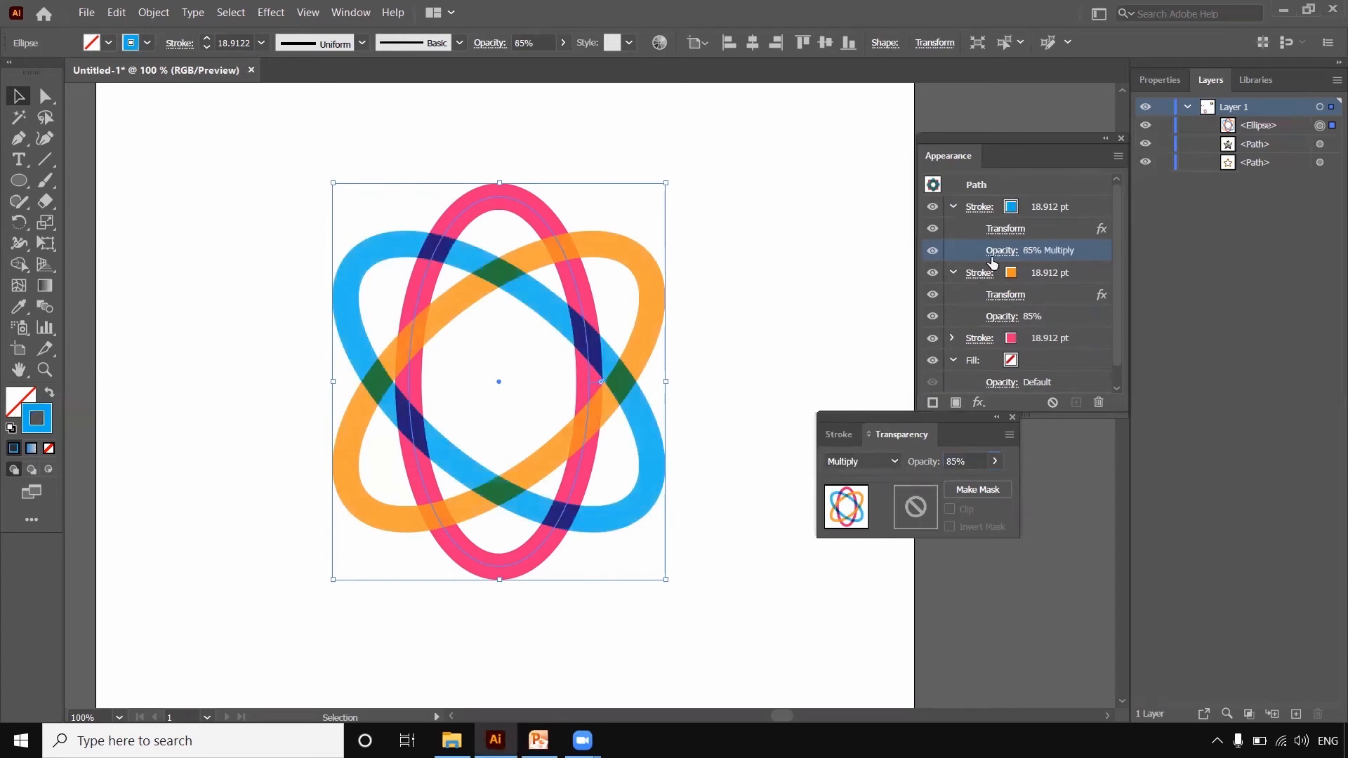
Set the orange stroke's blending mode to Multiply and deselect the artwork
{"action": "left_click", "coordinate": [1048, 297]}
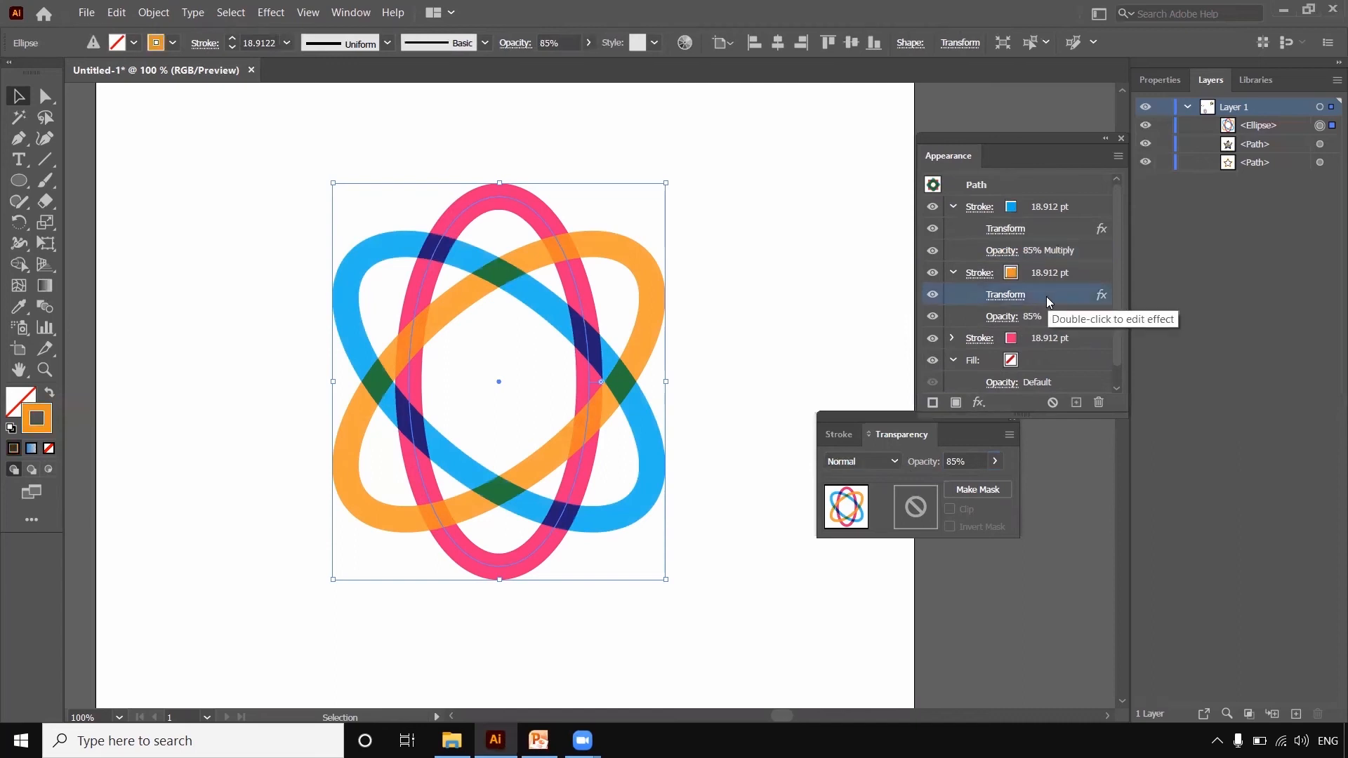
{"action": "left_click", "coordinate": [1003, 316]}
{"action": "left_click", "coordinate": [868, 354]}
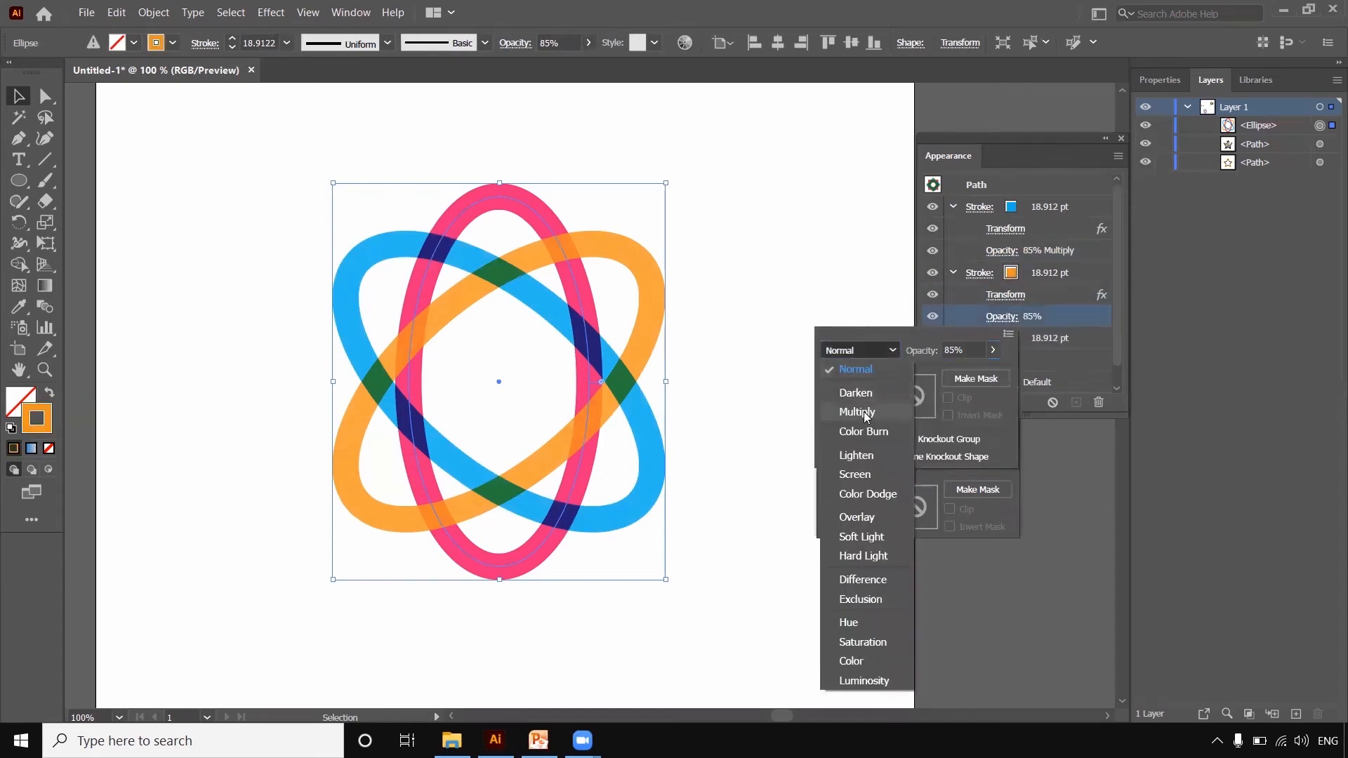
{"action": "left_click", "coordinate": [868, 413]}
{"action": "left_click", "coordinate": [796, 224]}
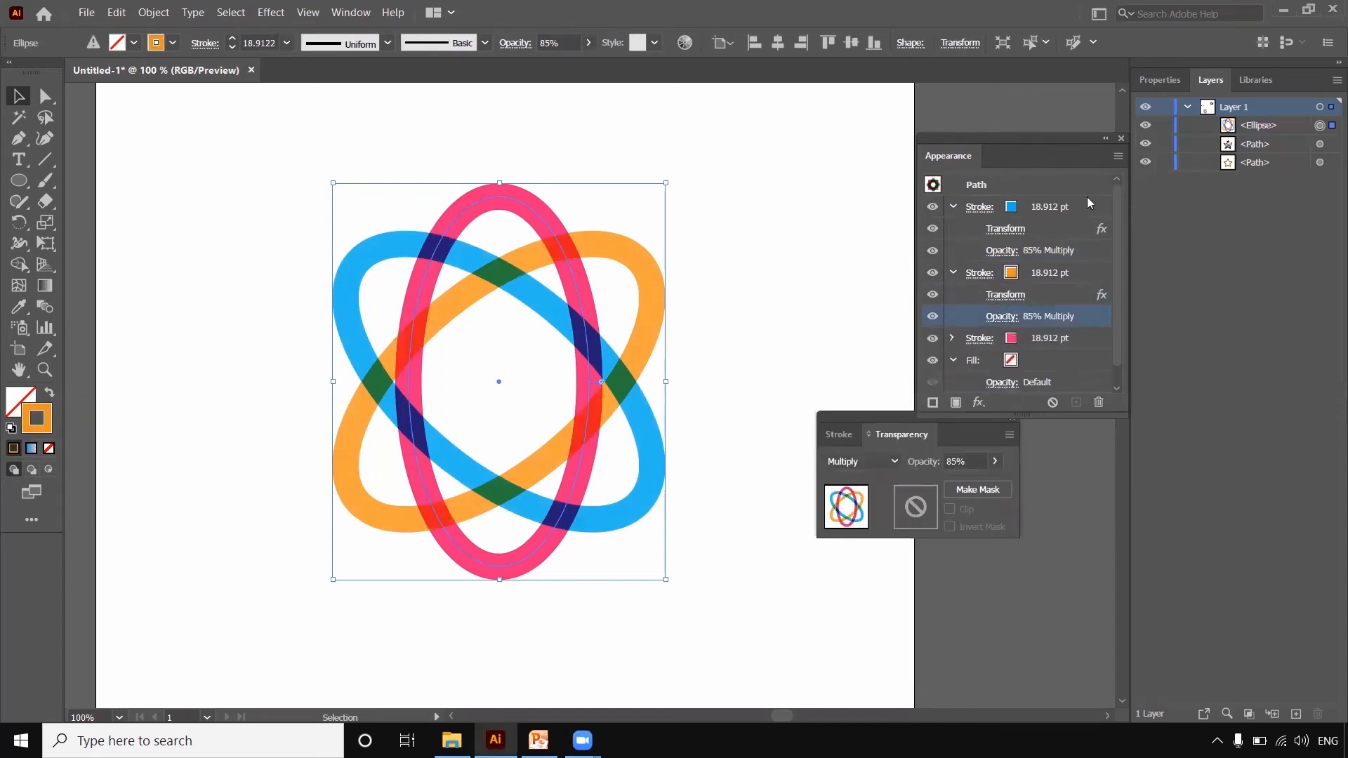
{"action": "left_click", "coordinate": [1037, 437]}
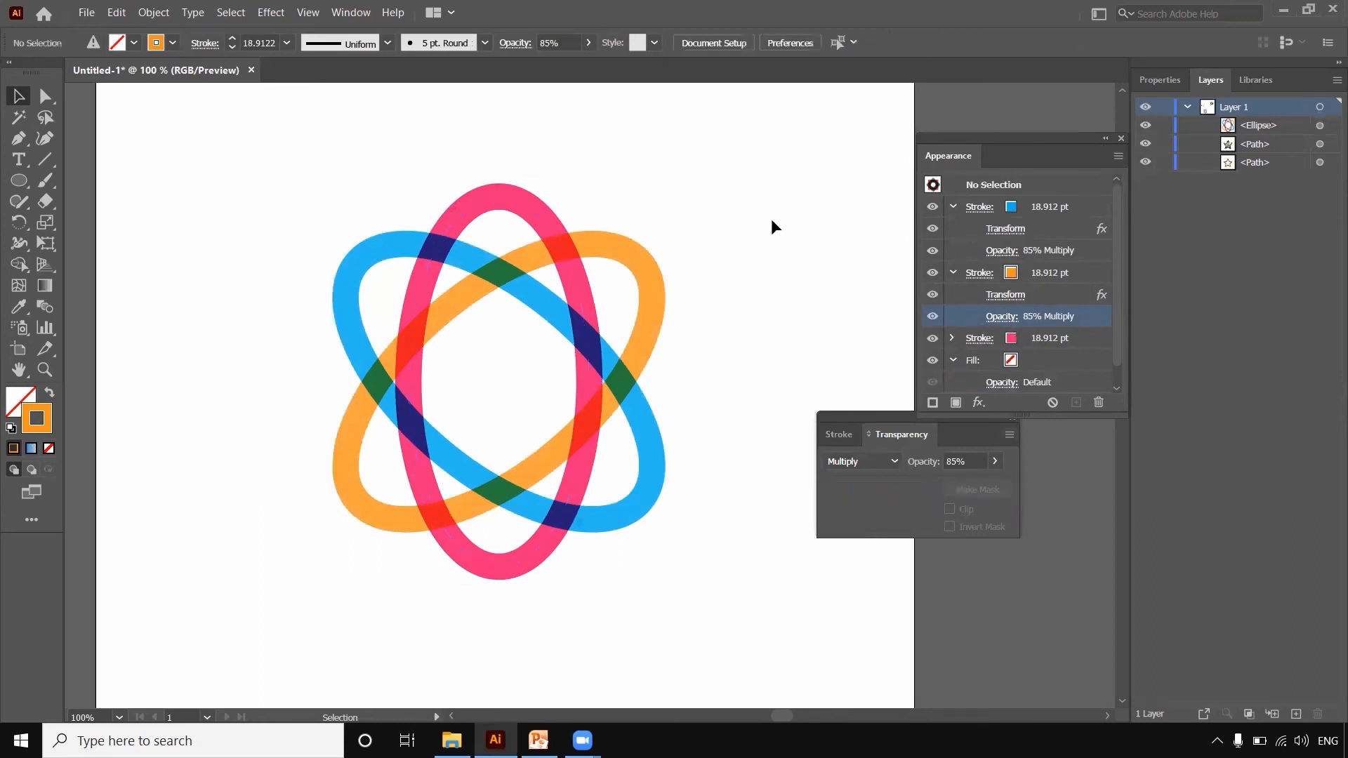
Select the ellipse artwork and close the floating Transparency settings
{"action": "left_click_drag", "start_coordinate": [298, 187], "coordinate": [537, 523]}
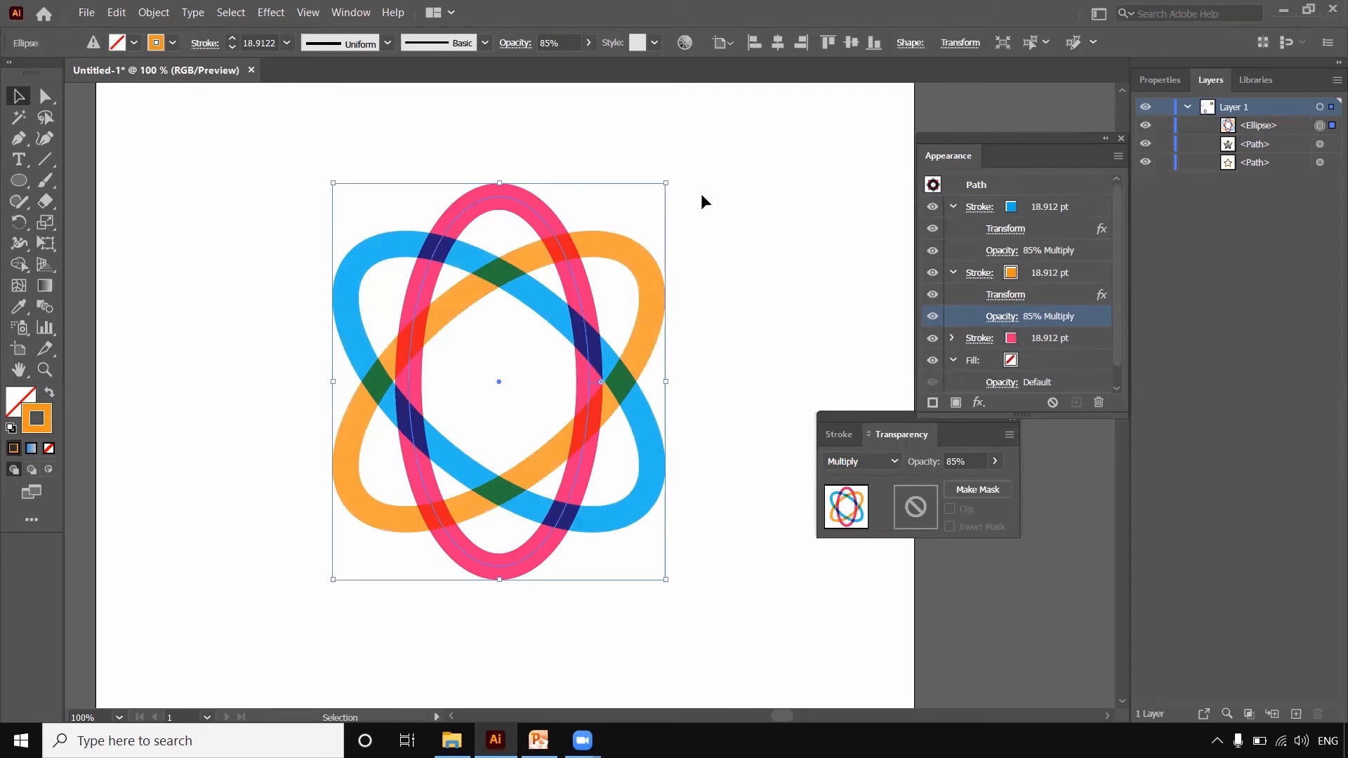
{"action": "key", "text": "ctrl+minus"}
{"action": "key", "text": "ctrl+minus"}
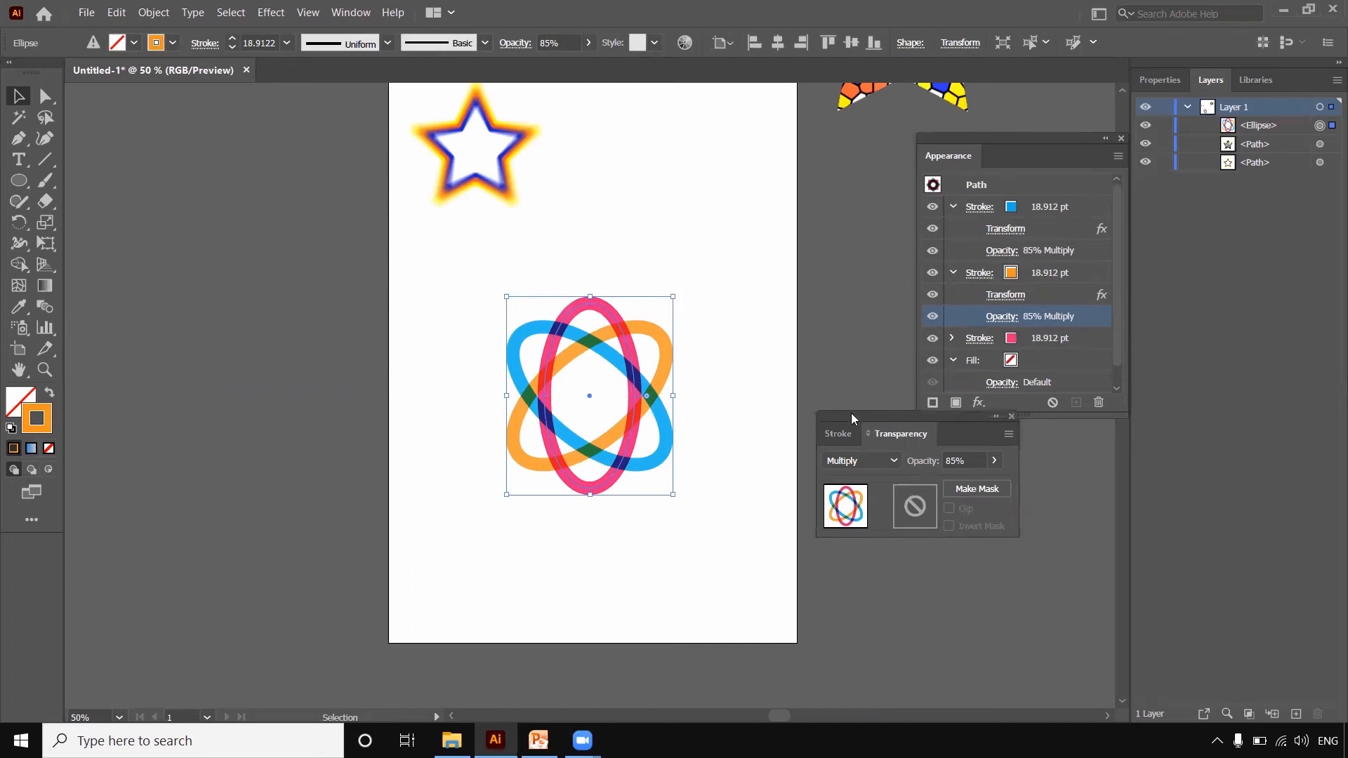
{"action": "left_click_drag", "start_coordinate": [860, 417], "coordinate": [781, 329]}
{"action": "left_click", "coordinate": [925, 326]}
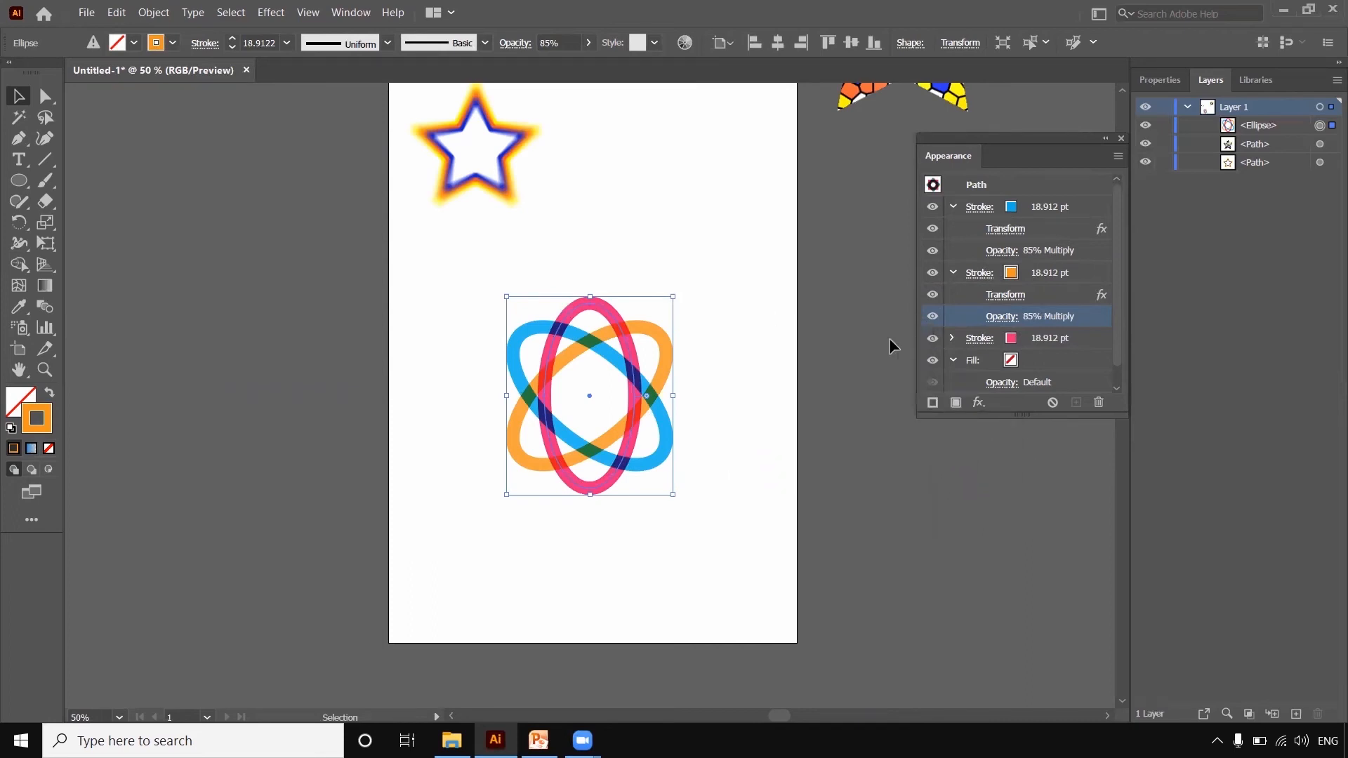
Move the whole ellipse artwork slightly up and to the left on the artboard
{"action": "left_click", "coordinate": [734, 377]}
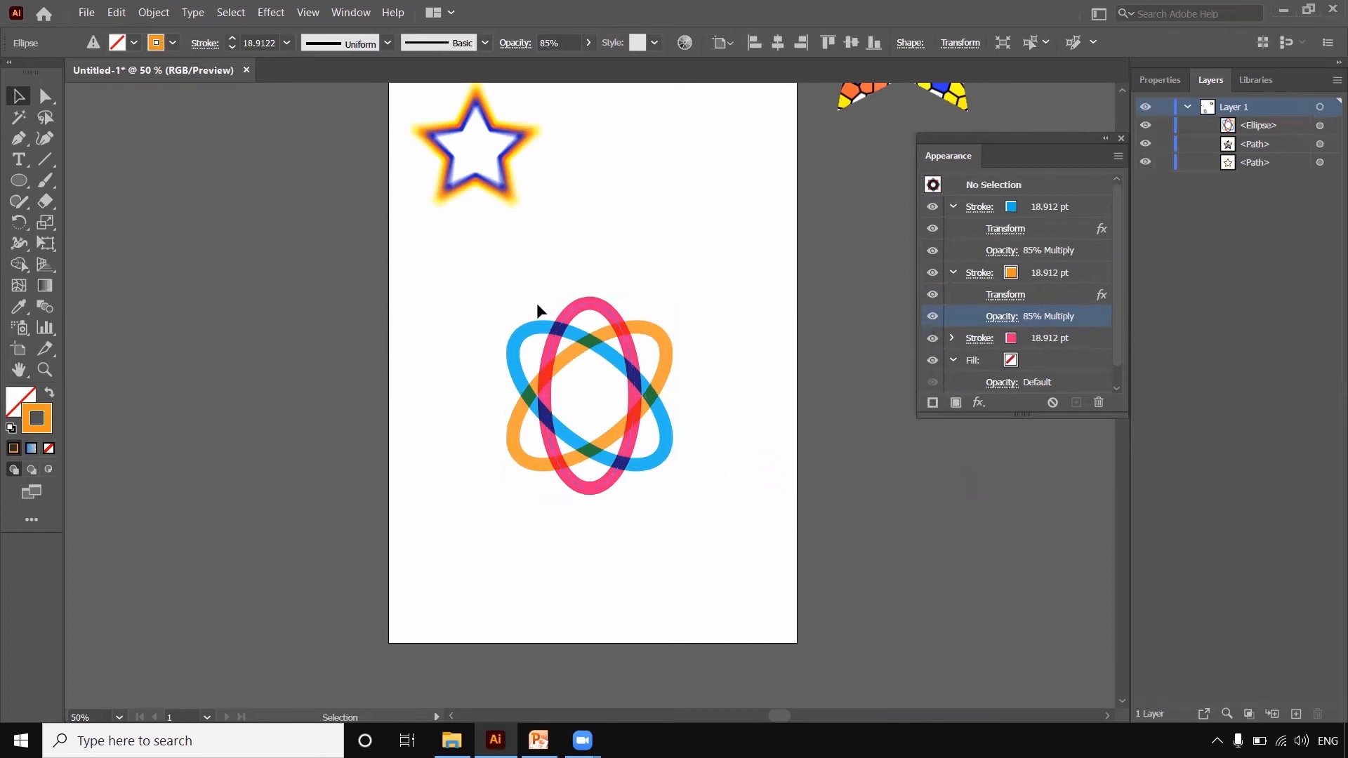
{"action": "left_click", "coordinate": [668, 460]}
{"action": "left_click", "coordinate": [712, 444]}
{"action": "left_click_drag", "start_coordinate": [543, 363], "coordinate": [497, 332]}
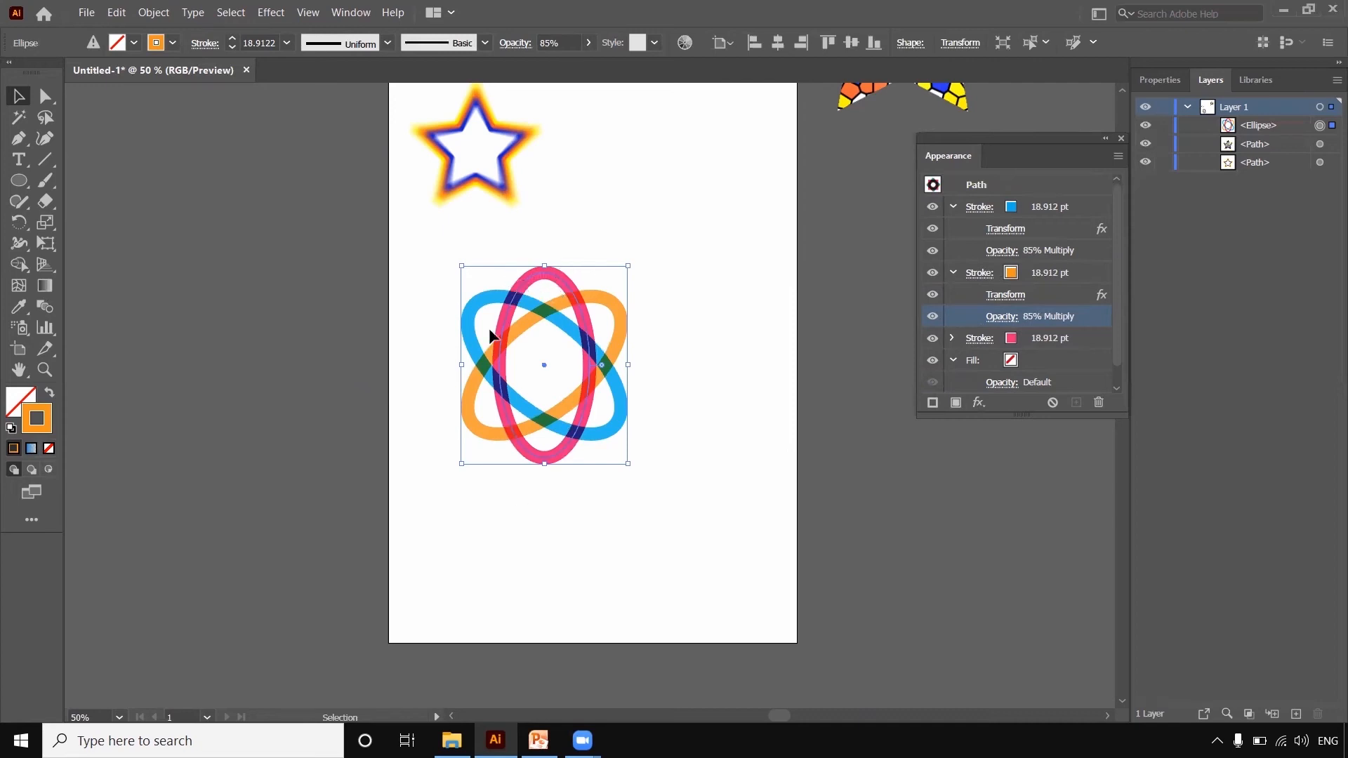
Reshape the base ellipse with Direct Selection, moving its top anchor up and right and its bottom anchor to the lower left
{"action": "left_click", "coordinate": [45, 96]}
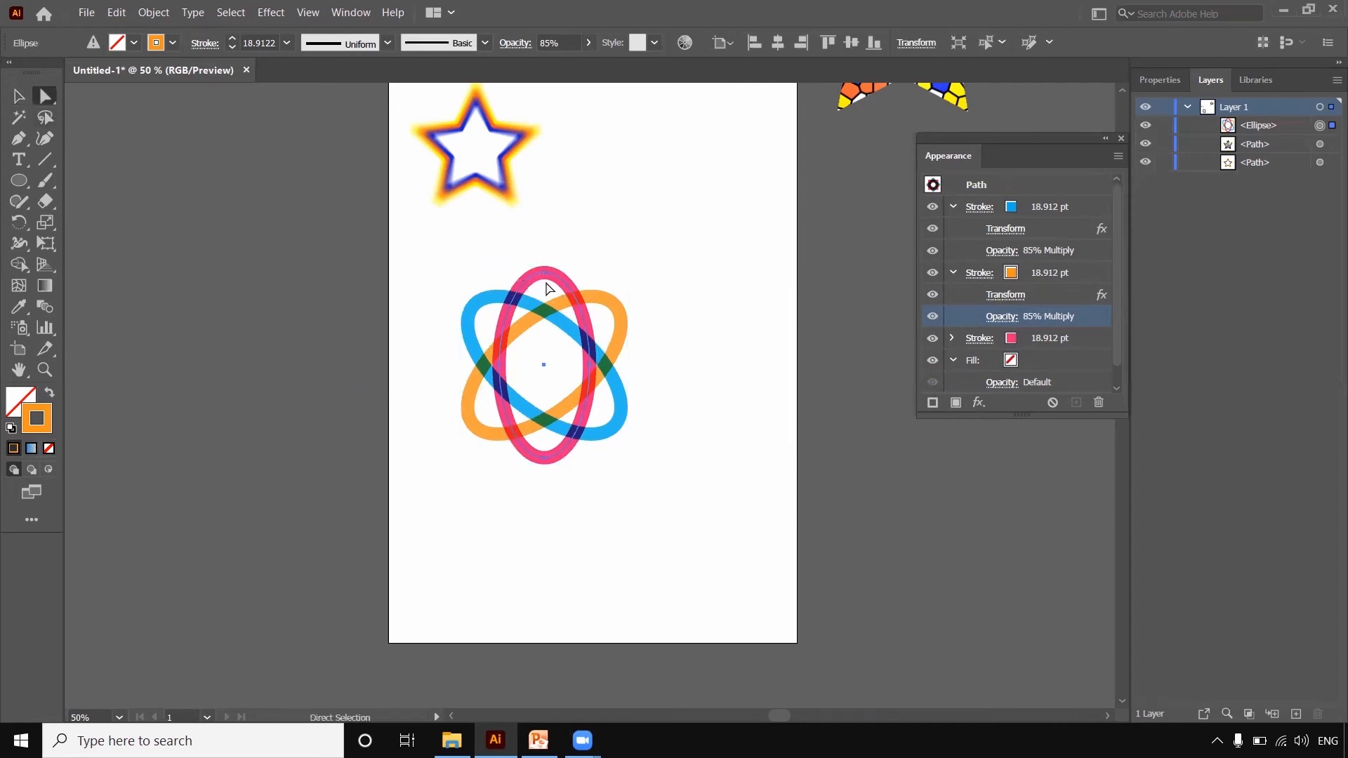
{"action": "left_click_drag", "start_coordinate": [545, 278], "coordinate": [632, 222]}
{"action": "left_click", "coordinate": [555, 280]}
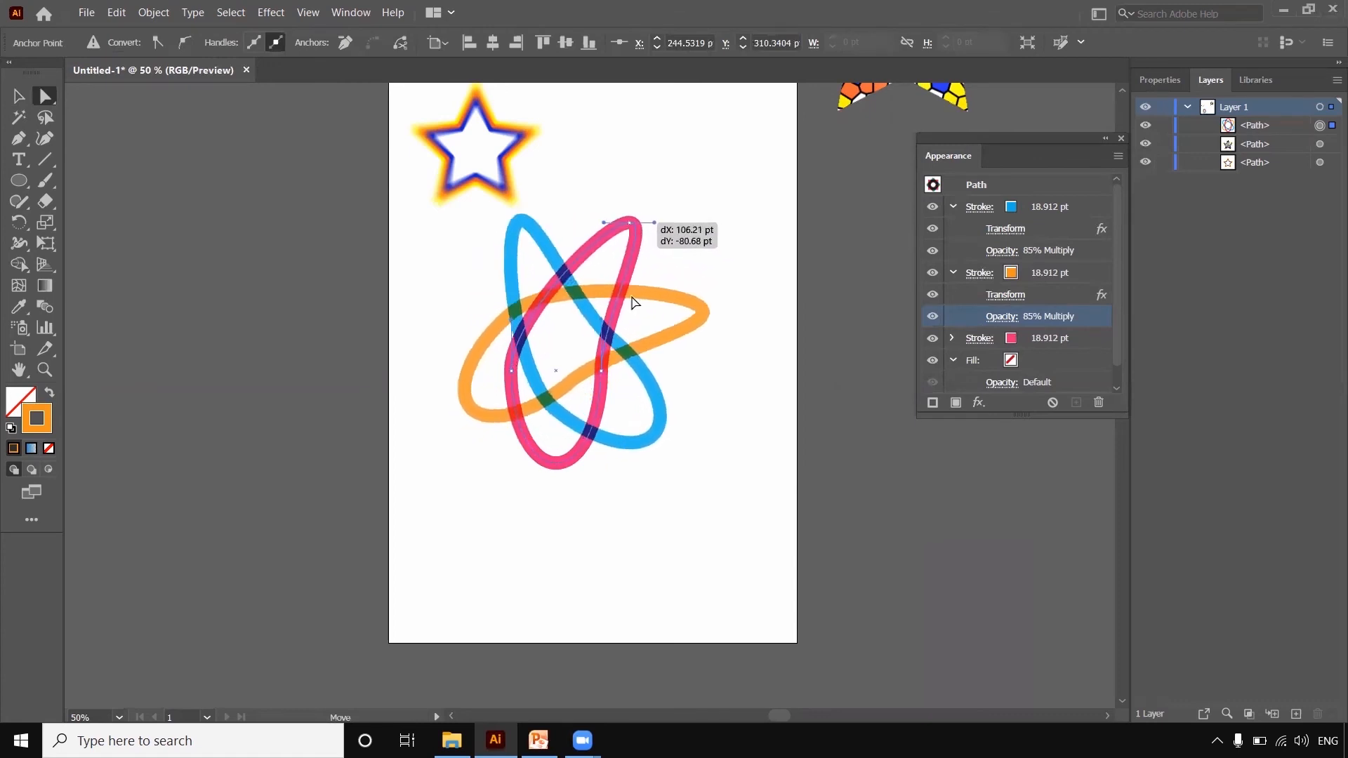
{"action": "left_click", "coordinate": [557, 463]}
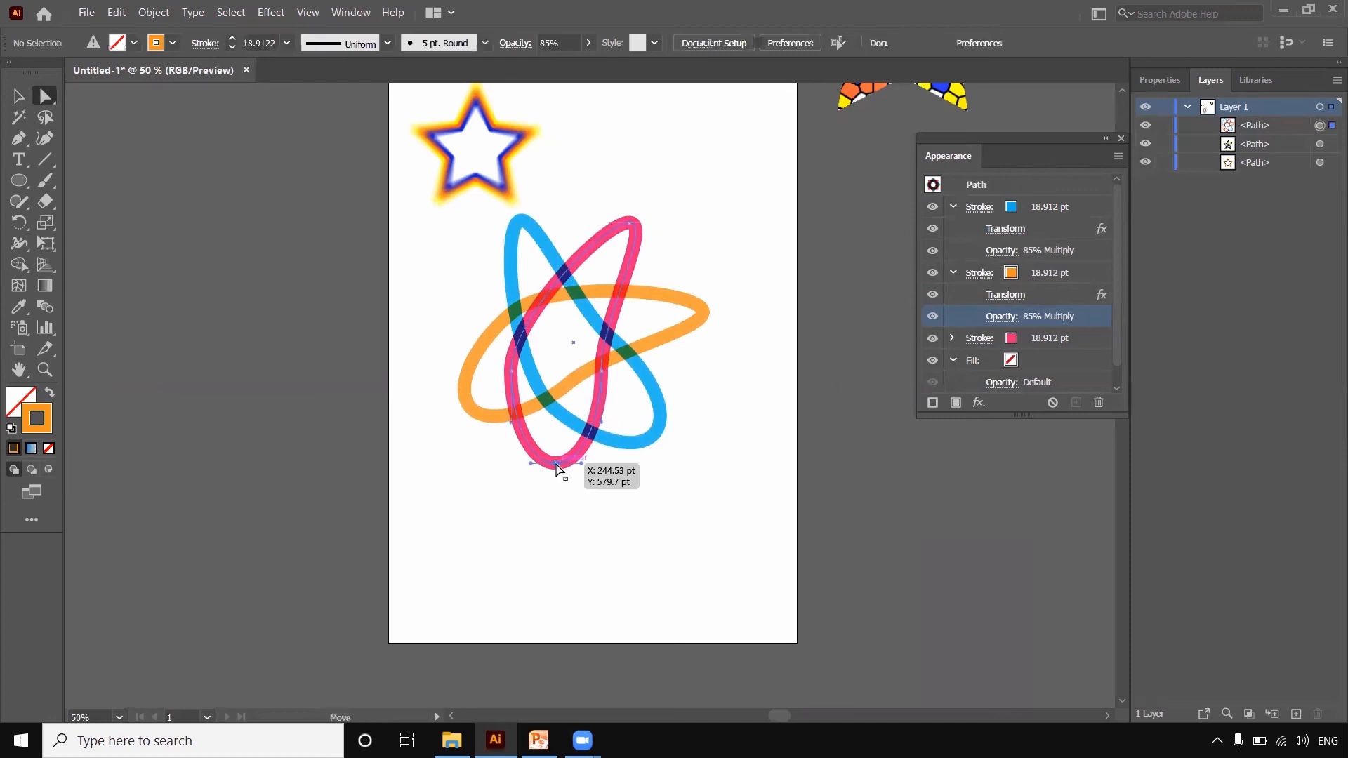
{"action": "left_click_drag", "start_coordinate": [557, 465], "coordinate": [443, 476]}
Scale the reshaped artwork down proportionally to a little over half its size and reposition it near the artboard's middle
{"action": "left_click", "coordinate": [18, 96]}
{"action": "left_click", "coordinate": [520, 351]}
{"action": "left_click_drag", "start_coordinate": [533, 319], "coordinate": [602, 377]}
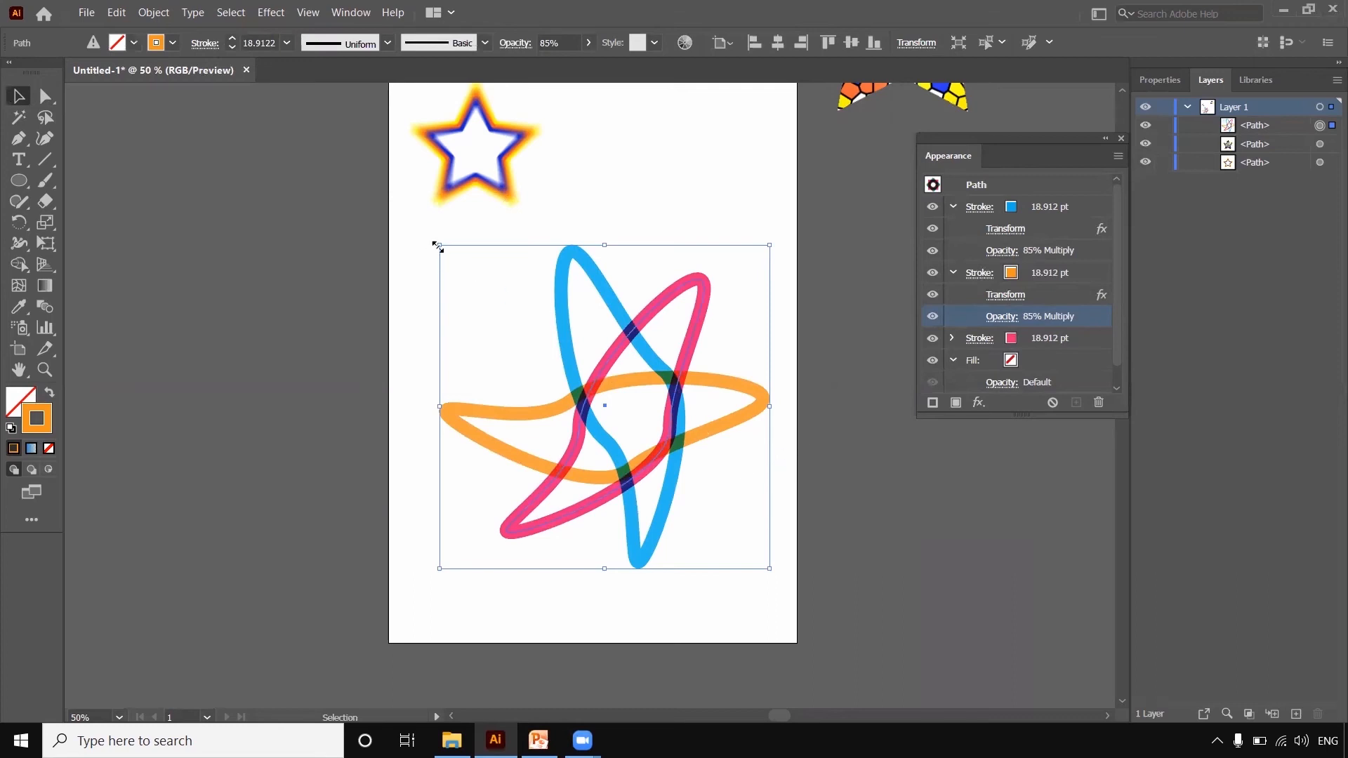
{"action": "left_click_drag", "start_coordinate": [437, 245], "coordinate": [583, 386]}
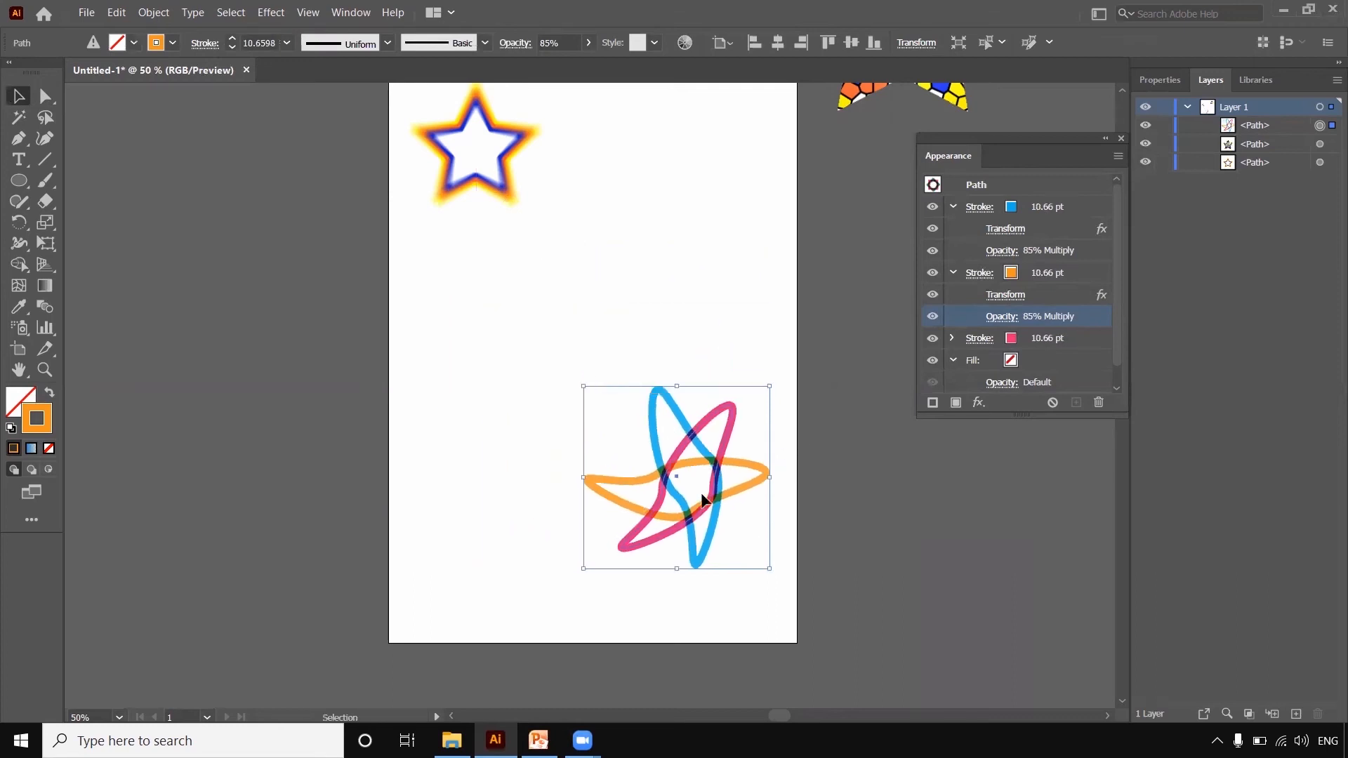
{"action": "left_click_drag", "start_coordinate": [722, 471], "coordinate": [626, 352]}
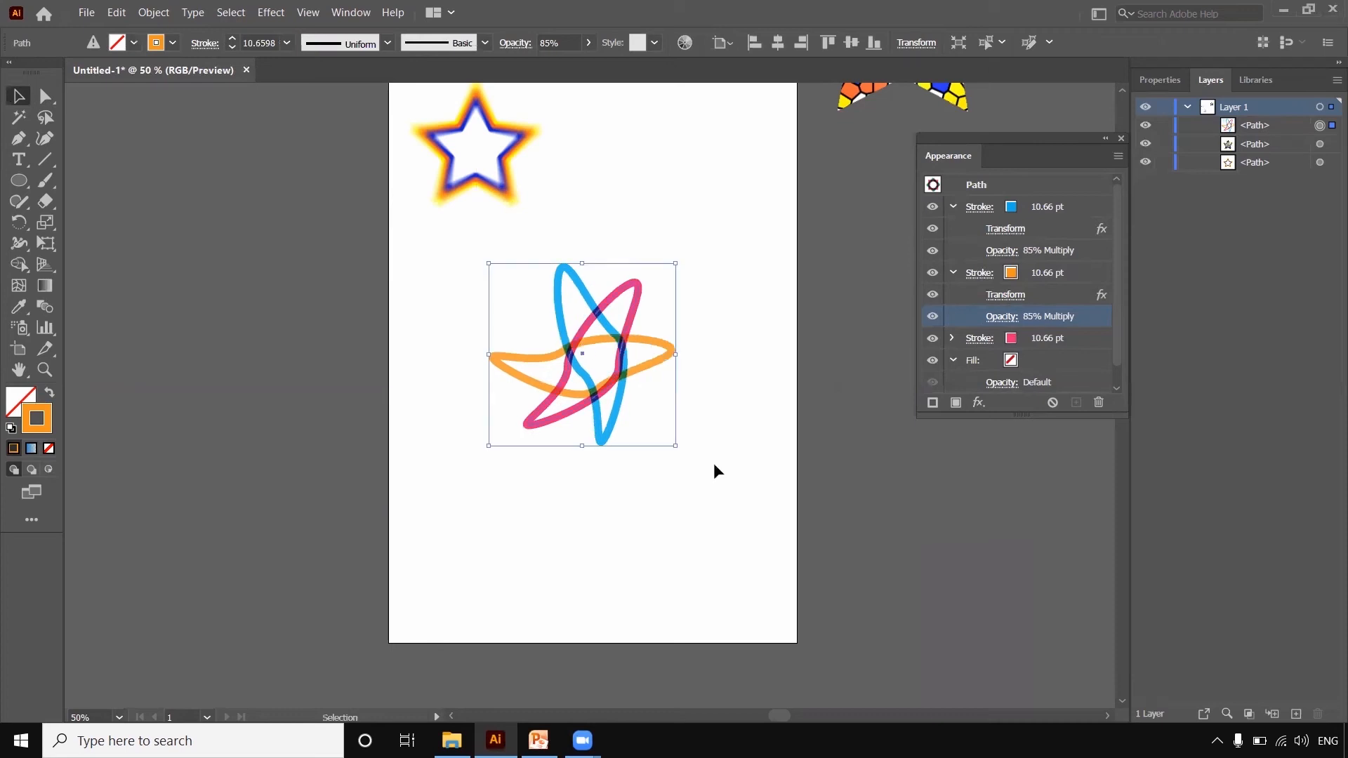
Duplicate the scaled artwork into the upper right of the artboard, beside the blurred star
{"action": "left_click", "coordinate": [762, 489]}
{"action": "left_click_drag", "start_coordinate": [513, 281], "coordinate": [674, 403]}
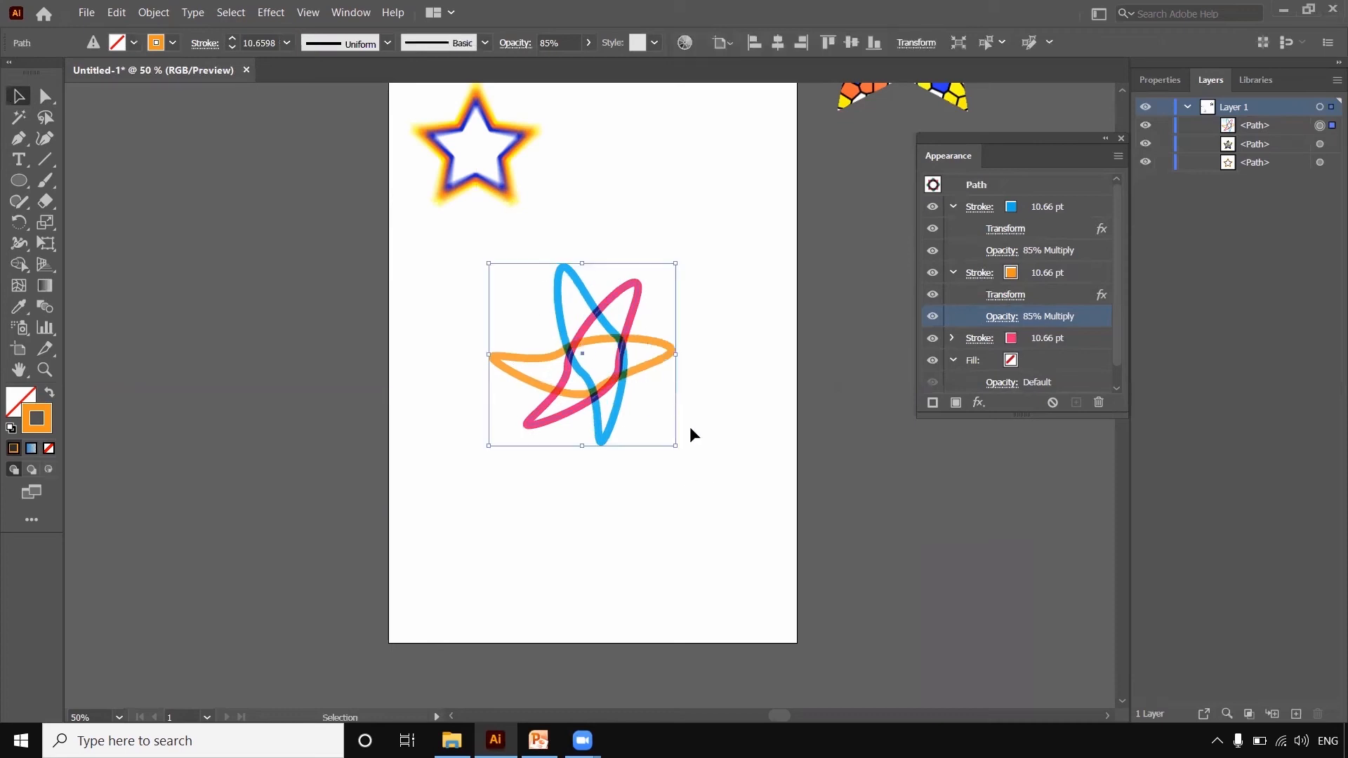
{"action": "left_click", "coordinate": [731, 472]}
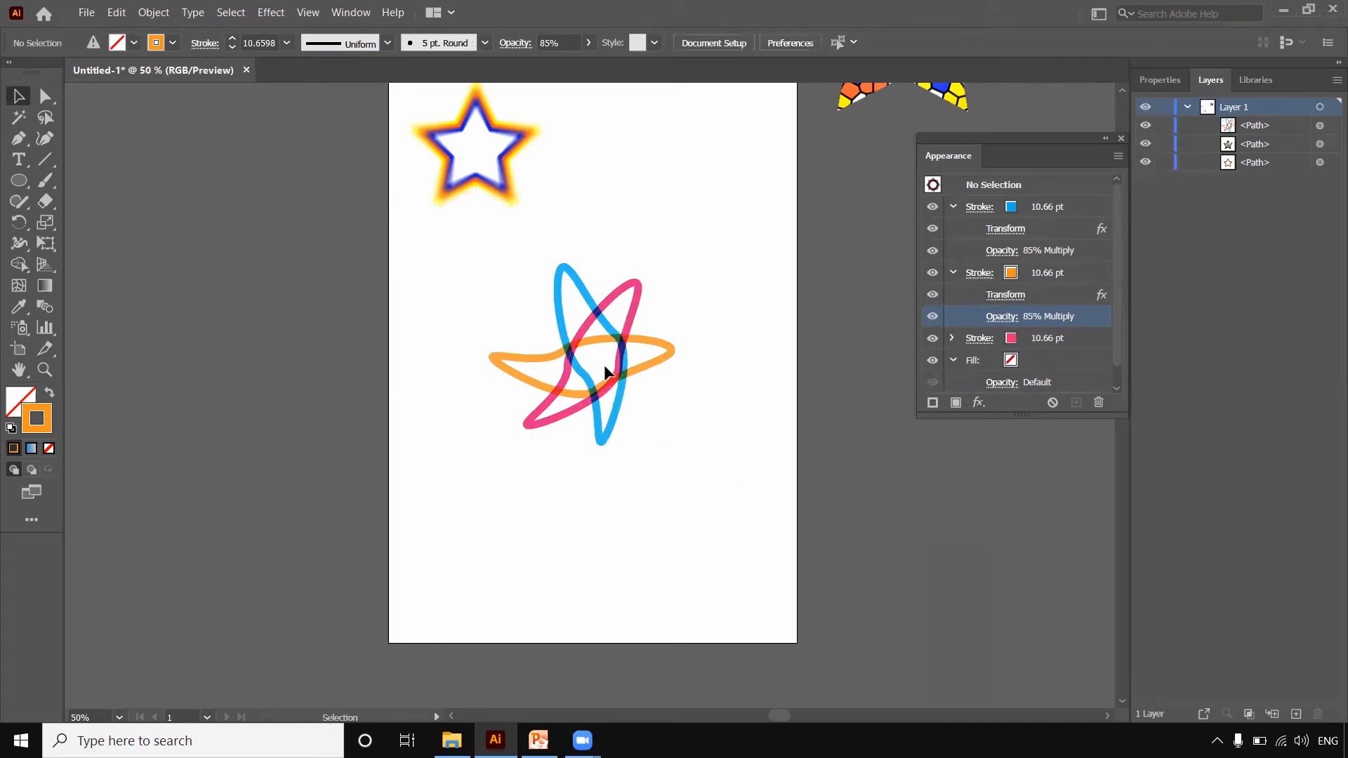
{"action": "left_click", "coordinate": [562, 369]}
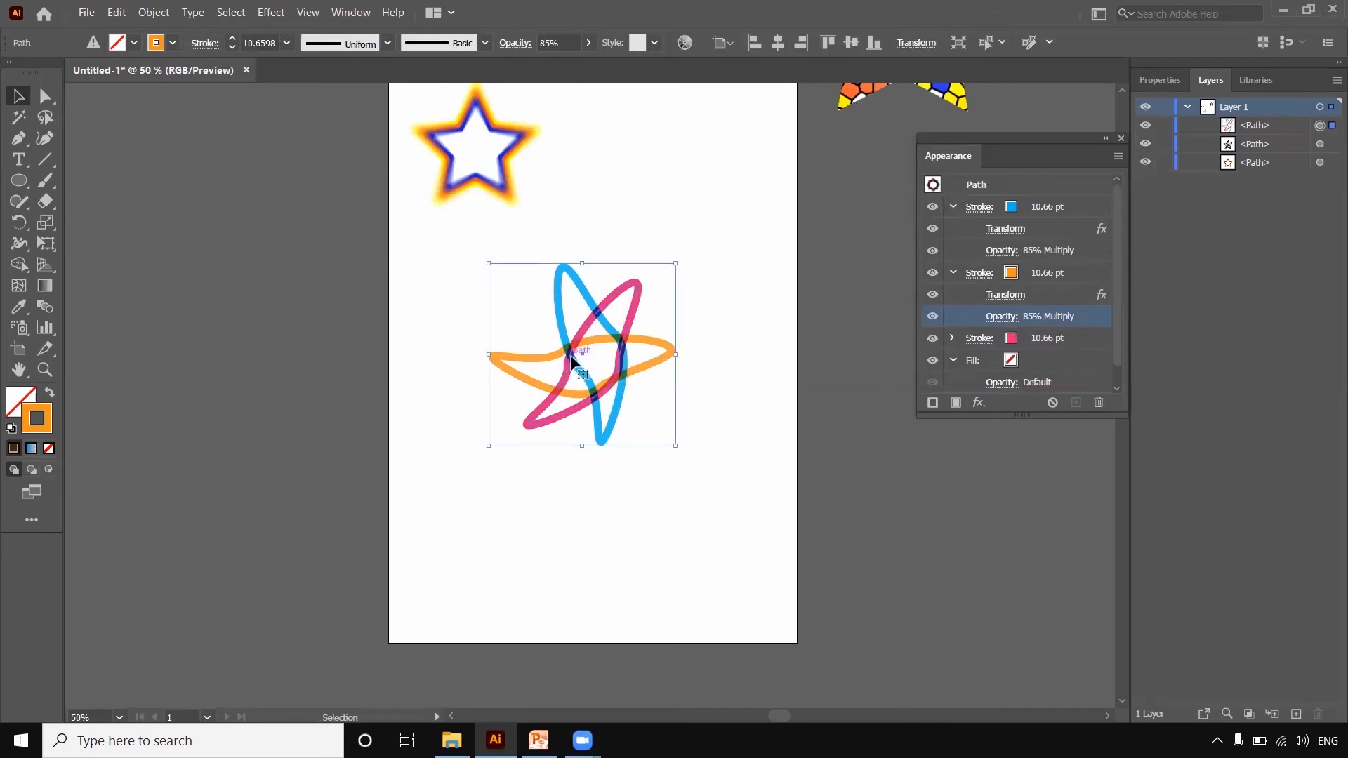
{"action": "left_click_drag", "start_coordinate": [572, 362], "coordinate": [686, 197]}
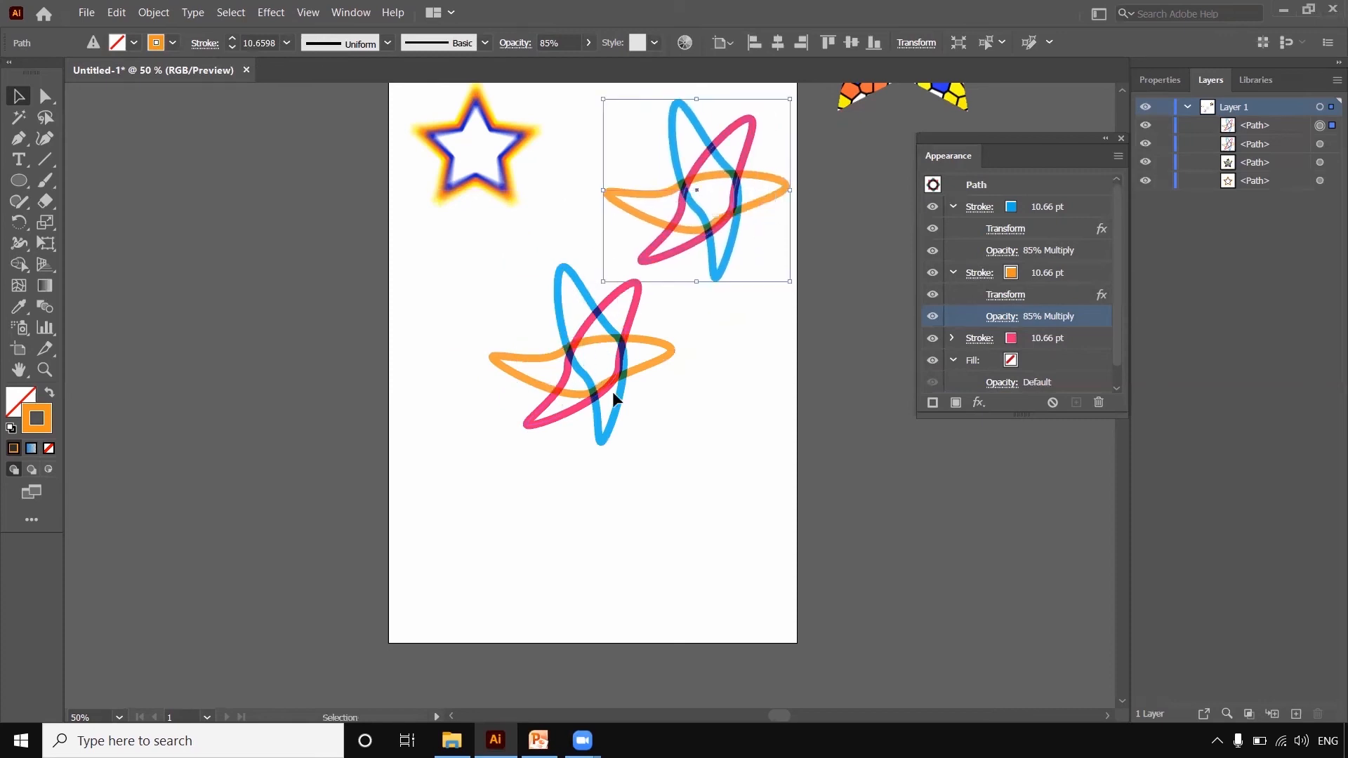
Undo the duplication, scaling and moves of the reshaped artwork
{"action": "key", "text": "ctrl+z"}
{"action": "key", "text": "ctrl+z"}
{"action": "key", "text": "ctrl+z"}
{"action": "key", "text": "ctrl+z"}
{"action": "key", "text": "ctrl+z"}
{"action": "key", "text": "ctrl+z"}
{"action": "key", "text": "ctrl+z"}
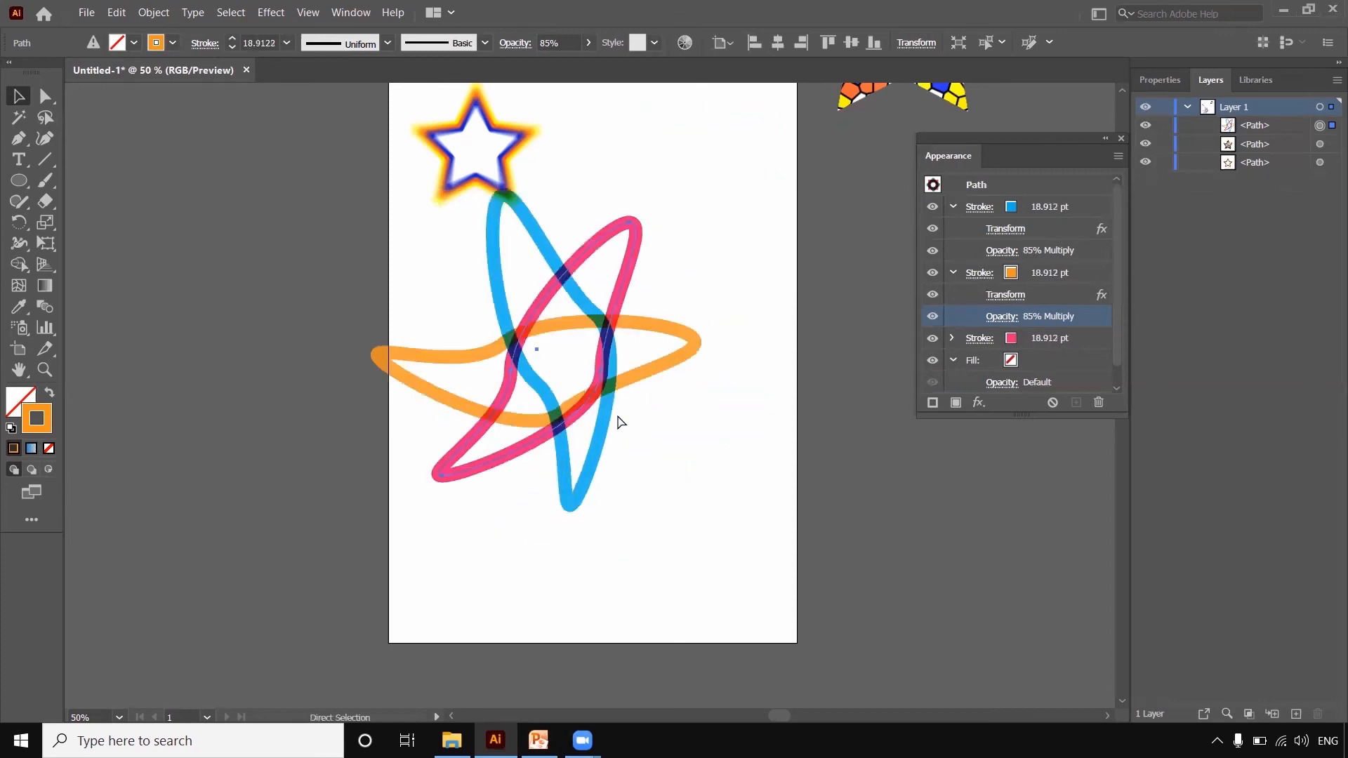
Move the restored atom figure slightly to the right on the artboard
{"action": "key", "text": "v"}
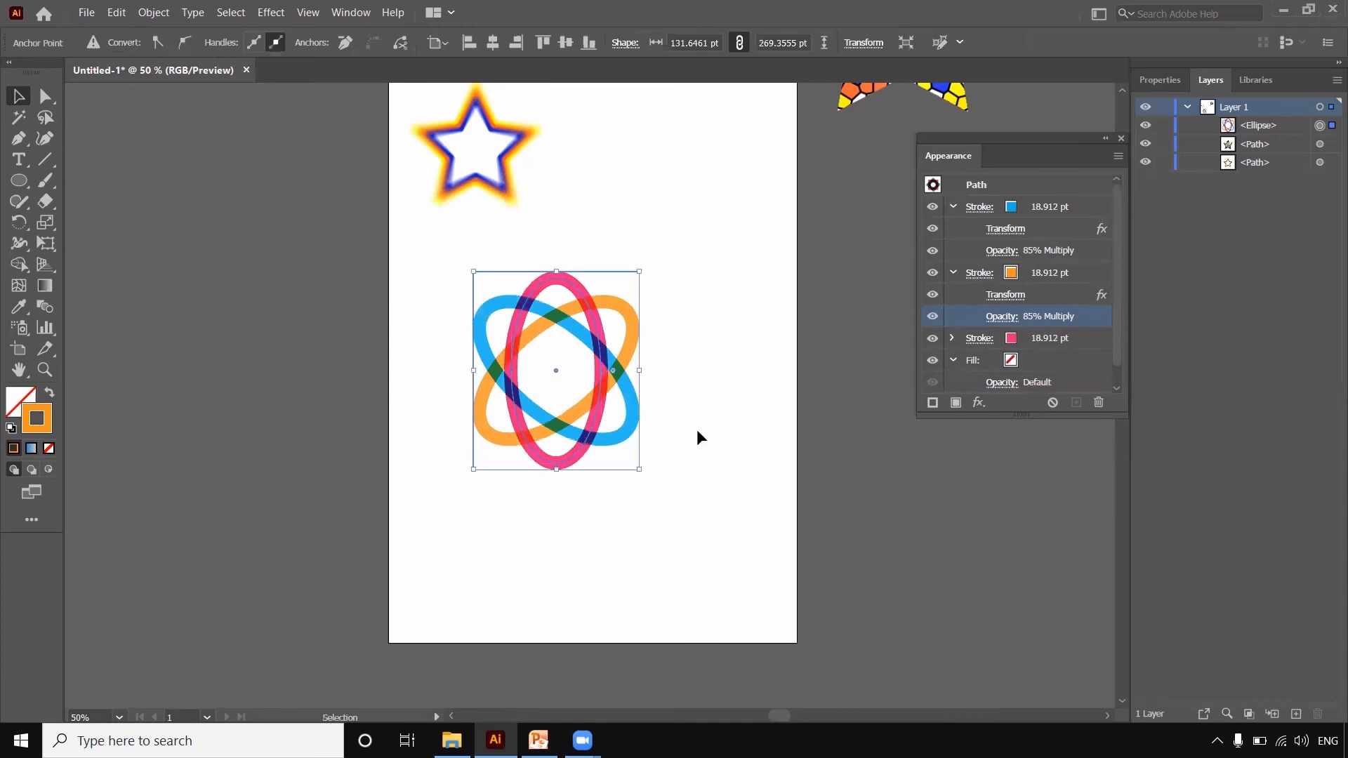
{"action": "left_click", "coordinate": [457, 301]}
{"action": "left_click", "coordinate": [521, 330]}
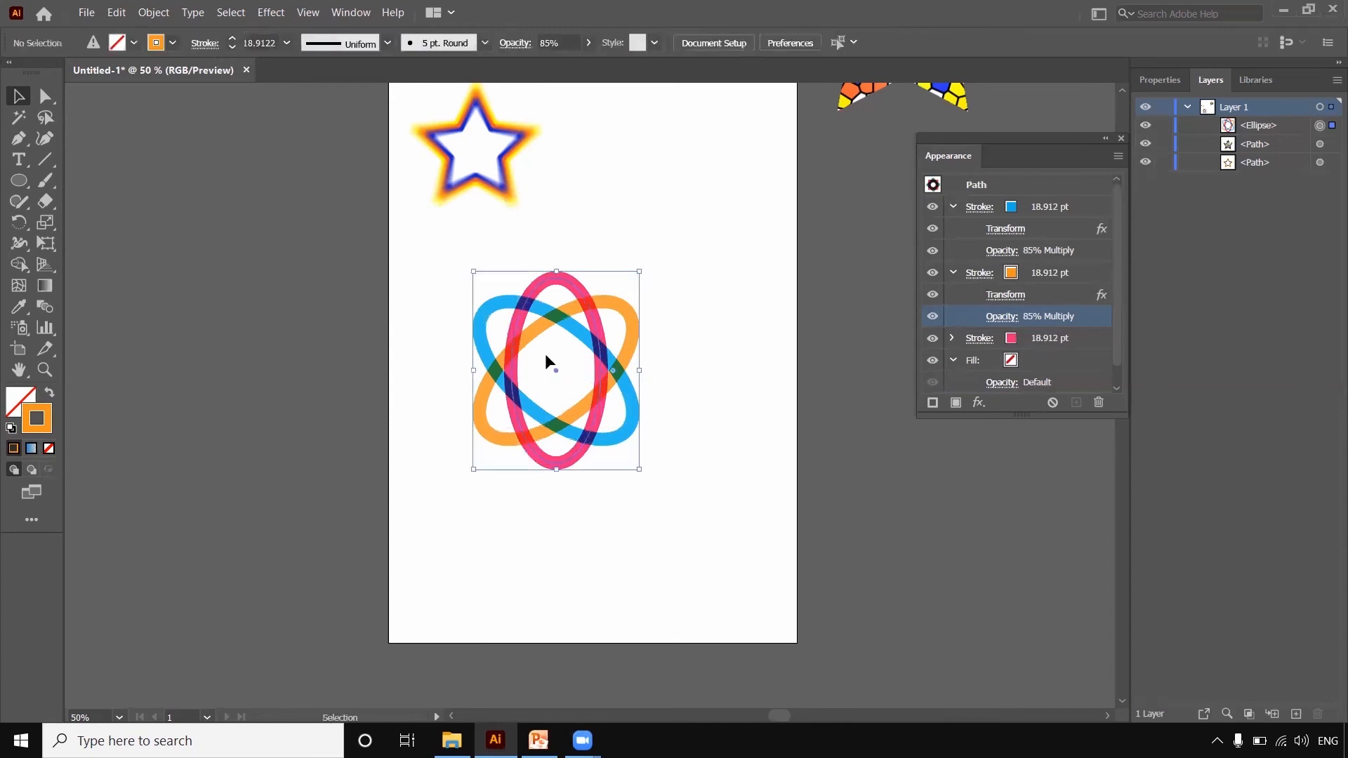
{"action": "left_click", "coordinate": [652, 353]}
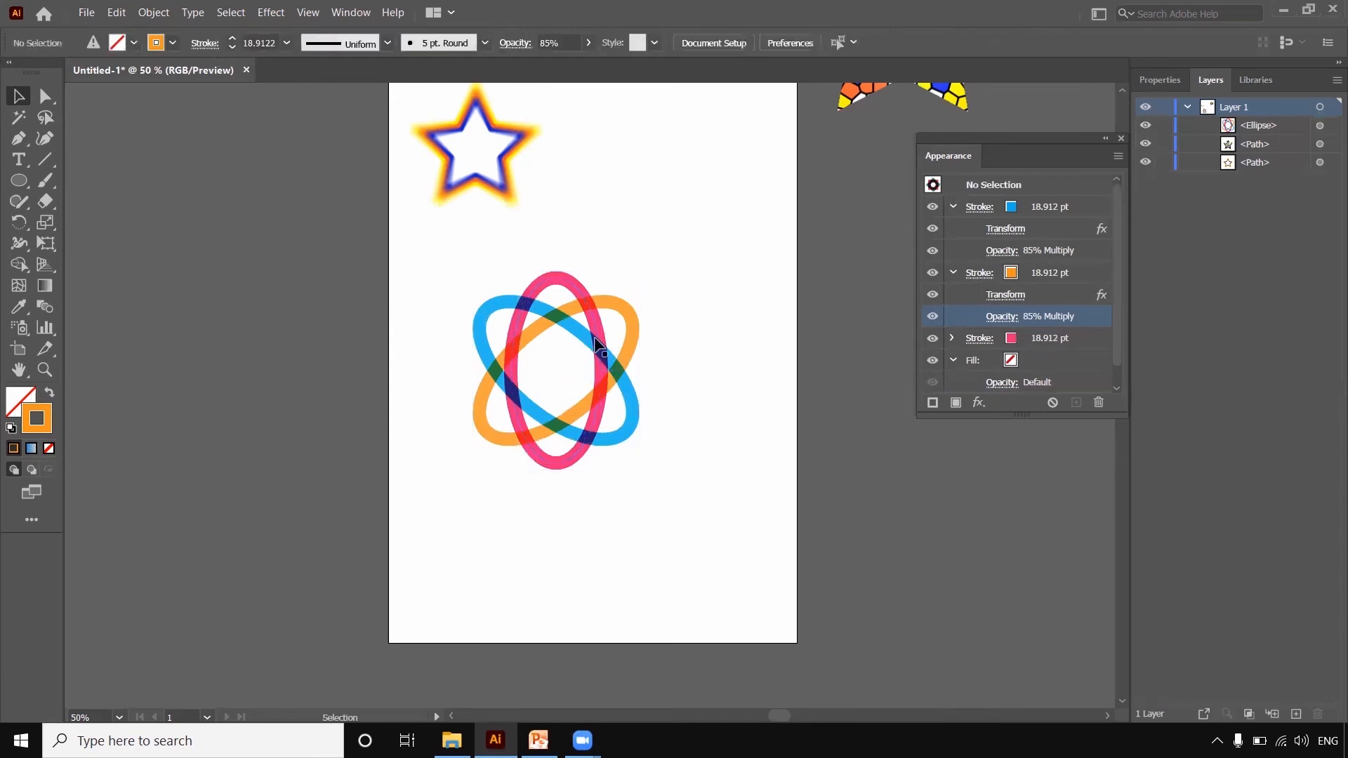
{"action": "left_click", "coordinate": [600, 345]}
{"action": "left_click_drag", "start_coordinate": [600, 345], "coordinate": [637, 349]}
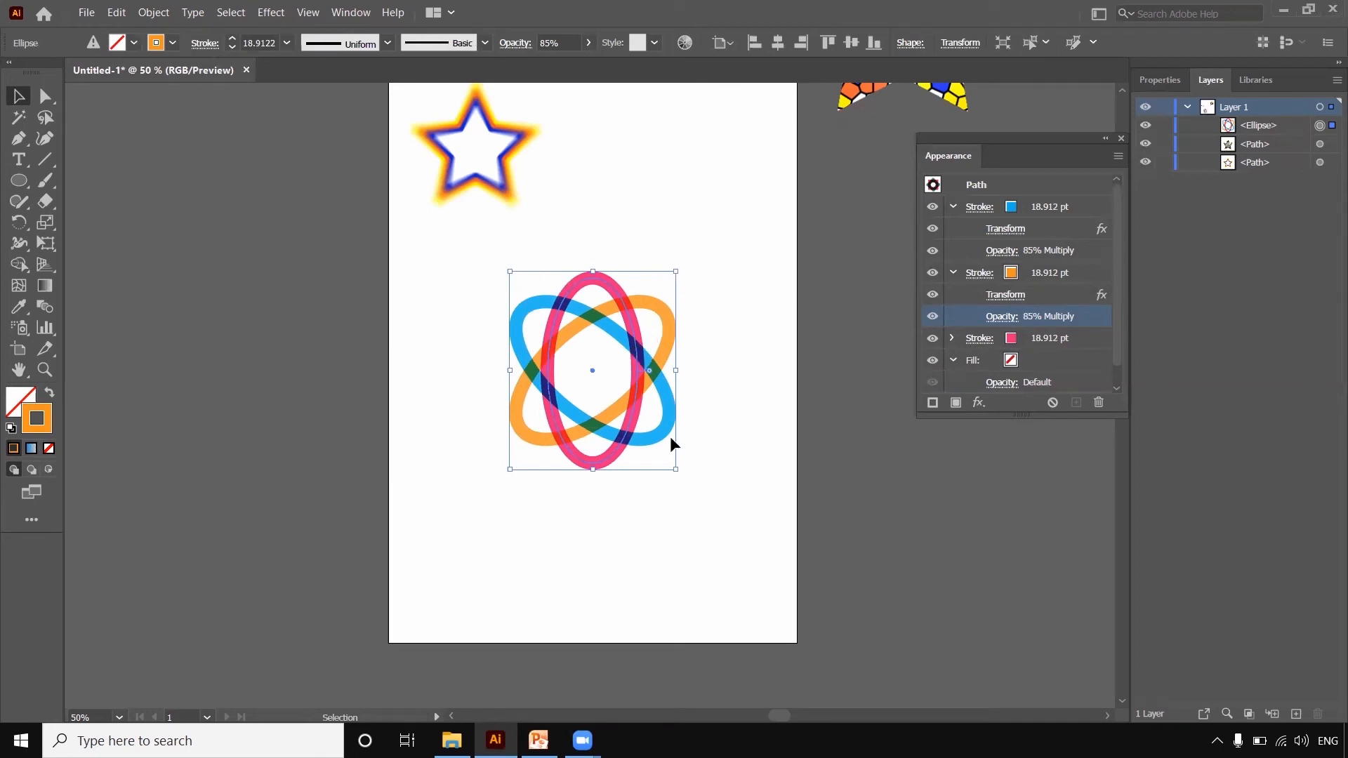
Close the Appearance settings and show the Graphic Styles collection
{"action": "left_click", "coordinate": [1121, 139]}
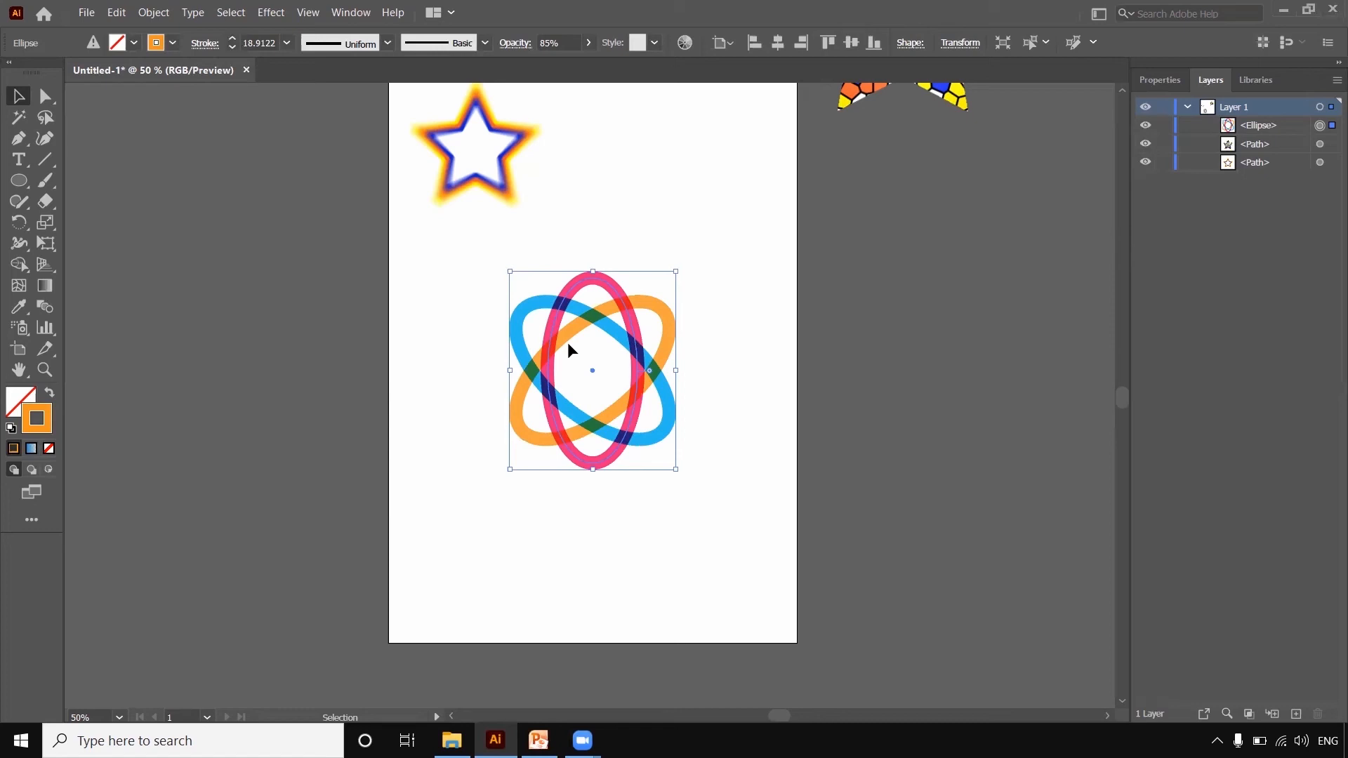
{"action": "left_click", "coordinate": [352, 12]}
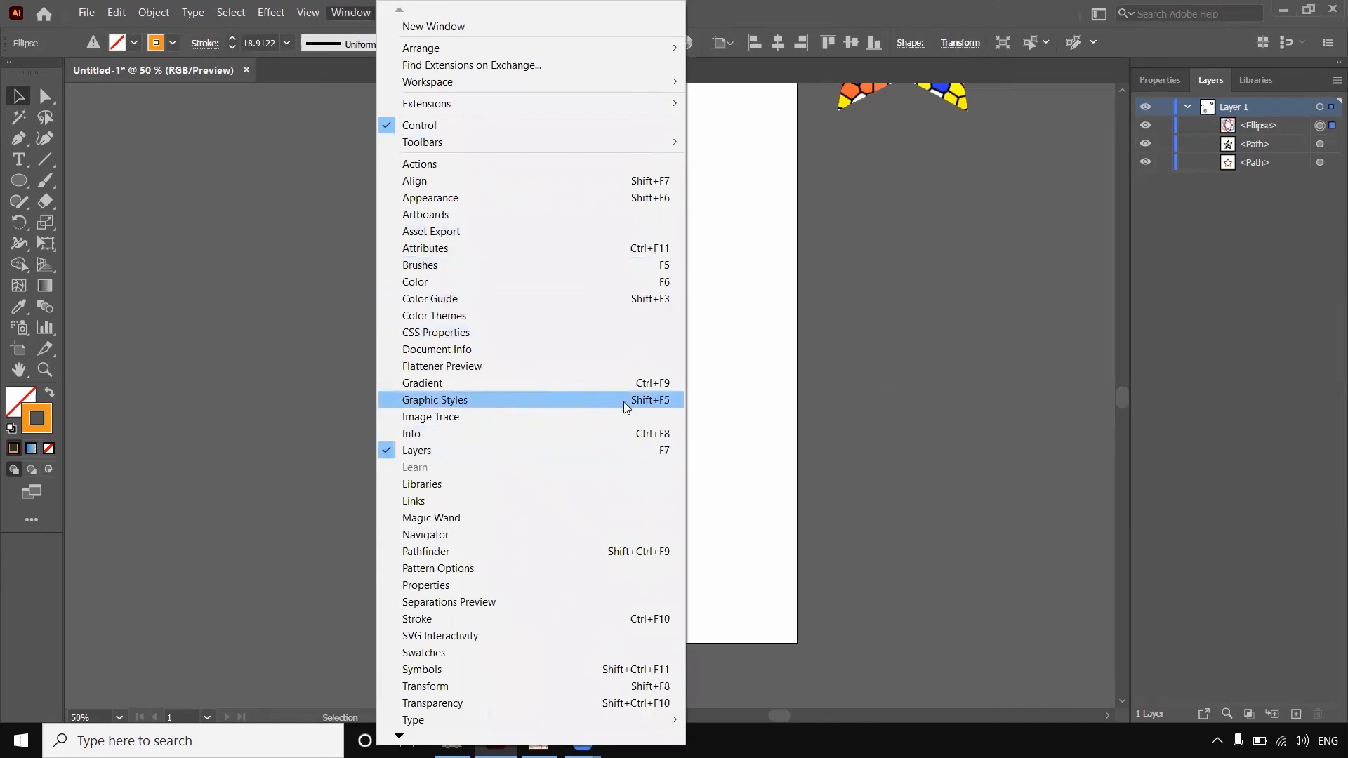
{"action": "left_click", "coordinate": [469, 401]}
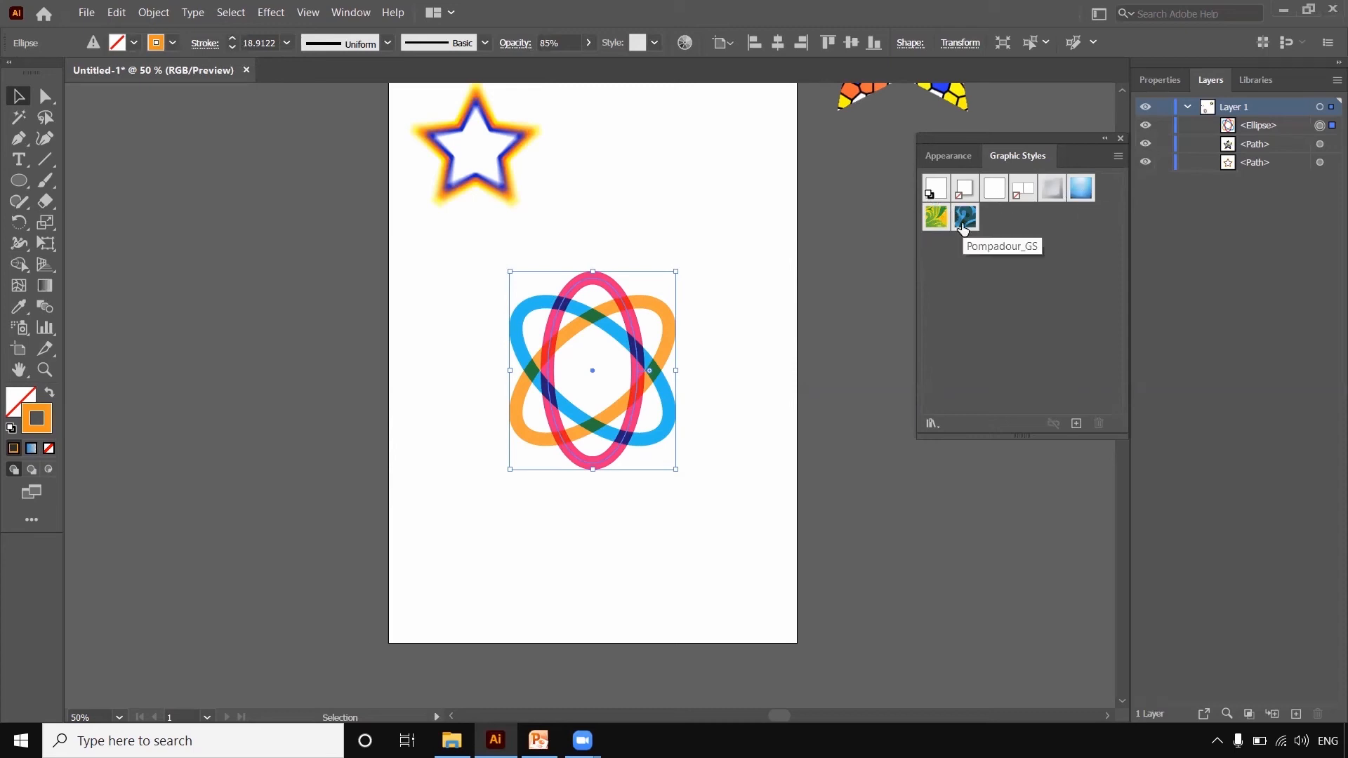
Try the green and yellow foliage graphic style on a small ellipse beside the blurred star, and delete the ellipse
{"action": "left_click", "coordinate": [19, 181]}
{"action": "left_click_drag", "start_coordinate": [636, 144], "coordinate": [738, 213]}
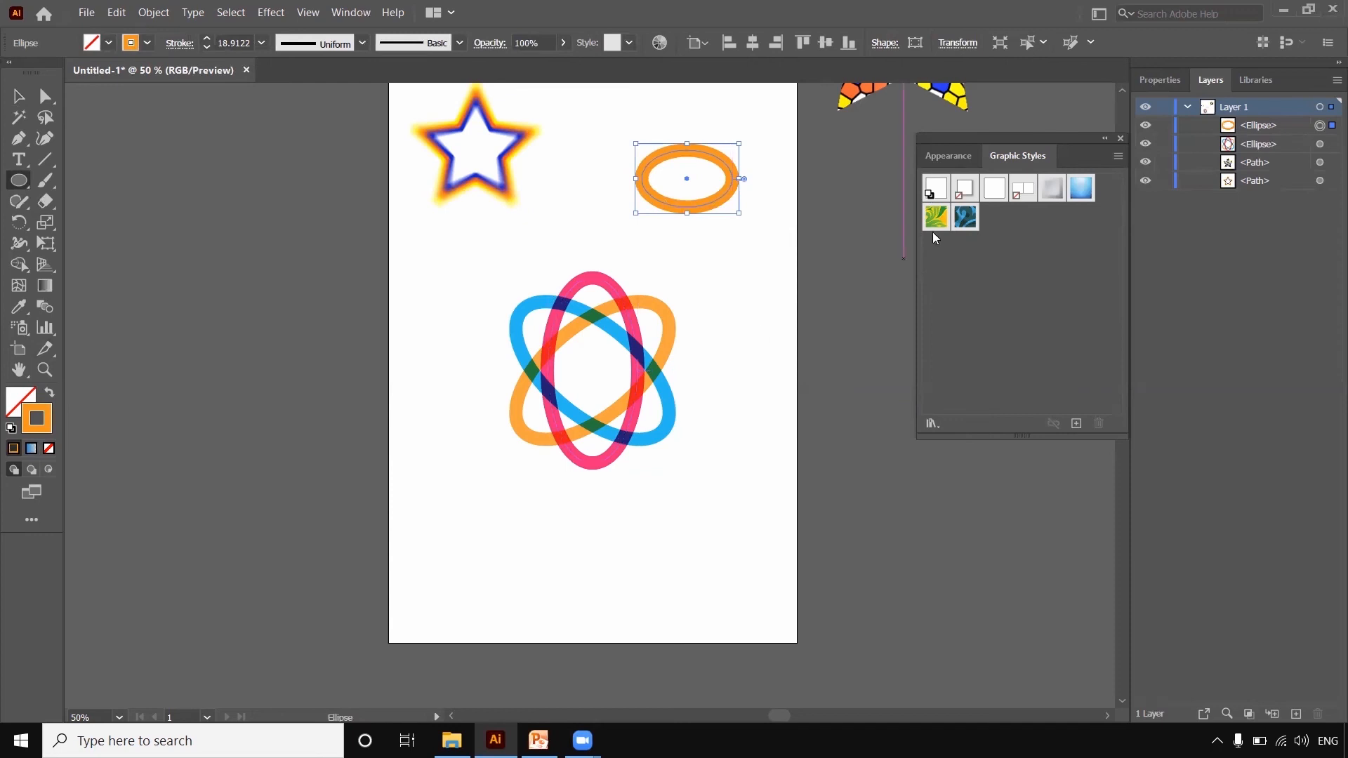
{"action": "left_click", "coordinate": [935, 218]}
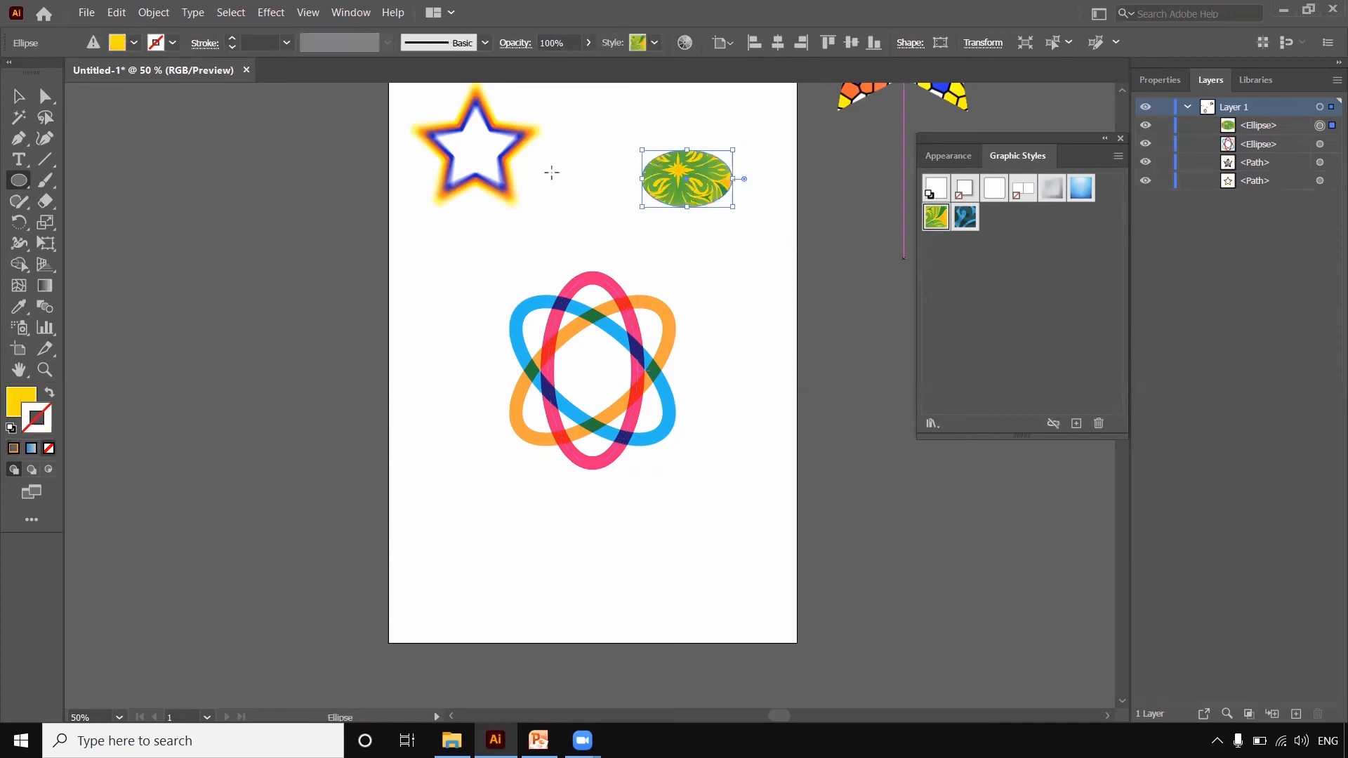
{"action": "key", "text": "v"}
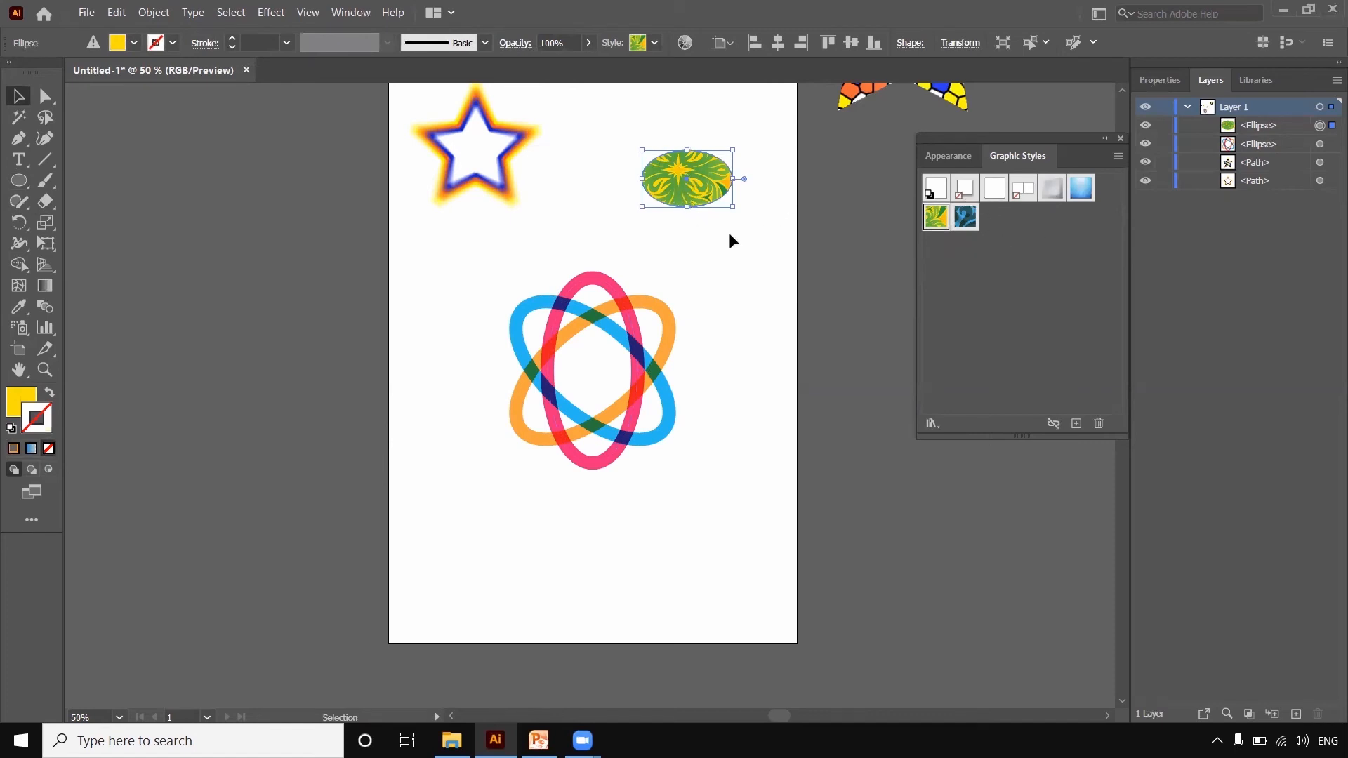
{"action": "key", "text": "Delete"}
Save the atom figure's appearance as a new graphic style
{"action": "left_click_drag", "start_coordinate": [498, 259], "coordinate": [697, 471]}
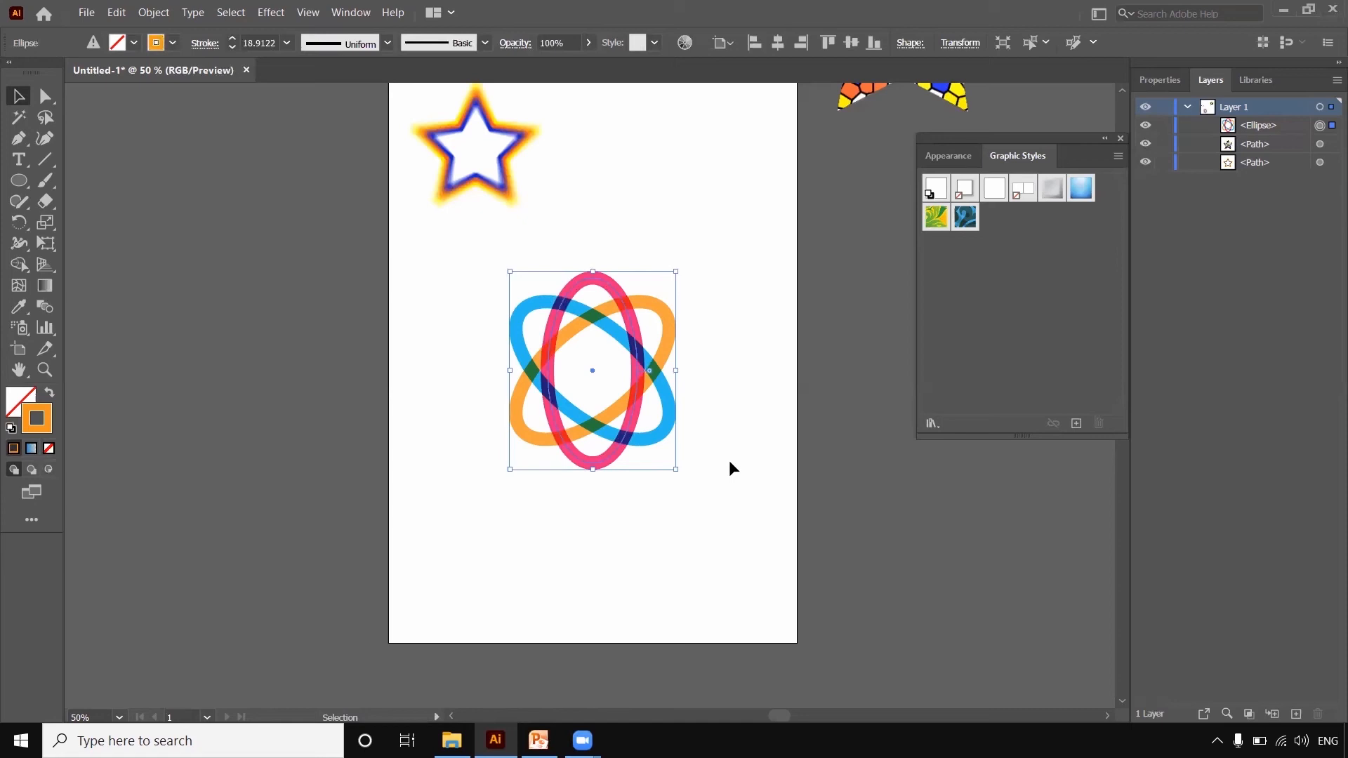
{"action": "left_click", "coordinate": [732, 402]}
{"action": "left_click_drag", "start_coordinate": [472, 257], "coordinate": [729, 467]}
{"action": "left_click_drag", "start_coordinate": [640, 389], "coordinate": [1027, 324]}
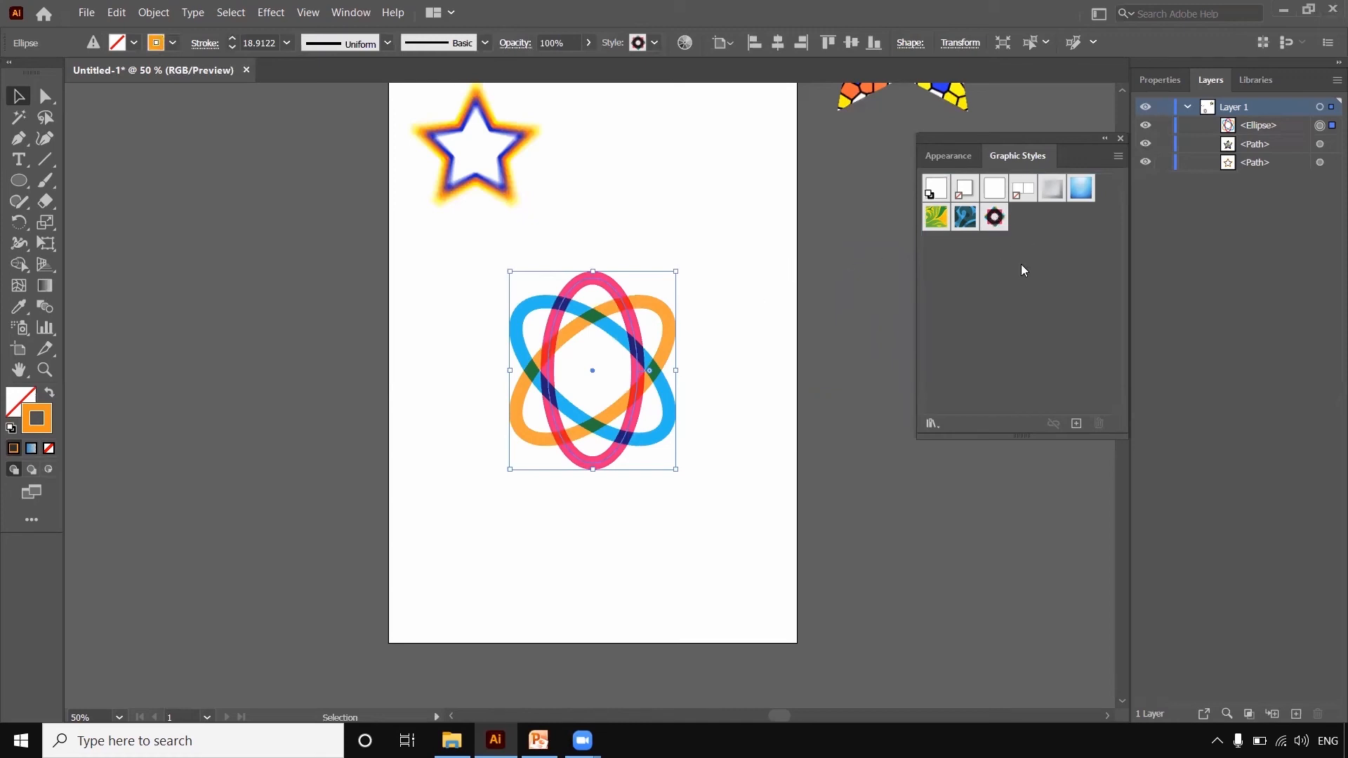
Add the atom figure's appearance as a graphic style a second time and undo the duplicate
{"action": "left_click", "coordinate": [731, 279]}
{"action": "left_click", "coordinate": [608, 279]}
{"action": "left_click_drag", "start_coordinate": [609, 280], "coordinate": [992, 283]}
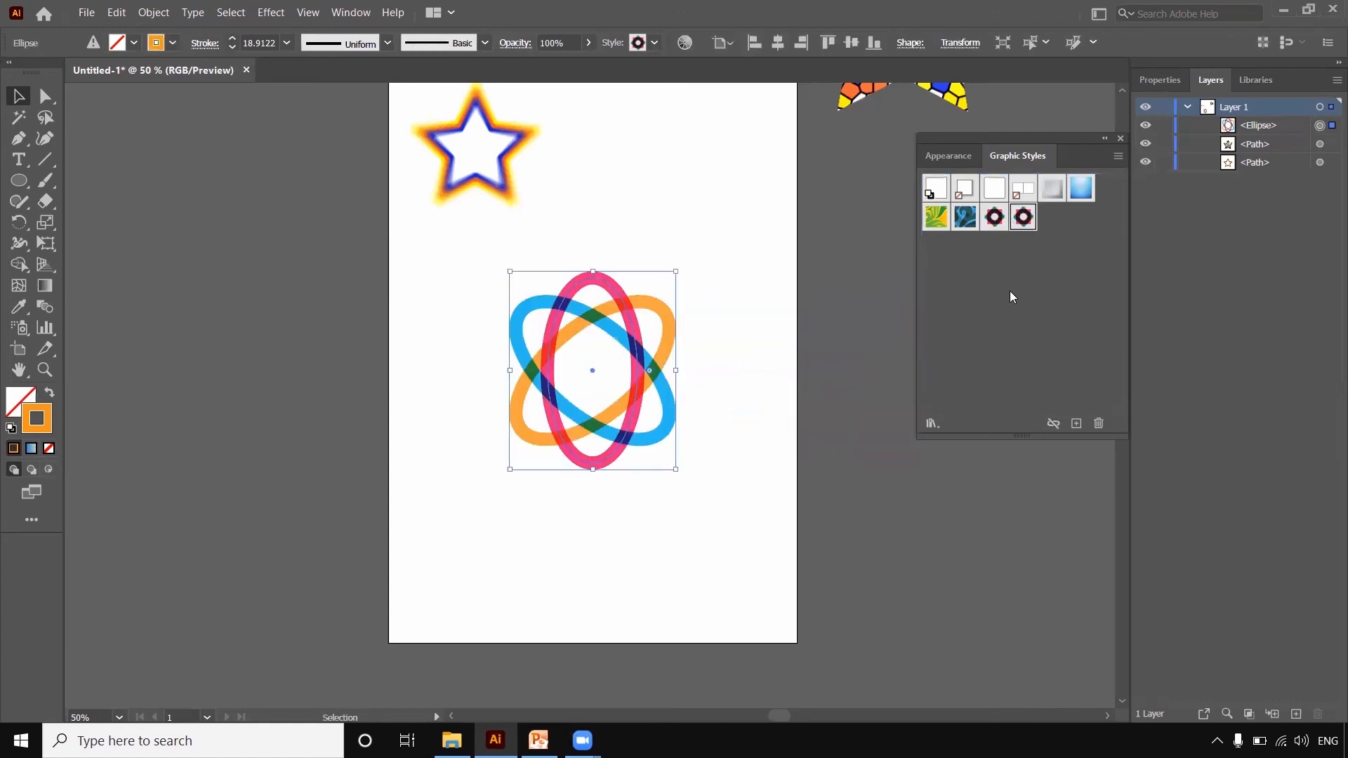
{"action": "key", "text": "ctrl+z"}
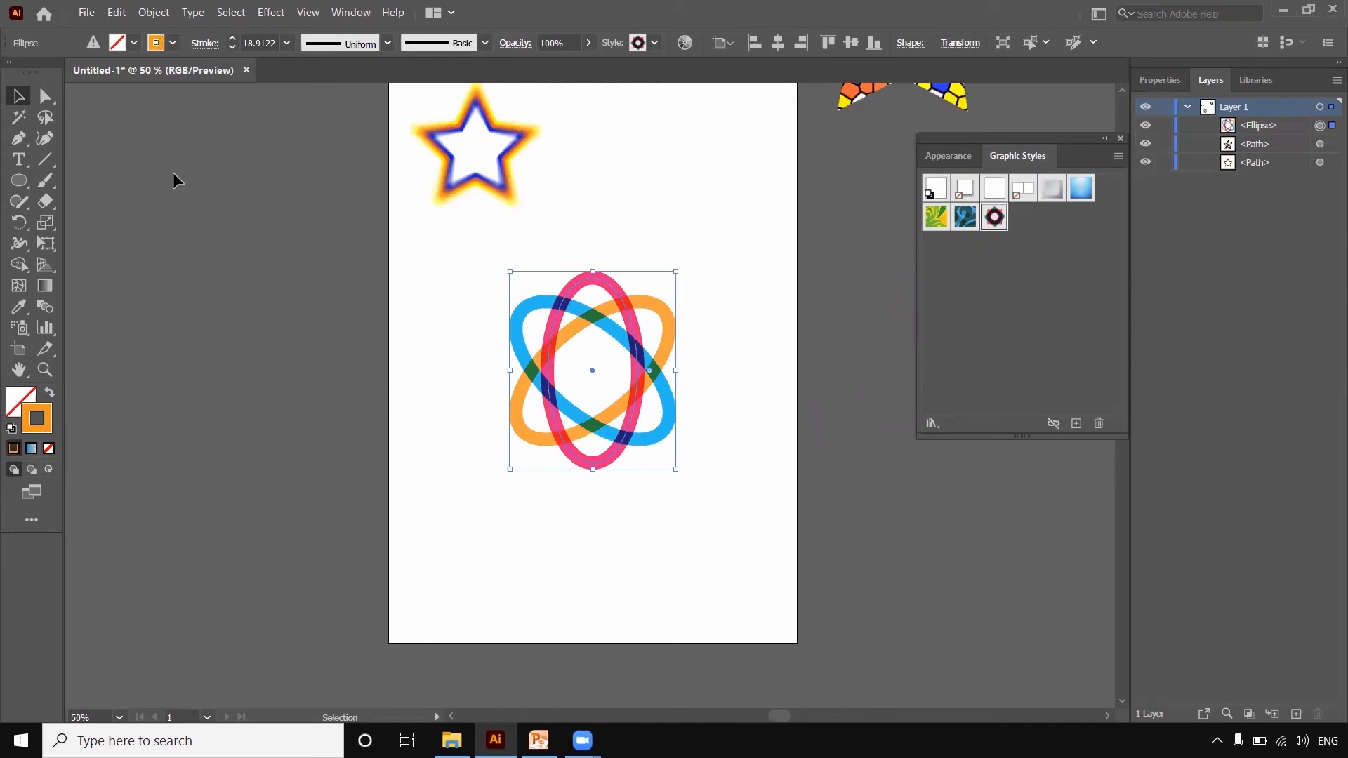
Draw a small horizontal ellipse beside the blurred star and apply the saved atom graphic style to it
{"action": "left_click", "coordinate": [17, 184]}
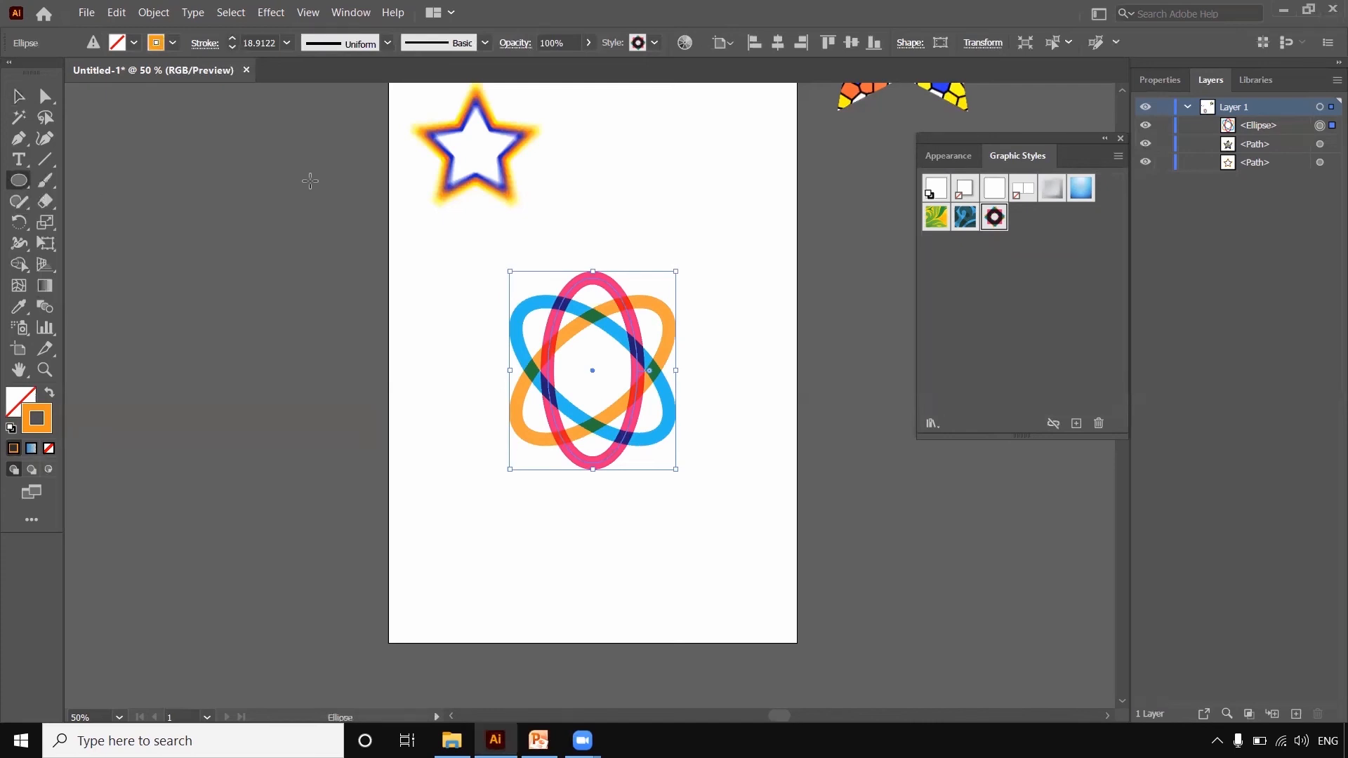
{"action": "left_click_drag", "start_coordinate": [684, 173], "coordinate": [737, 210]}
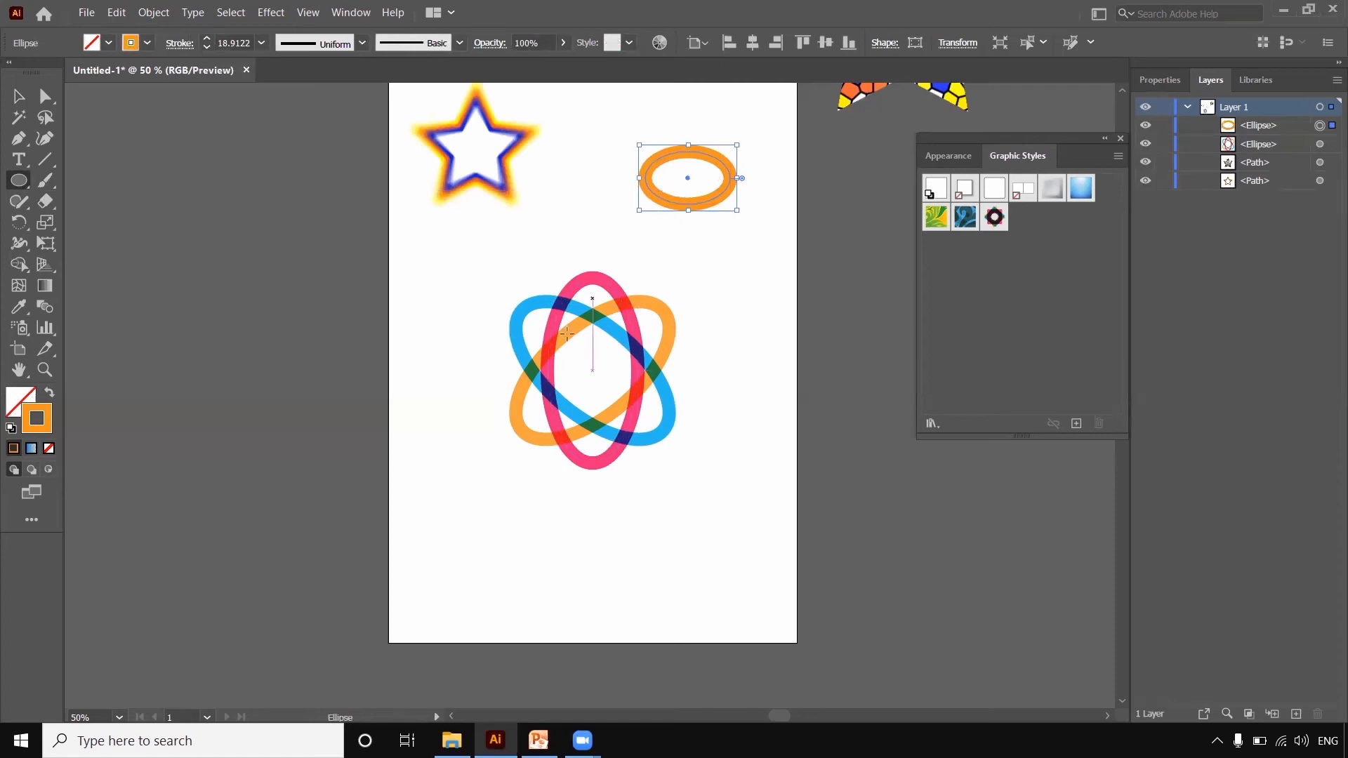
{"action": "left_click", "coordinate": [995, 219]}
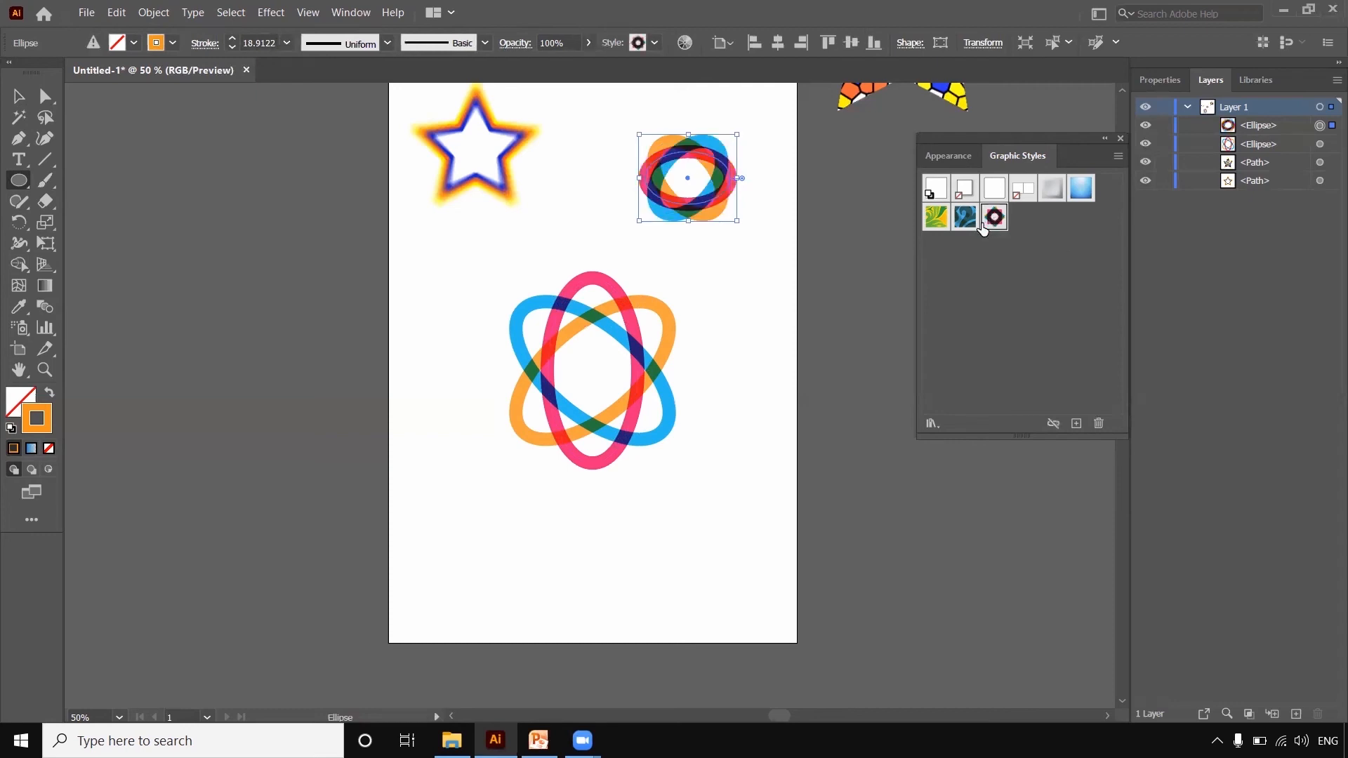
Scale the newly styled ellipse up proportionally to a little under twice its size
{"action": "left_click", "coordinate": [13, 102]}
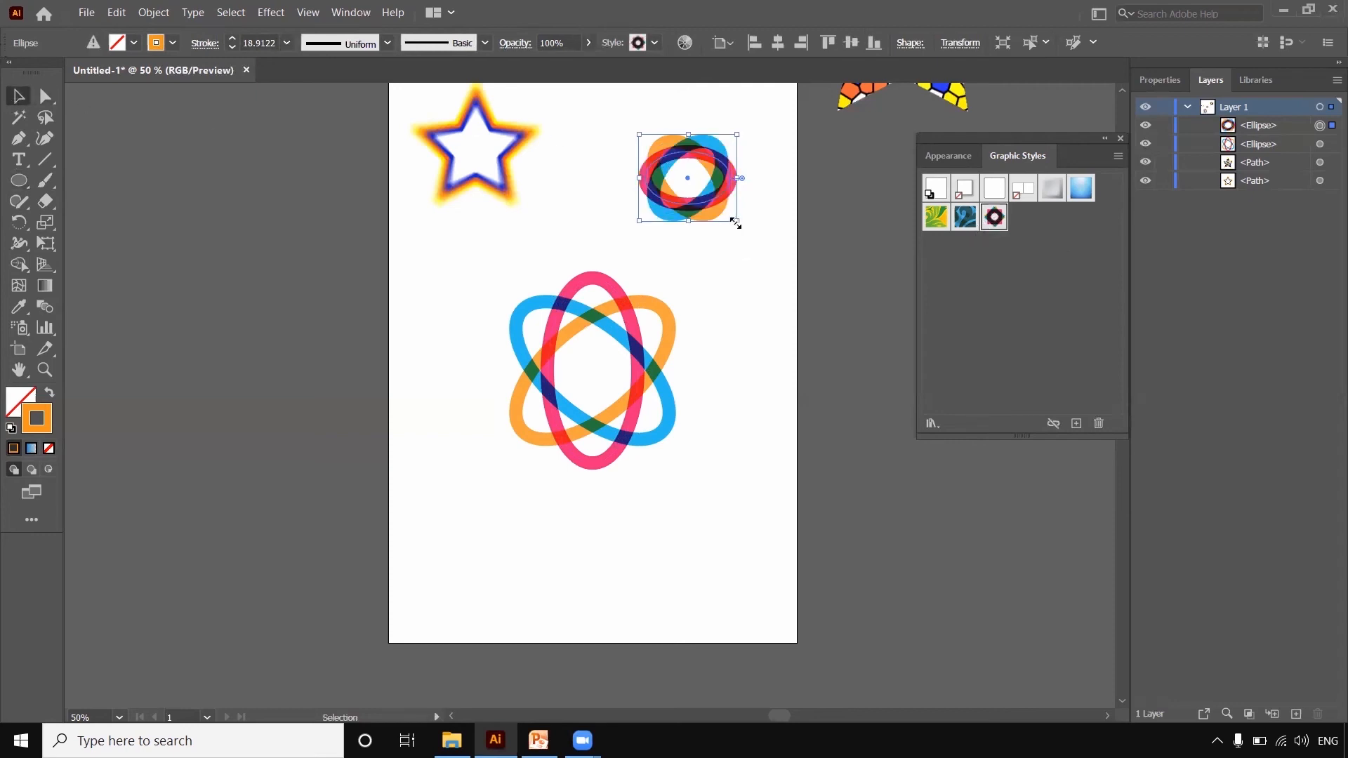
{"action": "mouse_move", "coordinate": [735, 223]}
{"action": "left_mouse_down"}
{"action": "mouse_move", "coordinate": [761, 240]}
{"action": "mouse_move", "coordinate": [730, 229]}
{"action": "left_mouse_up"}
{"action": "mouse_move", "coordinate": [640, 227]}
{"action": "left_mouse_down"}
{"action": "mouse_move", "coordinate": [534, 246]}
{"action": "mouse_move", "coordinate": [557, 271]}
{"action": "left_mouse_up"}
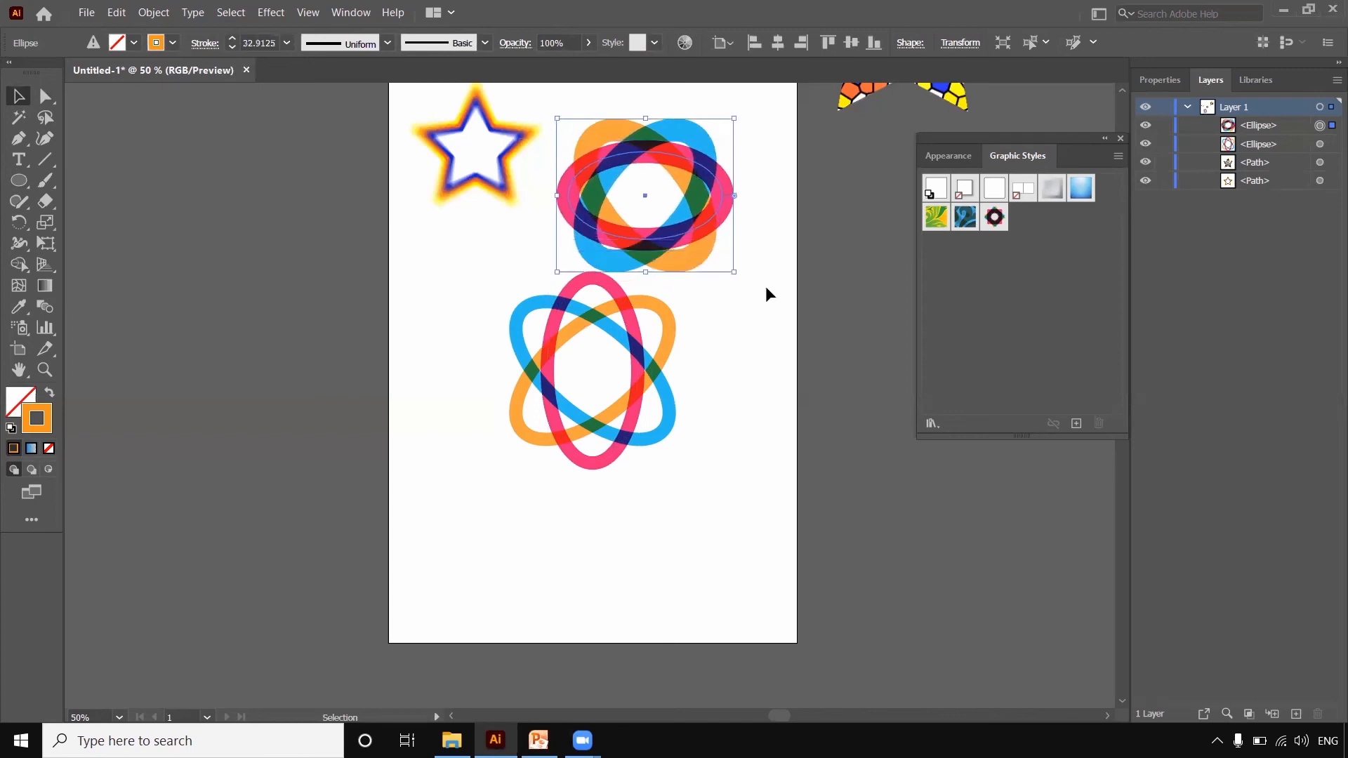
Move the original atom figure left so it sits below the blurred star
{"action": "left_click", "coordinate": [754, 302]}
{"action": "left_click", "coordinate": [550, 318]}
{"action": "mouse_move", "coordinate": [447, 322]}
{"action": "left_mouse_down"}
{"action": "mouse_move", "coordinate": [507, 342]}
{"action": "mouse_move", "coordinate": [436, 355]}
{"action": "mouse_move", "coordinate": [470, 352]}
{"action": "left_mouse_up"}
{"action": "left_click", "coordinate": [703, 372]}
Draw a tall, narrow rounded rectangle in the artboard's lower right and apply the saved atom graphic style to it
{"action": "left_click_drag", "start_coordinate": [19, 181], "coordinate": [76, 202]}
{"action": "left_click_drag", "start_coordinate": [657, 354], "coordinate": [724, 597]}
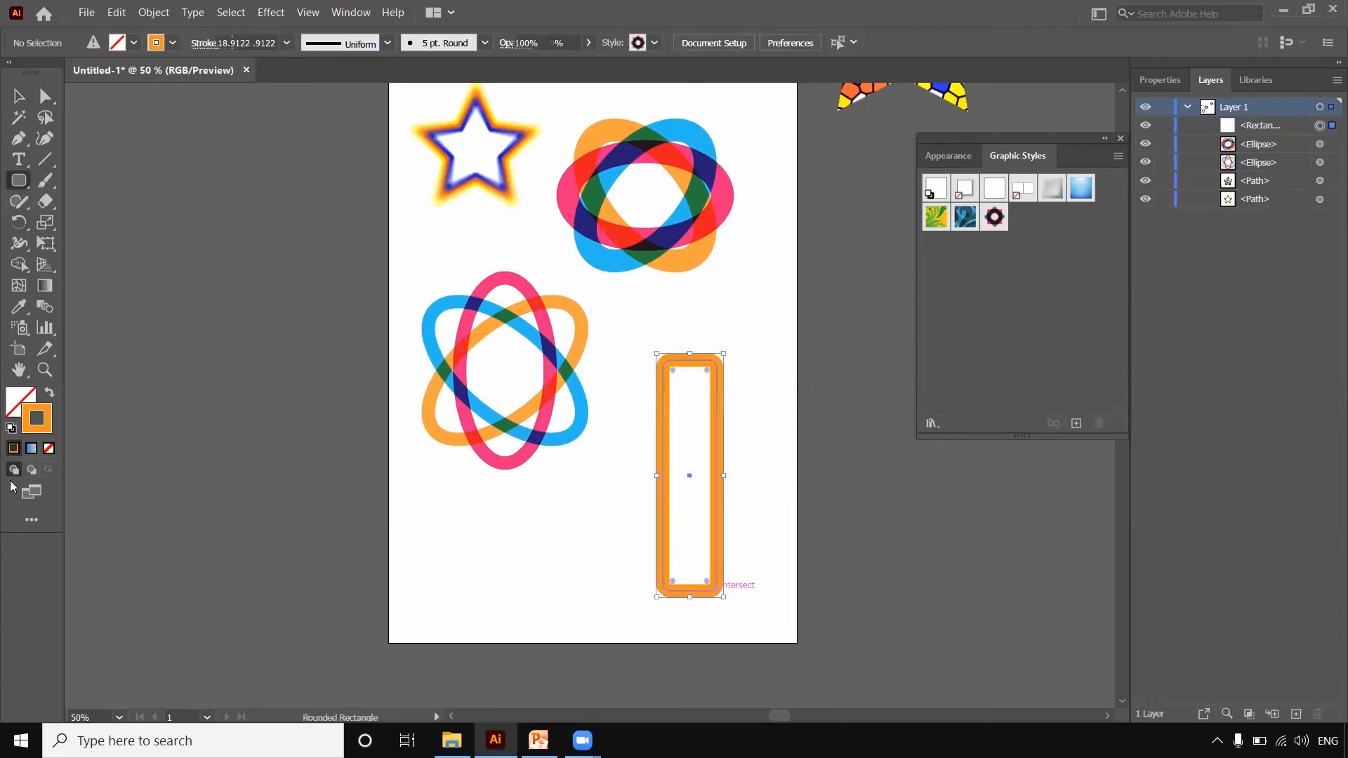
{"action": "left_click", "coordinate": [995, 217]}
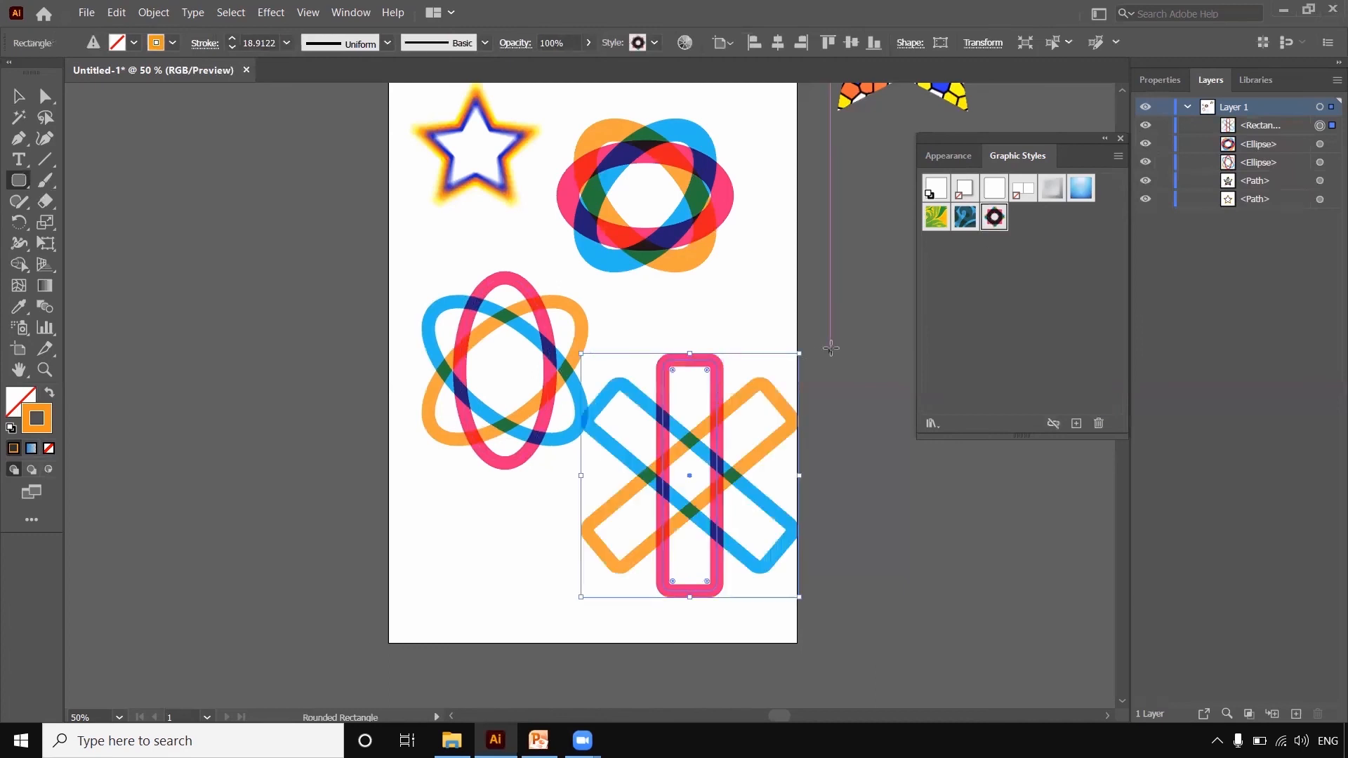
Scale the styled rounded rectangle down to a little over half its size and move it beside the original atom figure
{"action": "left_click_drag", "start_coordinate": [799, 354], "coordinate": [697, 460]}
{"action": "left_click", "coordinate": [19, 95]}
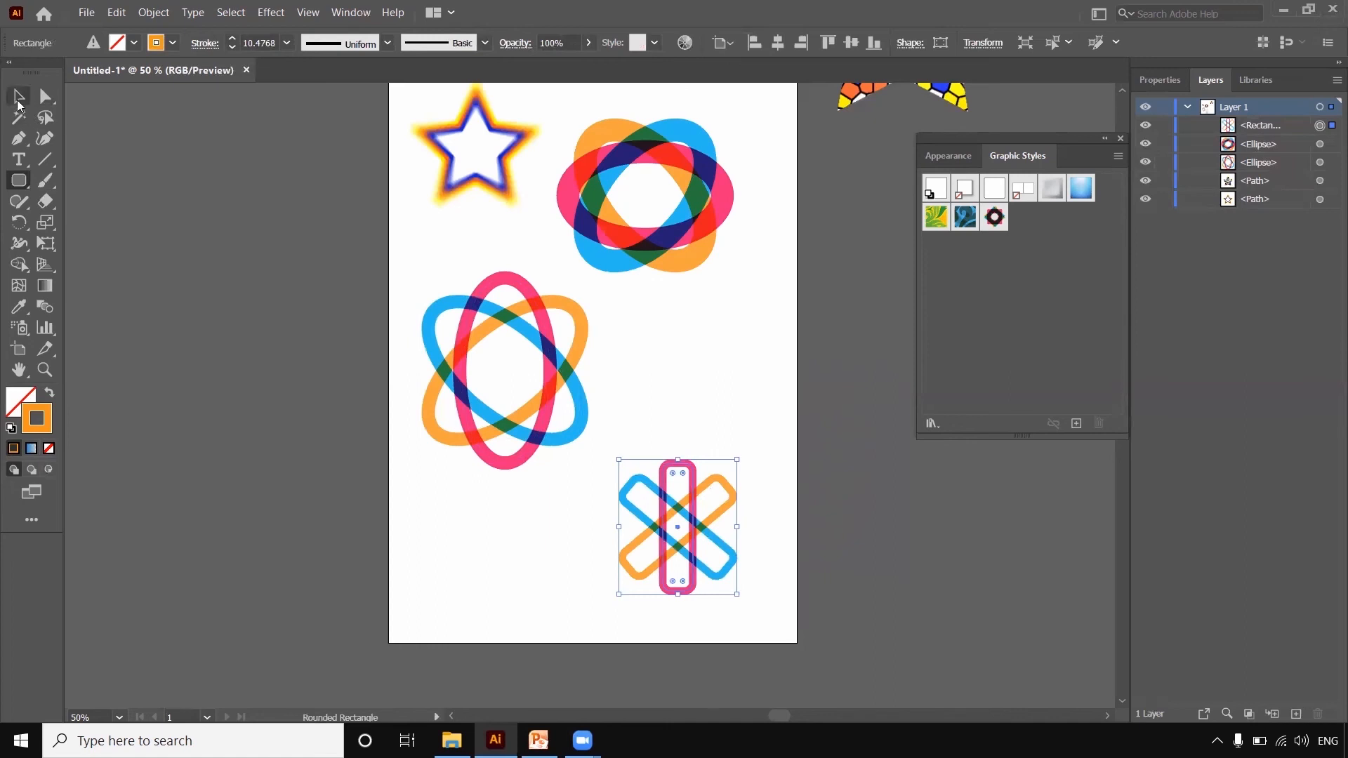
{"action": "left_click_drag", "start_coordinate": [694, 512], "coordinate": [720, 338]}
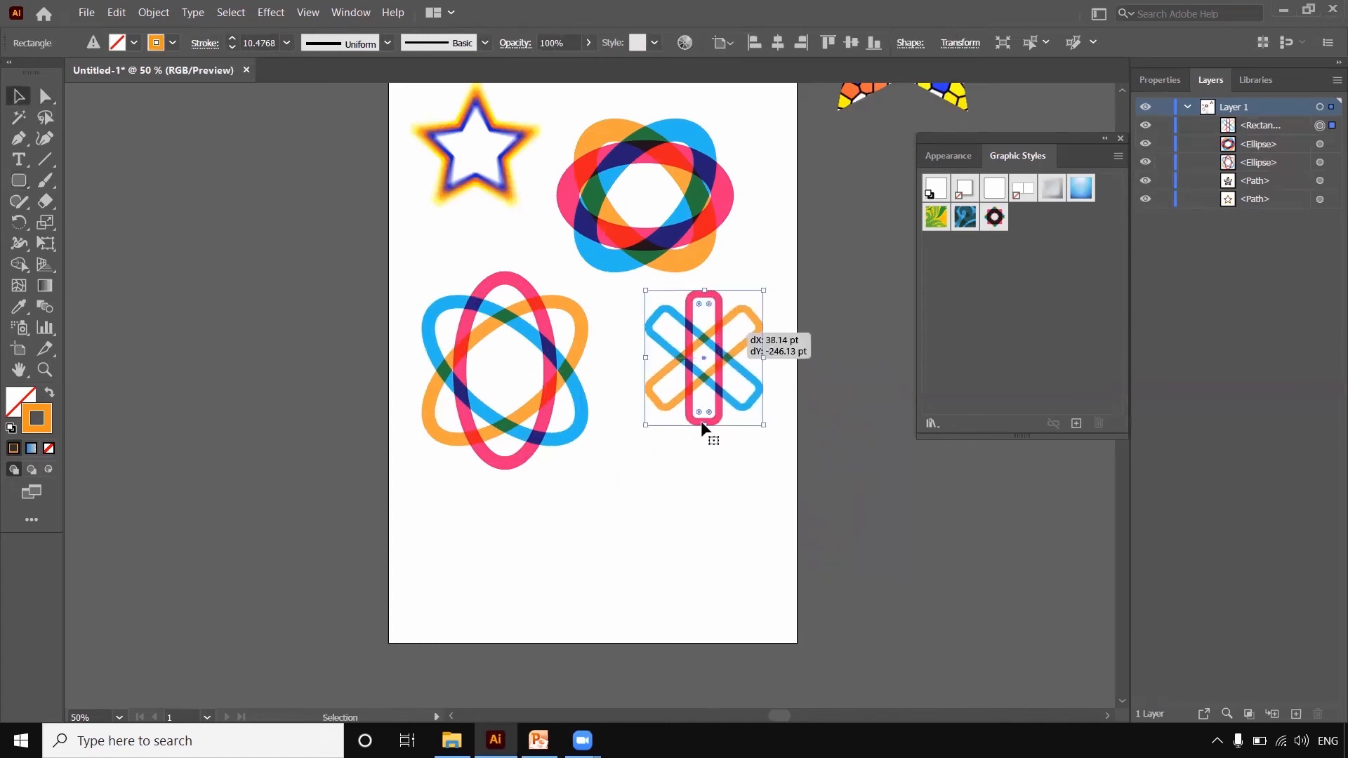
{"action": "left_click", "coordinate": [328, 209]}
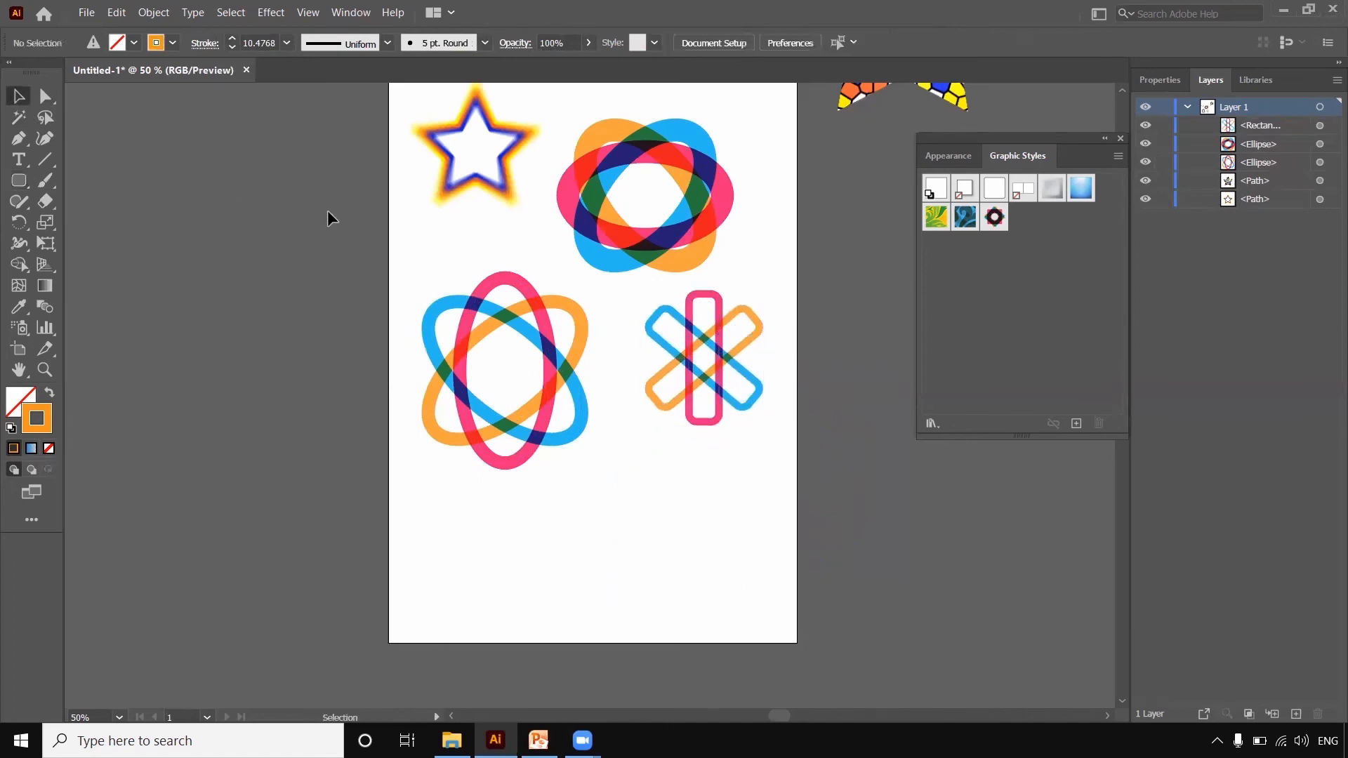
Draw a closed, irregular heart-like path with the Pen tool in the artboard's lower left and apply the saved atom graphic style
{"action": "left_click", "coordinate": [18, 139]}
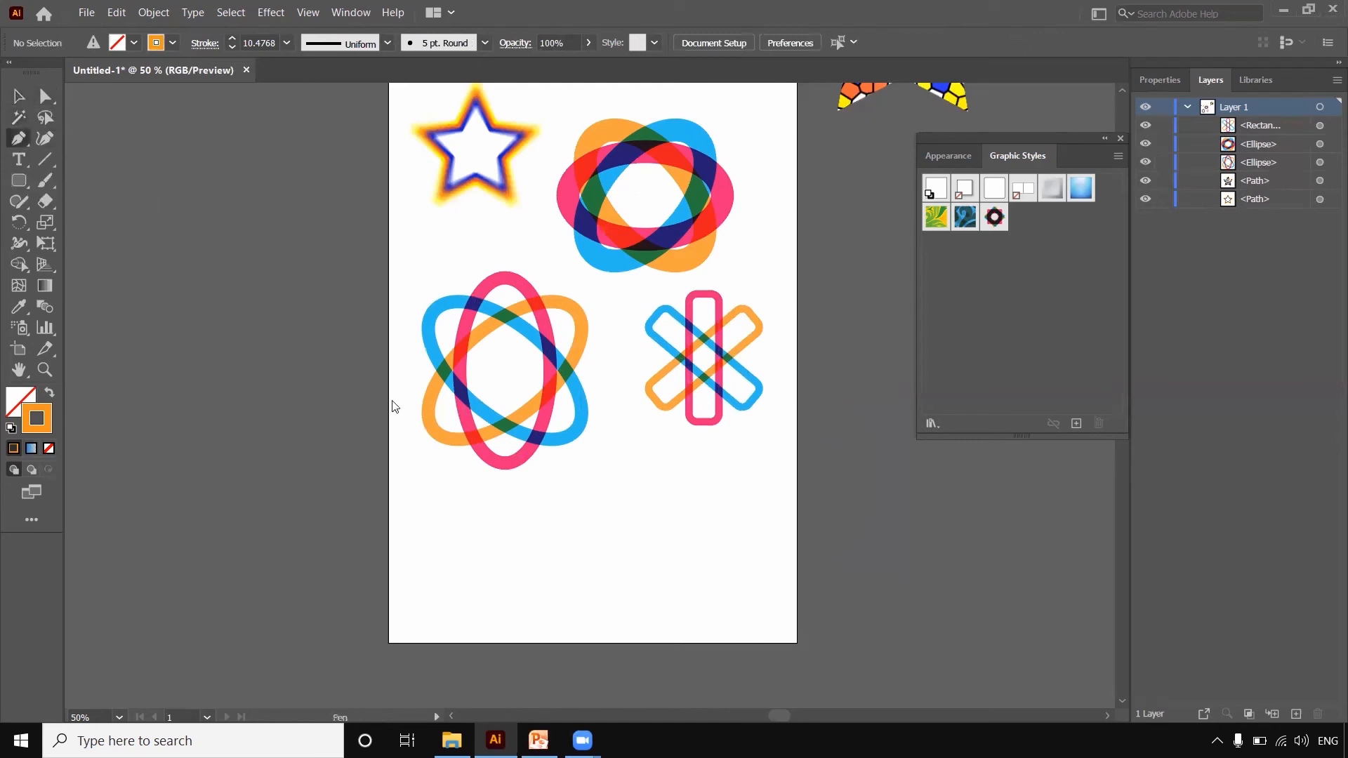
{"action": "left_click", "coordinate": [465, 601]}
{"action": "mouse_move", "coordinate": [429, 549]}
{"action": "left_mouse_down"}
{"action": "mouse_move", "coordinate": [464, 530]}
{"action": "mouse_move", "coordinate": [498, 576]}
{"action": "left_mouse_up"}
{"action": "left_click_drag", "start_coordinate": [532, 521], "coordinate": [532, 518]}
{"action": "left_click_drag", "start_coordinate": [569, 564], "coordinate": [553, 588]}
{"action": "left_click", "coordinate": [496, 616]}
{"action": "left_click", "coordinate": [465, 601]}
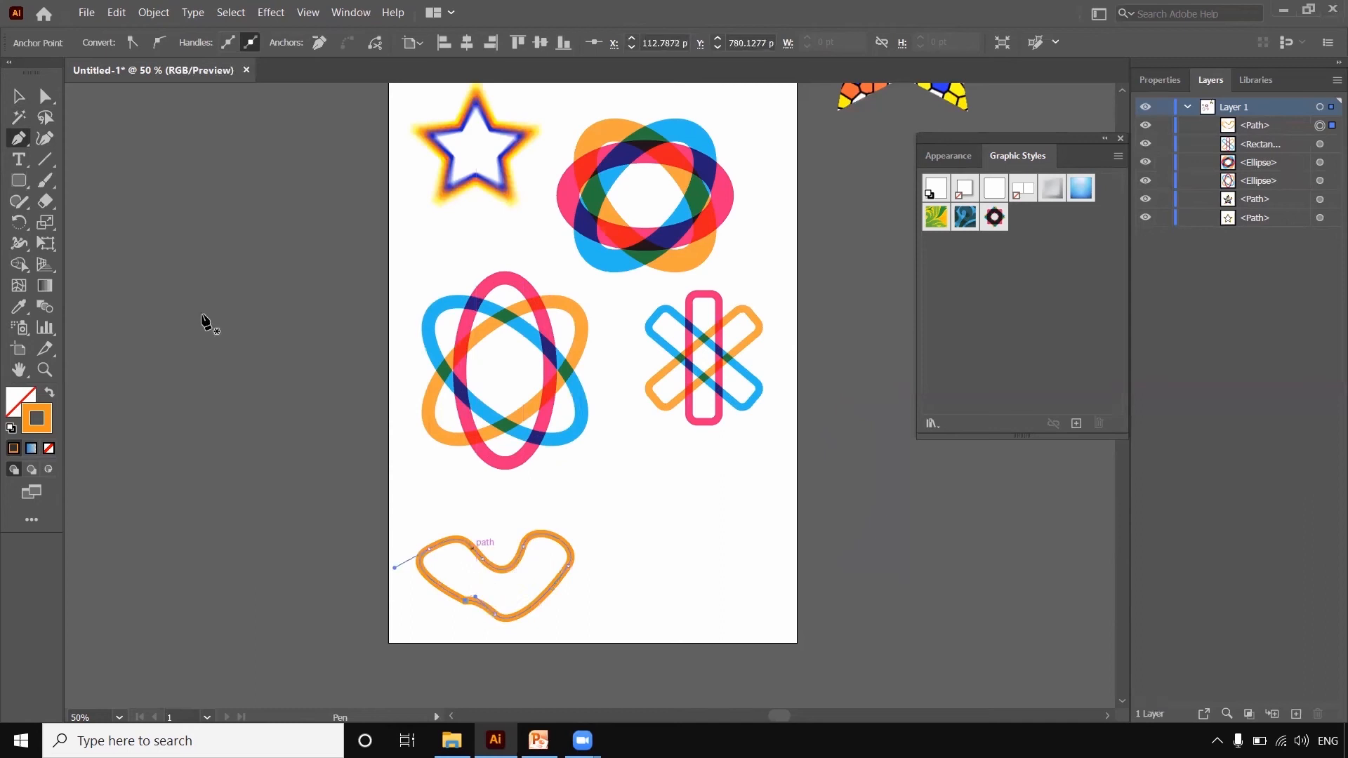
{"action": "key", "text": "v"}
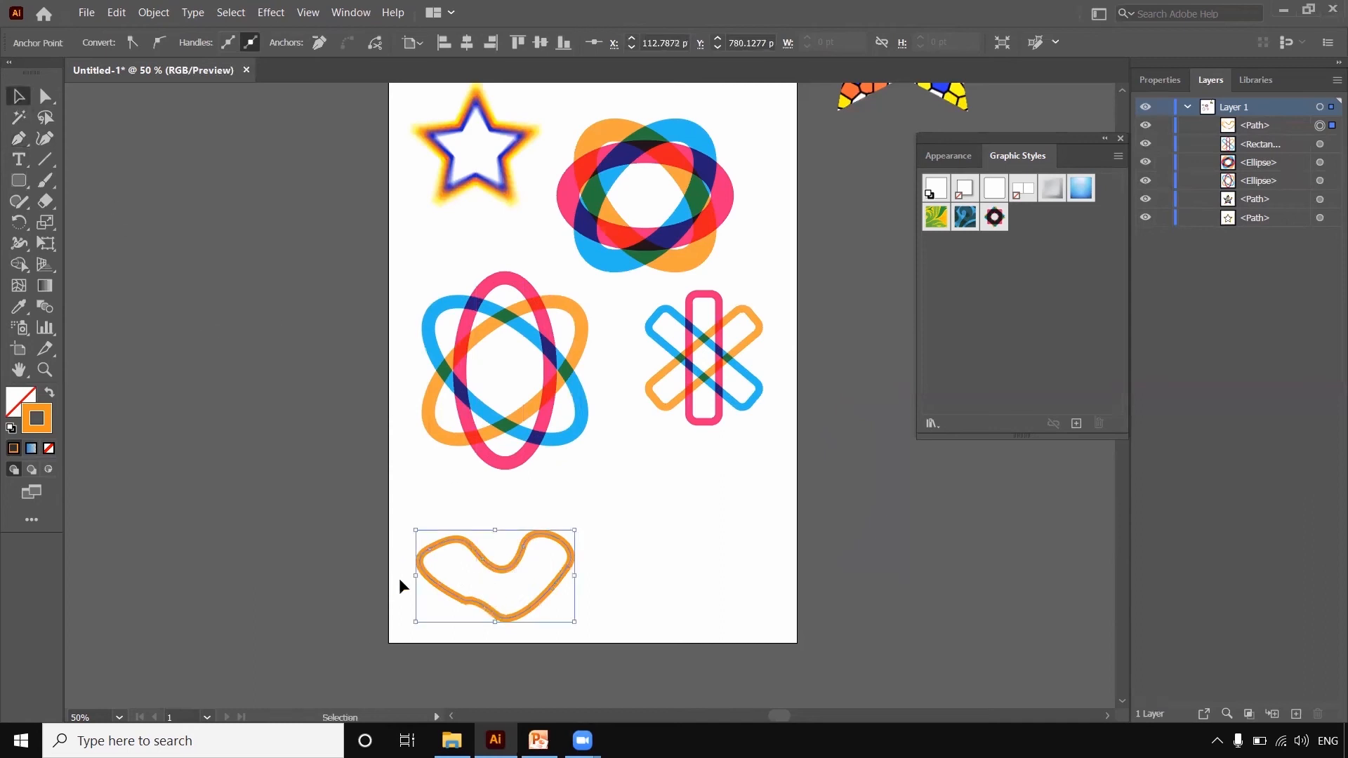
{"action": "left_click", "coordinate": [995, 217]}
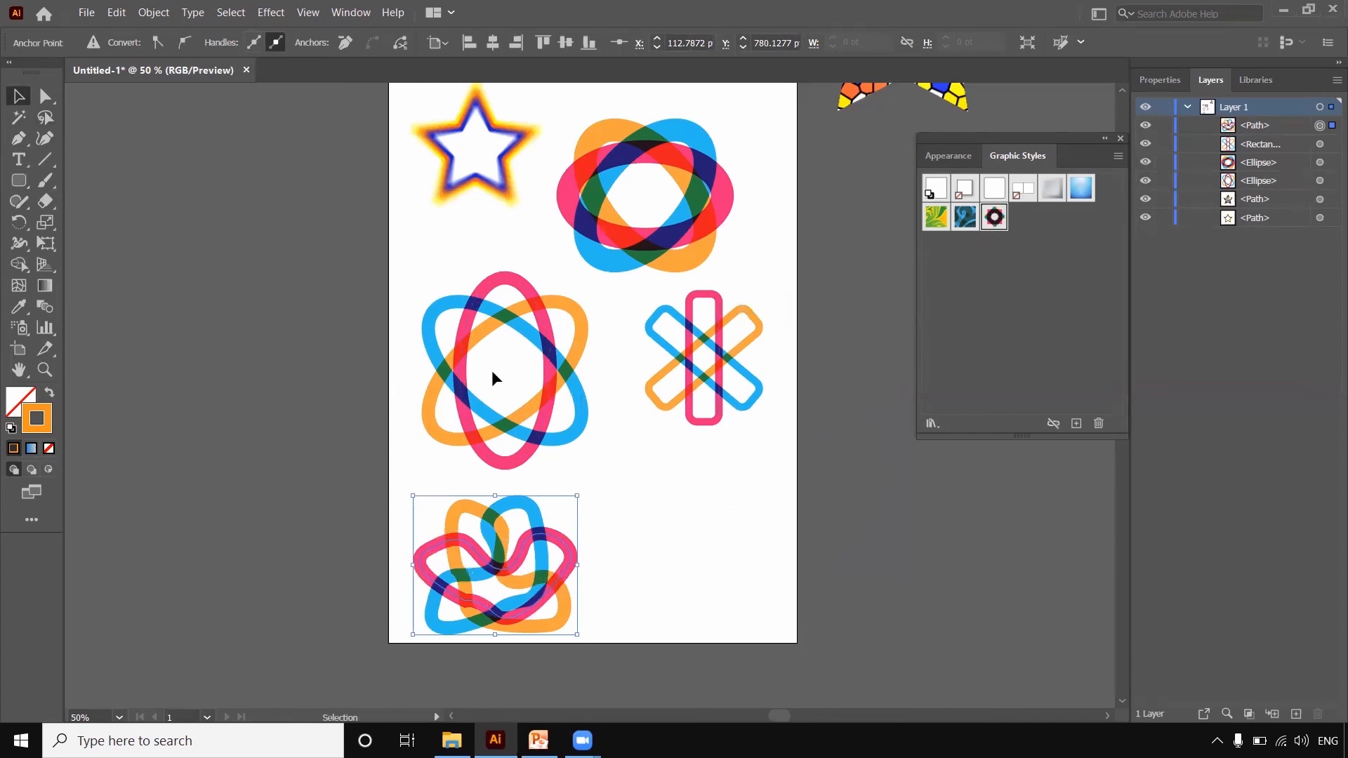
Move the original atom figure and the styled freeform path slightly upward
{"action": "left_click_drag", "start_coordinate": [461, 315], "coordinate": [455, 276]}
{"action": "left_click", "coordinate": [493, 538]}
{"action": "left_click_drag", "start_coordinate": [490, 538], "coordinate": [489, 500]}
{"action": "left_click", "coordinate": [598, 524]}
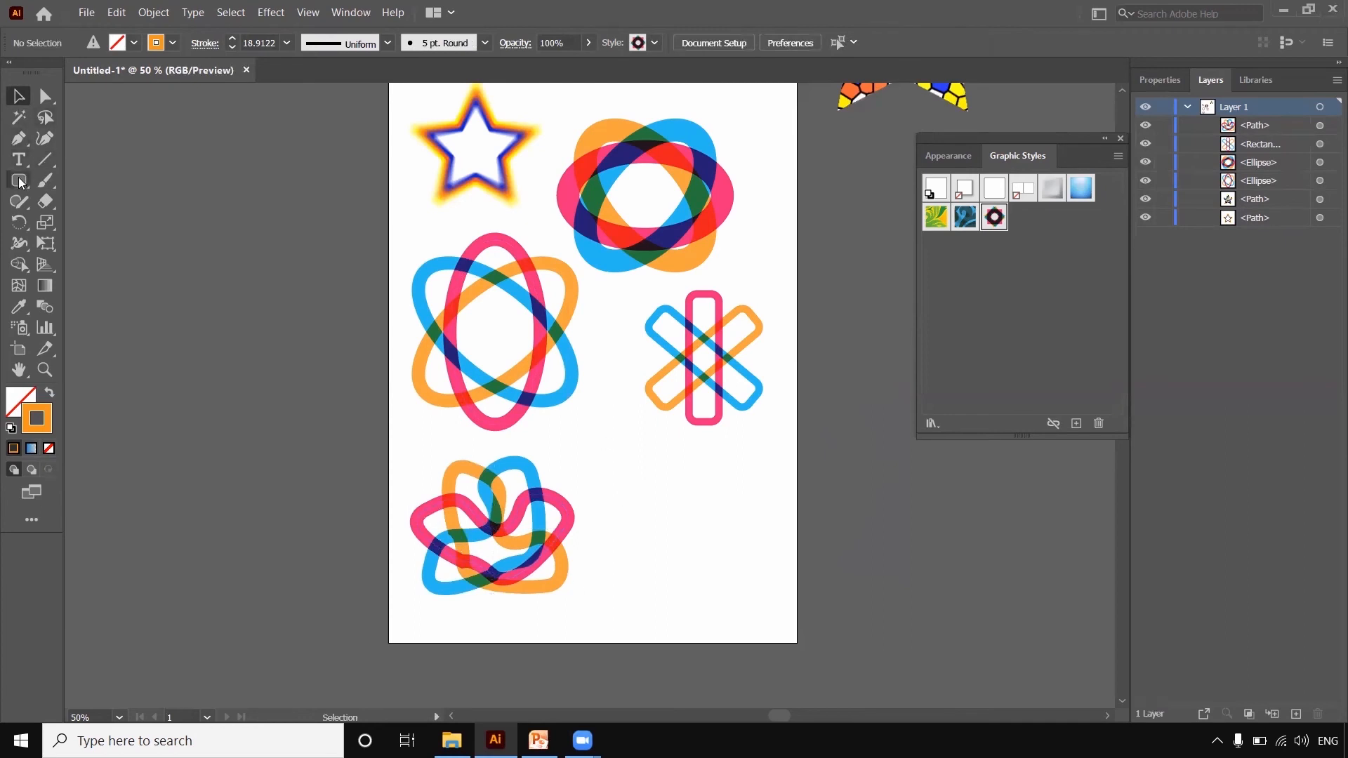
Draw a horizontal line beside the styled freeform path and apply the saved atom graphic style to it
{"action": "left_click_drag", "start_coordinate": [612, 531], "coordinate": [736, 528]}
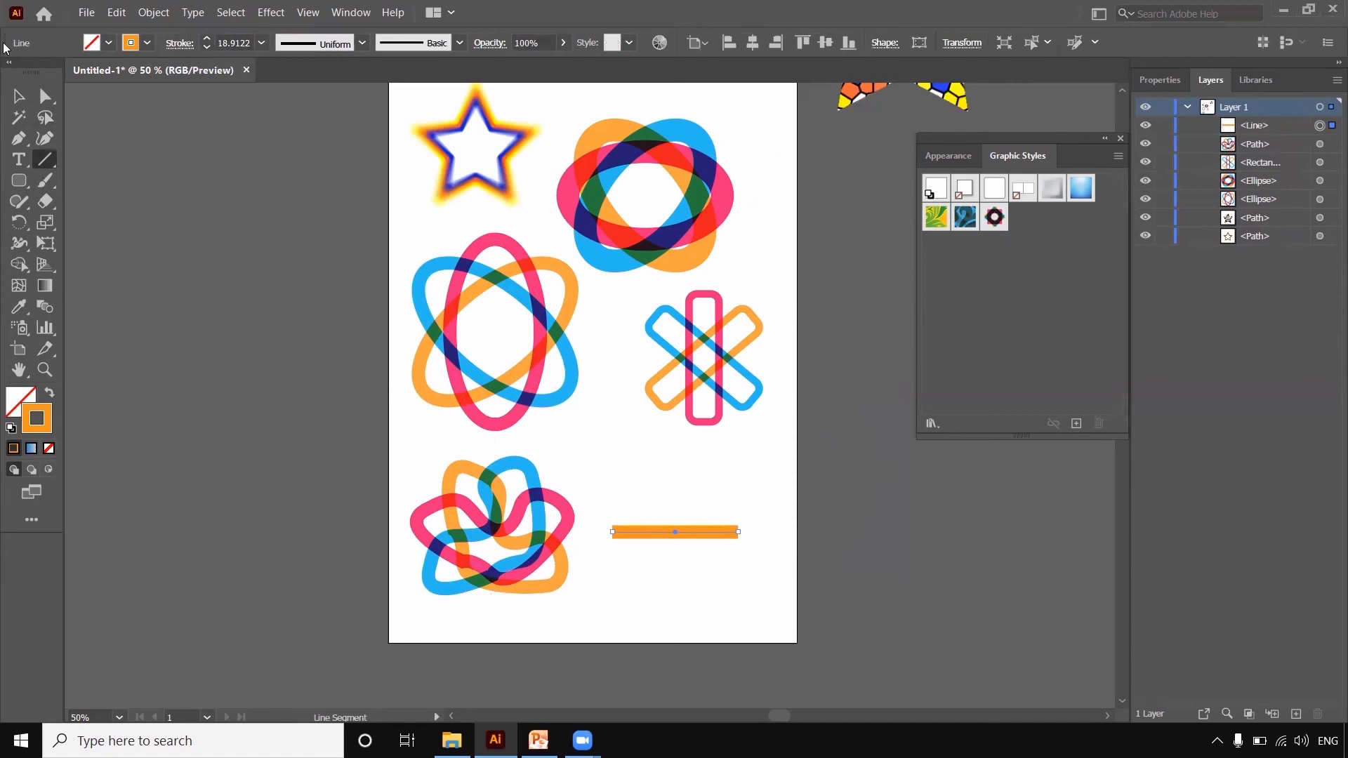
{"action": "left_click", "coordinate": [1001, 224]}
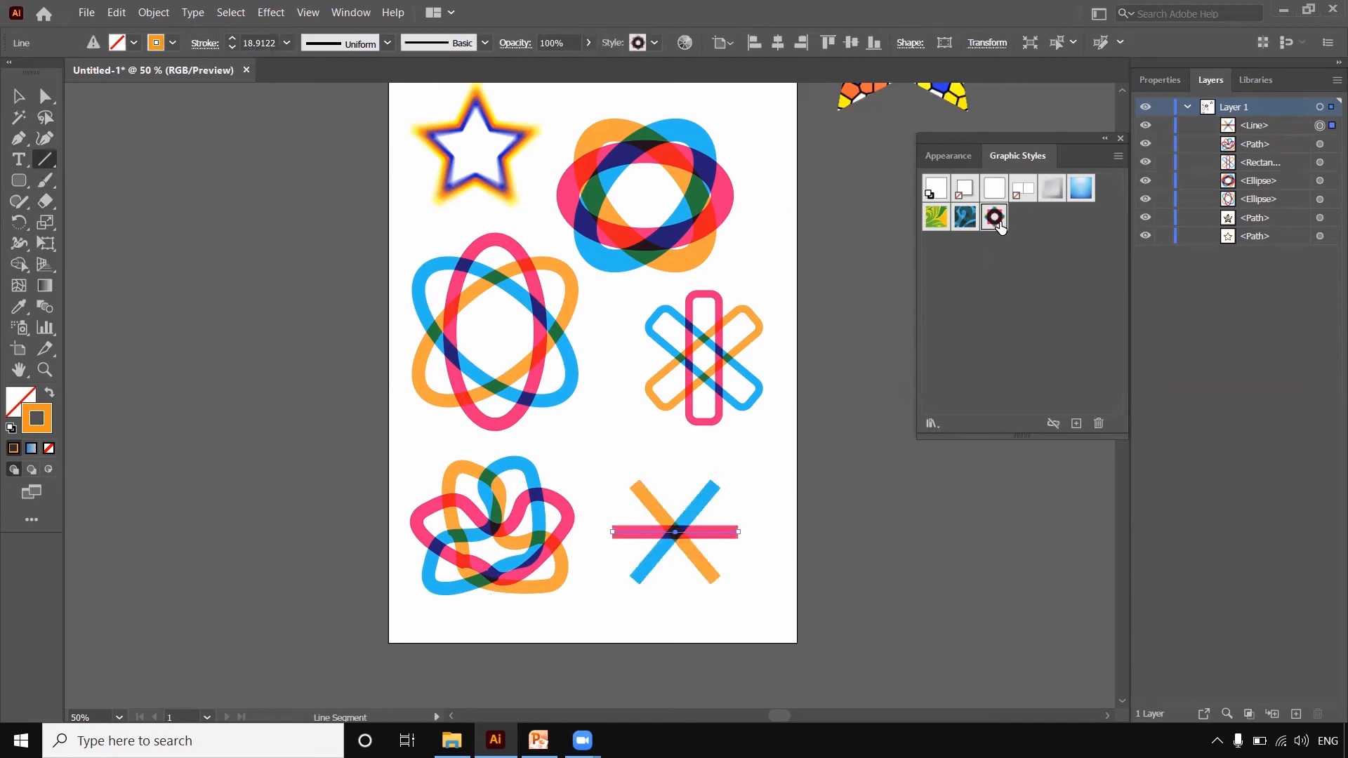
{"action": "left_click", "coordinate": [18, 96]}
{"action": "left_click", "coordinate": [768, 588]}
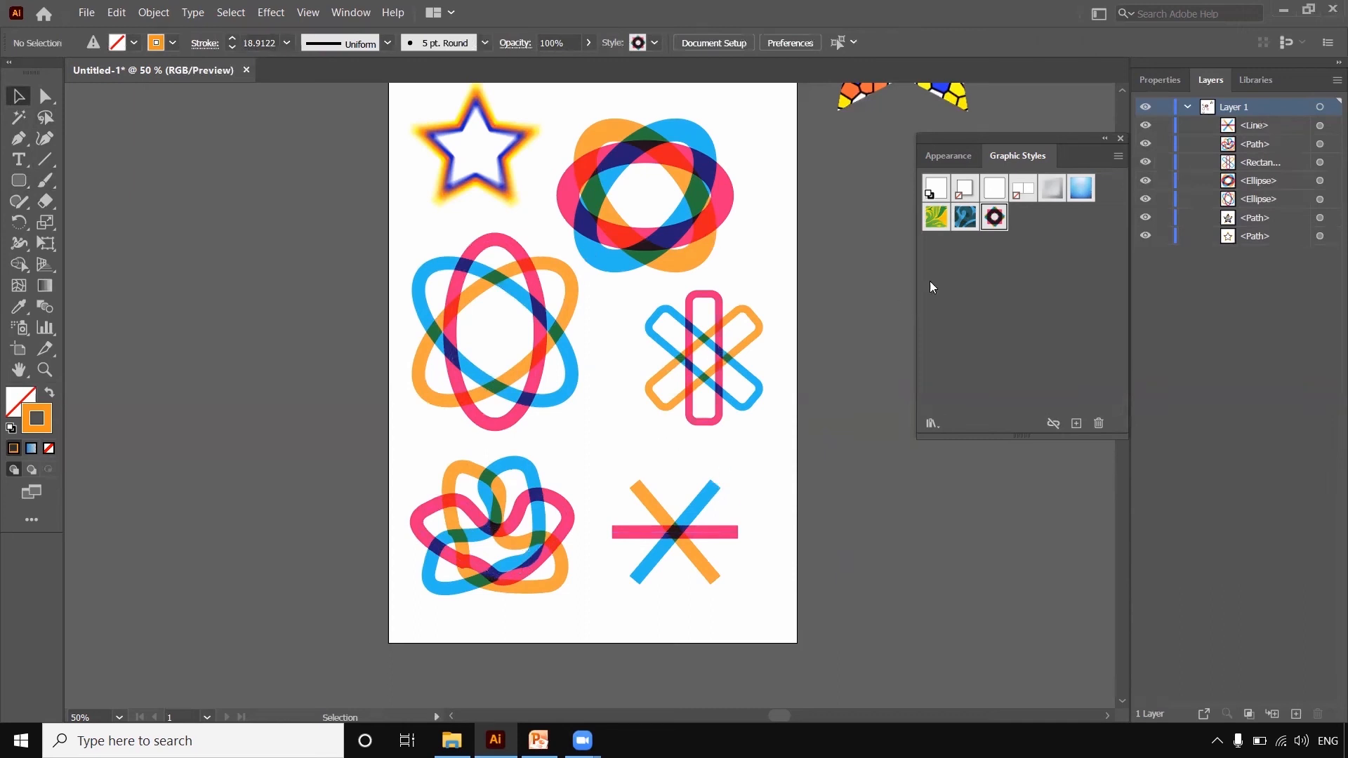
Scale all the artwork on the artboard down to about half its size and place it in the artboard's upper-left corner
{"action": "key", "text": "space"}
{"action": "left_click_drag", "start_coordinate": [752, 170], "coordinate": [752, 200]}
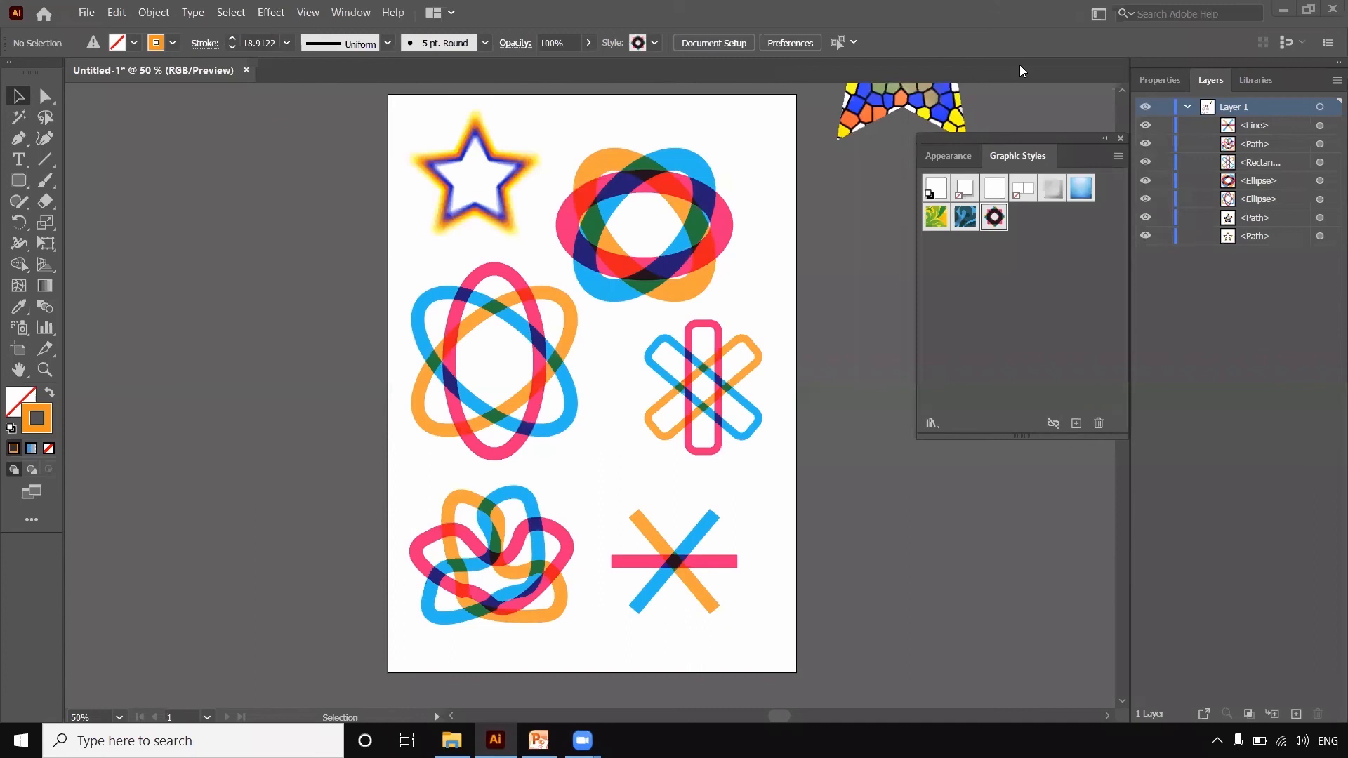
{"action": "left_click_drag", "start_coordinate": [404, 120], "coordinate": [623, 356]}
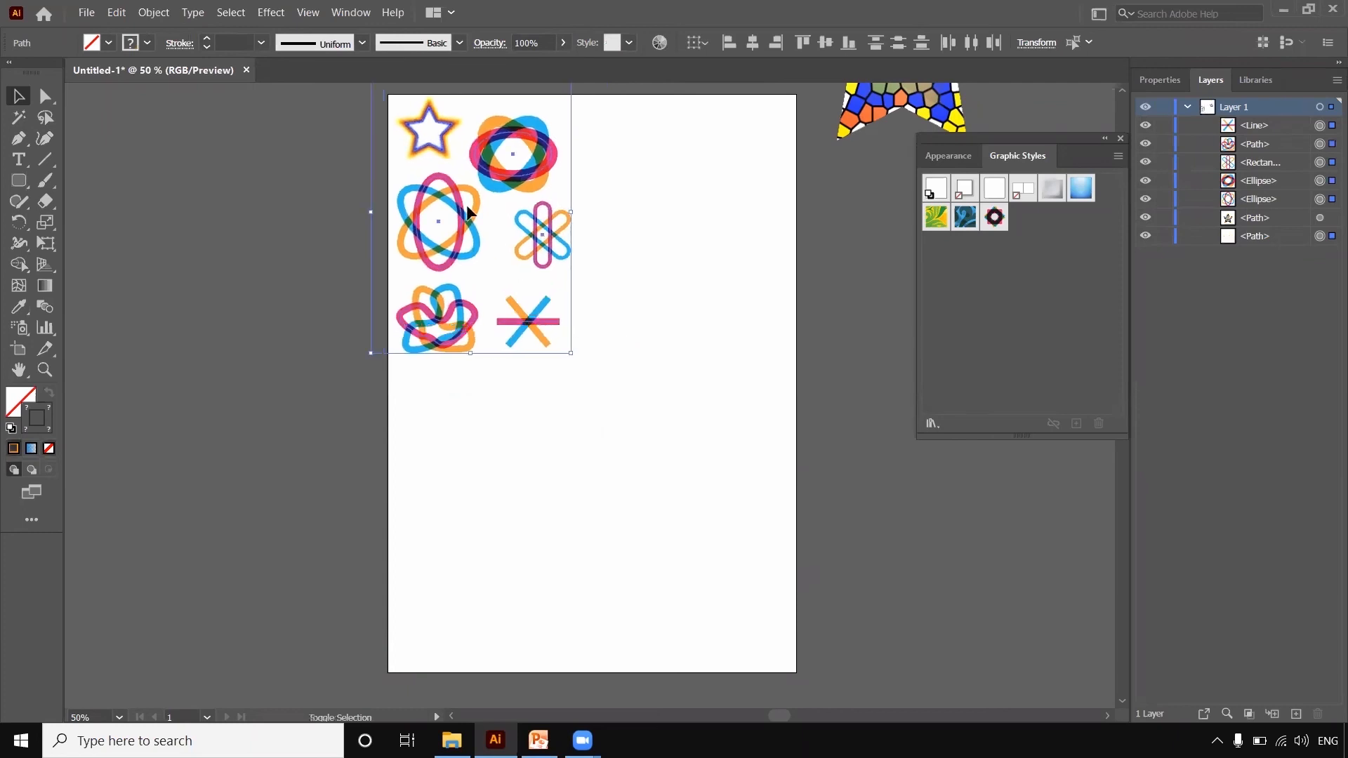
{"action": "left_click", "coordinate": [646, 230]}
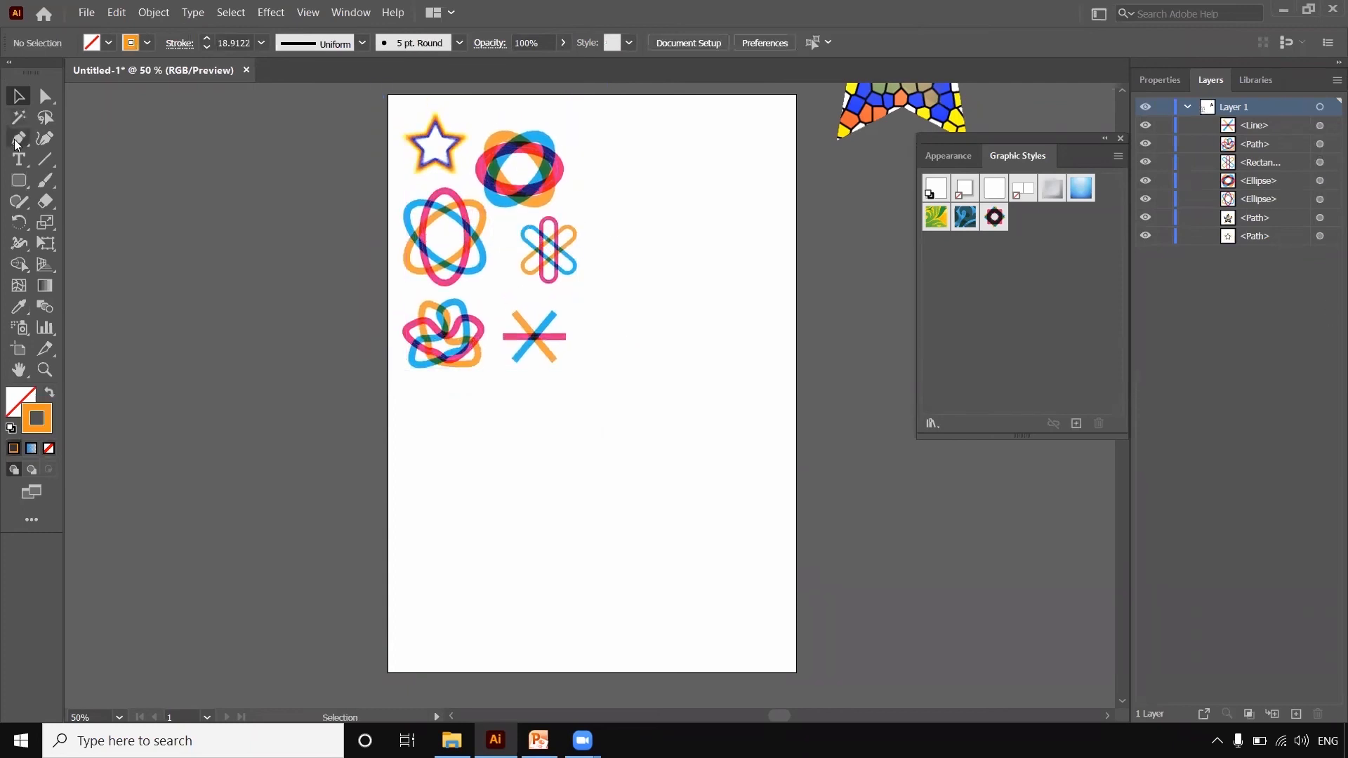
Draw a rounded rectangle about 78 by 86 pt in the artboard's lower half and apply the saved atom graphic style
{"action": "left_click", "coordinate": [20, 184]}
{"action": "mouse_move", "coordinate": [461, 460]}
{"action": "left_mouse_down"}
{"action": "mouse_move", "coordinate": [609, 540]}
{"action": "mouse_move", "coordinate": [513, 558]}
{"action": "mouse_move", "coordinate": [527, 531]}
{"action": "mouse_move", "coordinate": [328, 493]}
{"action": "left_mouse_up"}
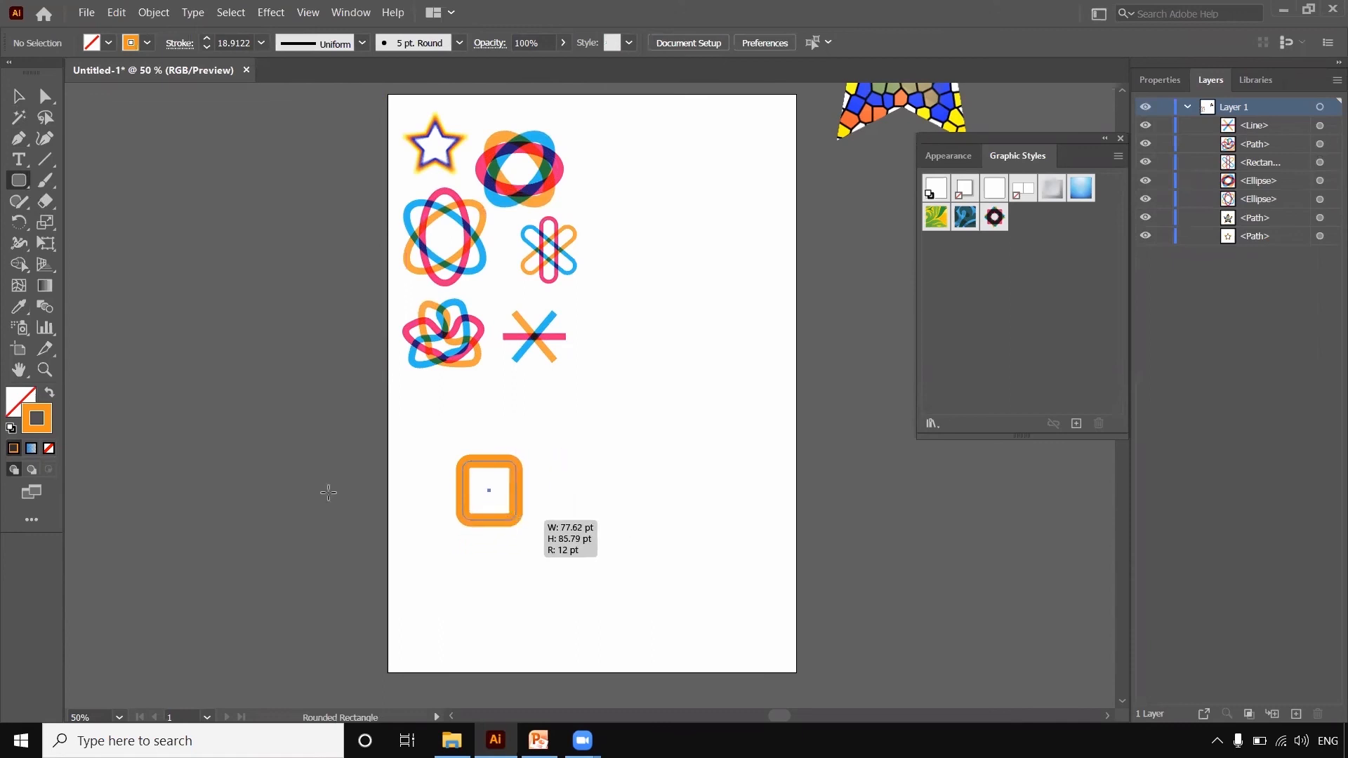
{"action": "left_click", "coordinate": [49, 392]}
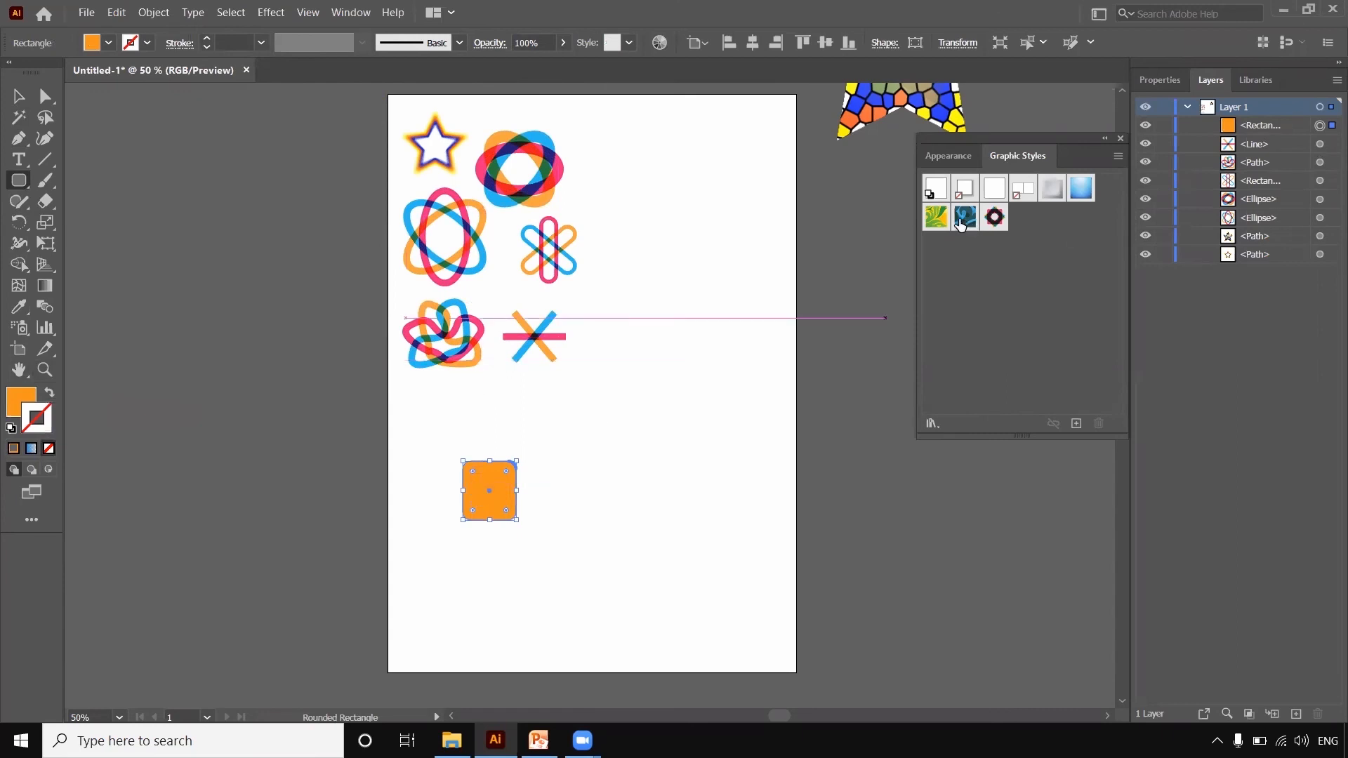
{"action": "left_click", "coordinate": [996, 218]}
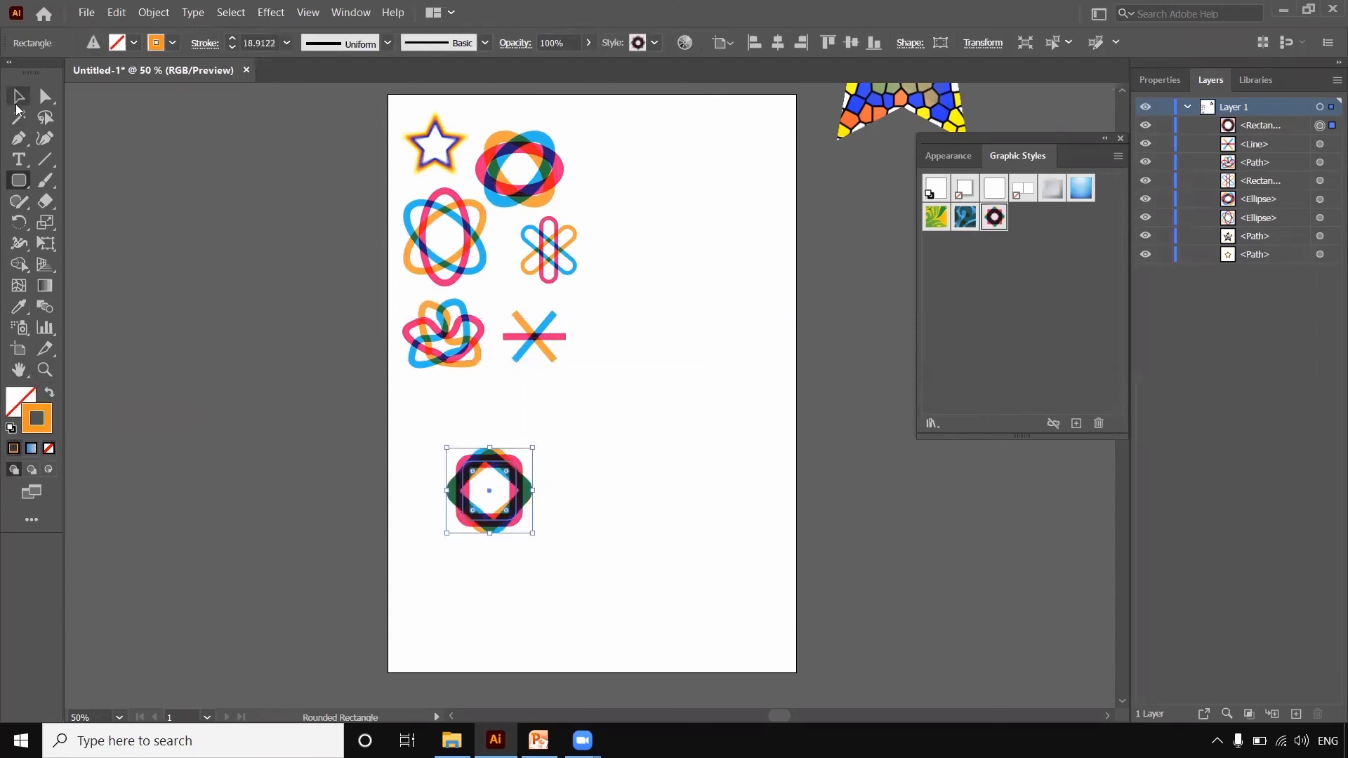
{"action": "left_click", "coordinate": [18, 99]}
{"action": "left_click", "coordinate": [579, 451]}
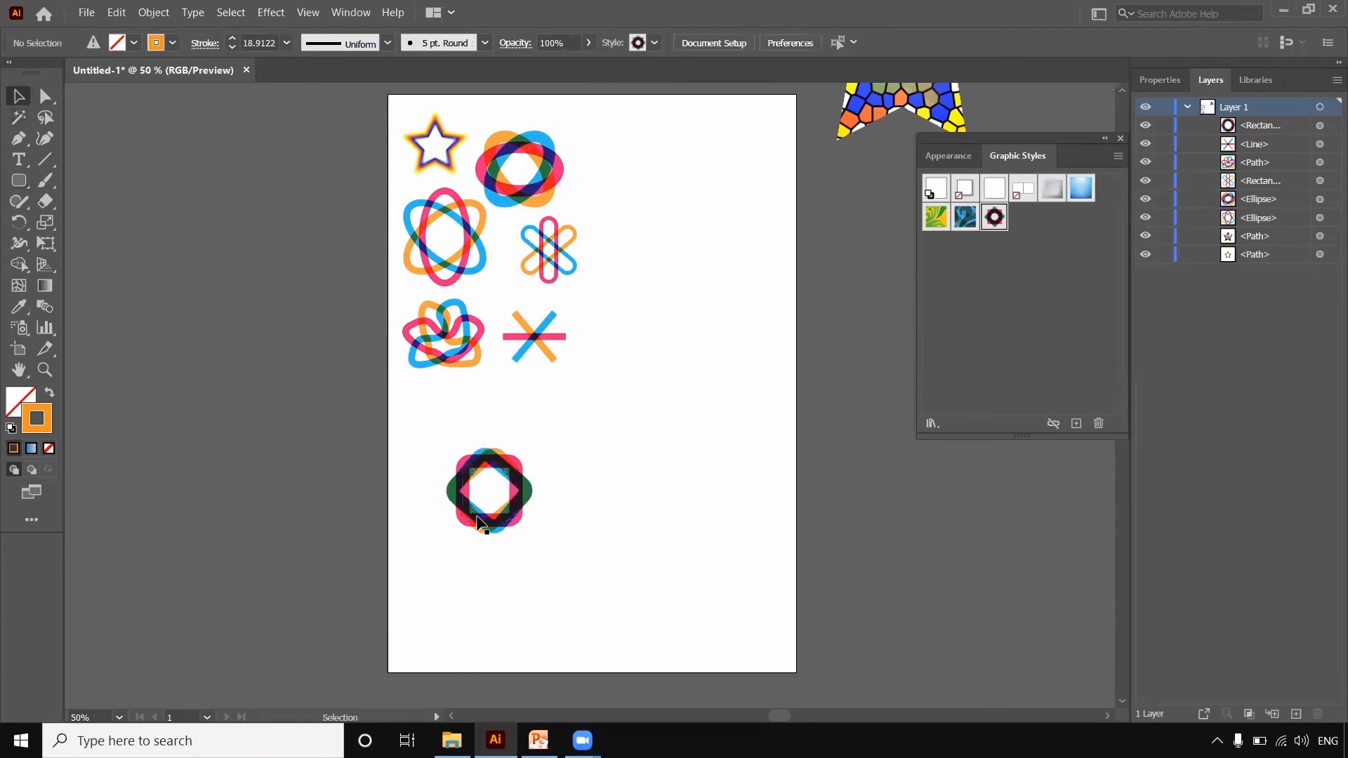
Move the styled rounded rectangle beside the upper ellipse figure and enlarge it slightly
{"action": "left_click_drag", "start_coordinate": [435, 418], "coordinate": [525, 522]}
{"action": "mouse_move", "coordinate": [532, 444]}
{"action": "left_mouse_down"}
{"action": "mouse_move", "coordinate": [568, 421]}
{"action": "mouse_move", "coordinate": [570, 409]}
{"action": "mouse_move", "coordinate": [524, 437]}
{"action": "mouse_move", "coordinate": [639, 138]}
{"action": "left_mouse_up"}
{"action": "left_click", "coordinate": [500, 469]}
{"action": "left_click", "coordinate": [632, 311]}
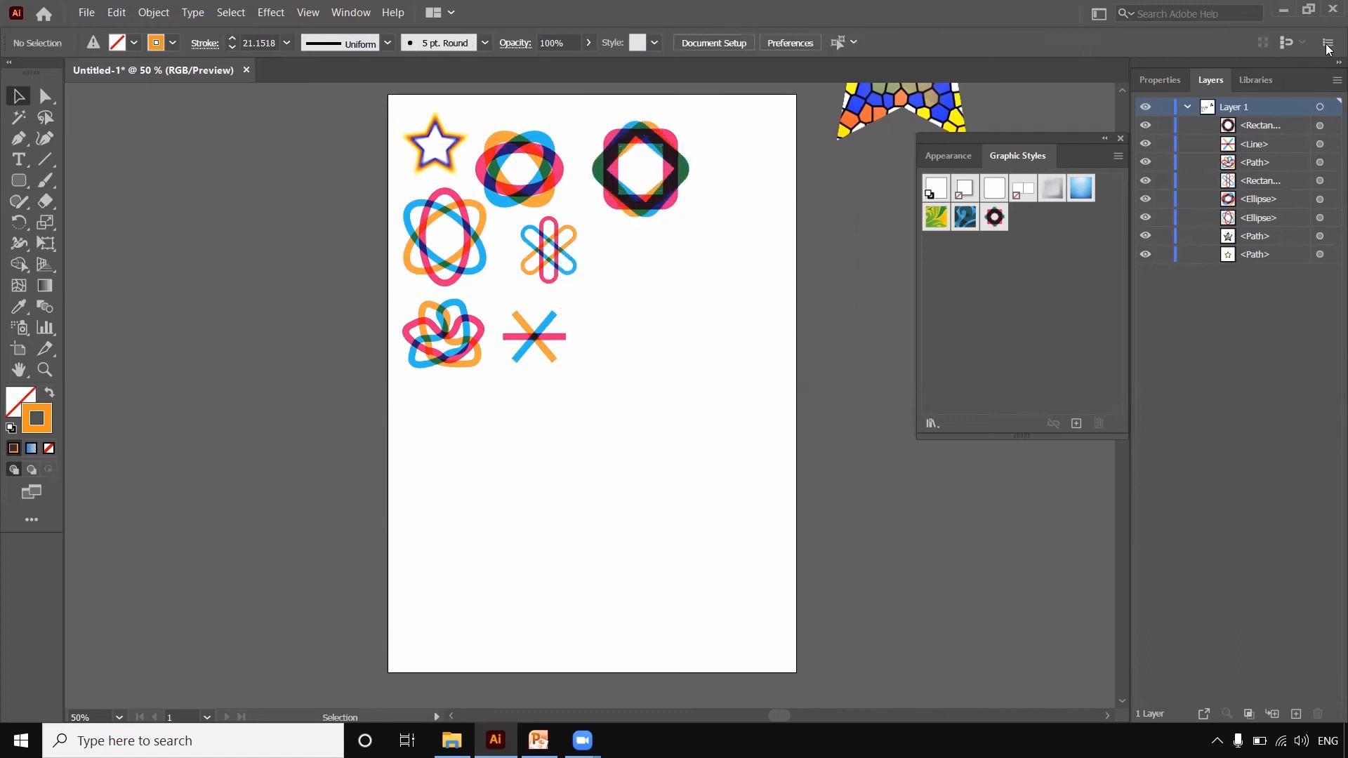
Add the letter "A" as point text in the empty lower half of the artboard and enlarge it to about 340 pt
{"action": "left_click", "coordinate": [21, 165]}
{"action": "left_click", "coordinate": [467, 499]}
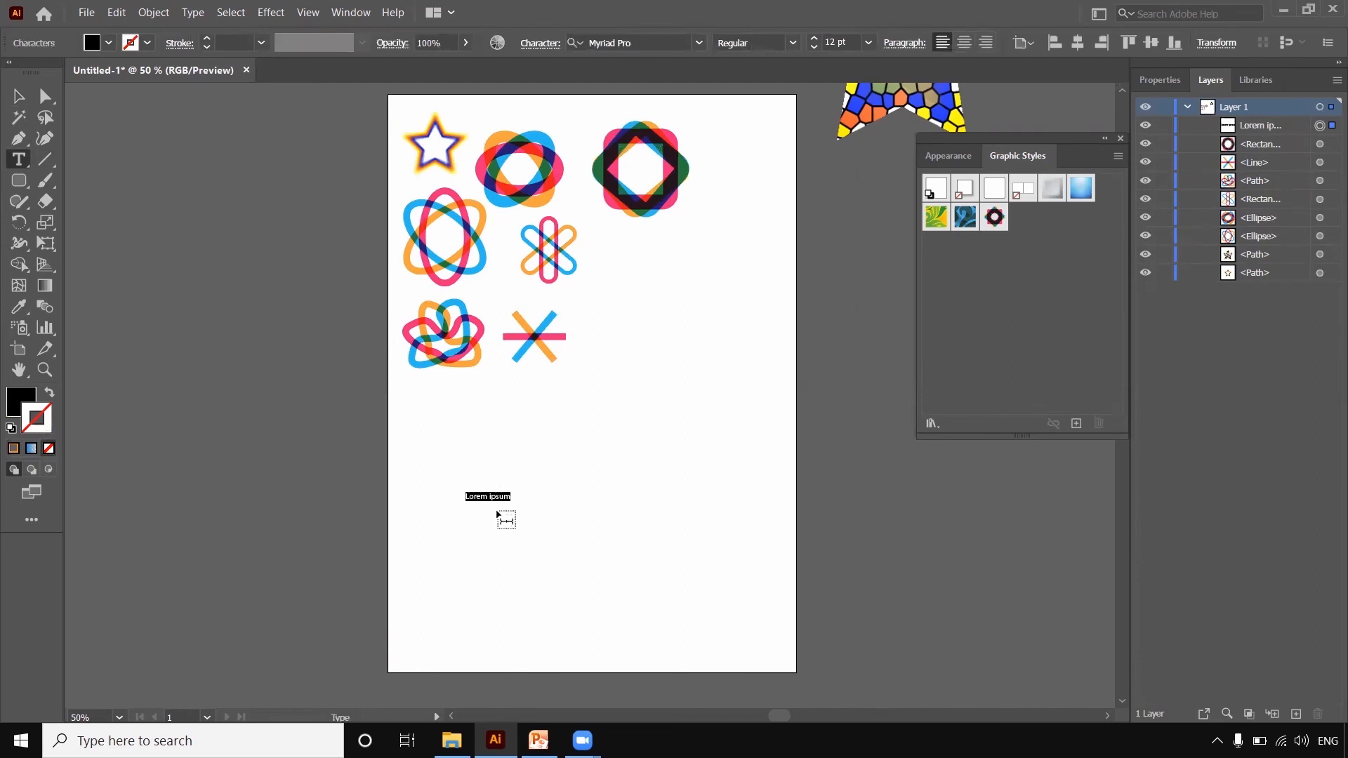
{"action": "type", "text": "A"}
{"action": "key", "text": "Escape"}
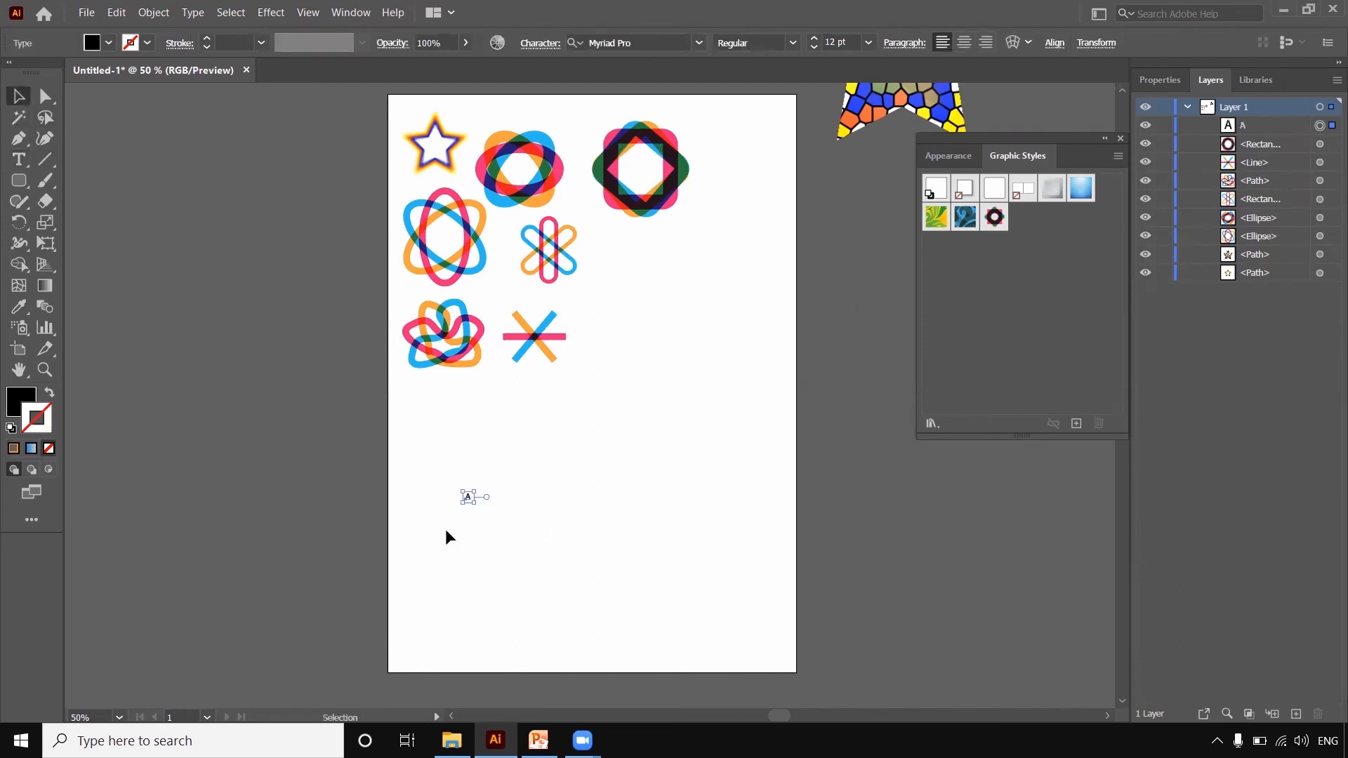
{"action": "left_click_drag", "start_coordinate": [482, 491], "coordinate": [525, 398]}
{"action": "left_click_drag", "start_coordinate": [523, 501], "coordinate": [730, 651]}
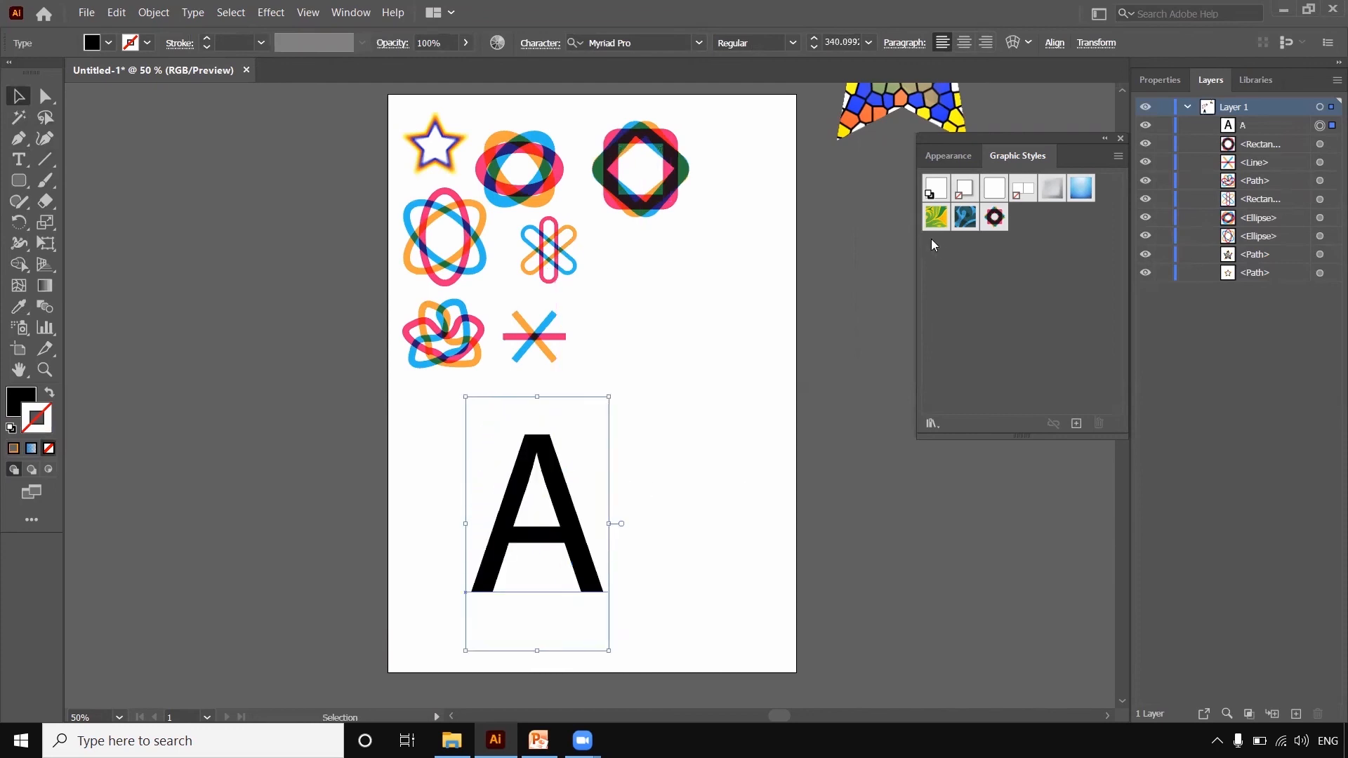
Apply the saved atom graphic style to the letter A and place it, scaled down, beneath the styled rounded rectangle
{"action": "left_click", "coordinate": [994, 217]}
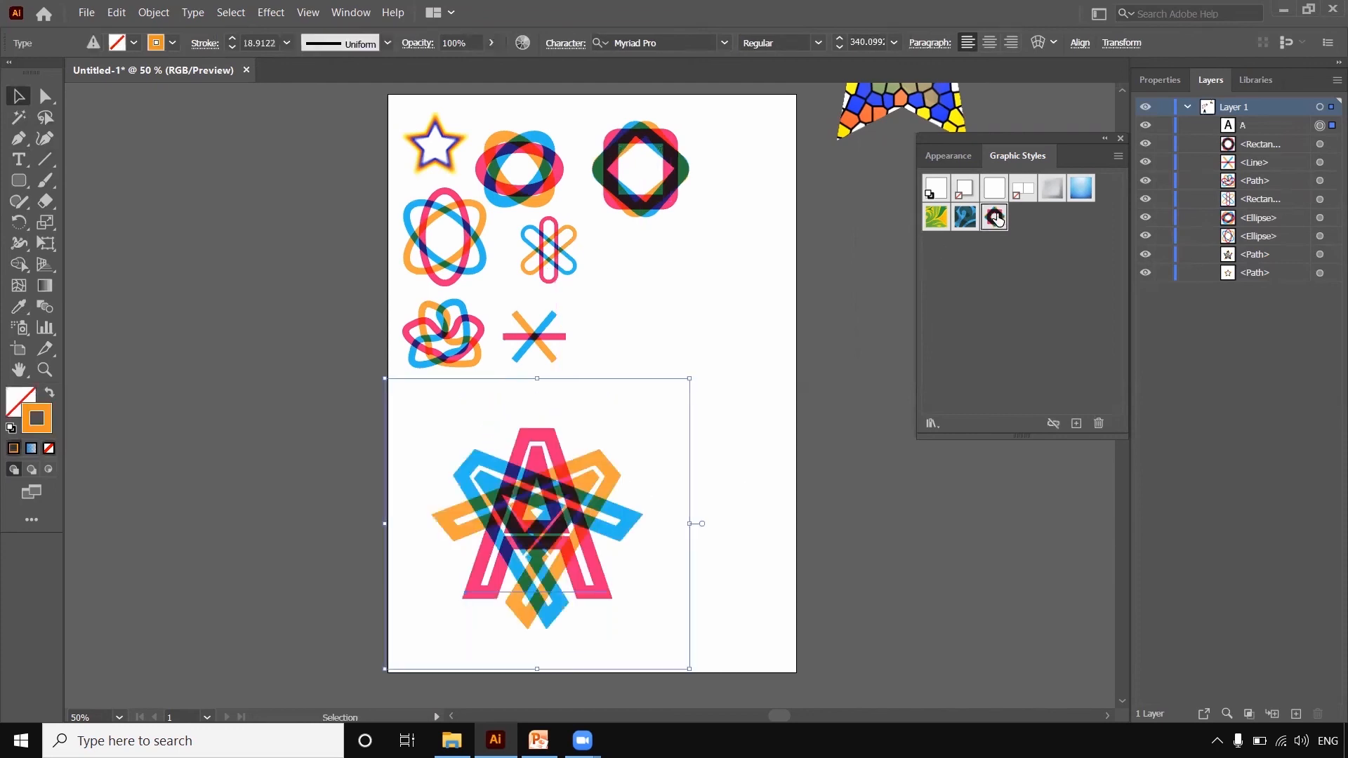
{"action": "left_click", "coordinate": [749, 553]}
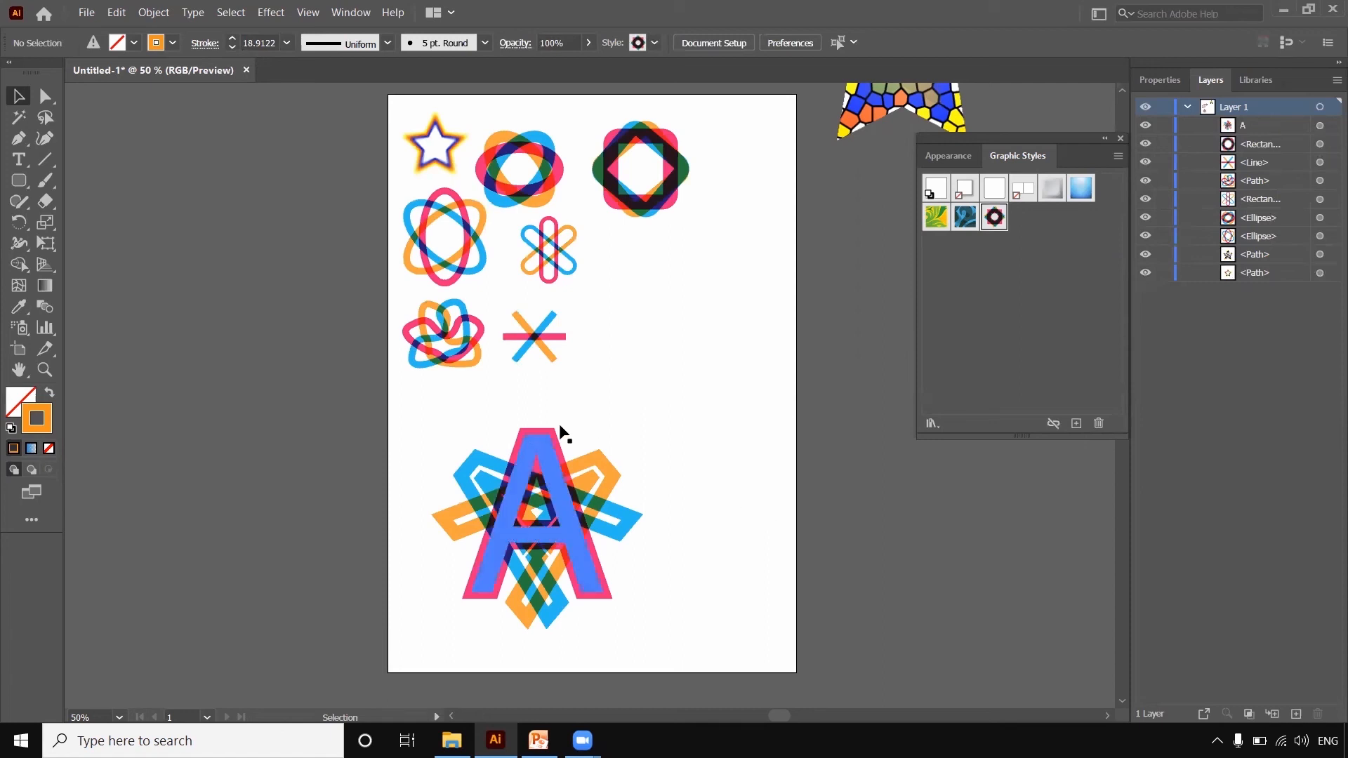
{"action": "left_click_drag", "start_coordinate": [415, 409], "coordinate": [622, 562]}
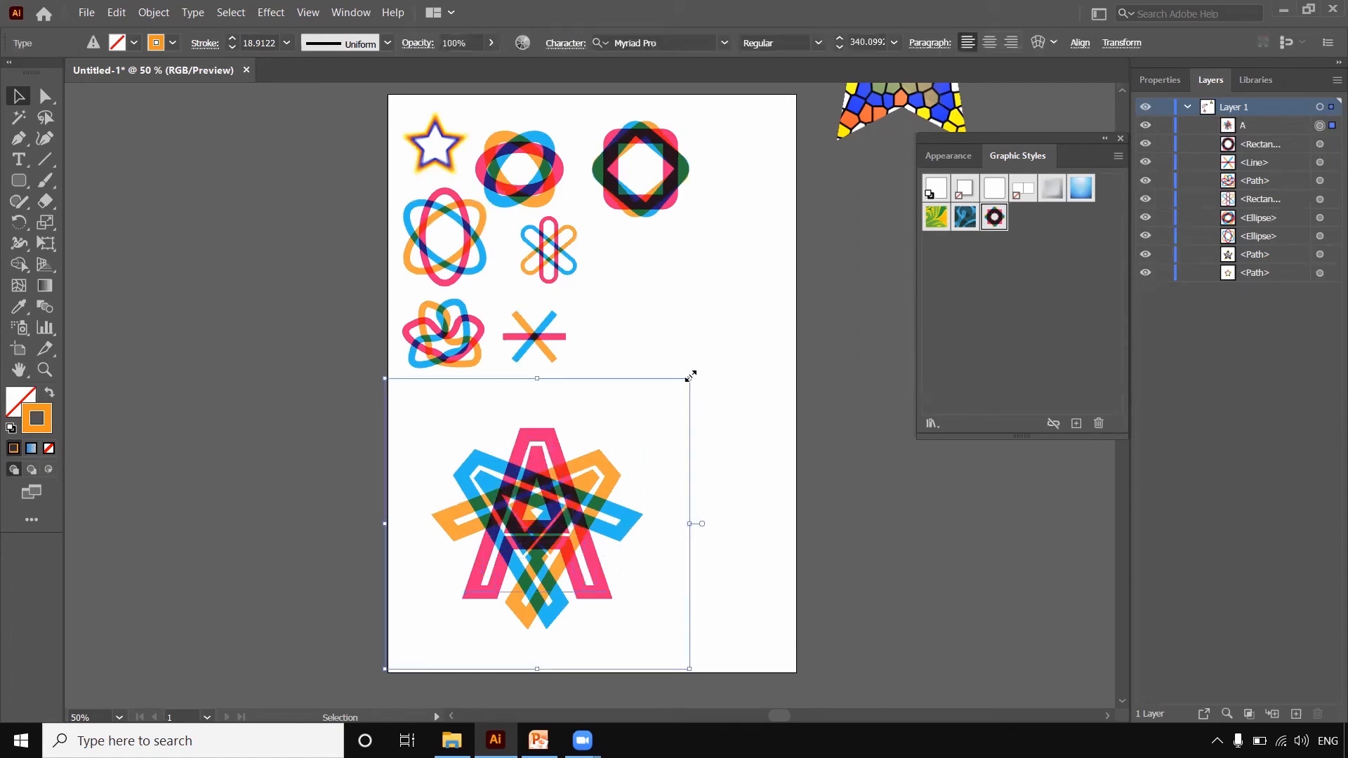
{"action": "mouse_move", "coordinate": [691, 376]}
{"action": "left_mouse_down"}
{"action": "mouse_move", "coordinate": [512, 503]}
{"action": "mouse_move", "coordinate": [511, 548]}
{"action": "left_mouse_up"}
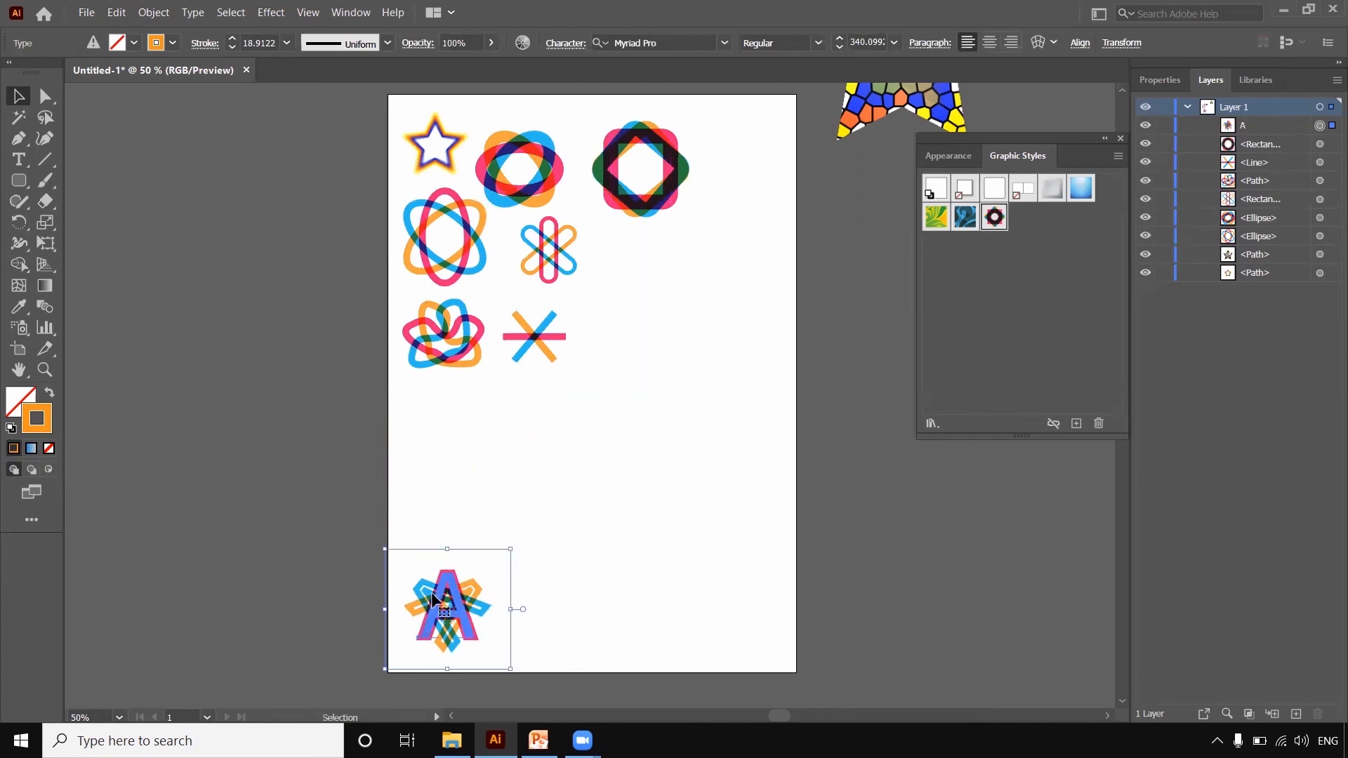
{"action": "left_click_drag", "start_coordinate": [436, 601], "coordinate": [625, 269]}
{"action": "left_click", "coordinate": [639, 407]}
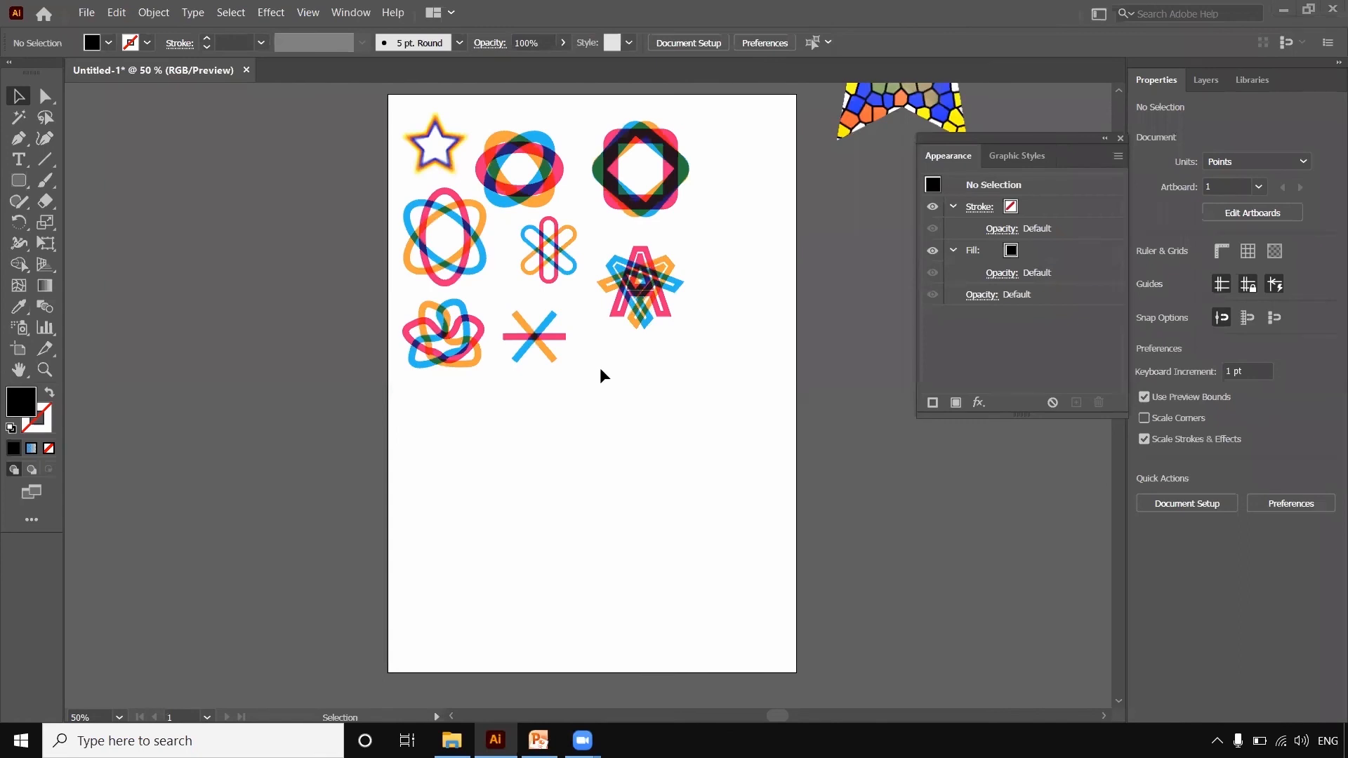
{"action": "left_click_drag", "start_coordinate": [494, 294], "coordinate": [587, 378]}
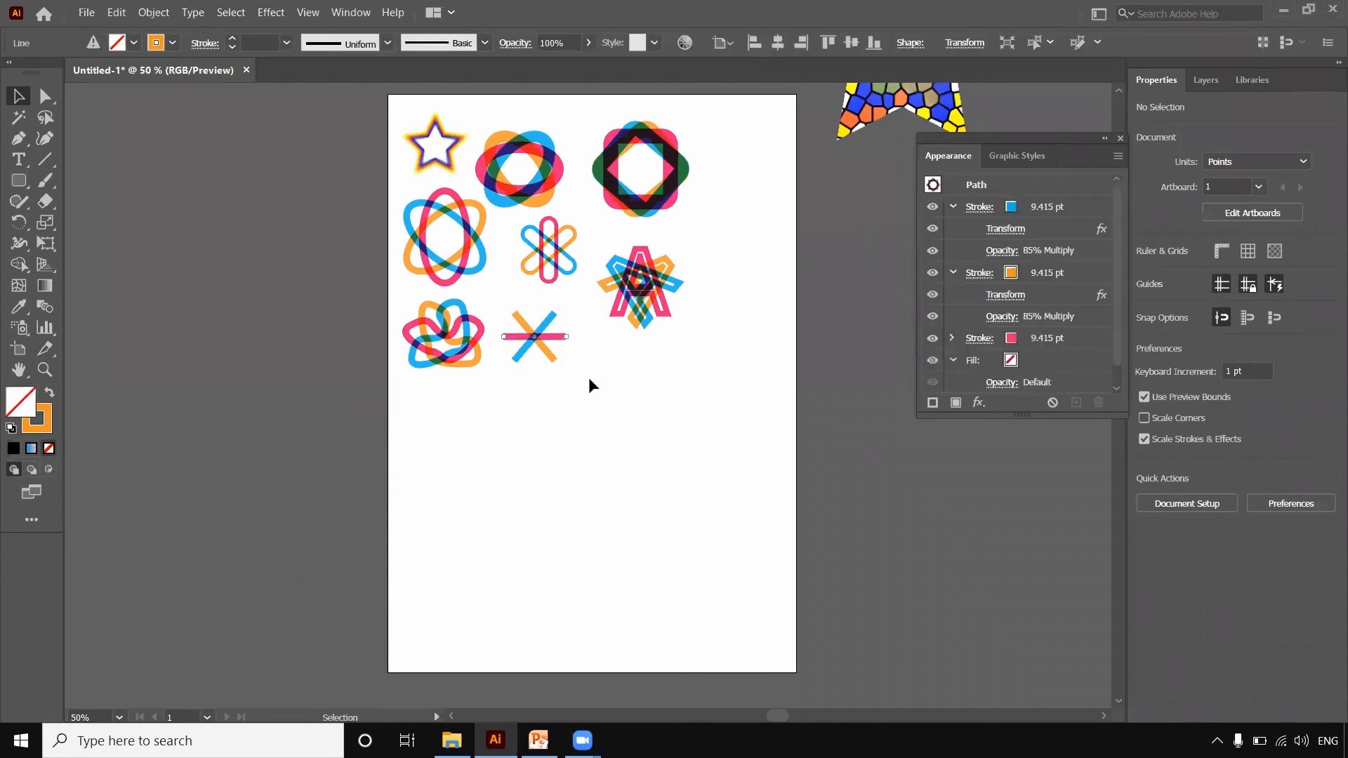
{"action": "left_click_drag", "start_coordinate": [523, 326], "coordinate": [538, 480]}
{"action": "left_click", "coordinate": [612, 481]}
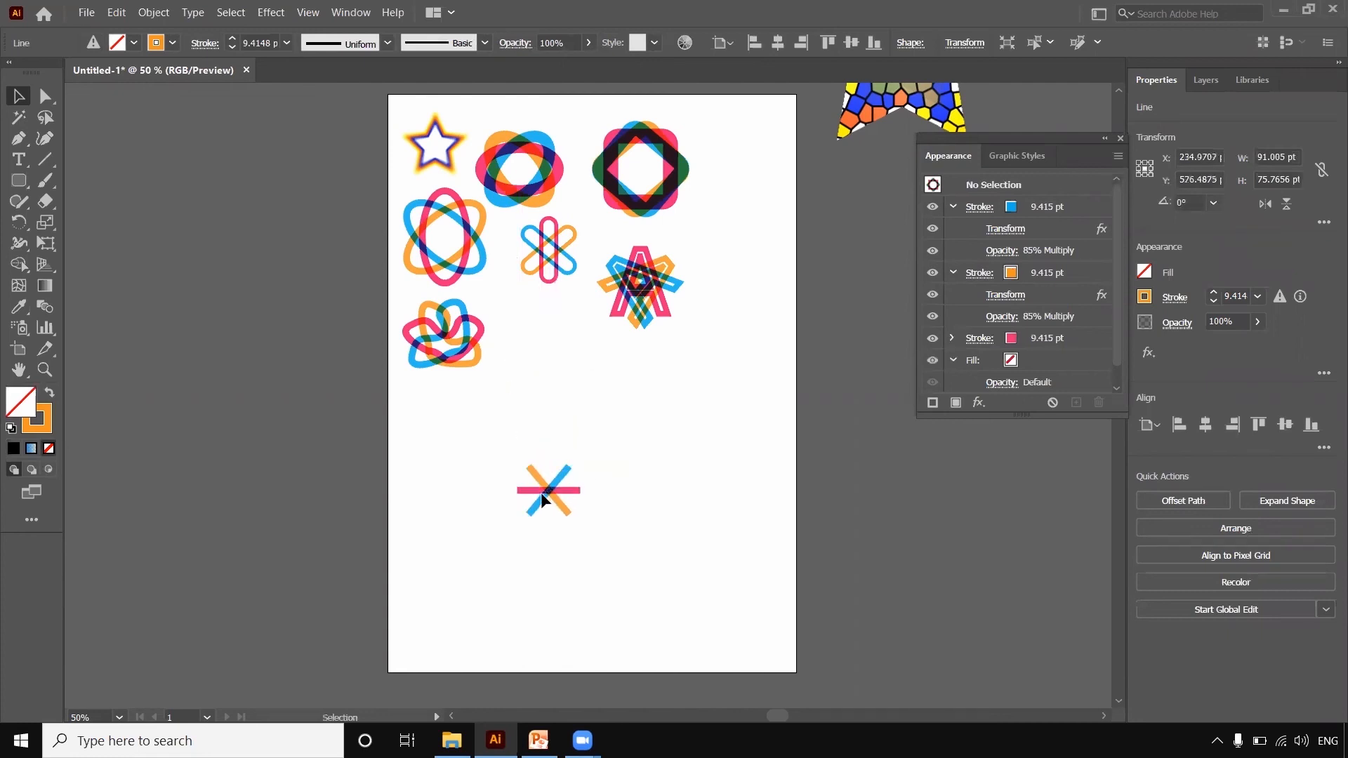
{"action": "left_click", "coordinate": [570, 469]}
{"action": "left_click", "coordinate": [500, 467]}
{"action": "key", "text": "ctrl+z"}
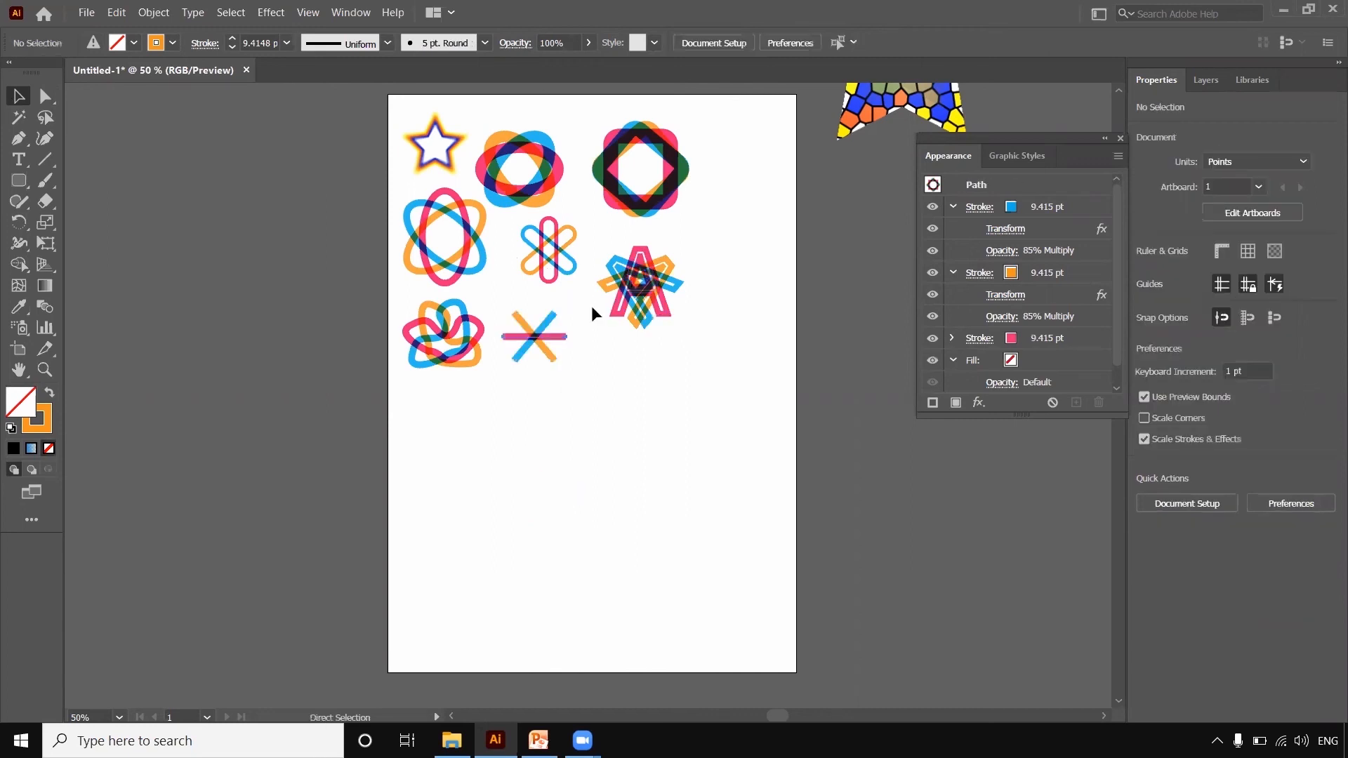
Enlarge the narrow rounded-rectangle figure in the artboard's lower half and recolour its pink stroke dark green, C=90 M=30 Y=95 K=30
{"action": "left_click", "coordinate": [557, 248]}
{"action": "mouse_move", "coordinate": [556, 248]}
{"action": "left_mouse_down"}
{"action": "mouse_move", "coordinate": [553, 528]}
{"action": "mouse_move", "coordinate": [614, 455]}
{"action": "mouse_move", "coordinate": [722, 373]}
{"action": "mouse_move", "coordinate": [692, 397]}
{"action": "mouse_move", "coordinate": [636, 395]}
{"action": "mouse_move", "coordinate": [604, 448]}
{"action": "left_mouse_up"}
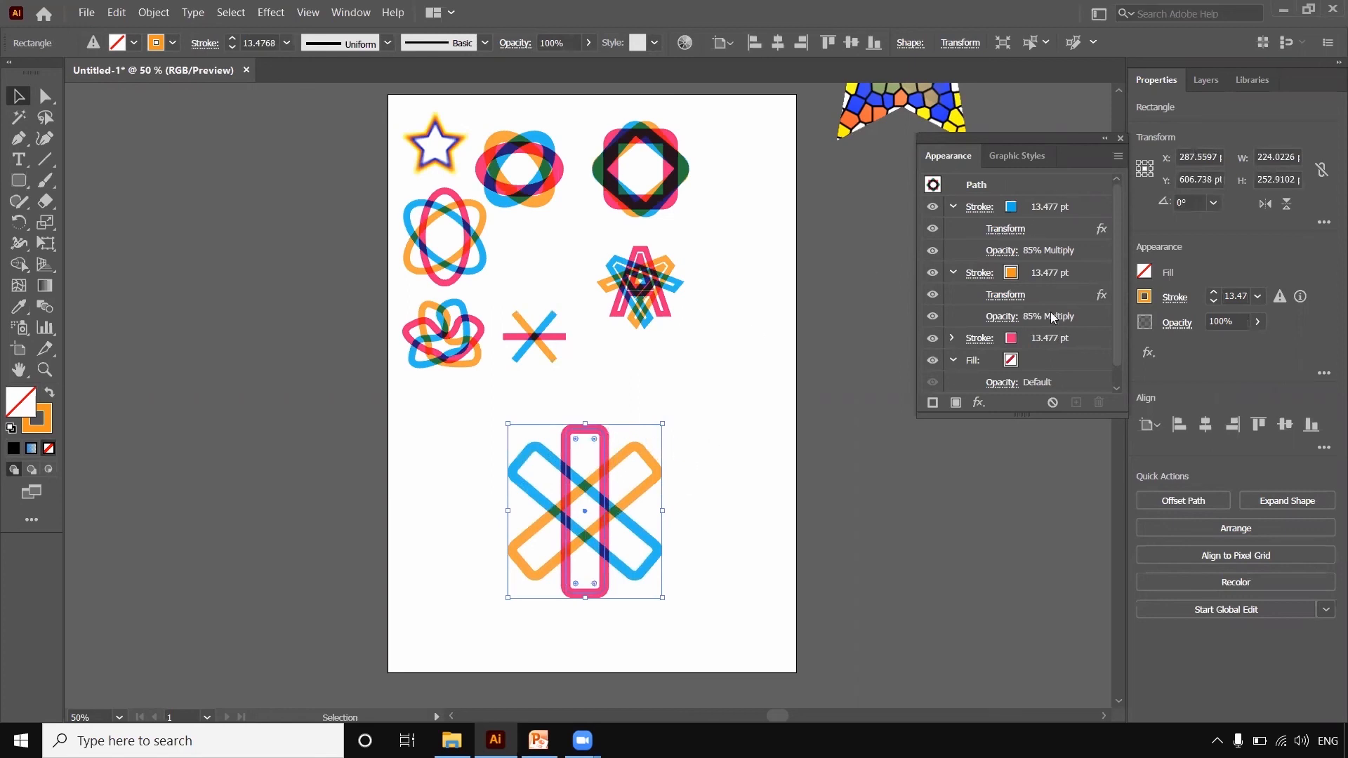
{"action": "left_click", "coordinate": [1095, 338]}
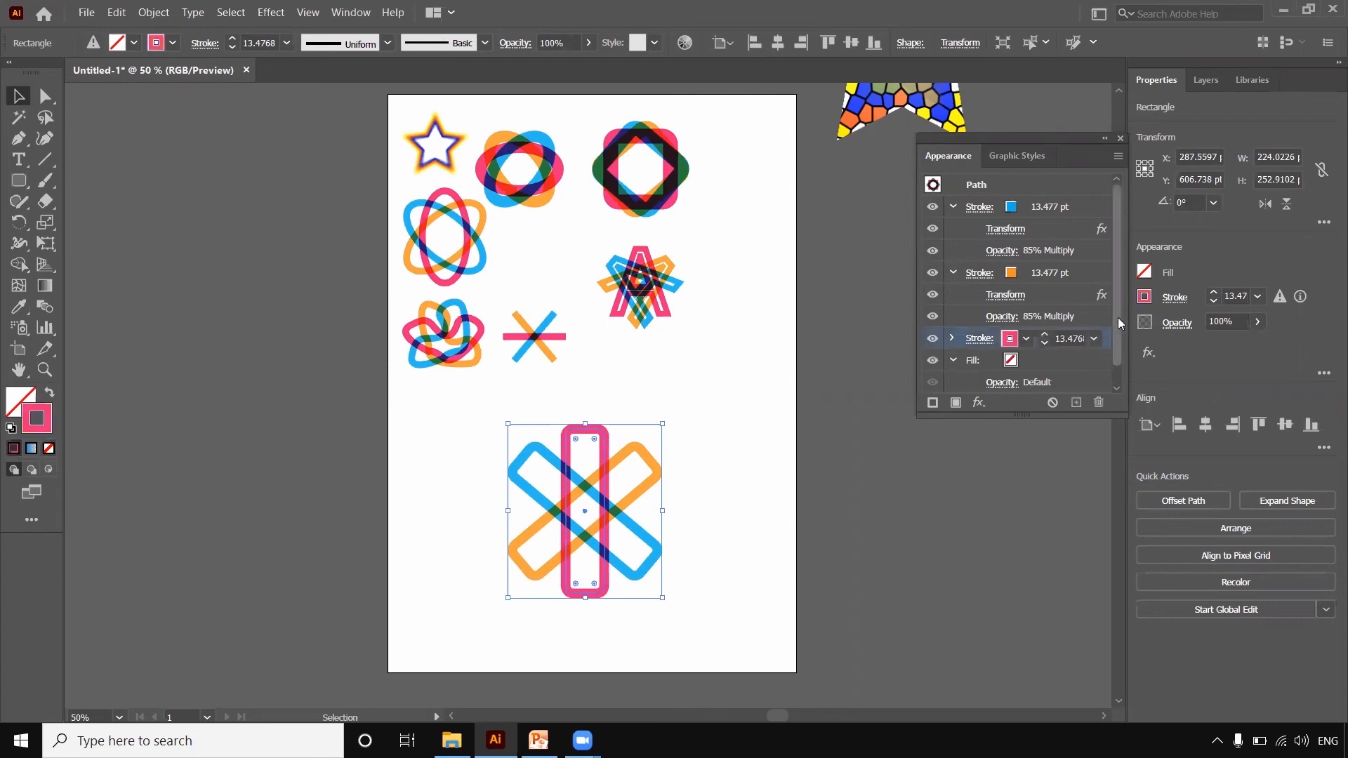
{"action": "left_click_drag", "start_coordinate": [1118, 318], "coordinate": [1116, 347]}
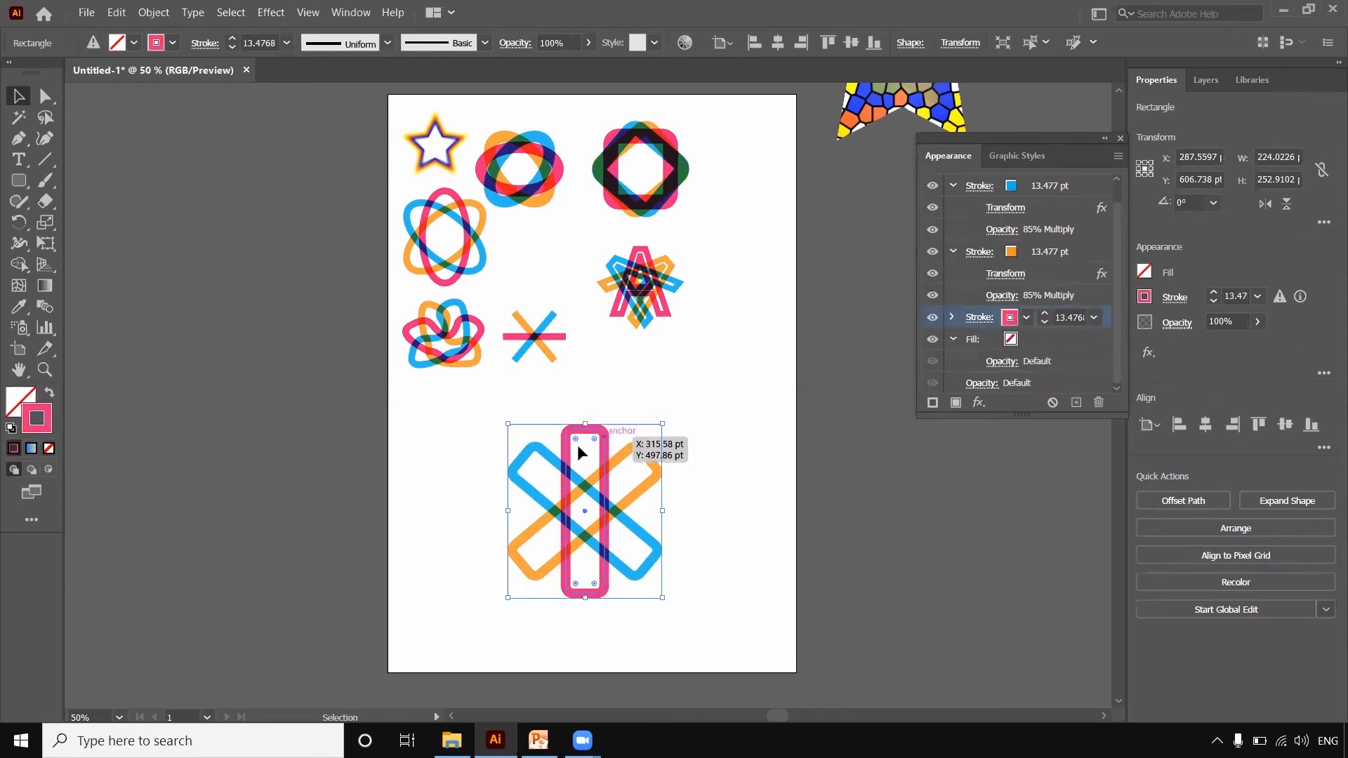
{"action": "left_click", "coordinate": [1026, 318]}
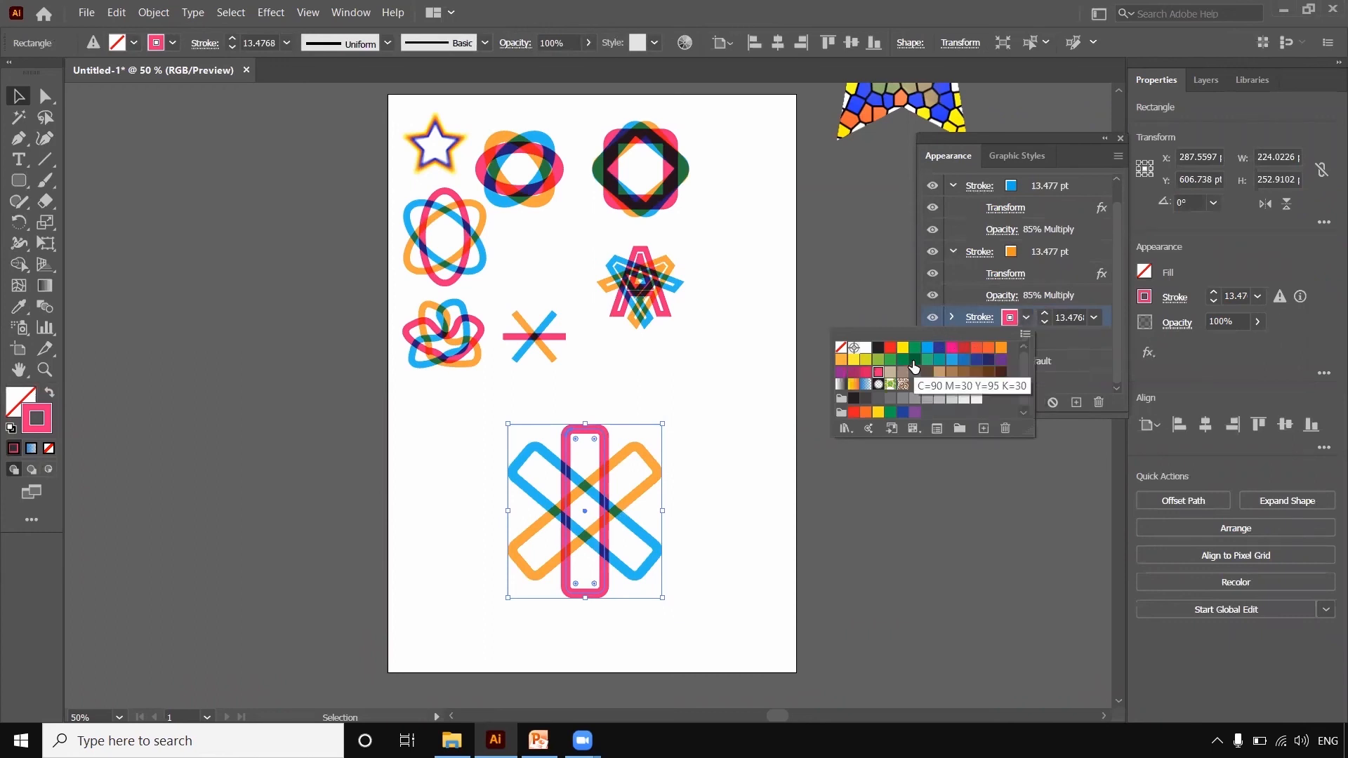
{"action": "left_click", "coordinate": [914, 361]}
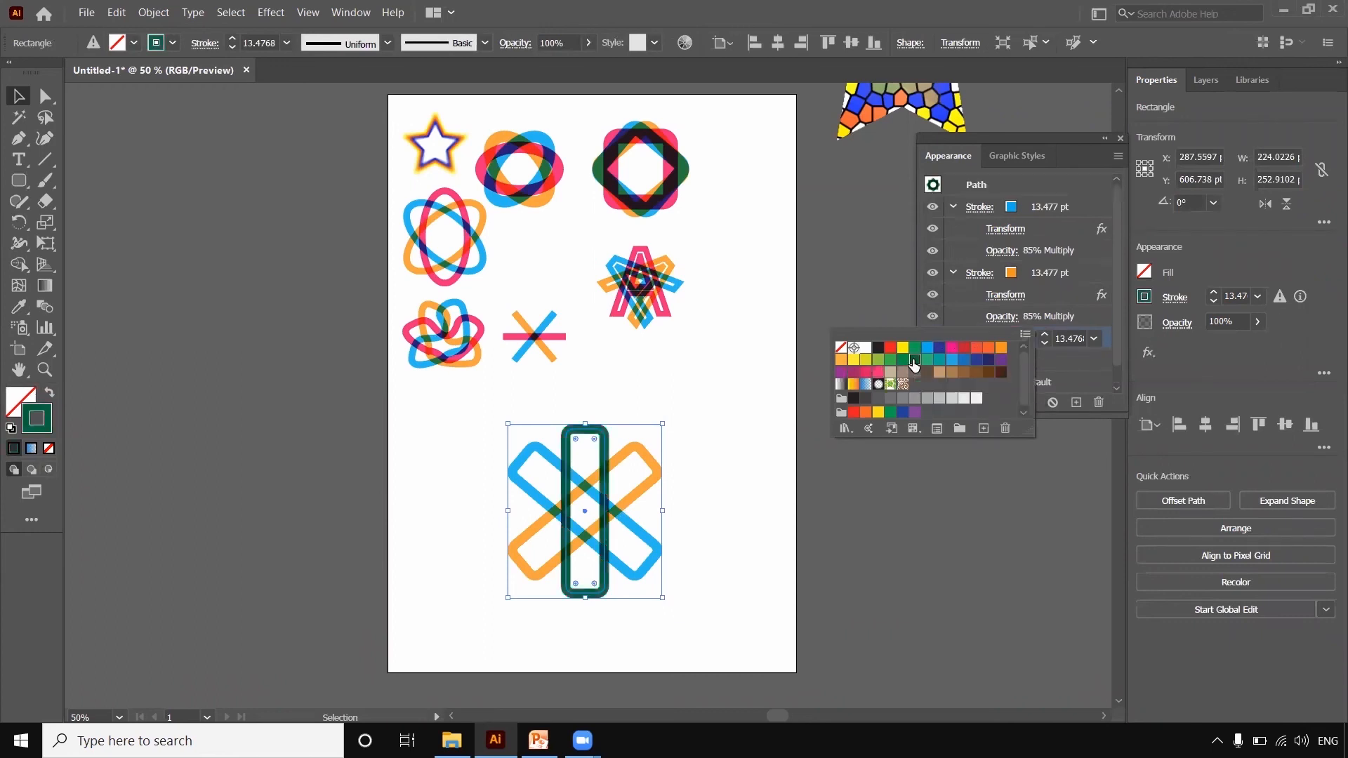
{"action": "left_click", "coordinate": [708, 459]}
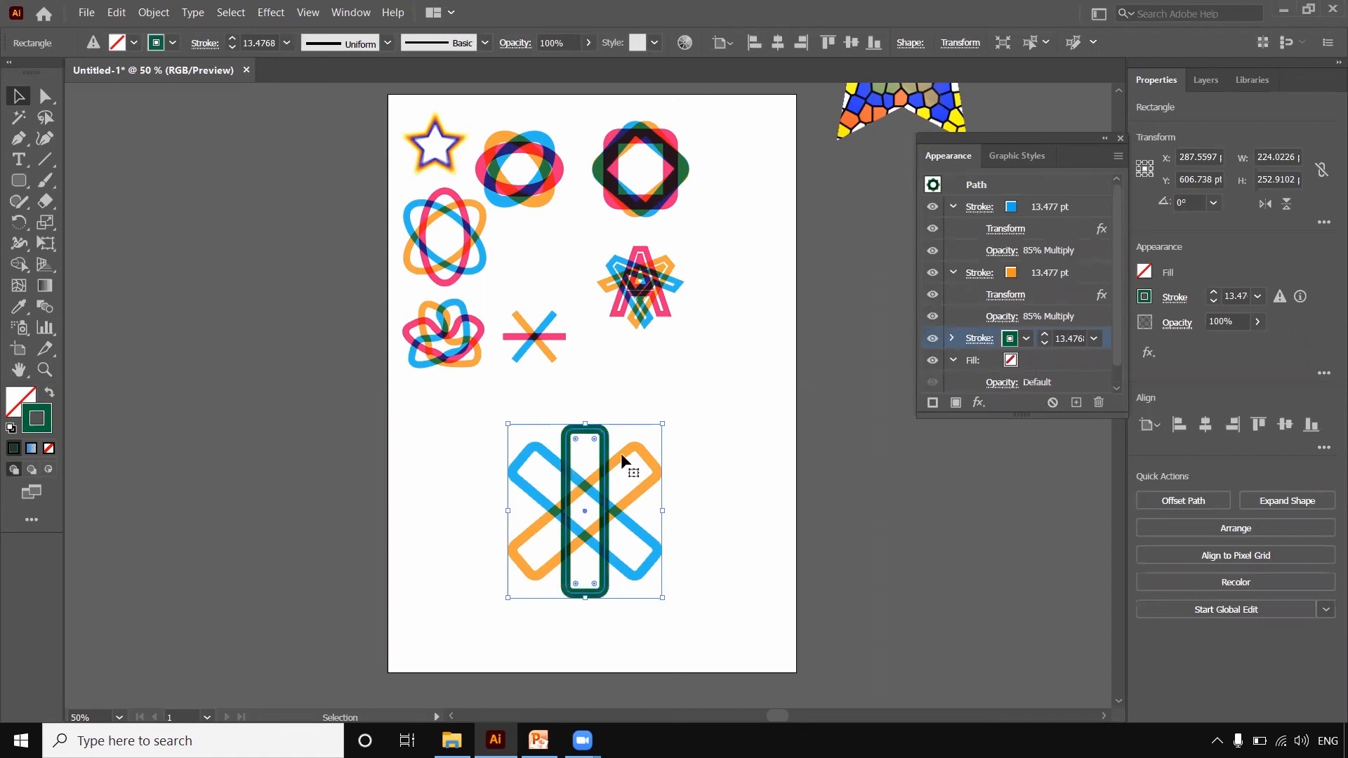
Recolour the enlarged figure's orange stroke to red C=15 M=100 Y=90 K=10 and set its weight to 9 pt
{"action": "left_click", "coordinate": [1032, 280]}
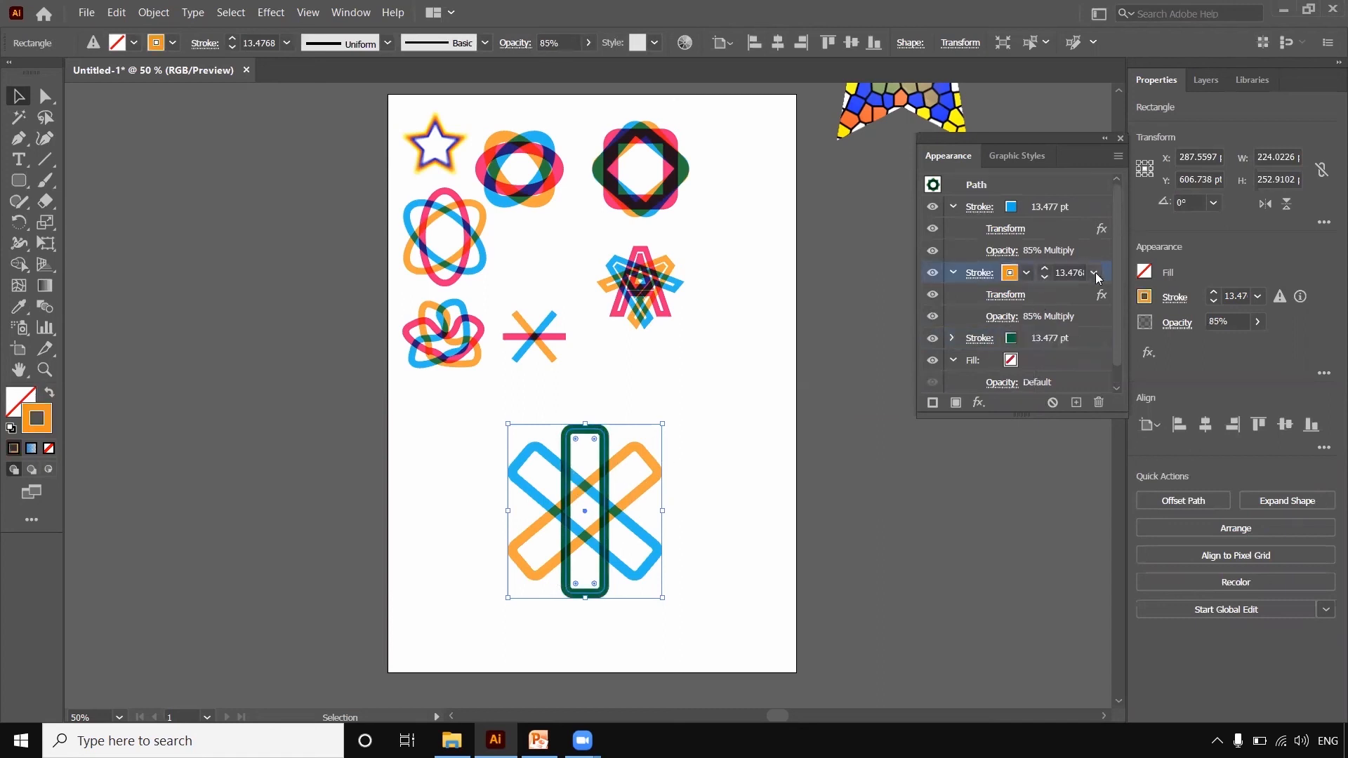
{"action": "left_click", "coordinate": [1095, 272]}
{"action": "left_click", "coordinate": [1010, 273]}
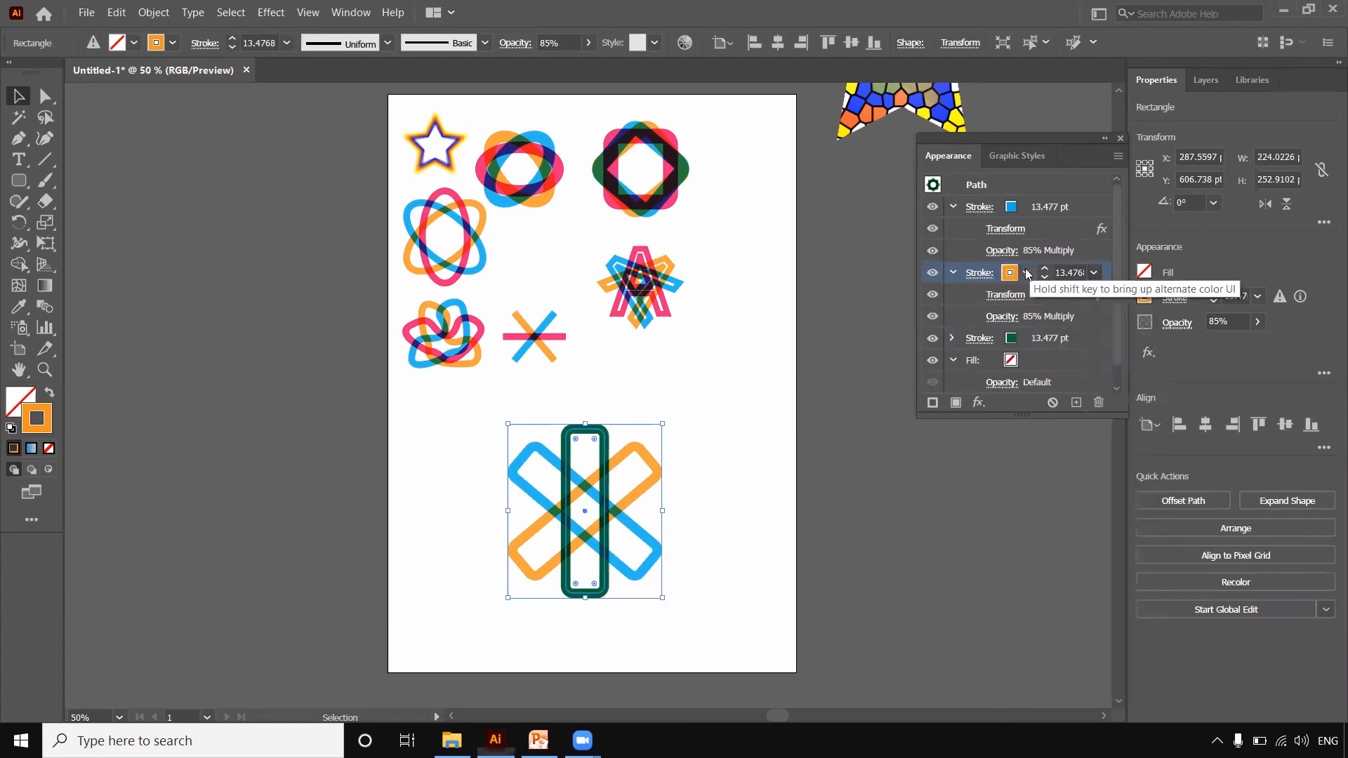
{"action": "left_click", "coordinate": [1010, 273]}
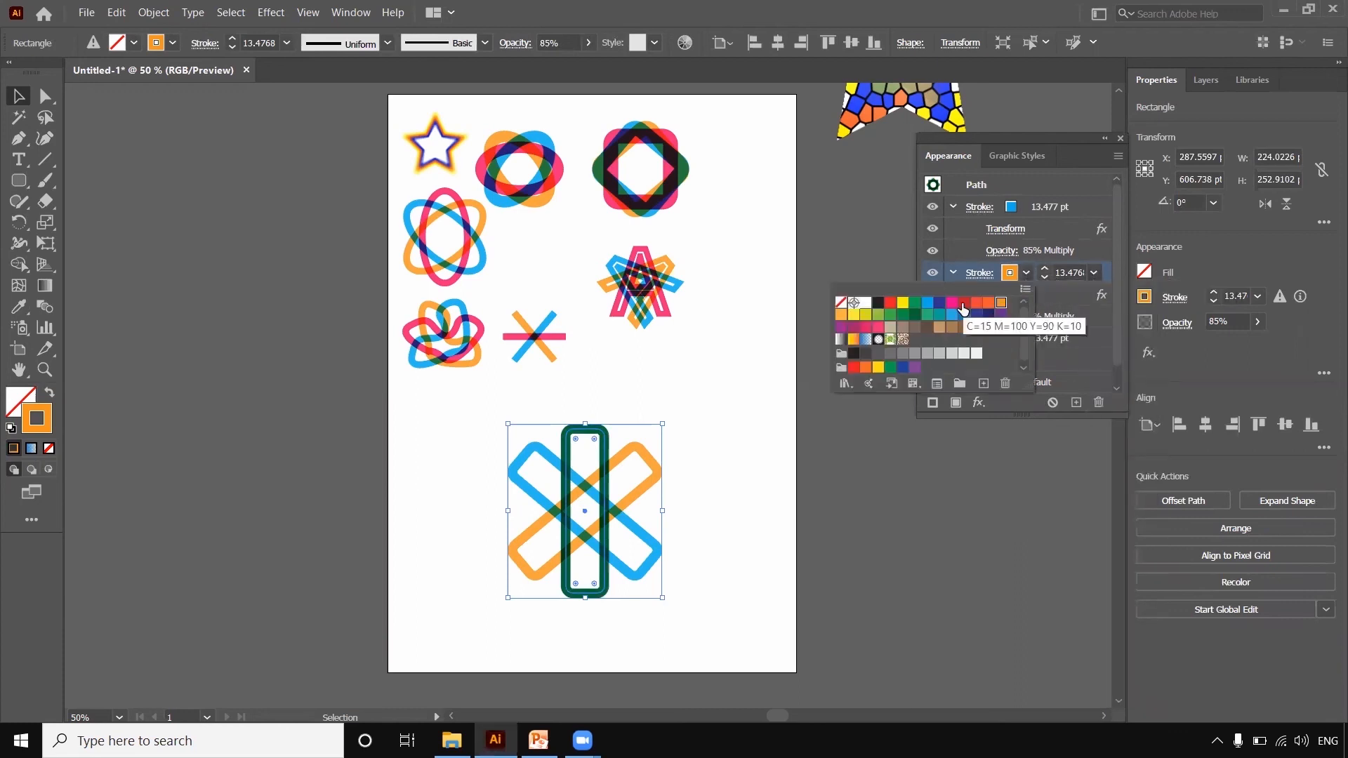
{"action": "left_click", "coordinate": [965, 302]}
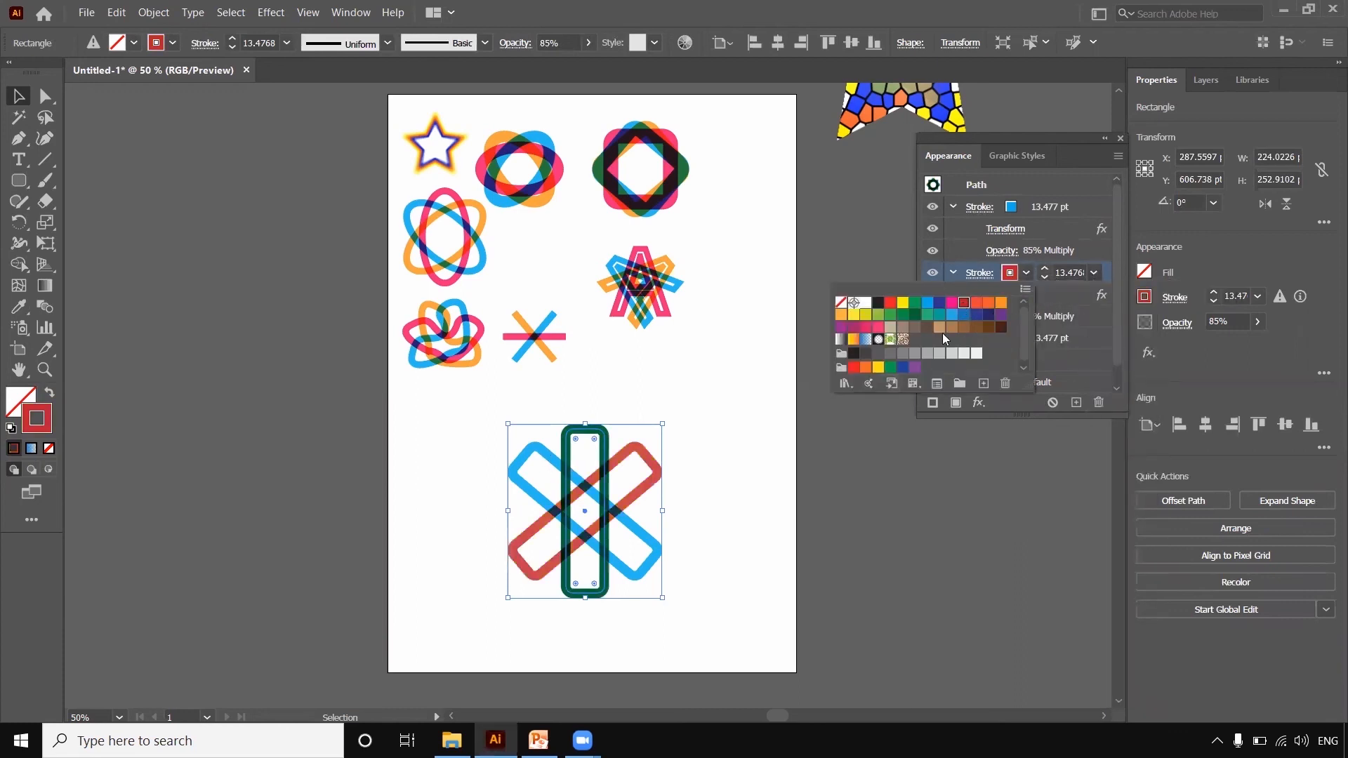
{"action": "left_click", "coordinate": [1045, 277]}
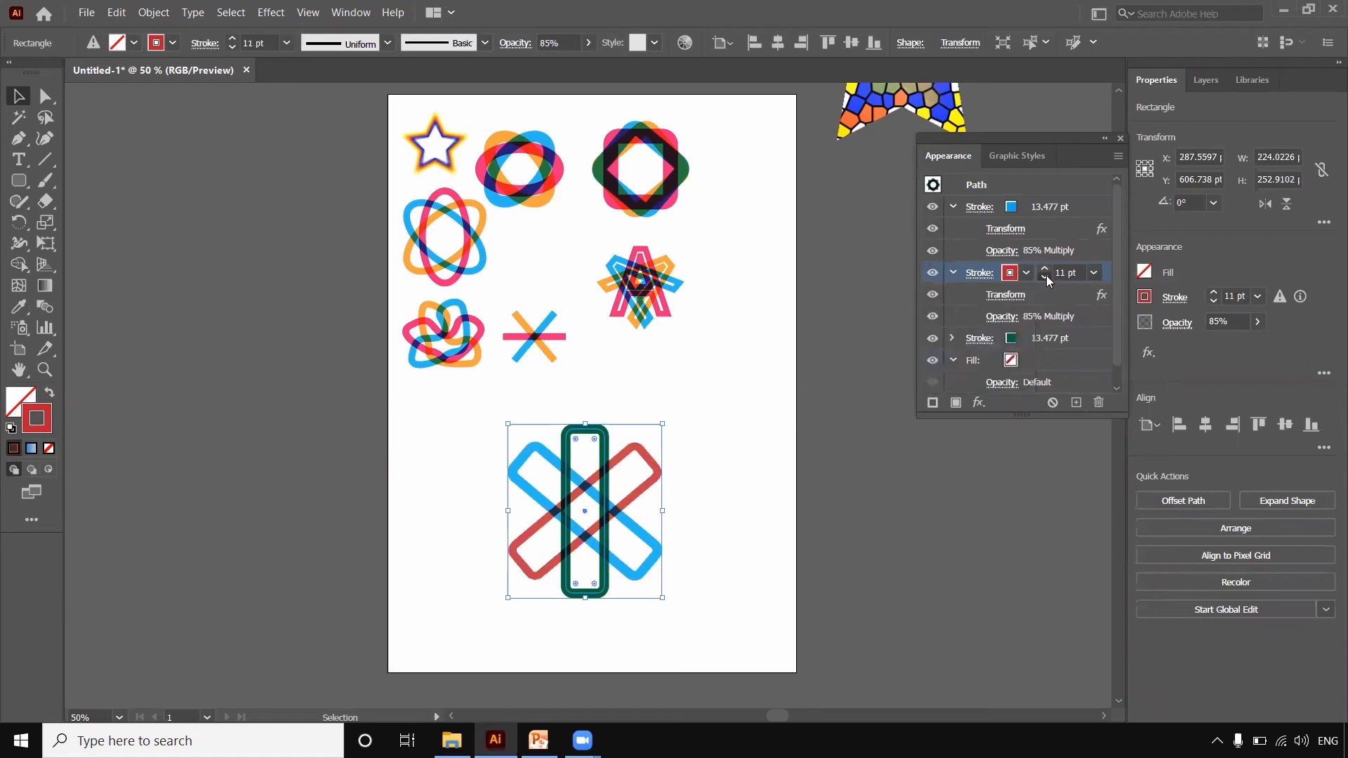
{"action": "left_click", "coordinate": [524, 450]}
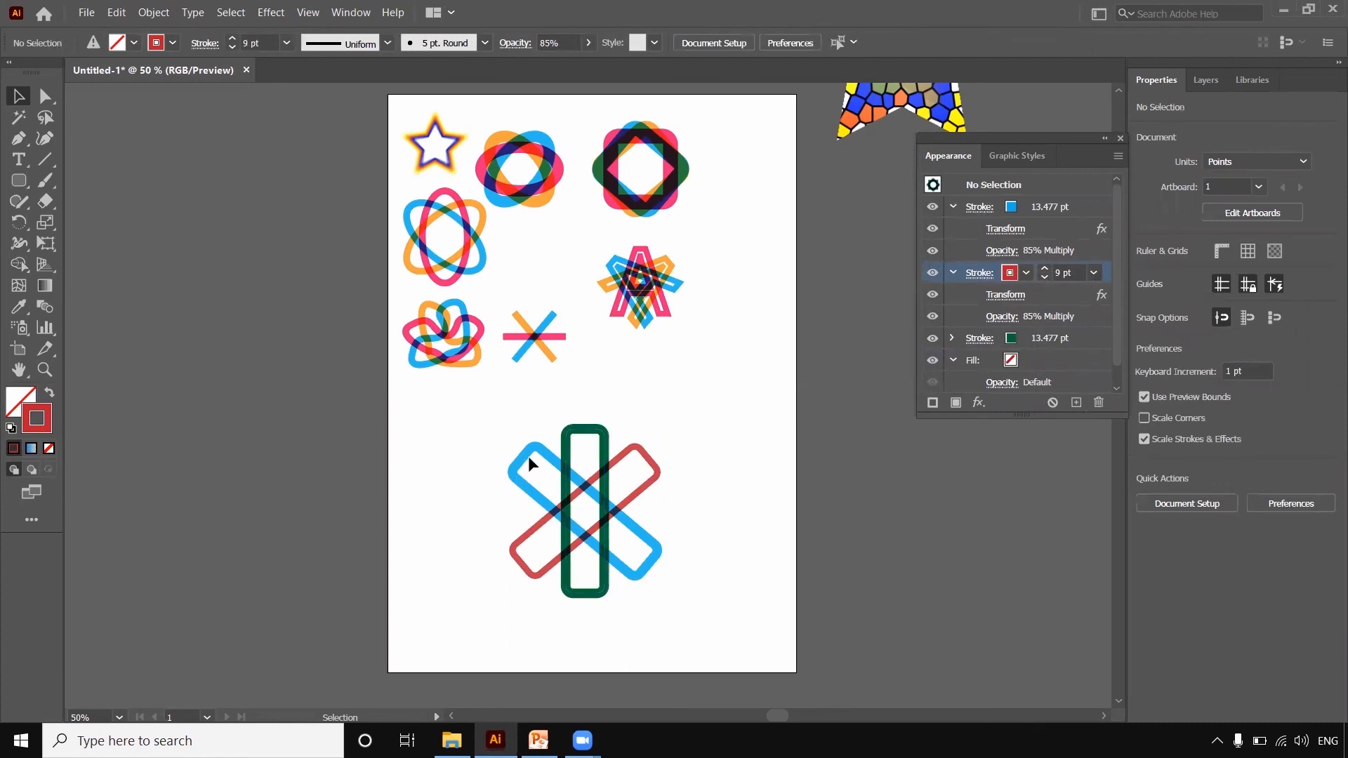
Recolour the enlarged figure's blue stroke to C=0 M=90 Y=85 K=0 and set its weight to 6 pt
{"action": "left_click", "coordinate": [571, 460]}
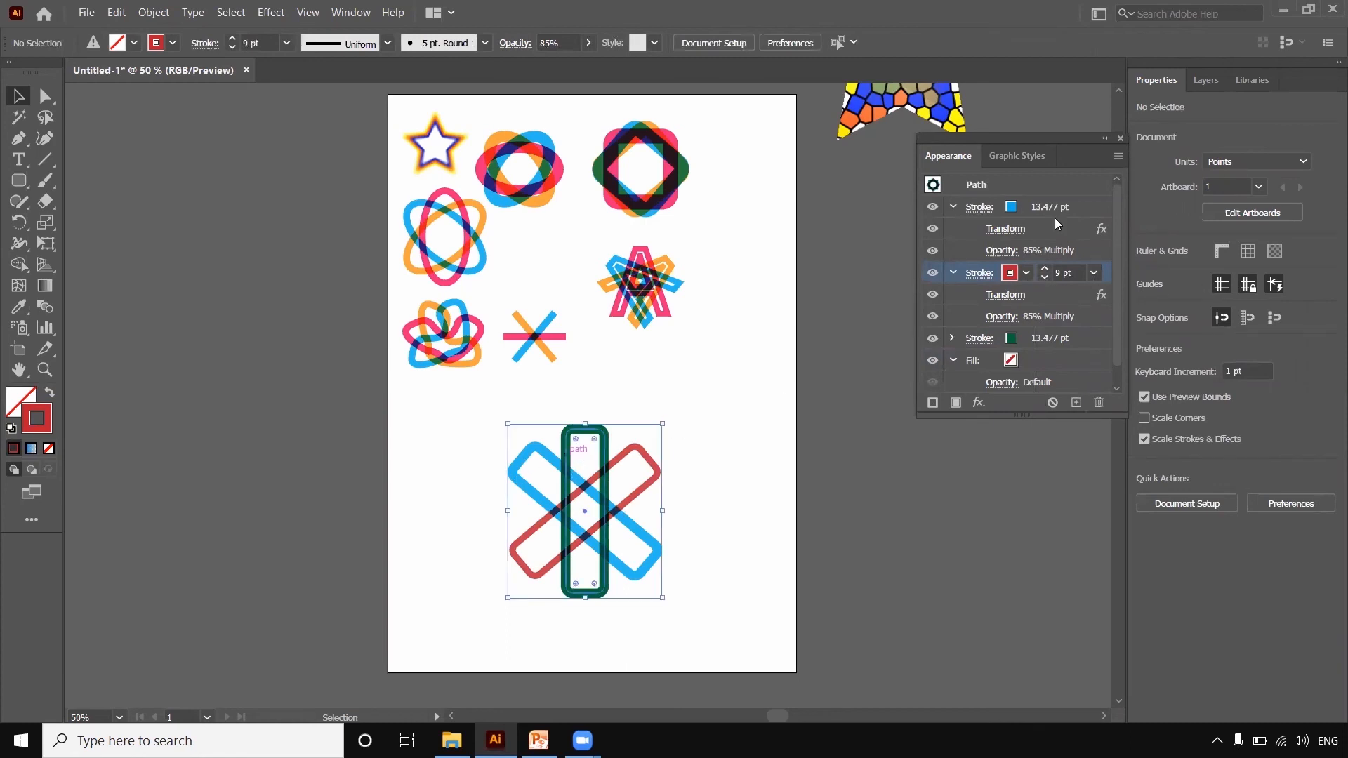
{"action": "left_click", "coordinate": [1076, 208]}
{"action": "left_click", "coordinate": [1095, 208]}
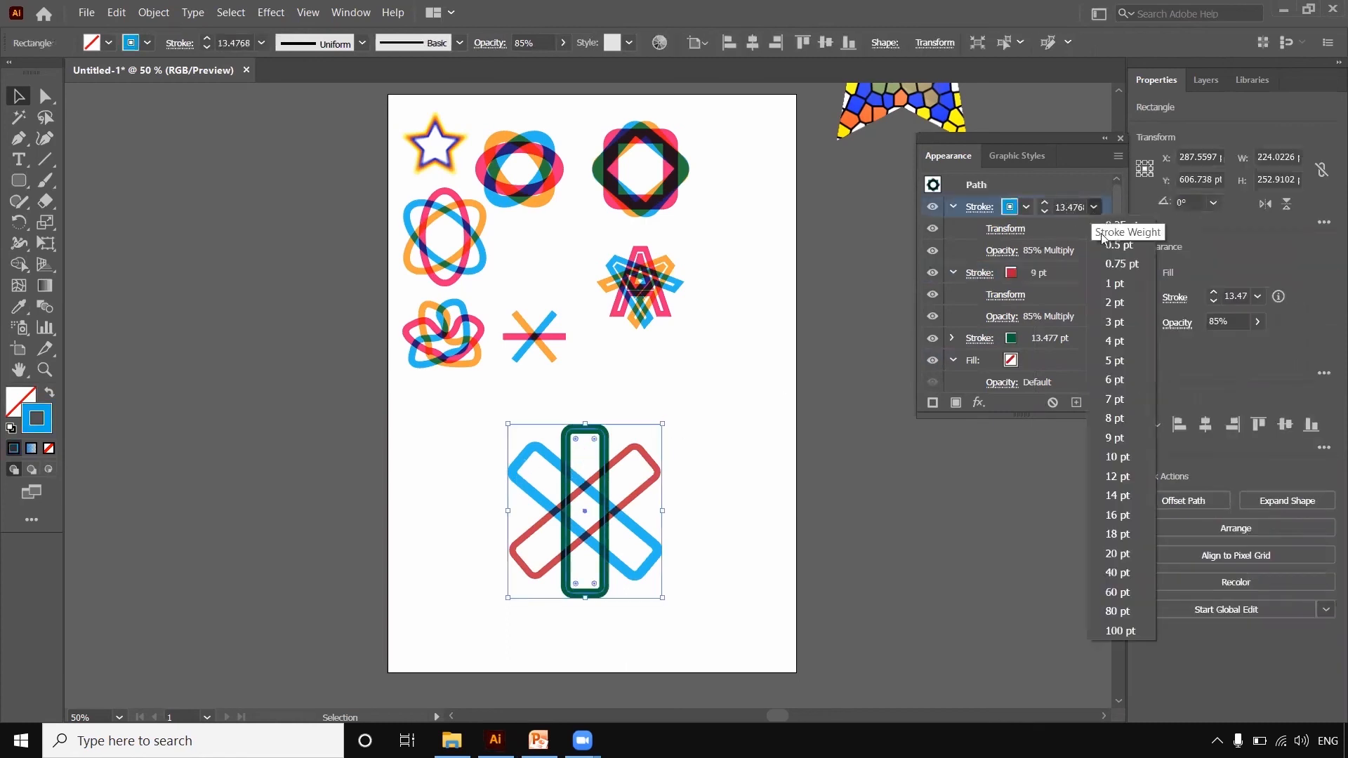
{"action": "left_click", "coordinate": [1026, 208]}
{"action": "left_click", "coordinate": [1026, 209]}
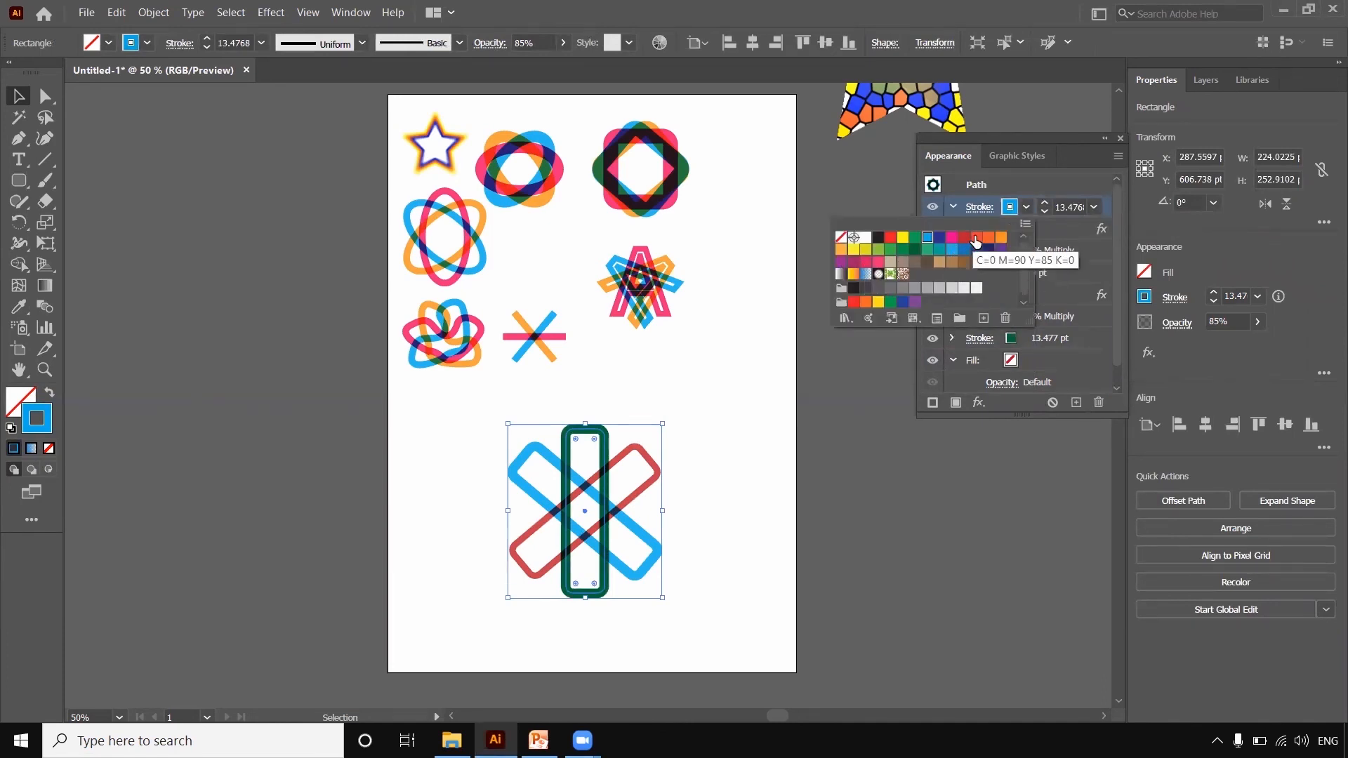
{"action": "left_click", "coordinate": [976, 239]}
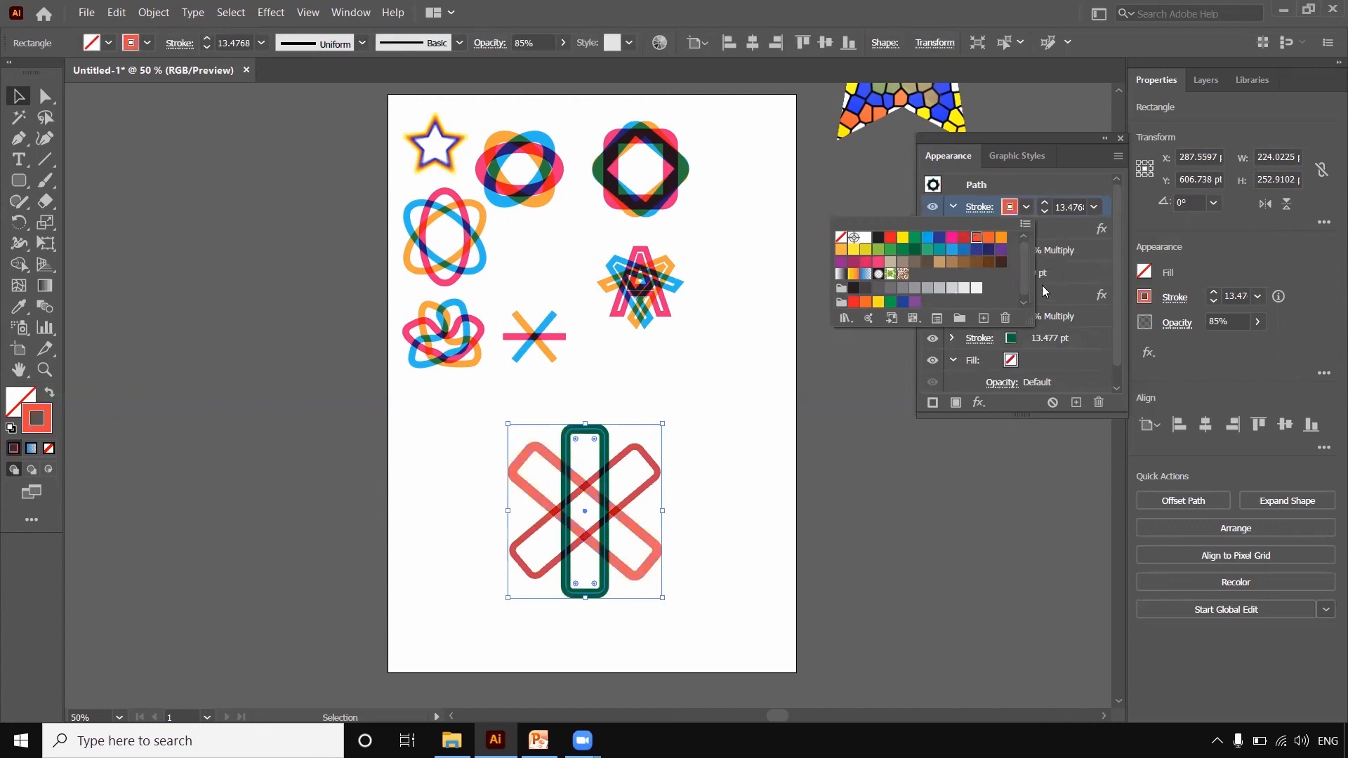
{"action": "left_click", "coordinate": [1045, 212]}
{"action": "left_click", "coordinate": [1045, 213]}
{"action": "left_click", "coordinate": [1044, 213]}
{"action": "left_click", "coordinate": [1045, 213]}
{"action": "left_click", "coordinate": [1044, 213]}
{"action": "left_click", "coordinate": [1044, 213]}
{"action": "left_click", "coordinate": [1045, 213]}
{"action": "left_click", "coordinate": [1044, 212]}
{"action": "left_click", "coordinate": [677, 520]}
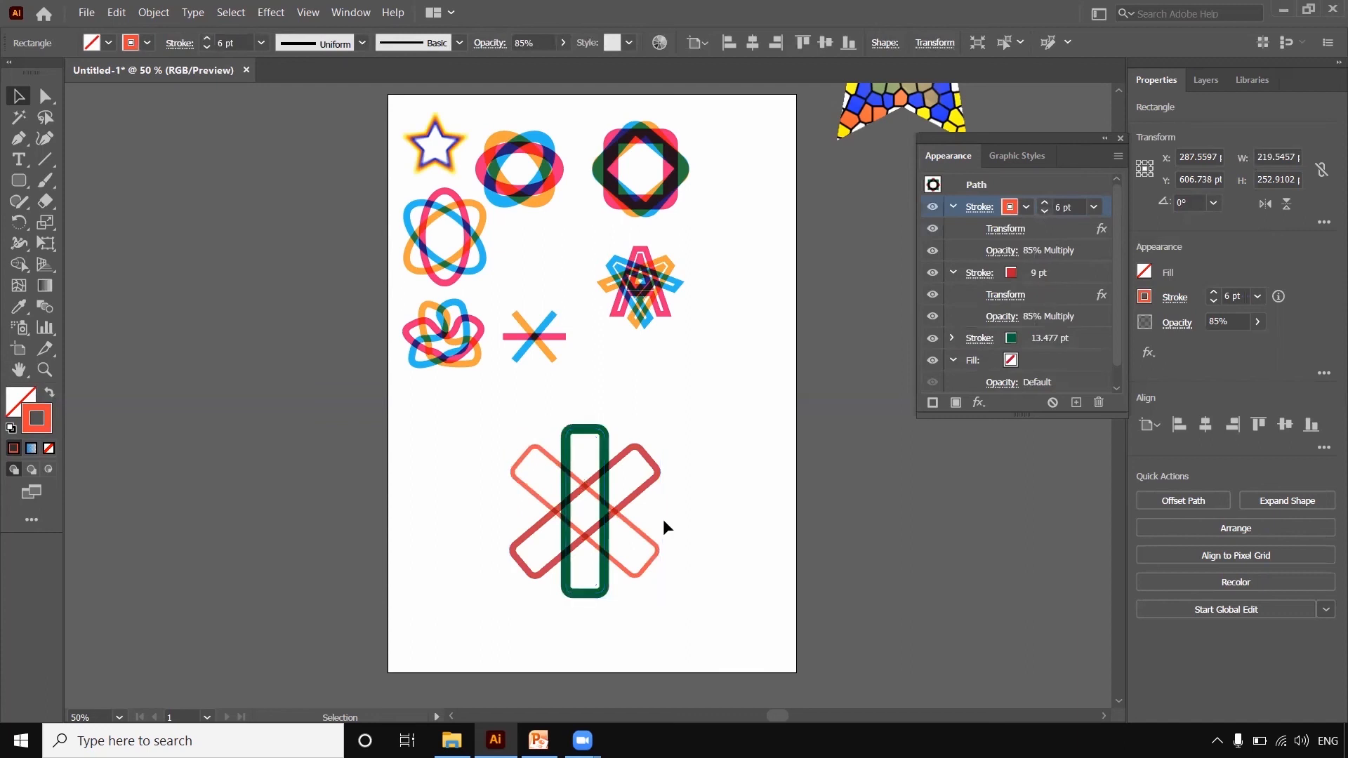
Try to add a Scribble effect with default settings to the enlarged figure's 6 pt stroke
{"action": "left_click", "coordinate": [977, 207]}
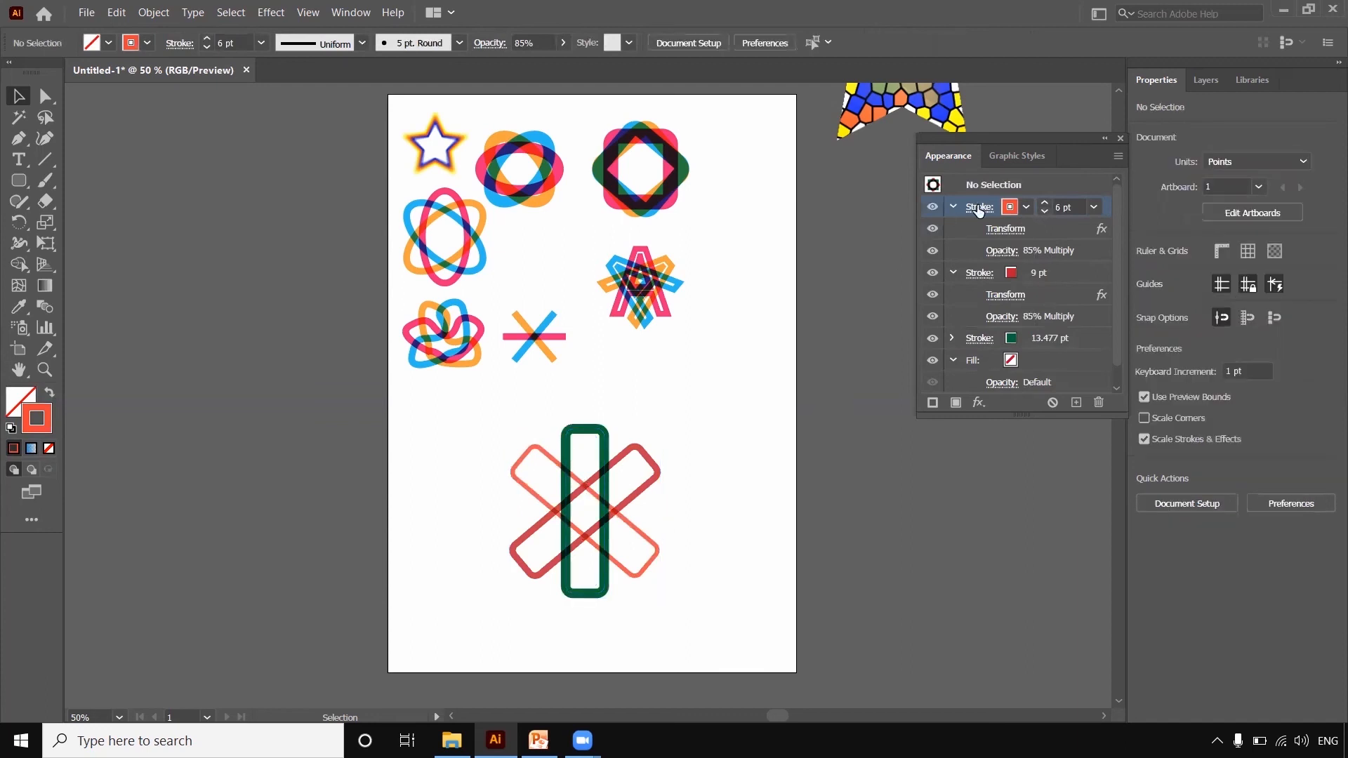
{"action": "left_click", "coordinate": [1108, 207]}
{"action": "left_click", "coordinate": [977, 403]}
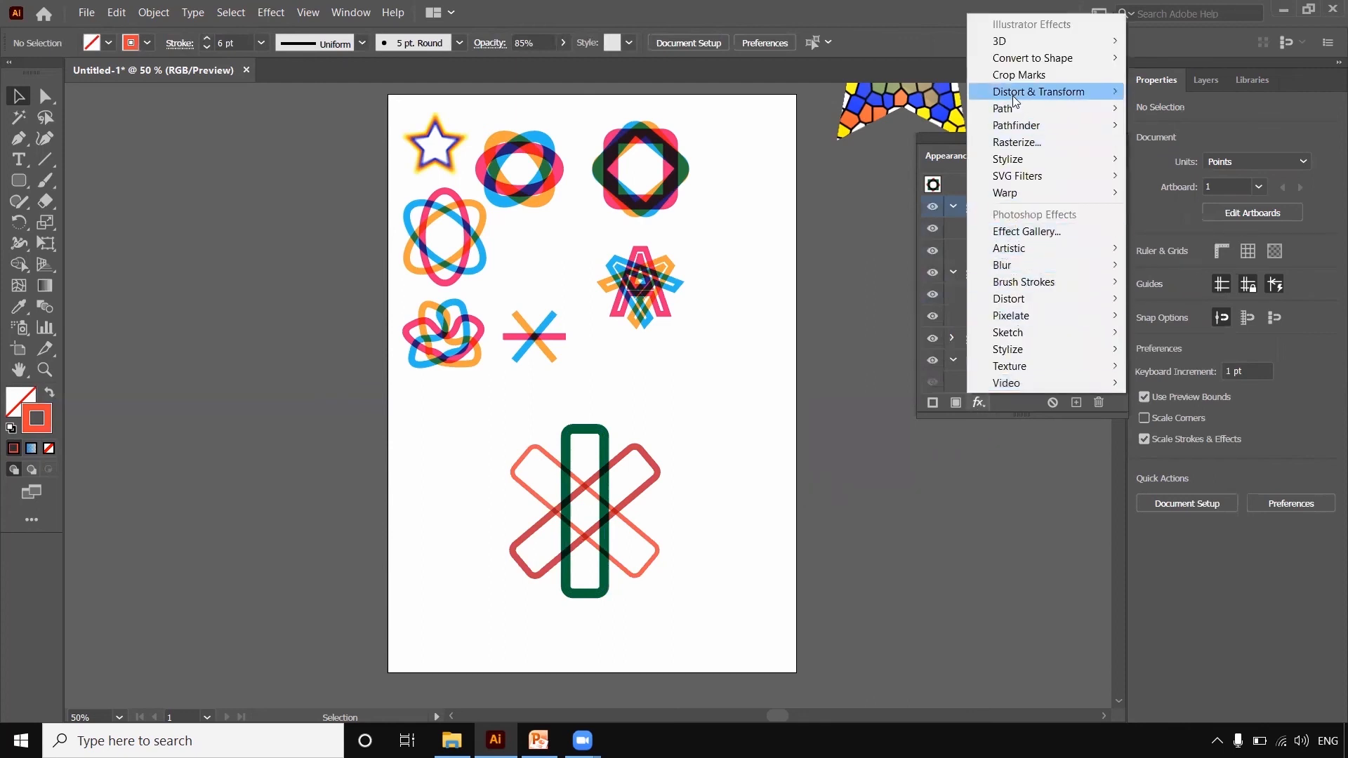
{"action": "mouse_move", "coordinate": [1013, 109]}
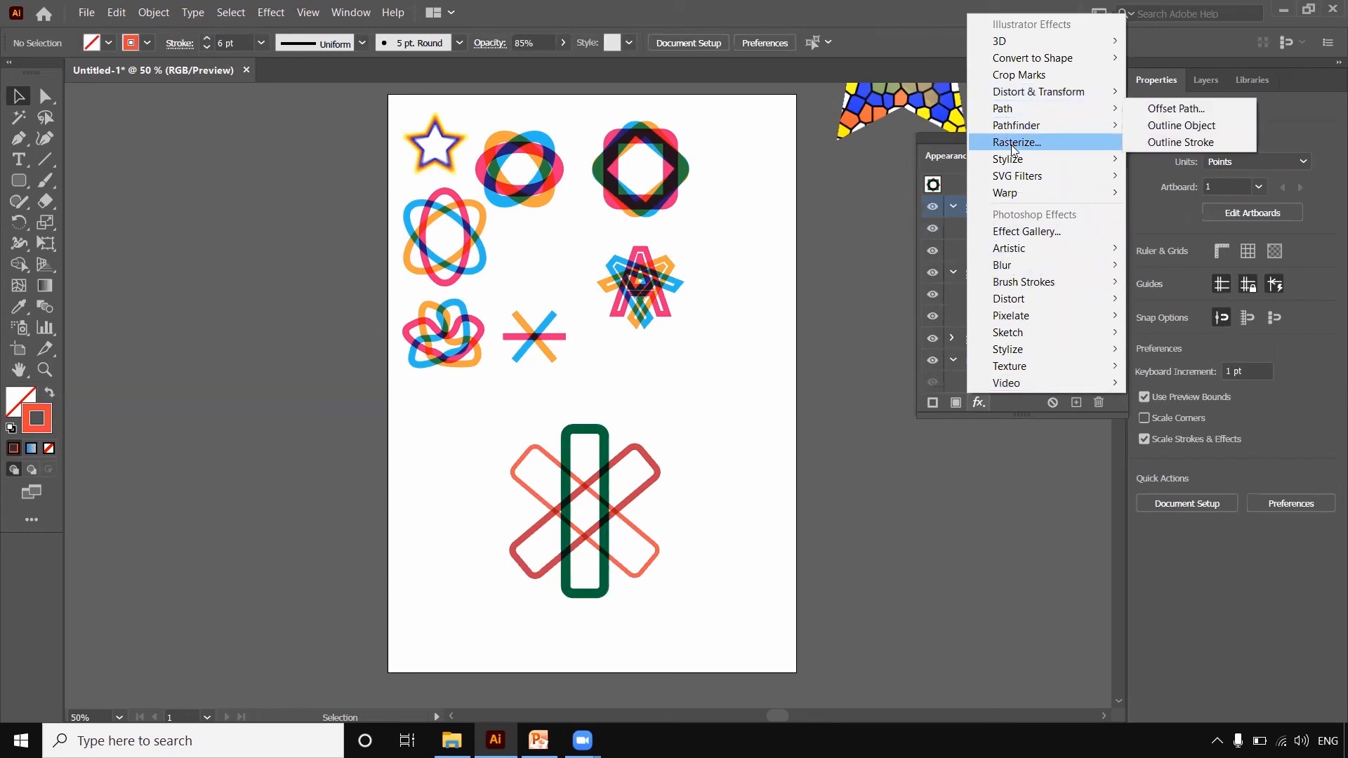
{"action": "mouse_move", "coordinate": [1013, 162]}
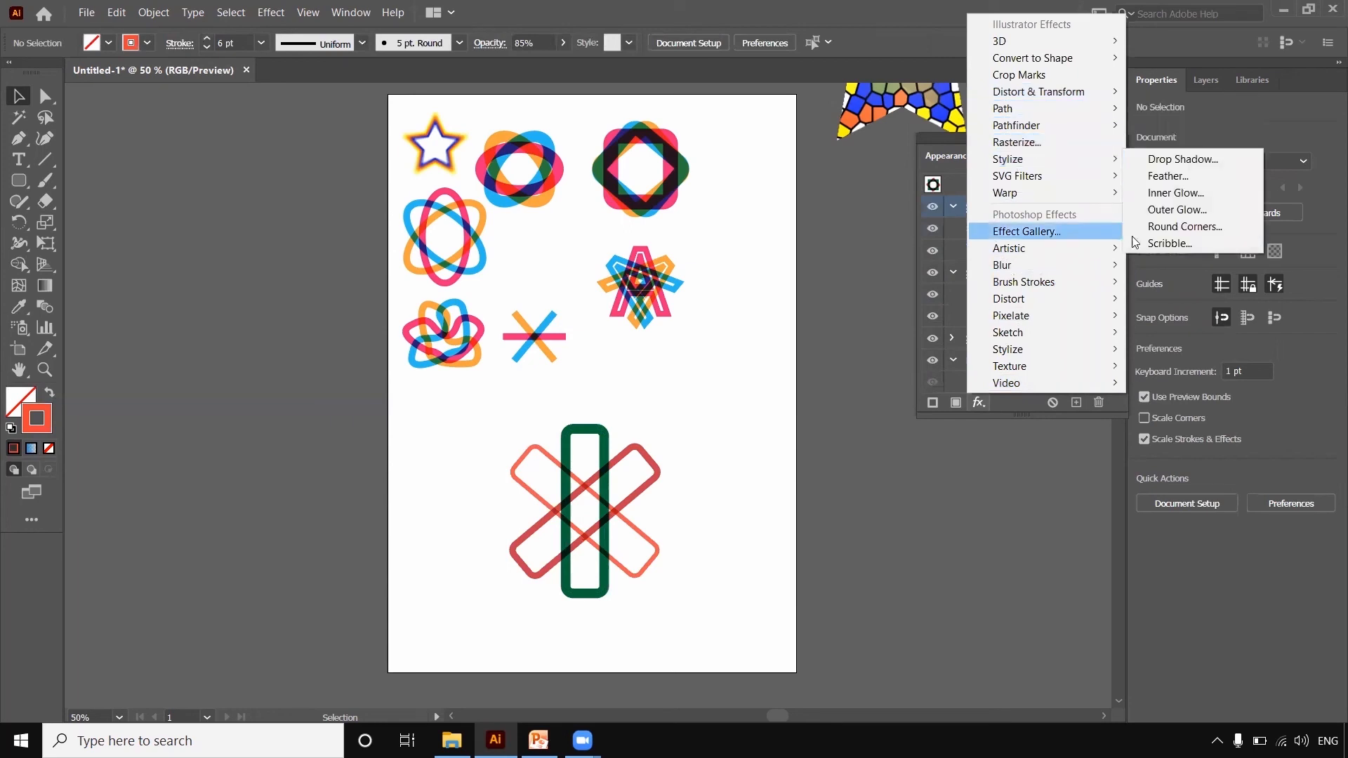
{"action": "left_click", "coordinate": [1152, 246]}
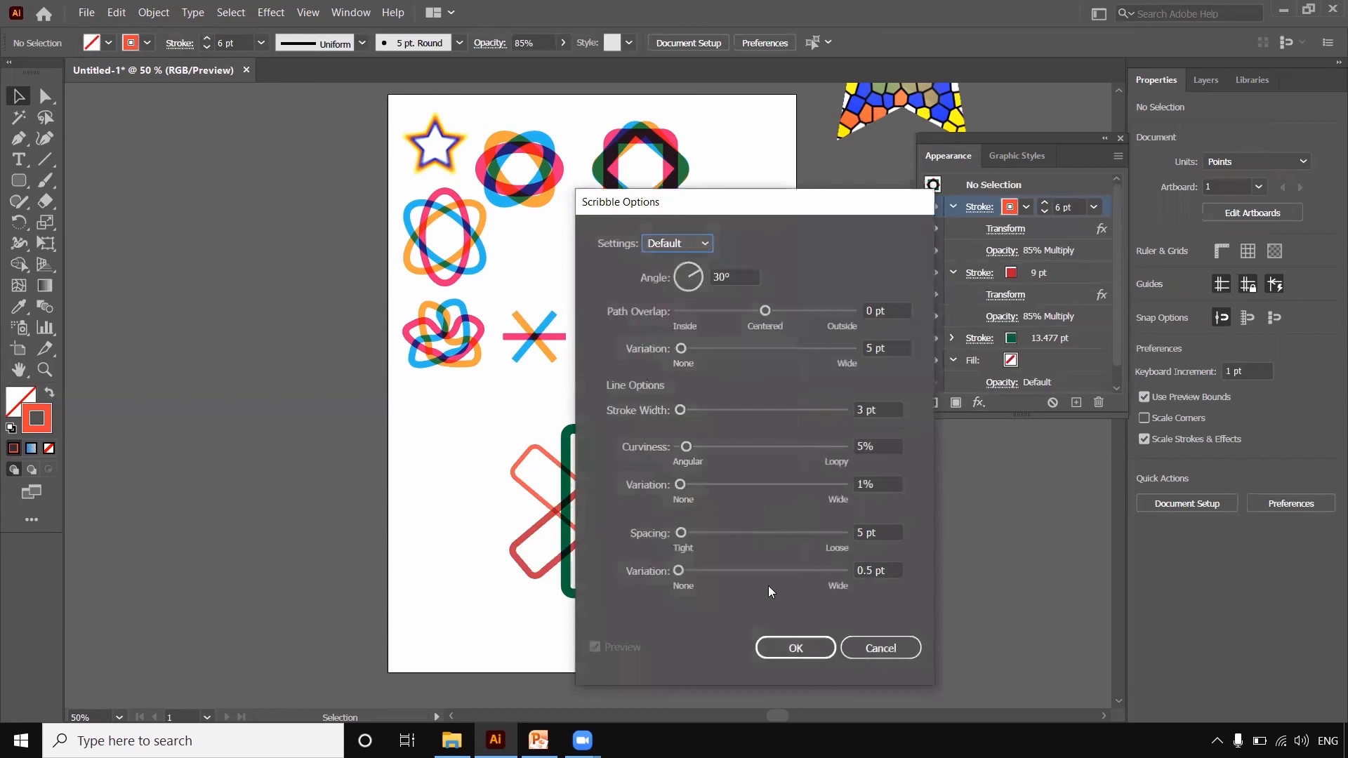
{"action": "left_click", "coordinate": [795, 655]}
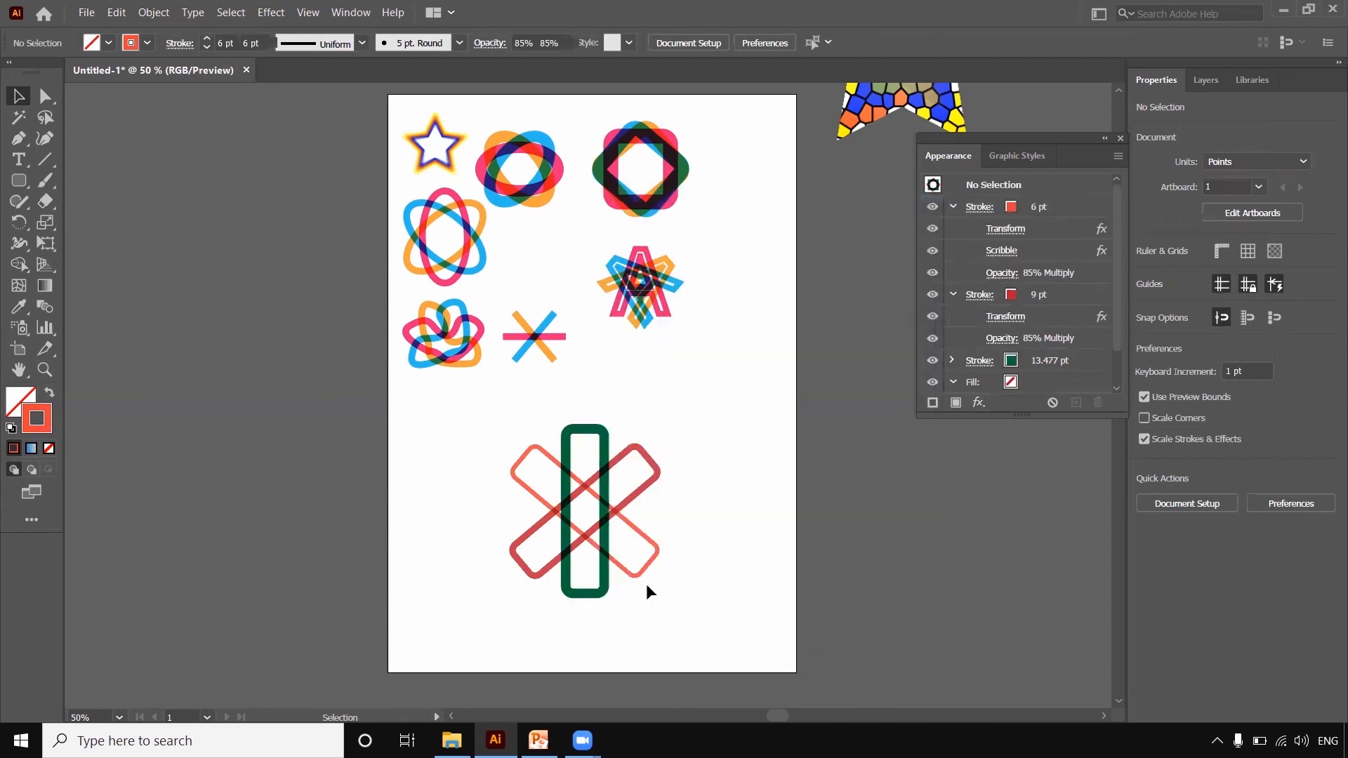
Apply a Zig Zag effect to the whole enlarged figure with 10 pt absolute size, 4 ridges per segment and corner points
{"action": "left_click", "coordinate": [630, 527]}
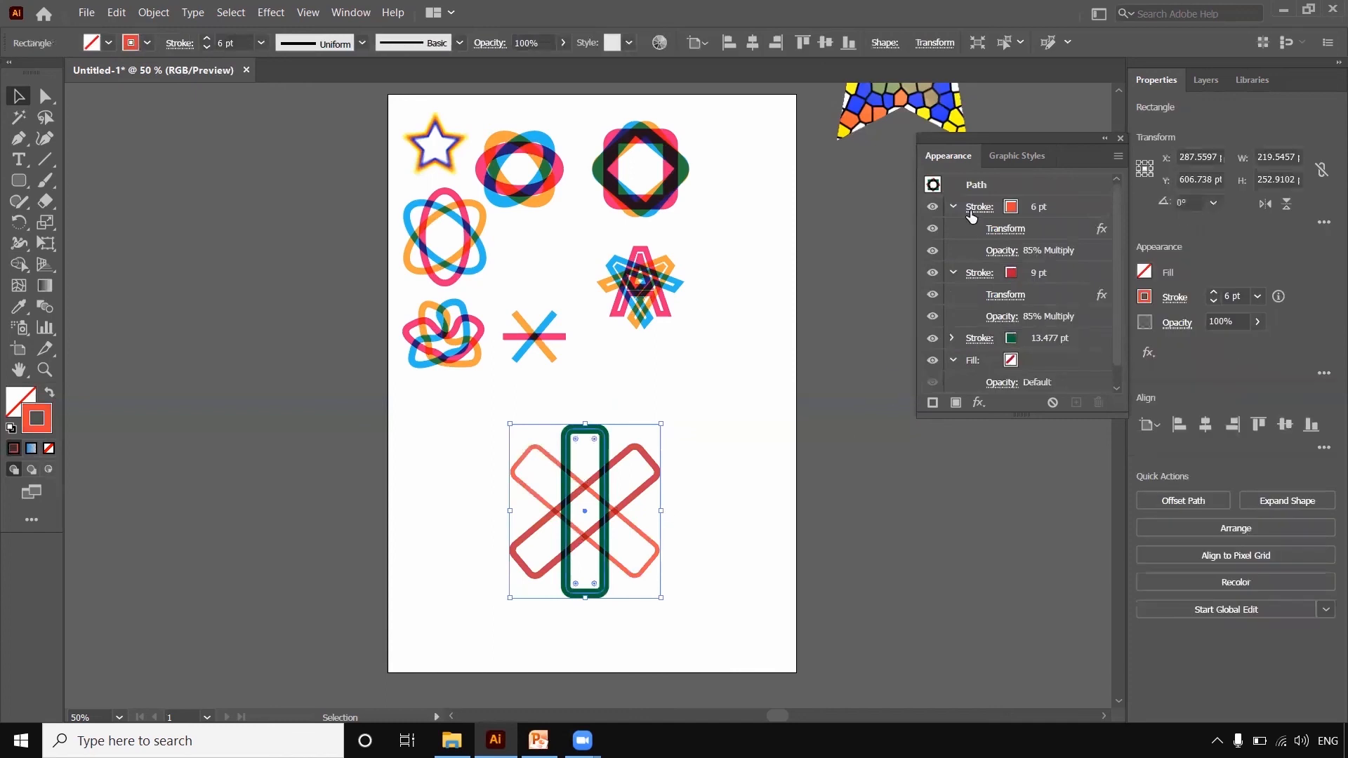
{"action": "left_click", "coordinate": [979, 402]}
{"action": "mouse_move", "coordinate": [1010, 351]}
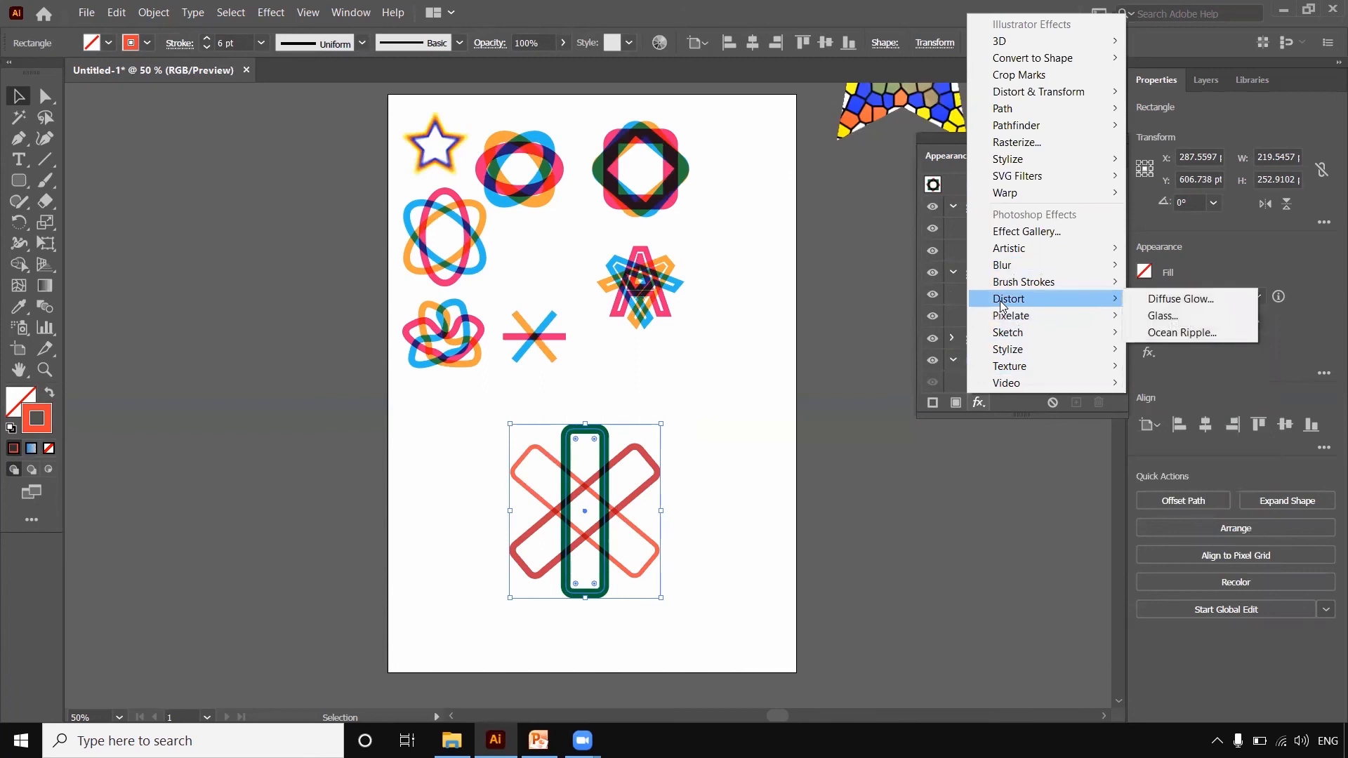
{"action": "mouse_move", "coordinate": [1052, 286]}
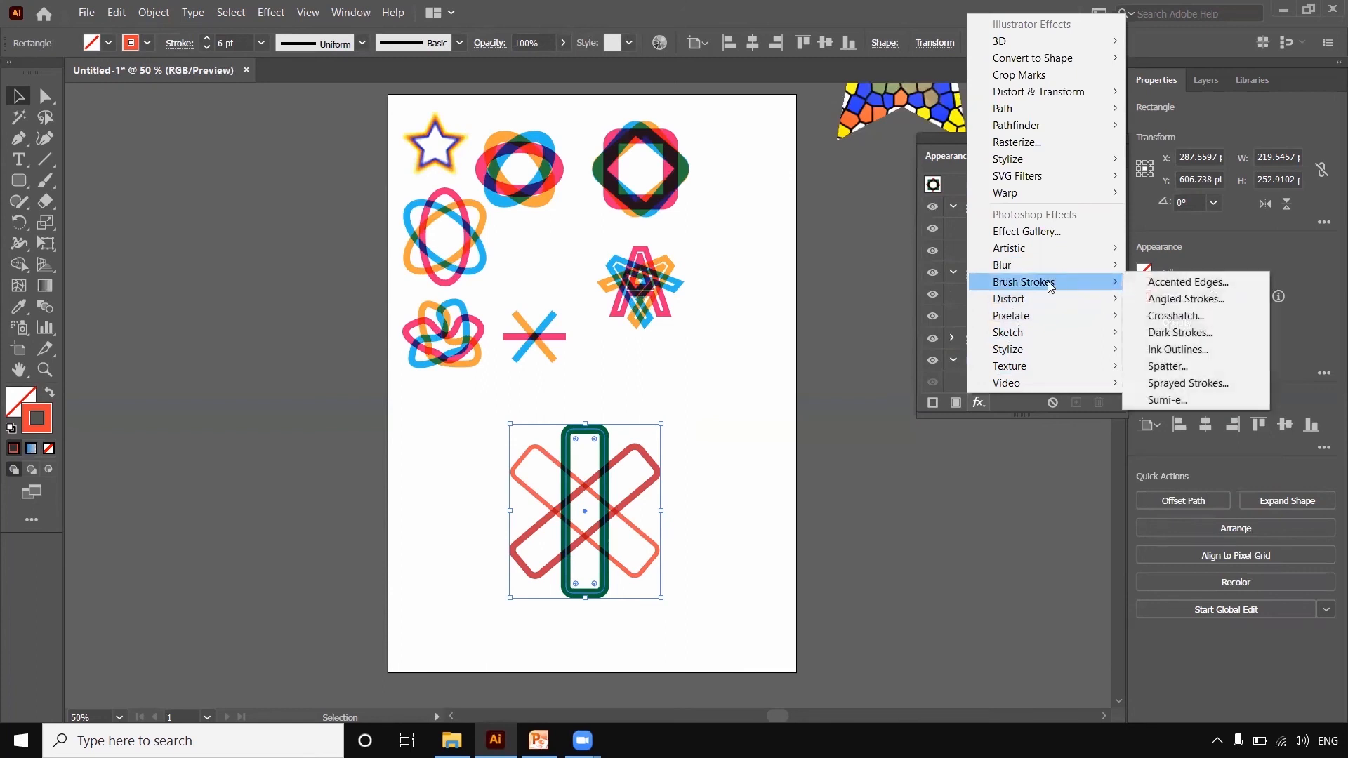
{"action": "mouse_move", "coordinate": [1015, 253]}
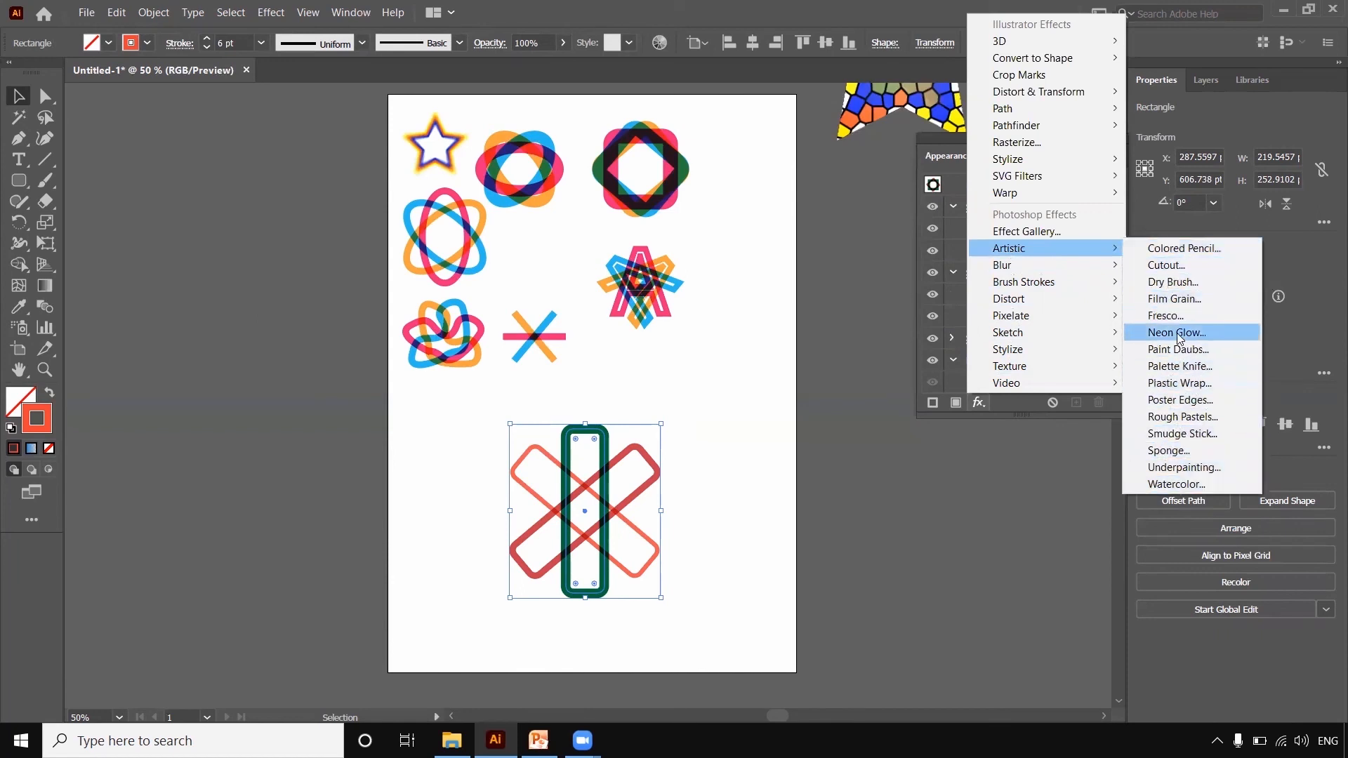
{"action": "mouse_move", "coordinate": [1018, 165]}
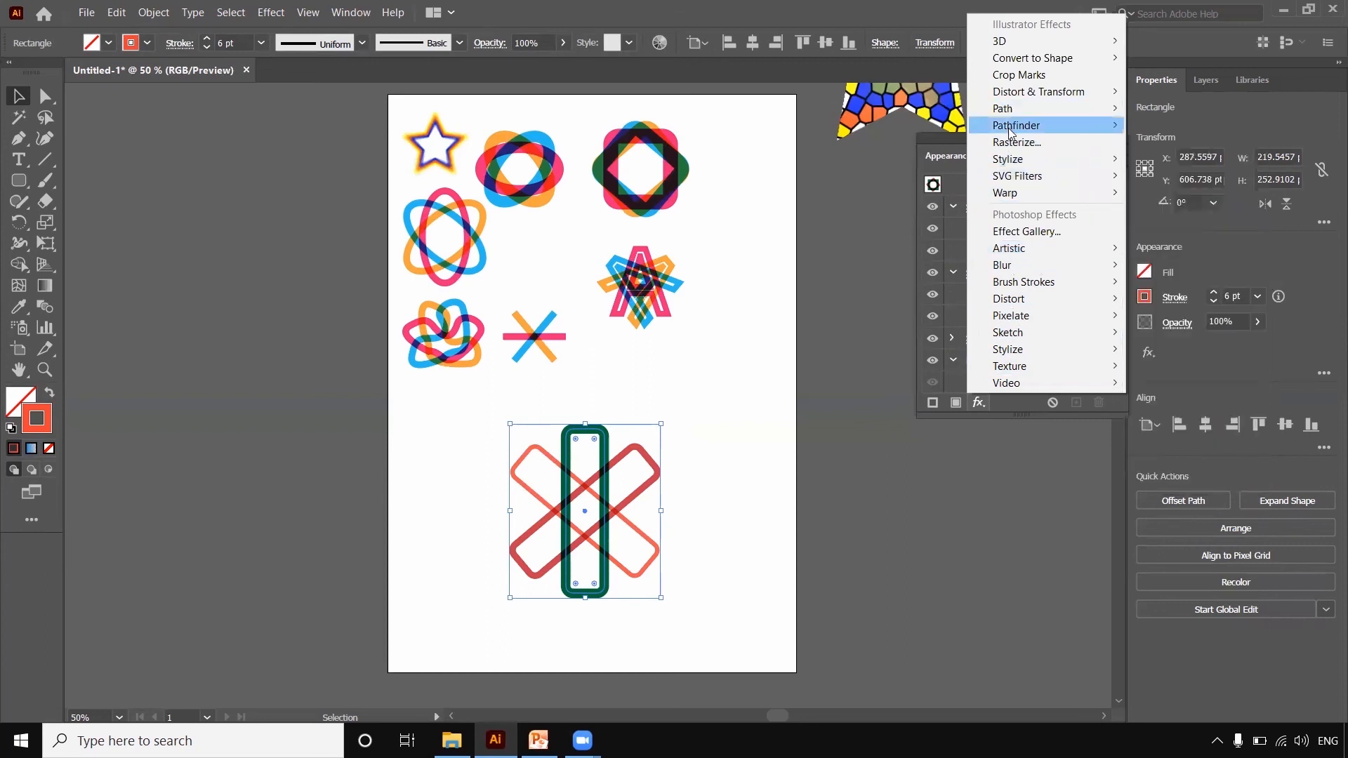
{"action": "mouse_move", "coordinate": [1008, 66]}
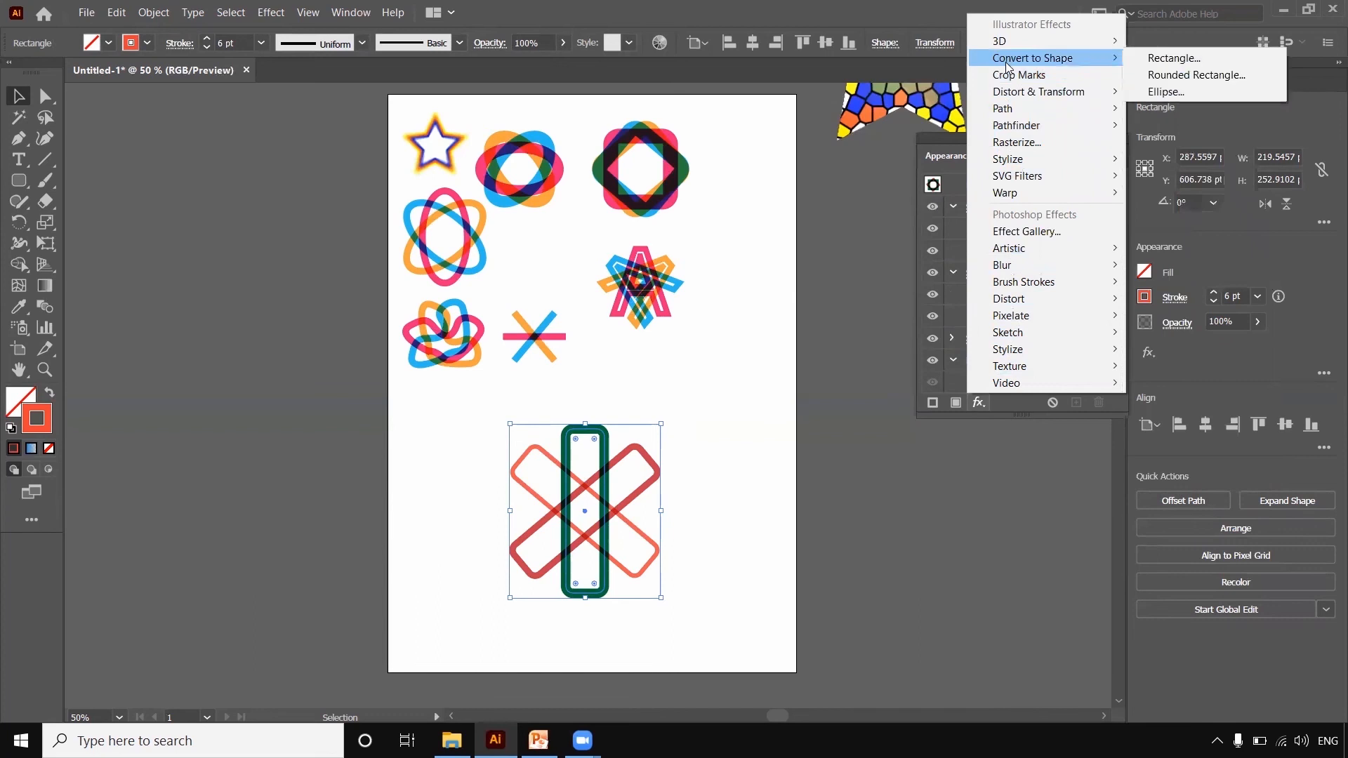
{"action": "mouse_move", "coordinate": [1016, 92]}
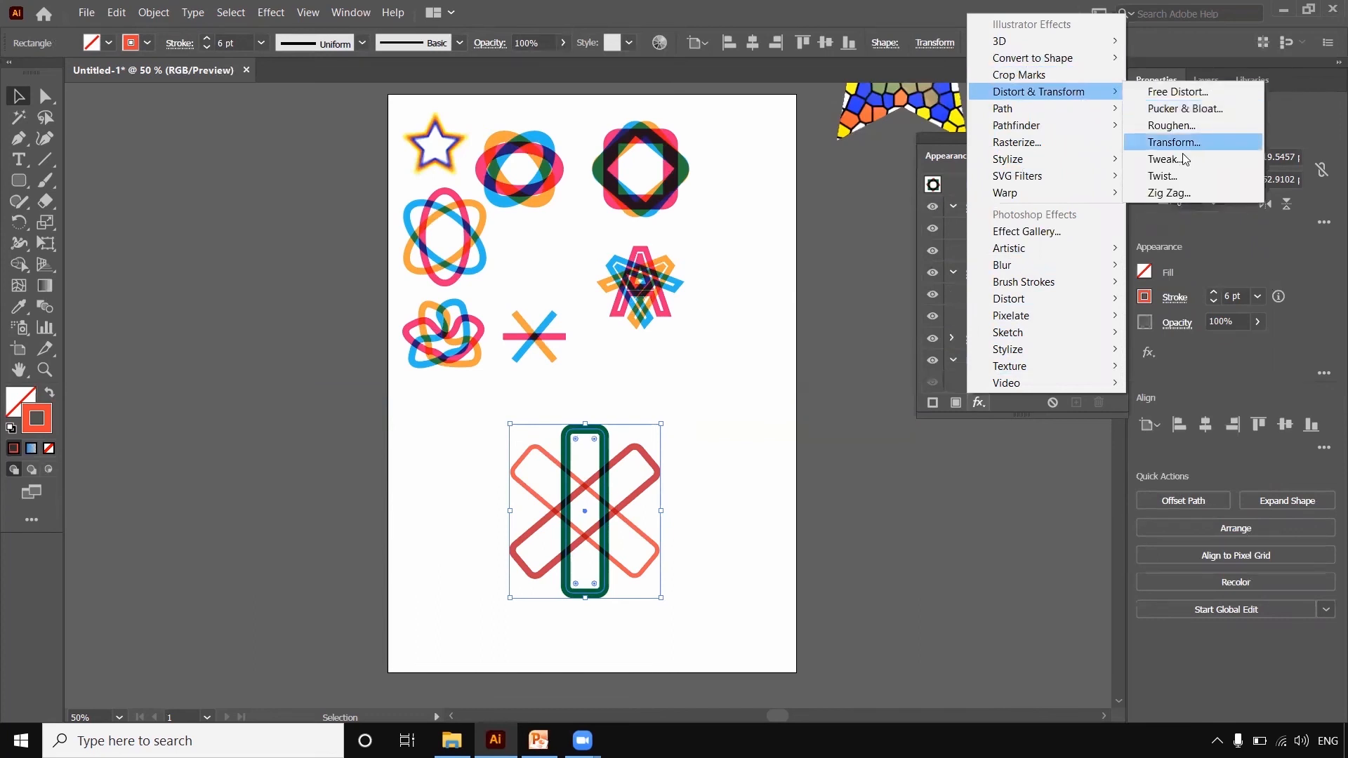
{"action": "left_click", "coordinate": [1170, 192]}
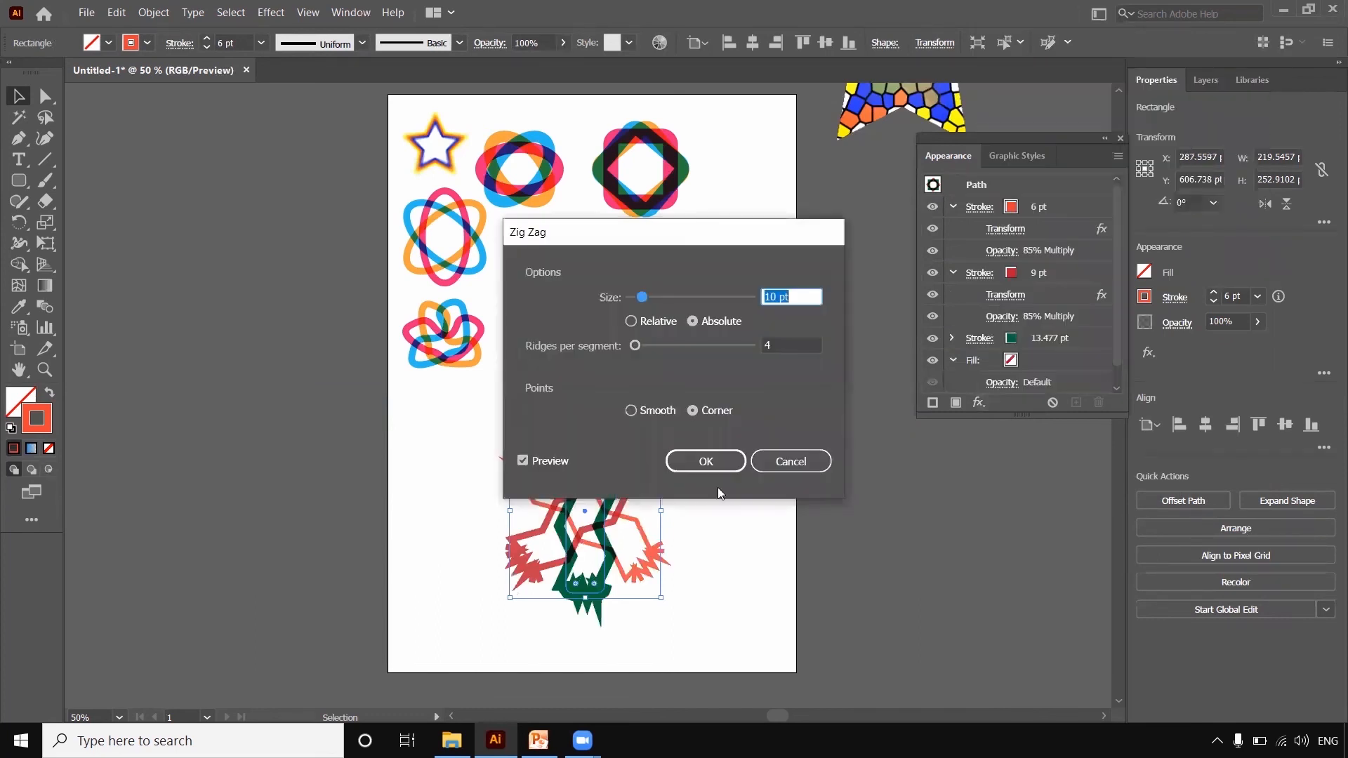
{"action": "left_click", "coordinate": [703, 461]}
{"action": "left_click", "coordinate": [725, 533]}
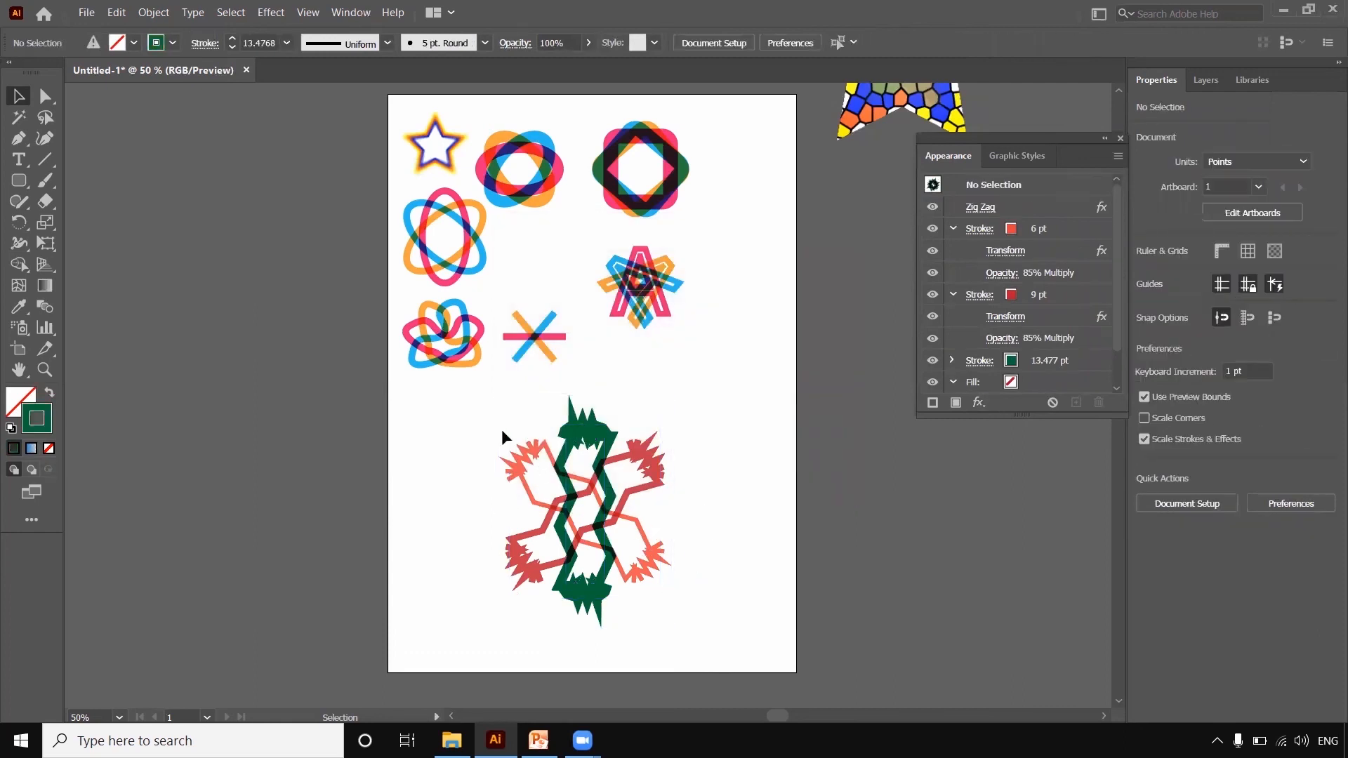
{"action": "left_click", "coordinate": [611, 531]}
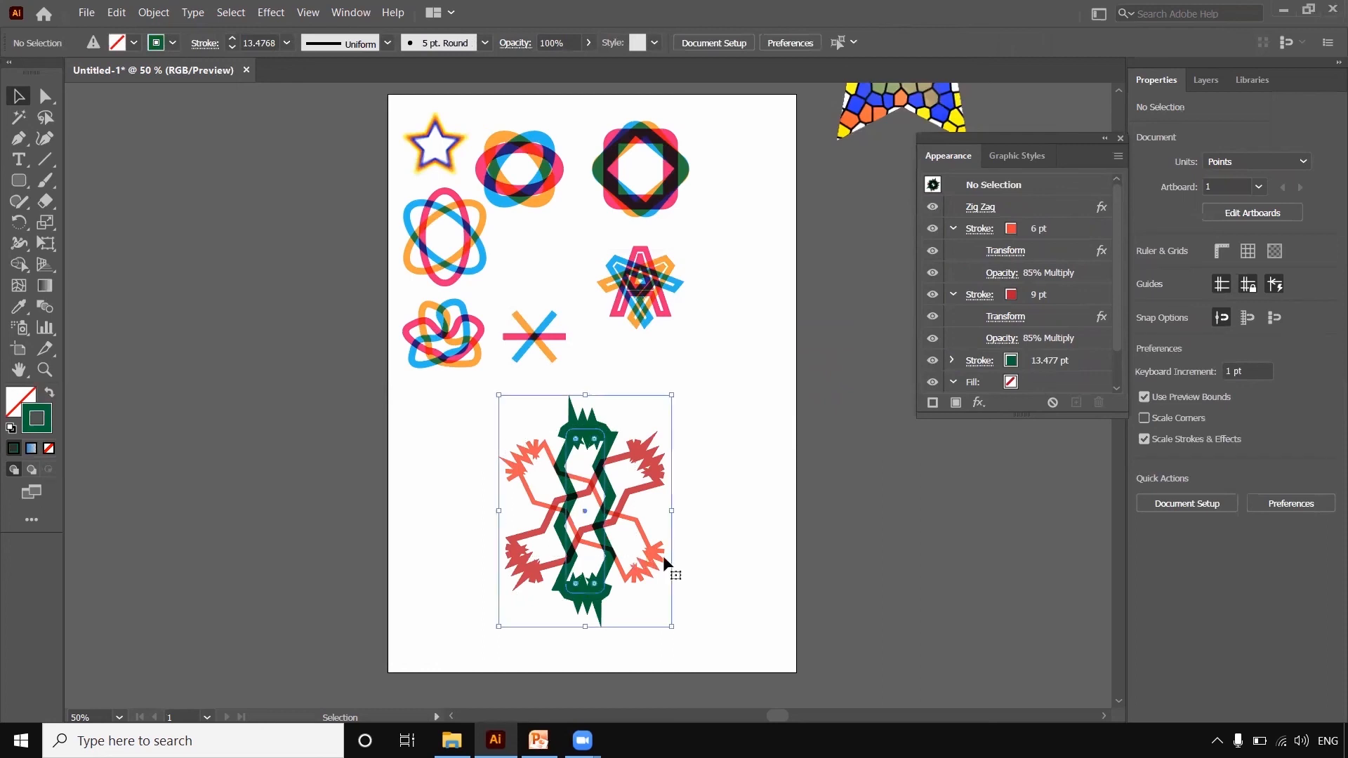
{"action": "left_click", "coordinate": [716, 533]}
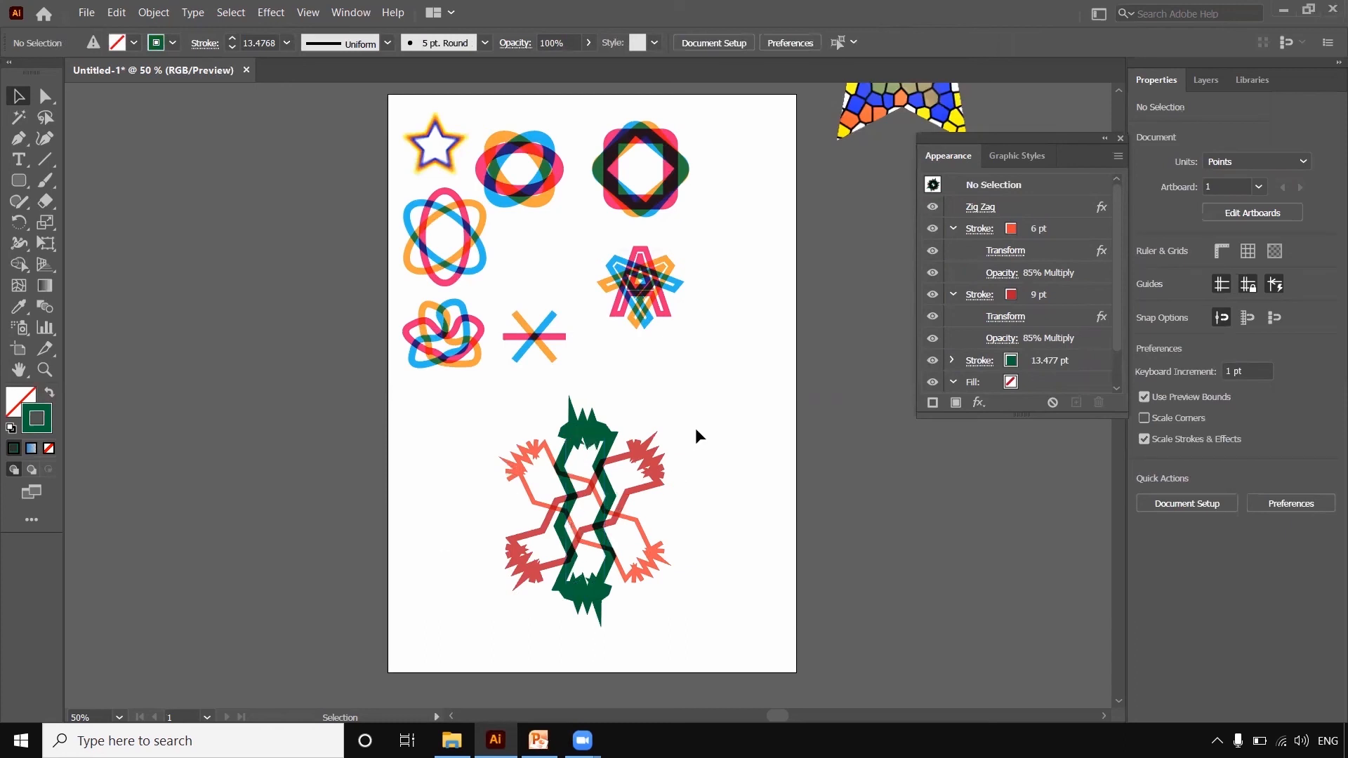
Undo the Zig Zag effect and the weight and colour edits on the figure's blue and orange strokes, keeping the green stroke
{"action": "left_click_drag", "start_coordinate": [685, 417], "coordinate": [532, 566]}
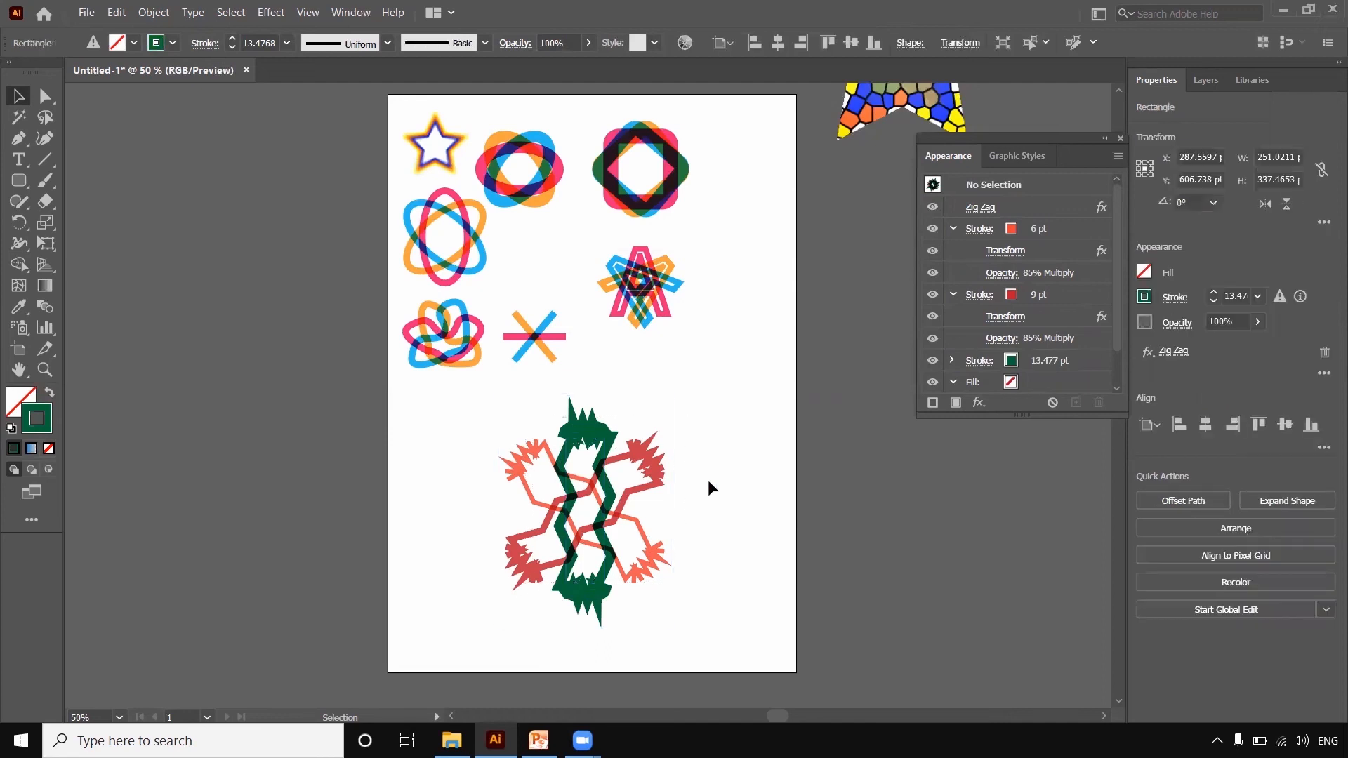
{"action": "left_click", "coordinate": [708, 481]}
{"action": "key", "text": "ctrl+z"}
{"action": "key", "text": "ctrl+z"}
{"action": "key", "text": "ctrl+z"}
{"action": "key", "text": "ctrl+z"}
{"action": "key", "text": "ctrl+z"}
{"action": "key", "text": "ctrl+z"}
{"action": "key", "text": "ctrl+z"}
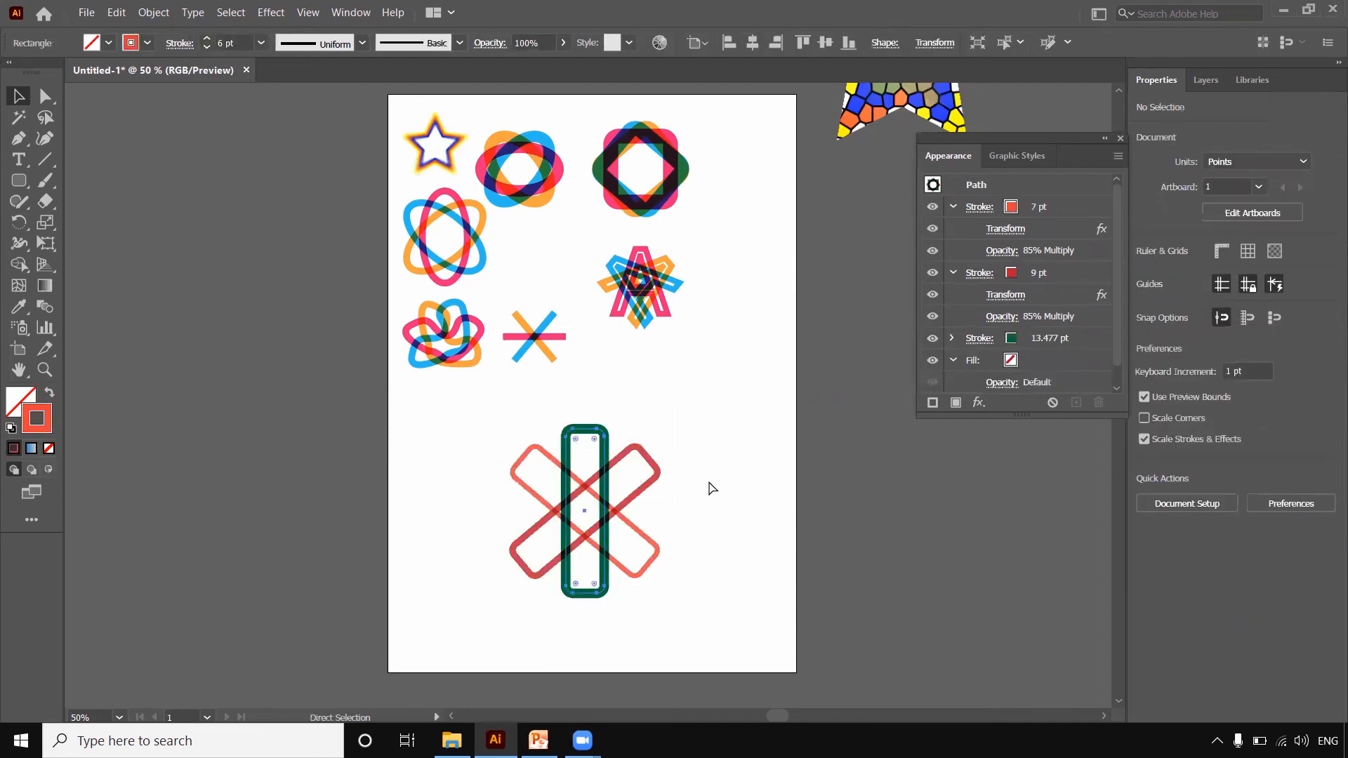
{"action": "key", "text": "ctrl+z"}
{"action": "key", "text": "ctrl+z"}
{"action": "key", "text": "ctrl+z"}
{"action": "key", "text": "ctrl+z"}
{"action": "key", "text": "ctrl+z"}
{"action": "key", "text": "ctrl+z"}
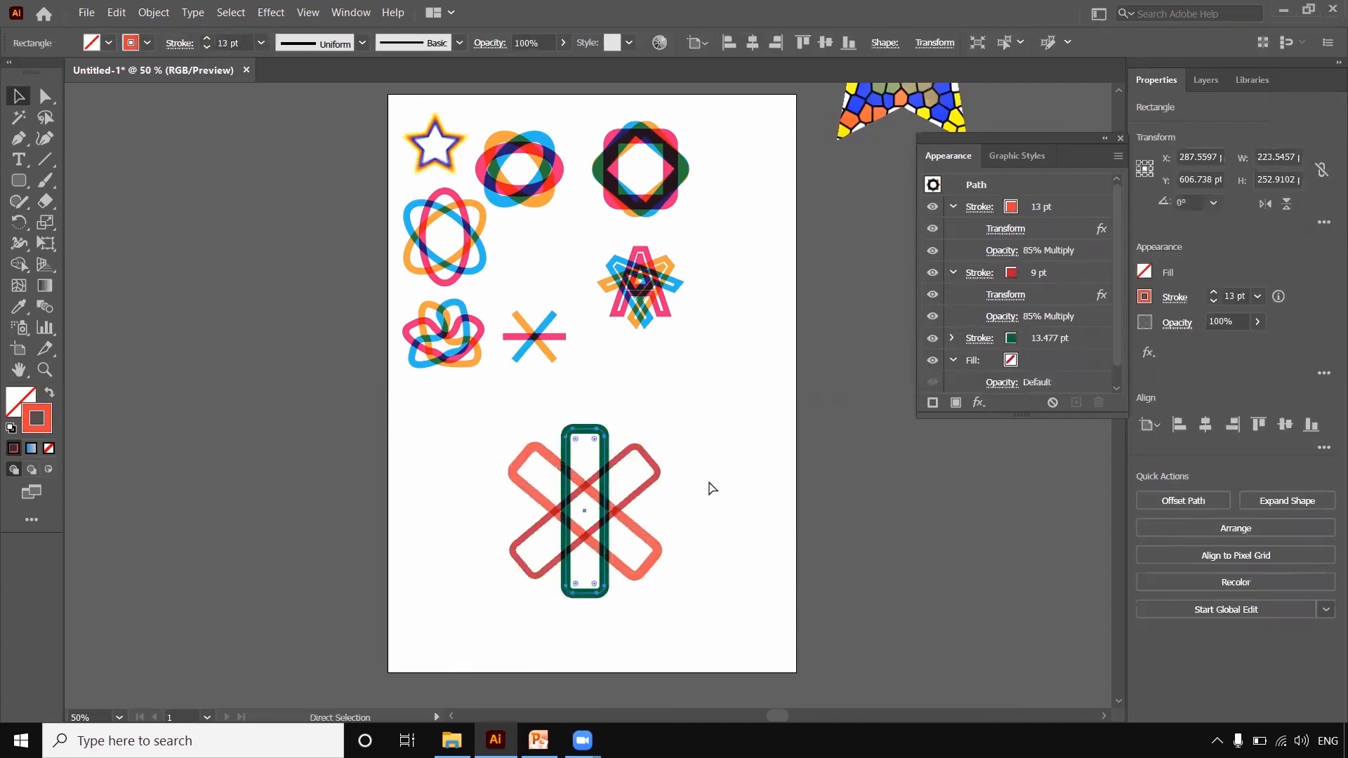
{"action": "key", "text": "ctrl+z"}
{"action": "key", "text": "ctrl+z"}
{"action": "key", "text": "ctrl+z"}
{"action": "key", "text": "ctrl+z"}
{"action": "key", "text": "ctrl+z"}
{"action": "key", "text": "ctrl+z"}
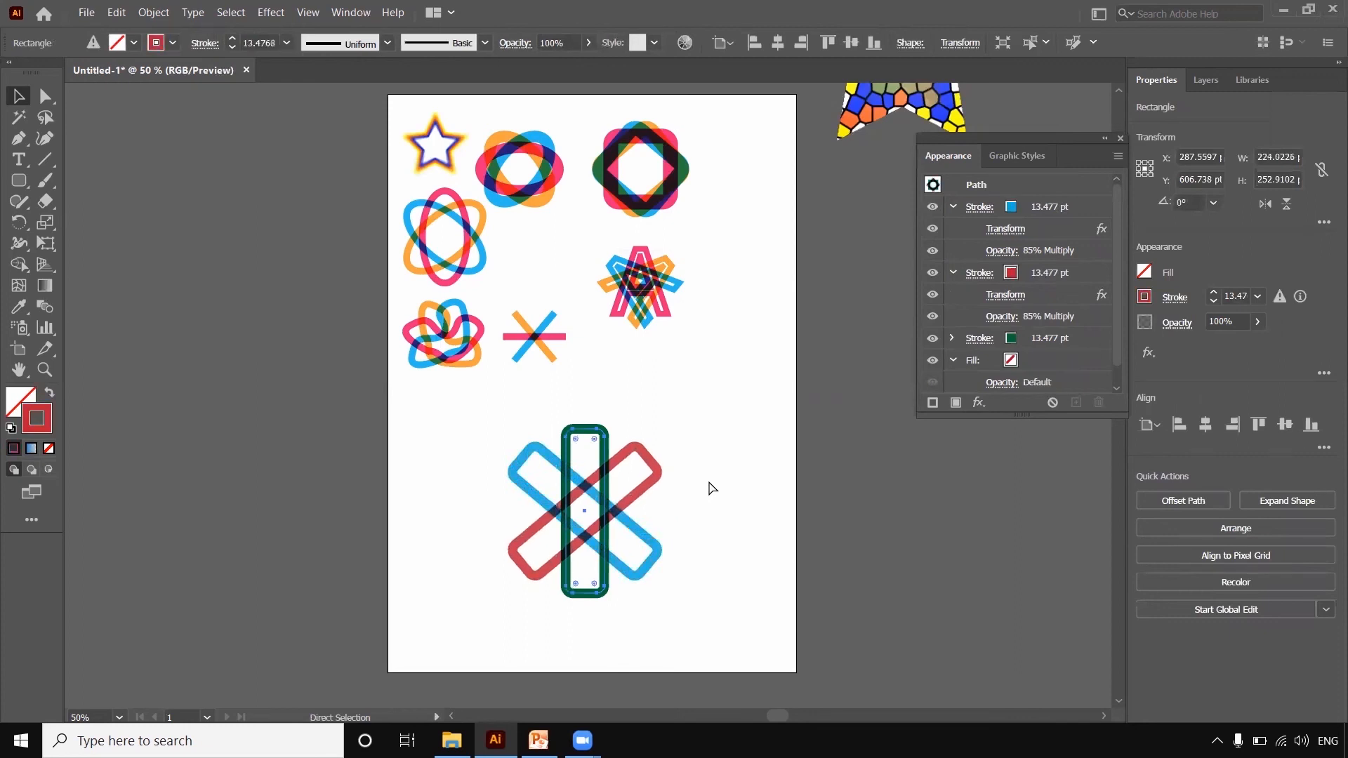
{"action": "left_click", "coordinate": [710, 484]}
{"action": "key", "text": "v"}
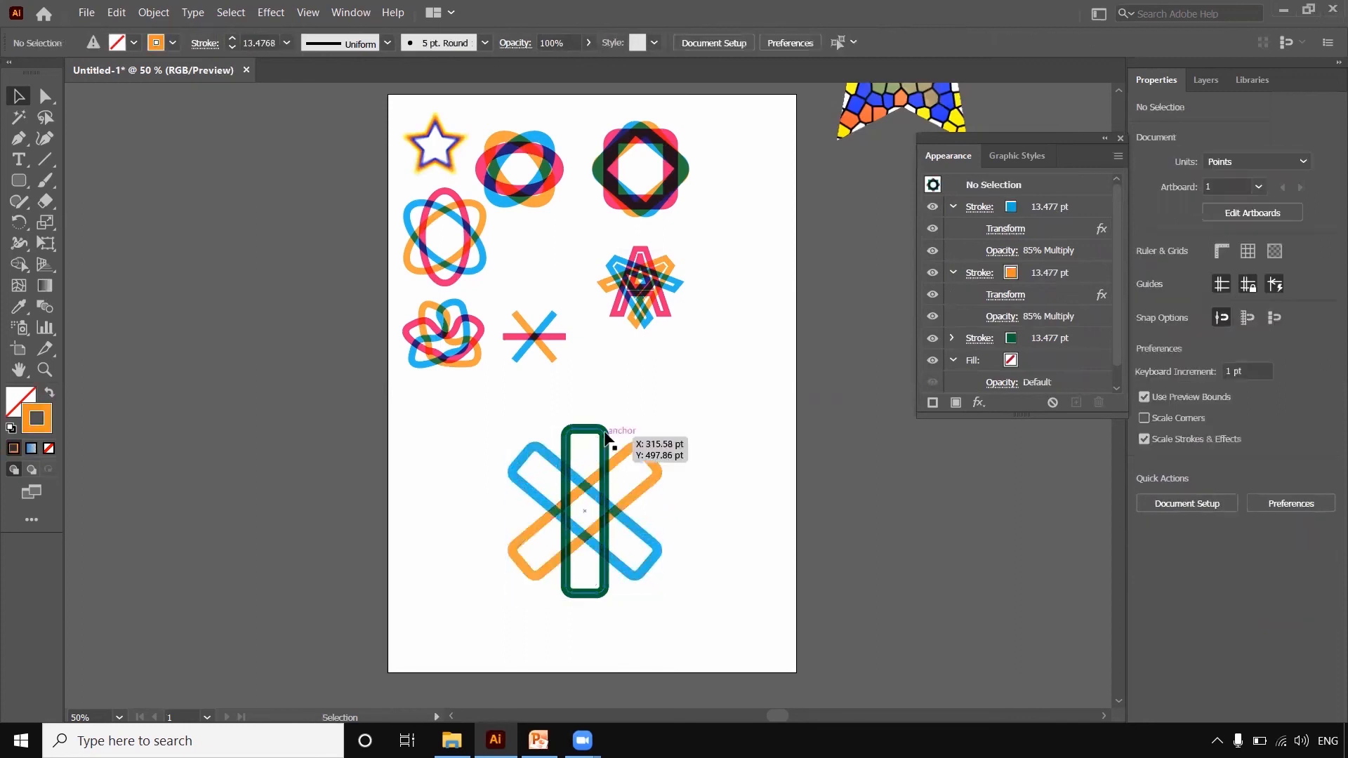
Scale the rounded-rectangle figure down to about 154 by 177 pt and move it beneath the styled letter A
{"action": "left_click", "coordinate": [610, 436]}
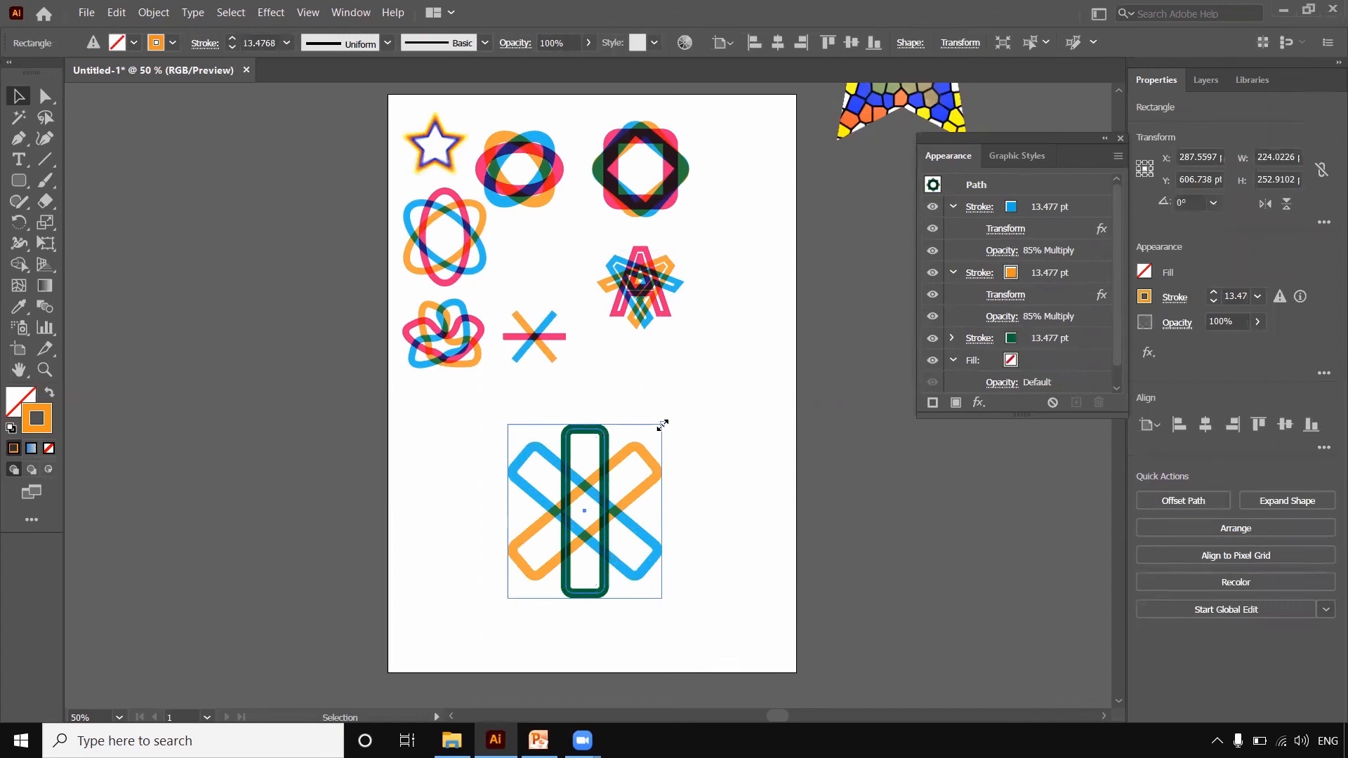
{"action": "mouse_move", "coordinate": [663, 426]}
{"action": "left_mouse_down"}
{"action": "mouse_move", "coordinate": [604, 449]}
{"action": "mouse_move", "coordinate": [669, 410]}
{"action": "mouse_move", "coordinate": [693, 363]}
{"action": "mouse_move", "coordinate": [715, 390]}
{"action": "left_mouse_up"}
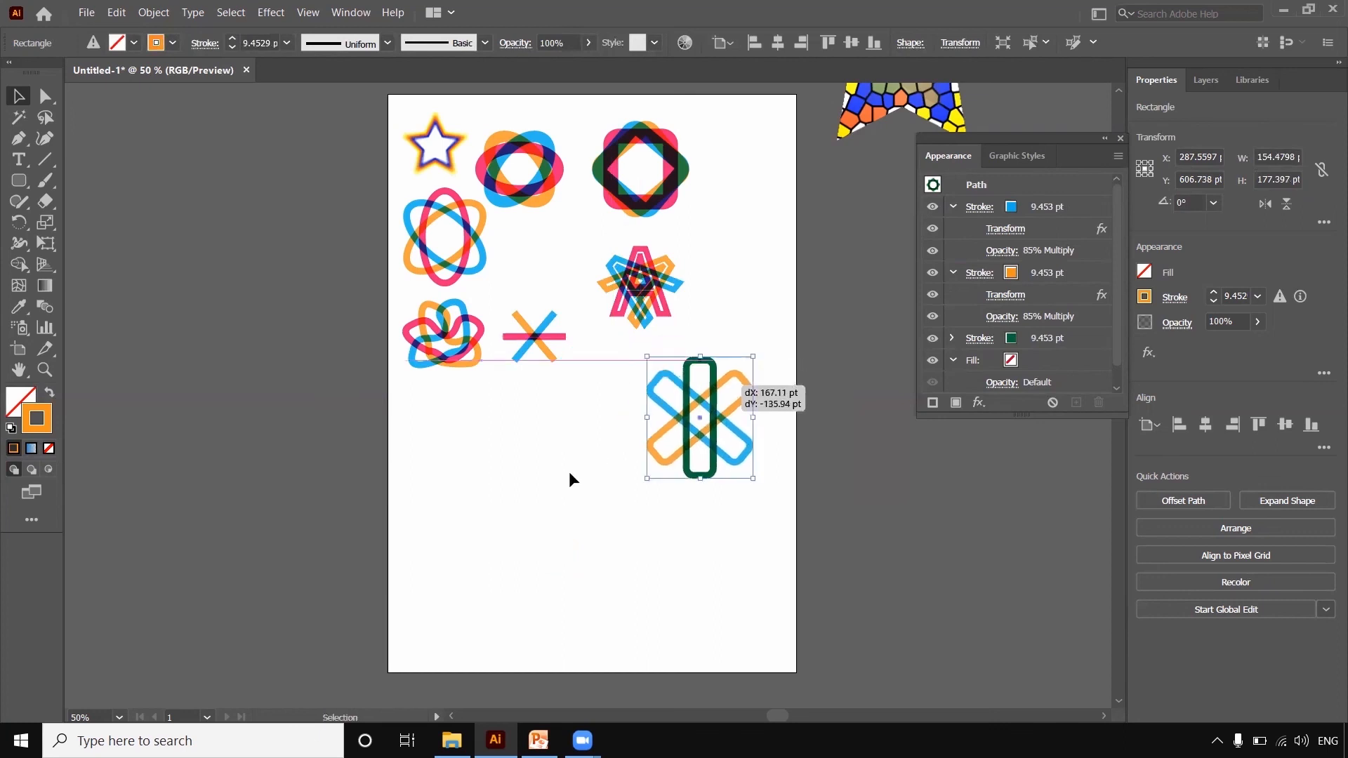
{"action": "left_click", "coordinate": [528, 489]}
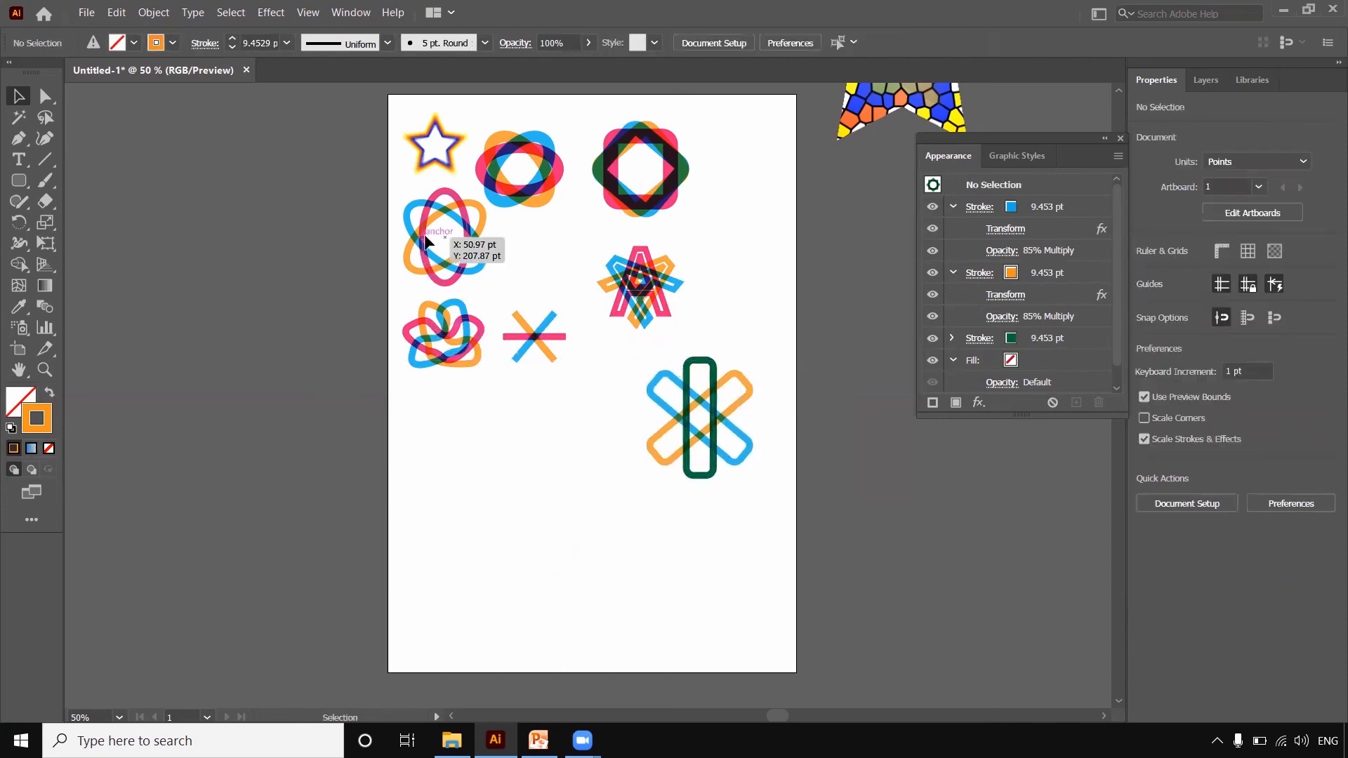
Duplicate the ellipse atom figure into the artboard's lower half and enlarge the copy to about 229 by 273 pt
{"action": "left_click_drag", "start_coordinate": [426, 242], "coordinate": [455, 564]}
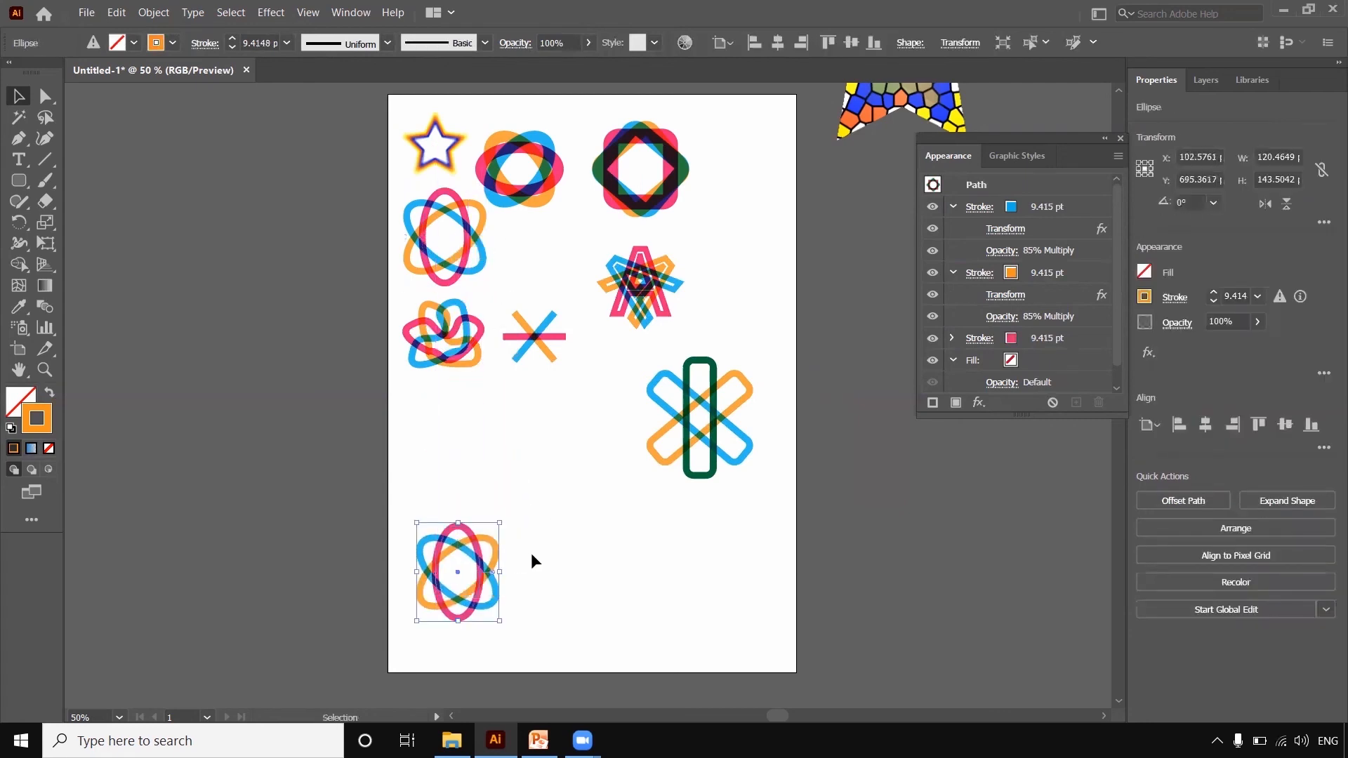
{"action": "left_click", "coordinate": [531, 554]}
{"action": "left_click", "coordinate": [479, 527]}
{"action": "mouse_move", "coordinate": [499, 523]}
{"action": "left_mouse_down"}
{"action": "mouse_move", "coordinate": [566, 445]}
{"action": "mouse_move", "coordinate": [557, 436]}
{"action": "left_mouse_up"}
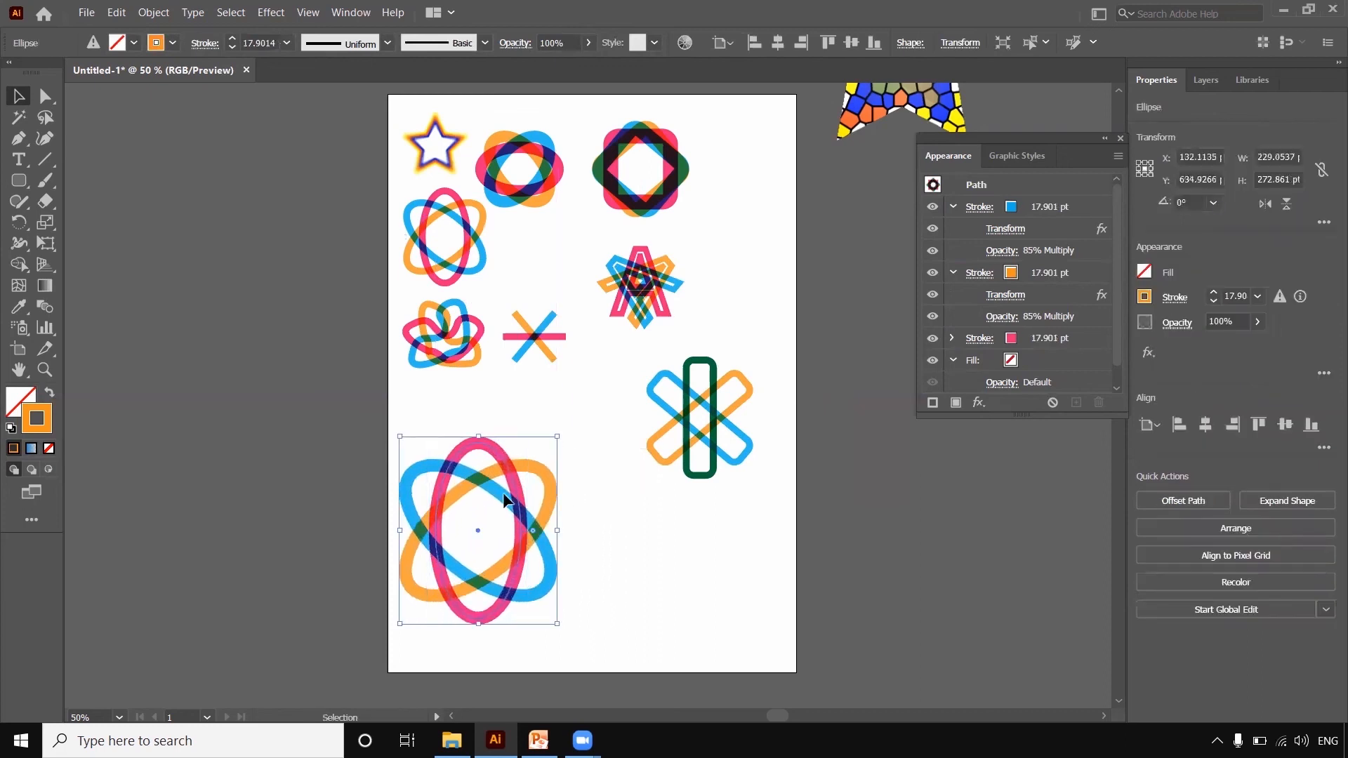
{"action": "left_click", "coordinate": [606, 532]}
Narrow the enlarged ellipse copy horizontally to make its orbits slimmer
{"action": "left_click", "coordinate": [516, 492]}
{"action": "left_click_drag", "start_coordinate": [555, 533], "coordinate": [465, 535]}
{"action": "left_click", "coordinate": [569, 530]}
{"action": "left_click", "coordinate": [465, 476]}
{"action": "left_click", "coordinate": [515, 471]}
{"action": "left_click", "coordinate": [462, 476]}
{"action": "left_click_drag", "start_coordinate": [460, 468], "coordinate": [519, 471]}
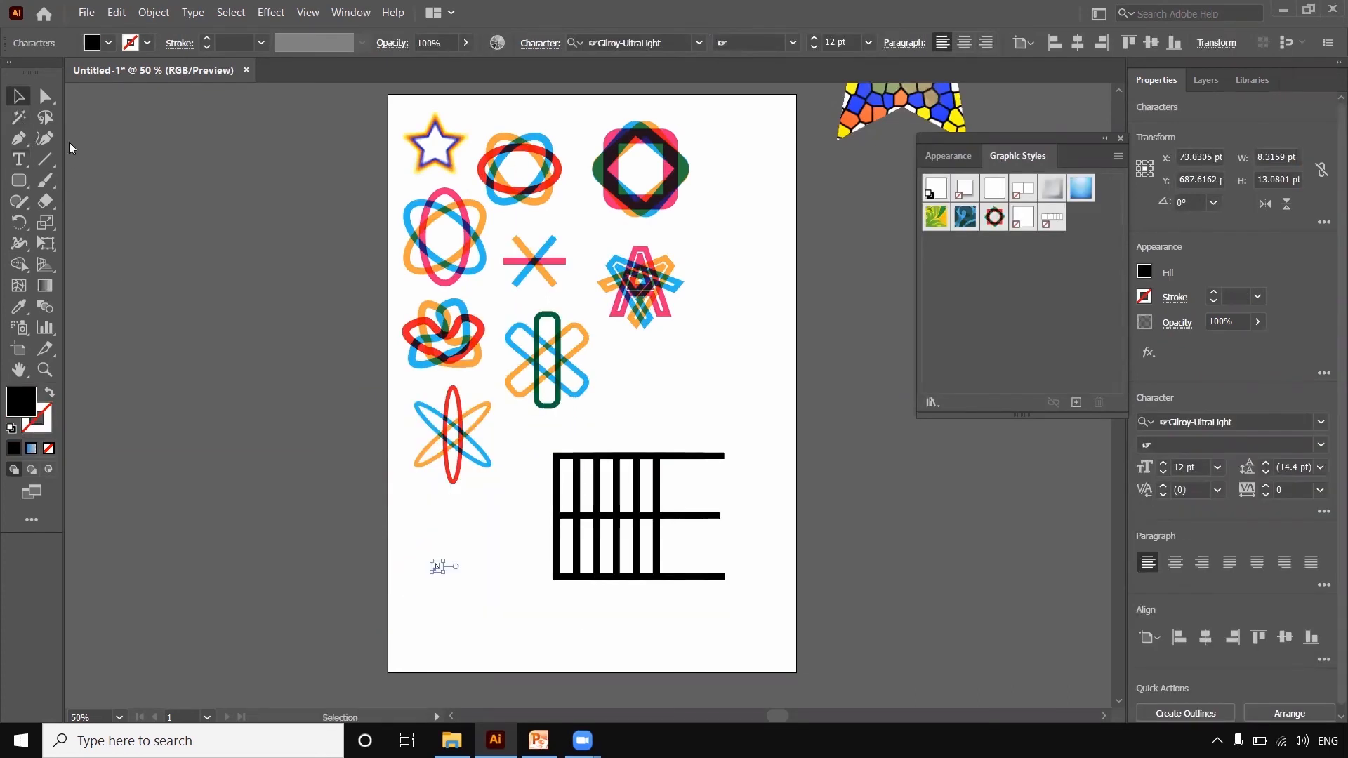
Enlarge the letter N to about 178 pt below the slim atom figure and move the striped letter E up and to the right
{"action": "left_click_drag", "start_coordinate": [437, 562], "coordinate": [520, 438]}
{"action": "left_click_drag", "start_coordinate": [463, 484], "coordinate": [448, 559]}
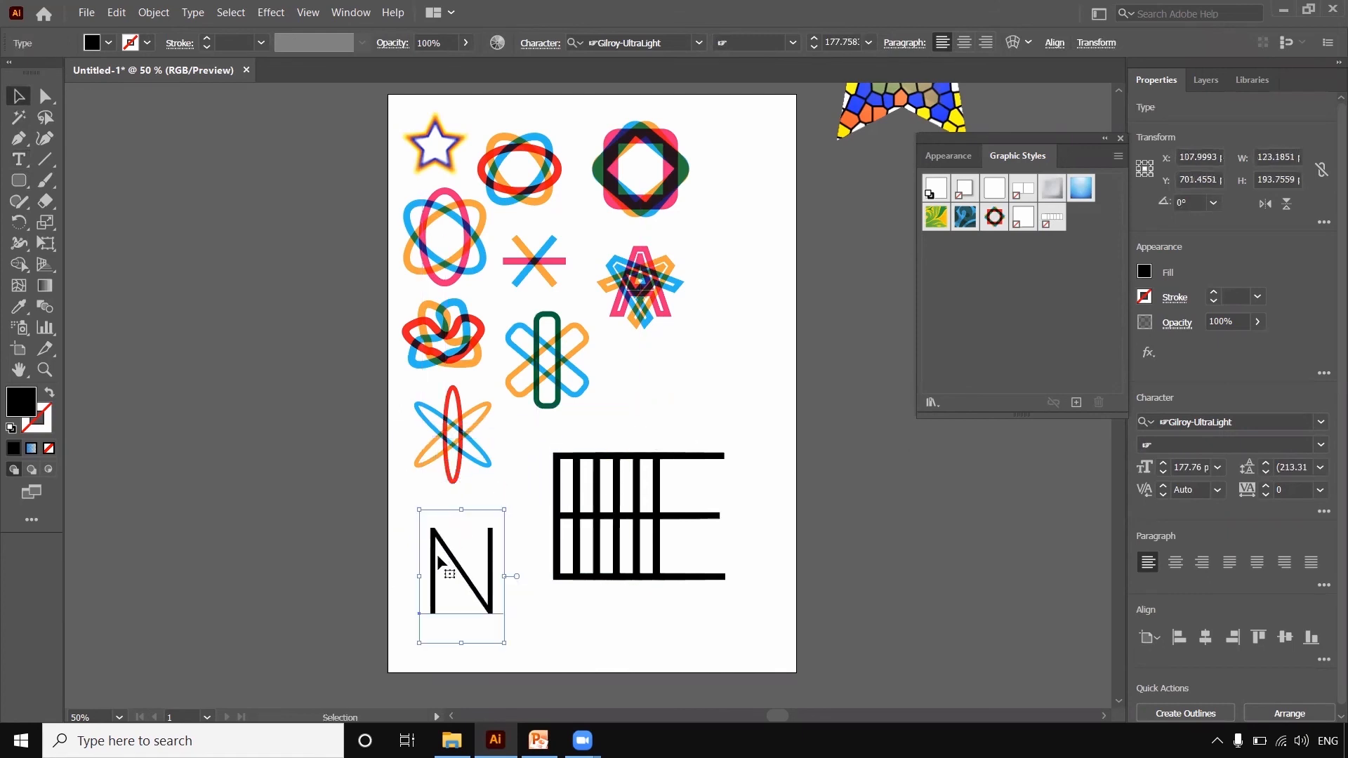
{"action": "left_click_drag", "start_coordinate": [662, 509], "coordinate": [703, 453]}
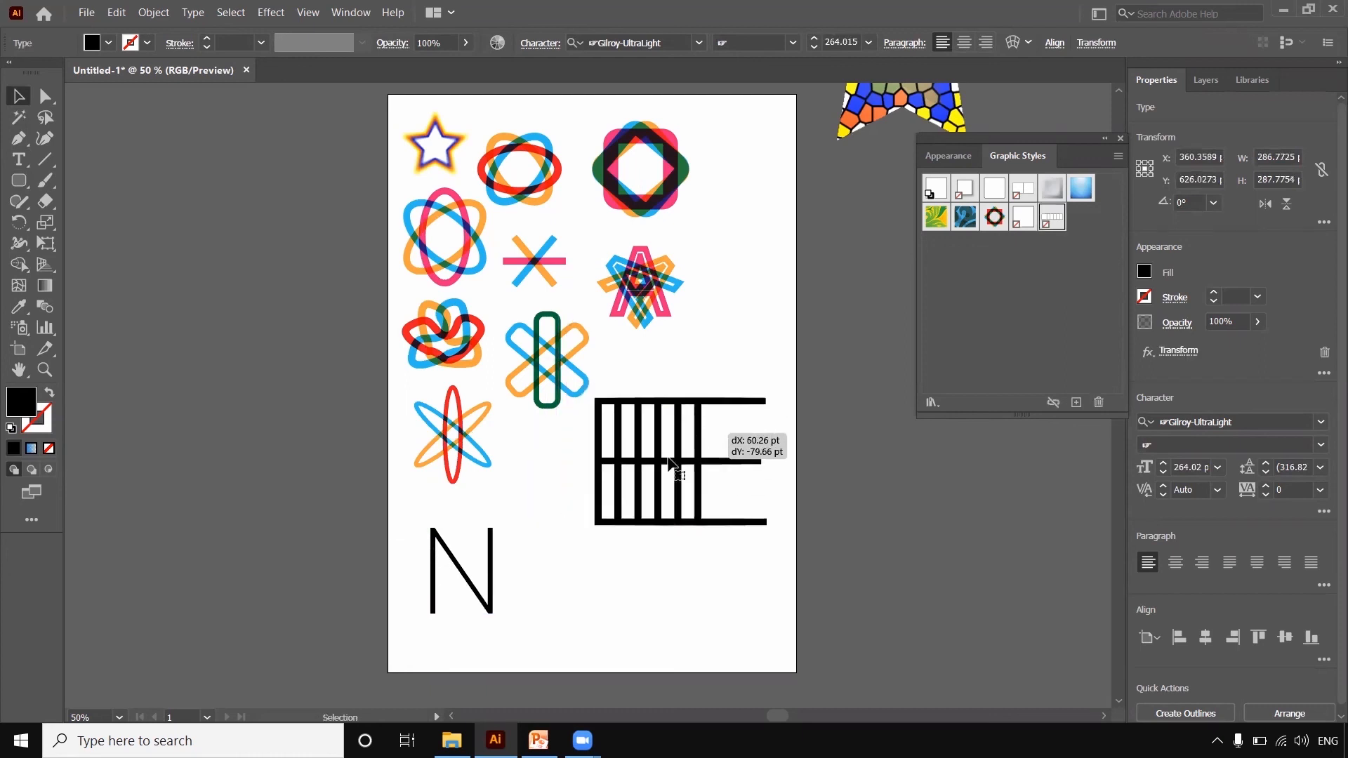
Apply Graphic Style 3 to the letter N and scale it down to about 134 pt beneath the slim atom figure
{"action": "left_click", "coordinate": [491, 559]}
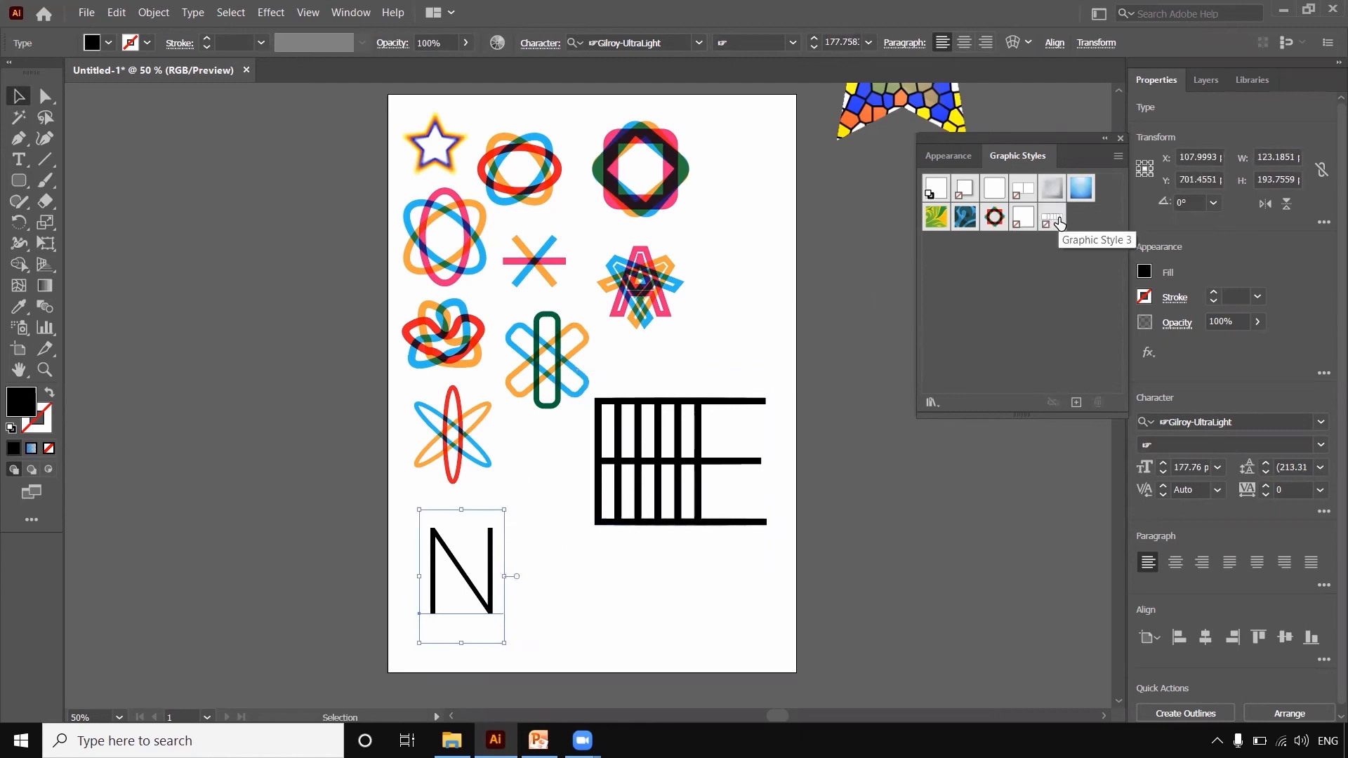
{"action": "left_click", "coordinate": [1052, 219]}
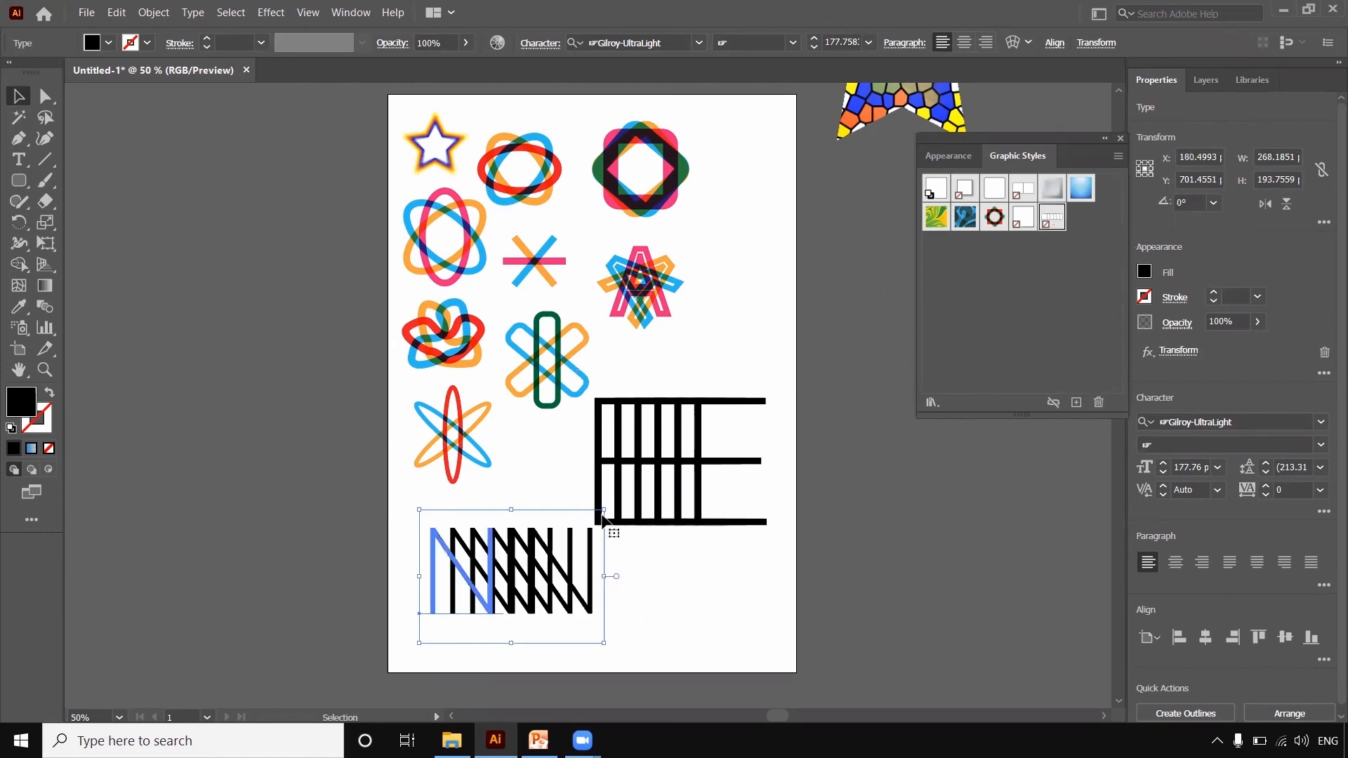
{"action": "left_click_drag", "start_coordinate": [588, 520], "coordinate": [462, 526]}
{"action": "left_click", "coordinate": [612, 599]}
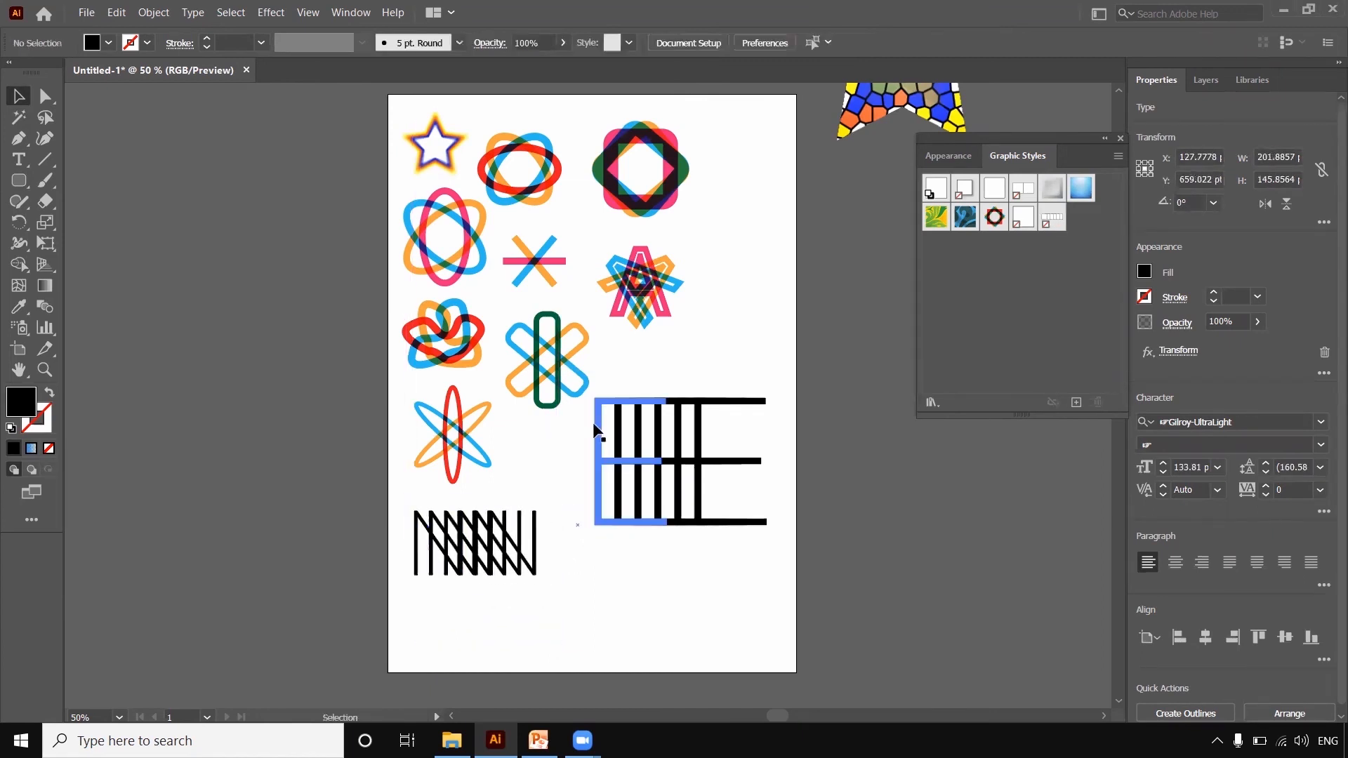
Scale down the striped letter E and place it beside the repeated letter N
{"action": "left_click", "coordinate": [679, 502]}
{"action": "left_click_drag", "start_coordinate": [773, 390], "coordinate": [629, 511]}
{"action": "left_click", "coordinate": [751, 518]}
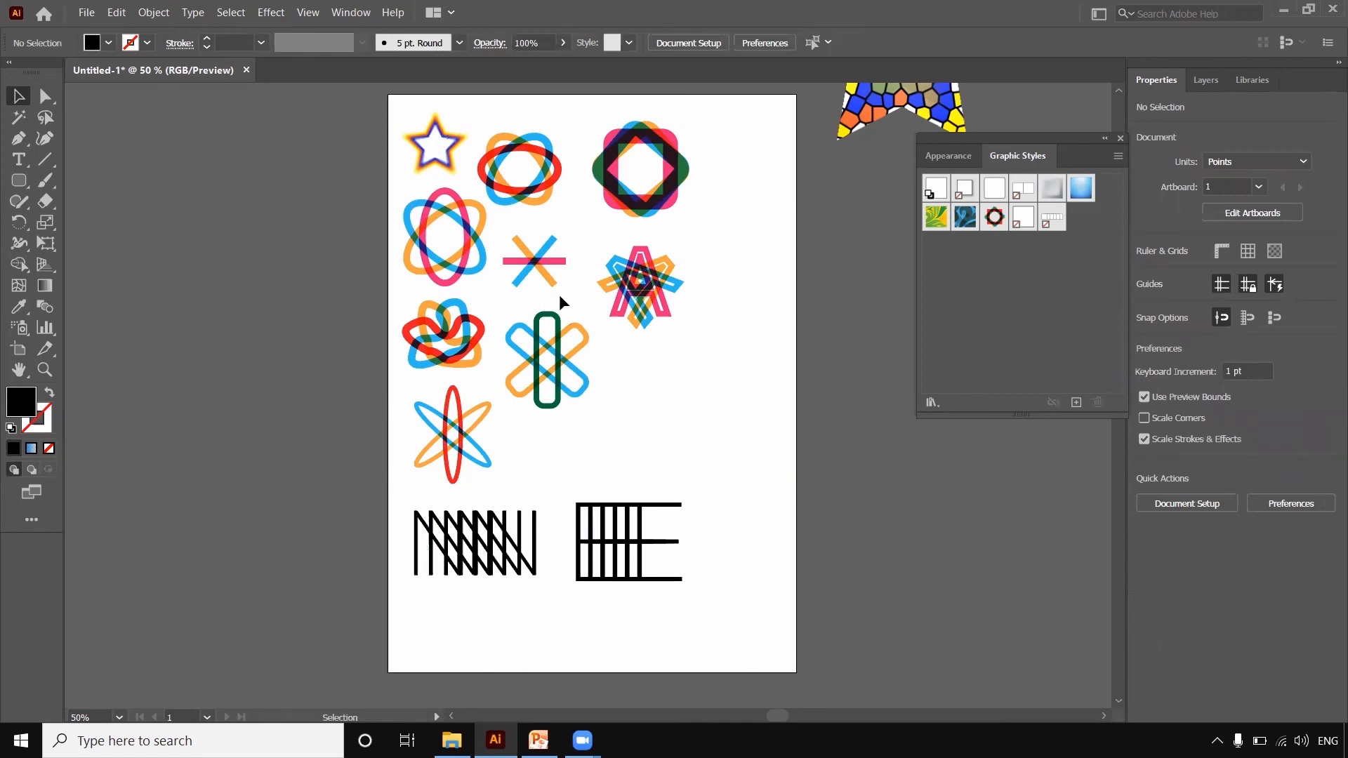
Select all the artwork on the artboard and shift it slightly to the right and down
{"action": "left_click_drag", "start_coordinate": [391, 108], "coordinate": [690, 568]}
{"action": "left_click_drag", "start_coordinate": [555, 162], "coordinate": [585, 172]}
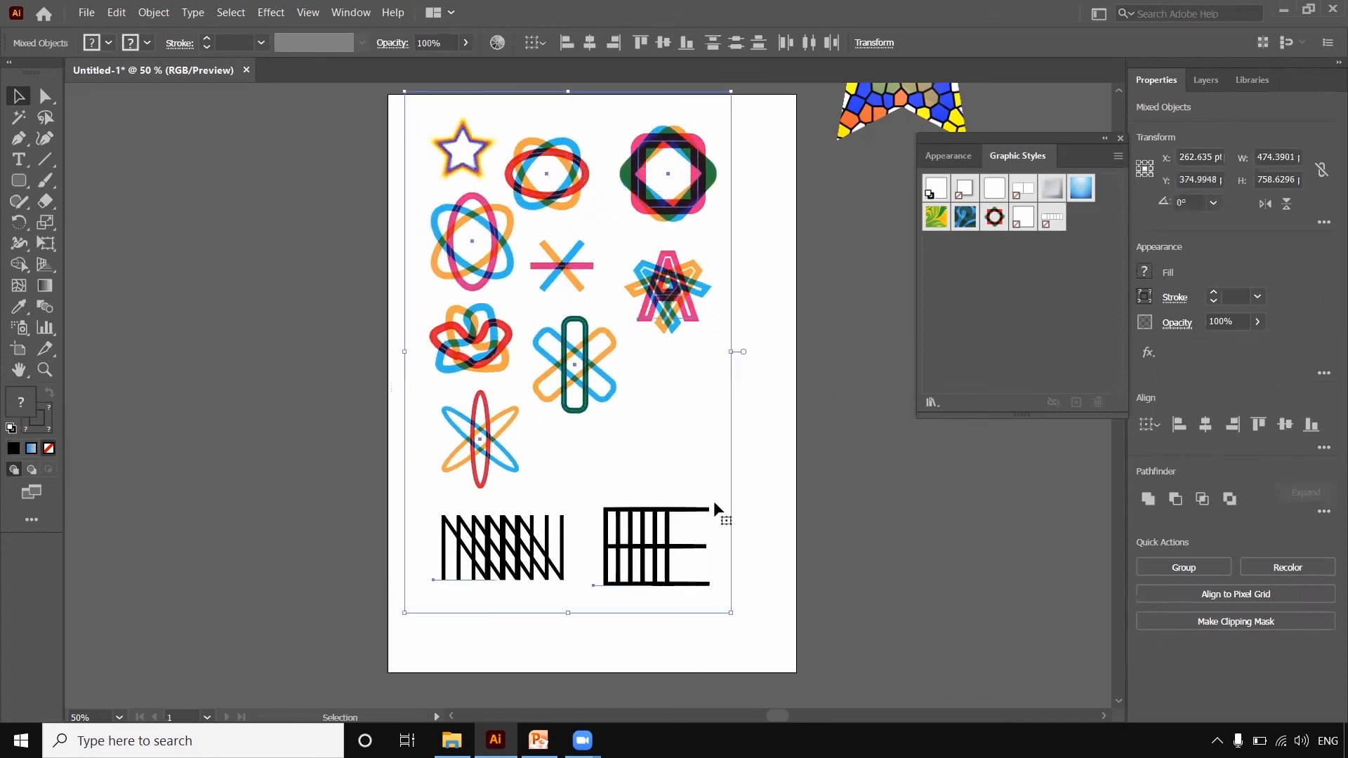
Close the floating graphic styles and move the mosaic star onto the artboard, scaled down below the letter A figure
{"action": "left_click", "coordinate": [756, 553]}
{"action": "left_click", "coordinate": [1120, 139]}
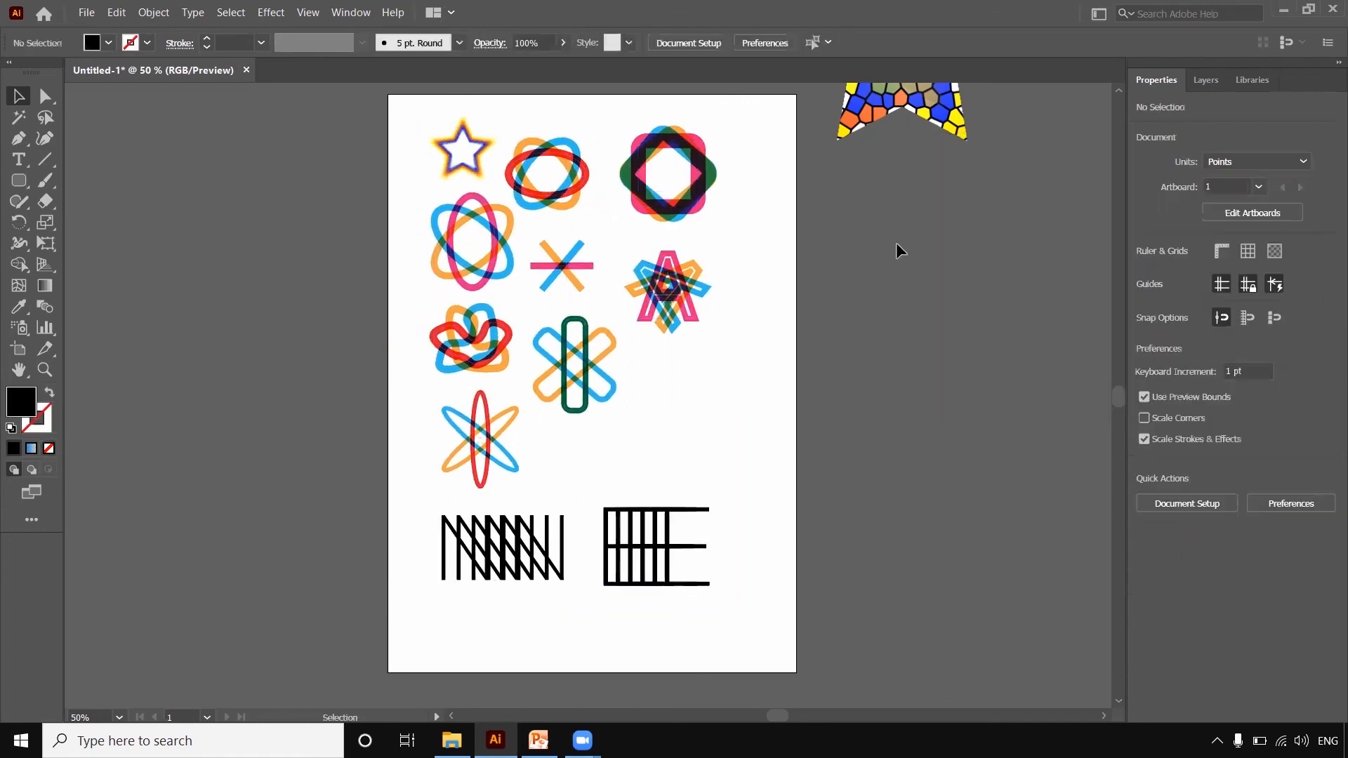
{"action": "scroll", "coordinate": [892, 239], "scroll_direction": "up", "scroll_amount": 3}
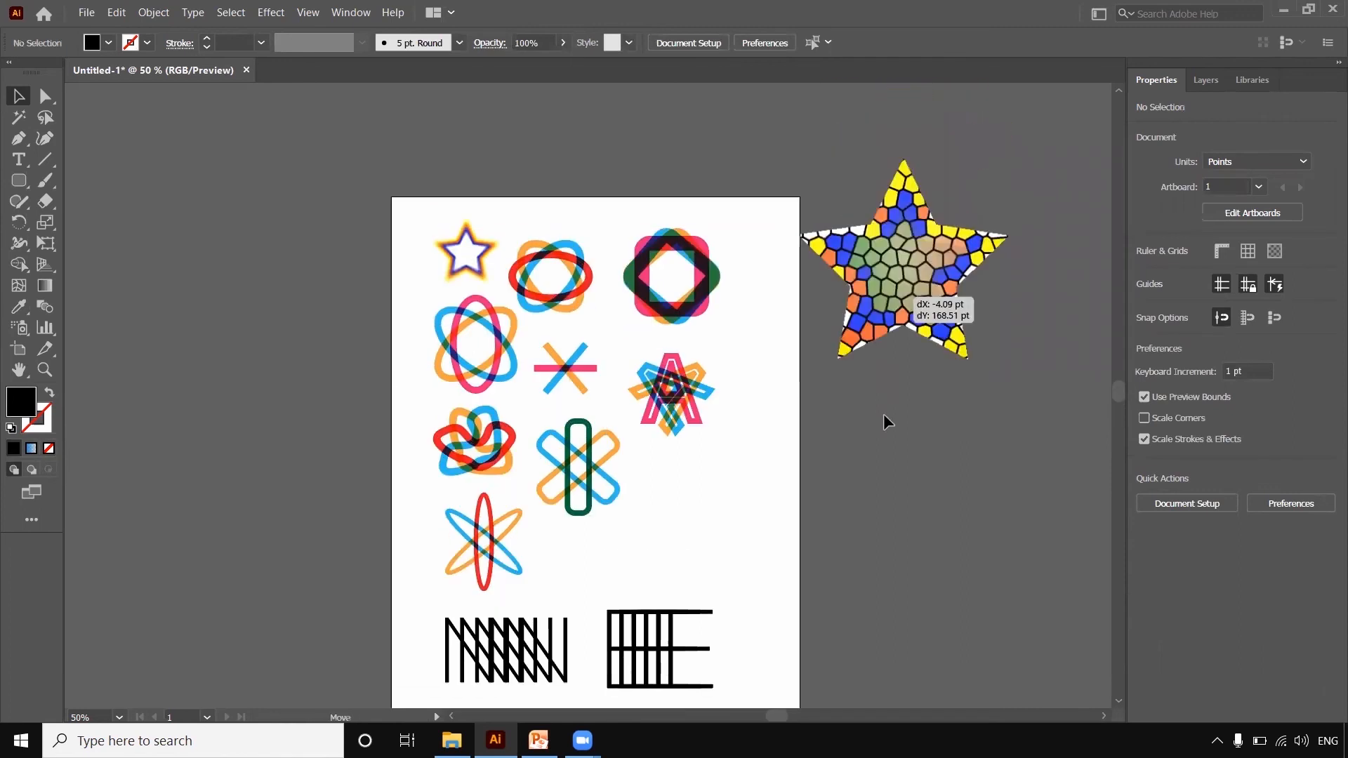
{"action": "left_click", "coordinate": [884, 414]}
{"action": "left_click_drag", "start_coordinate": [1037, 261], "coordinate": [1005, 289]}
{"action": "left_click_drag", "start_coordinate": [847, 423], "coordinate": [716, 503]}
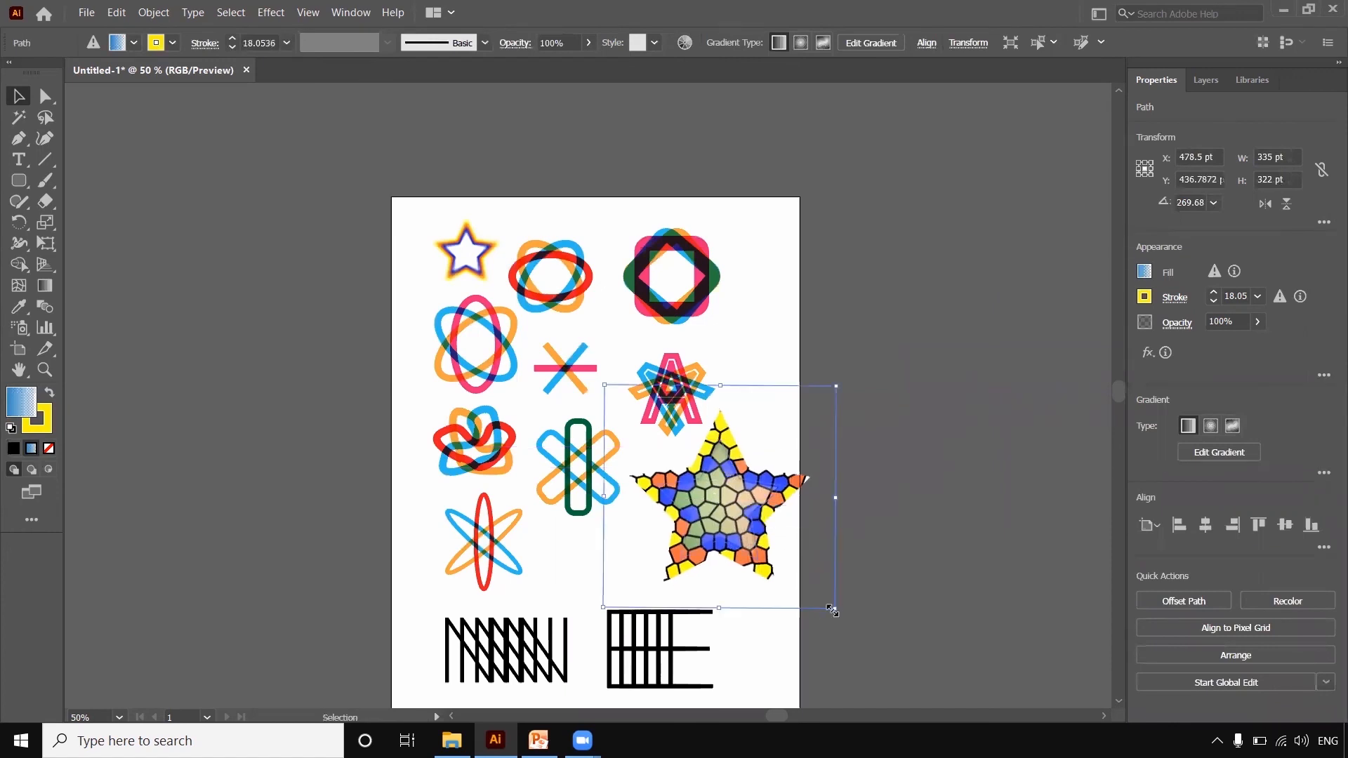
{"action": "left_click_drag", "start_coordinate": [837, 611], "coordinate": [796, 571]}
{"action": "left_click_drag", "start_coordinate": [678, 488], "coordinate": [678, 397]}
{"action": "left_click", "coordinate": [782, 374]}
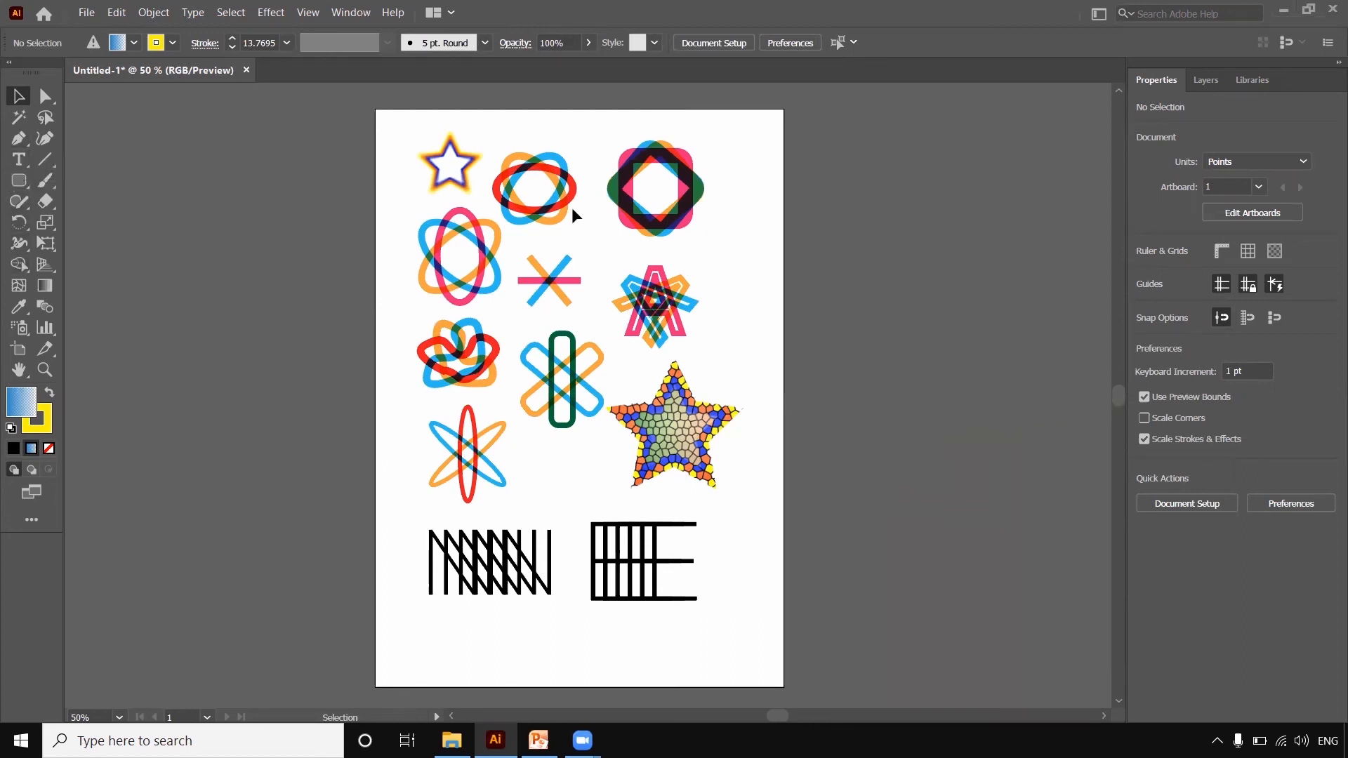
Draw a vertical ellipse about 83 × 216 pt and a crossing horizontal one about 201 × 101 pt beside the artboard
{"action": "left_click", "coordinate": [484, 258]}
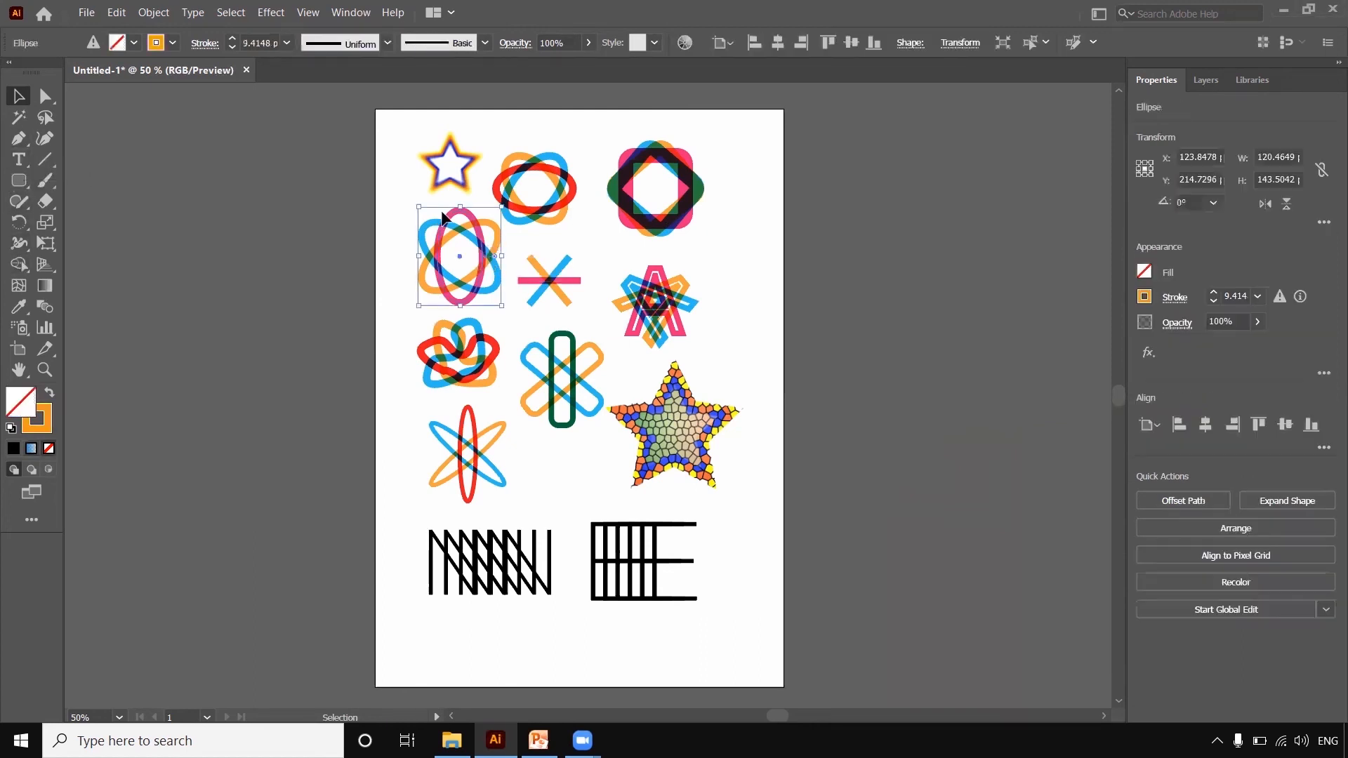
{"action": "left_click", "coordinate": [23, 183]}
{"action": "left_click", "coordinate": [23, 183]}
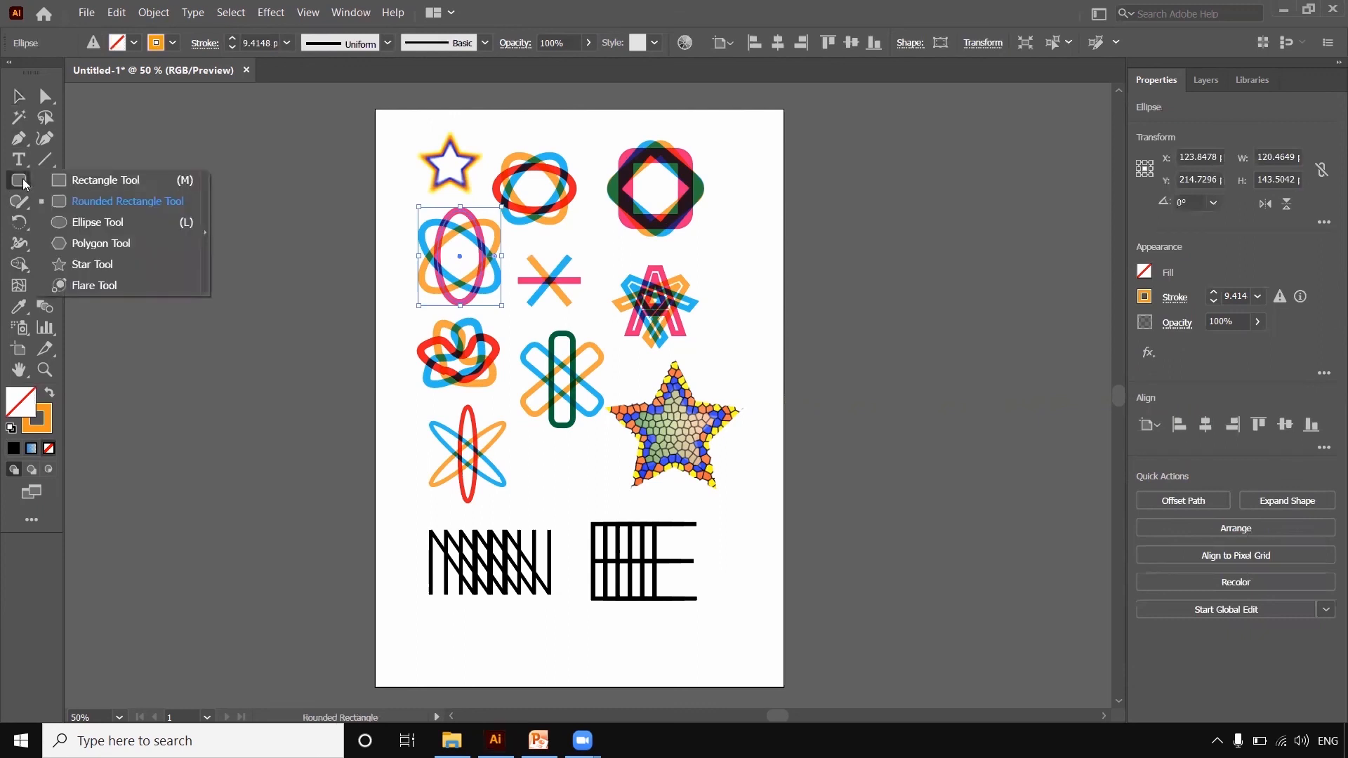
{"action": "left_click", "coordinate": [71, 224]}
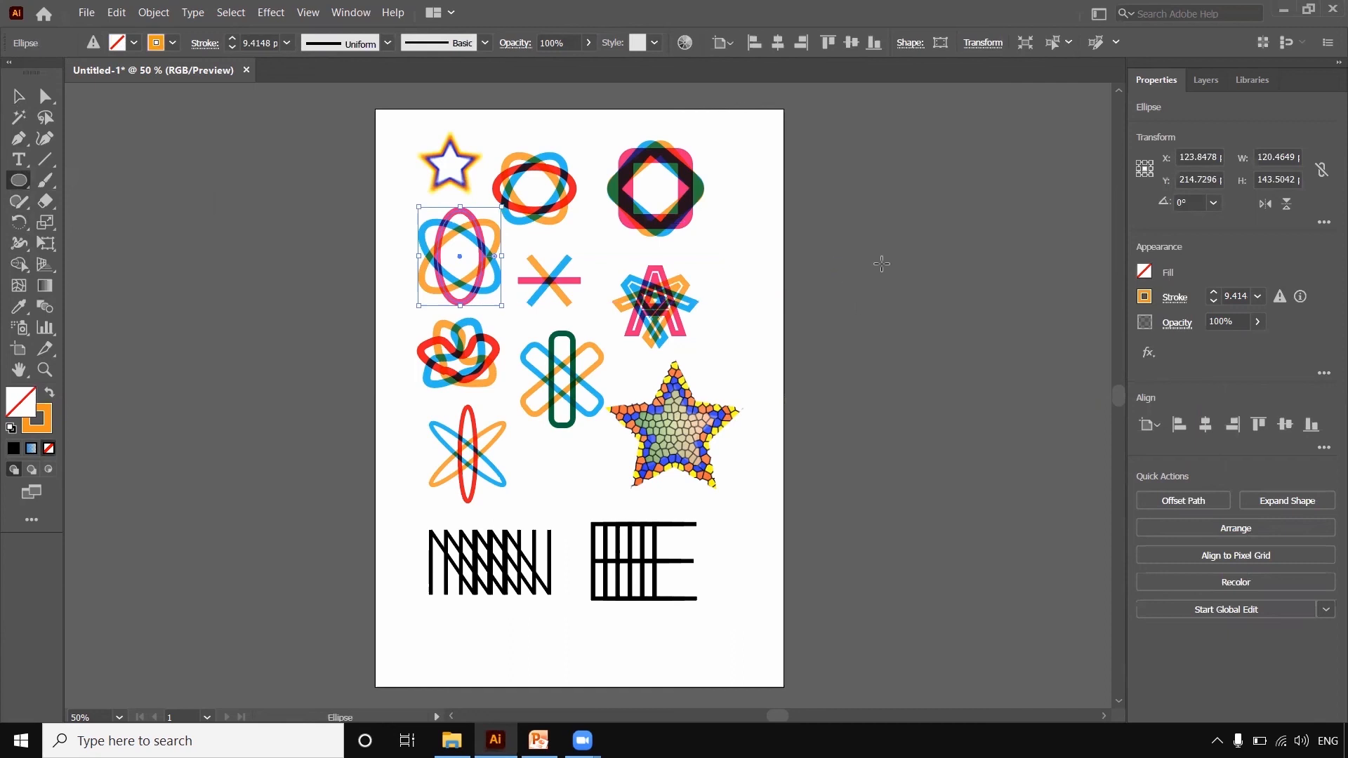
{"action": "left_click_drag", "start_coordinate": [846, 255], "coordinate": [904, 401]}
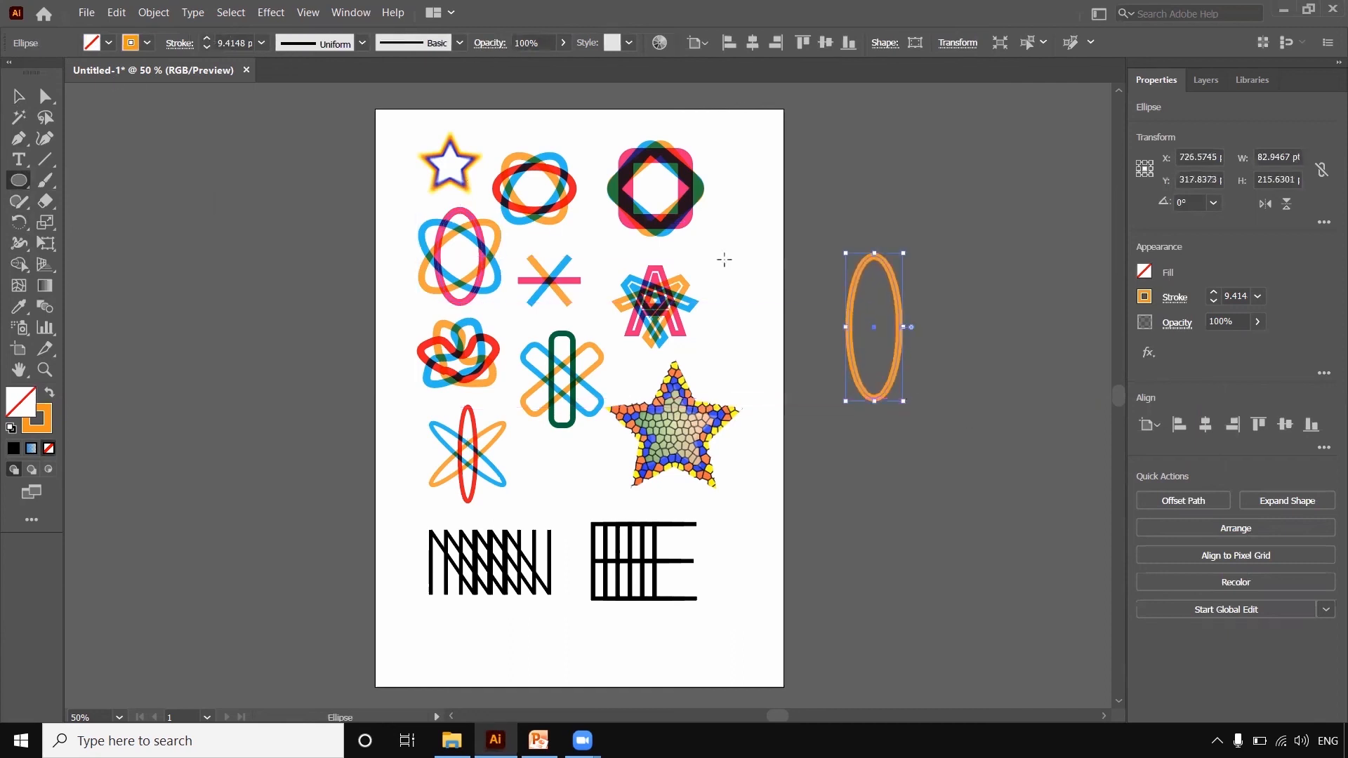
{"action": "left_click_drag", "start_coordinate": [808, 281], "coordinate": [945, 345]}
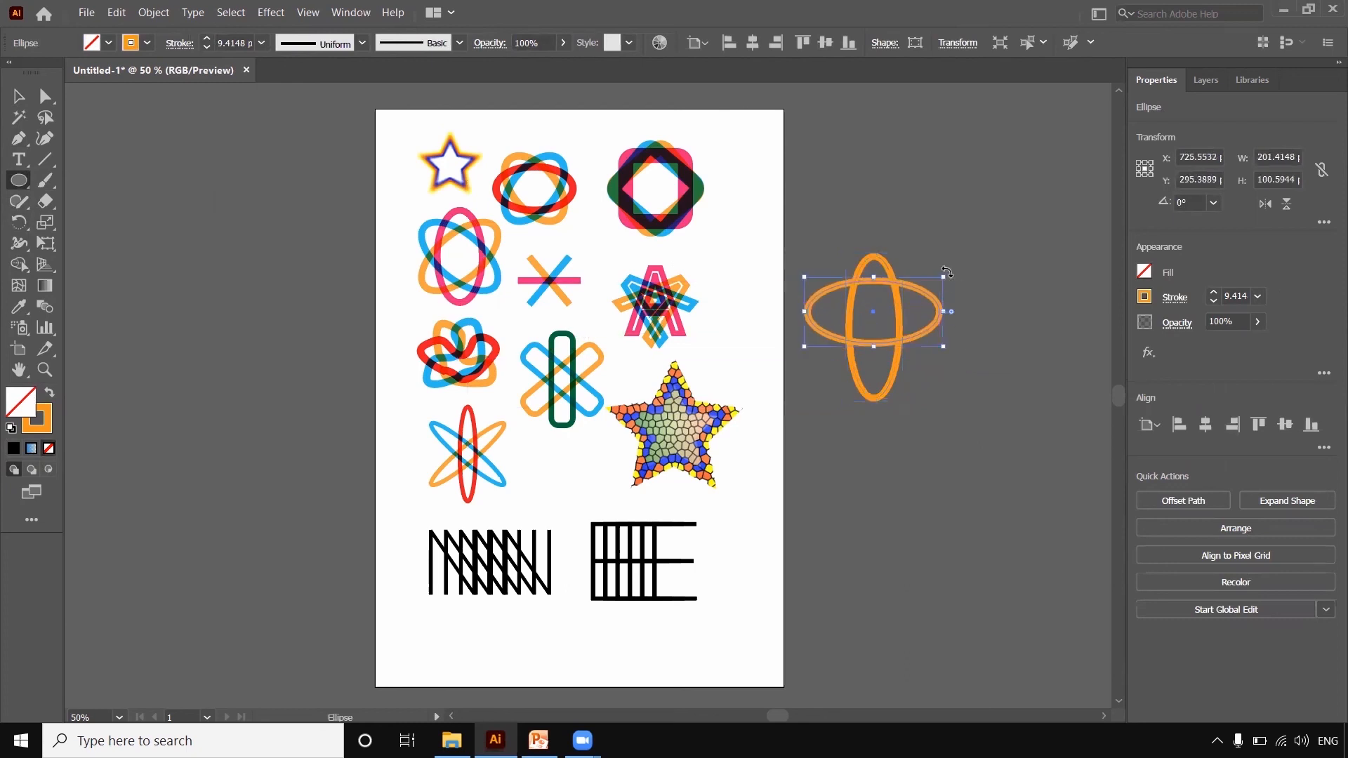
Rotate the horizontal ellipse to about 322° and align it on the vertical ellipse's centreline
{"action": "left_click_drag", "start_coordinate": [949, 275], "coordinate": [960, 321]}
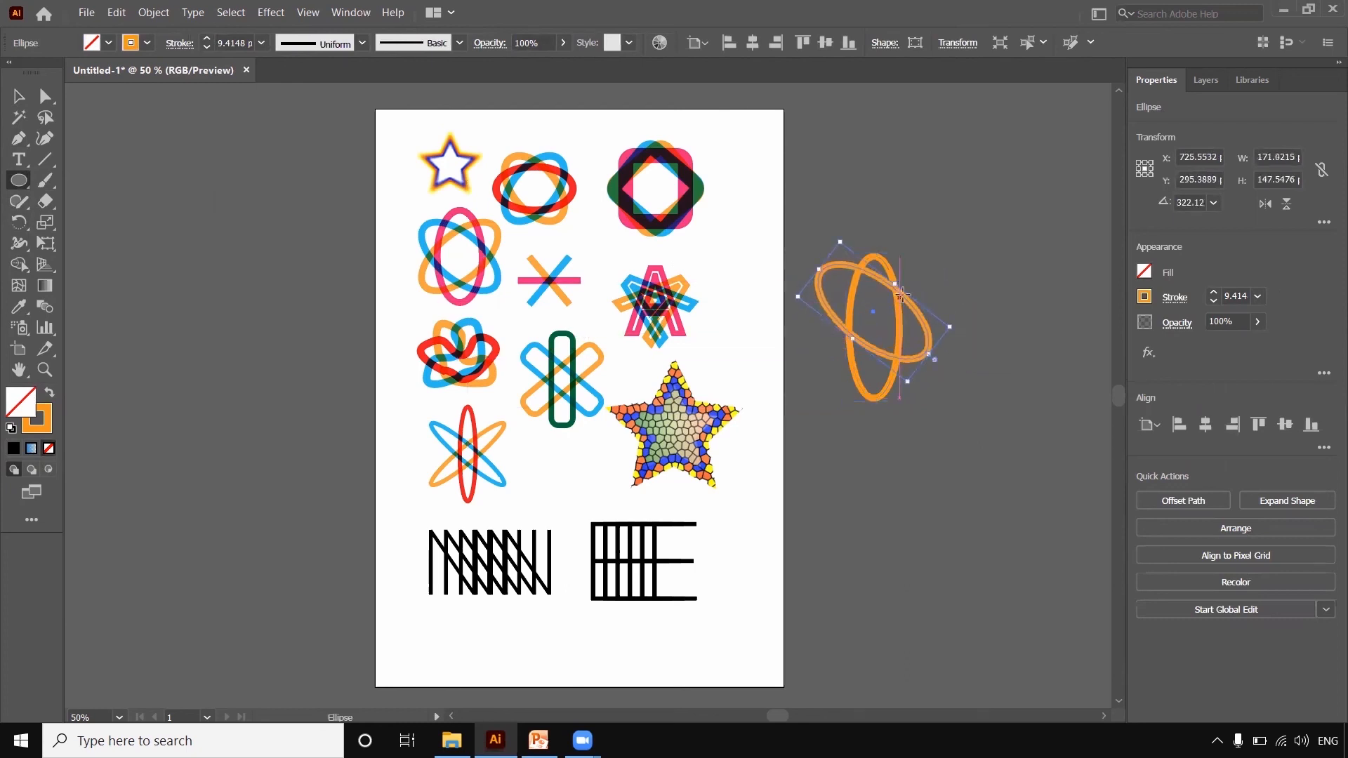
{"action": "key", "text": "v"}
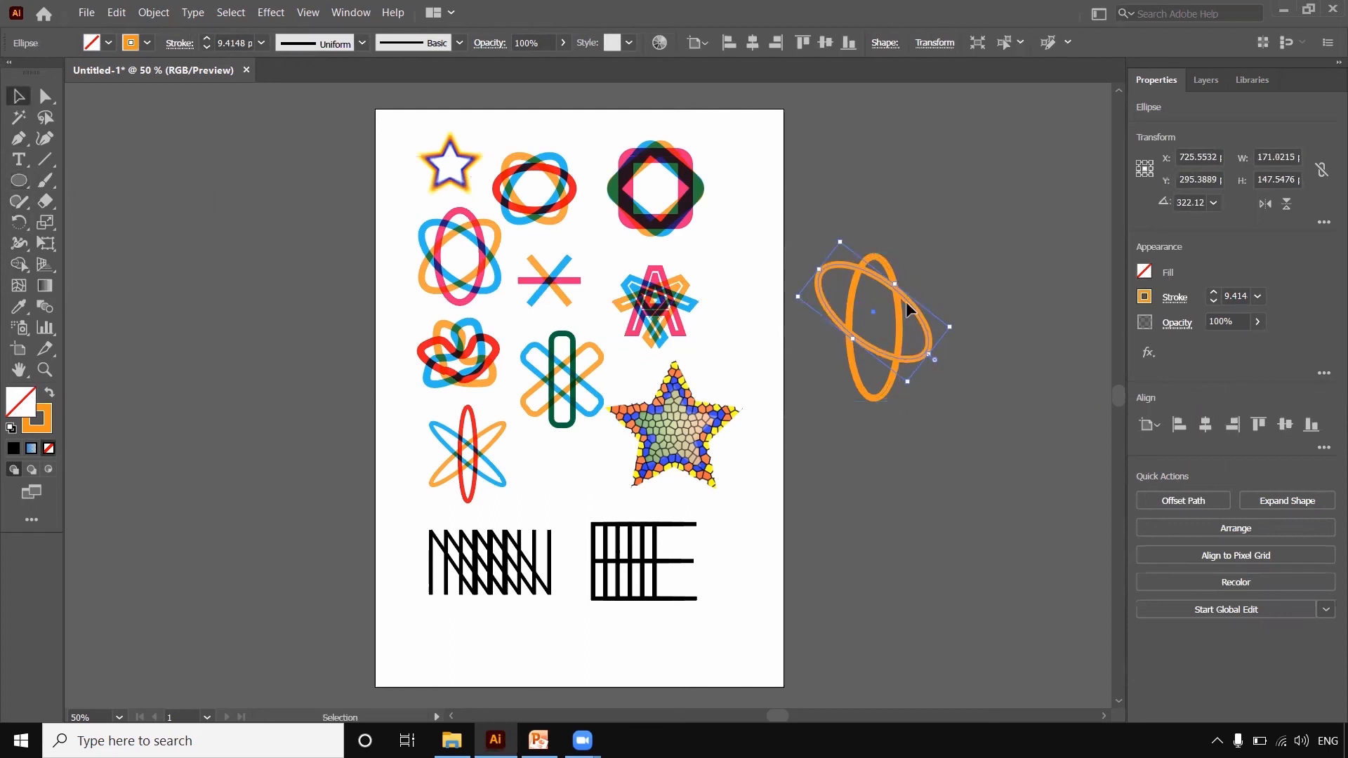
{"action": "left_click_drag", "start_coordinate": [910, 305], "coordinate": [904, 310]}
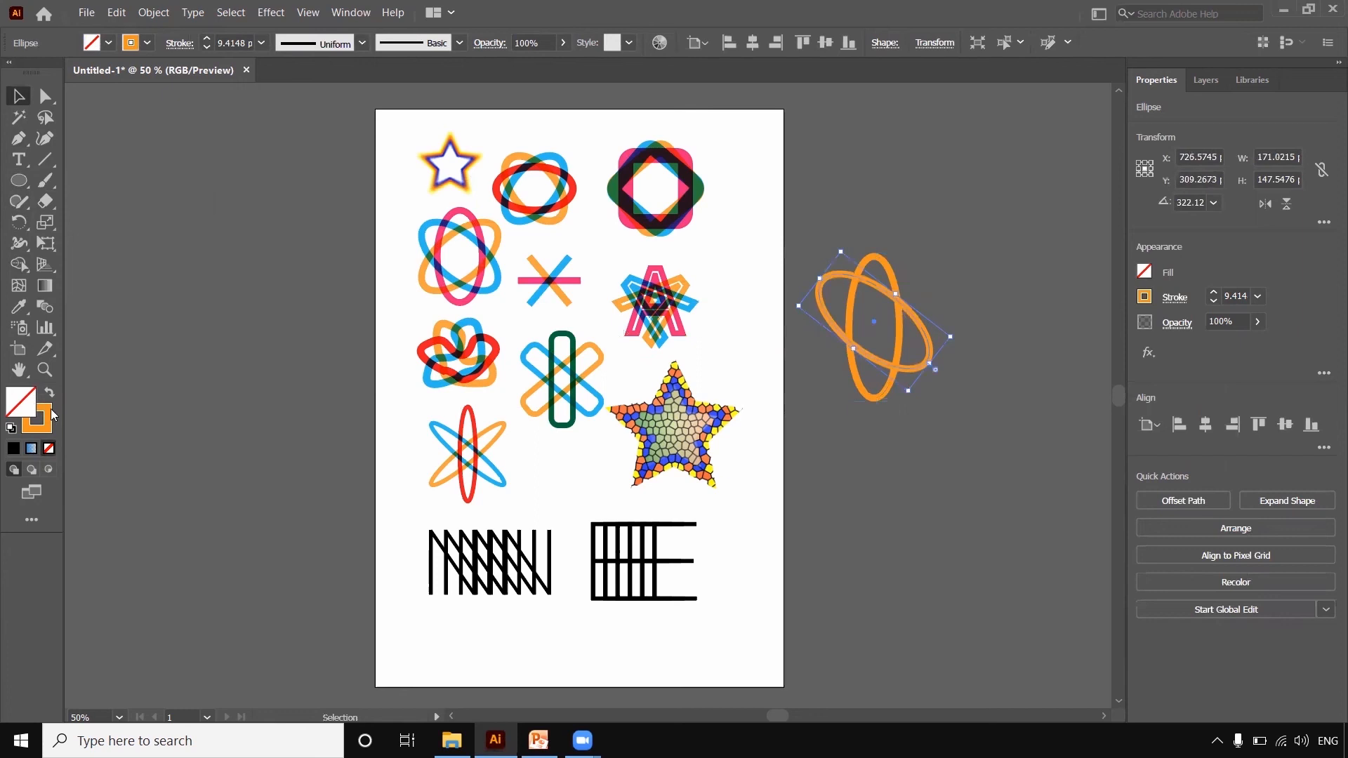
Set the tilted ellipse's stroke to blue 1E42F4 and close the floating colour controls
{"action": "double_click", "coordinate": [48, 410]}
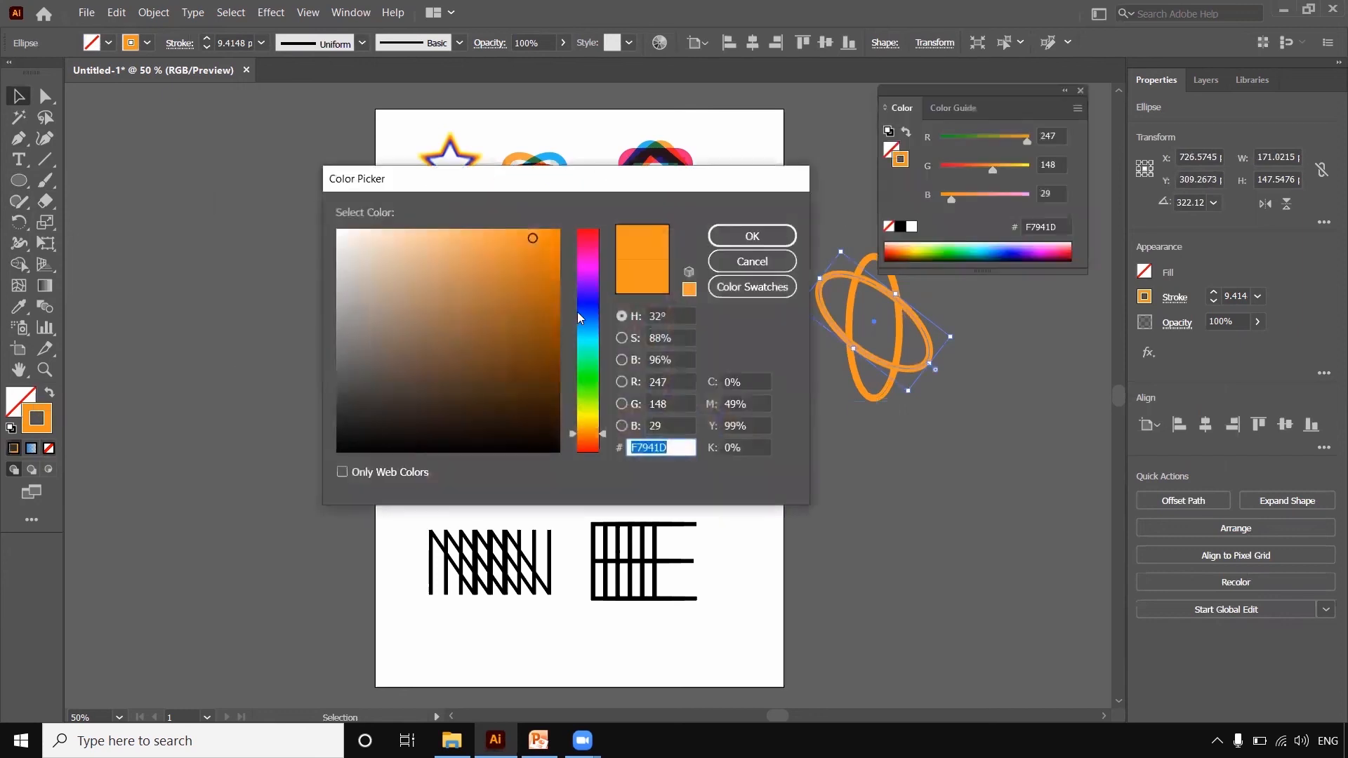
{"action": "left_click", "coordinate": [583, 310]}
{"action": "left_click", "coordinate": [771, 240]}
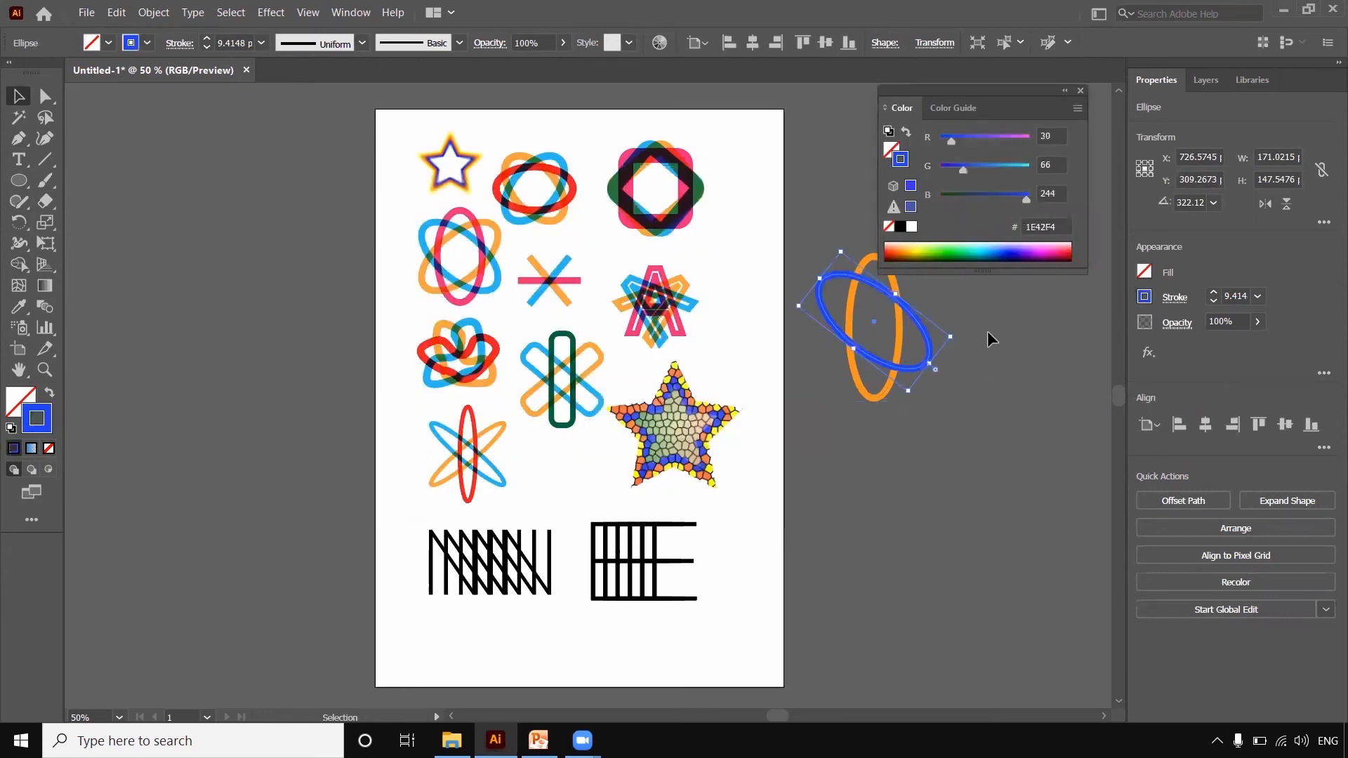
{"action": "left_click", "coordinate": [988, 322]}
{"action": "left_click", "coordinate": [910, 311]}
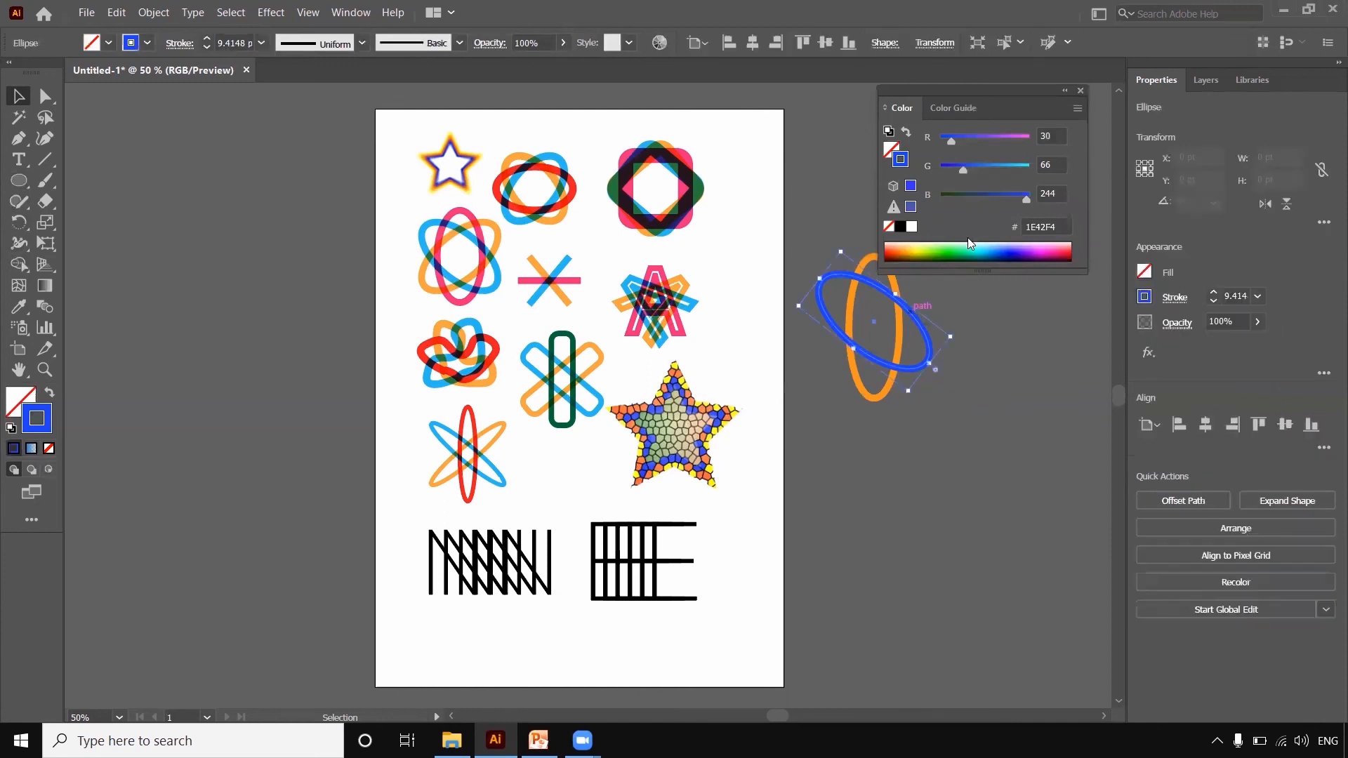
{"action": "left_click", "coordinate": [1081, 89]}
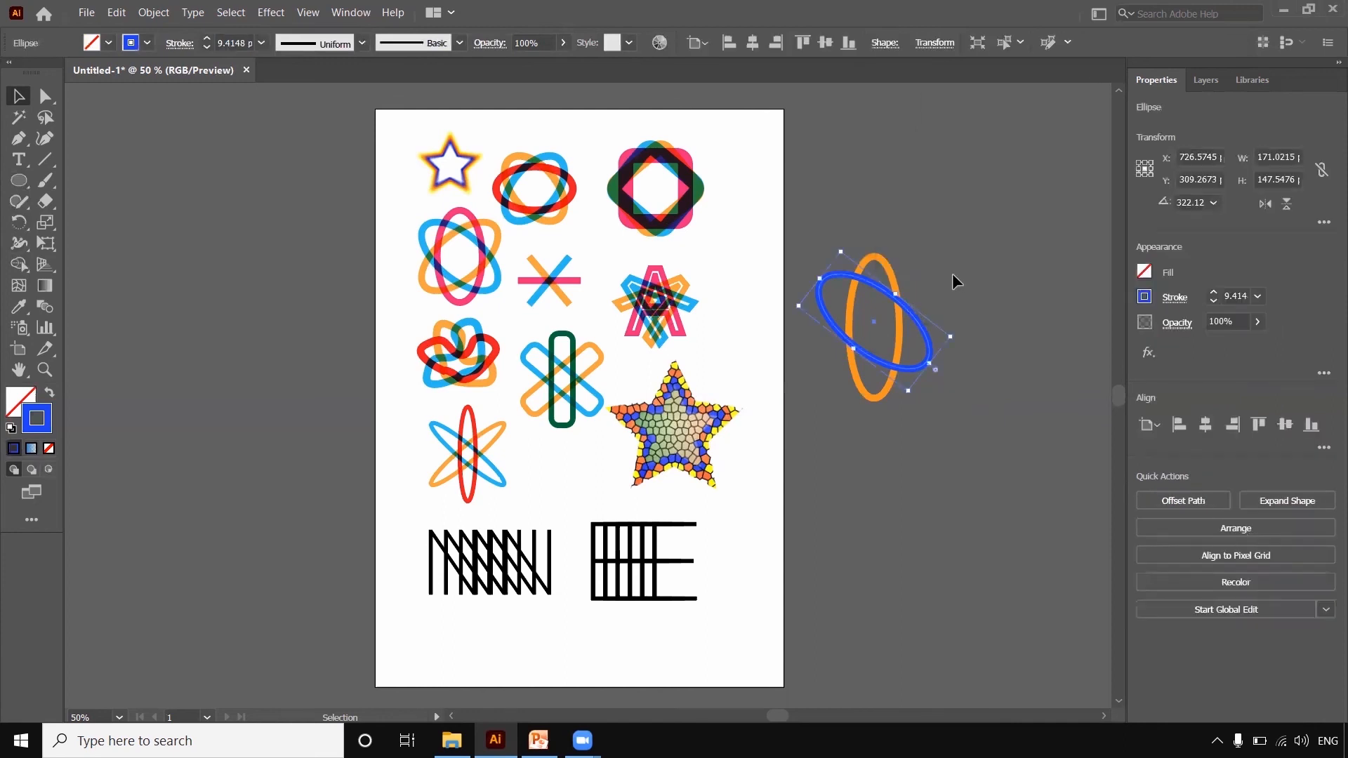
Add a third ellipse about 202 × 173 pt, tilted opposite the blue one, with its stroke set to magenta F41EEF
{"action": "left_click", "coordinate": [892, 273]}
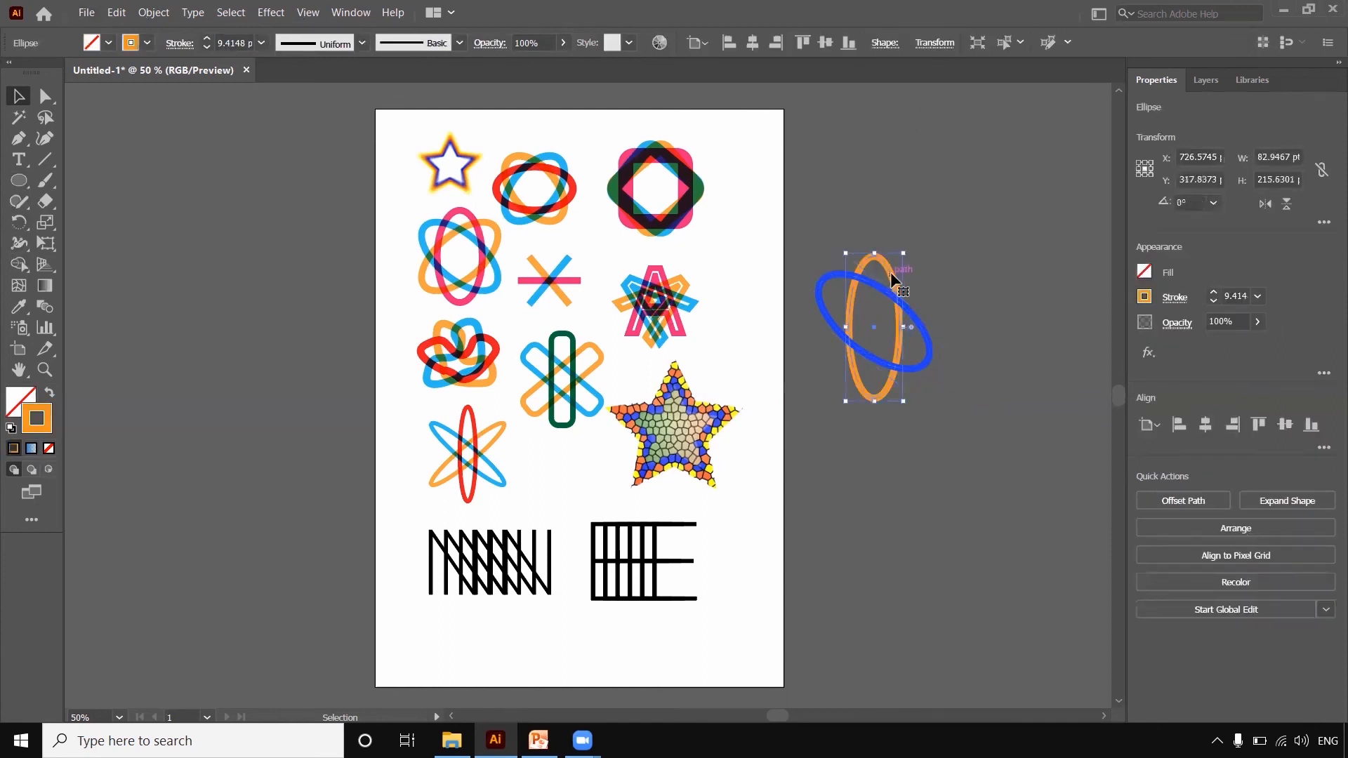
{"action": "mouse_move", "coordinate": [899, 273]}
{"action": "left_mouse_down"}
{"action": "mouse_move", "coordinate": [941, 267]}
{"action": "mouse_move", "coordinate": [972, 298]}
{"action": "mouse_move", "coordinate": [899, 292]}
{"action": "mouse_move", "coordinate": [916, 236]}
{"action": "mouse_move", "coordinate": [907, 271]}
{"action": "left_mouse_up"}
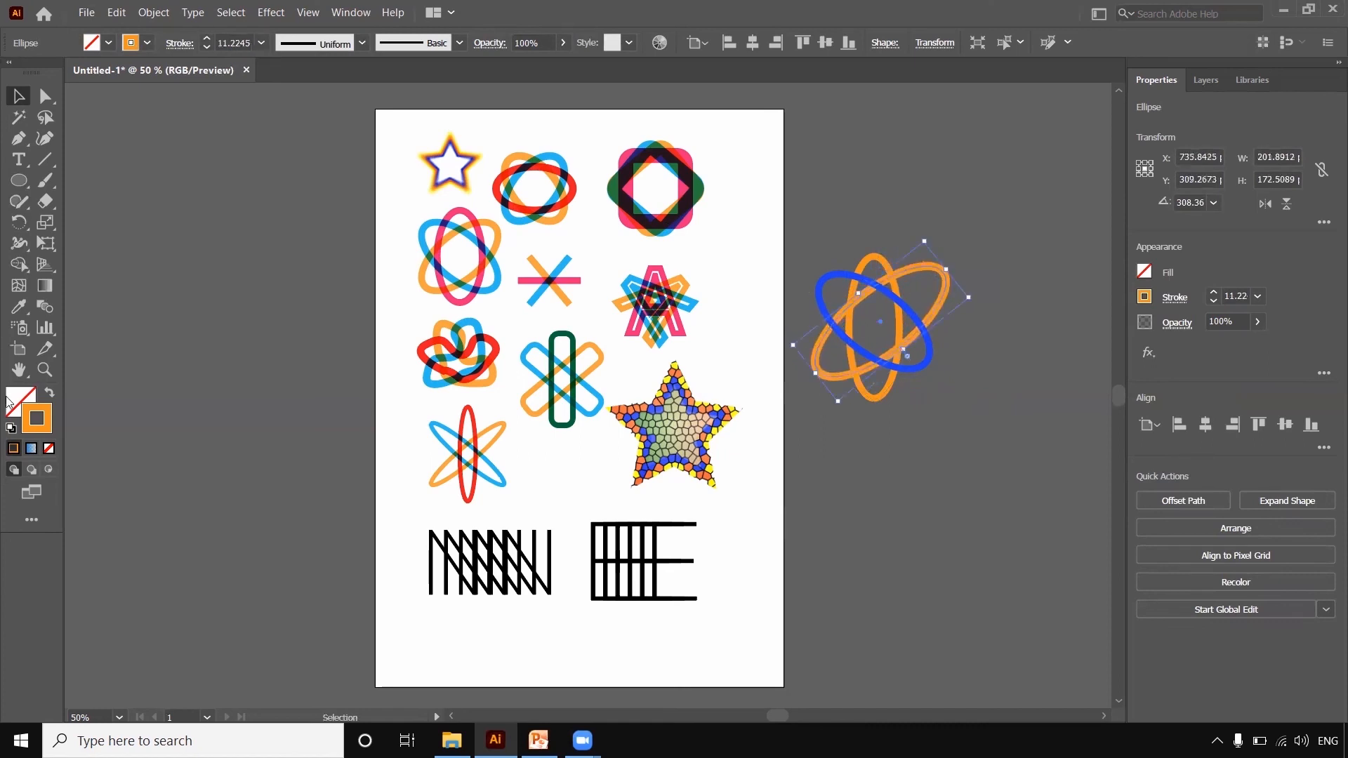
{"action": "double_click", "coordinate": [47, 426]}
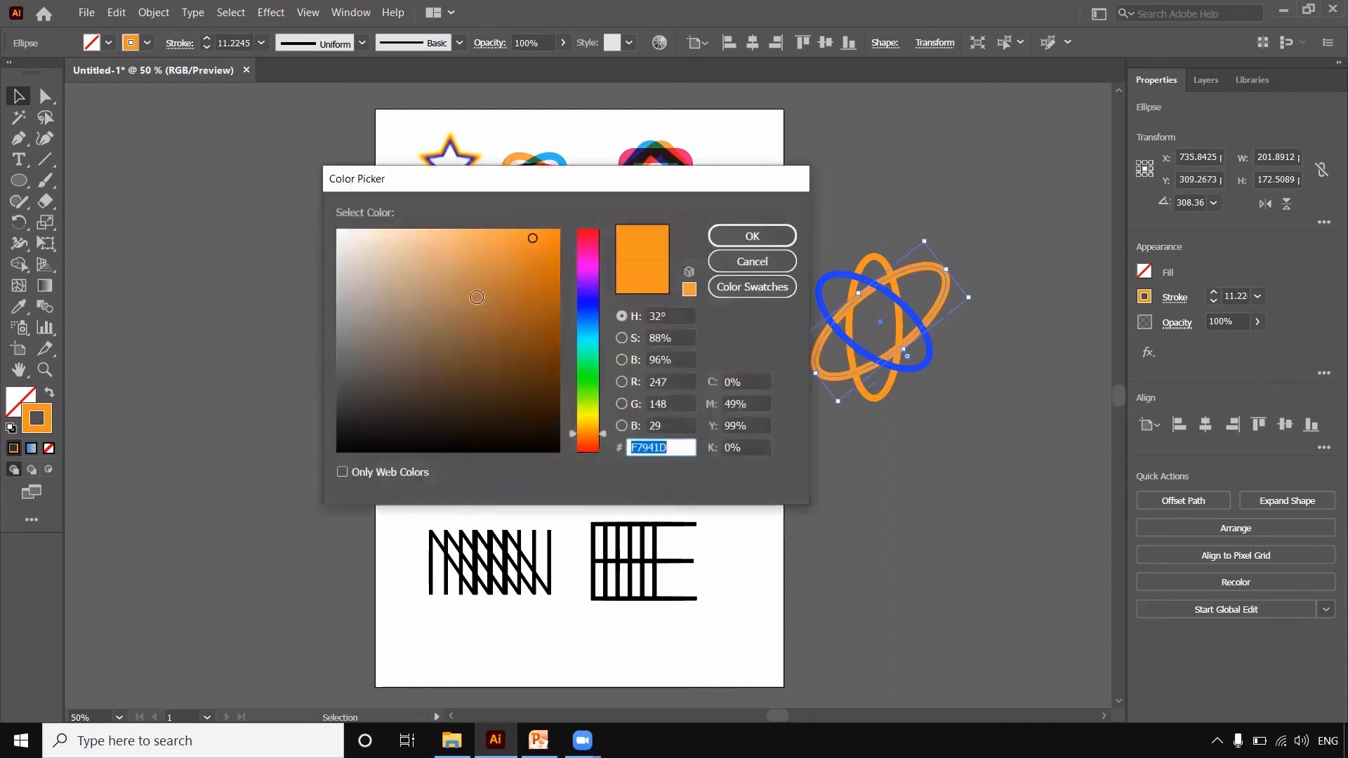
{"action": "left_click", "coordinate": [587, 265]}
{"action": "left_click", "coordinate": [778, 238]}
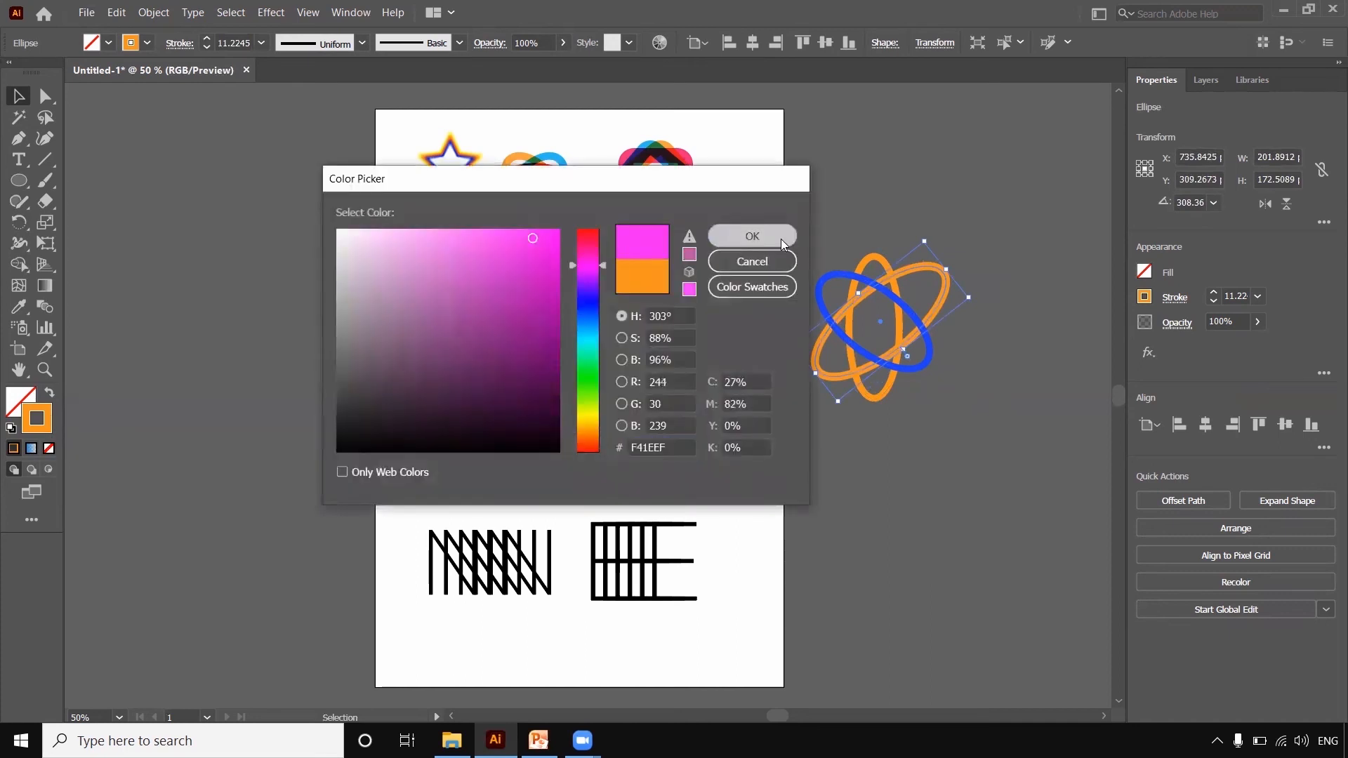
{"action": "left_click", "coordinate": [953, 402]}
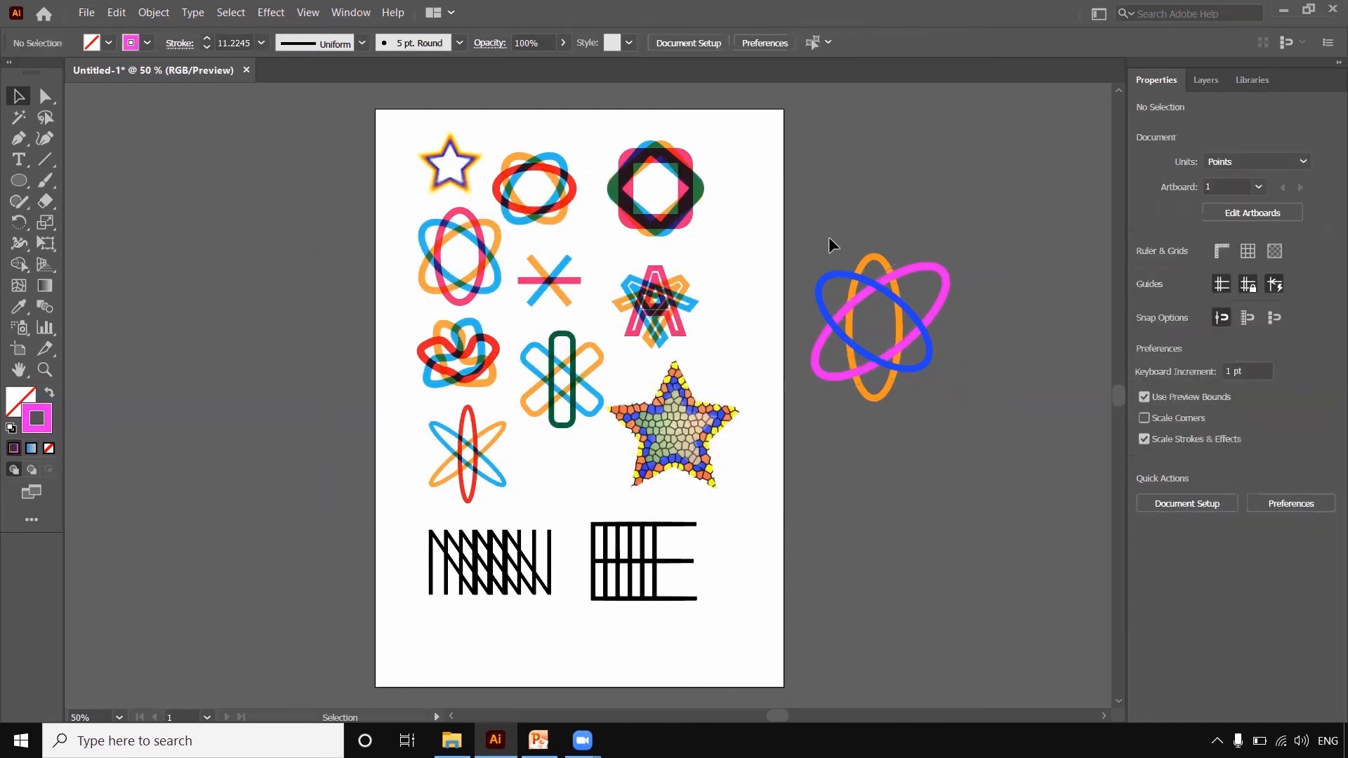
{"action": "left_click_drag", "start_coordinate": [940, 372], "coordinate": [871, 331]}
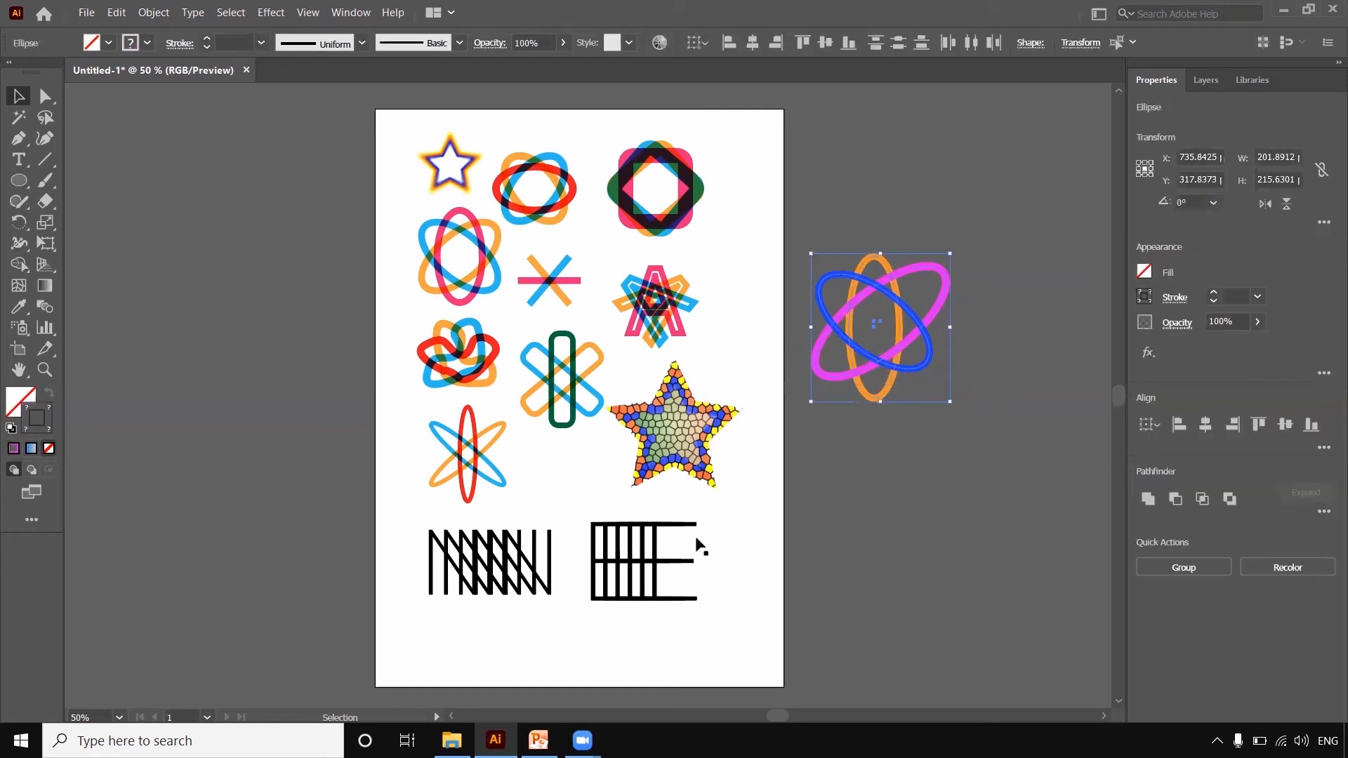
Scale down the crossed lines, letter A, rounded bars, mosaic star and striped E together and move them beneath the rounded-square figure
{"action": "left_click_drag", "start_coordinate": [518, 244], "coordinate": [700, 579]}
{"action": "left_click_drag", "start_coordinate": [517, 246], "coordinate": [611, 401]}
{"action": "left_click_drag", "start_coordinate": [694, 437], "coordinate": [671, 296]}
Move the repeated letter N, the striped letter E and the slim atom figure off the artboard to its left
{"action": "left_click_drag", "start_coordinate": [406, 526], "coordinate": [565, 601]}
{"action": "left_click_drag", "start_coordinate": [490, 553], "coordinate": [292, 147]}
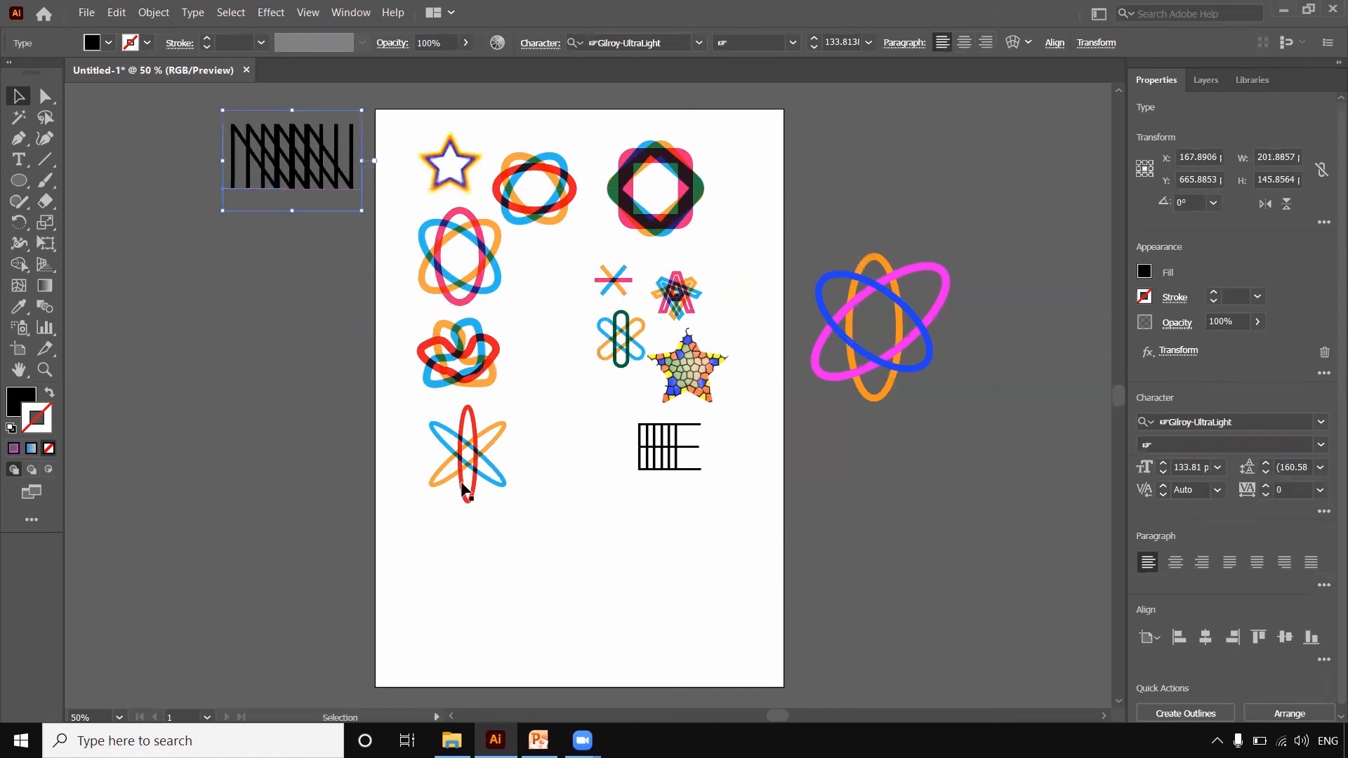
{"action": "left_click", "coordinate": [581, 544]}
{"action": "left_click_drag", "start_coordinate": [719, 434], "coordinate": [127, 248]}
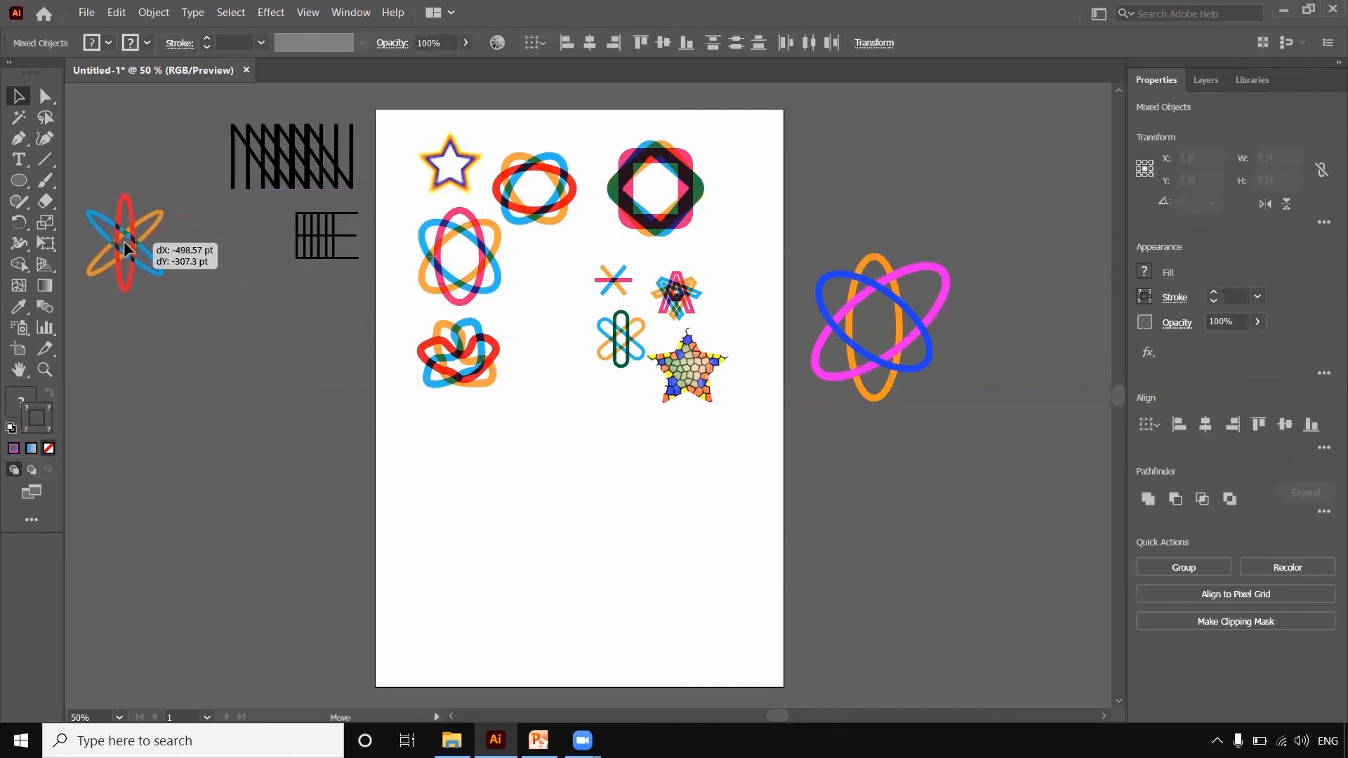
{"action": "left_click", "coordinate": [572, 545]}
Move the pink, blue and orange ellipse figure to the artboard's lower left and enlarge it to about 252 × 300 pt
{"action": "left_click", "coordinate": [439, 240]}
{"action": "left_click_drag", "start_coordinate": [439, 240], "coordinate": [439, 568]}
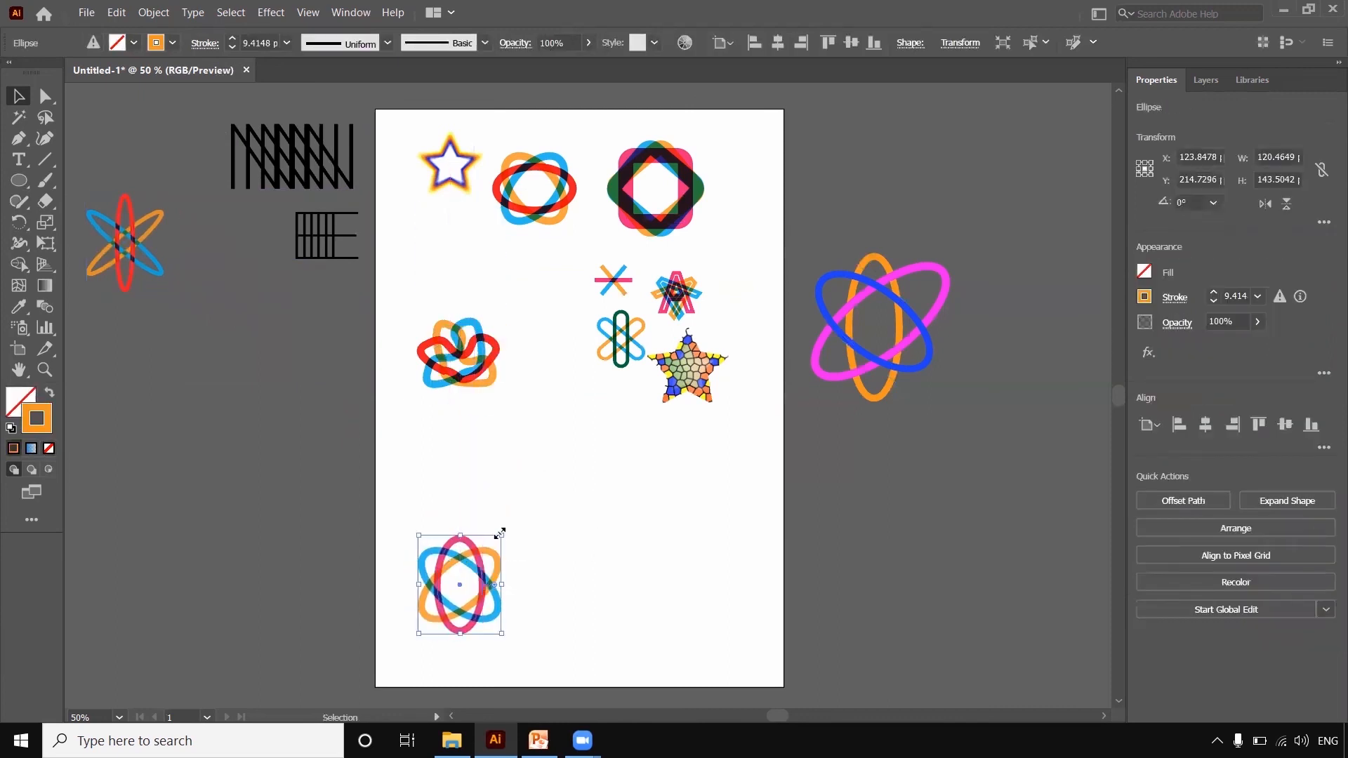
{"action": "left_click_drag", "start_coordinate": [503, 534], "coordinate": [584, 413]}
{"action": "left_click_drag", "start_coordinate": [517, 441], "coordinate": [511, 449]}
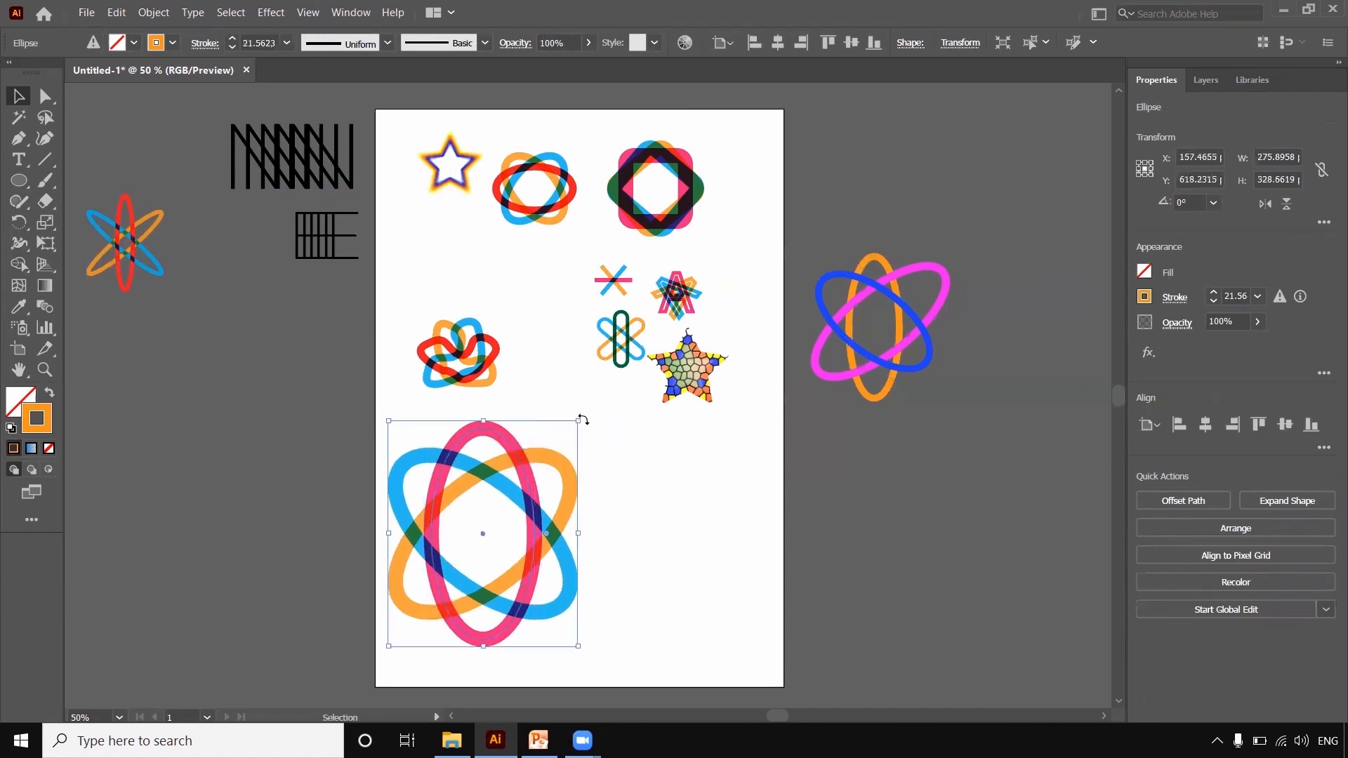
{"action": "left_click_drag", "start_coordinate": [579, 421], "coordinate": [535, 450]}
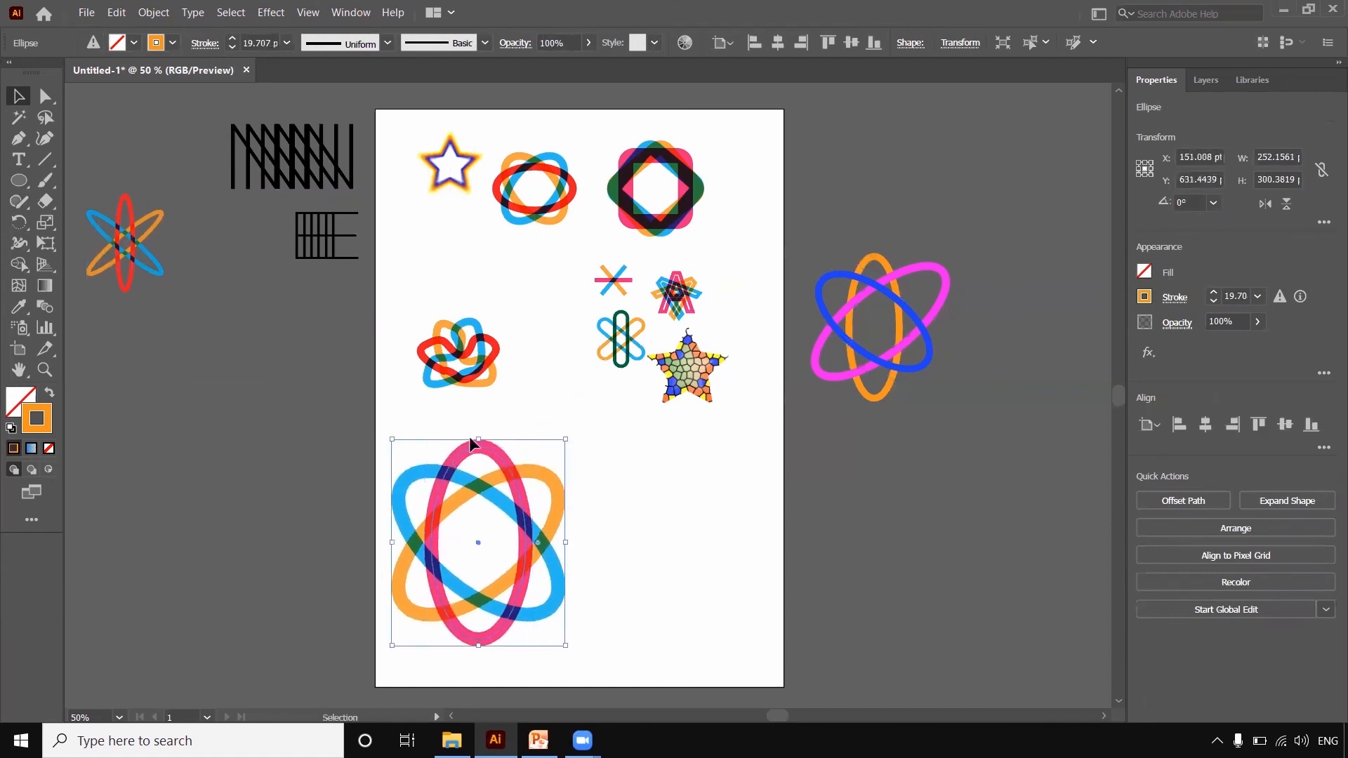
{"action": "left_click", "coordinate": [621, 500]}
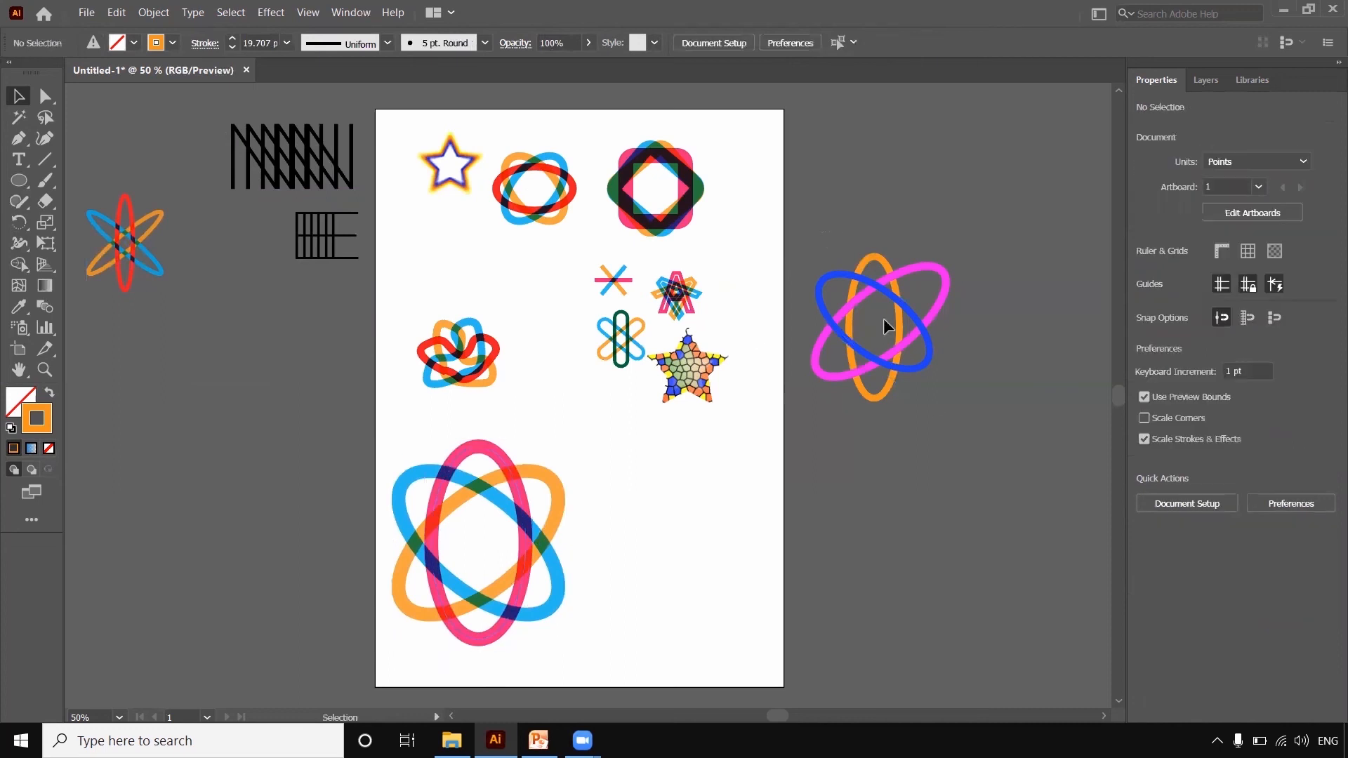
Move the three hand-drawn ellipses onto the artboard to the right of the enlarged ellipse figure
{"action": "left_click", "coordinate": [895, 301]}
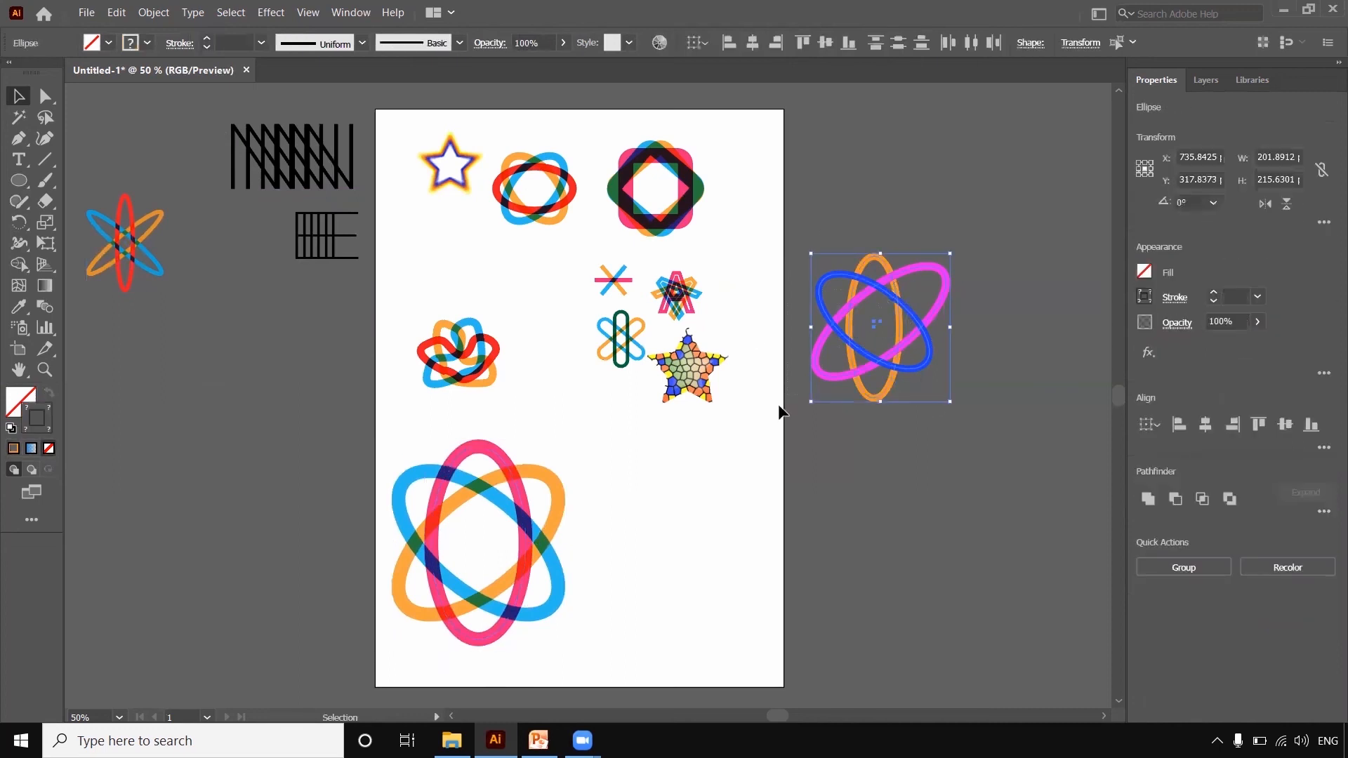
{"action": "left_click_drag", "start_coordinate": [809, 373], "coordinate": [611, 605]}
{"action": "left_click", "coordinate": [604, 449]}
Select both ellipse figures and compare their underlying paths in Outline view, returning to Preview
{"action": "left_click_drag", "start_coordinate": [404, 423], "coordinate": [719, 587]}
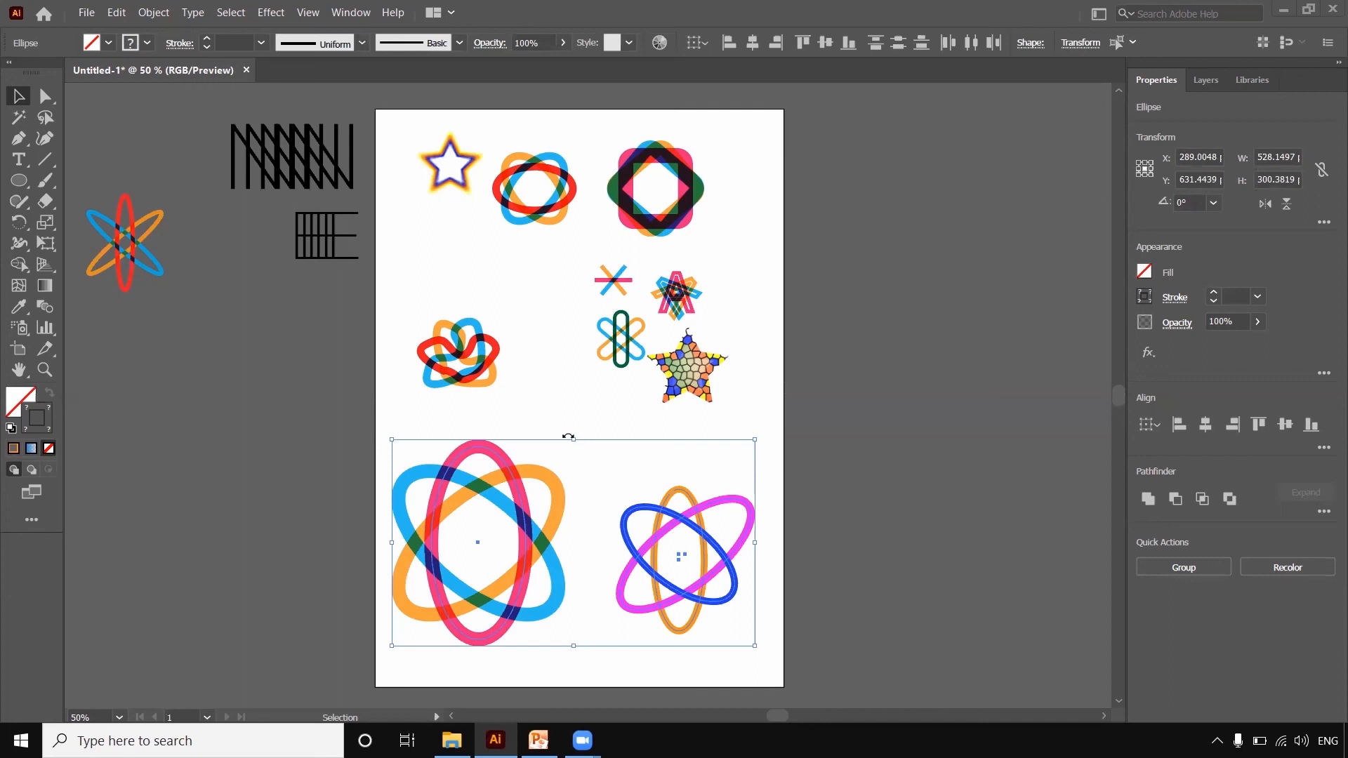
{"action": "left_click", "coordinate": [535, 437]}
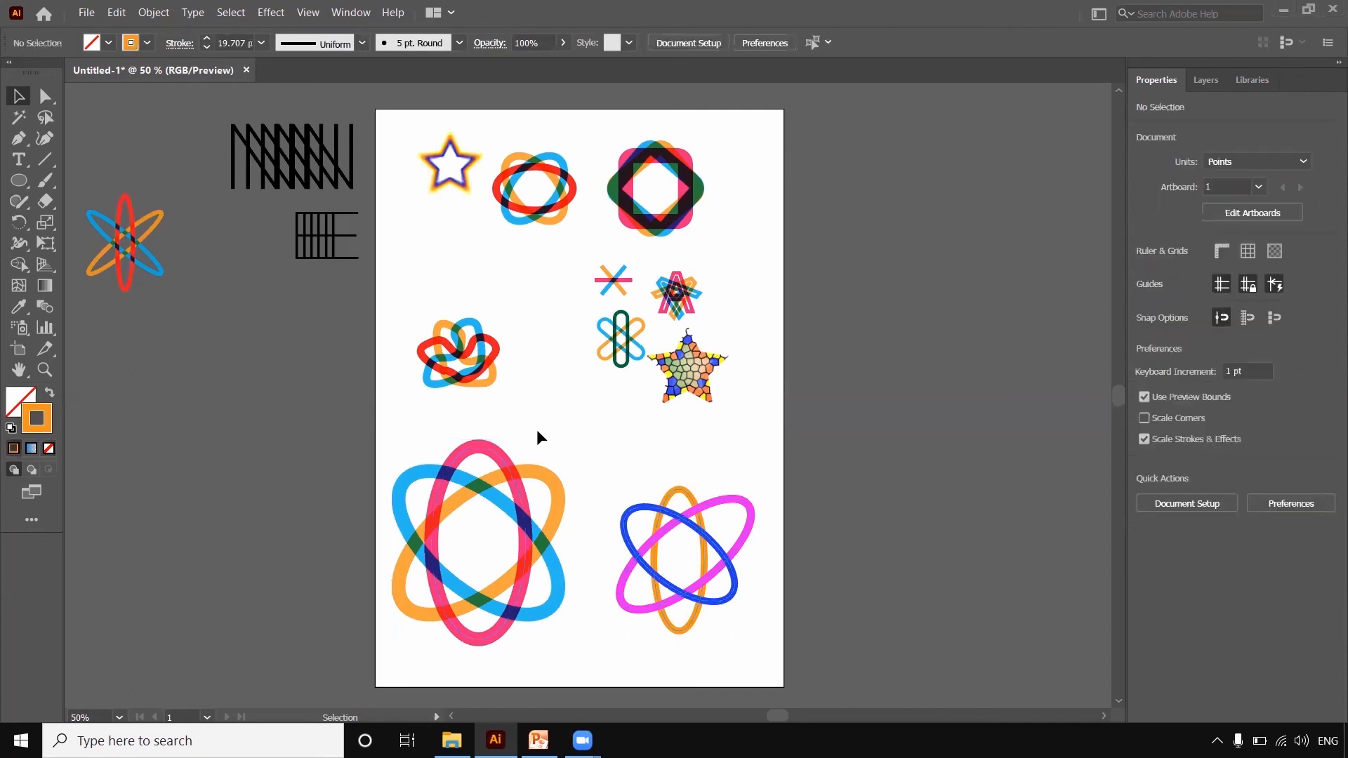
{"action": "left_click", "coordinate": [672, 566]}
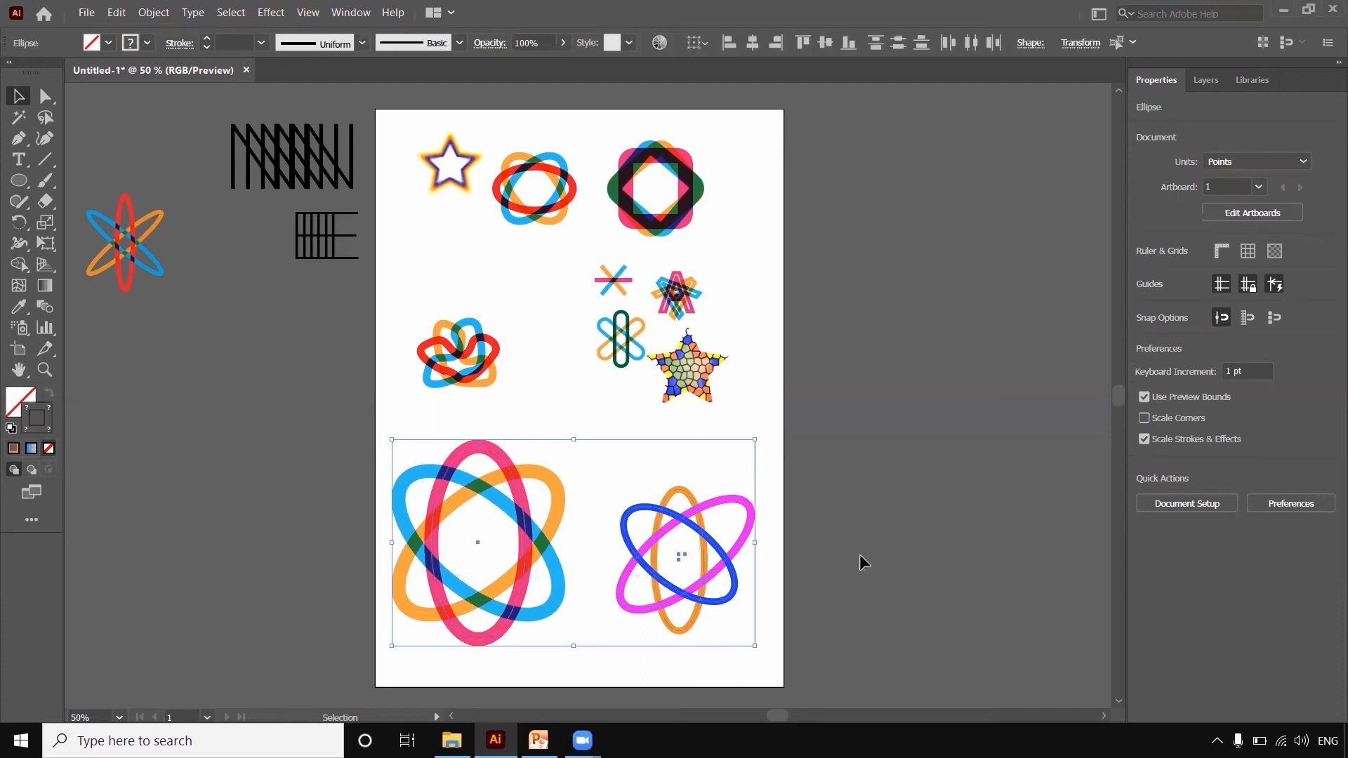
{"action": "key", "text": "ctrl+y"}
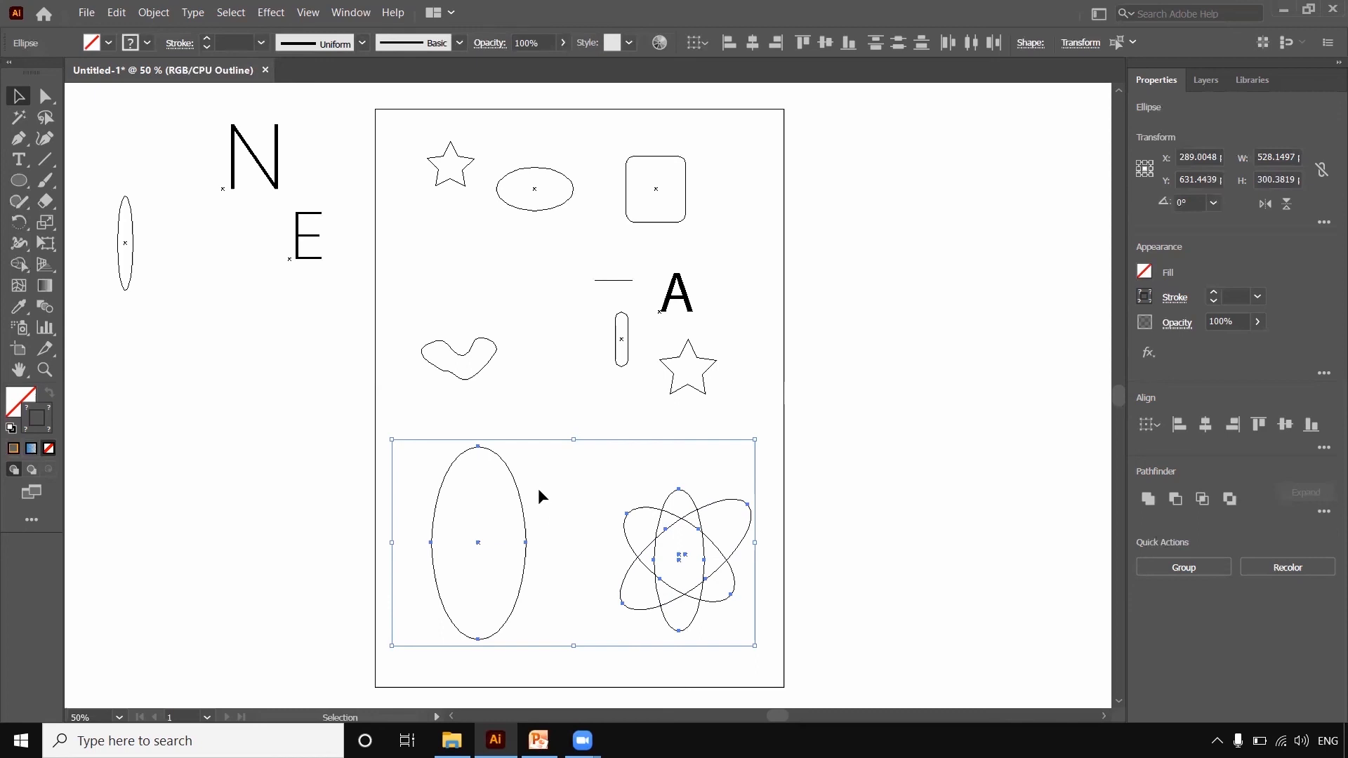
{"action": "key", "text": "a"}
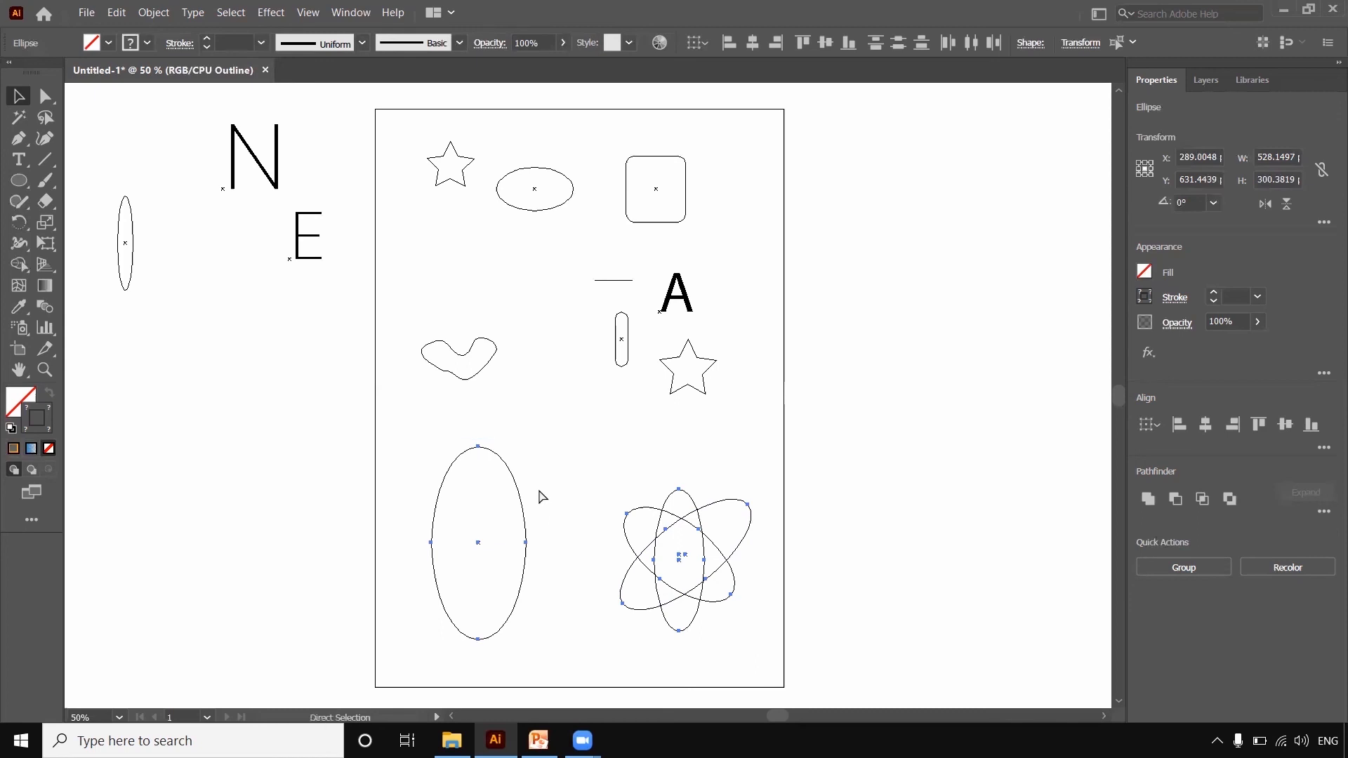
{"action": "key", "text": "ctrl+y"}
{"action": "key", "text": "v"}
Delete the three hand-drawn ellipses from the artboard's lower right
{"action": "left_click", "coordinate": [848, 506]}
{"action": "left_click_drag", "start_coordinate": [597, 469], "coordinate": [720, 605]}
{"action": "key", "text": "Delete"}
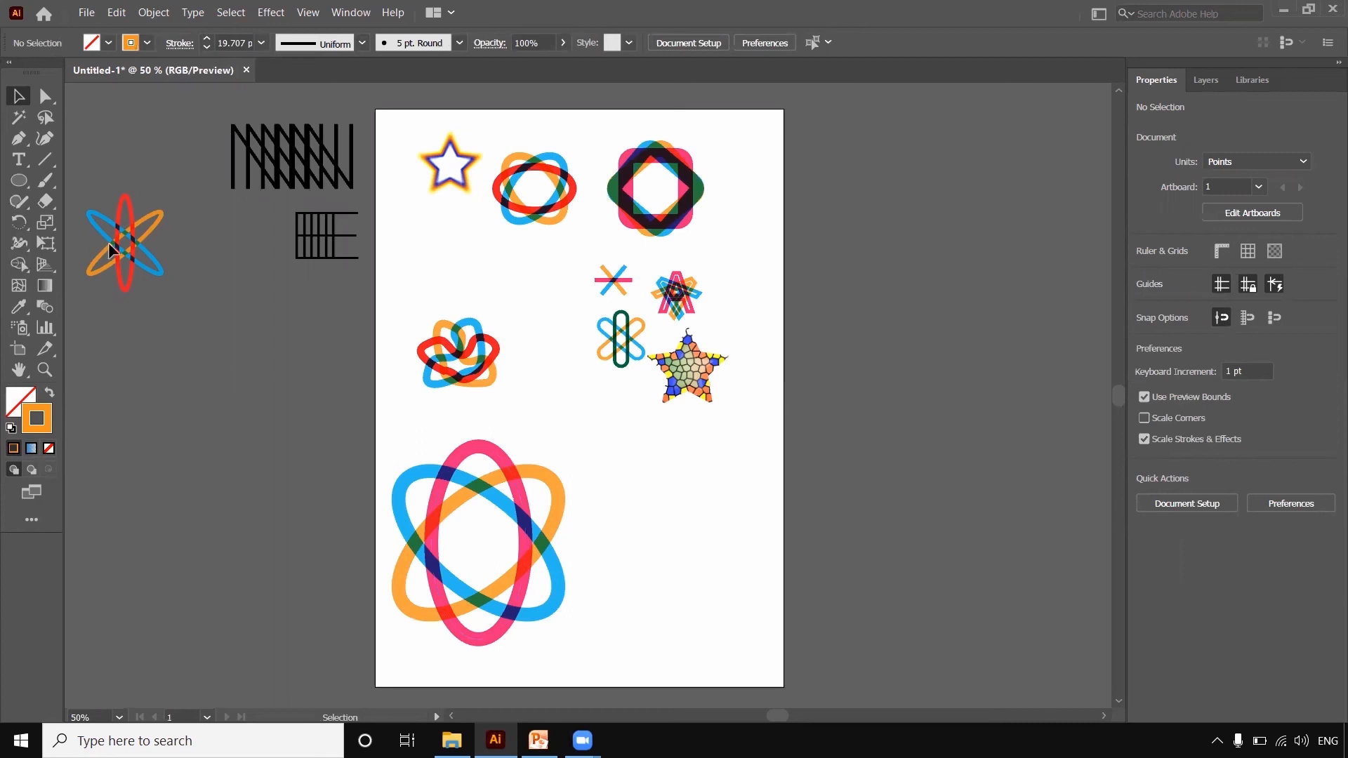
Move the slim atom figure below the glowing star, and the letters E and N to the right of the large ellipse figure
{"action": "left_click_drag", "start_coordinate": [109, 242], "coordinate": [437, 250]}
{"action": "left_click", "coordinate": [337, 239]}
{"action": "left_click_drag", "start_coordinate": [337, 237], "coordinate": [643, 473]}
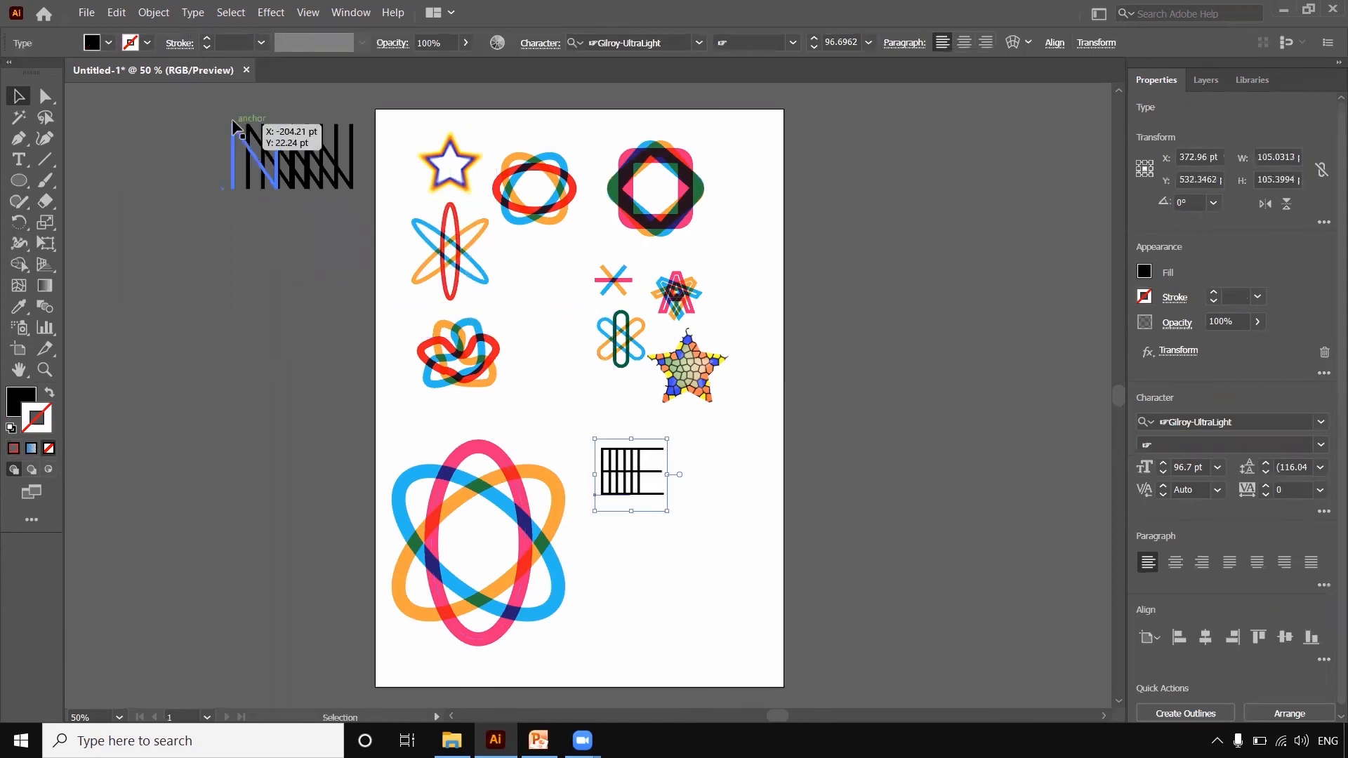
{"action": "left_click", "coordinate": [259, 163]}
{"action": "left_click_drag", "start_coordinate": [259, 163], "coordinate": [625, 590]}
{"action": "left_click", "coordinate": [731, 500]}
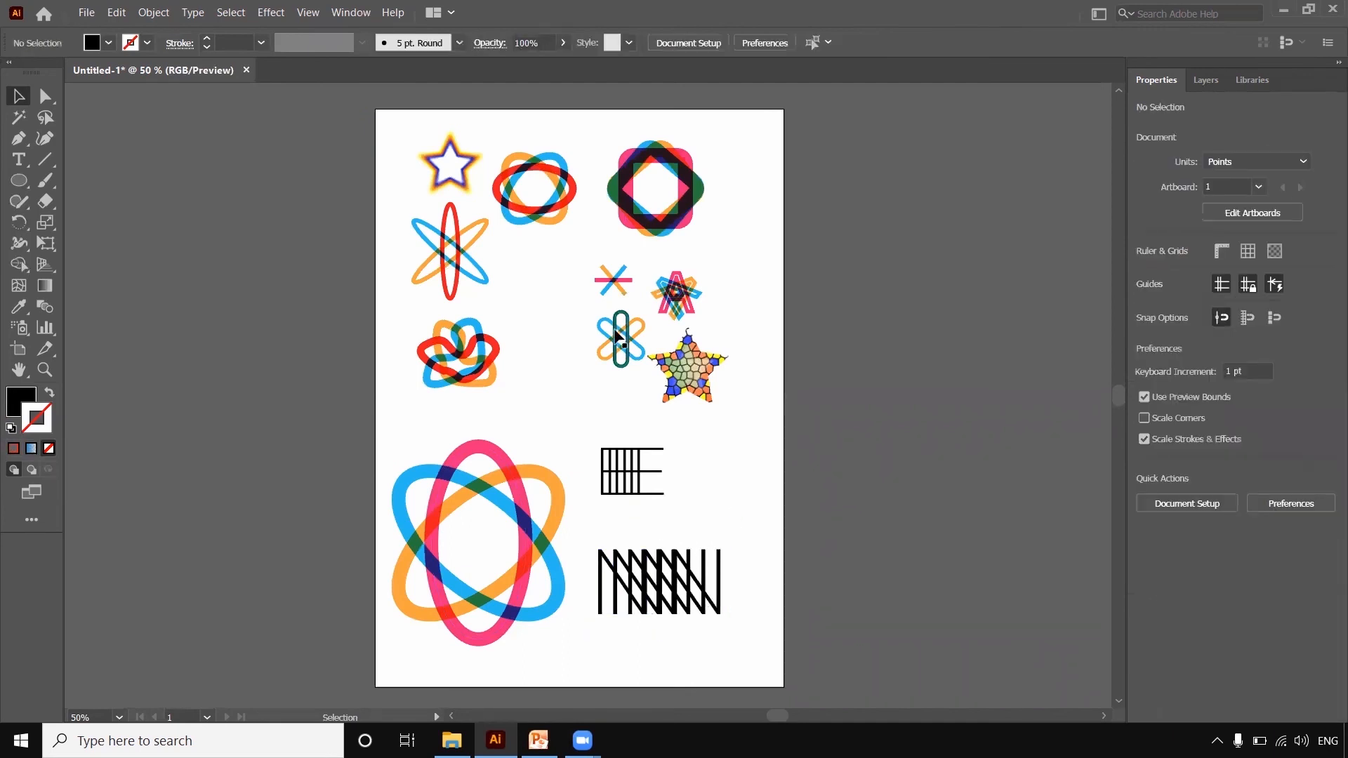
Move the small rounded bar figure next to the heart-shaped stroke figure
{"action": "double_click", "coordinate": [621, 345]}
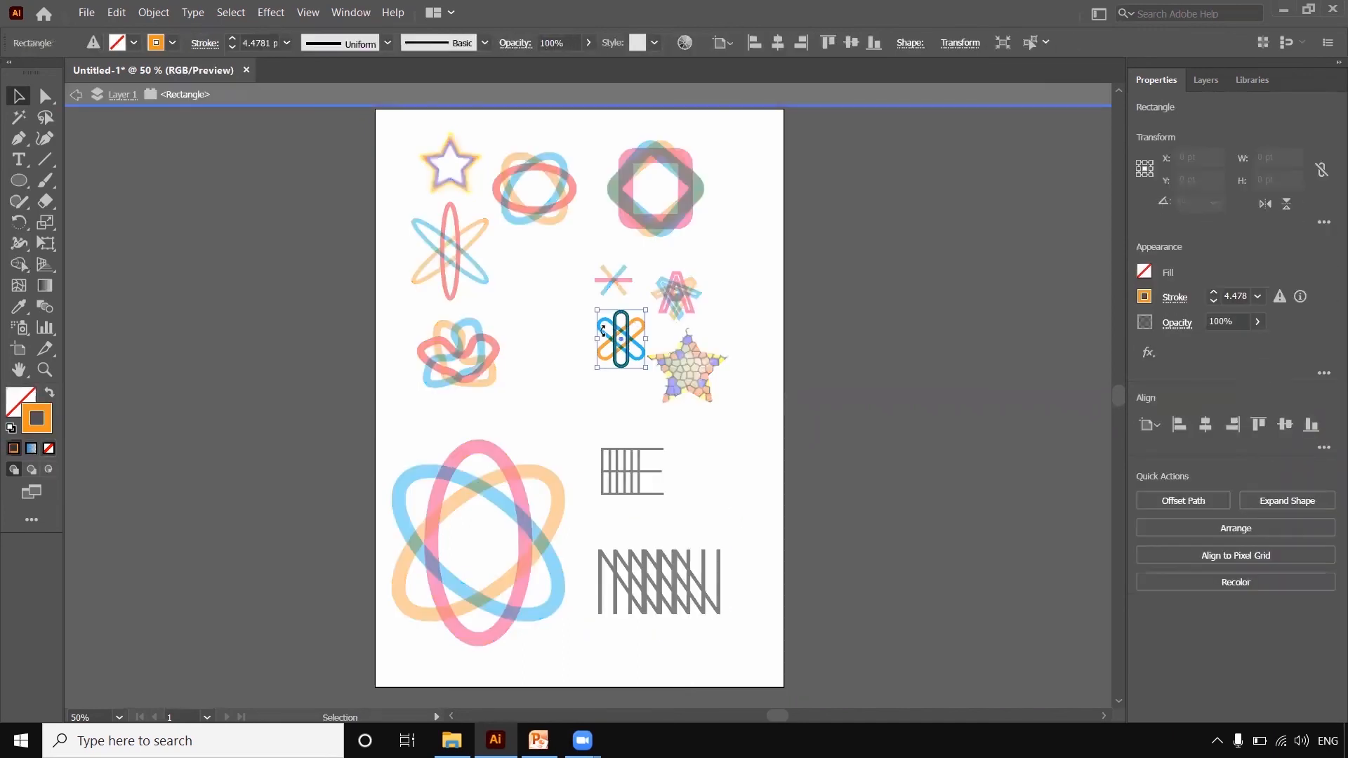
{"action": "double_click", "coordinate": [532, 335]}
{"action": "left_click_drag", "start_coordinate": [621, 314], "coordinate": [541, 323]}
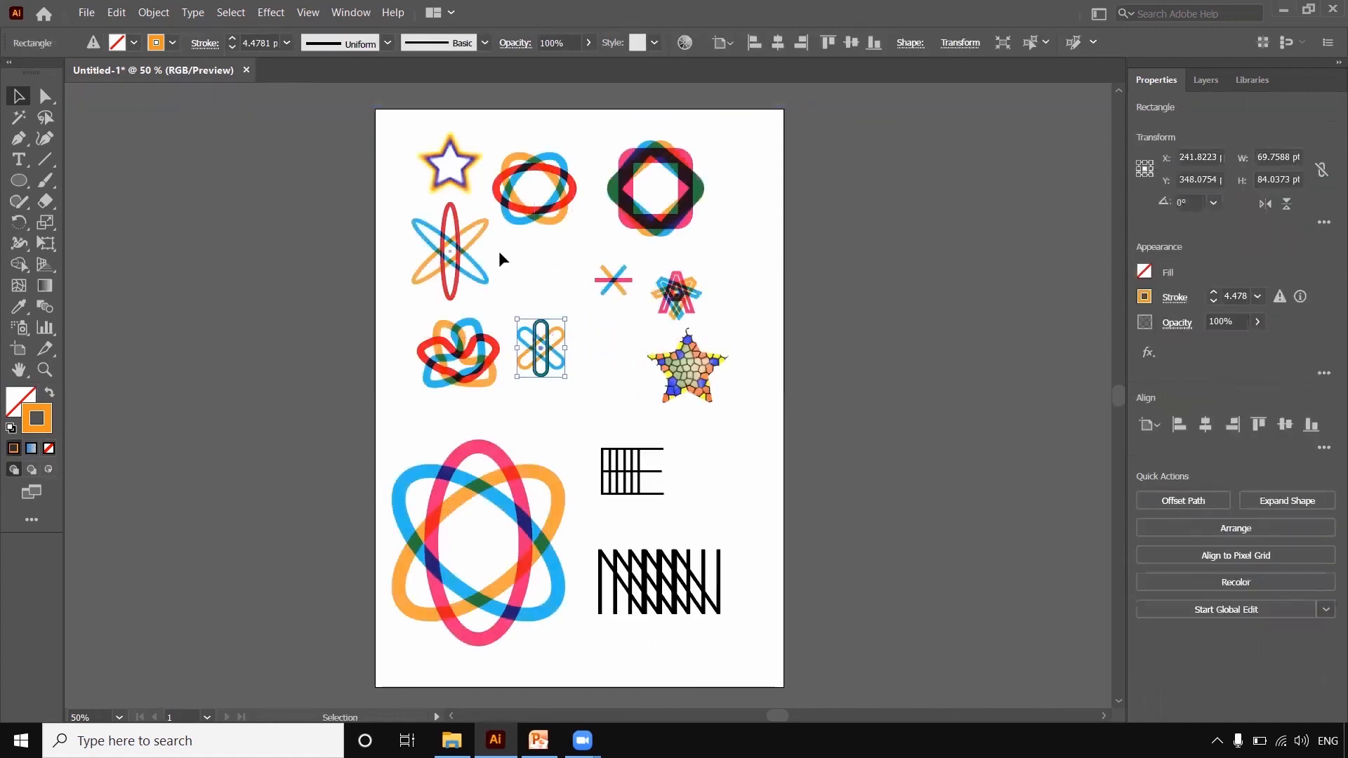